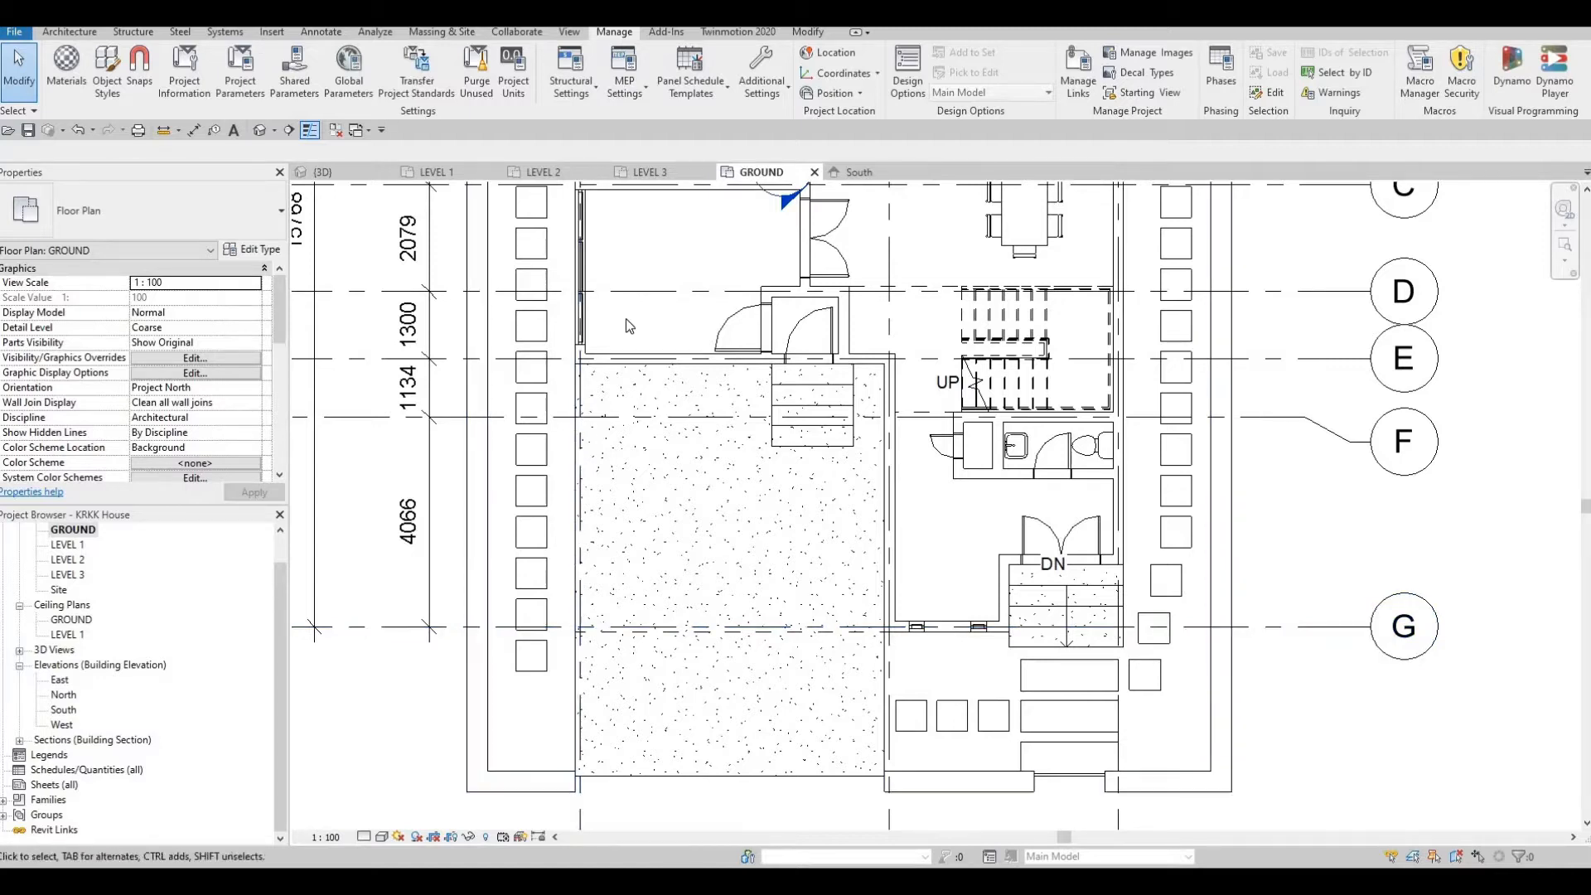
# Start an in-place model in the Generic Models category, accepting the default family name.
pyautogui.click(70, 31)
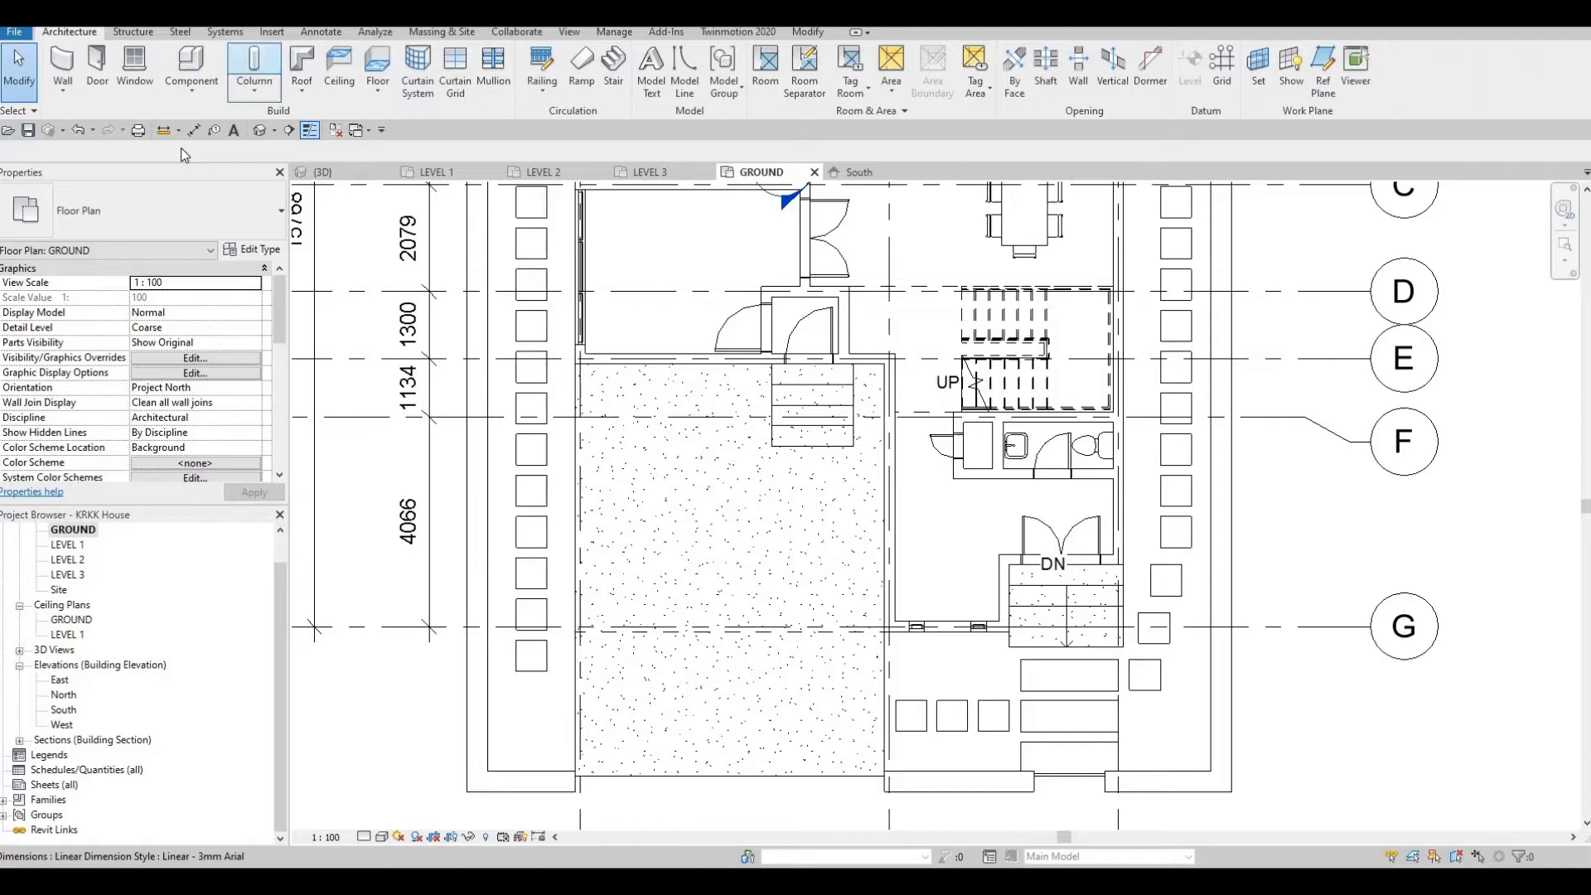
pyautogui.click(191, 85)
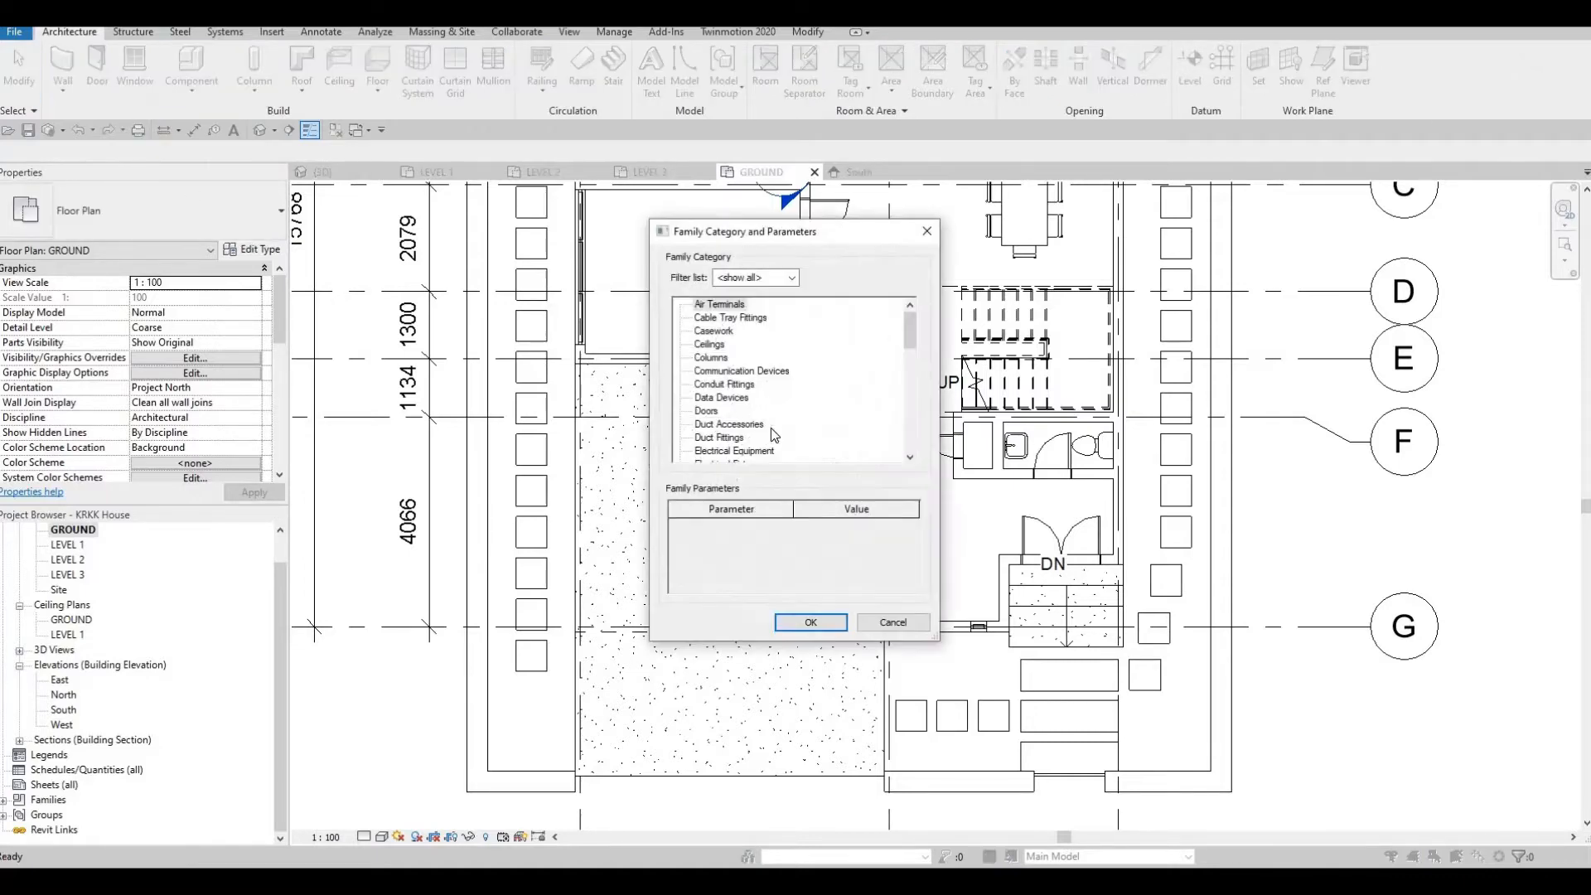
pyautogui.scroll(-5, 769, 427)
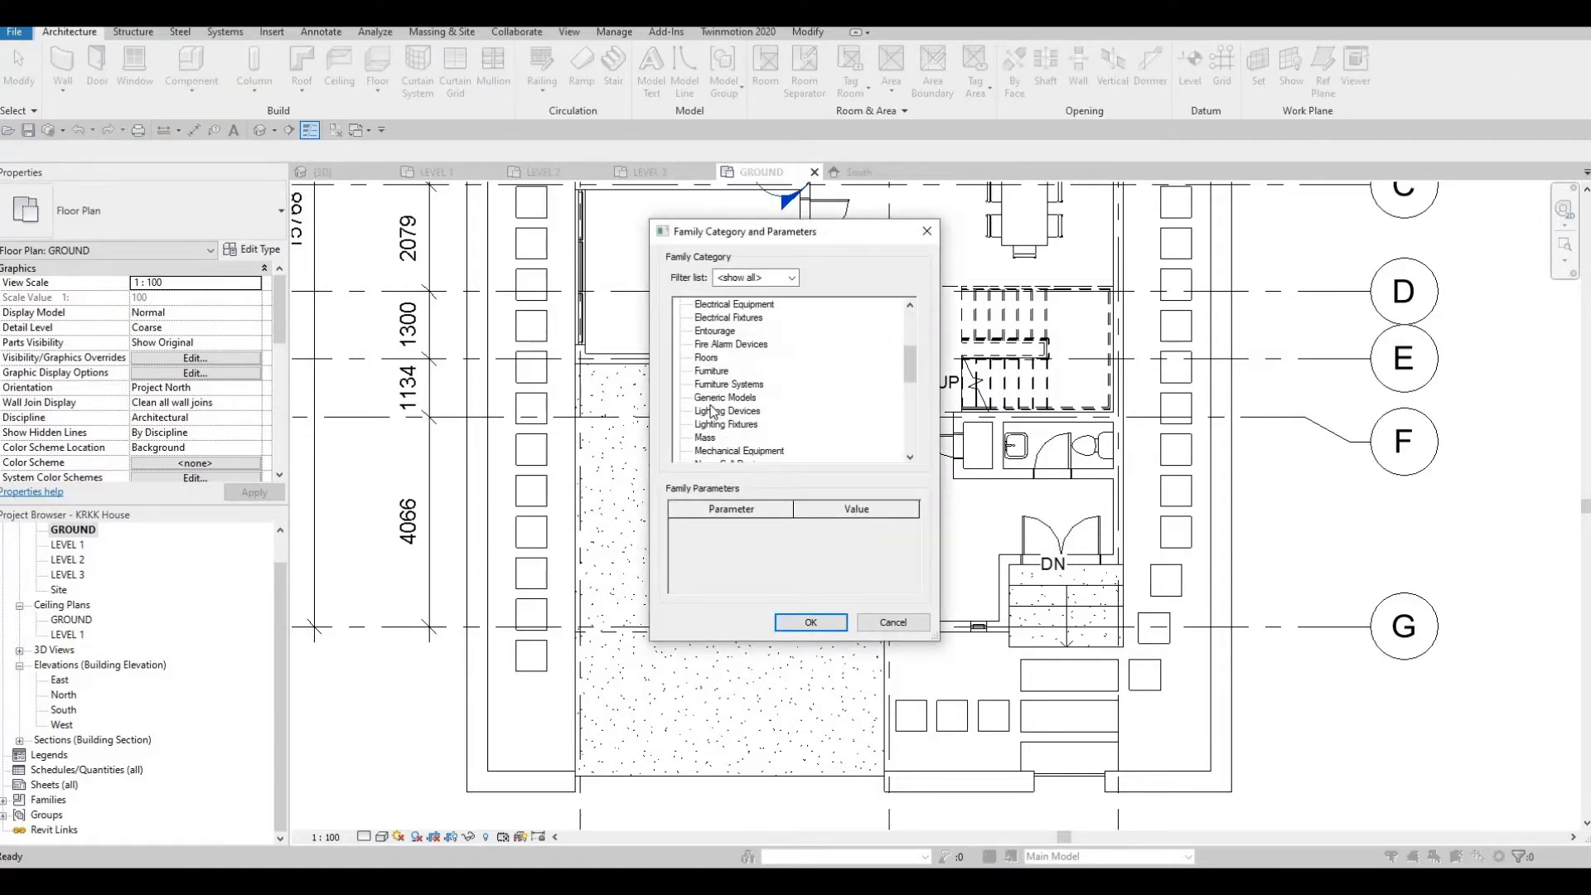
pyautogui.press('Up')
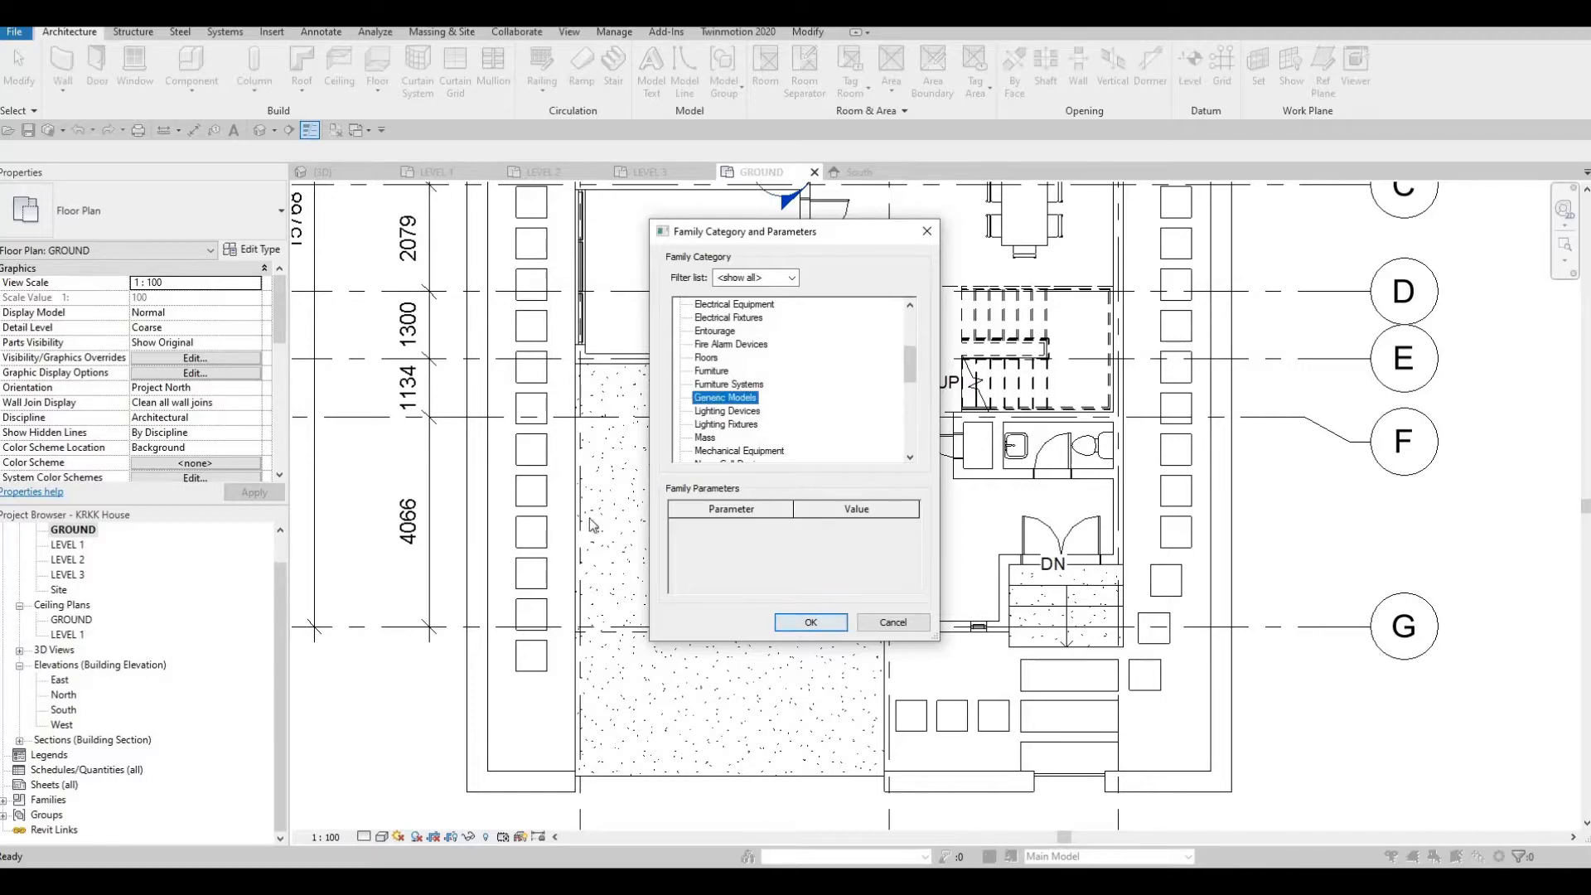
pyautogui.press('Return')
pyautogui.press('Return')
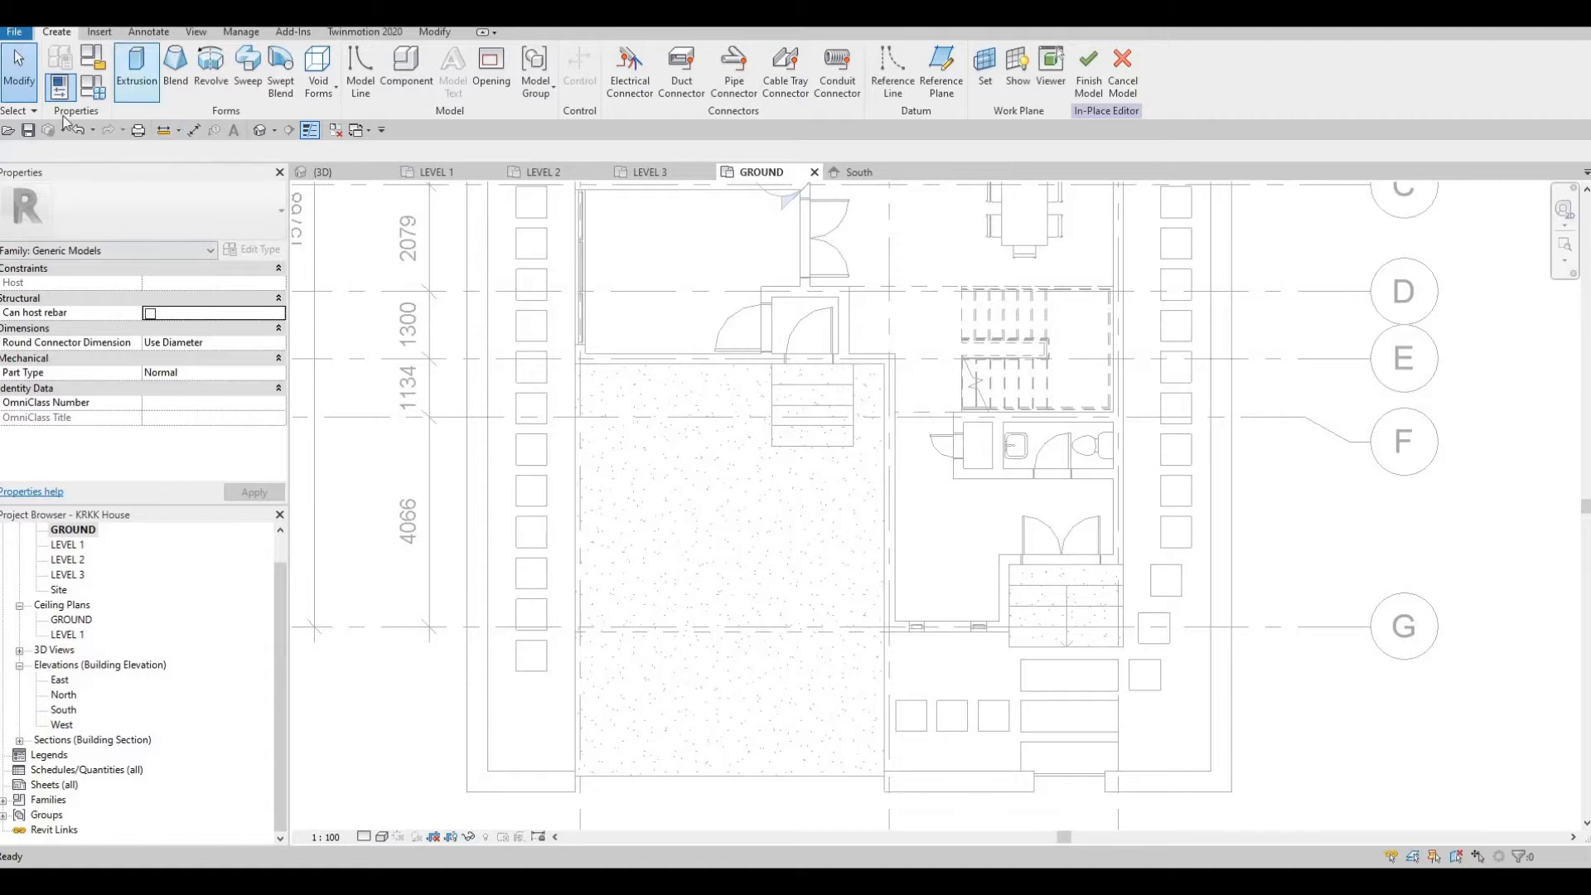
# Start an extrusion and assign it the Lauan, Meranti material from the AEC Materials wood library.
pyautogui.click(138, 80)
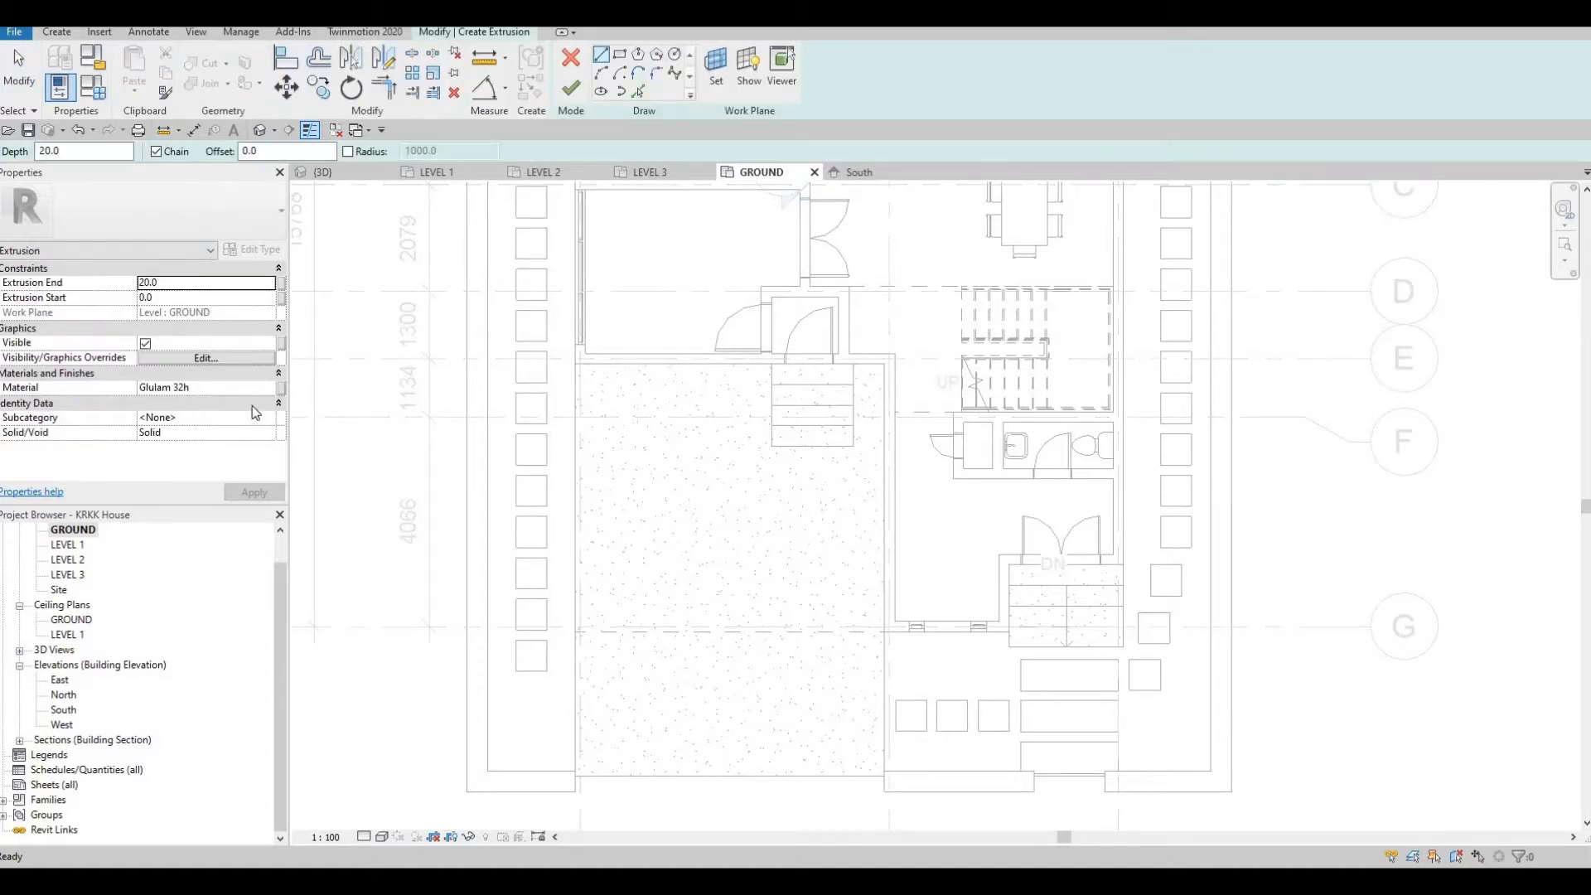
pyautogui.click(260, 388)
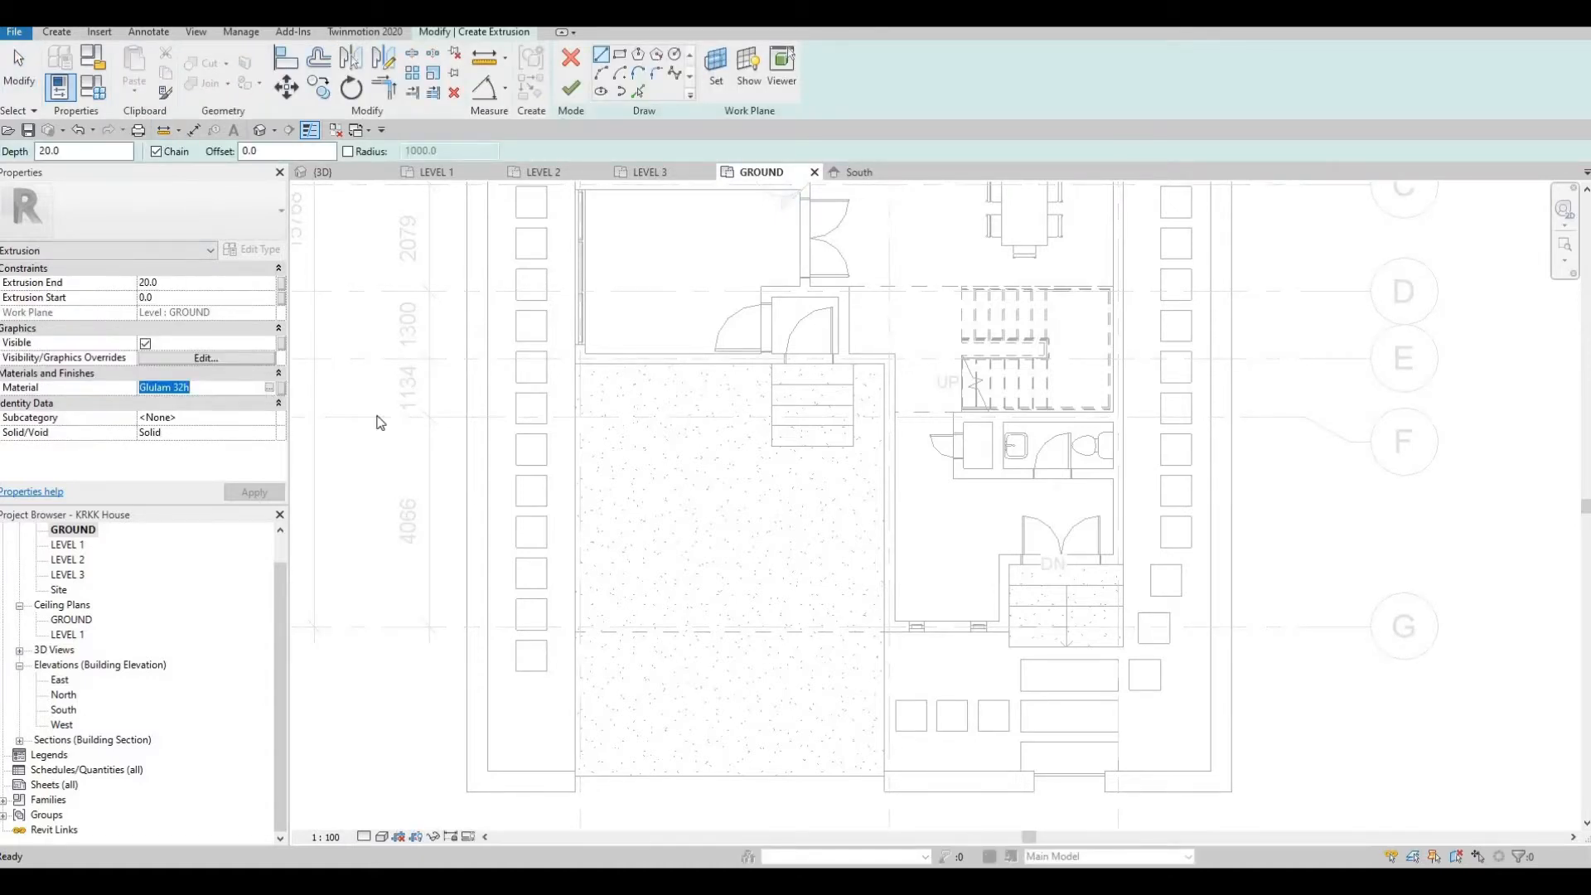
pyautogui.click(268, 387)
pyautogui.scroll(-3, 315, 373)
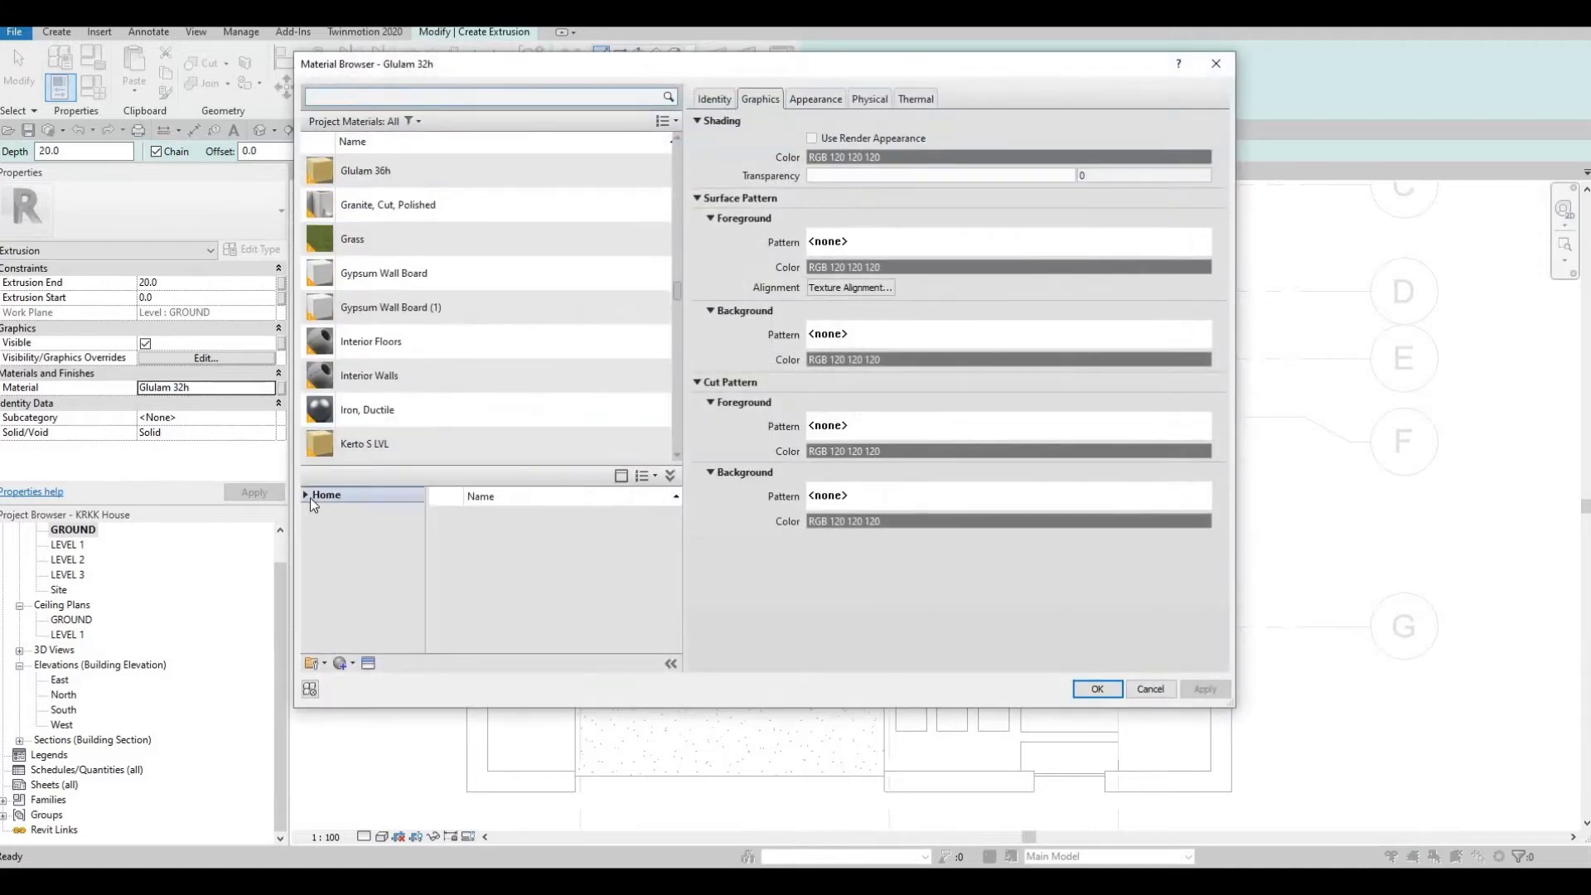
pyautogui.click(313, 525)
pyautogui.scroll(-3, 350, 630)
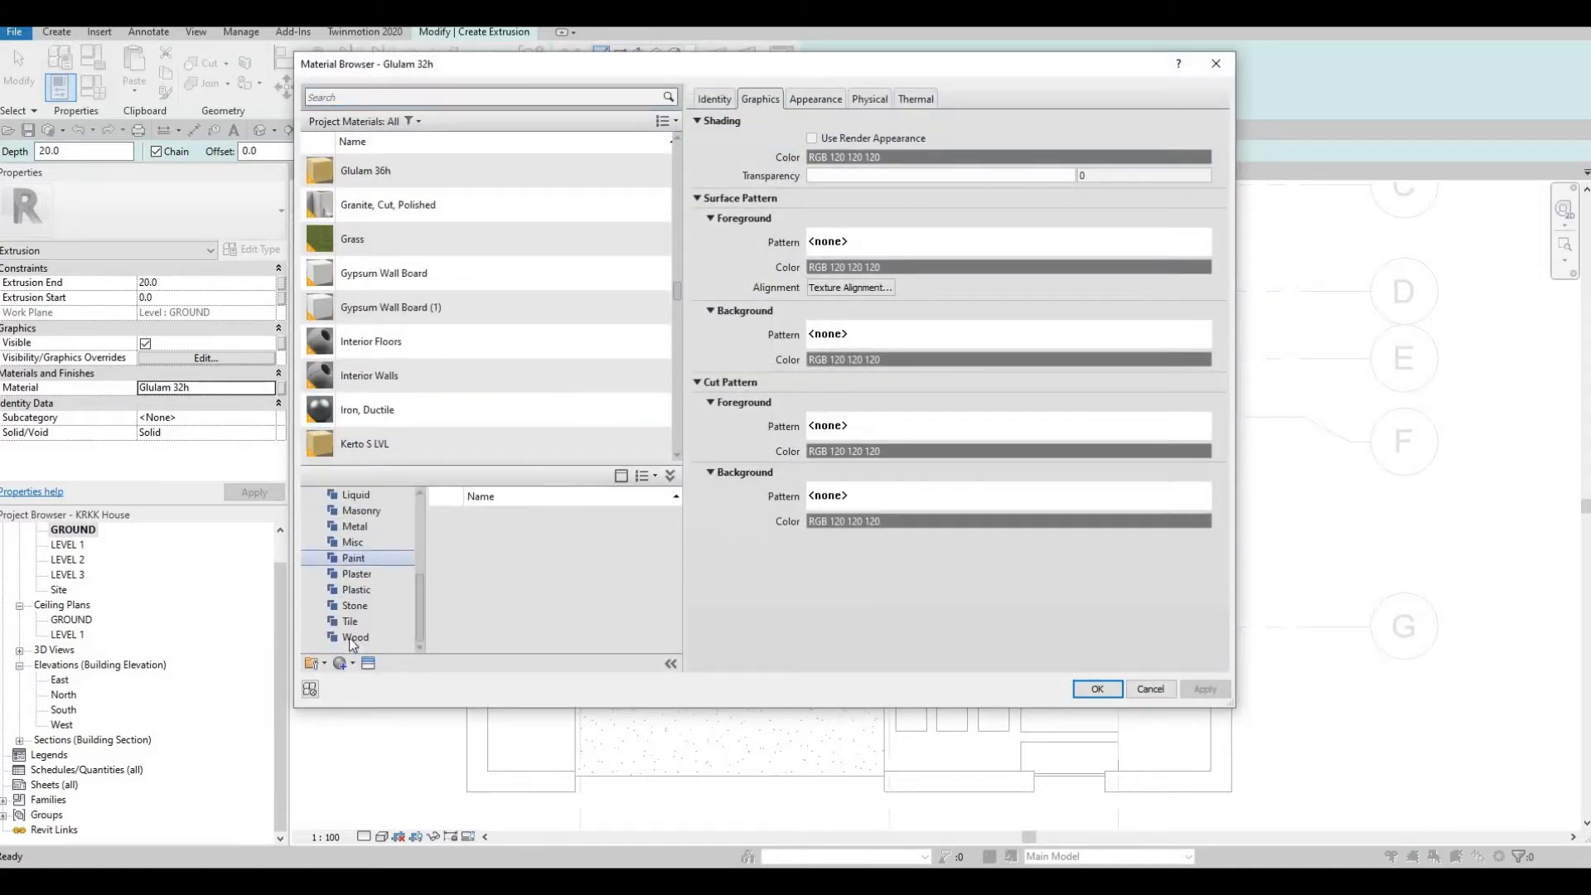
pyautogui.scroll(-5, 605, 608)
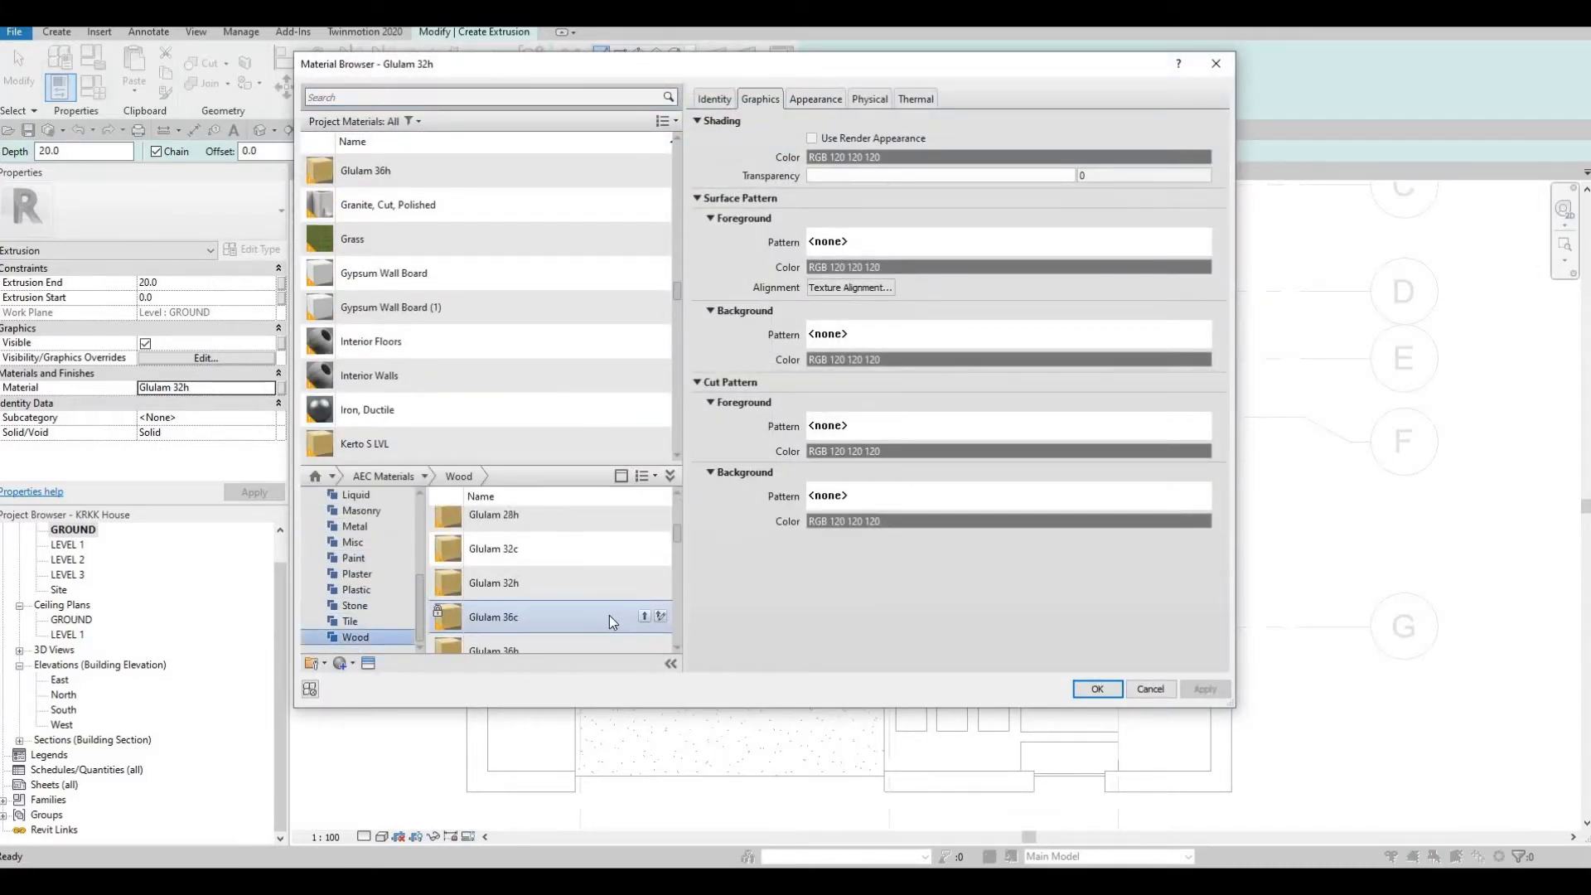
pyautogui.scroll(-3, 607, 615)
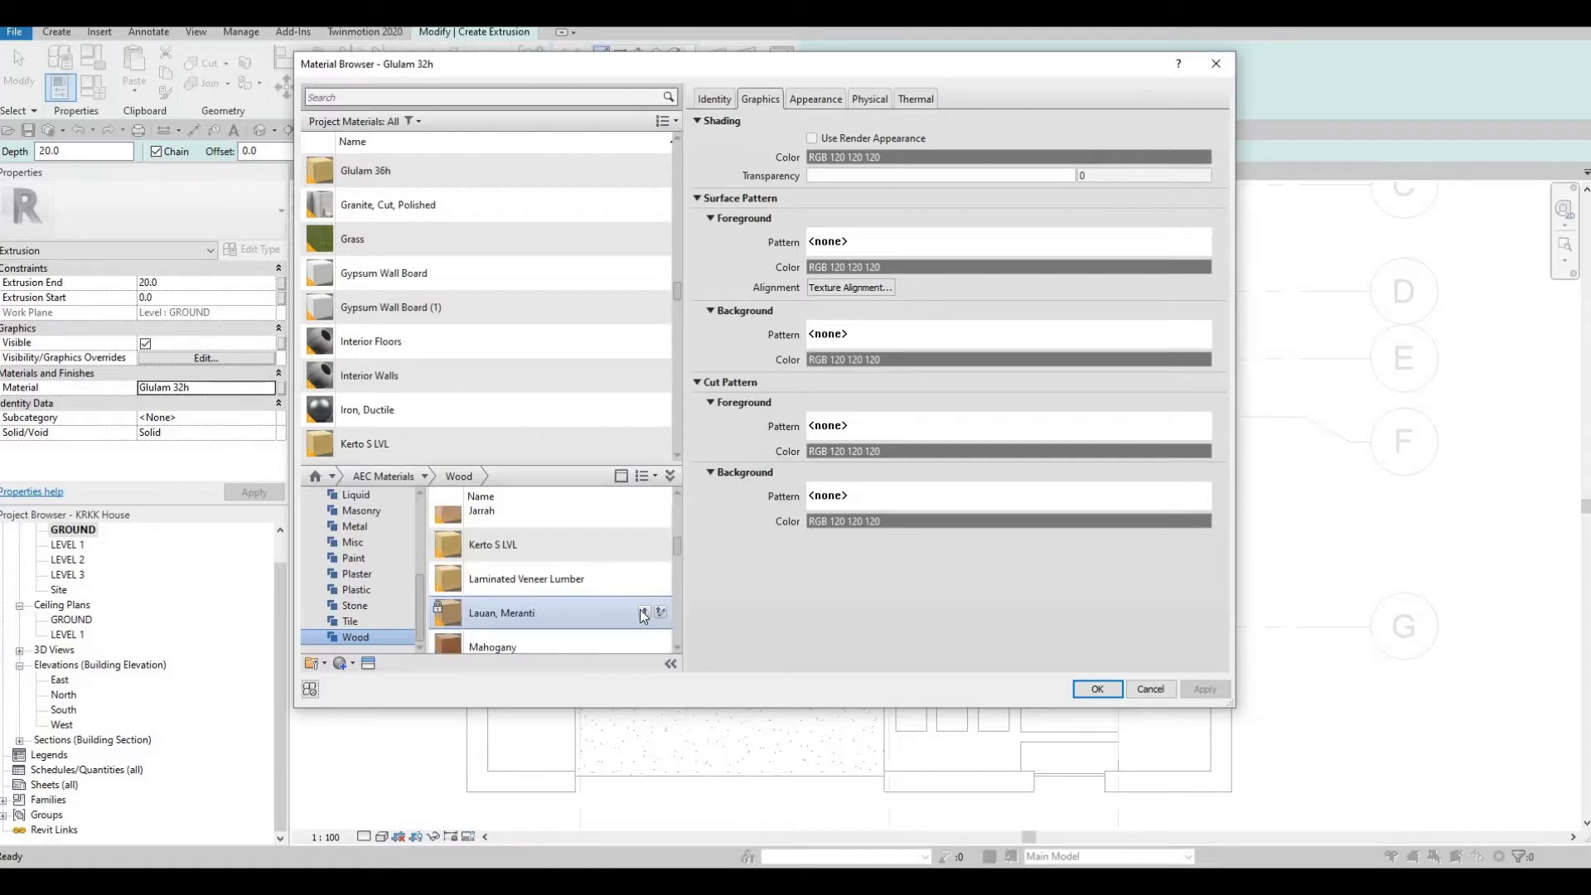
pyautogui.click(643, 612)
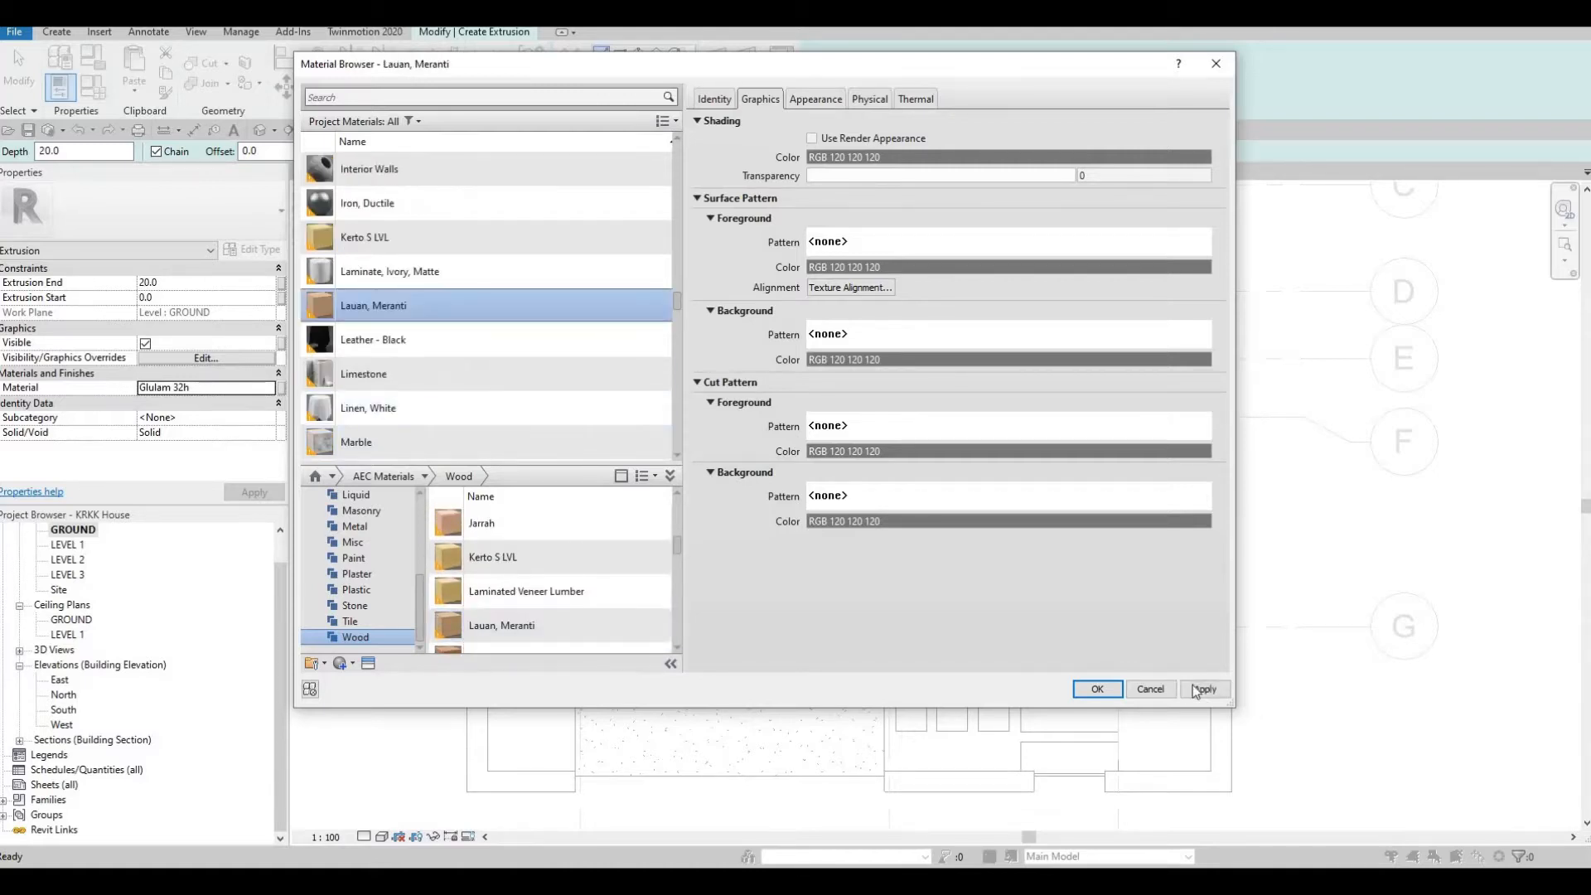
pyautogui.click(1097, 689)
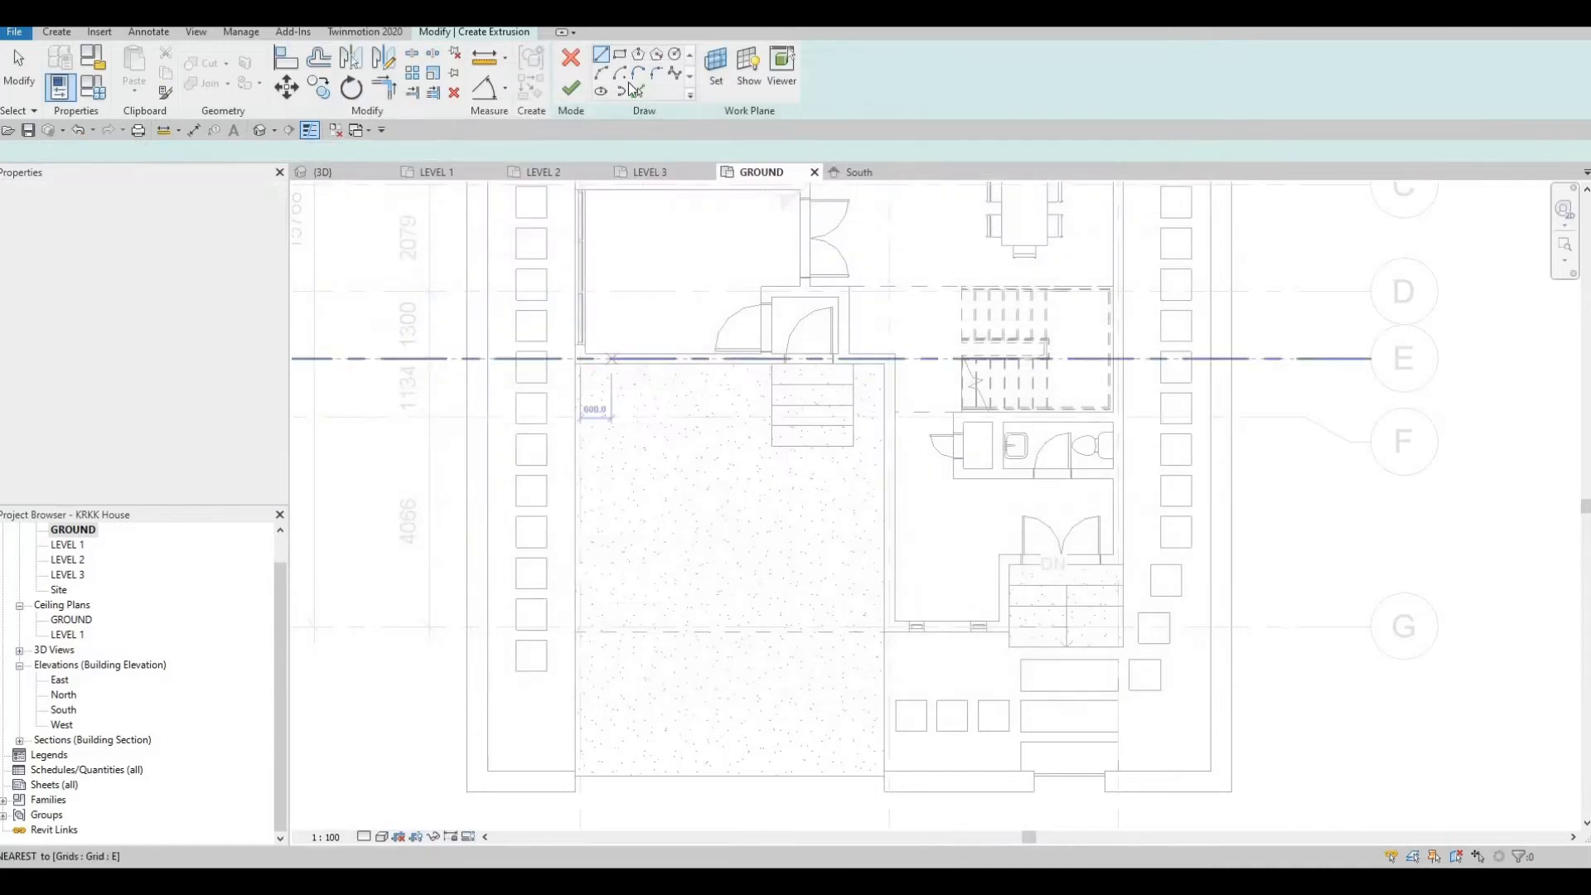
# Sketch a rectangle about 200 by 90 mm on the patterned floor's left edge, just below the exterior wall.
pyautogui.scroll(5, 551, 373)
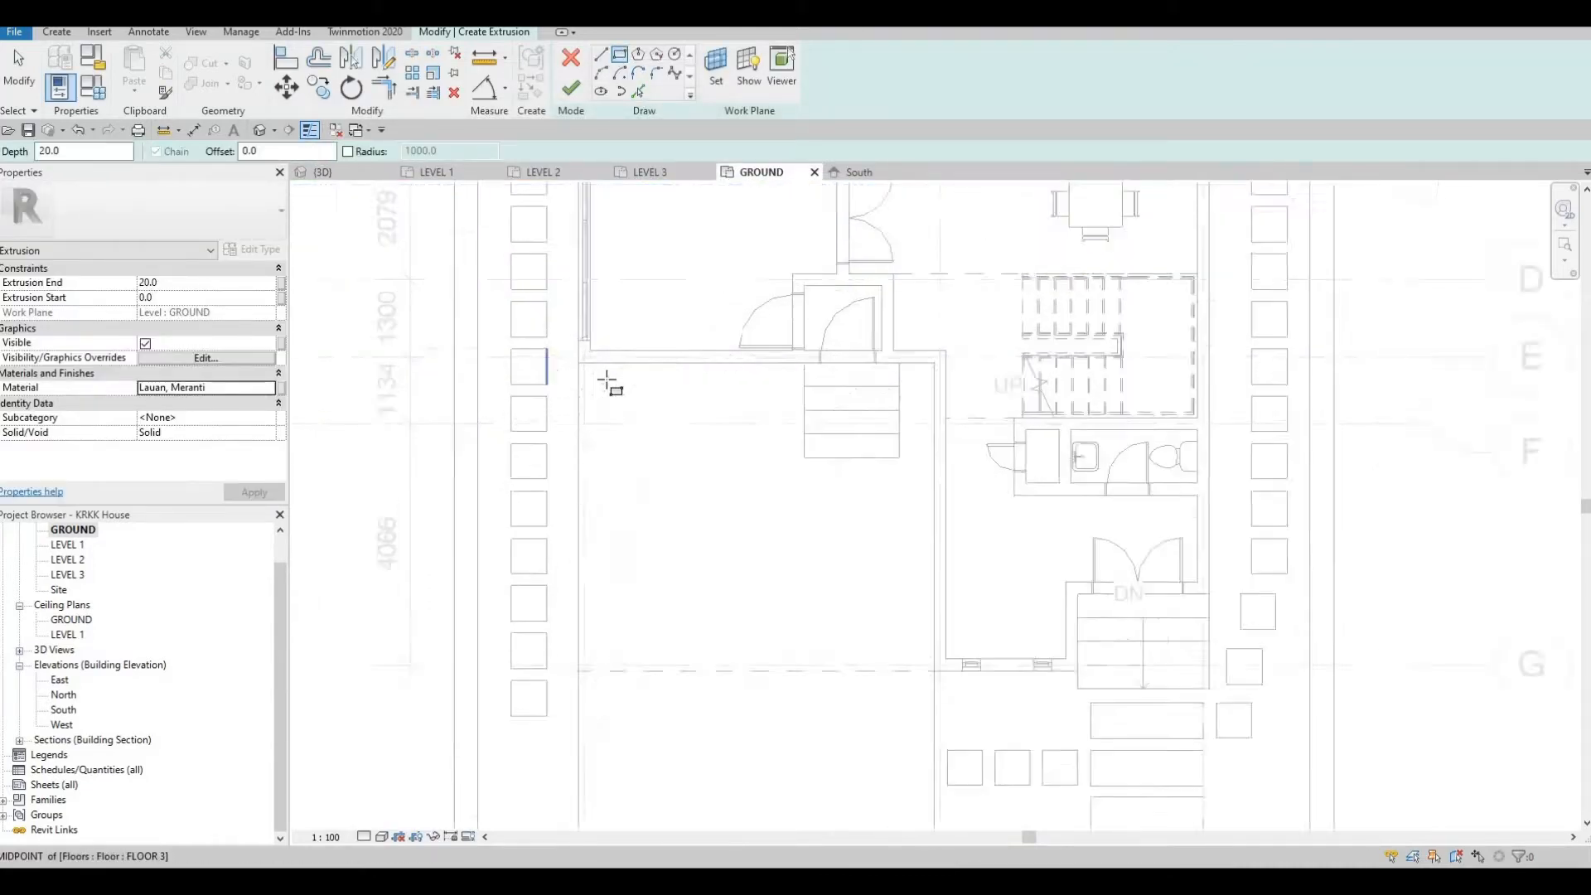
pyautogui.click(632, 378)
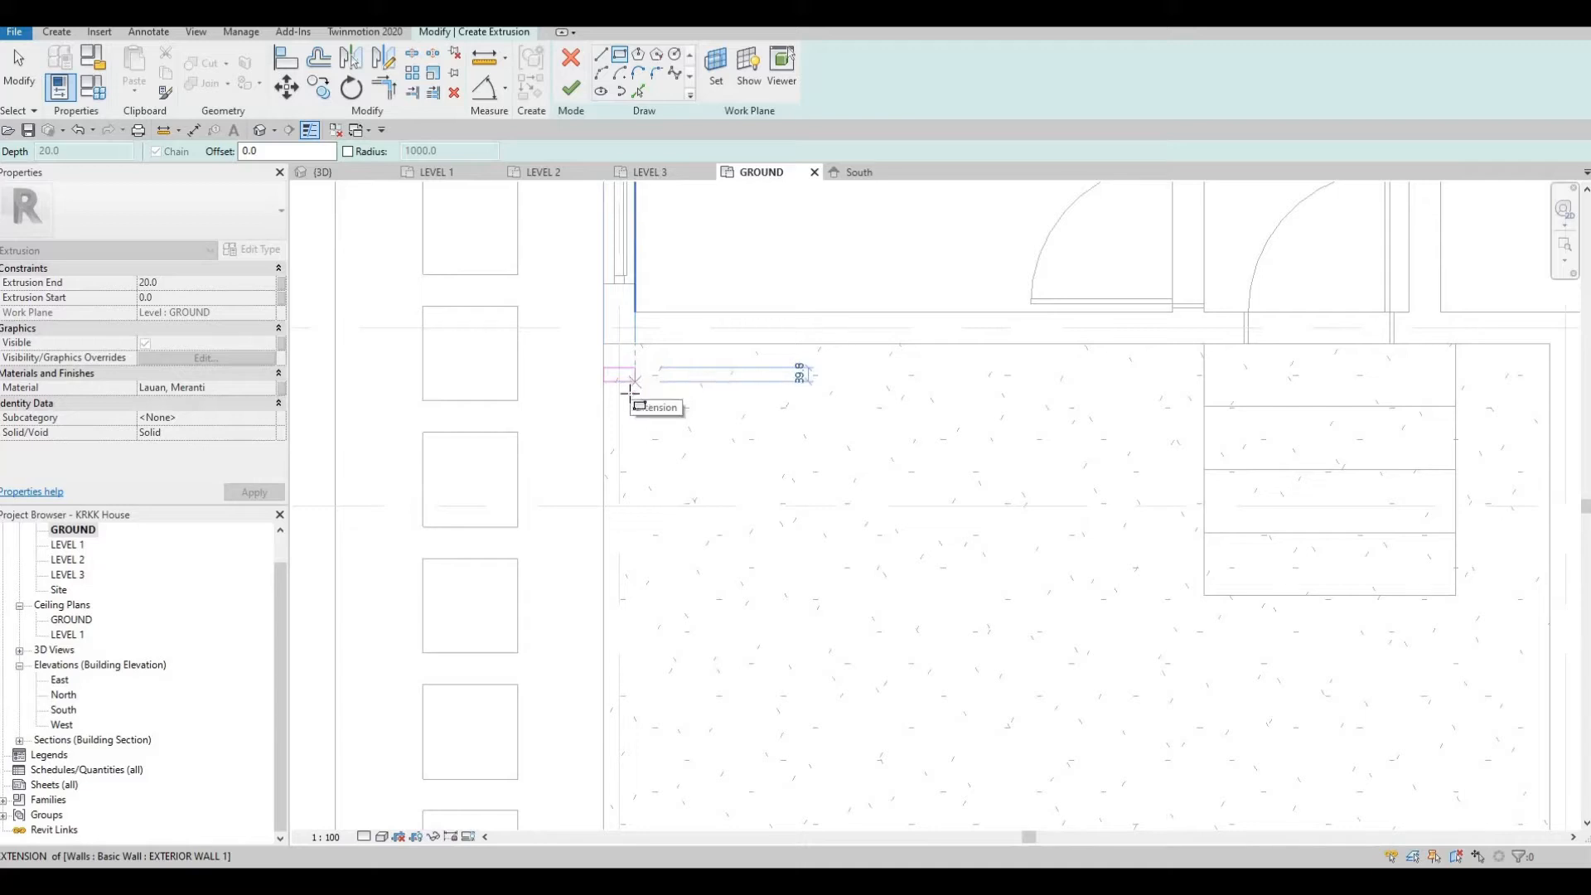
pyautogui.click(618, 381)
pyautogui.scroll(5, 620, 385)
pyautogui.press('Escape')
pyautogui.press('Escape')
pyautogui.press('Escape')
# Set the sketched rectangle's height to 80 mm by adjusting its upper edge.
pyautogui.click(614, 325)
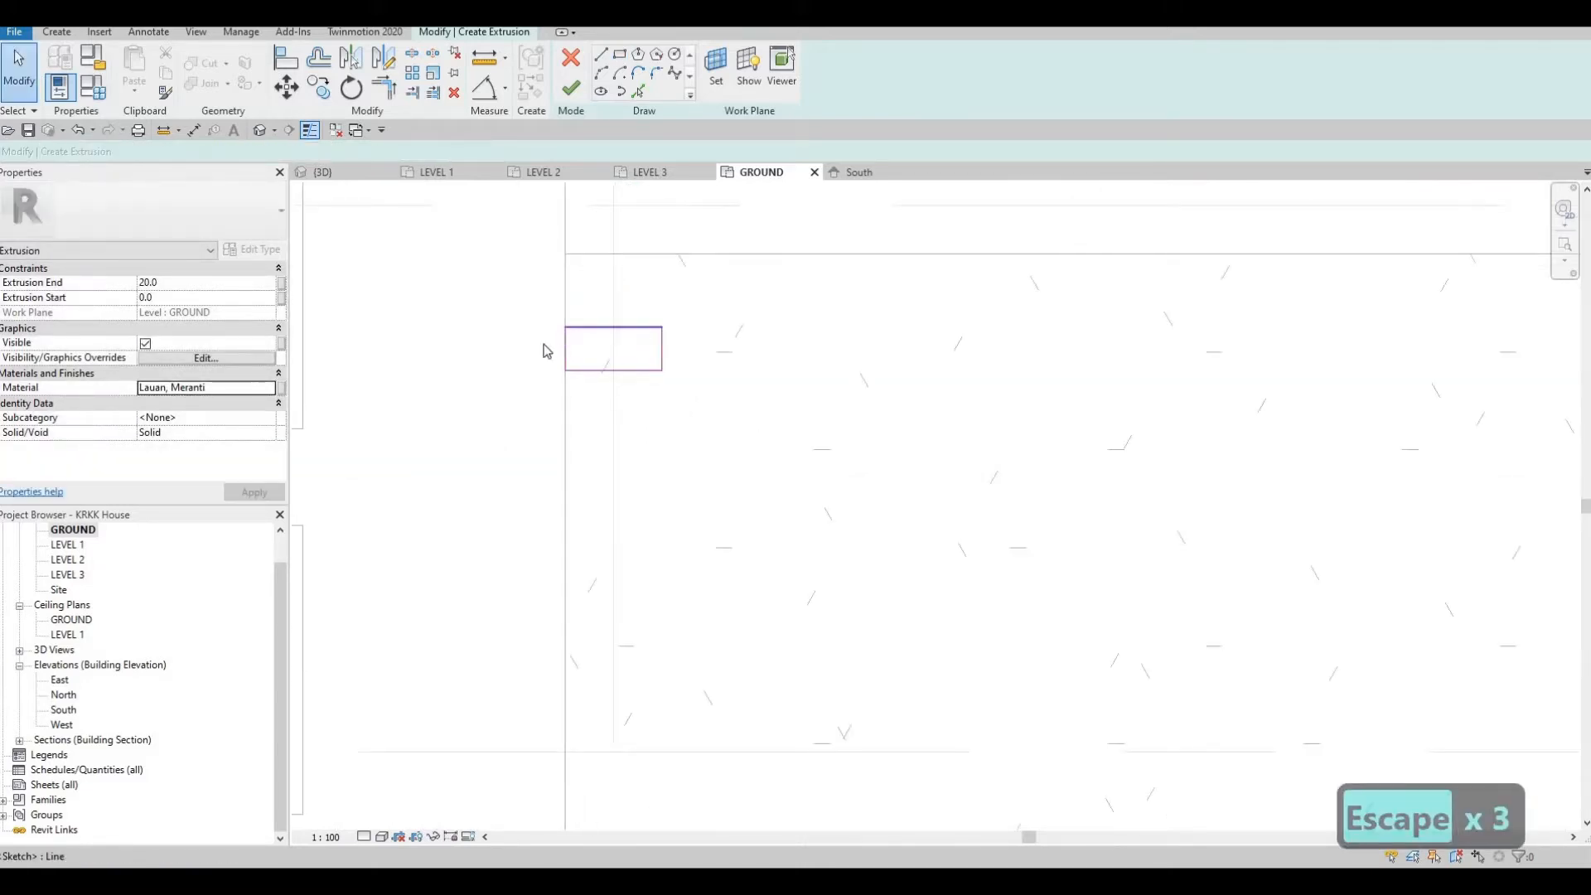
pyautogui.click(543, 350)
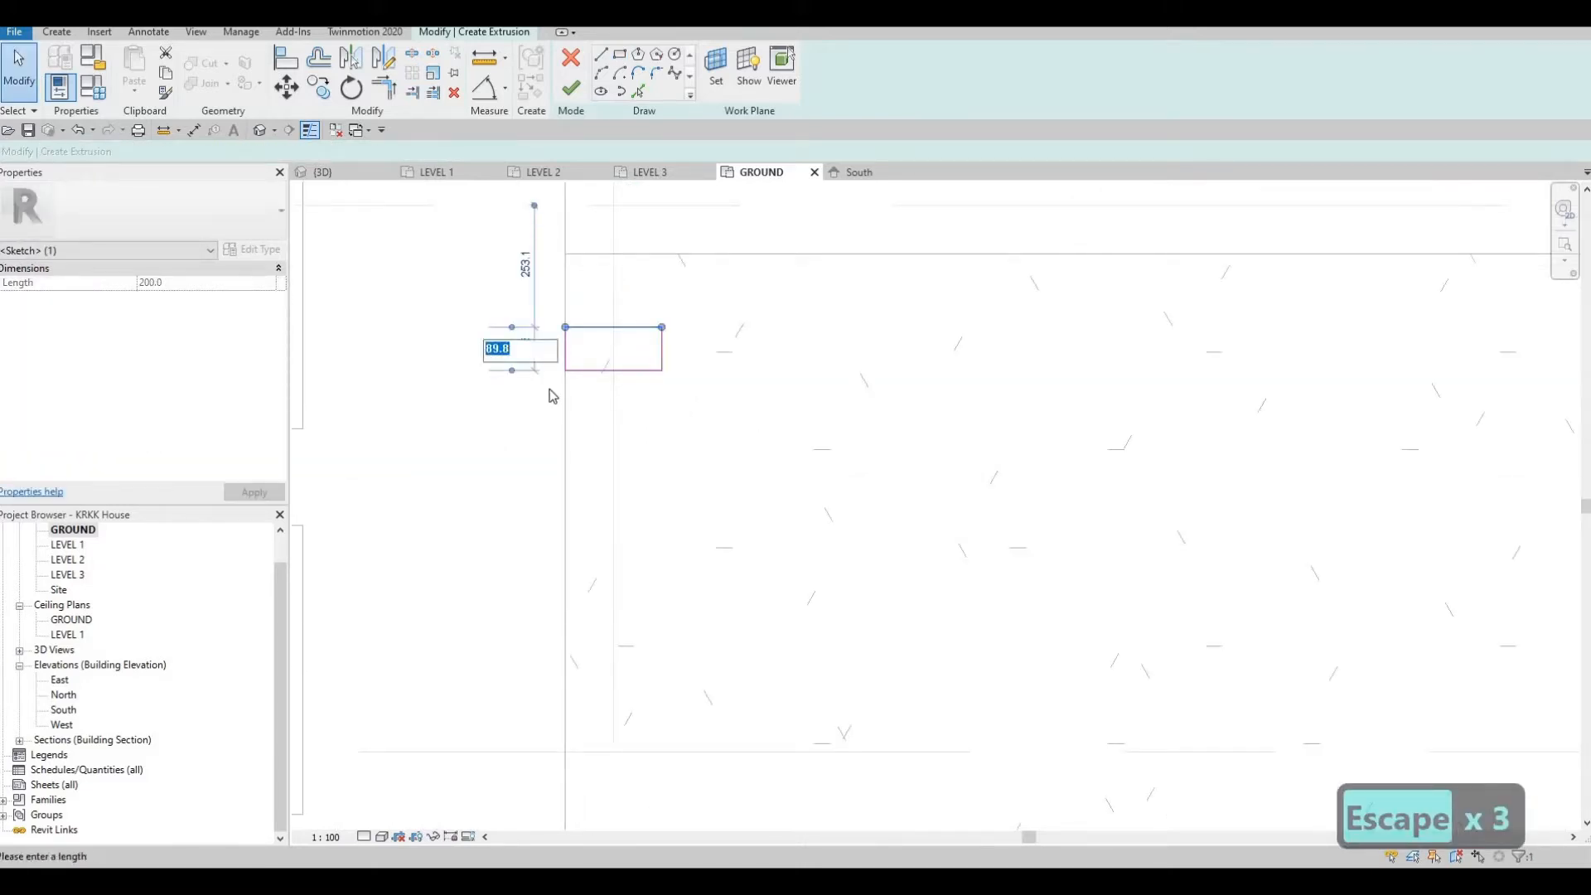
pyautogui.write('80')
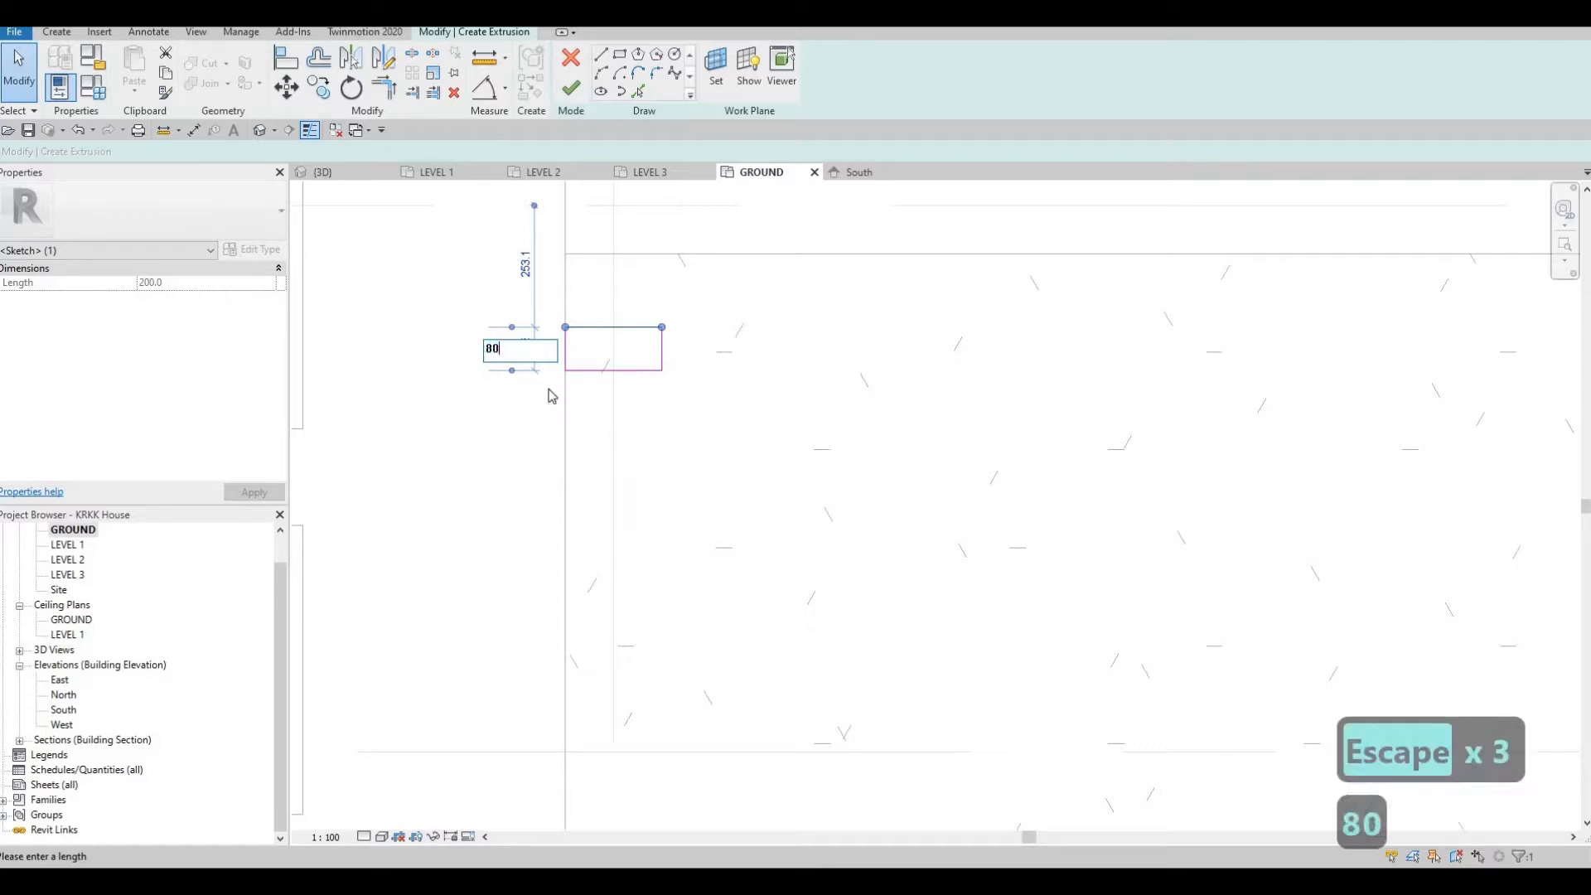
pyautogui.press('Return')
pyautogui.press('Escape')
pyautogui.press('Escape')
pyautogui.click(620, 371)
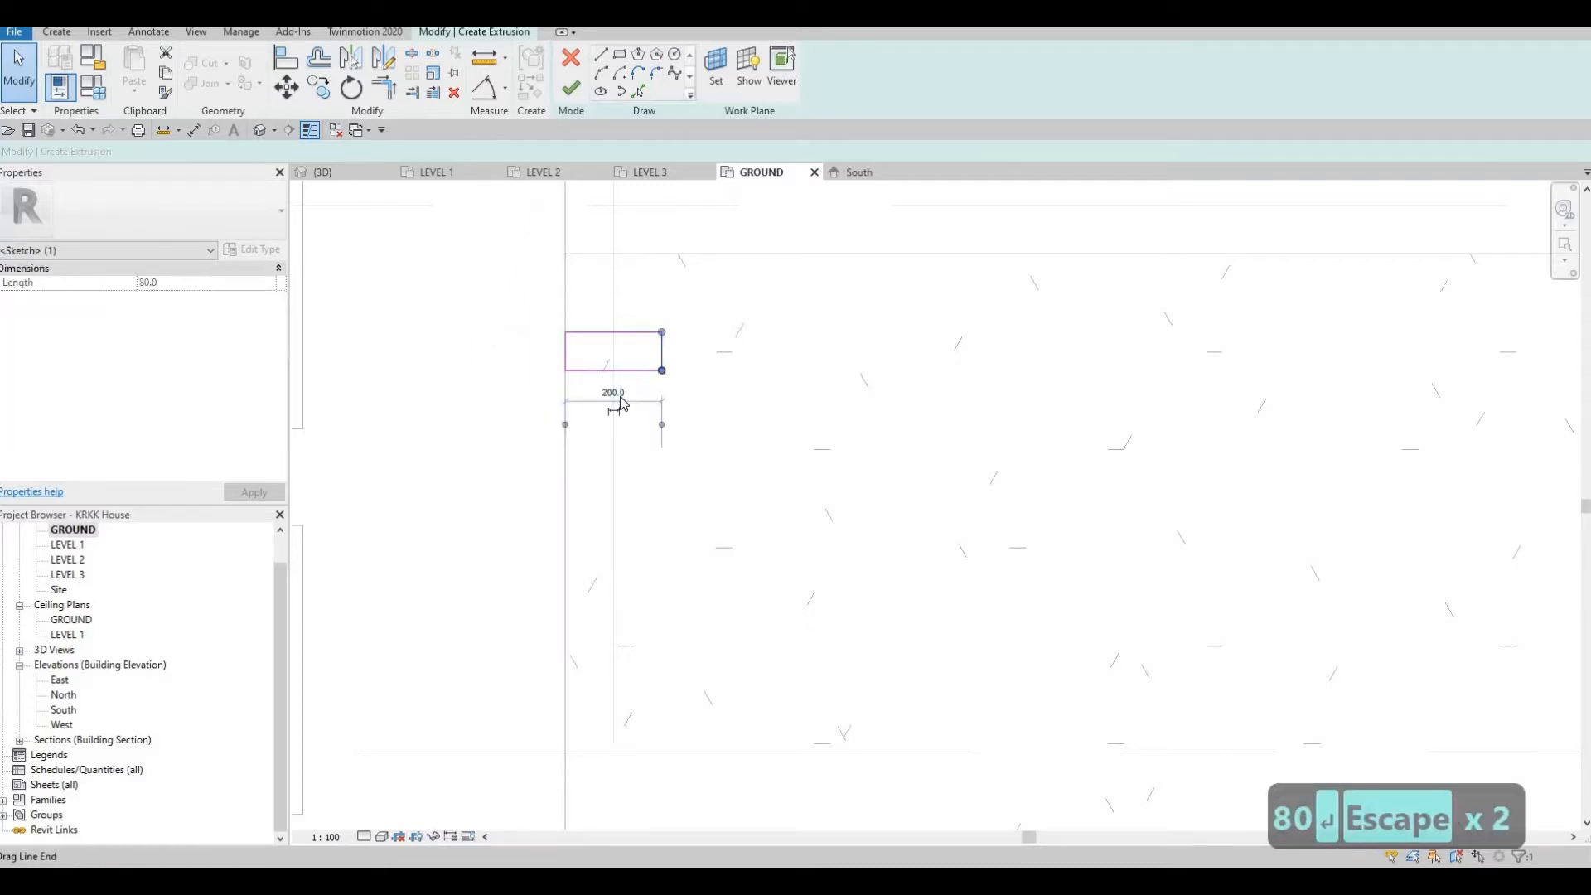
pyautogui.press('Escape')
# Nudge the whole rectangle up six increments, closer to the exterior wall.
pyautogui.scroll(-3, 595, 406)
pyautogui.scroll(-2, 595, 382)
pyautogui.moveTo(595, 382); pyautogui.dragTo(583, 341, button='middle')
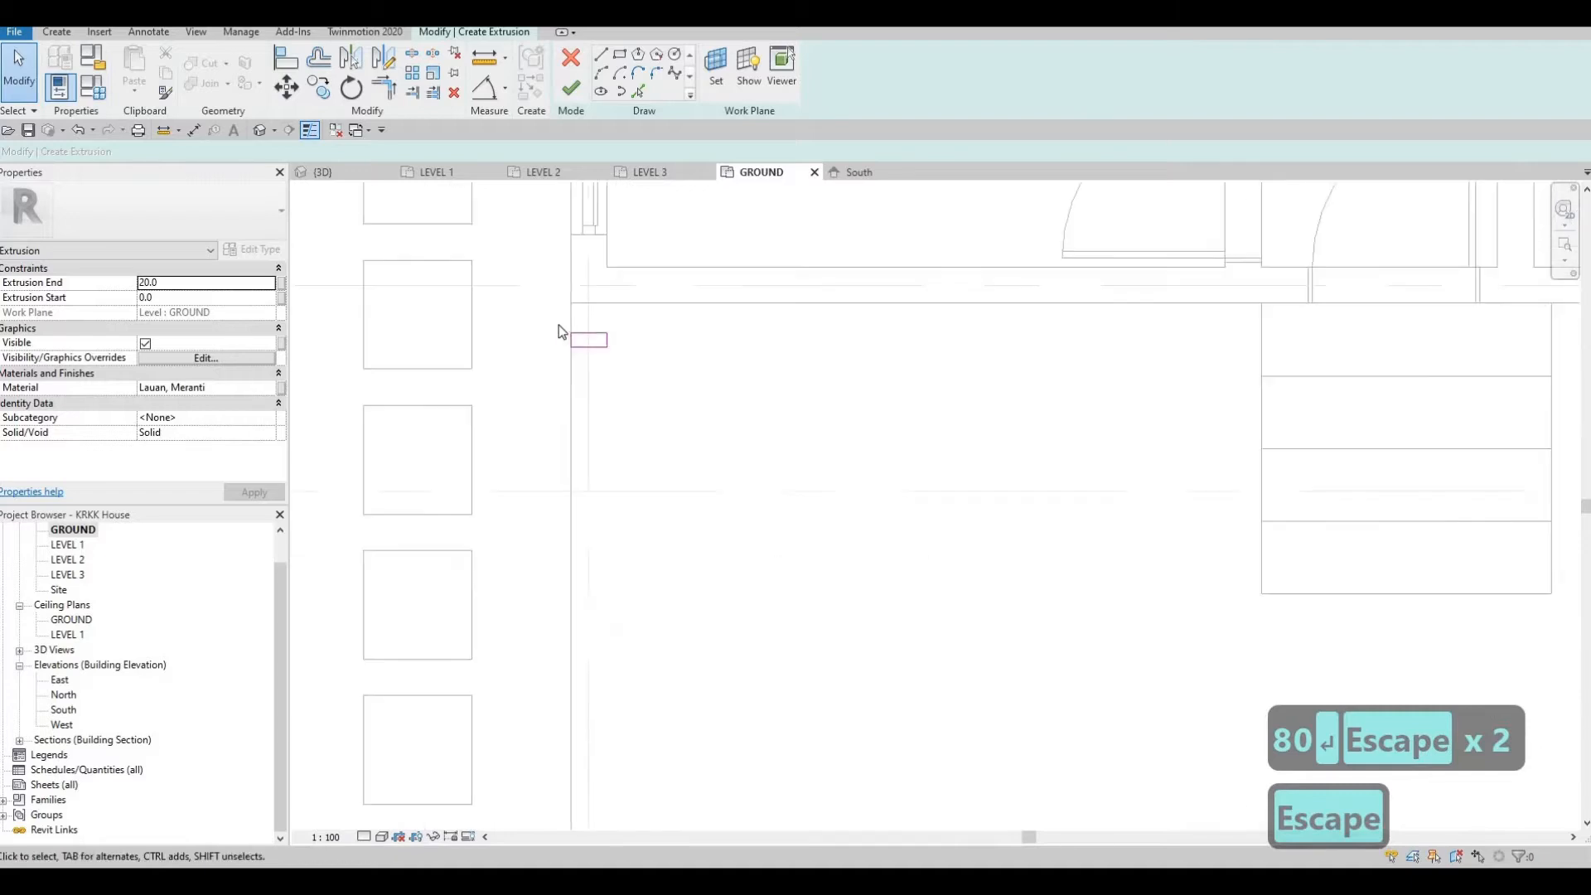
pyautogui.press('Escape')
pyautogui.scroll(3, 572, 348)
pyautogui.moveTo(550, 304); pyautogui.dragTo(668, 375)
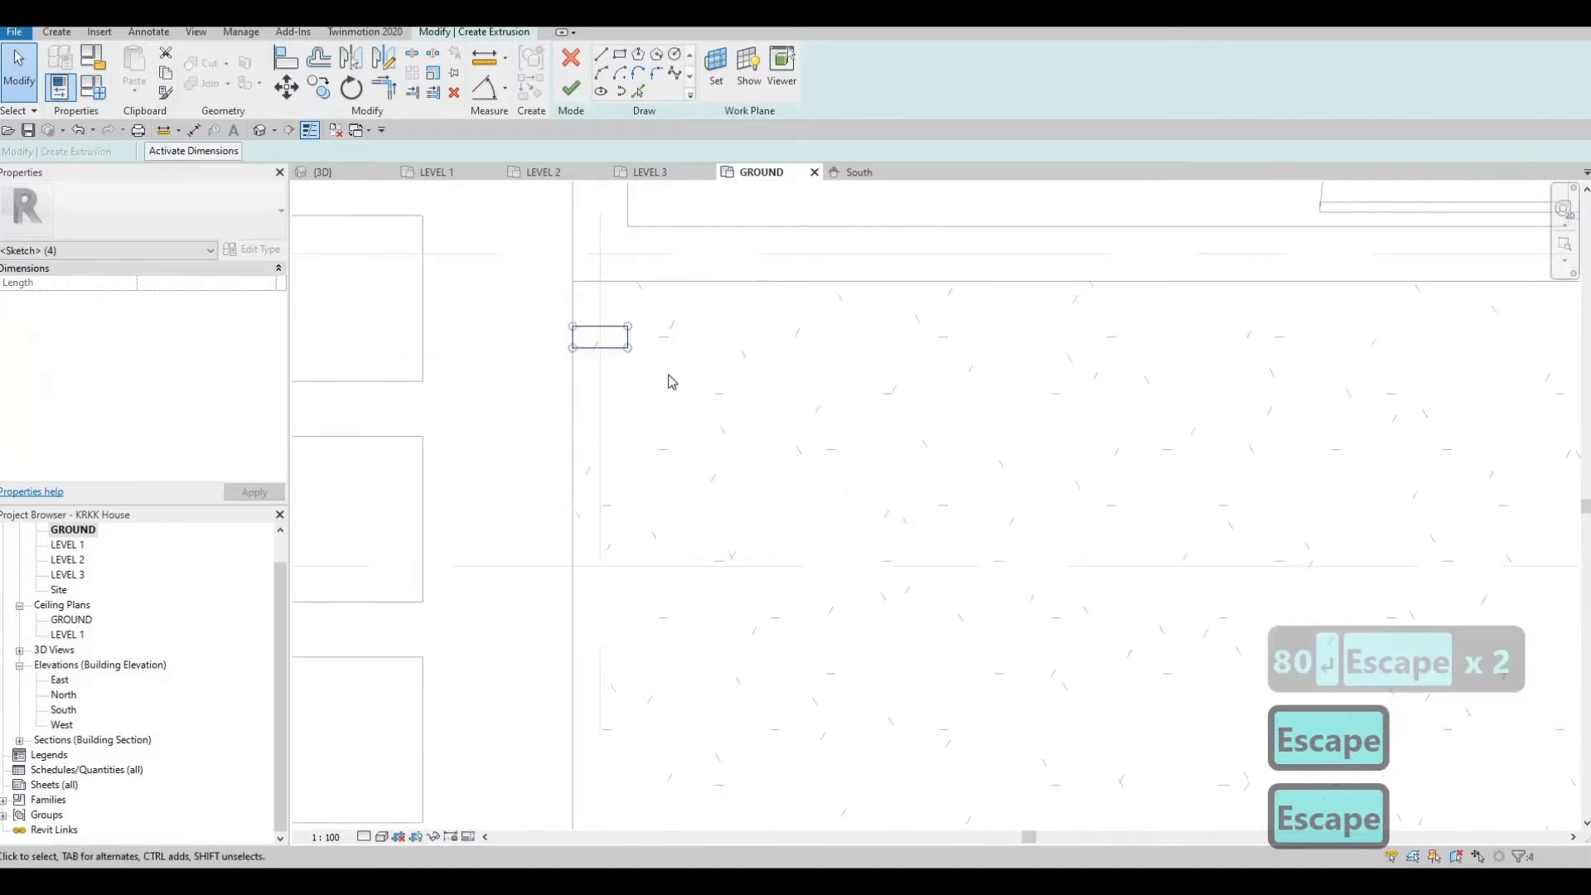
pyautogui.press('Up')
pyautogui.press('Up')
pyautogui.press('Up')
pyautogui.press('Up')
pyautogui.press('Up')
pyautogui.press('Up')
pyautogui.press('Escape')
pyautogui.press('Escape')
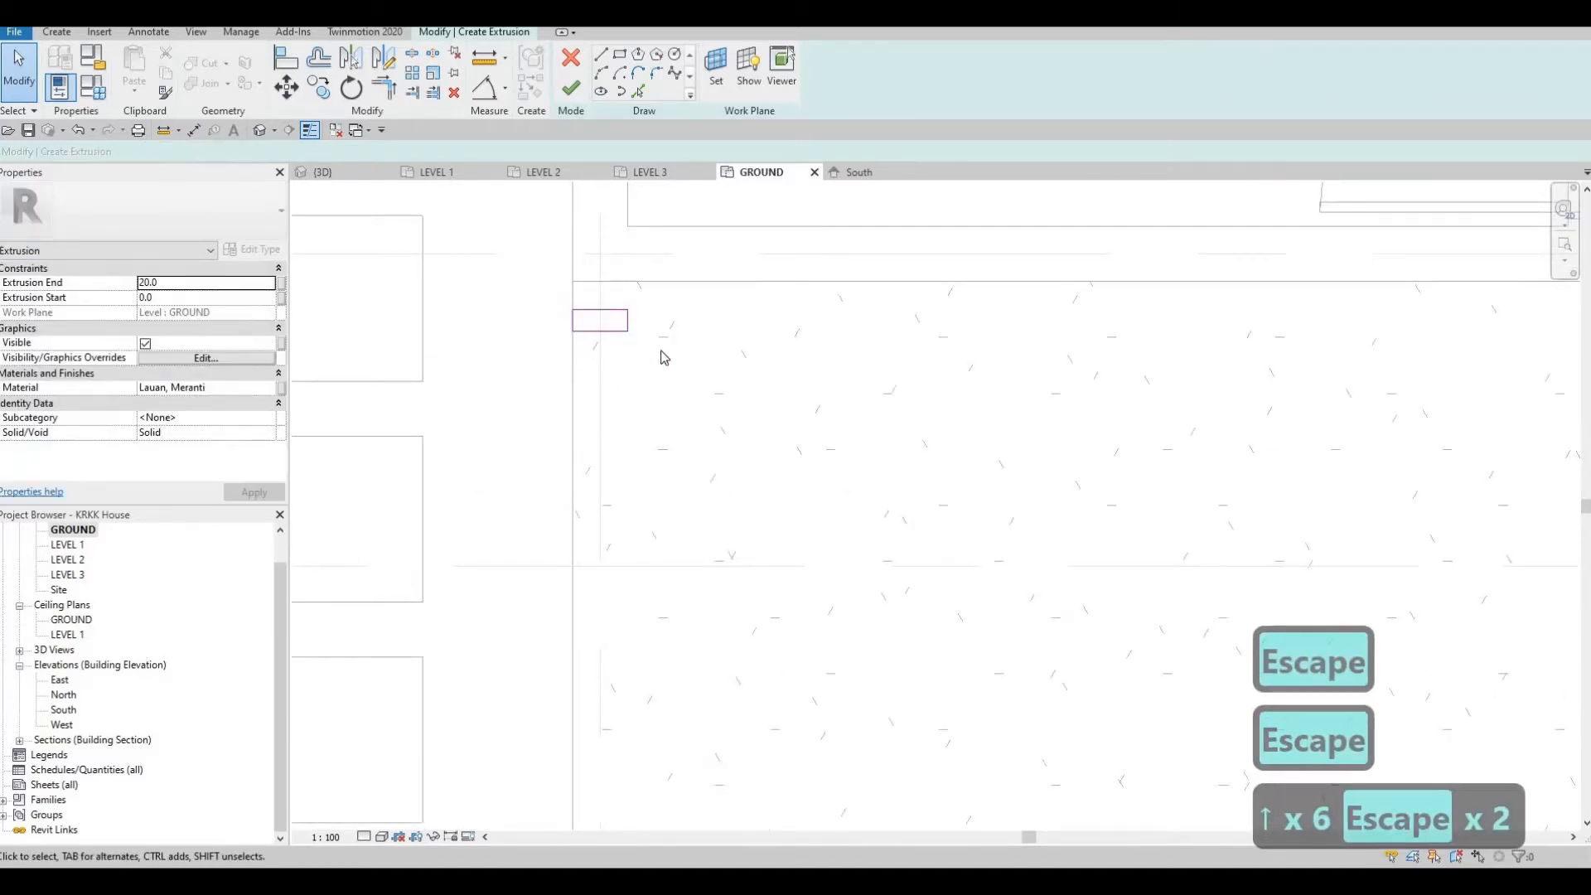
# Copy the rectangle seven times down the floor's left edge, spacing the copies 150 mm apart.
pyautogui.moveTo(536, 287); pyautogui.dragTo(653, 339)
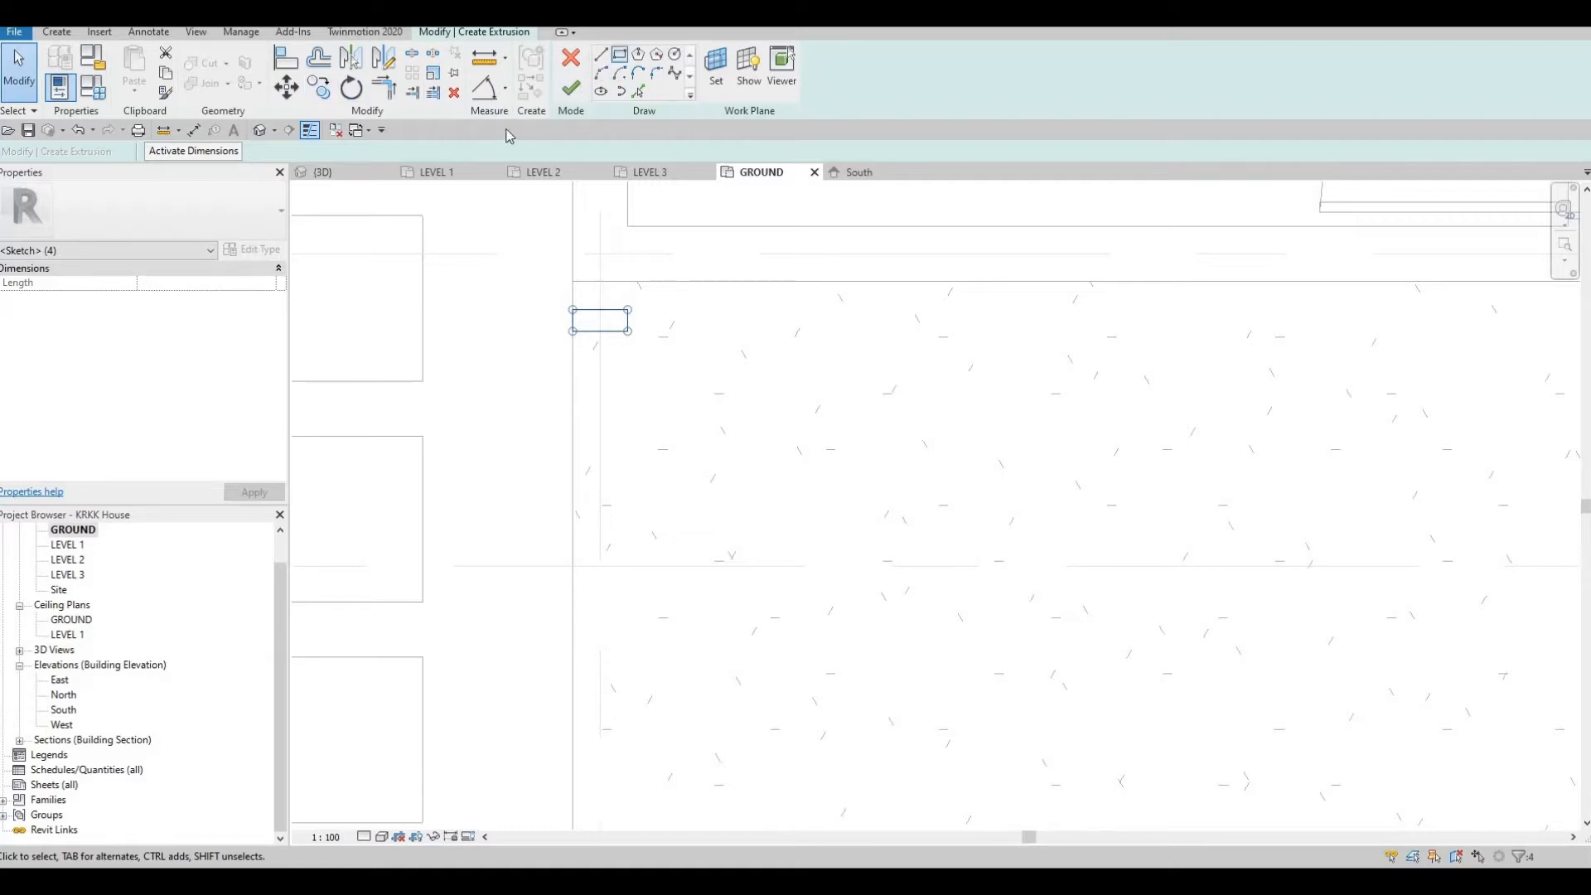
pyautogui.click(319, 88)
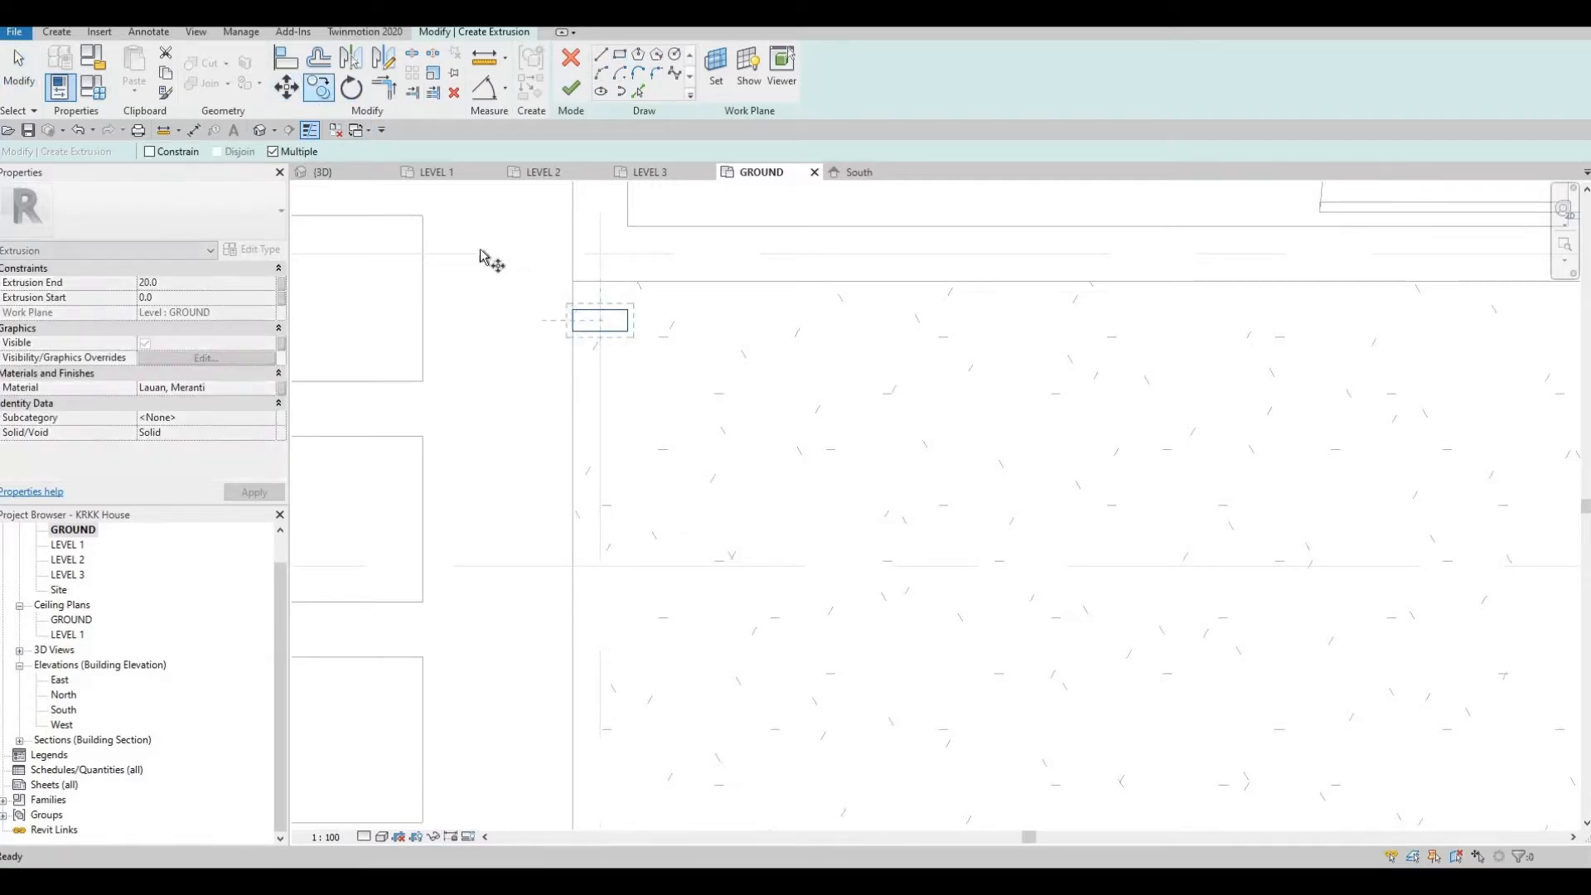
pyautogui.click(571, 354)
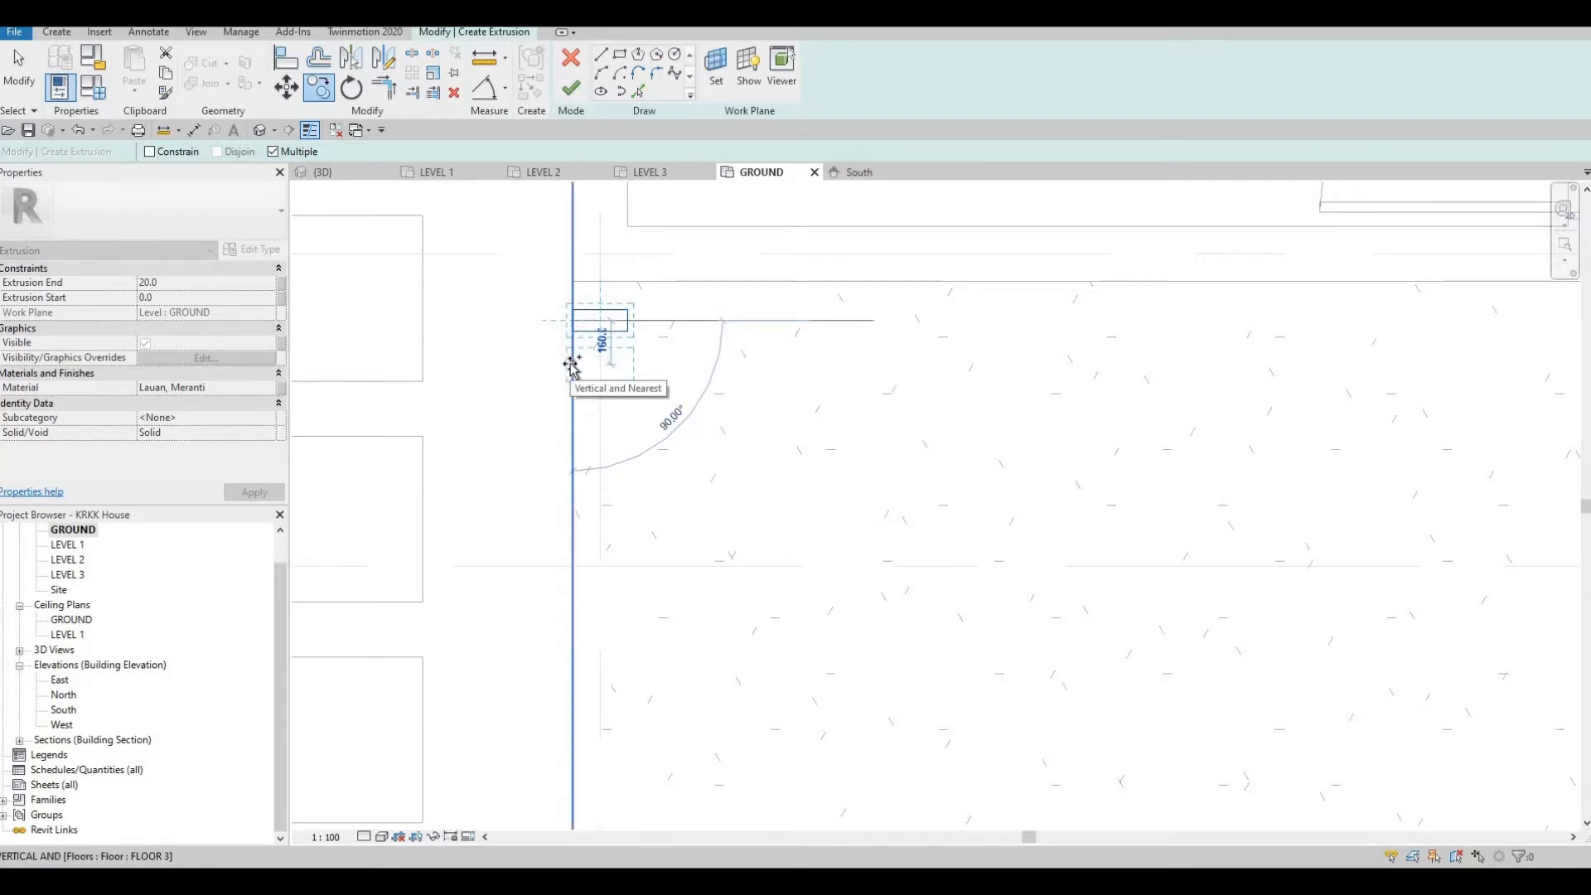
pyautogui.scroll(1, 571, 365)
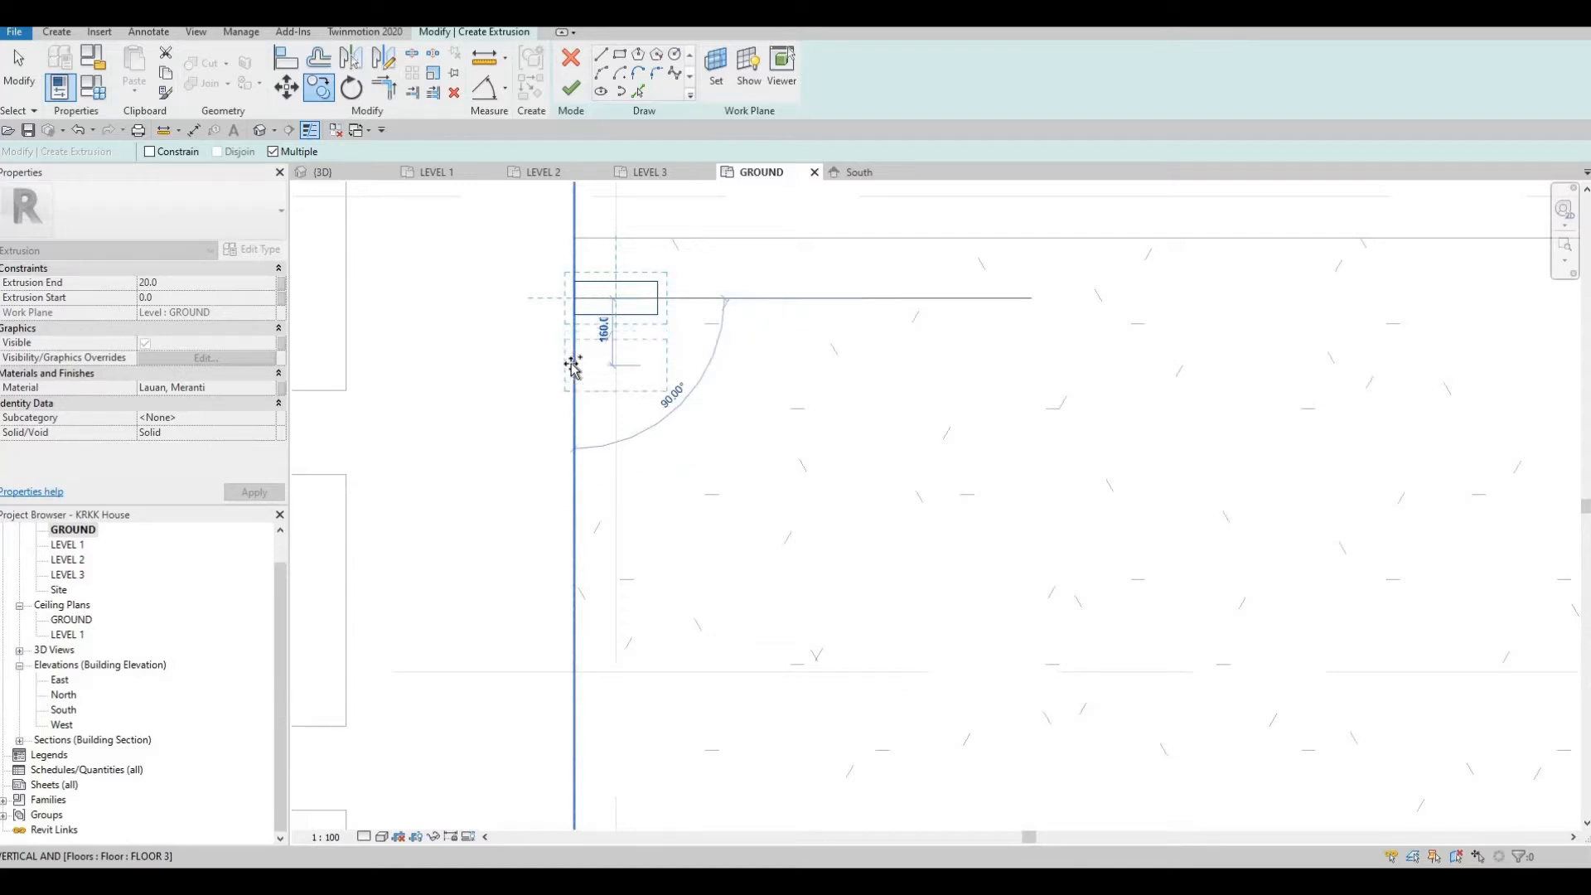
pyautogui.write('150')
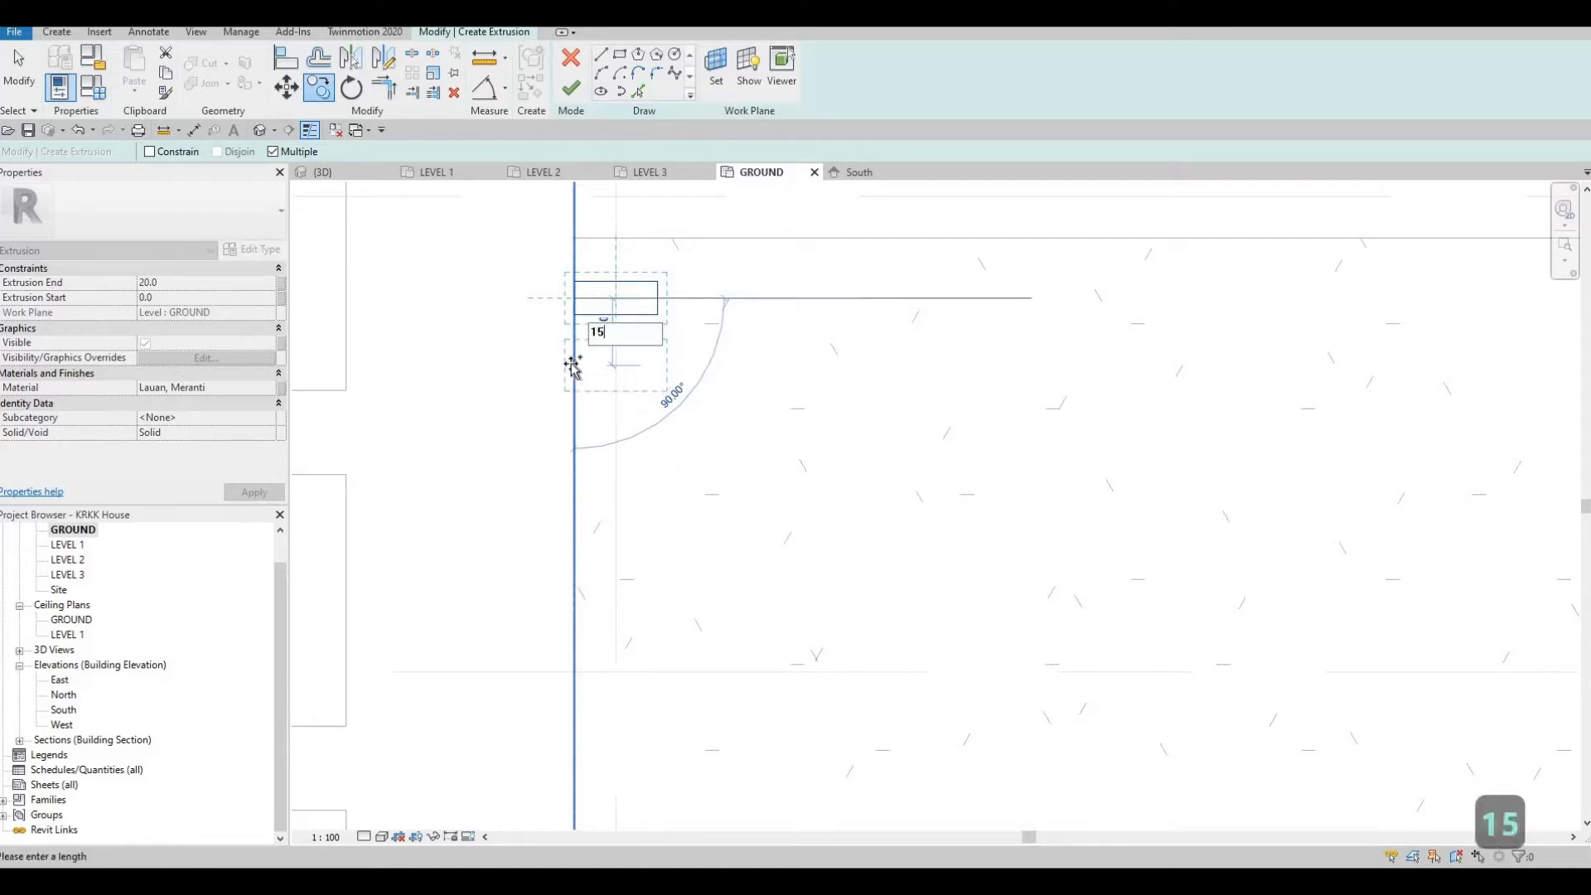
pyautogui.press('Return')
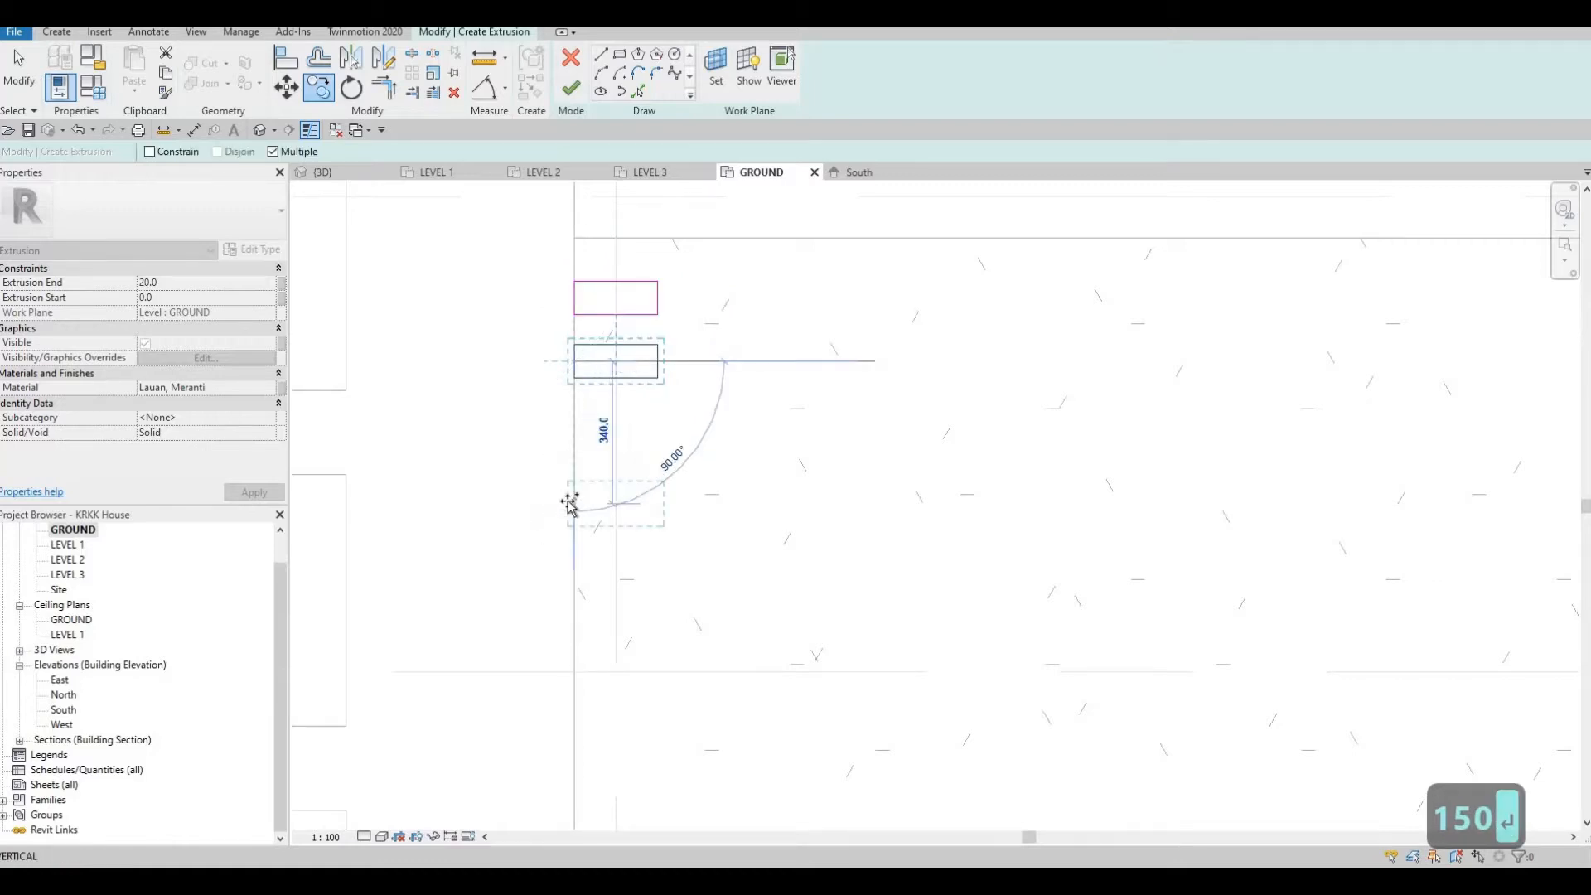
pyautogui.write('150')
pyautogui.press('Return')
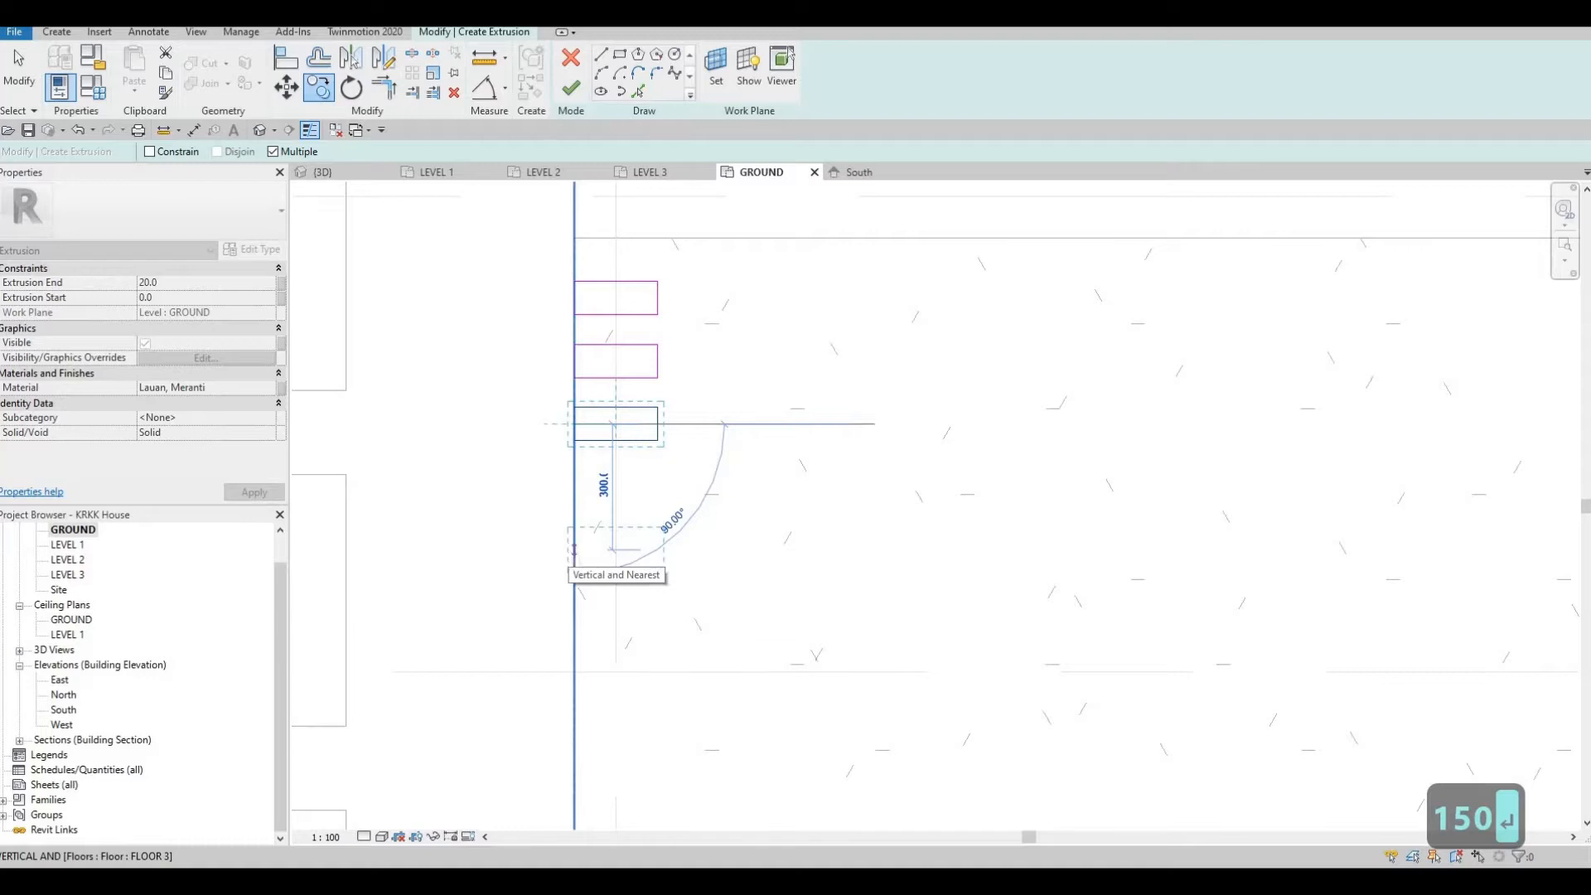
pyautogui.write('150')
pyautogui.press('Return')
pyautogui.scroll(-2, 559, 455)
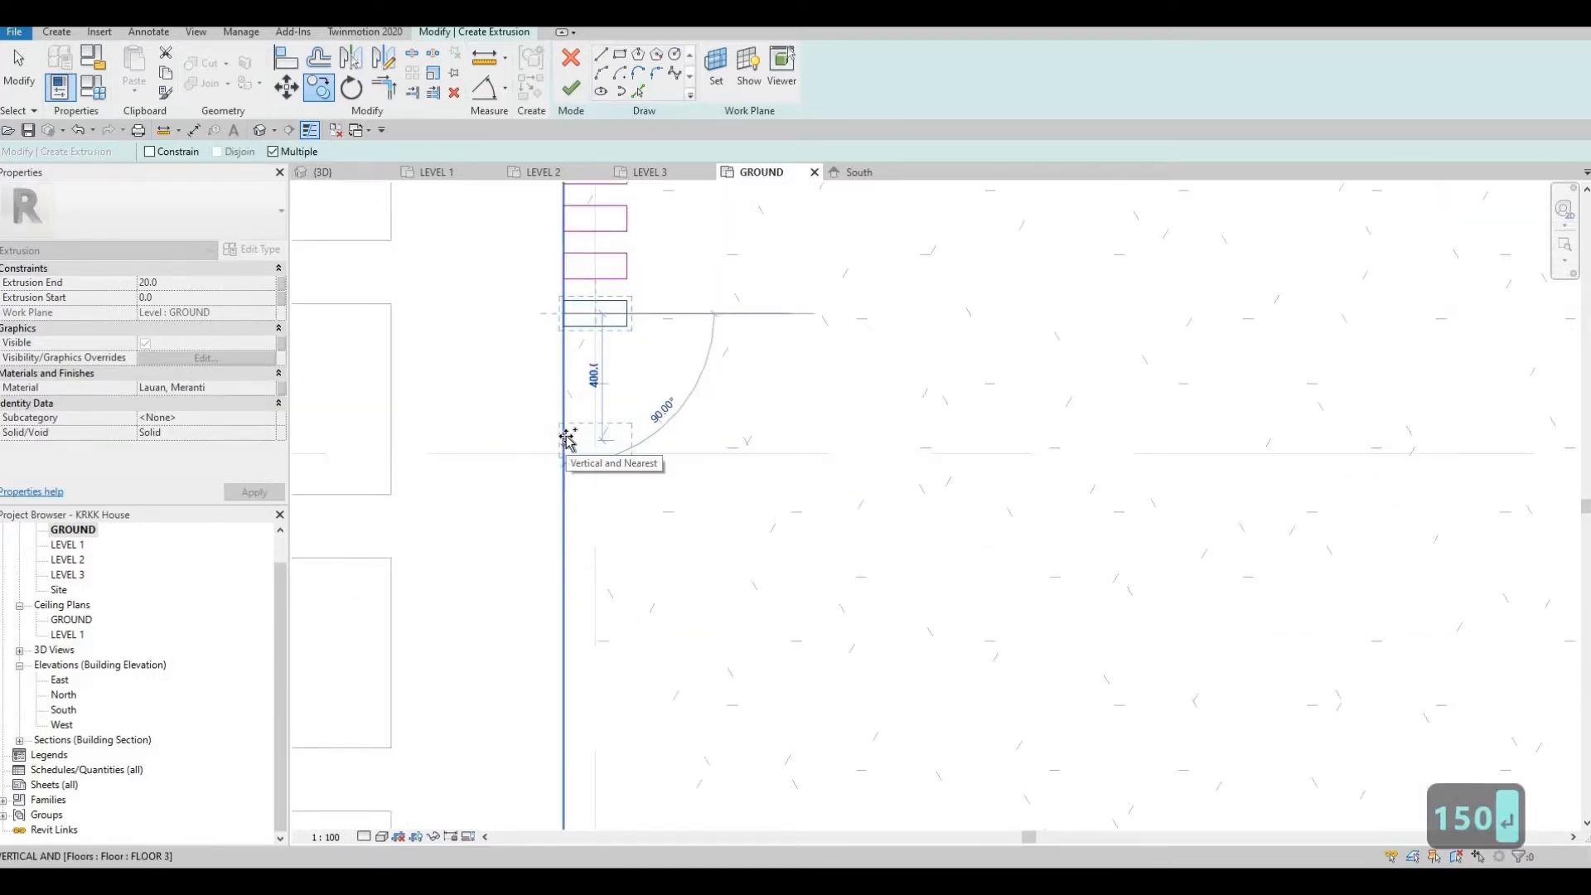
pyautogui.write('150')
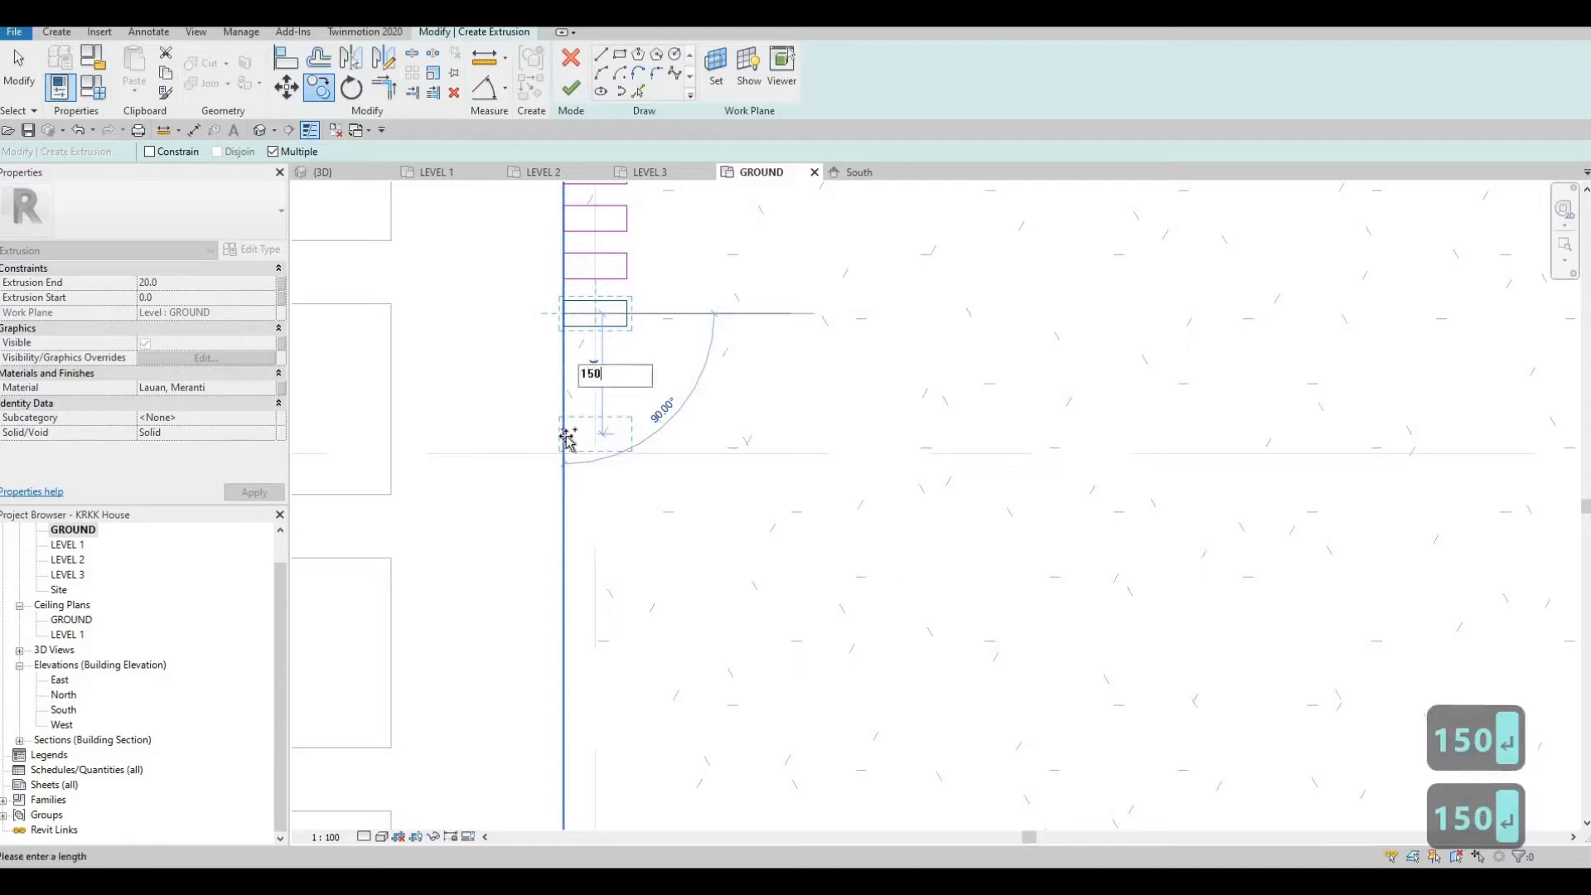
pyautogui.press('Return')
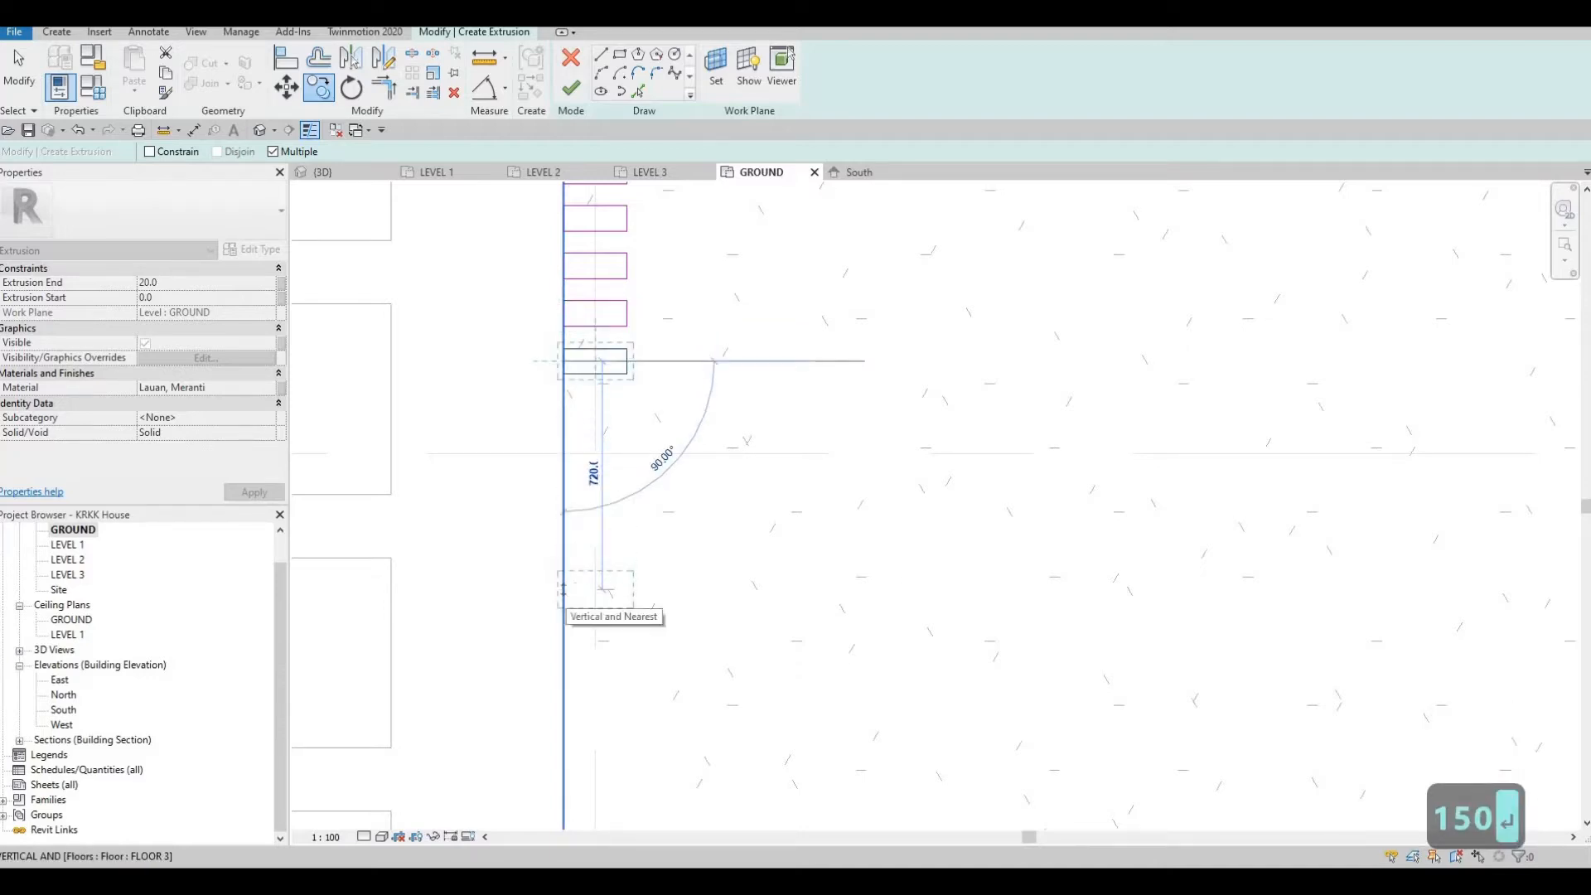
pyautogui.write('150')
pyautogui.press('Return')
pyautogui.write('150')
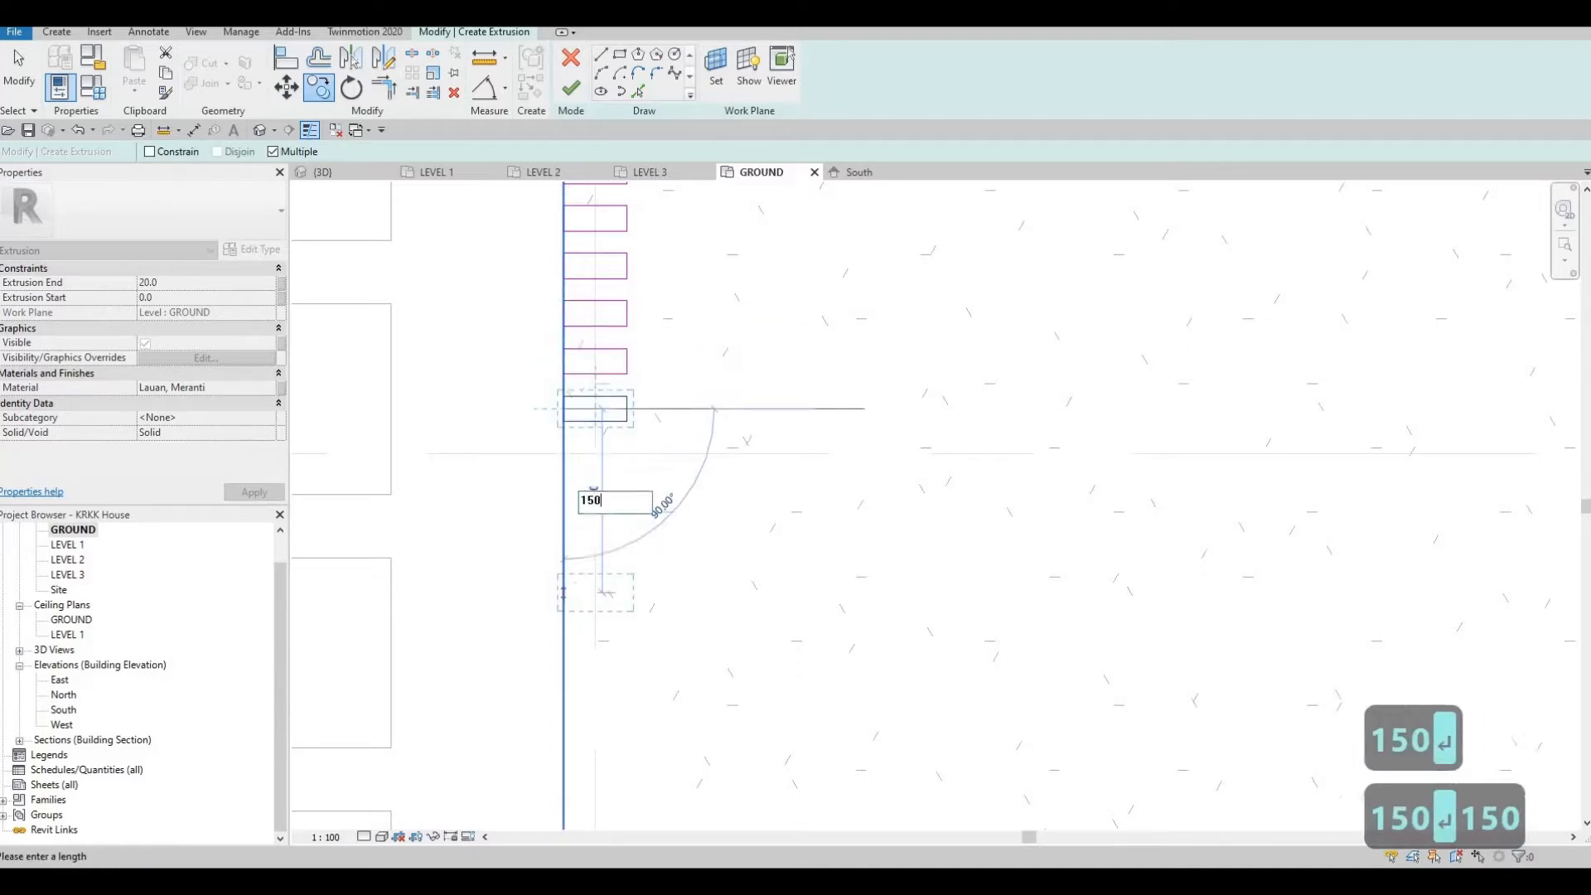
pyautogui.press('Return')
pyautogui.write('150')
pyautogui.press('Return')
pyautogui.press('Escape')
pyautogui.press('Escape')
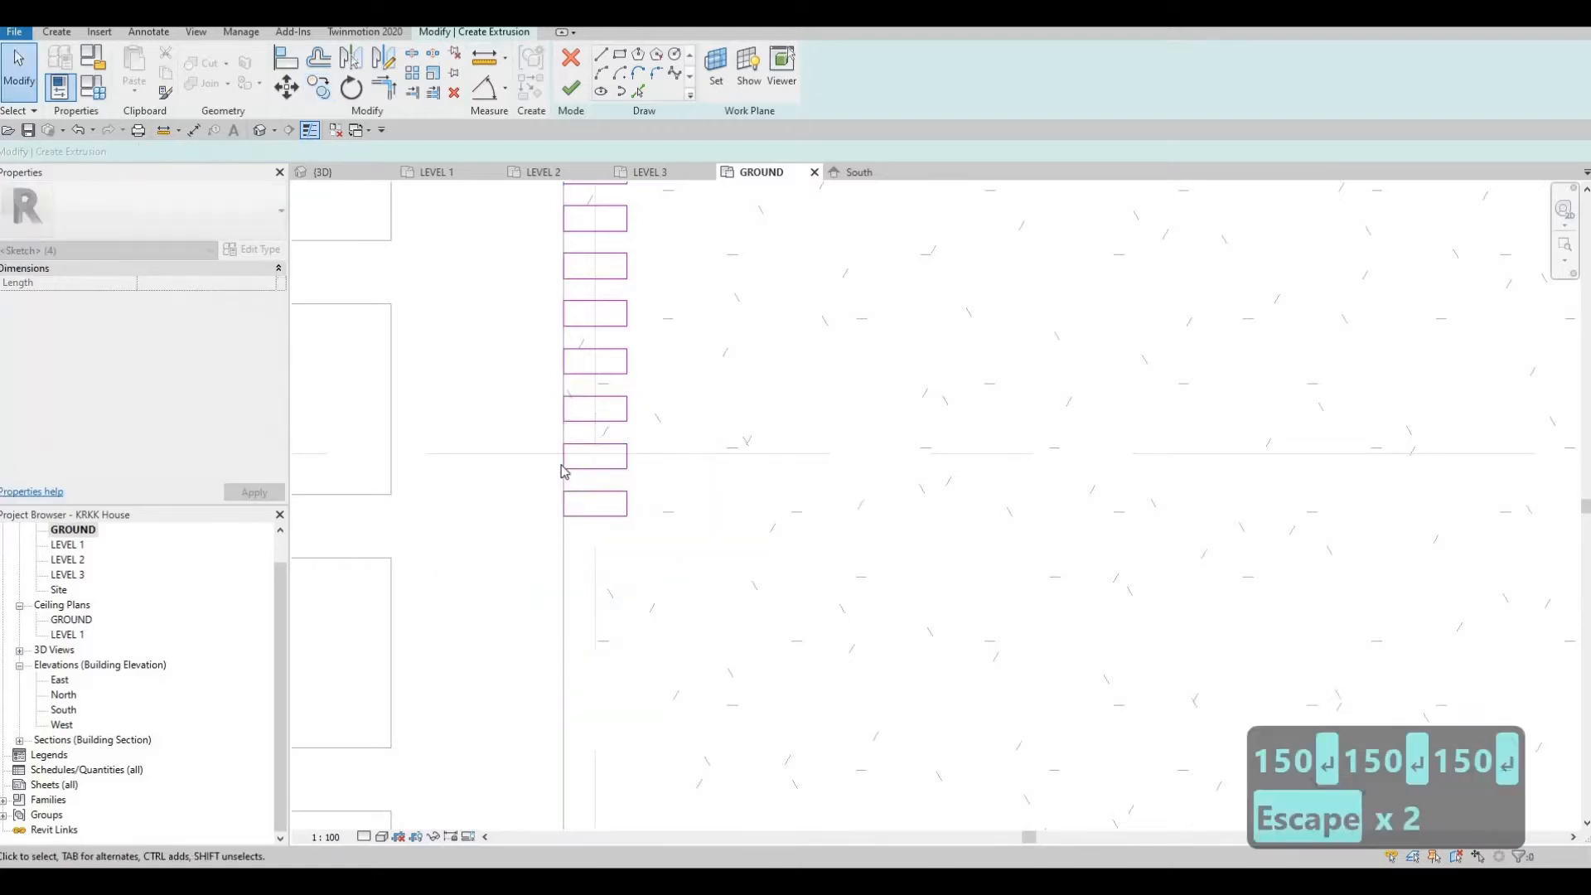
pyautogui.scroll(-1, 560, 360)
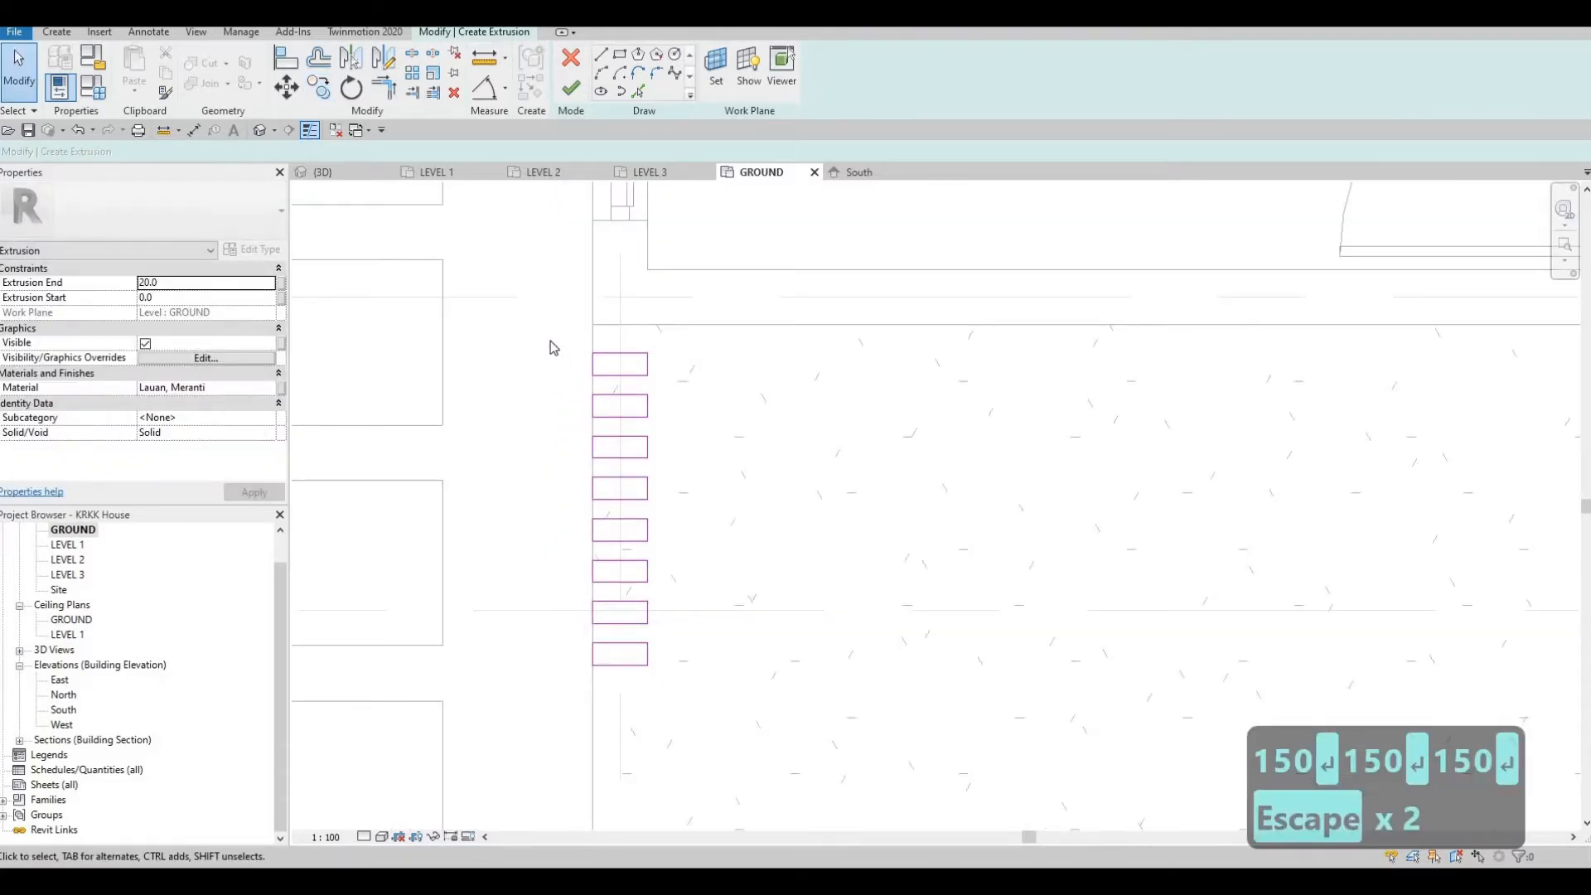
# Copy the lower seven slat rectangles 1050 mm down the patterned floor's left edge, leaving the topmost rectangle out of the selection.
pyautogui.moveTo(556, 375)
pyautogui.mouseDown()
pyautogui.moveTo(664, 466)
pyautogui.moveTo(766, 722)
pyautogui.mouseUp()
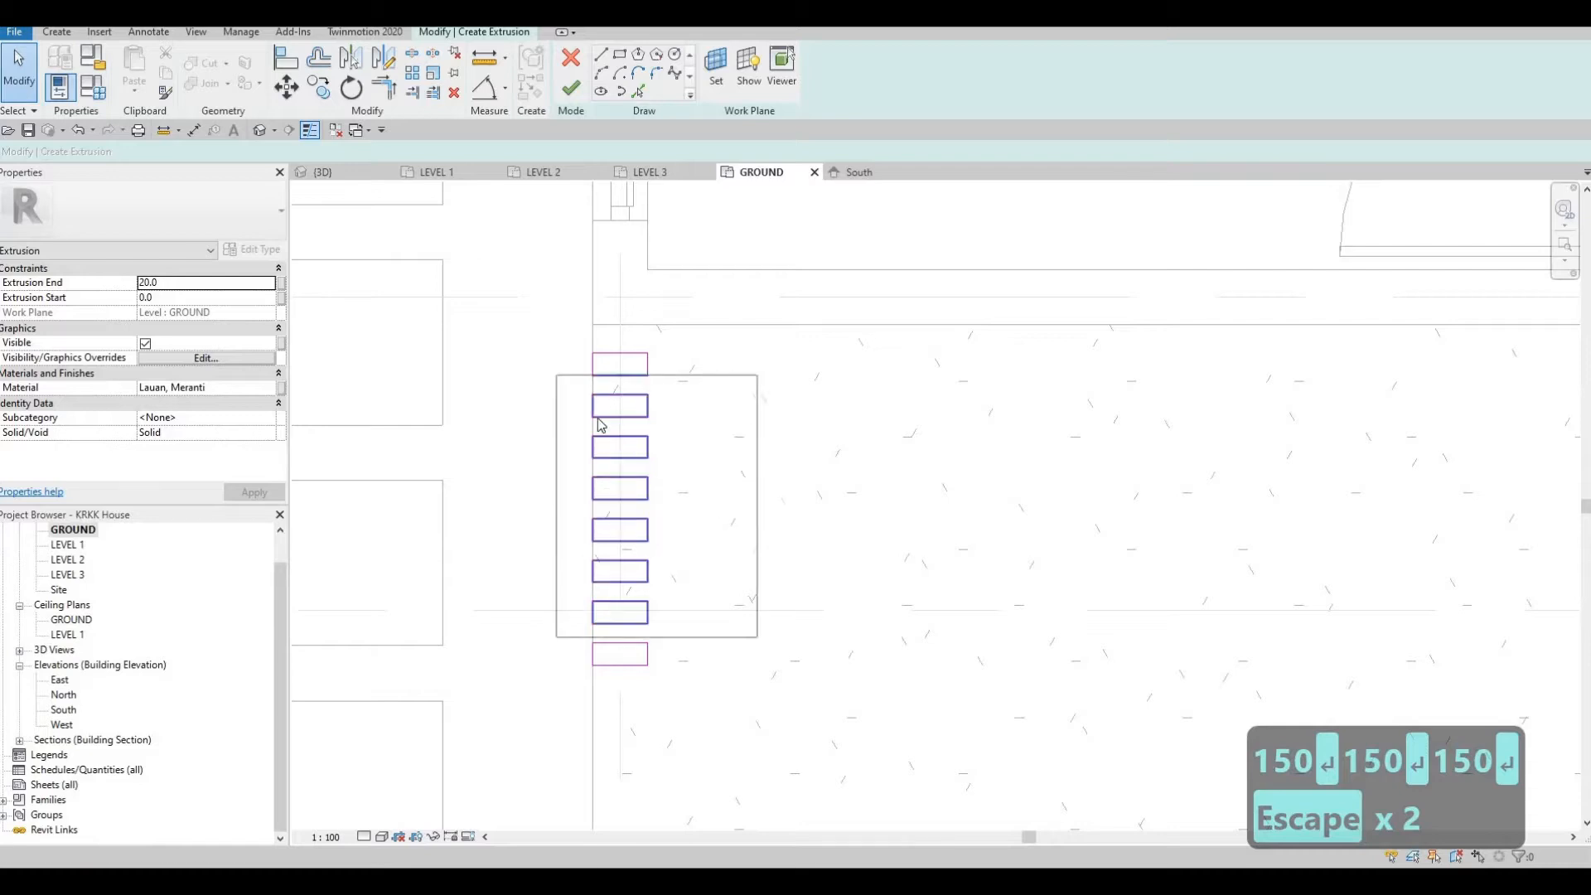
pyautogui.press('Escape')
pyautogui.moveTo(561, 381); pyautogui.dragTo(697, 692)
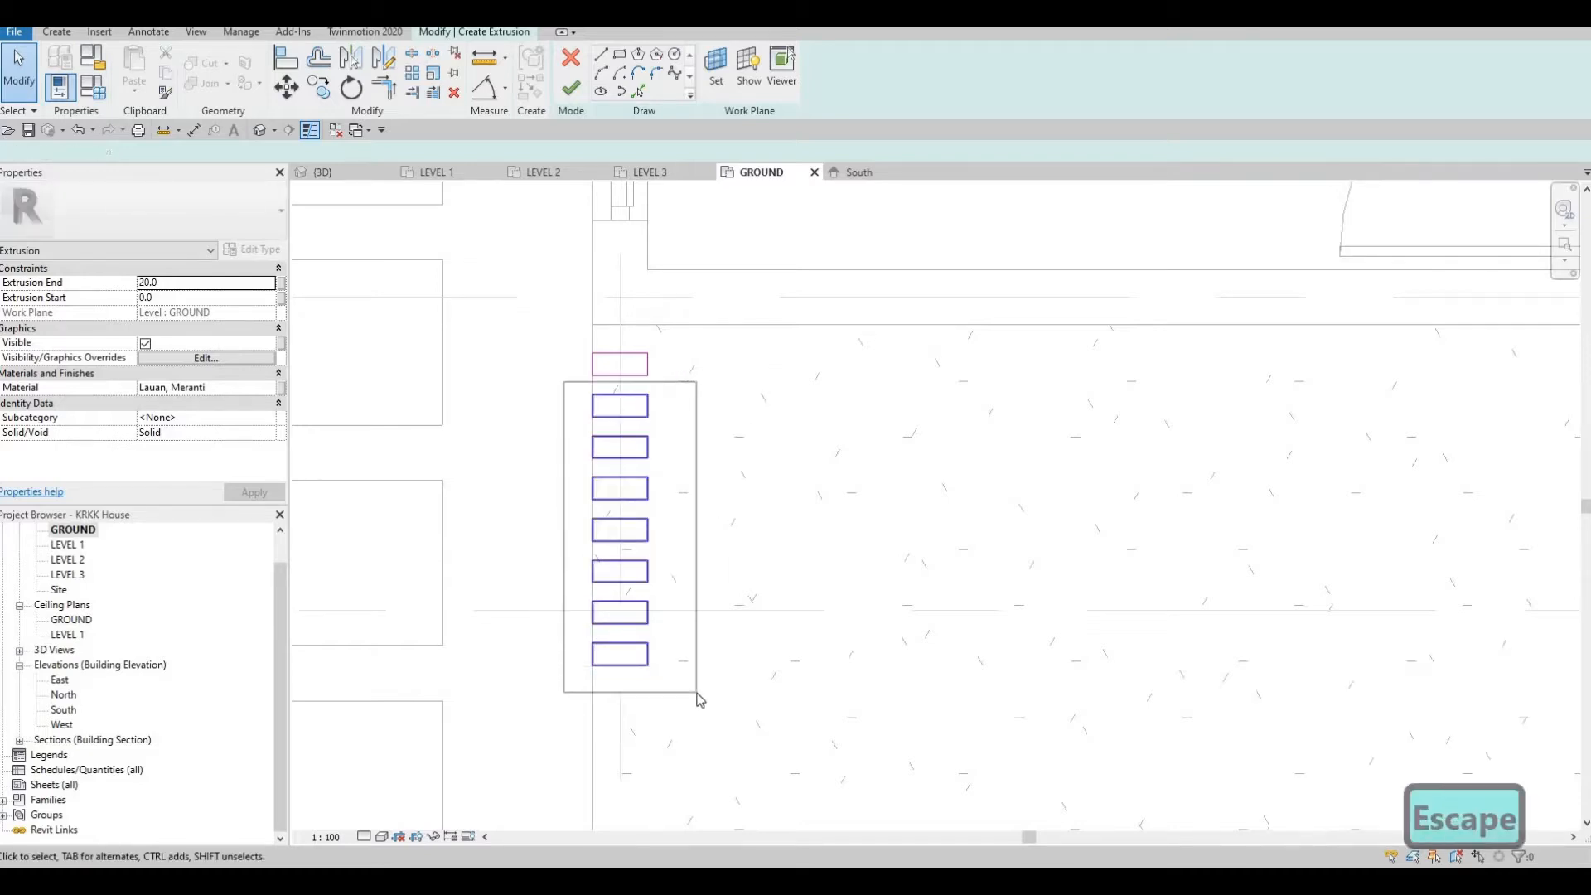
pyautogui.moveTo(557, 396); pyautogui.dragTo(576, 389)
pyautogui.moveTo(710, 633); pyautogui.dragTo(701, 711)
pyautogui.press('c')
pyautogui.press('o')
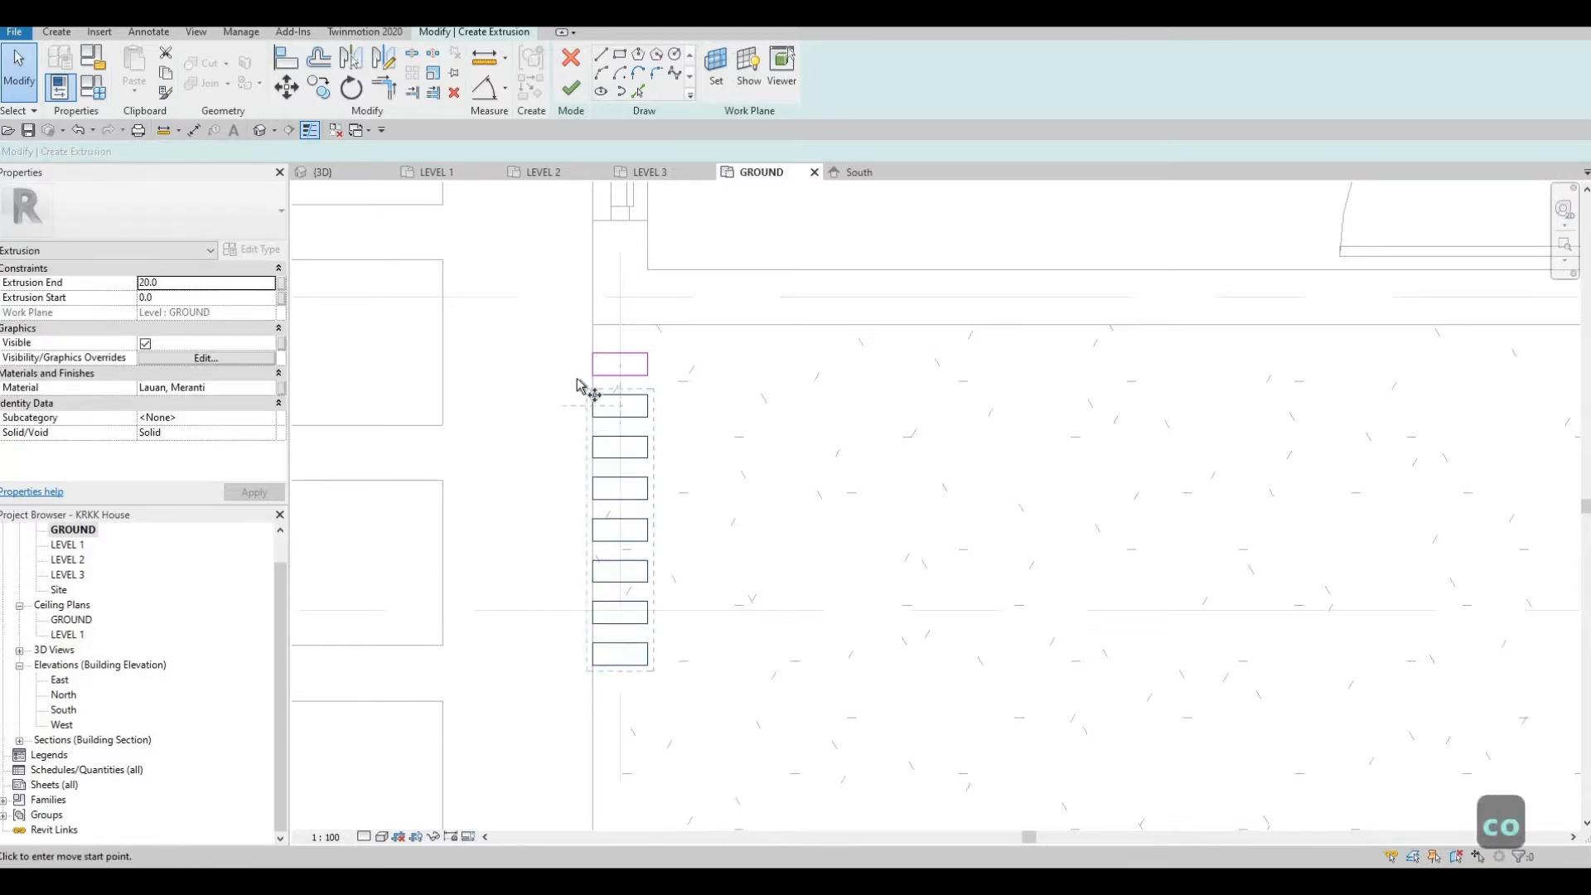
pyautogui.click(593, 377)
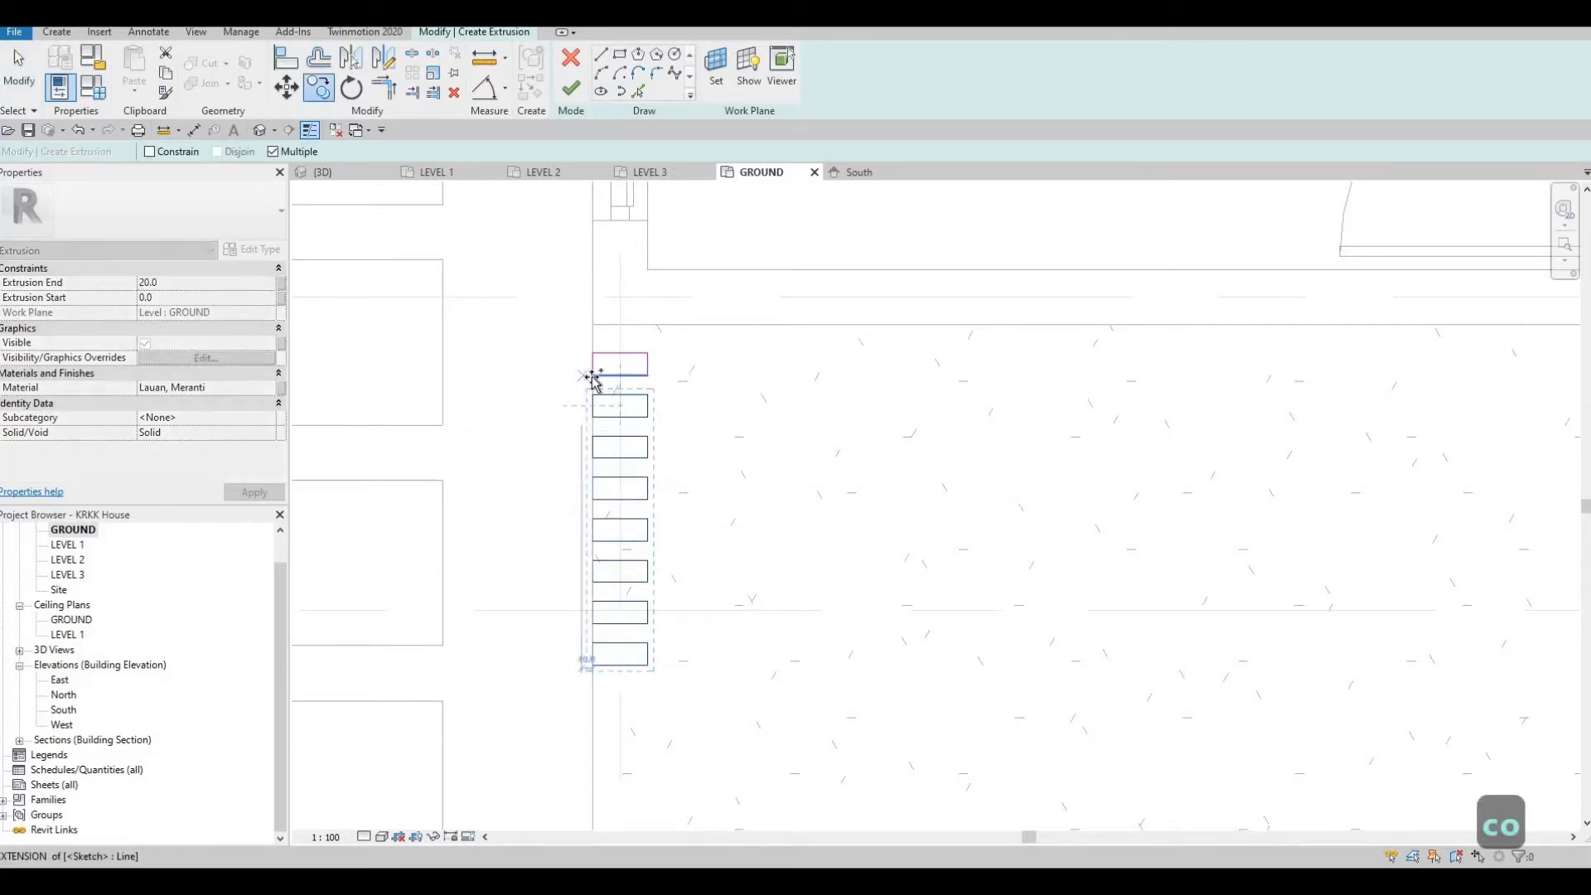
pyautogui.click(593, 665)
# Place three more copies of the seven-rectangle group end to end down the floor's edge, 1050 mm apart.
pyautogui.moveTo(584, 775); pyautogui.dragTo(574, 426, button='middle')
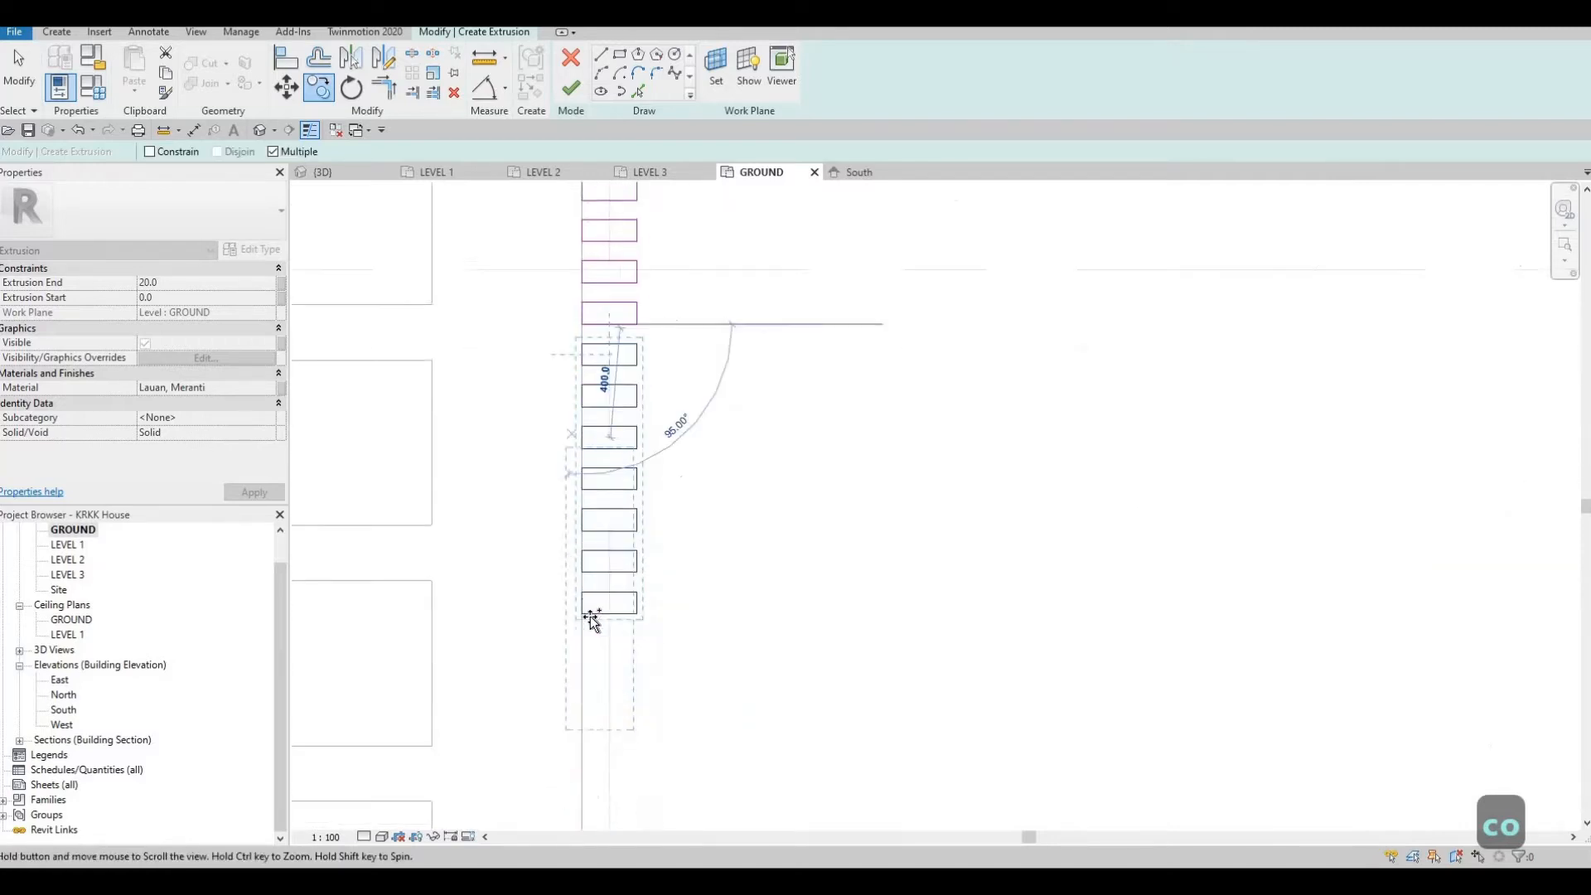
pyautogui.click(582, 606)
pyautogui.moveTo(570, 734); pyautogui.dragTo(587, 332, button='middle')
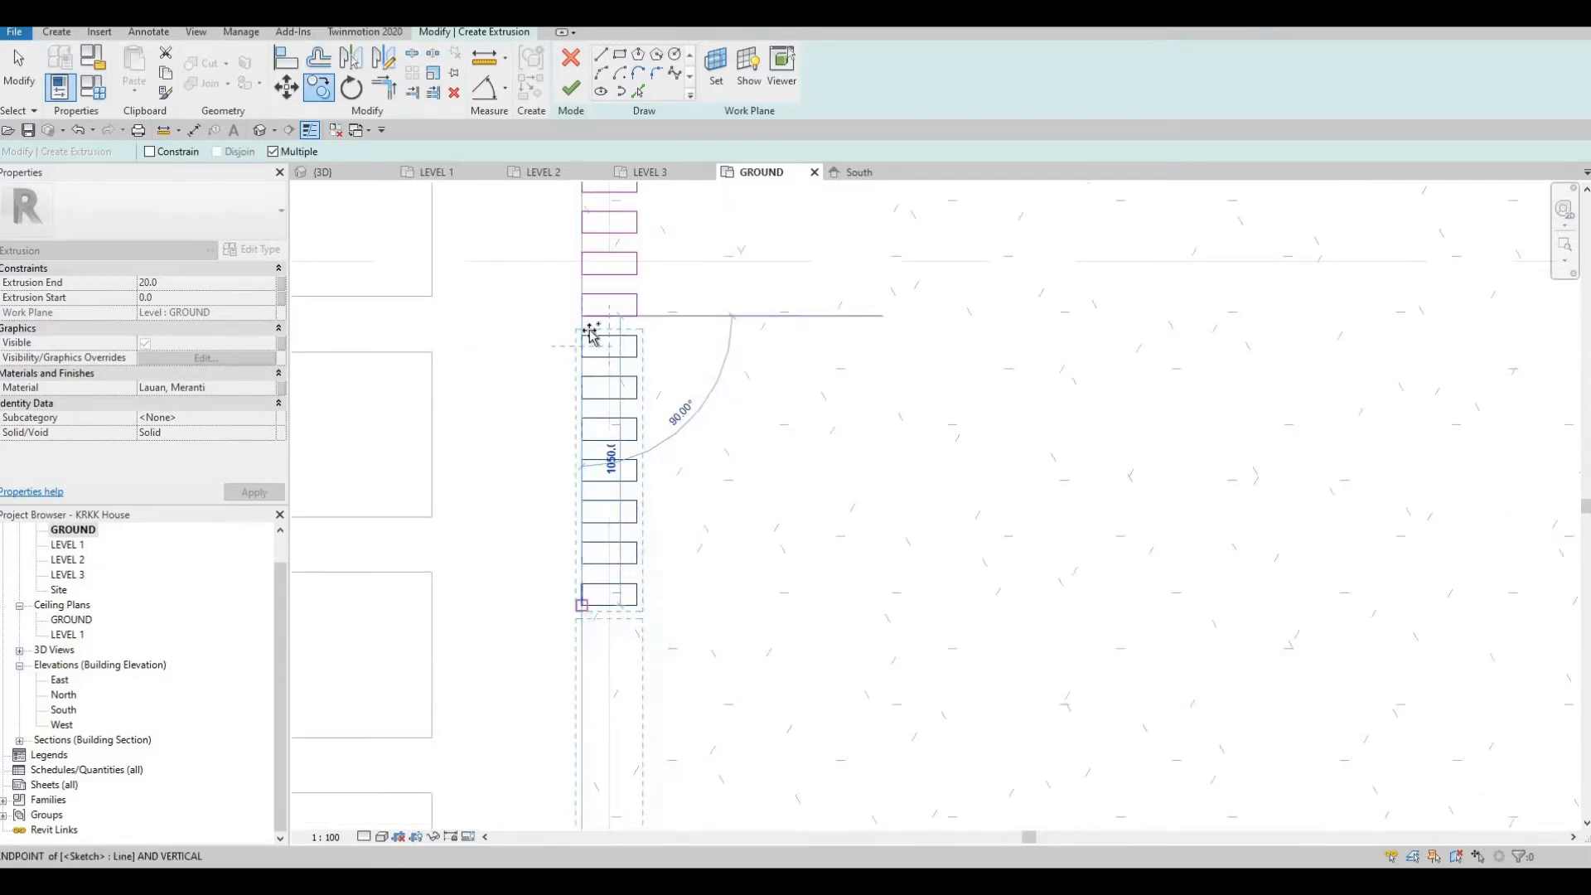
pyautogui.scroll(-1, 611, 505)
pyautogui.click(602, 504)
pyautogui.moveTo(701, 654); pyautogui.dragTo(666, 316, button='middle')
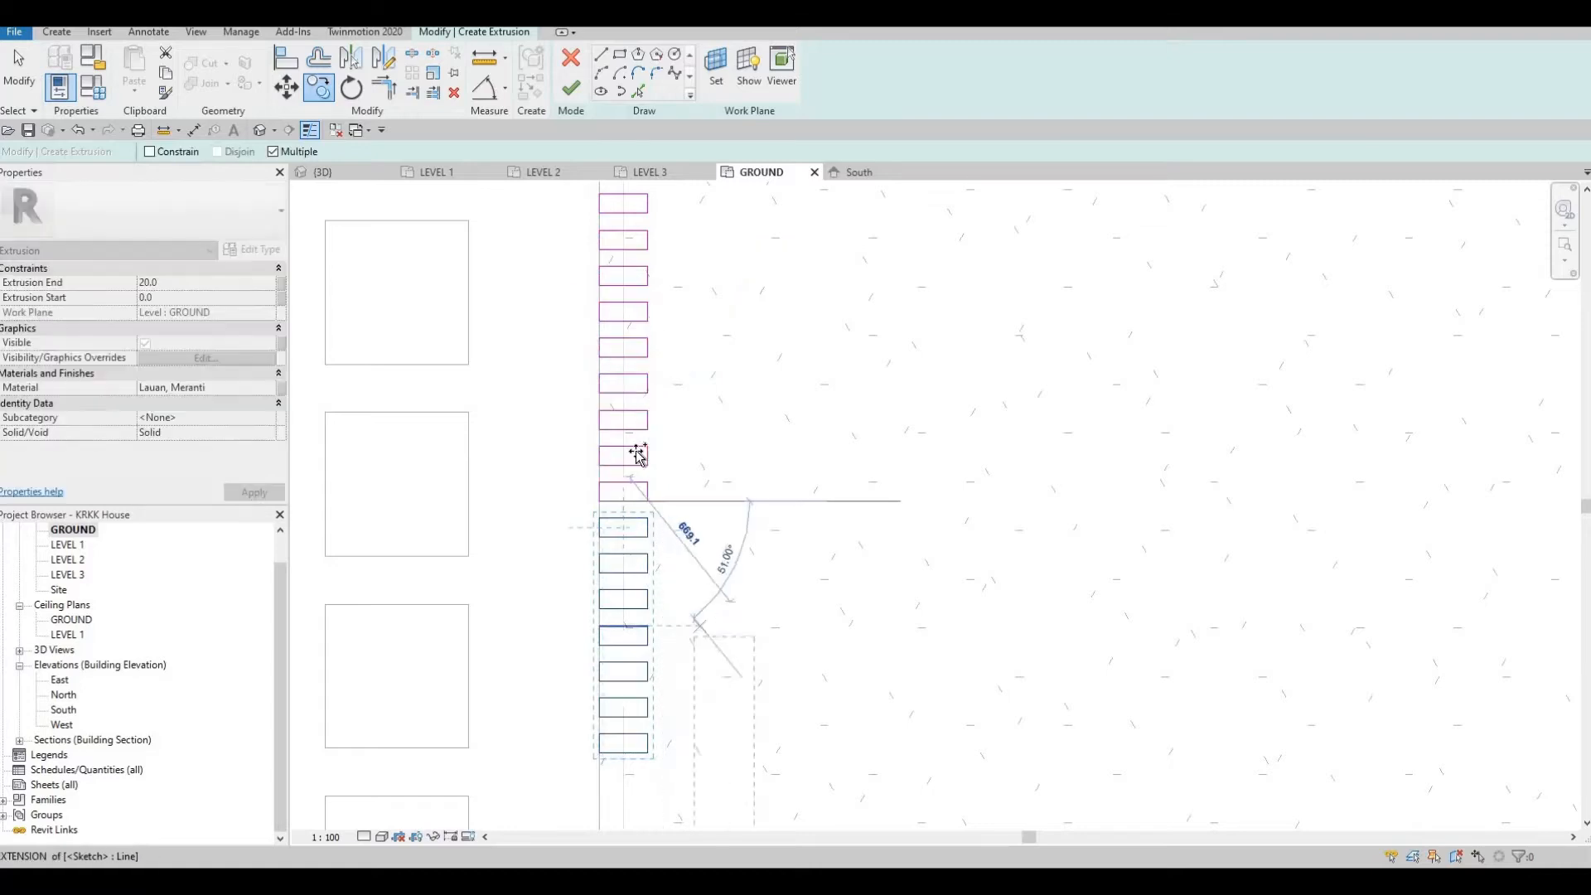
pyautogui.scroll(-1, 638, 453)
pyautogui.click(585, 428)
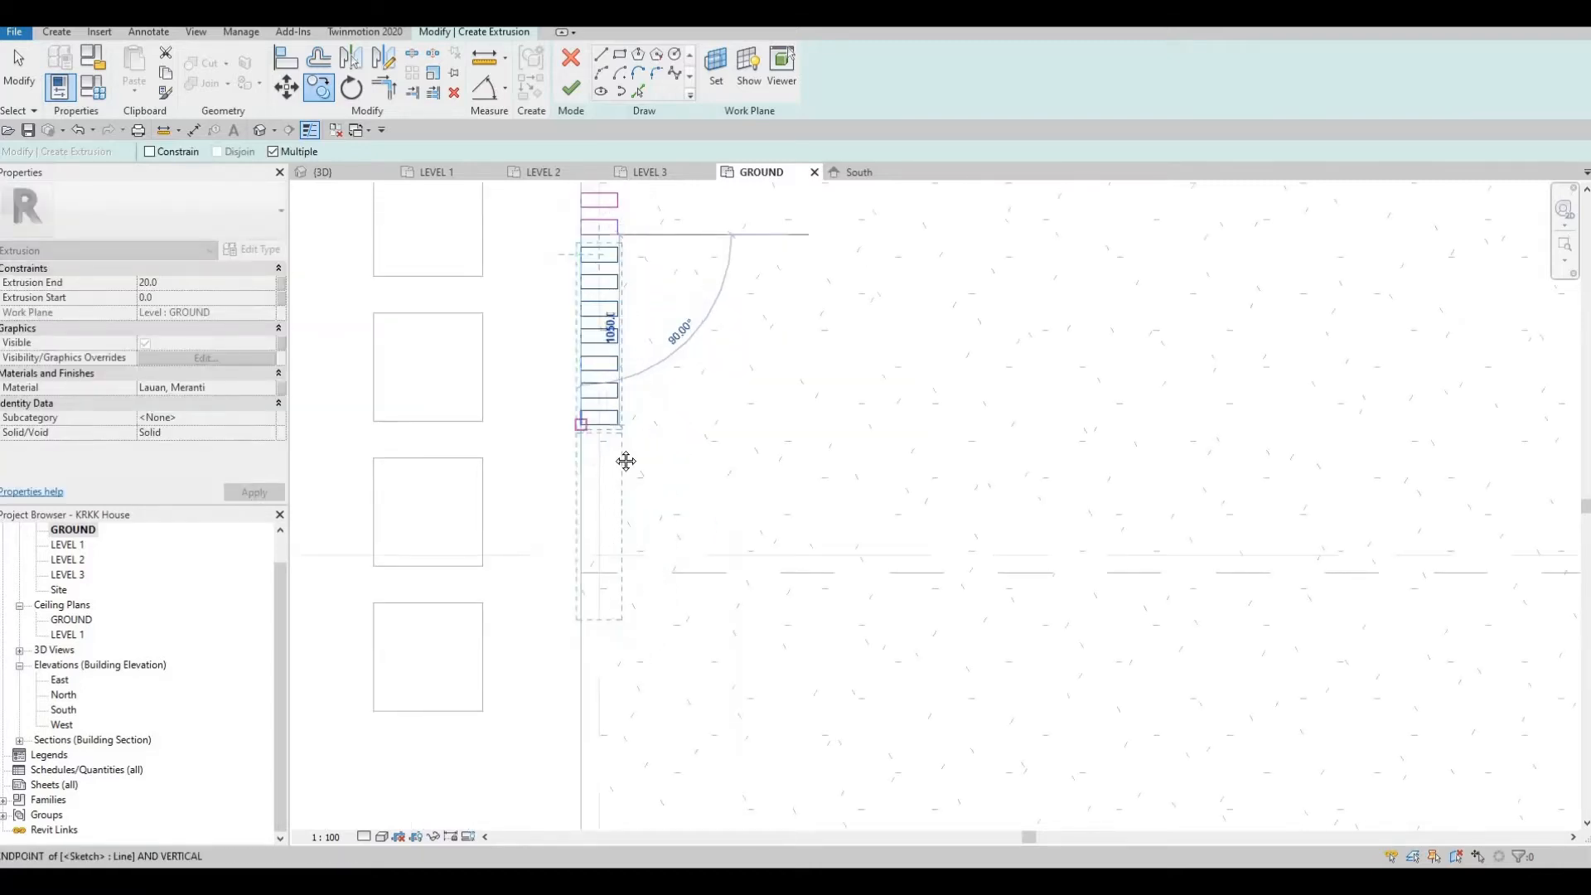
# Delete the three lowest slat rectangles, at and beyond gridline G.
pyautogui.press('Escape')
pyautogui.press('Escape')
pyautogui.moveTo(635, 618); pyautogui.dragTo(636, 526, button='middle')
pyautogui.press('Escape')
pyautogui.moveTo(545, 443); pyautogui.dragTo(645, 543)
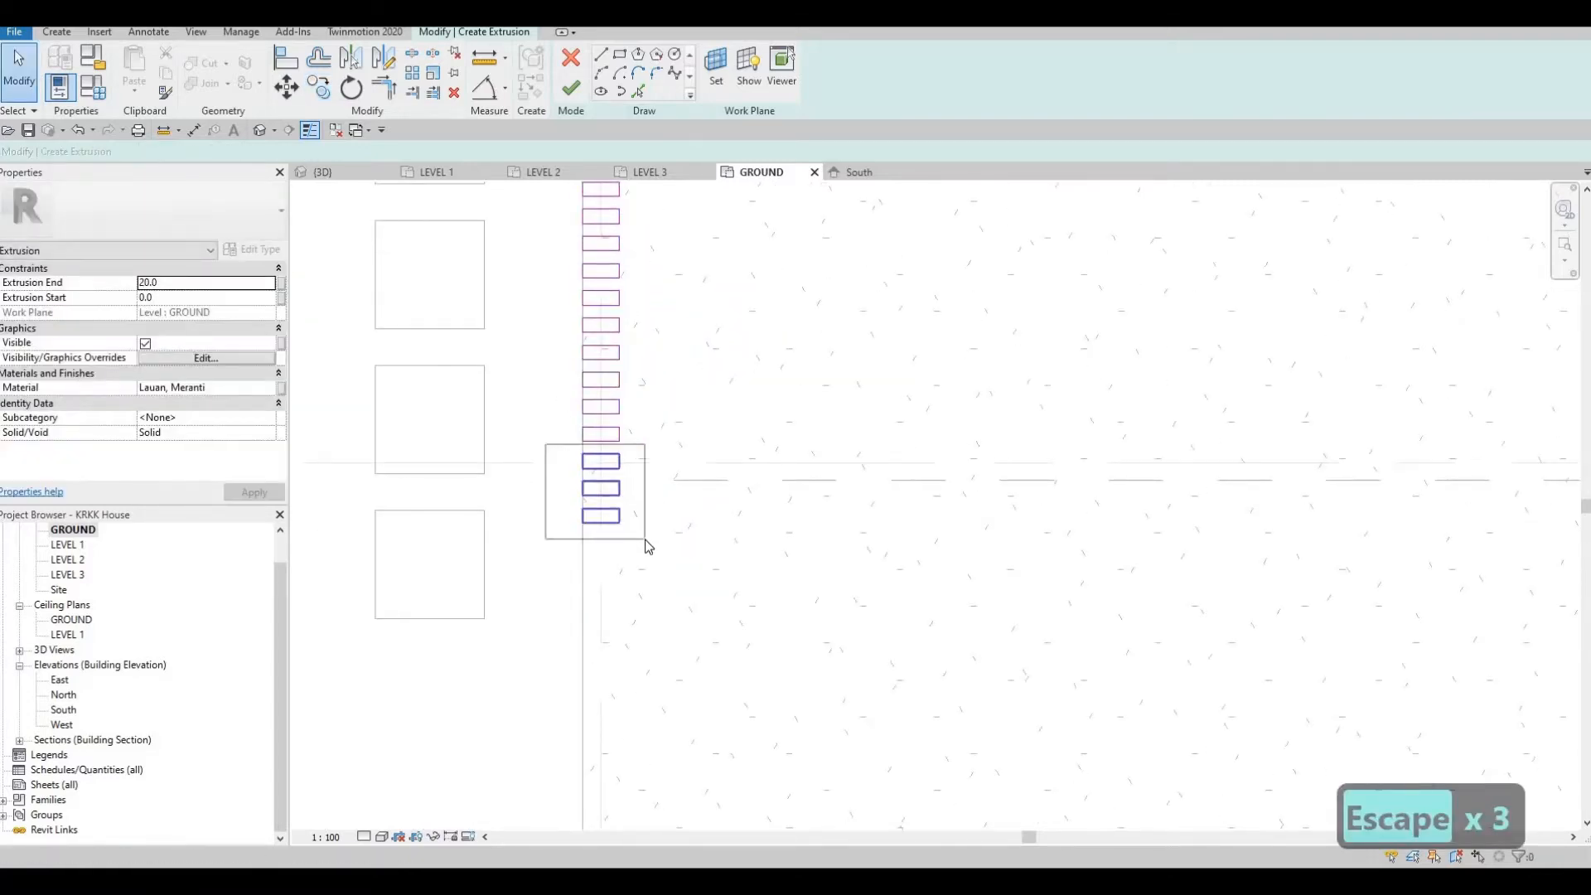
pyautogui.press('Delete')
pyautogui.scroll(-1, 692, 544)
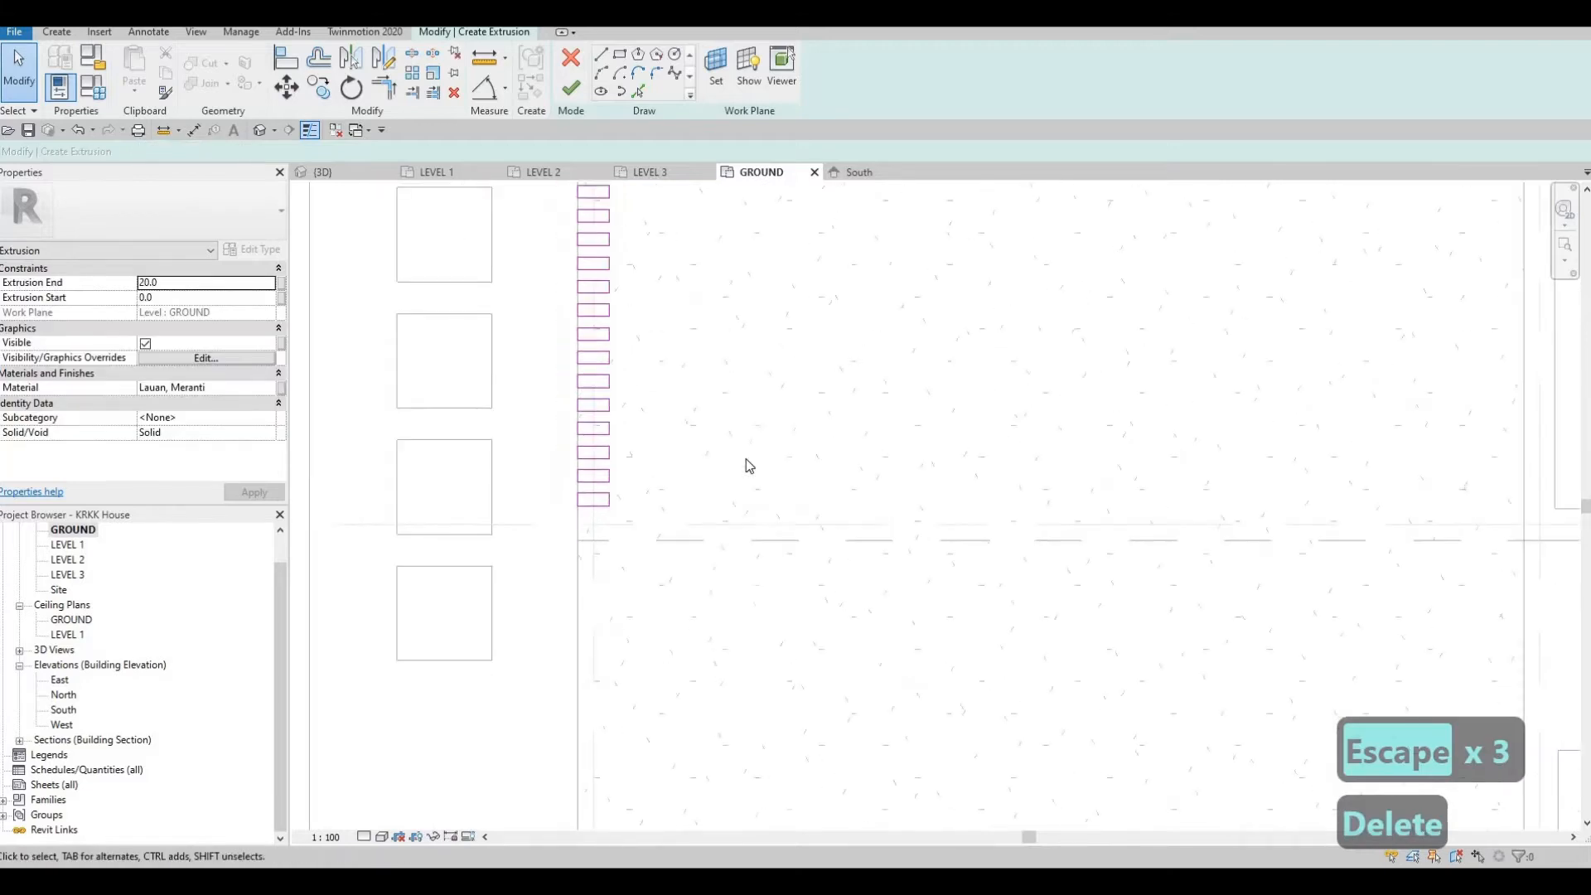
pyautogui.press('Escape')
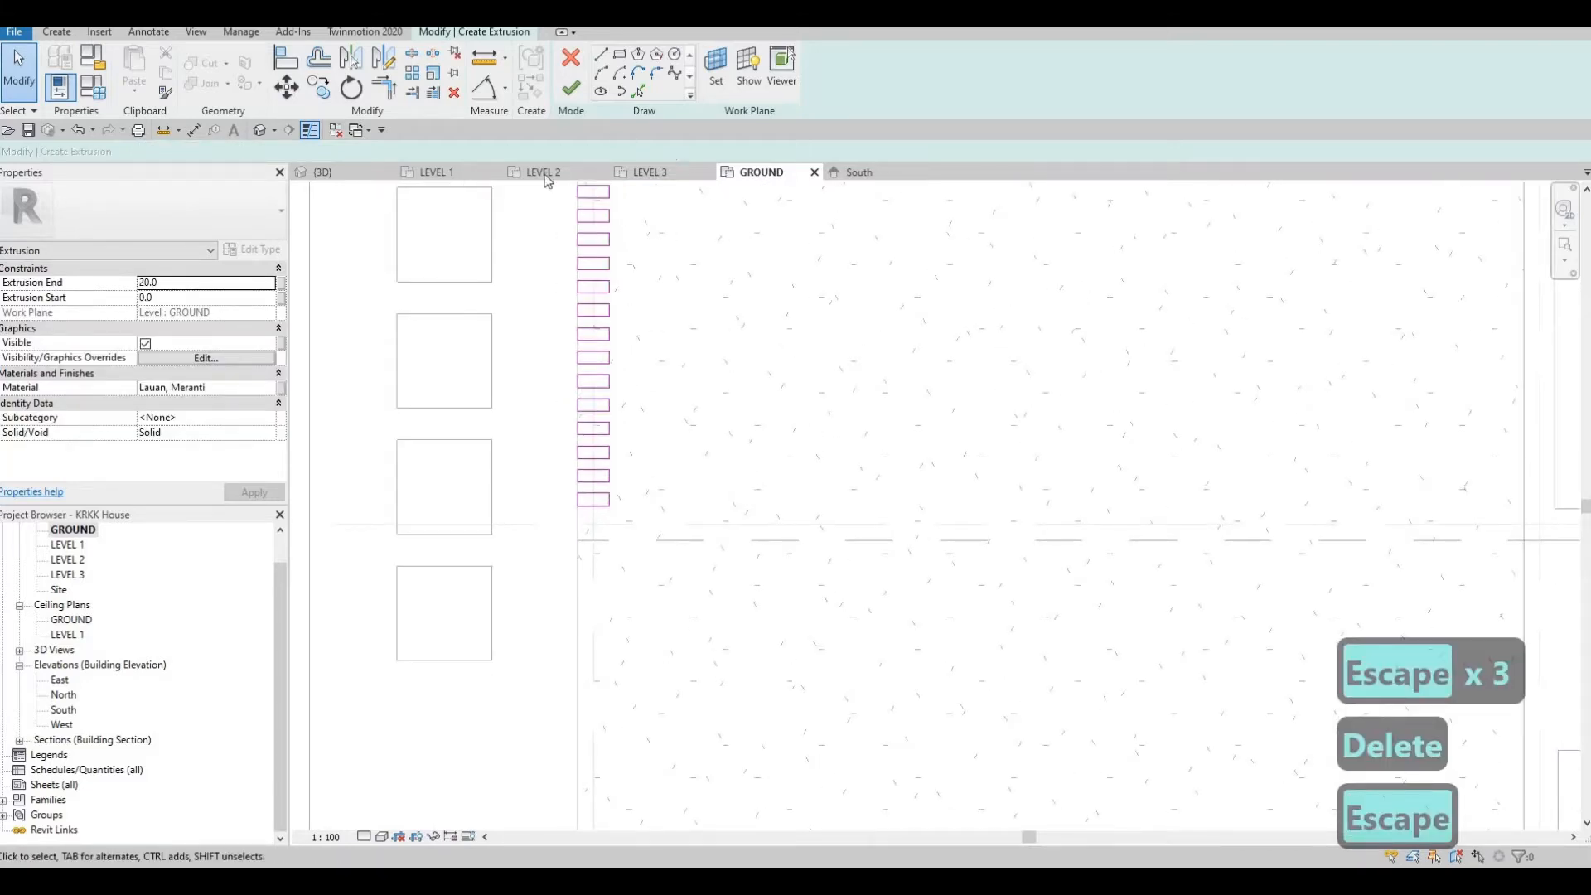
# Finish the slat extrusion sketch and show the selected slats in the 3D view.
pyautogui.click(570, 91)
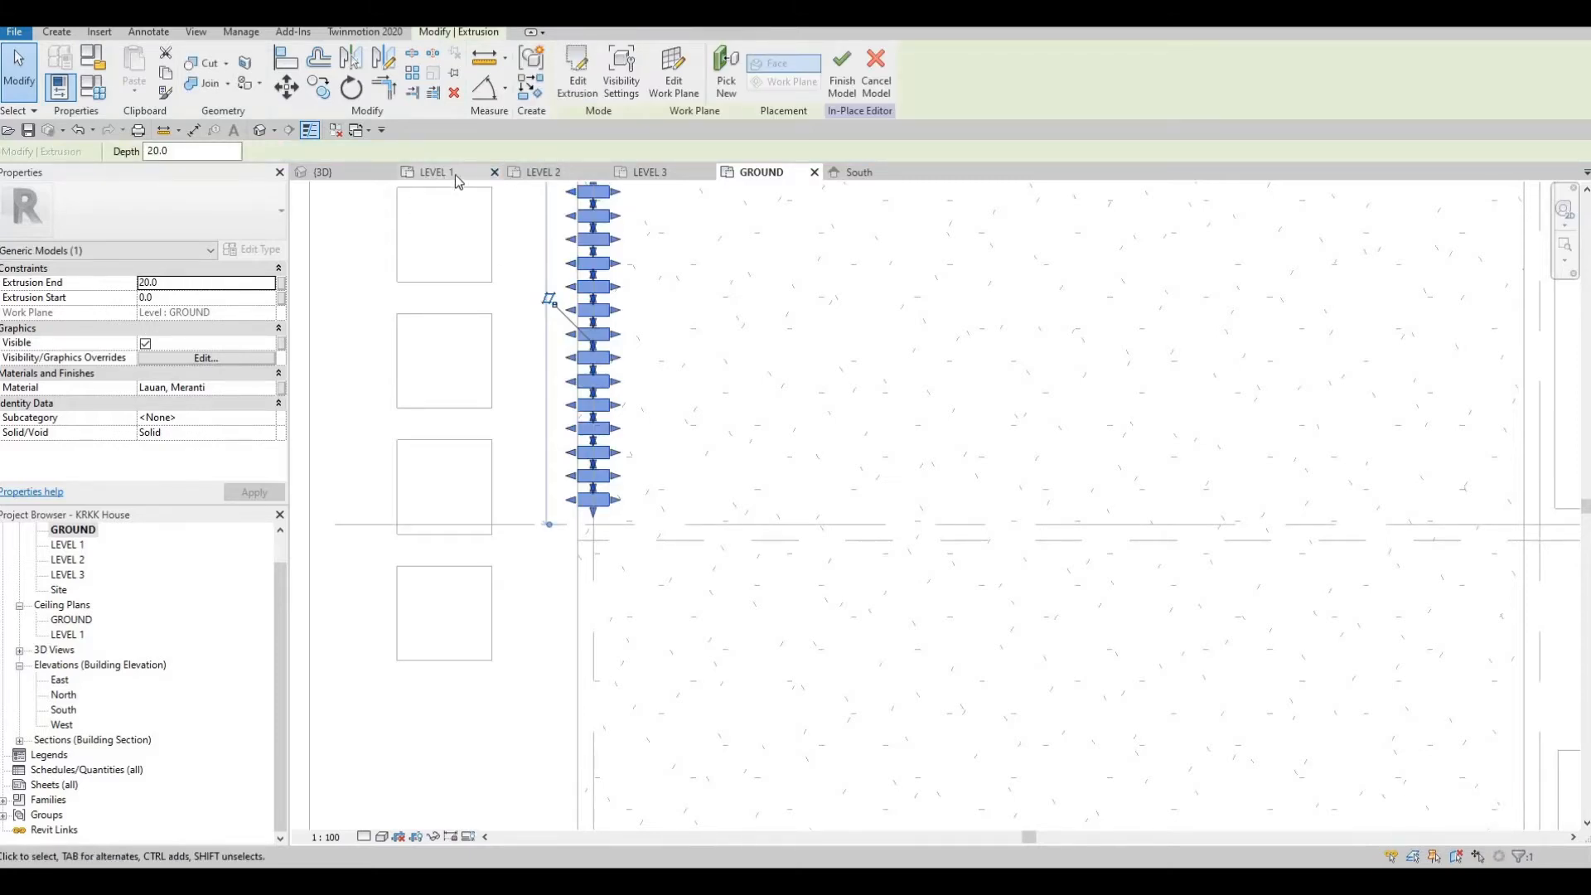
pyautogui.click(348, 172)
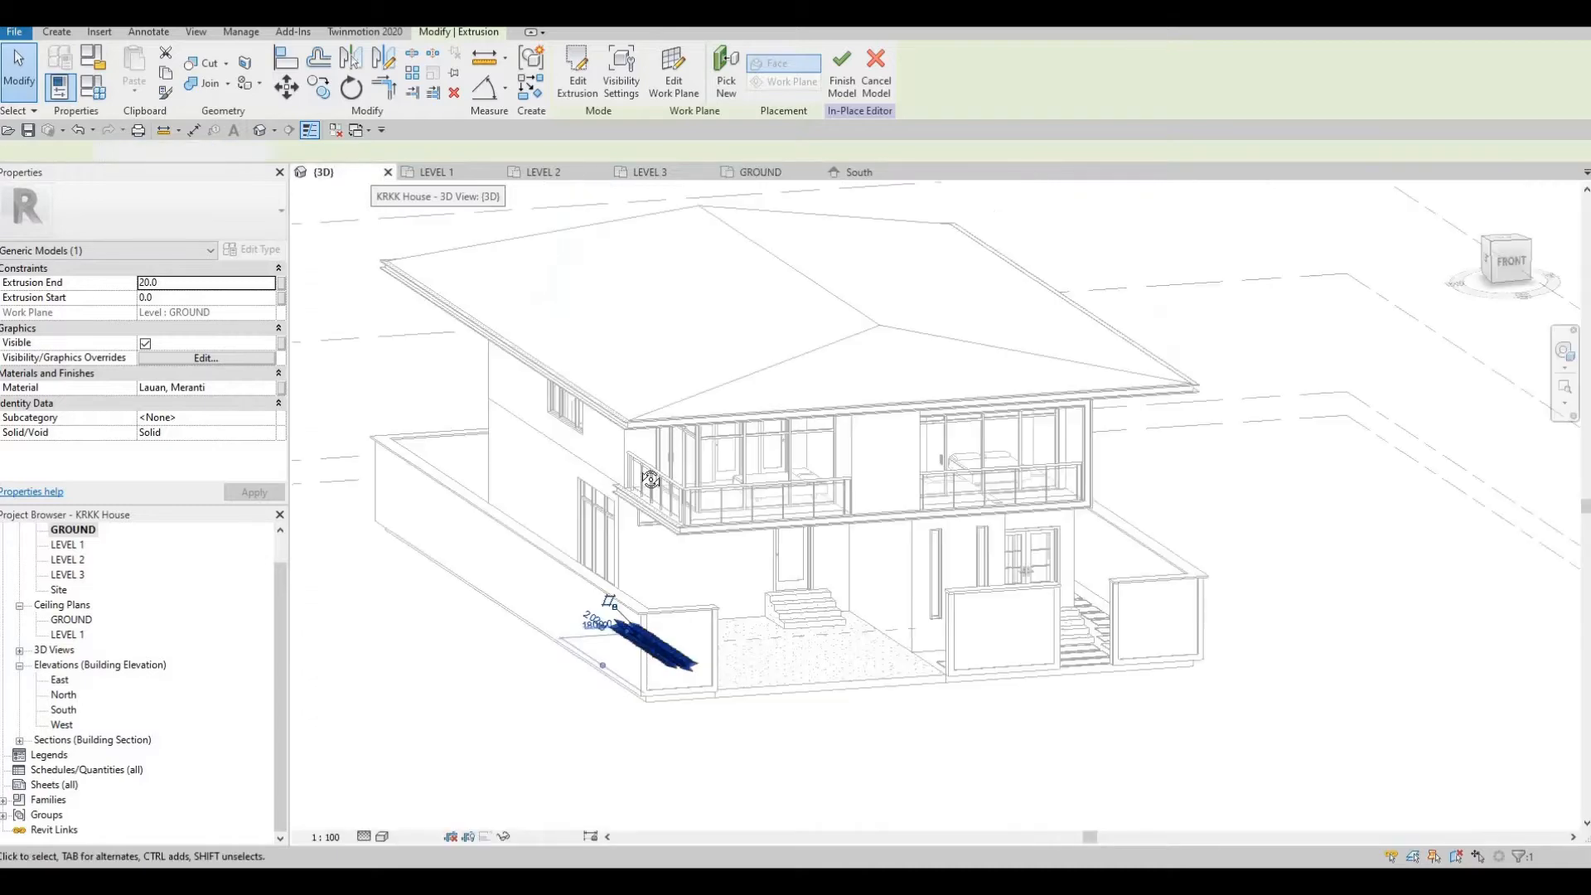
pyautogui.keyDown('shift'); pyautogui.moveTo(616, 560); pyautogui.dragTo(654, 642, button='middle'); pyautogui.keyUp('shift')
pyautogui.scroll(5, 653, 642)
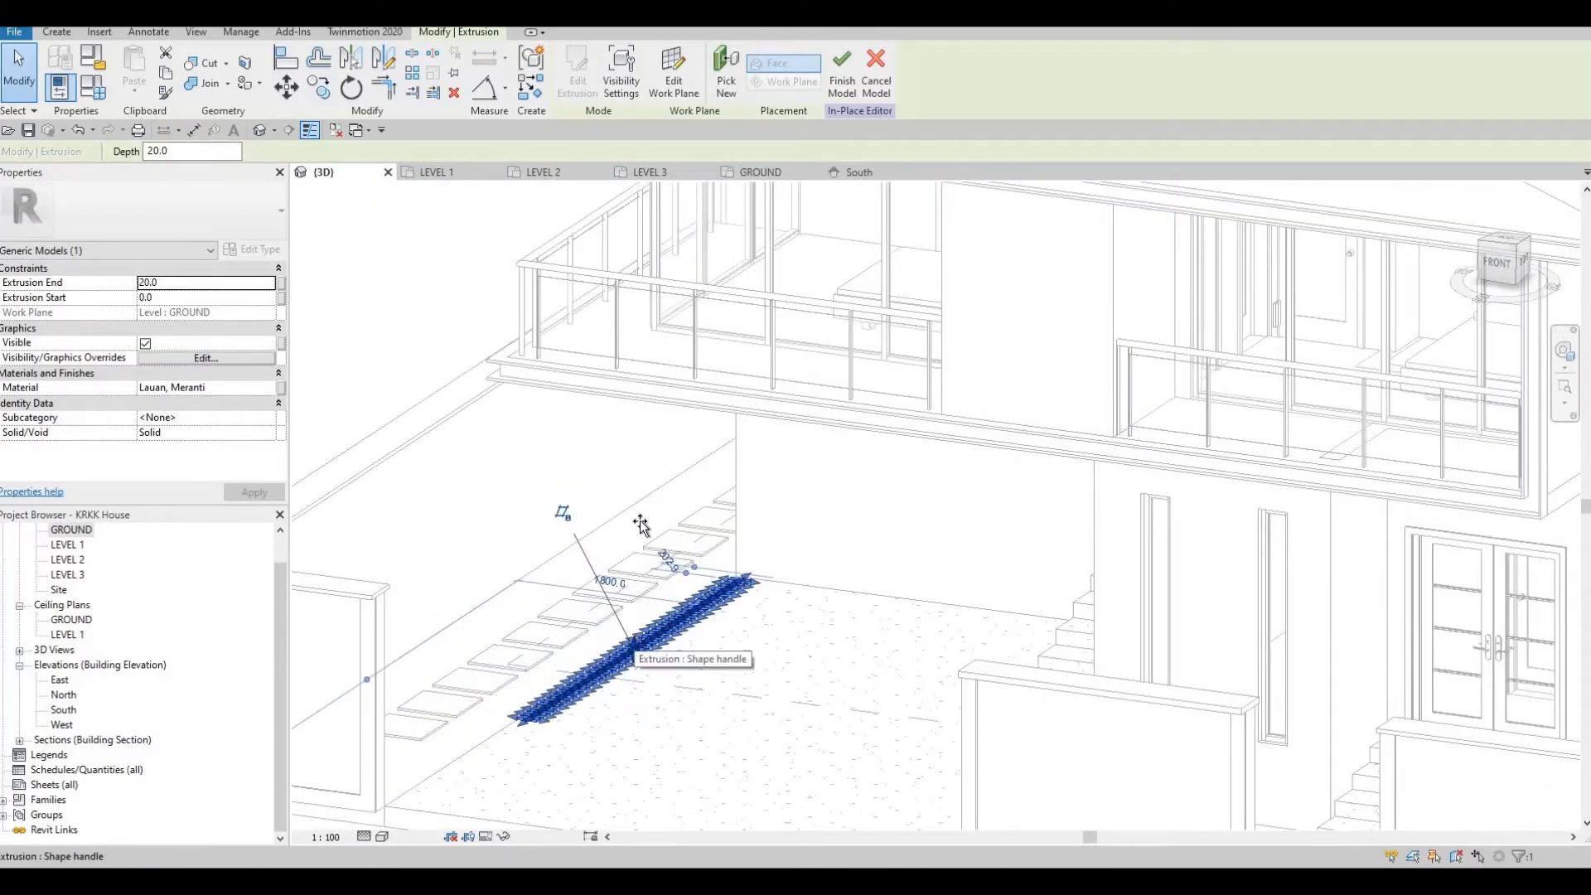
# Stretch the slats up to the underside of the balcony, about 3378 mm high, and finish the in-place model.
pyautogui.moveTo(645, 448); pyautogui.dragTo(653, 376)
pyautogui.keyDown('shift'); pyautogui.moveTo(789, 491); pyautogui.dragTo(1031, 426, button='middle'); pyautogui.keyUp('shift')
pyautogui.moveTo(635, 376); pyautogui.dragTo(646, 306)
pyautogui.click(844, 75)
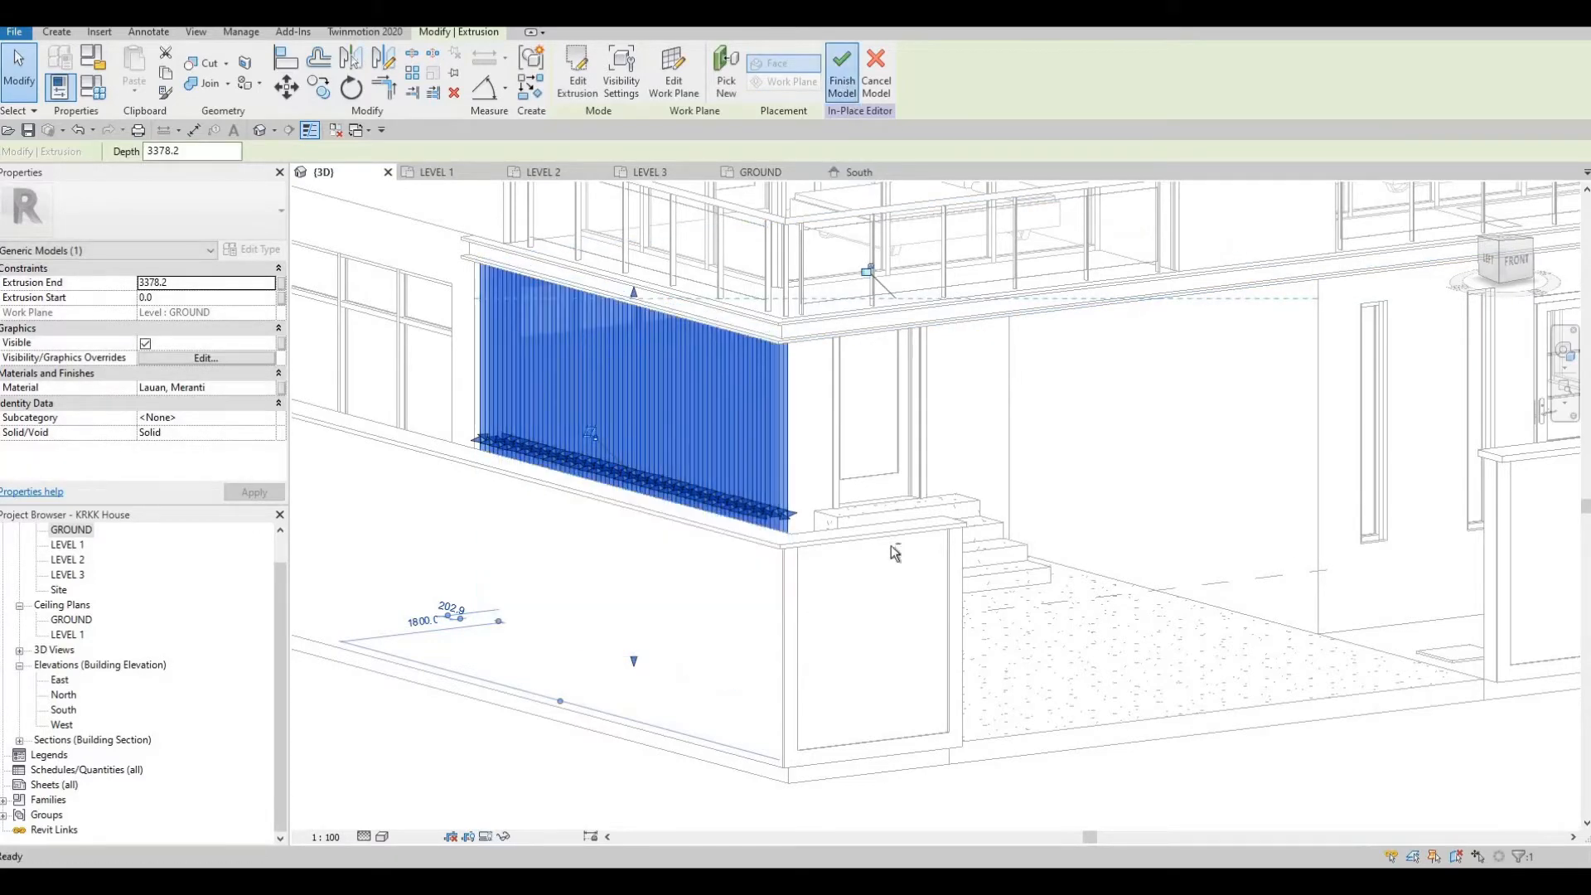
# Examine the finished slat screen and the front of the house from several angles in 3D.
pyautogui.keyDown('shift'); pyautogui.moveTo(620, 579); pyautogui.dragTo(650, 519, button='middle'); pyautogui.keyUp('shift')
pyautogui.press('Escape')
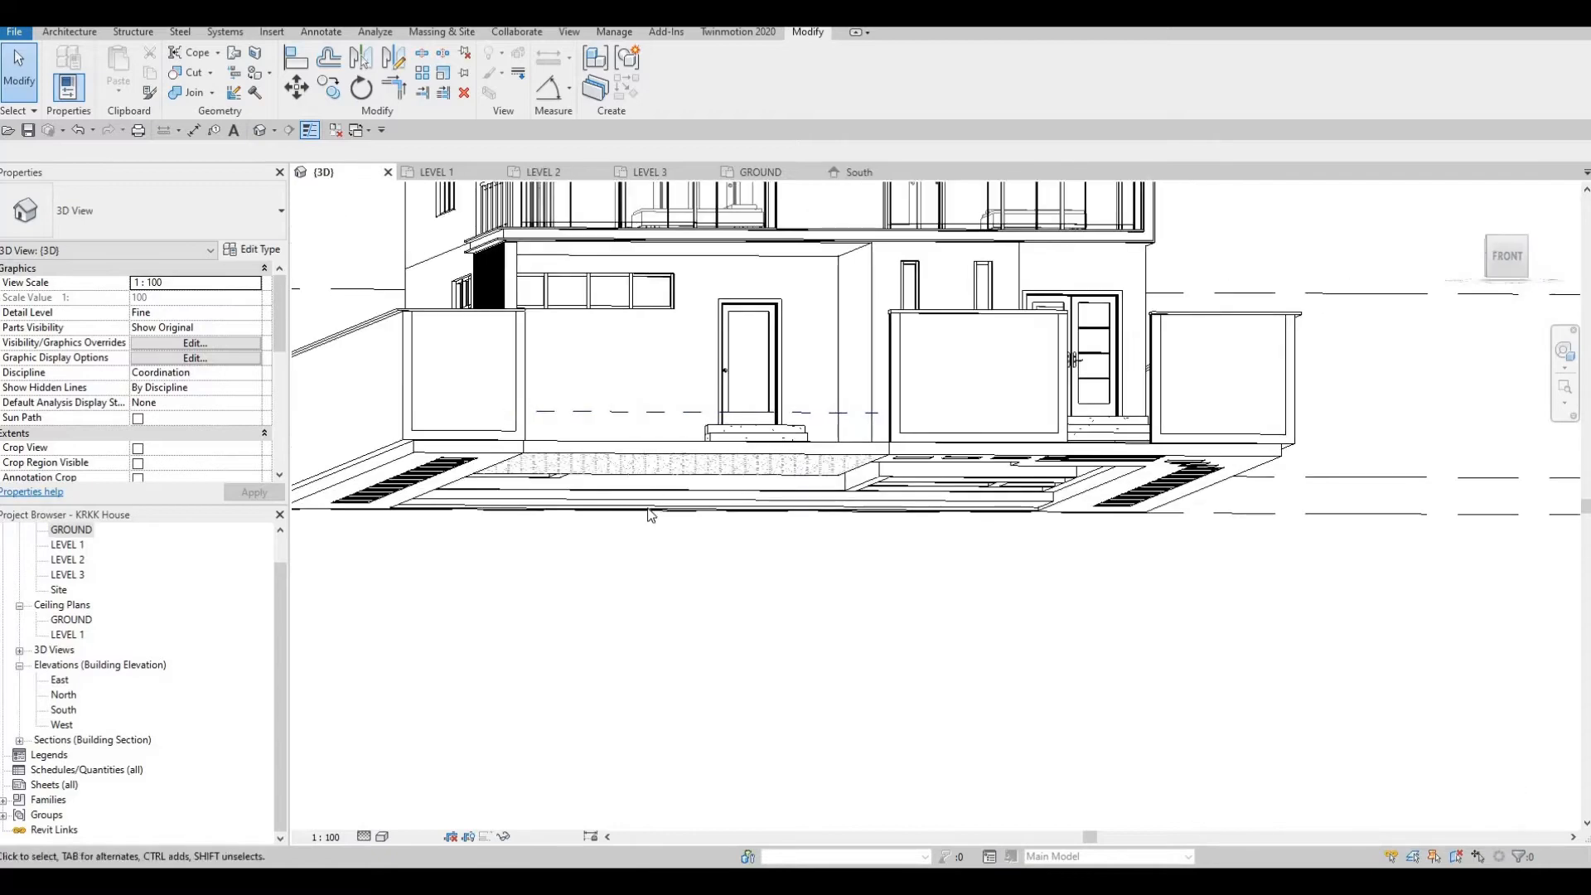
pyautogui.keyDown('shift'); pyautogui.moveTo(646, 595); pyautogui.dragTo(725, 592, button='middle'); pyautogui.keyUp('shift')
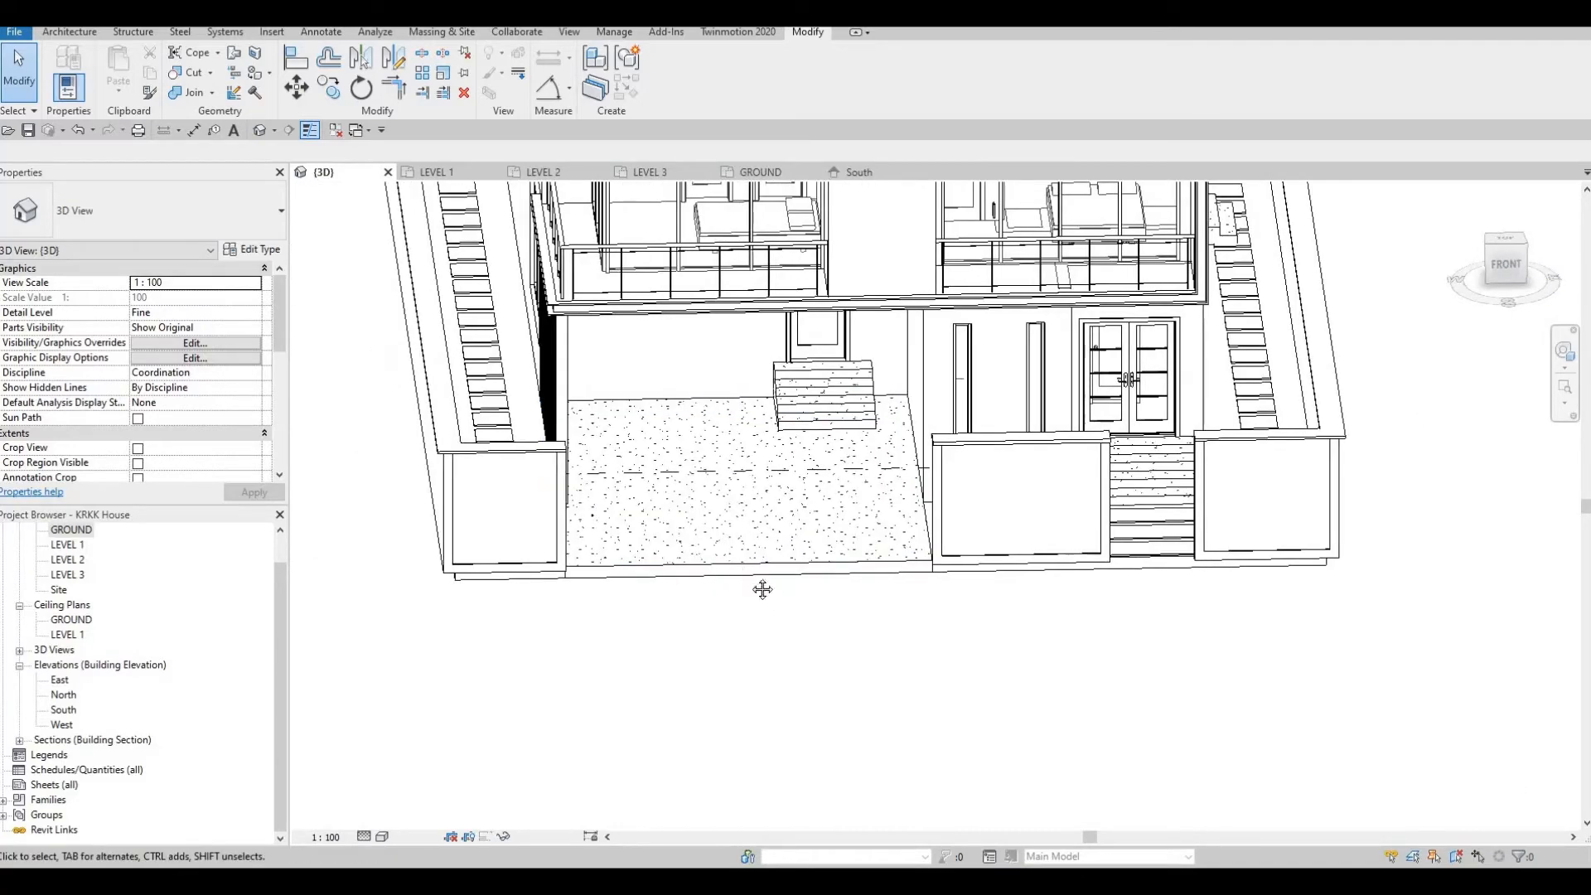
pyautogui.keyDown('shift'); pyautogui.moveTo(802, 557); pyautogui.dragTo(650, 415, button='middle'); pyautogui.keyUp('shift')
pyautogui.keyDown('shift'); pyautogui.moveTo(454, 396); pyautogui.dragTo(859, 490, button='middle'); pyautogui.keyUp('shift')
pyautogui.moveTo(757, 435); pyautogui.dragTo(792, 472, button='middle')
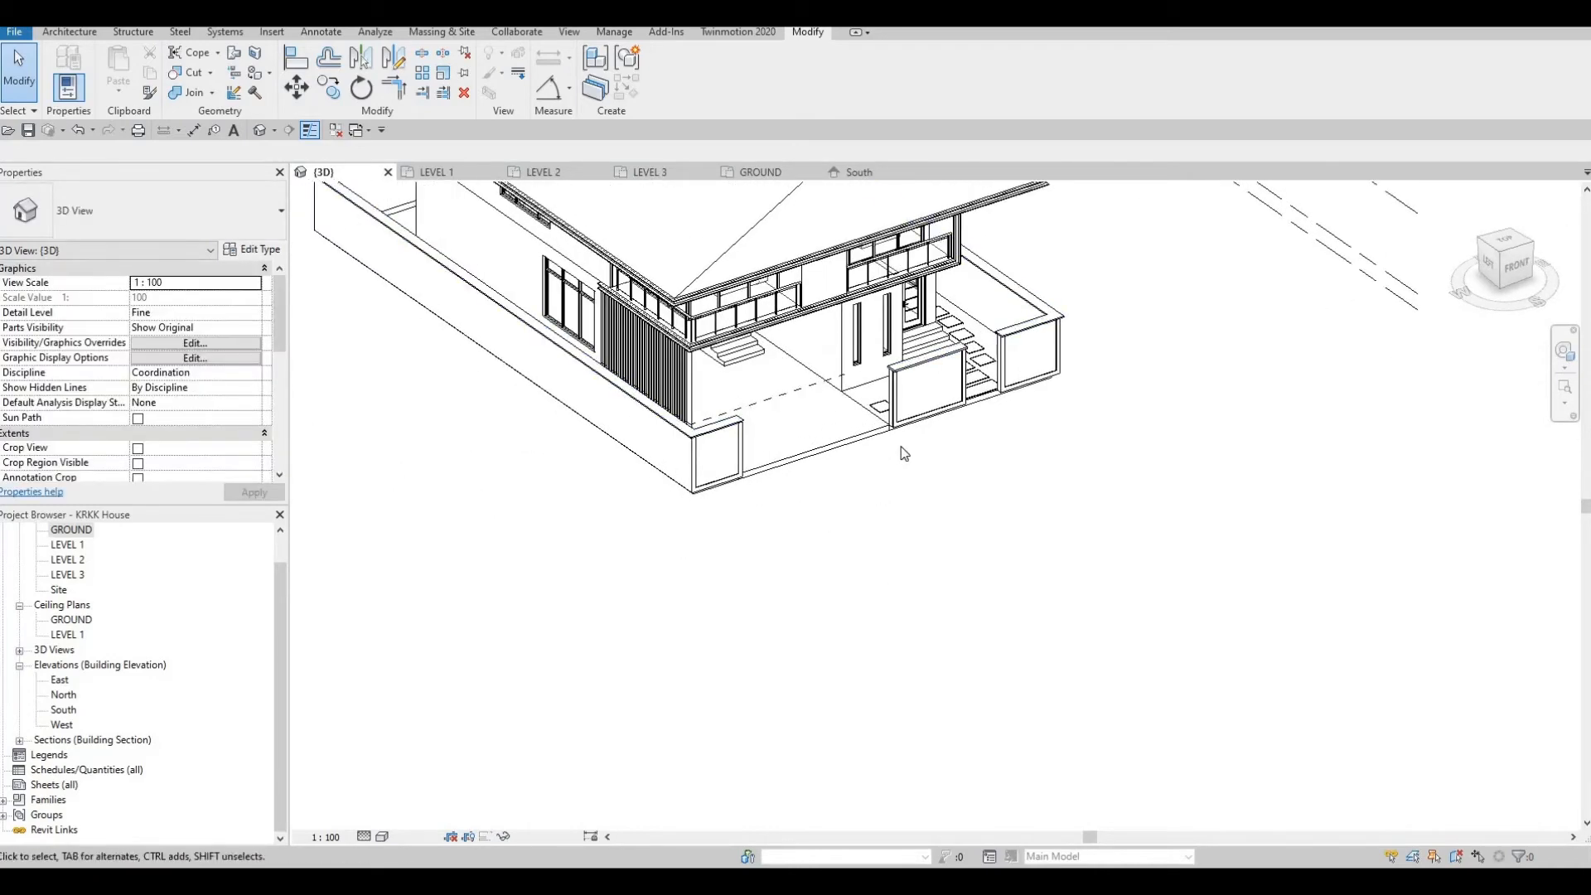
pyautogui.scroll(-3, 990, 315)
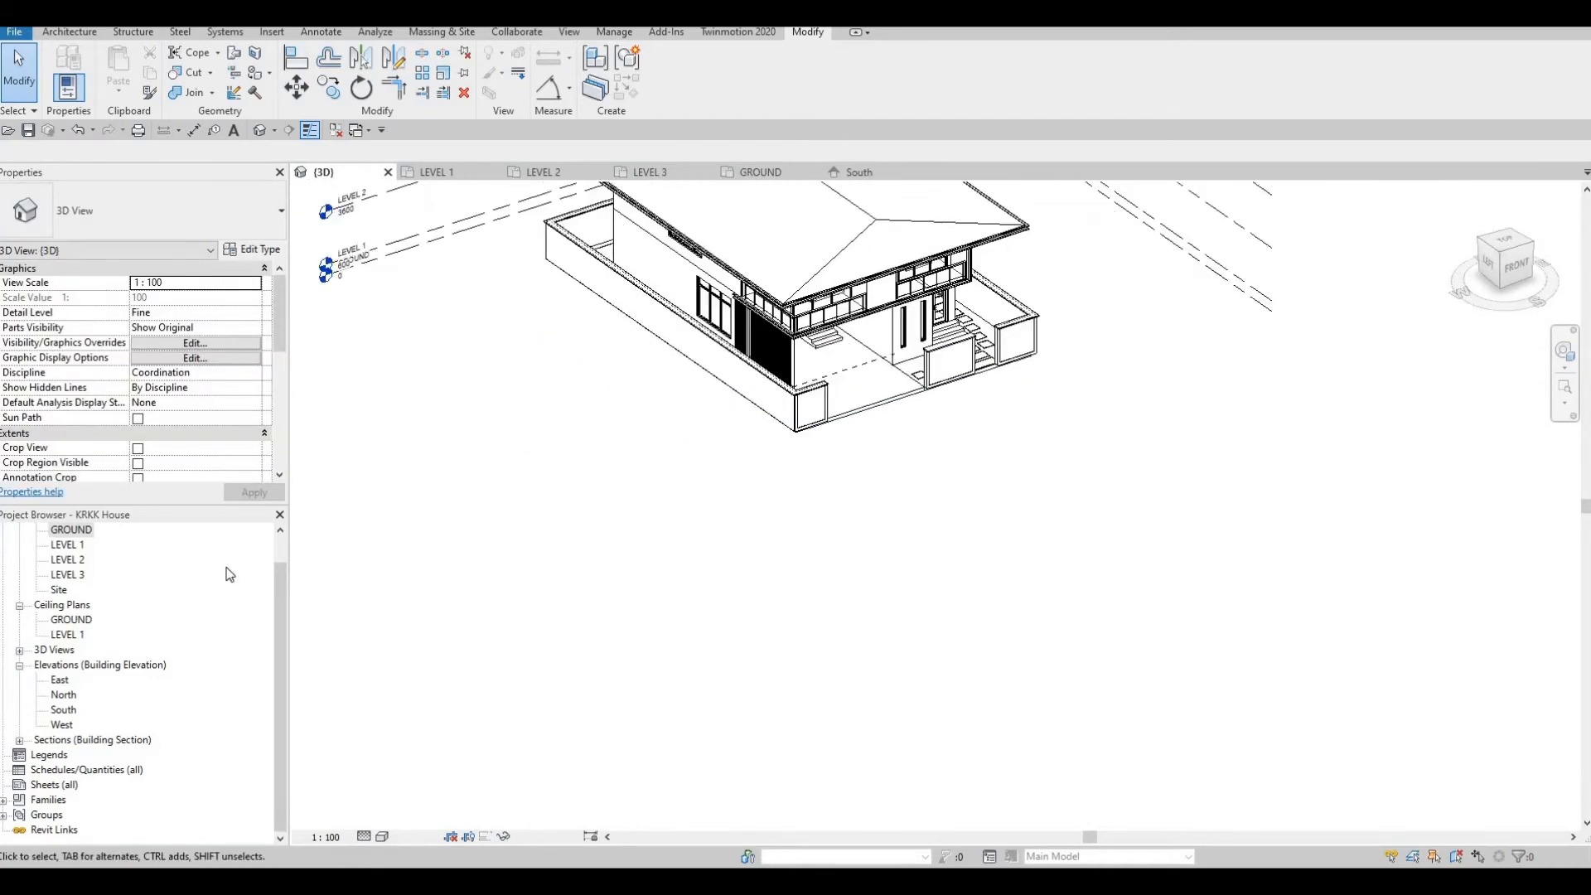
# Switch to the GROUND floor plan and start a new floor boundary sketch at the front of the house.
pyautogui.click(760, 172)
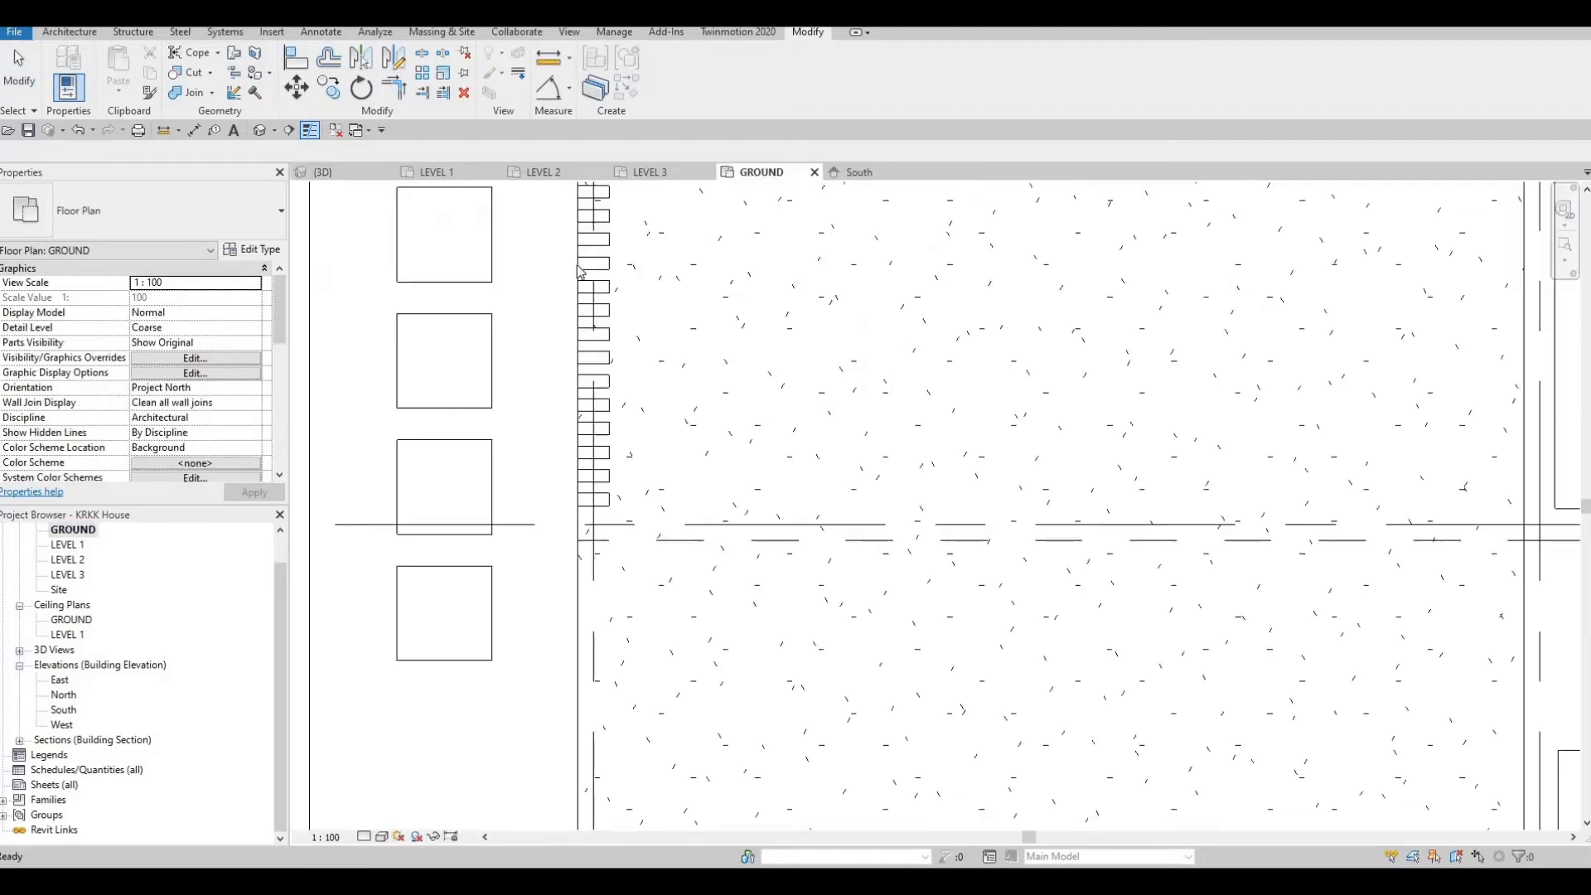
pyautogui.moveTo(707, 478); pyautogui.dragTo(663, 281, button='middle')
pyautogui.scroll(-4, 746, 414)
pyautogui.scroll(-1, 763, 450)
pyautogui.moveTo(846, 385)
pyautogui.mouseDown(button='middle')
pyautogui.moveTo(843, 355)
pyautogui.moveTo(948, 263)
pyautogui.mouseUp(button='middle')
pyautogui.scroll(-5, 920, 286)
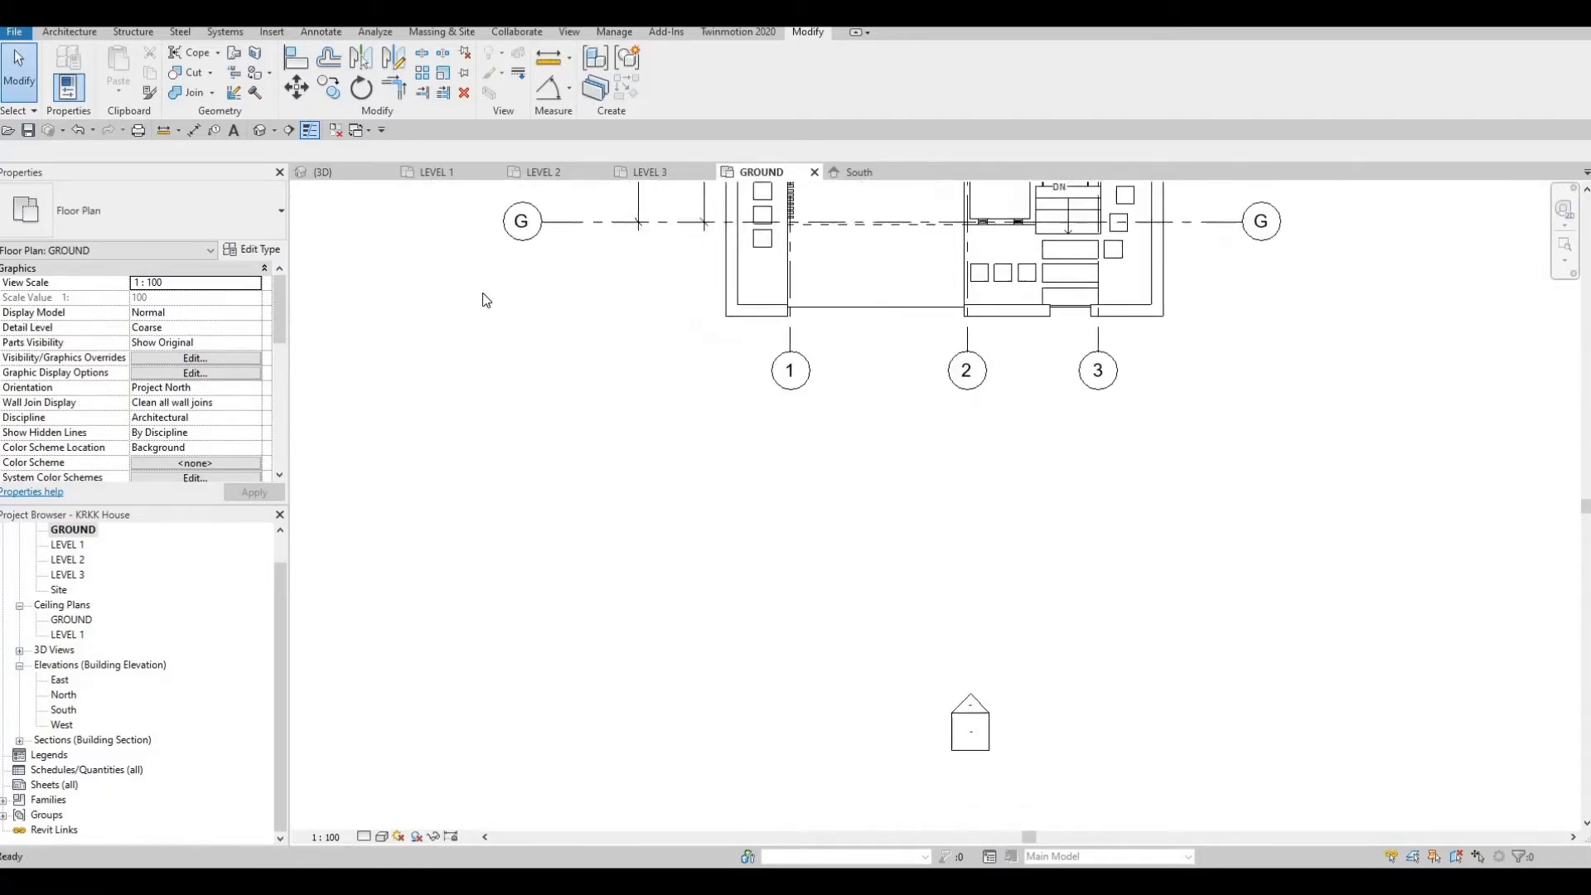
pyautogui.click(70, 32)
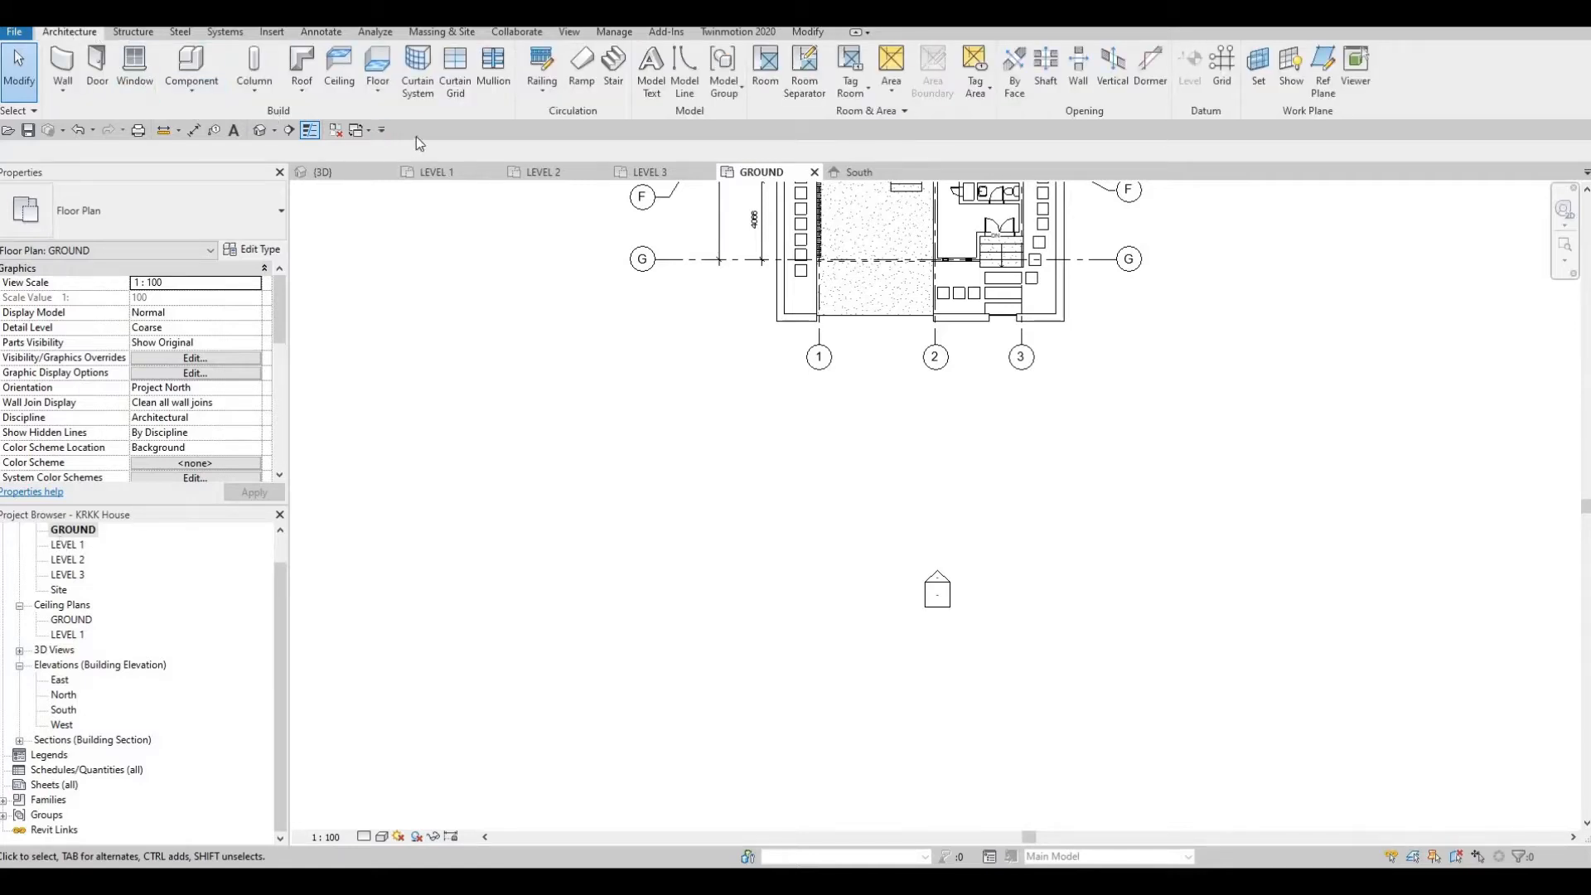
pyautogui.click(378, 65)
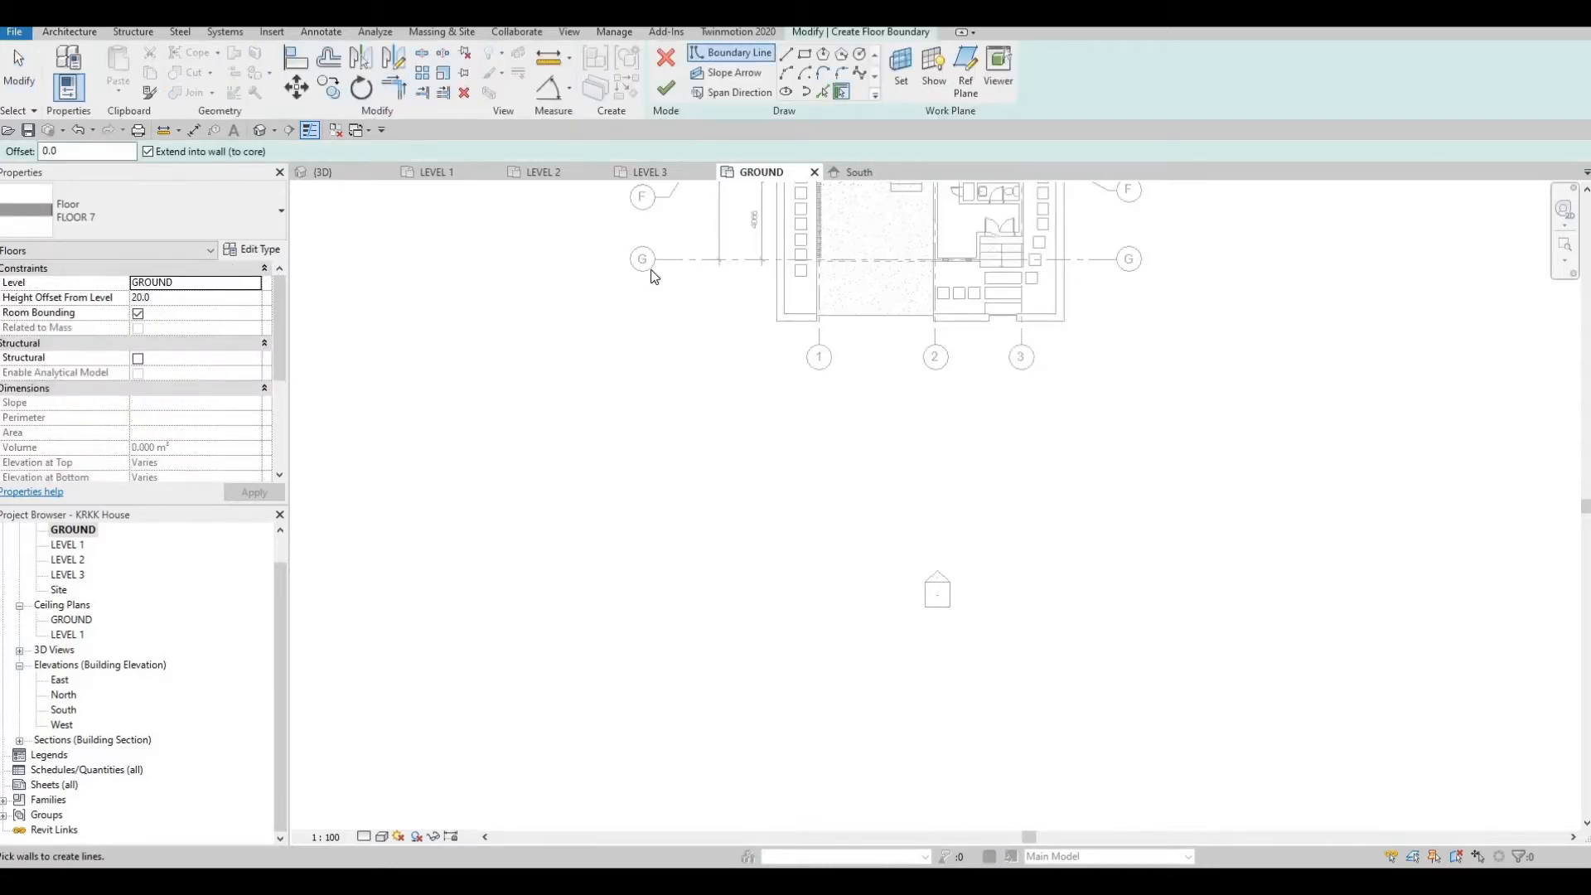
# Duplicate the floor type FLOOR 7 as FLOOR 8.
pyautogui.click(270, 251)
pyautogui.click(1266, 124)
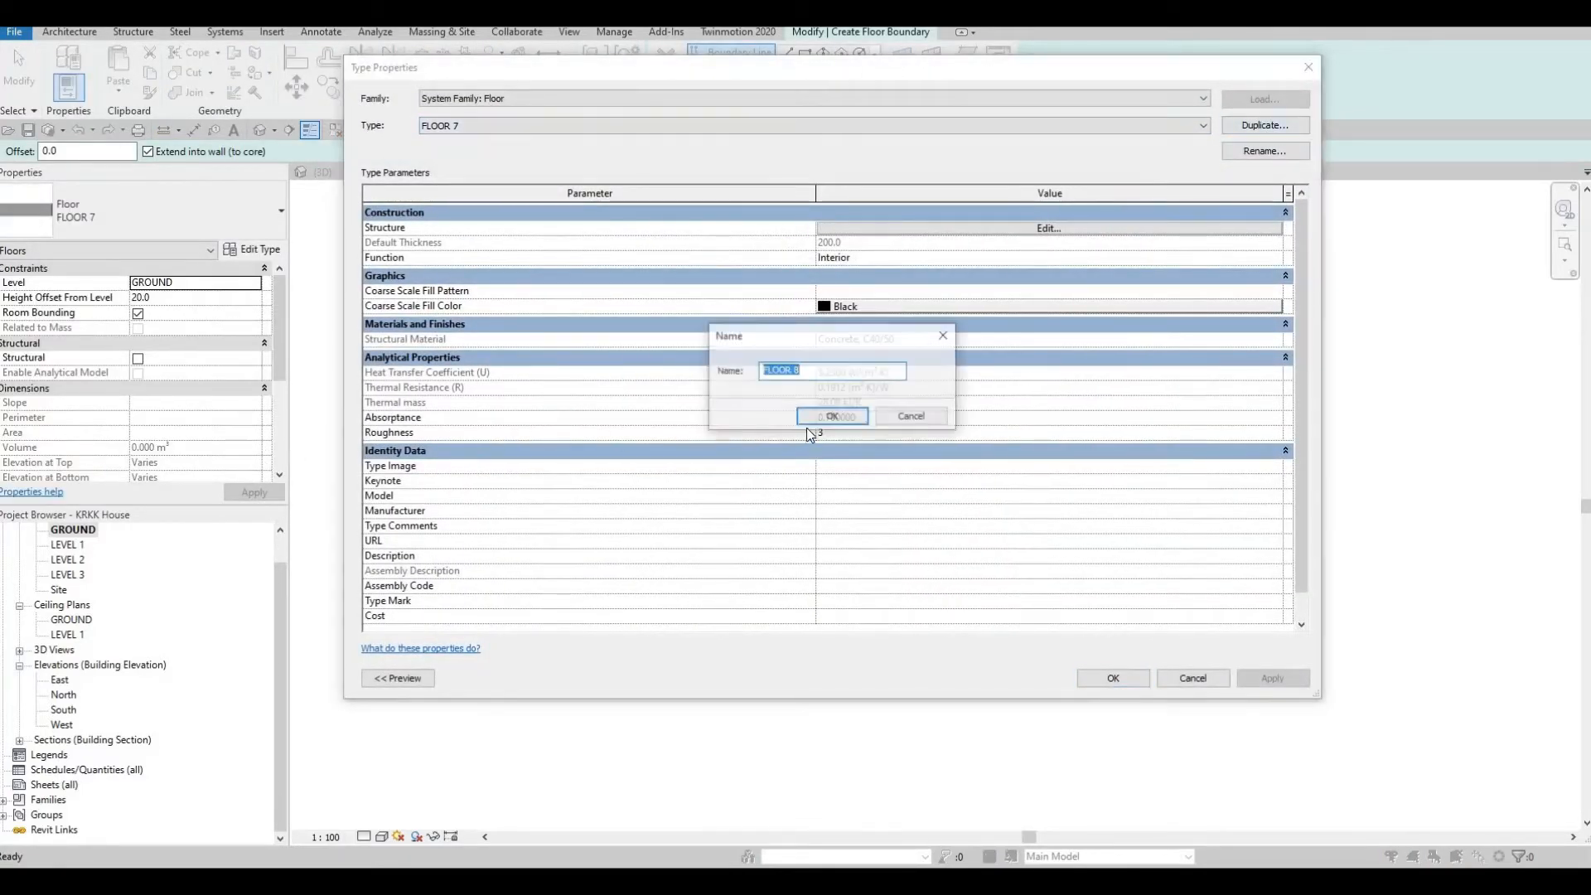
pyautogui.click(829, 415)
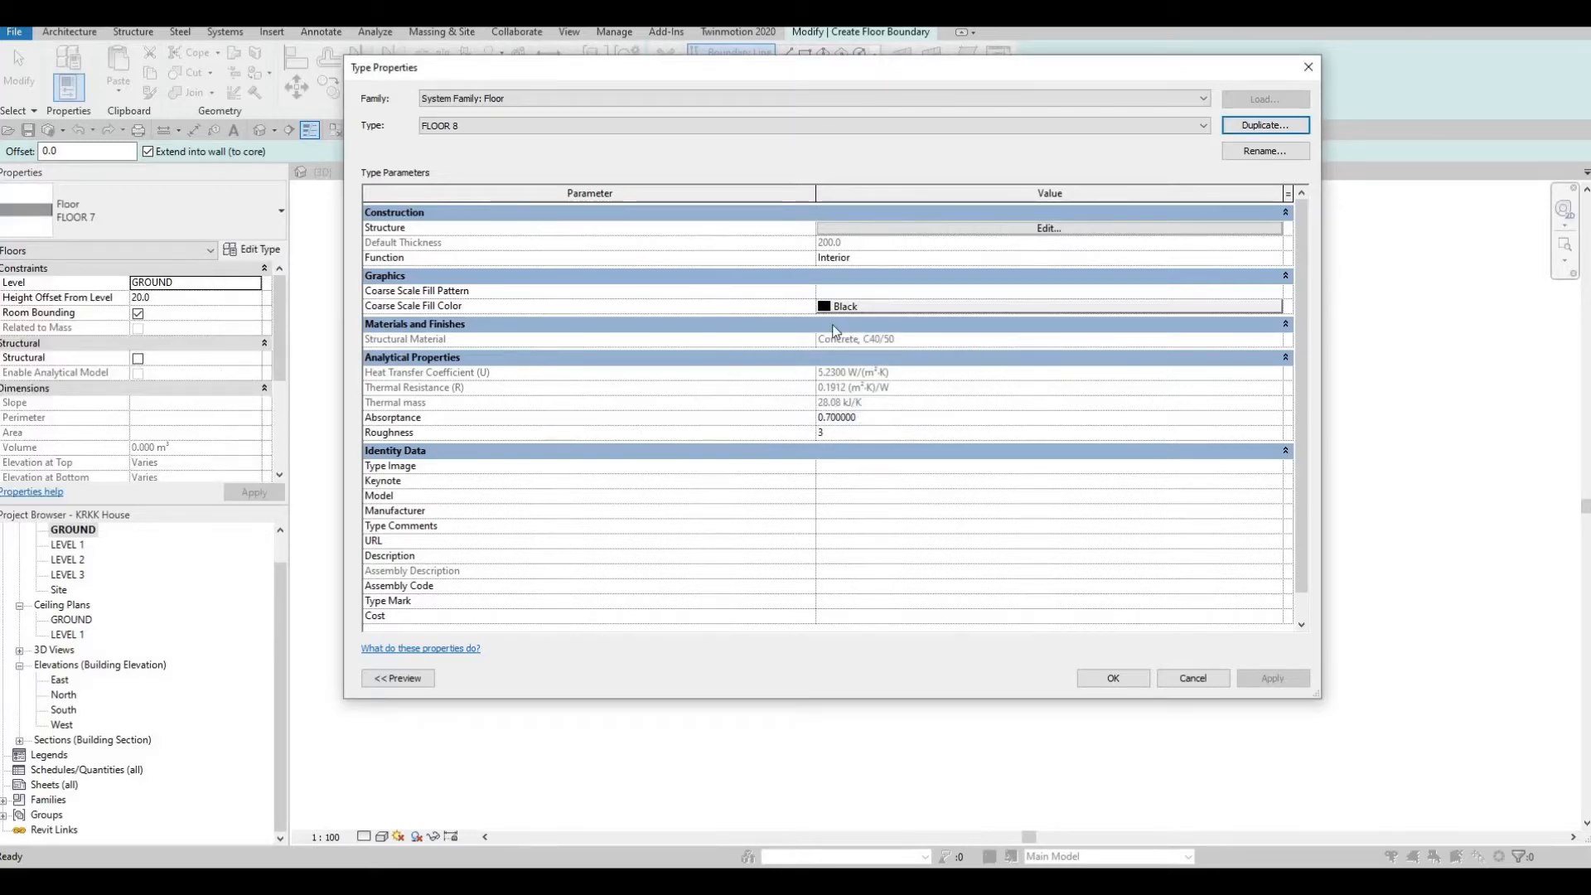
# Set the FLOOR 8 structure layer's material to Concrete, C50/60 from the AEC concrete library and apply the type.
pyautogui.click(1055, 225)
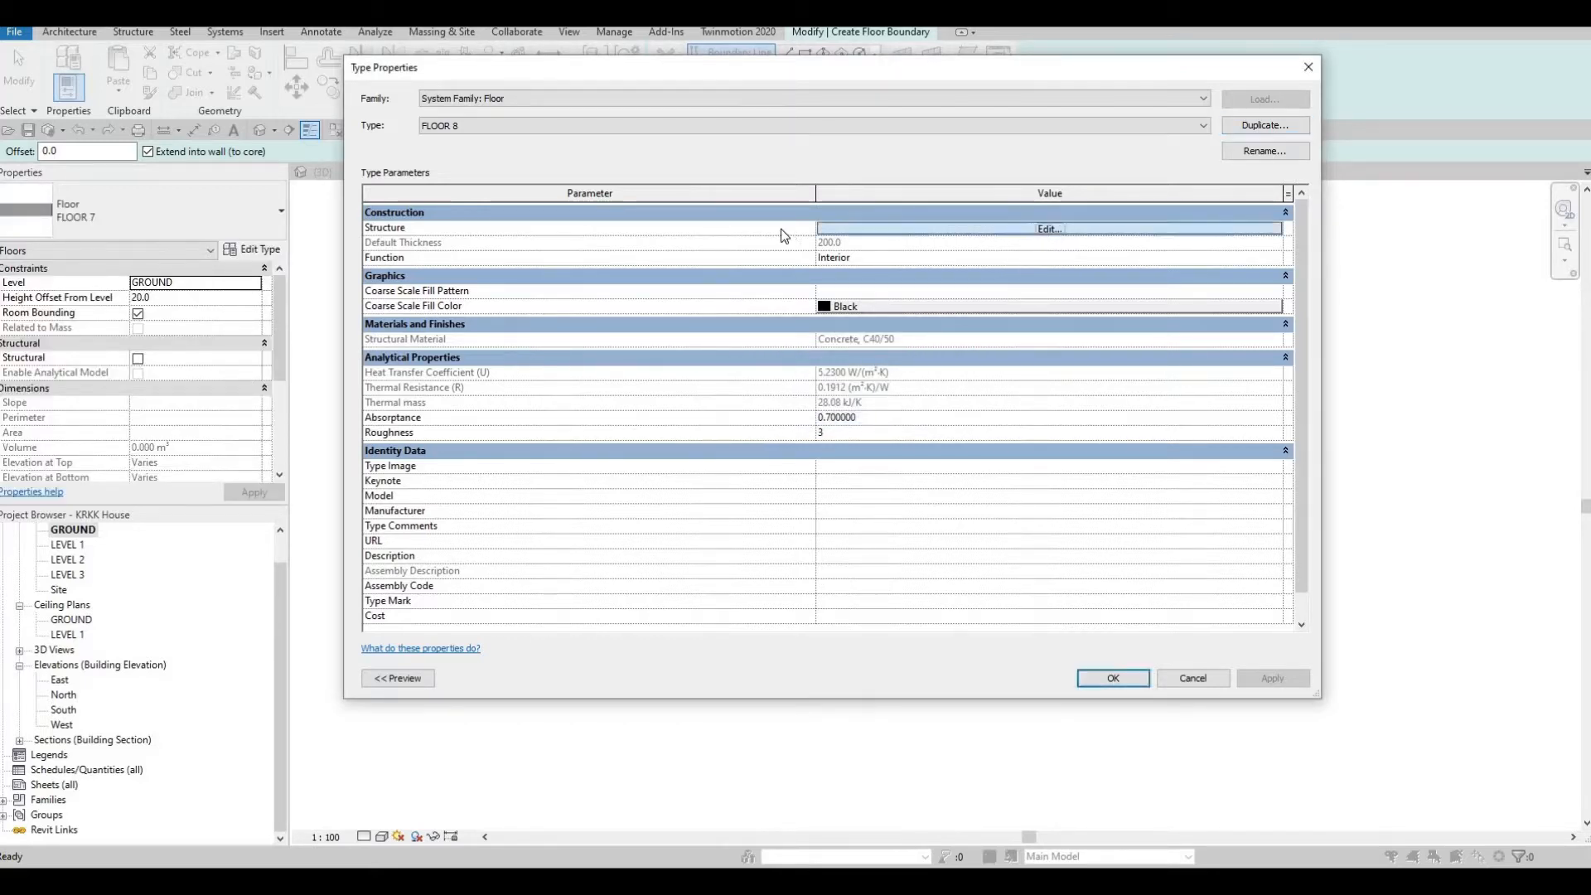
pyautogui.click(777, 229)
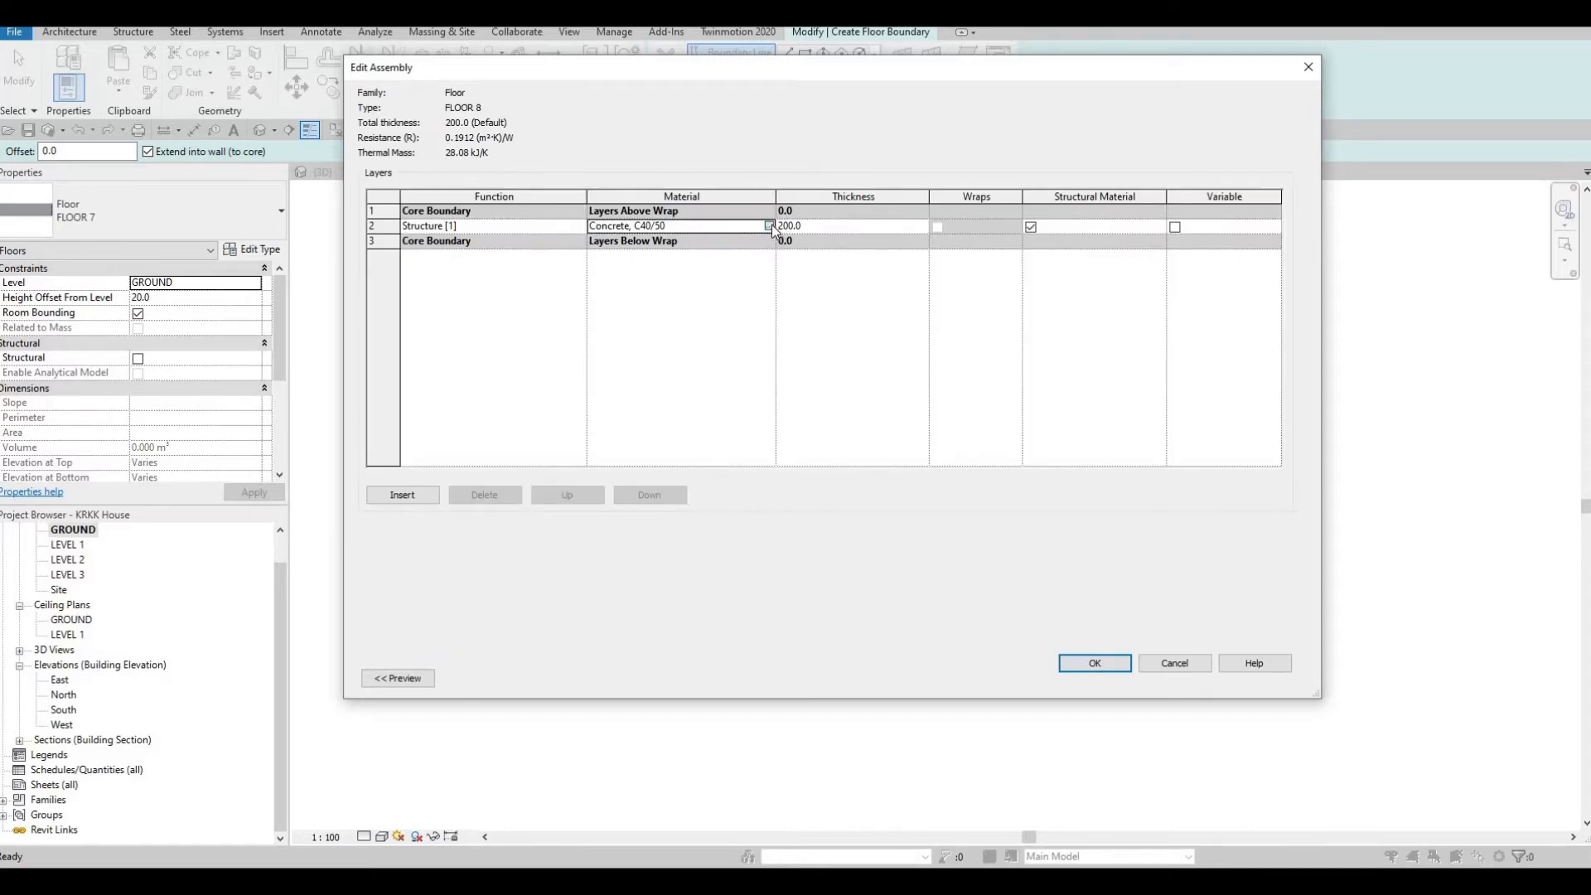
pyautogui.click(768, 225)
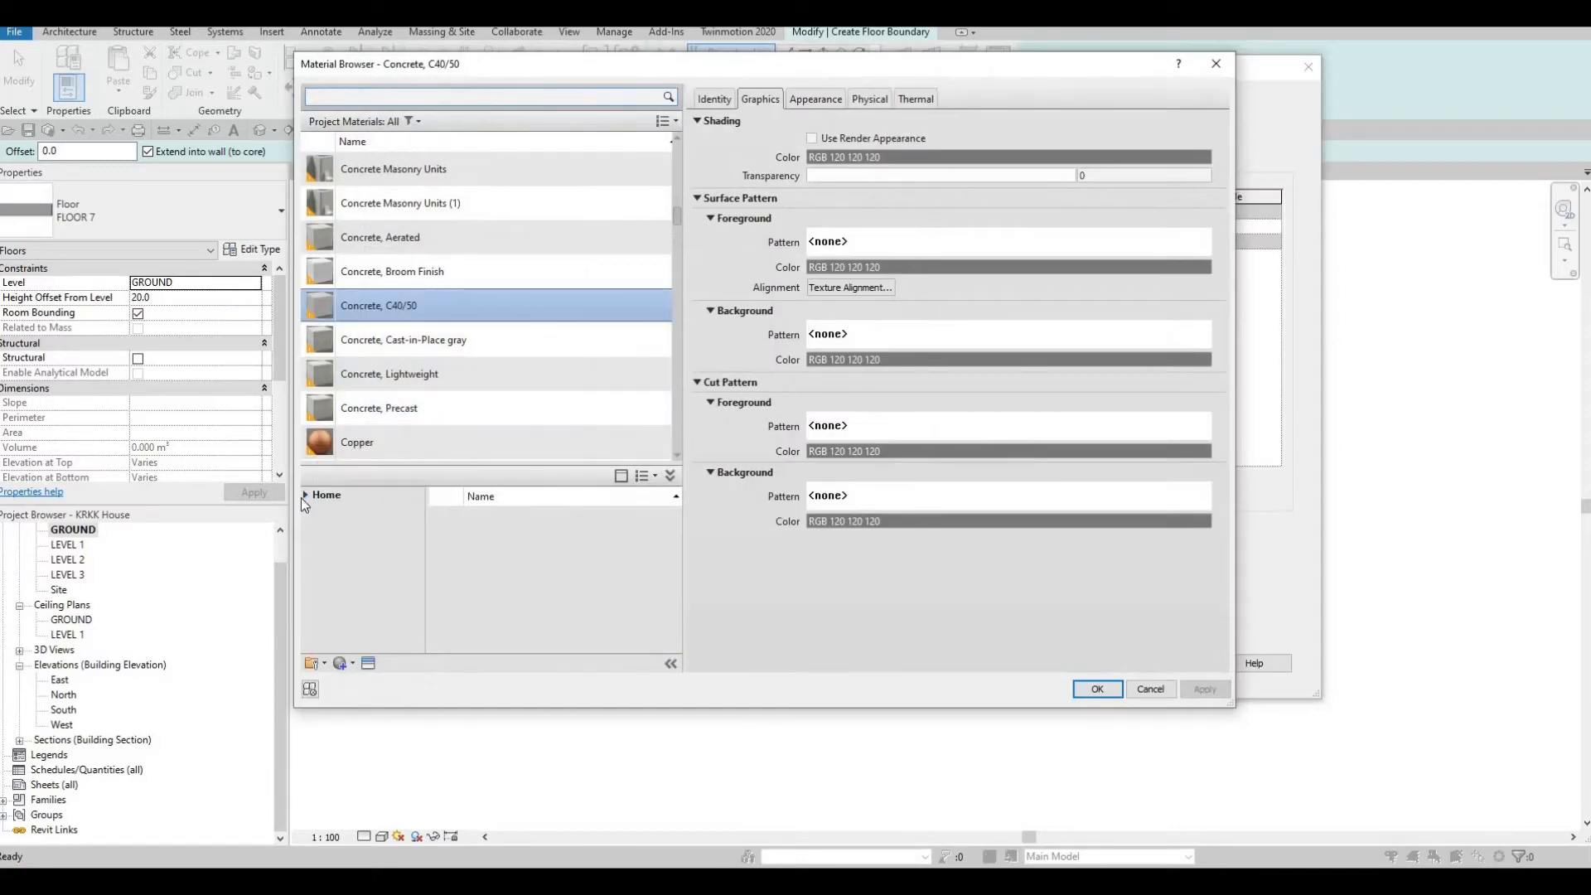
pyautogui.click(304, 495)
pyautogui.click(312, 527)
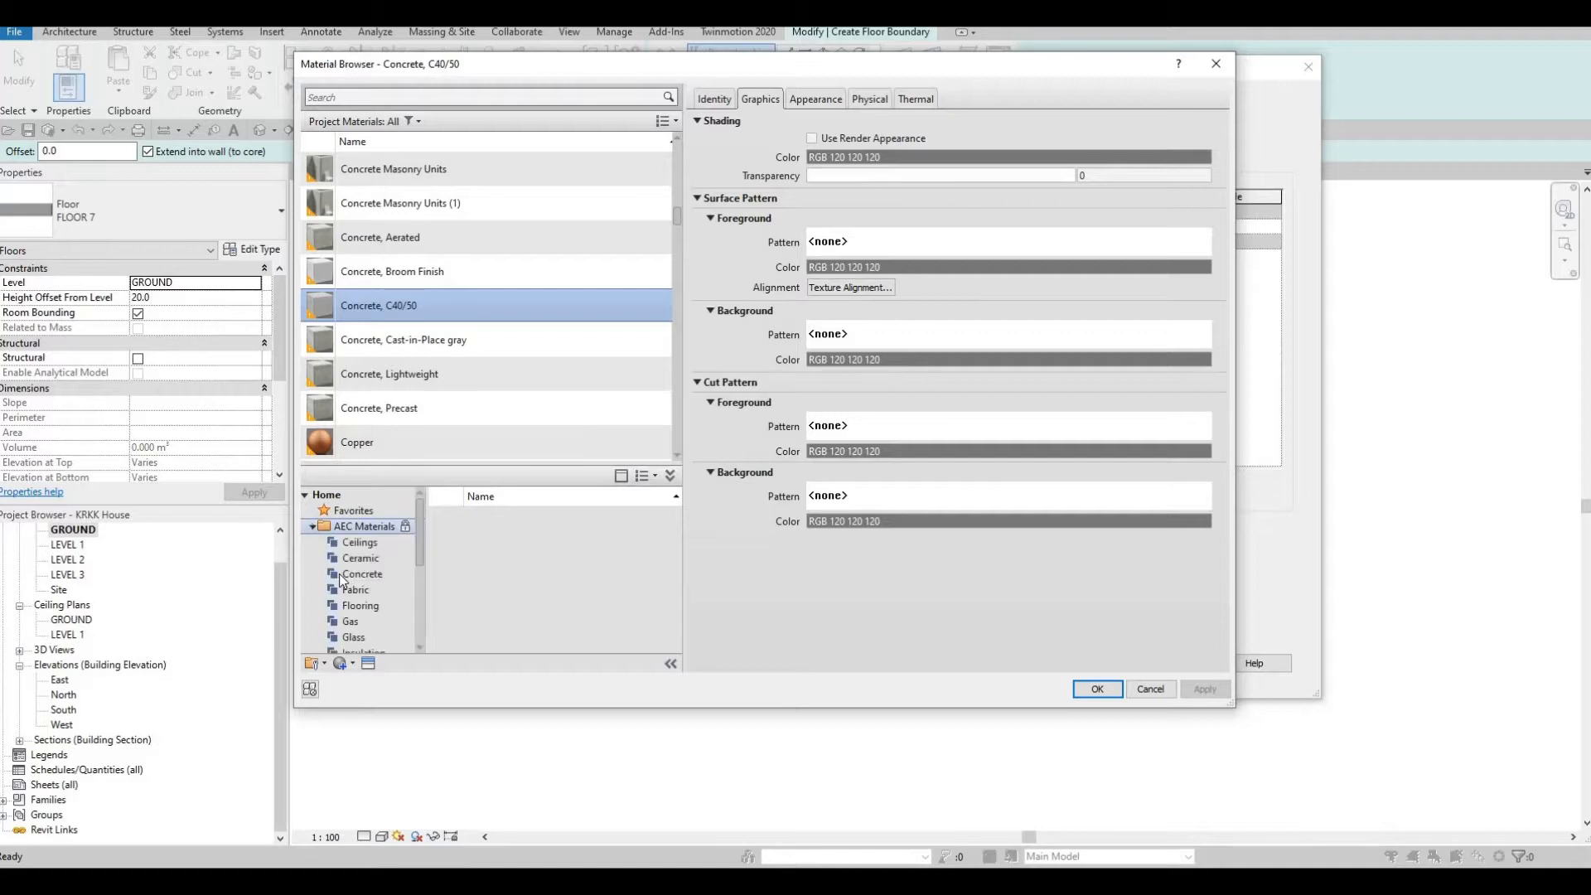
pyautogui.click(340, 573)
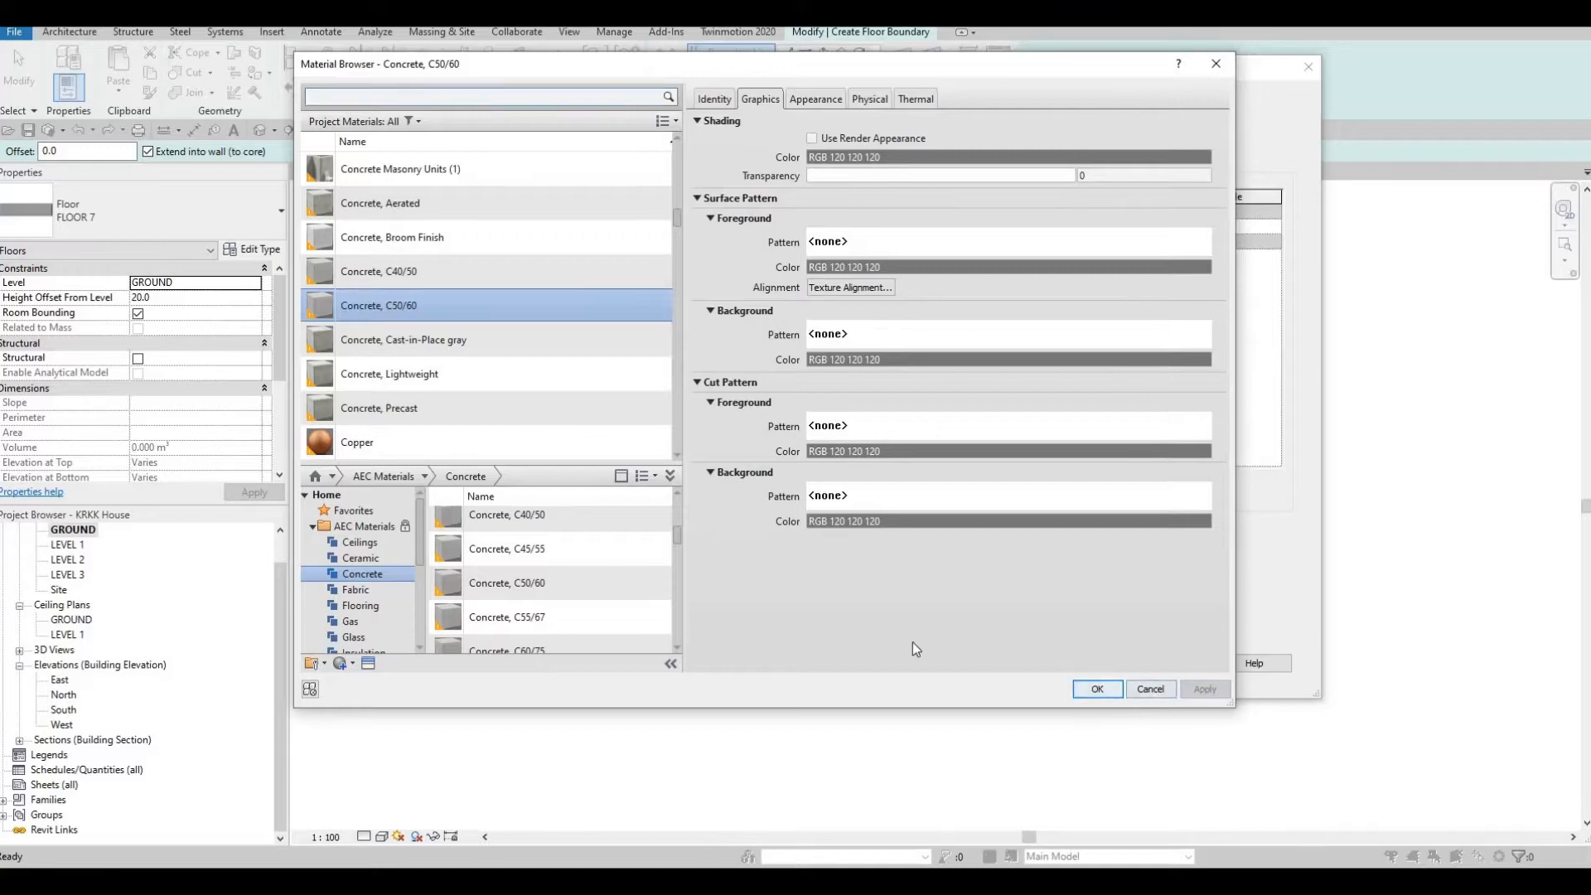
pyautogui.press('Return')
pyautogui.click(1094, 662)
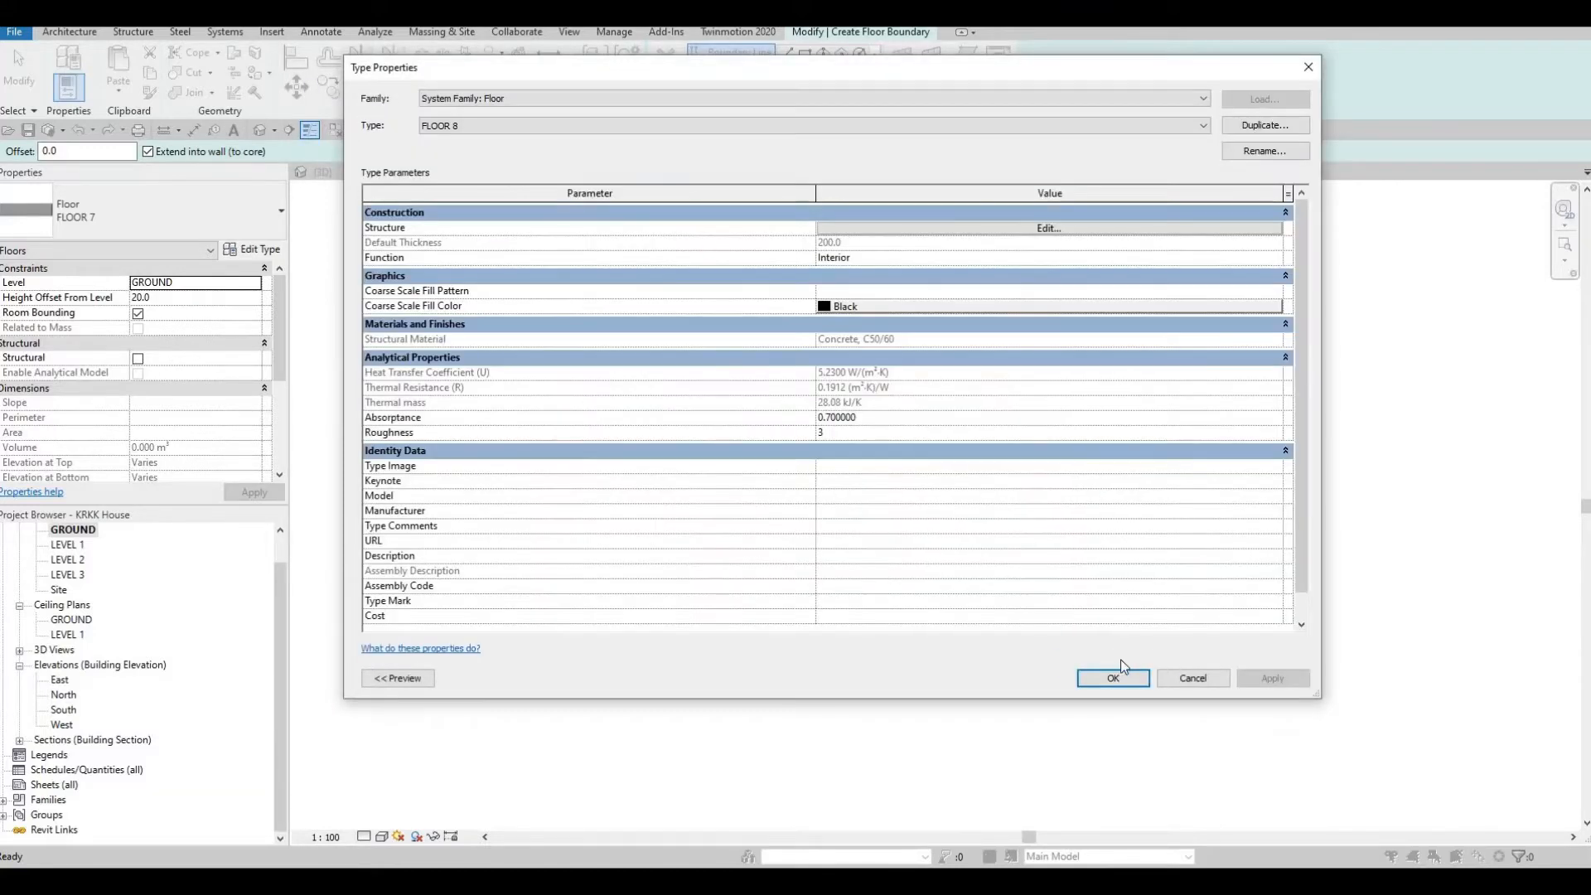
pyautogui.click(1111, 670)
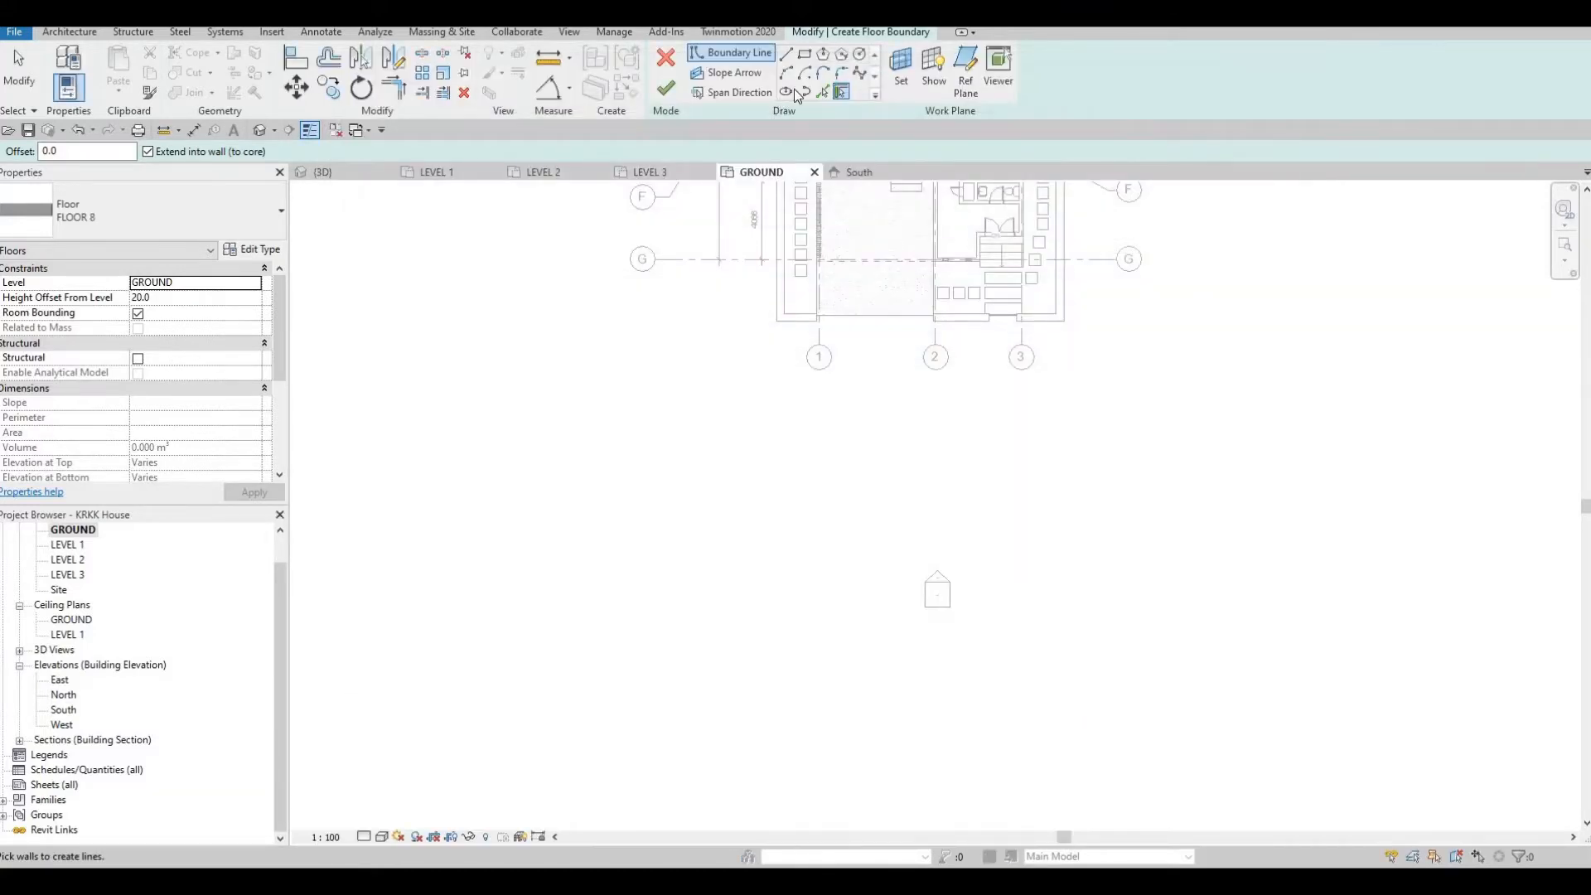
# Try to sketch a rectangular floor boundary starting at the front wall's outer left corner.
pyautogui.scroll(2, 693, 326)
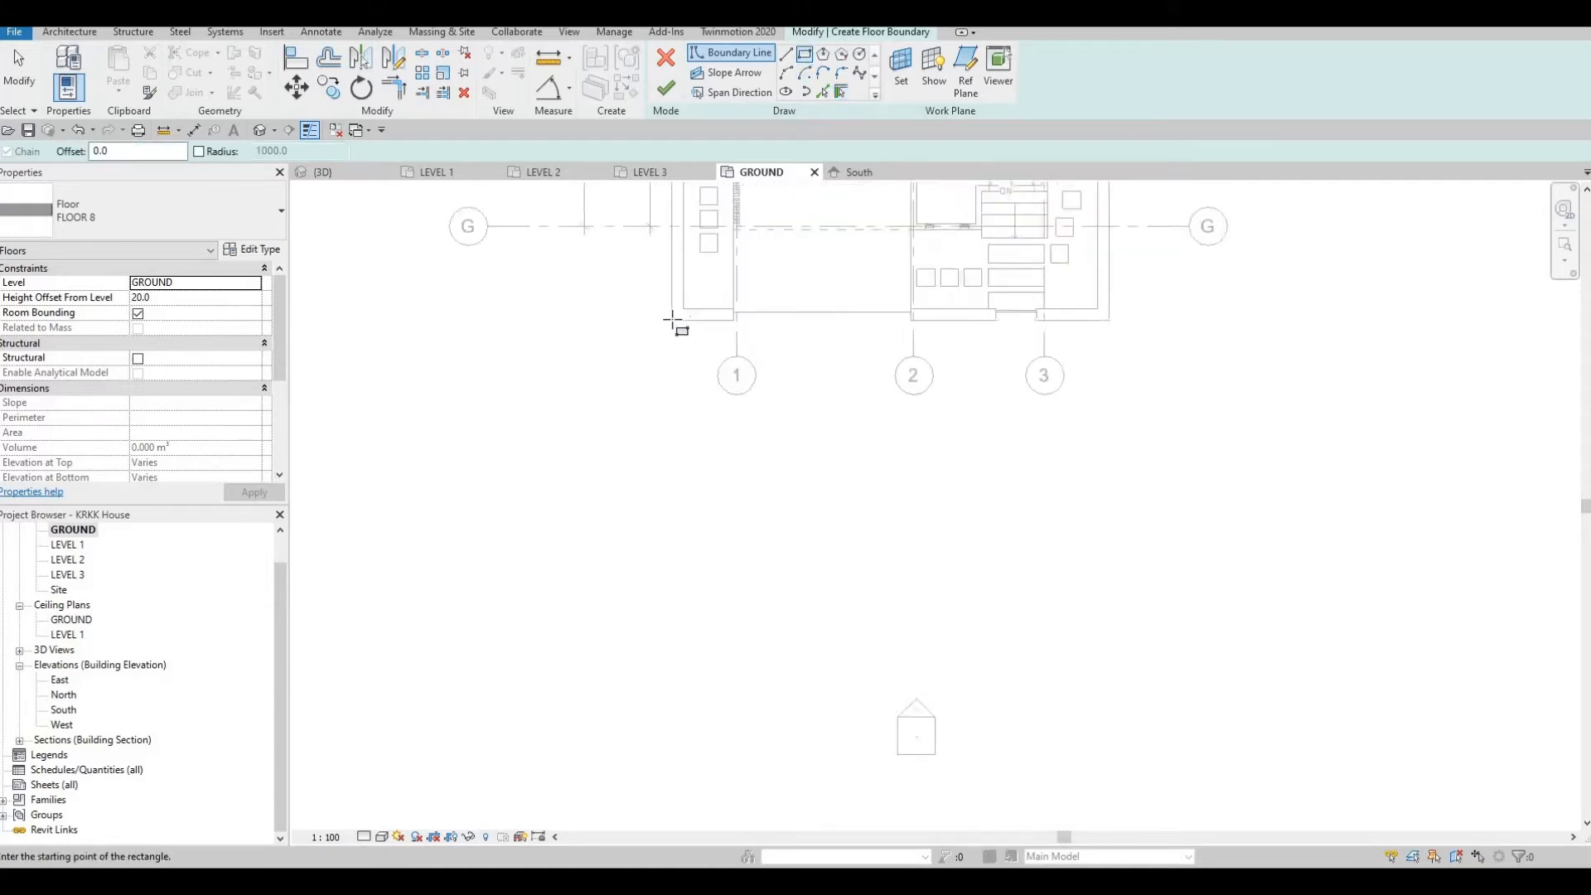
pyautogui.click(662, 318)
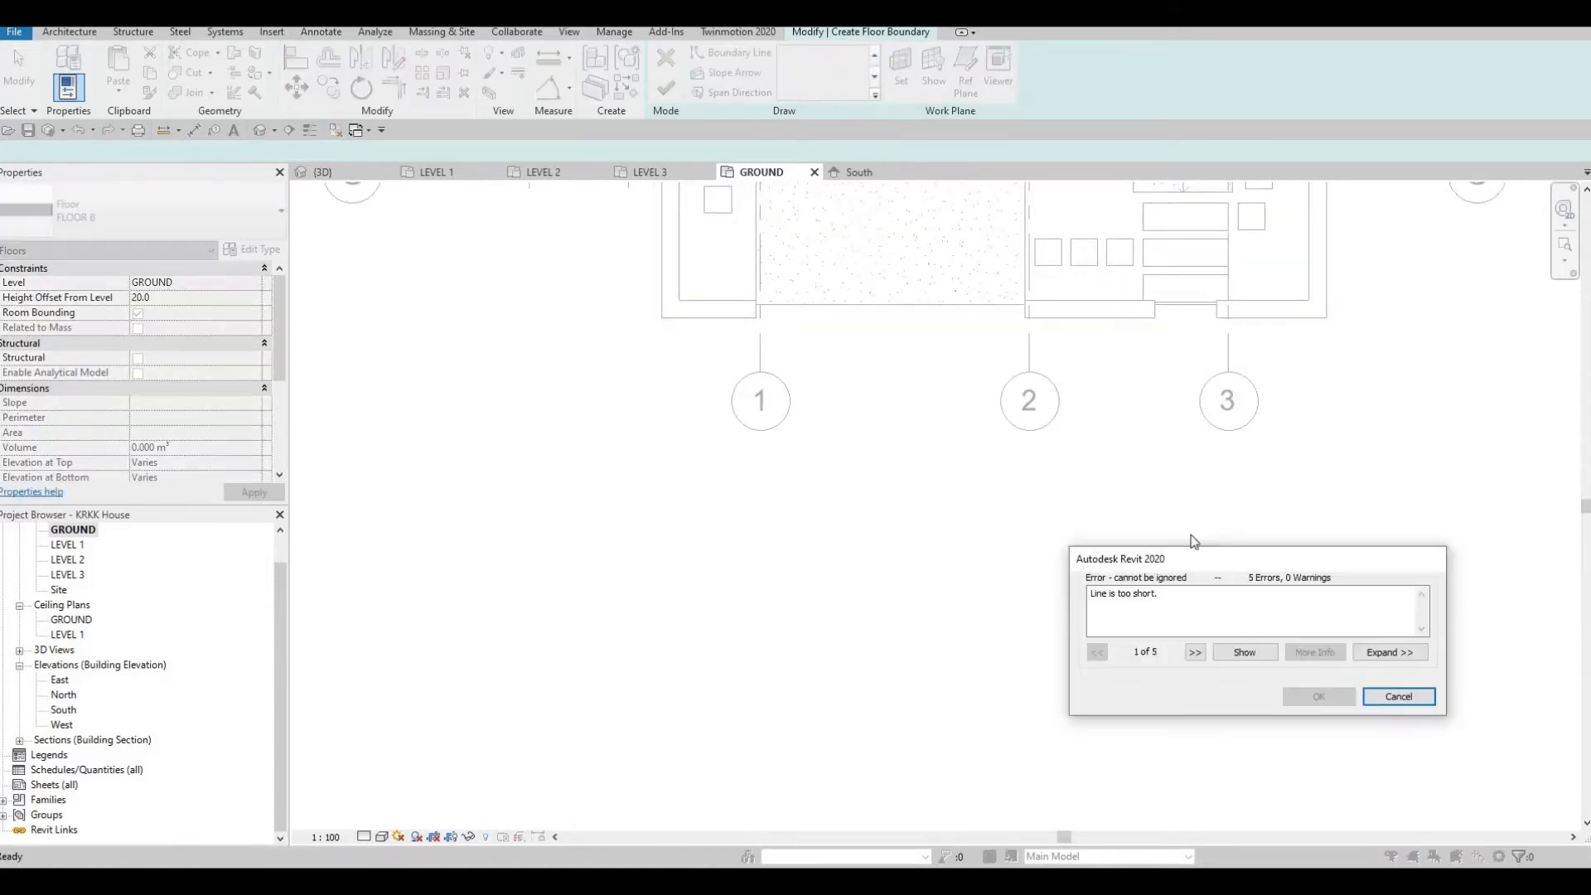
pyautogui.press('Escape')
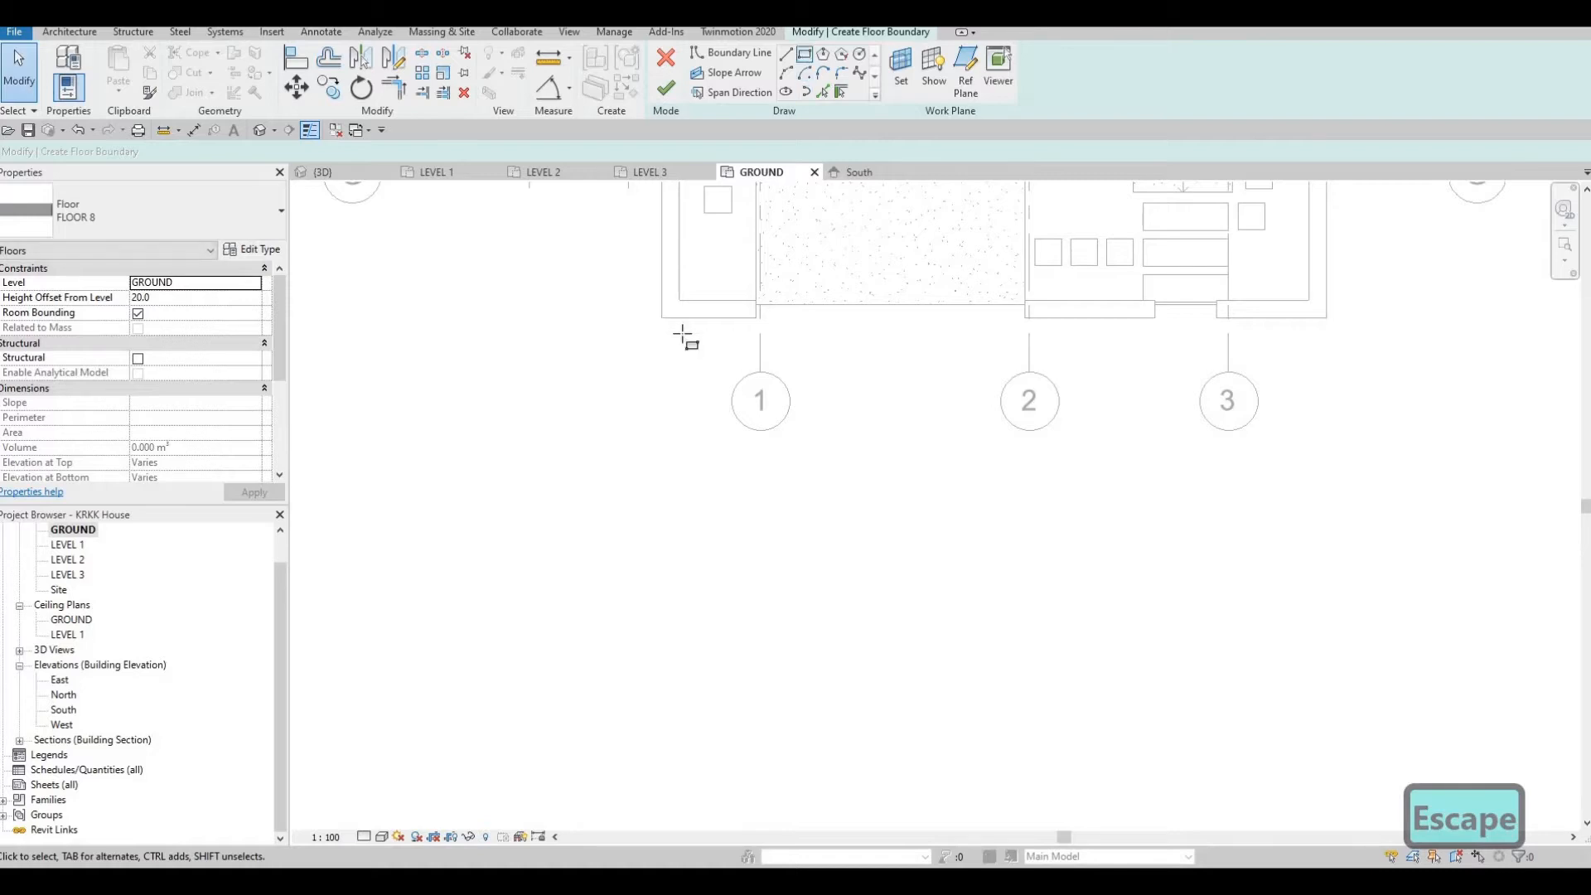
# Sketch a rectangular floor boundary about 18 m deep from the front wall's outer left corner, extending well past the house's right side.
pyautogui.click(661, 319)
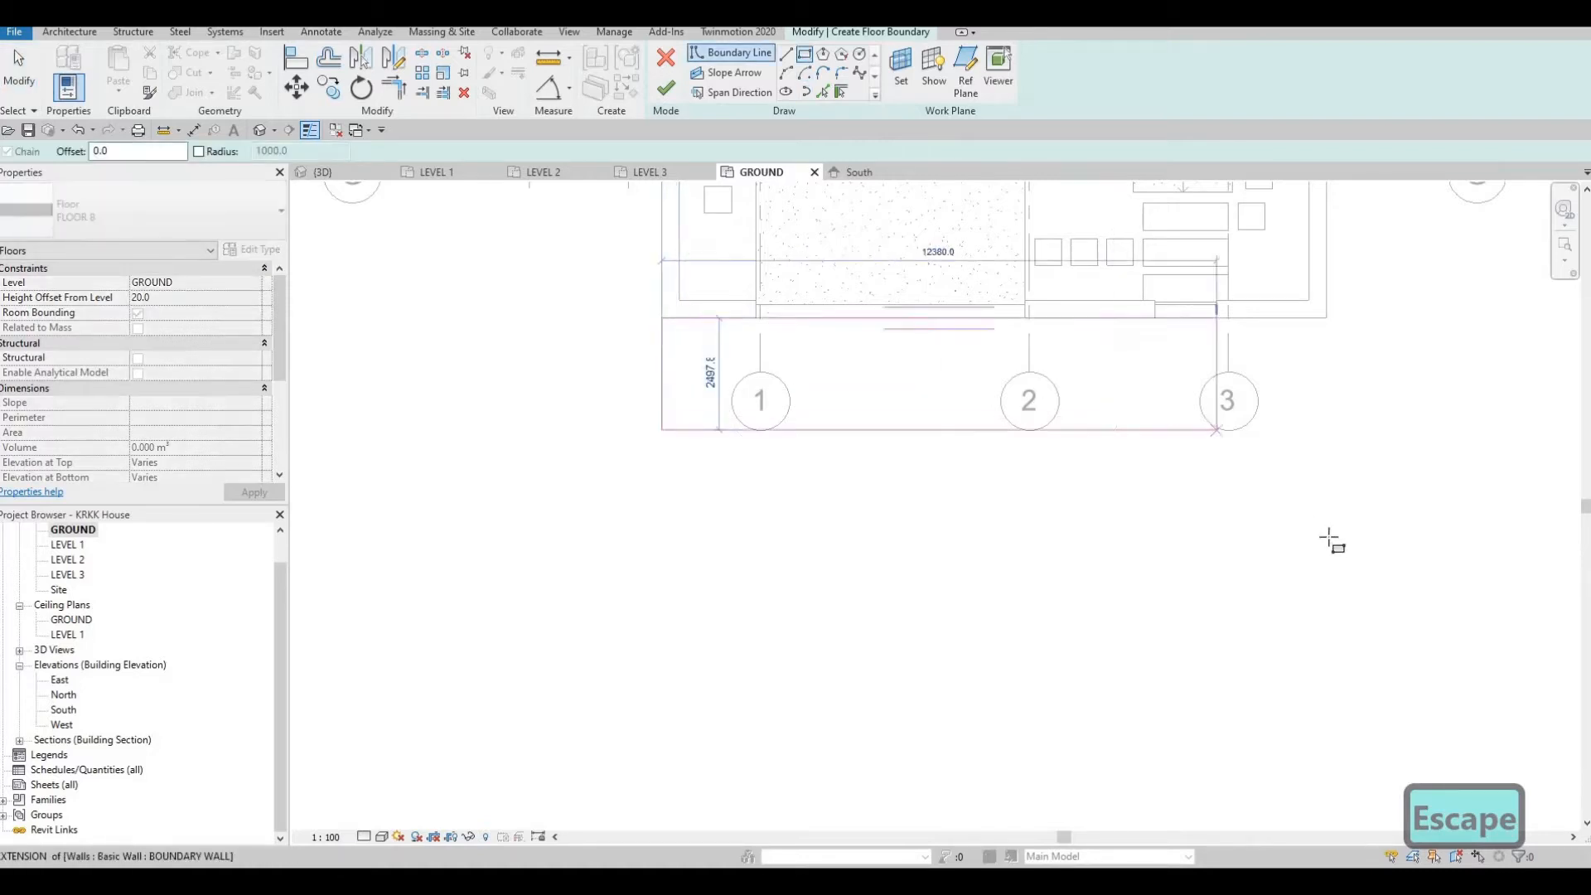
pyautogui.scroll(-2, 1318, 563)
pyautogui.moveTo(1322, 563); pyautogui.dragTo(1216, 486, button='middle')
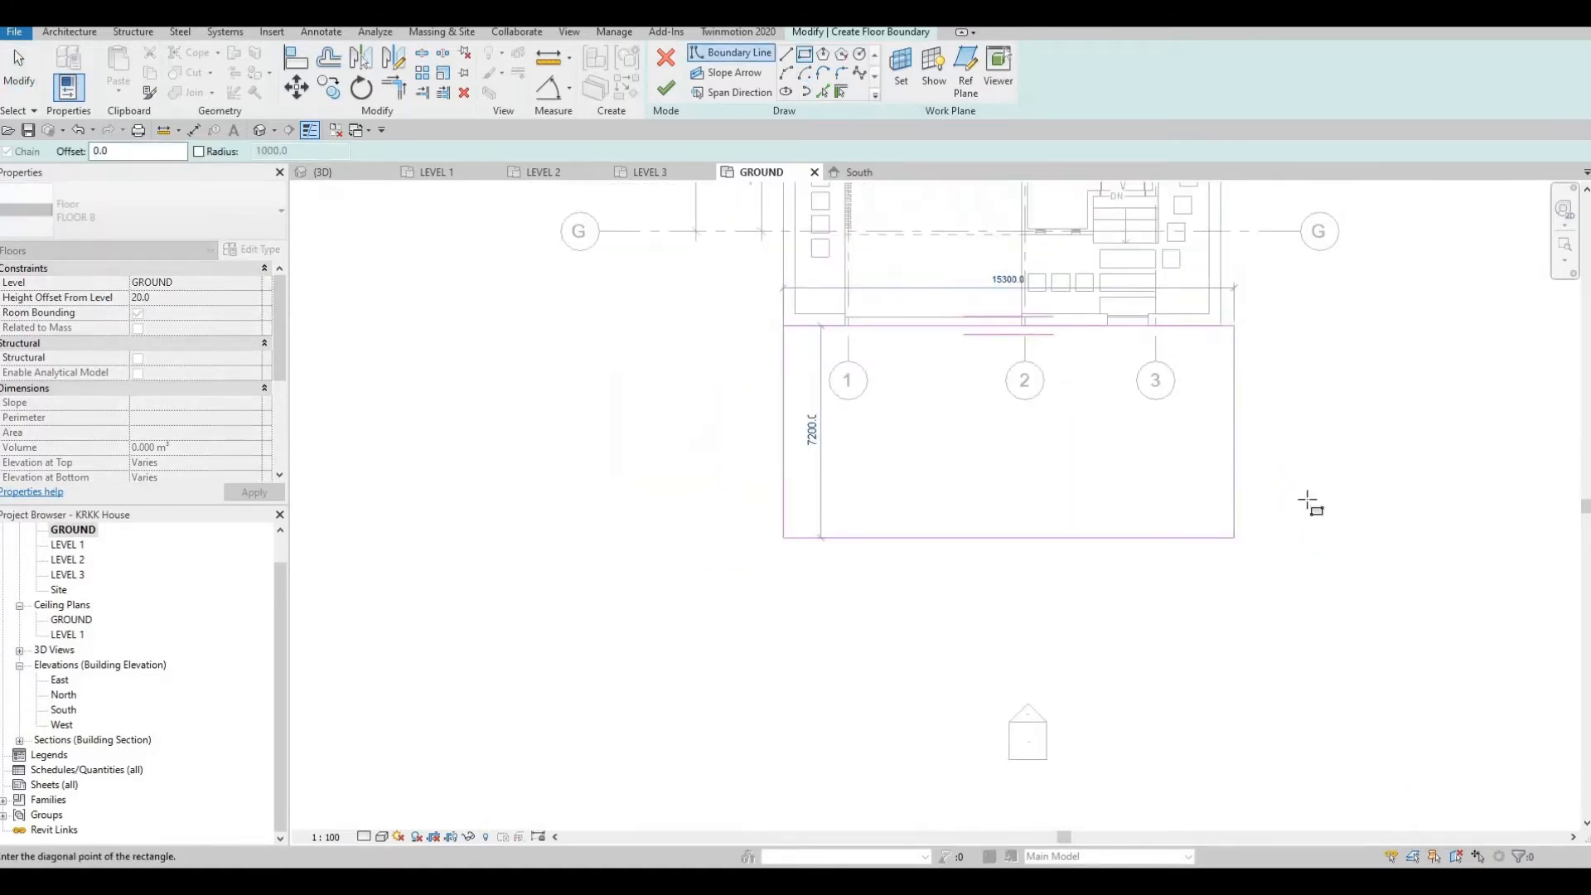
pyautogui.moveTo(1271, 621); pyautogui.dragTo(1136, 405, button='middle')
pyautogui.scroll(-2, 1136, 405)
pyautogui.click(1477, 552)
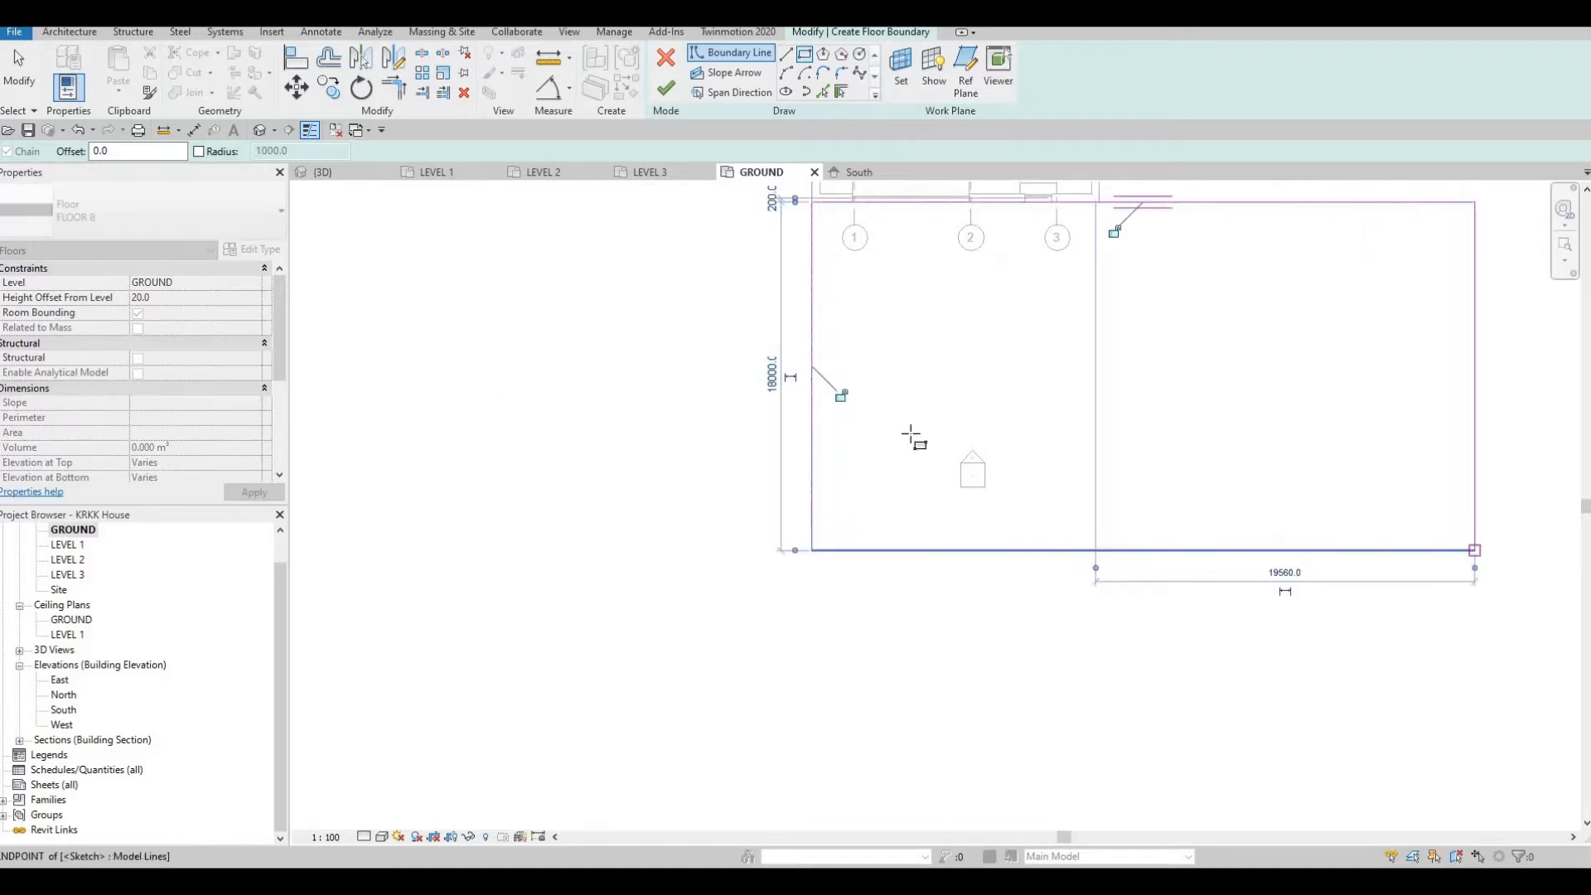
# Move the floor boundary's left edge outward to about 32.2 m from the house's left boundary wall.
pyautogui.moveTo(900, 413); pyautogui.dragTo(1066, 418, button='middle')
pyautogui.scroll(-2, 1066, 418)
pyautogui.press('Escape')
pyautogui.press('Escape')
pyautogui.click(1011, 396)
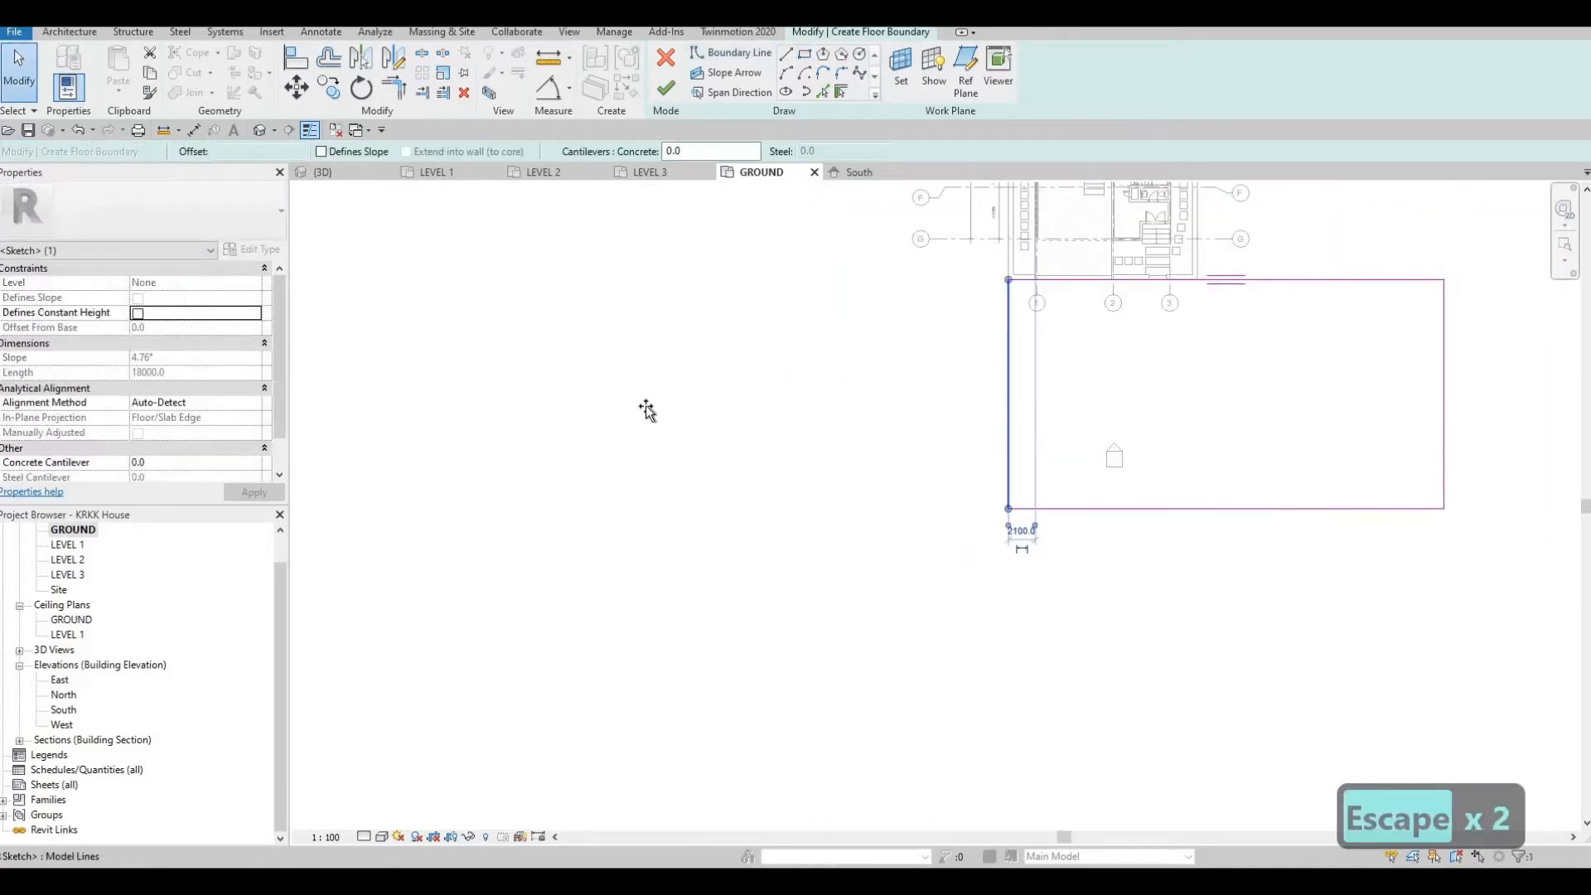
pyautogui.moveTo(864, 497); pyautogui.dragTo(604, 489)
pyautogui.scroll(1, 990, 495)
pyautogui.moveTo(990, 496); pyautogui.dragTo(835, 444, button='middle')
pyautogui.scroll(-3, 834, 444)
pyautogui.moveTo(954, 460); pyautogui.dragTo(816, 445, button='middle')
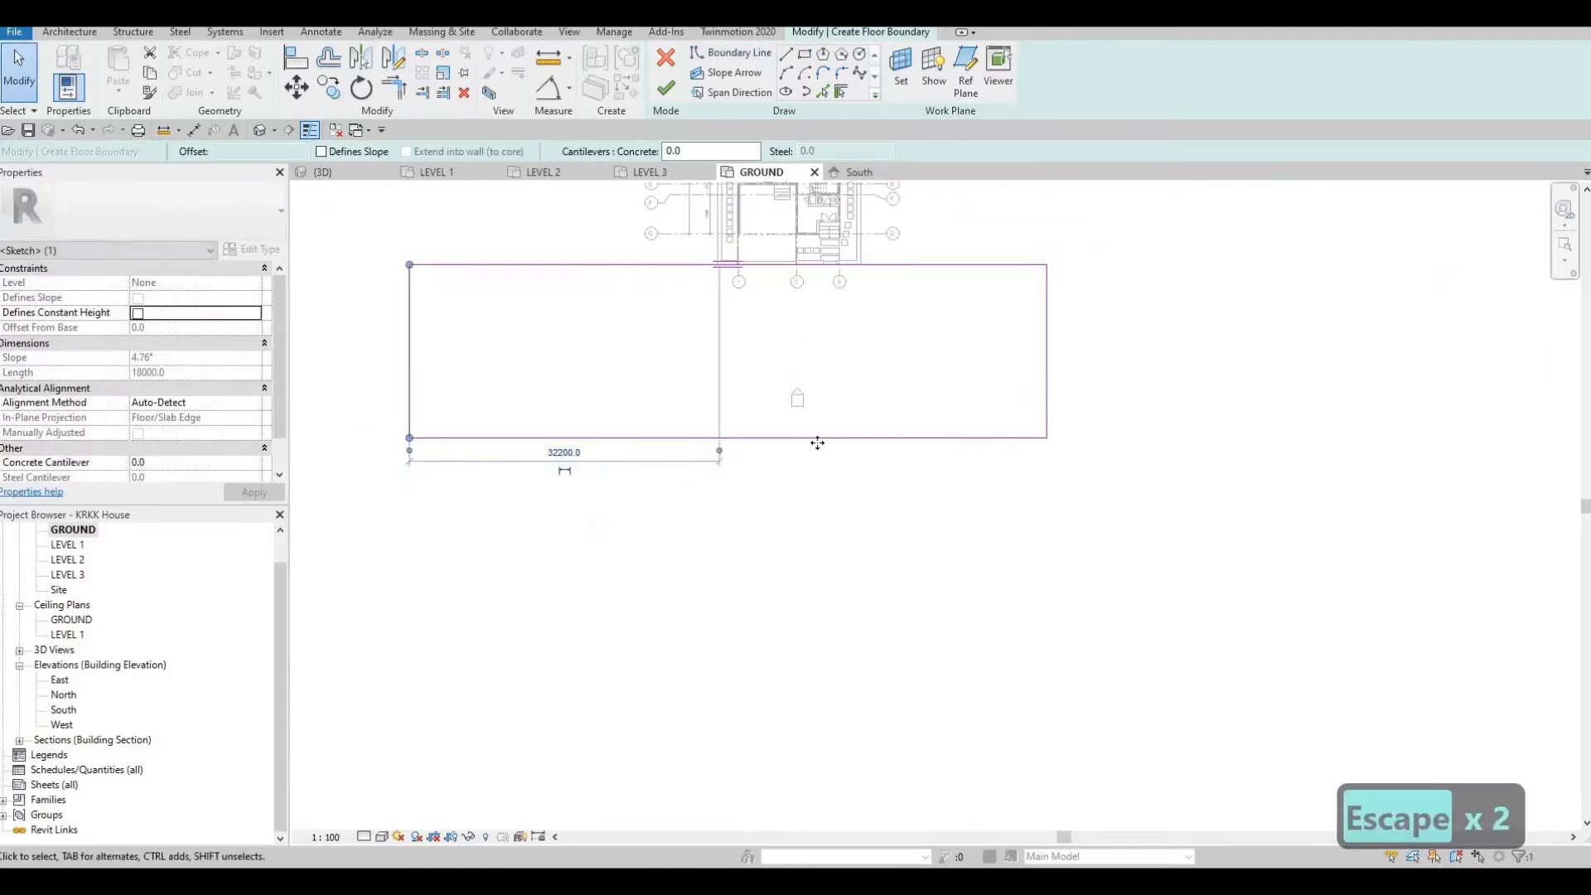
# Move the boundary's outer front edge to about 28 m deep and its right edge about 30.6 m beyond the right boundary wall.
pyautogui.press('Escape')
pyautogui.moveTo(813, 438); pyautogui.dragTo(812, 532)
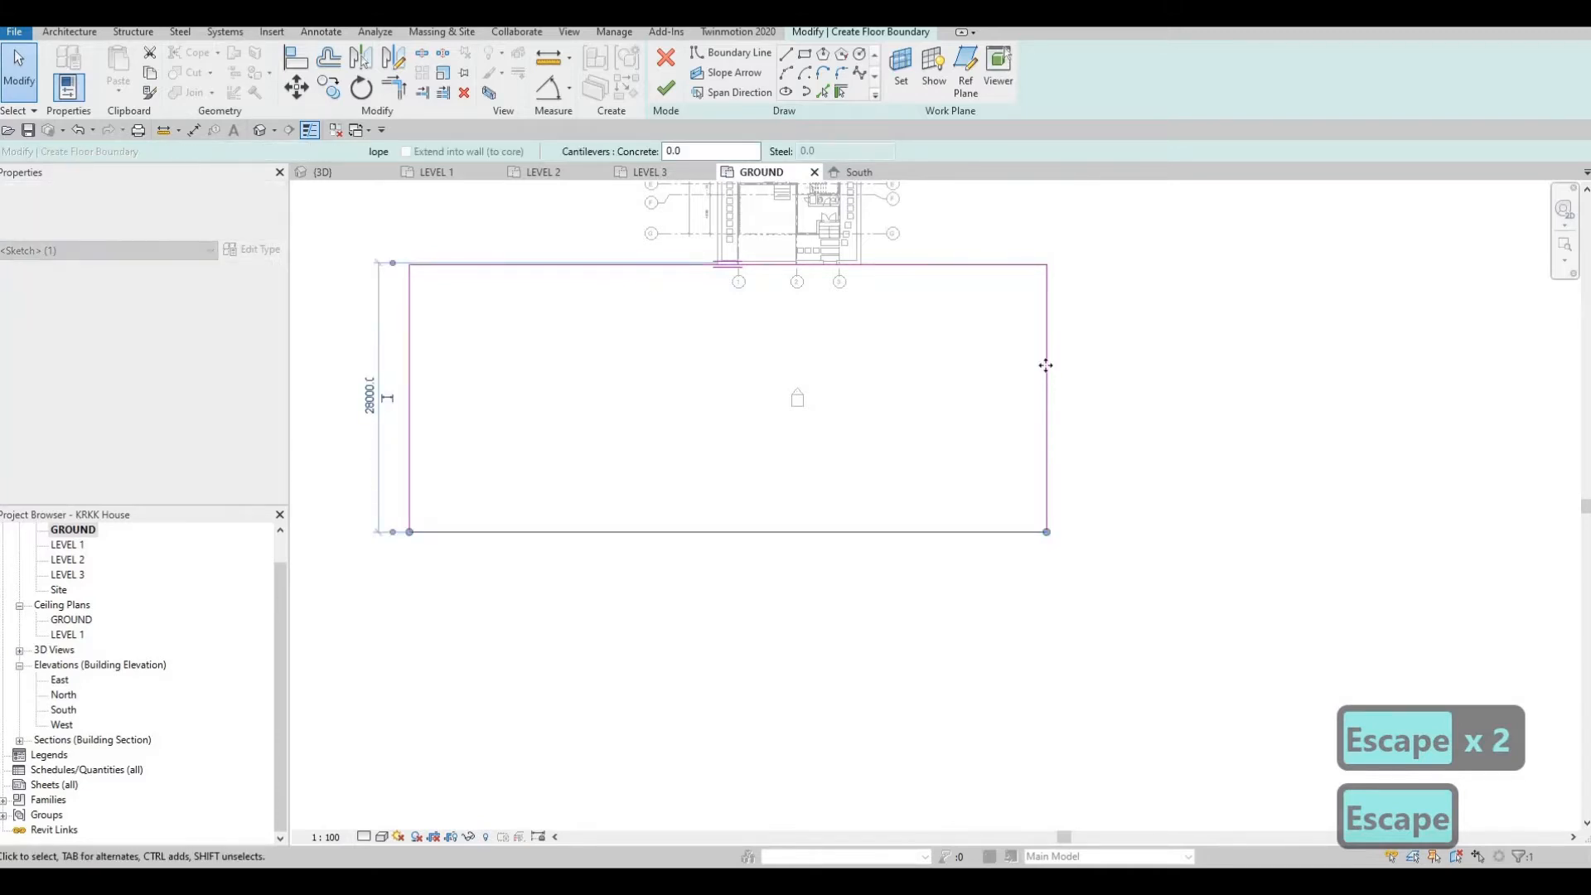
pyautogui.moveTo(1047, 372); pyautogui.dragTo(1155, 373)
pyautogui.press('Escape')
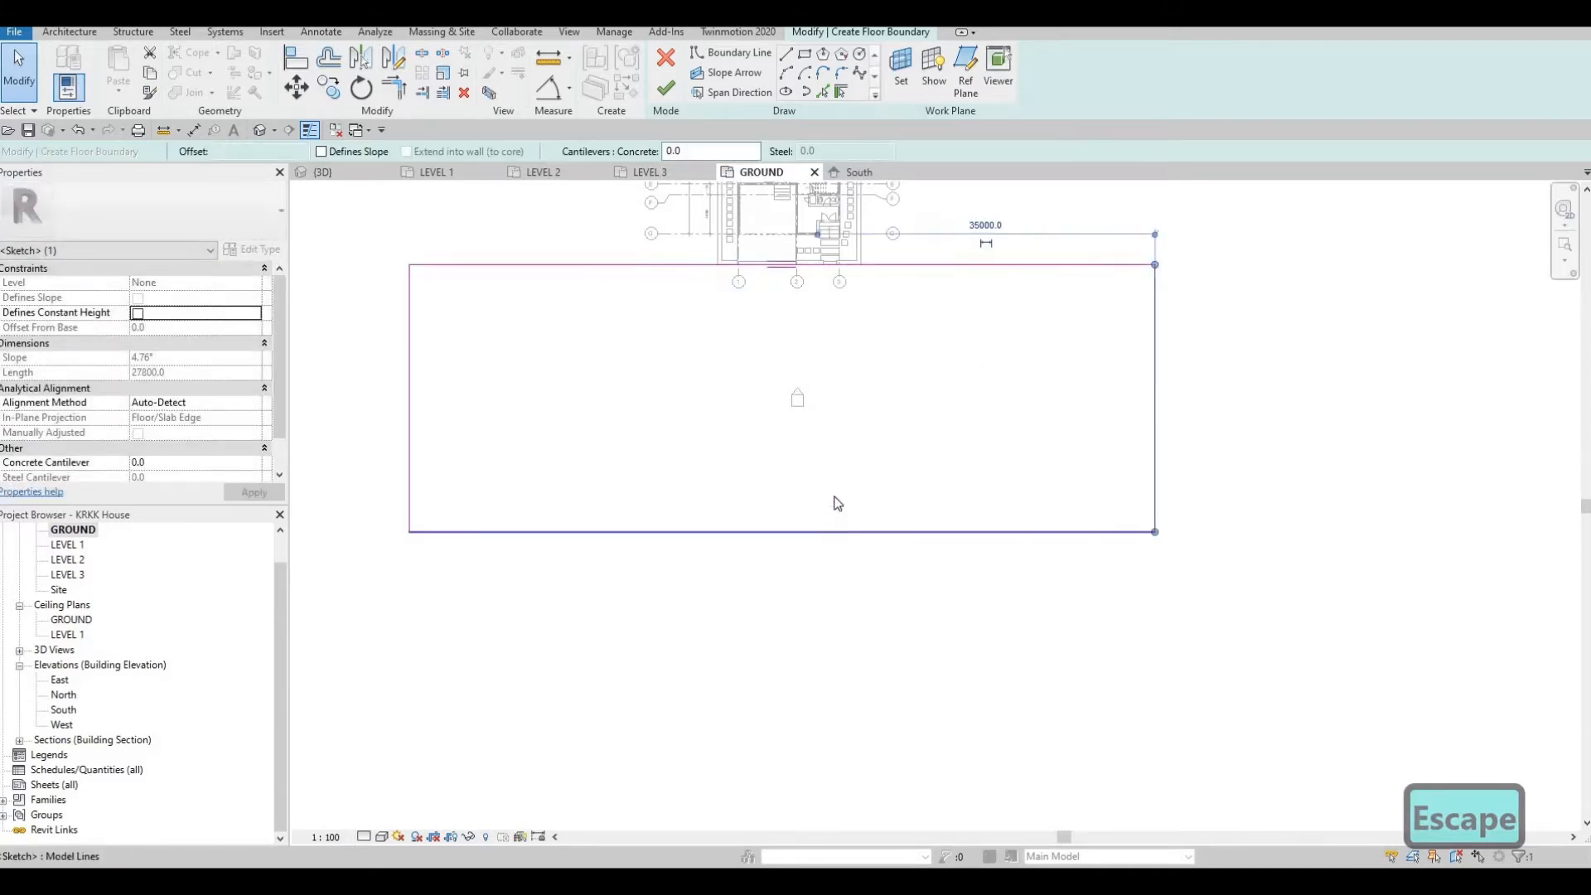
# Pull the boundary's outer front edge slightly back toward the house.
pyautogui.press('Escape')
pyautogui.press('Escape')
pyautogui.moveTo(747, 529); pyautogui.dragTo(312, 313)
pyautogui.press('Escape')
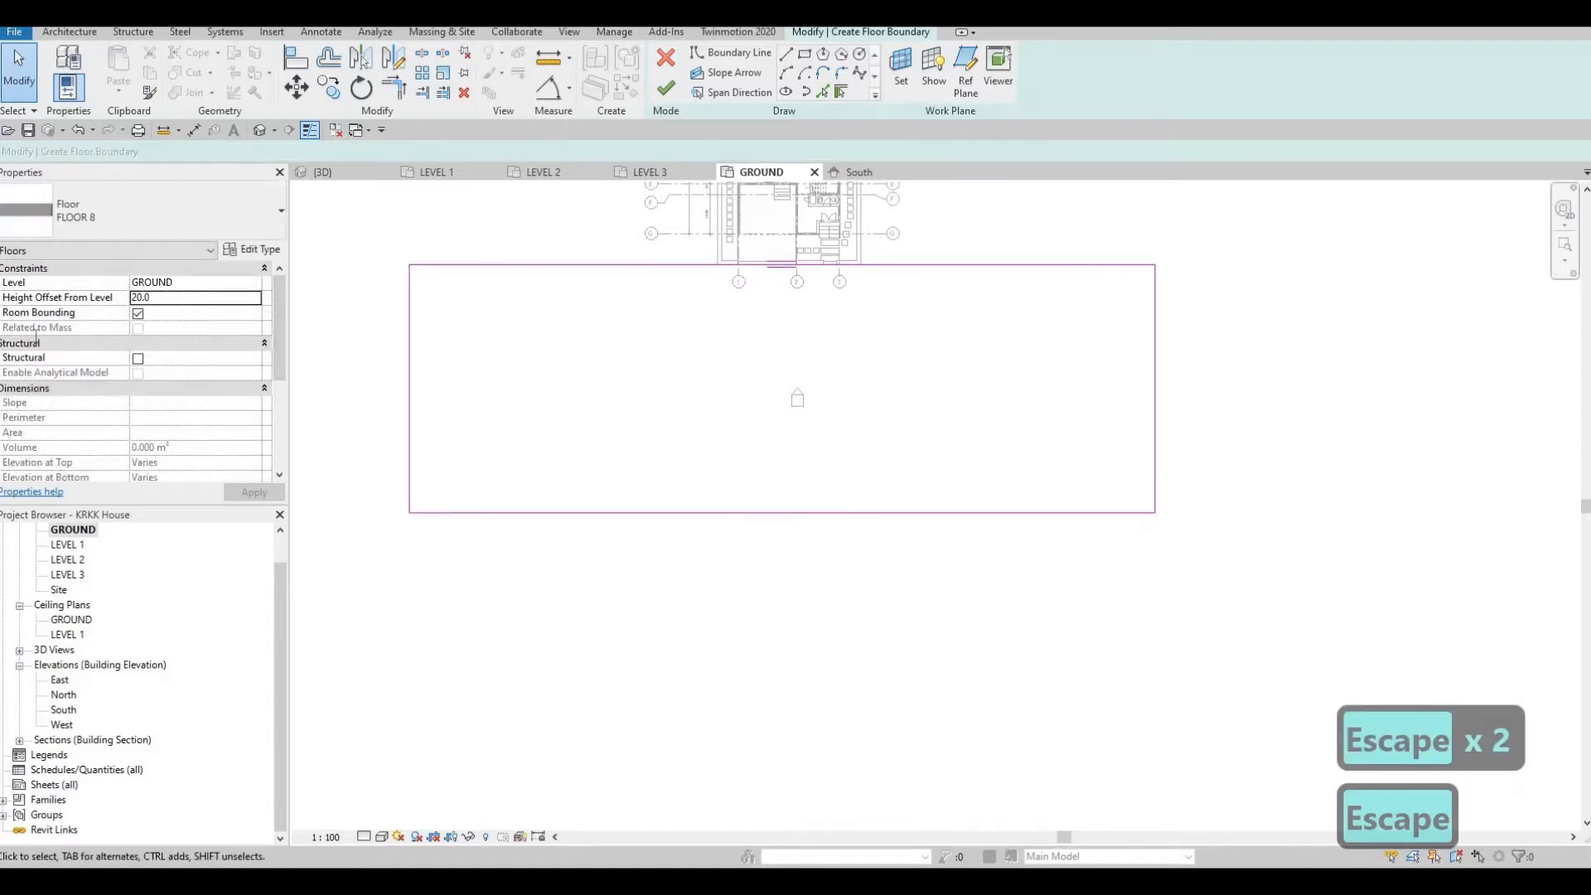
# Set the floor's height offset from level to 0 and finish the floor sketch.
pyautogui.write('0')
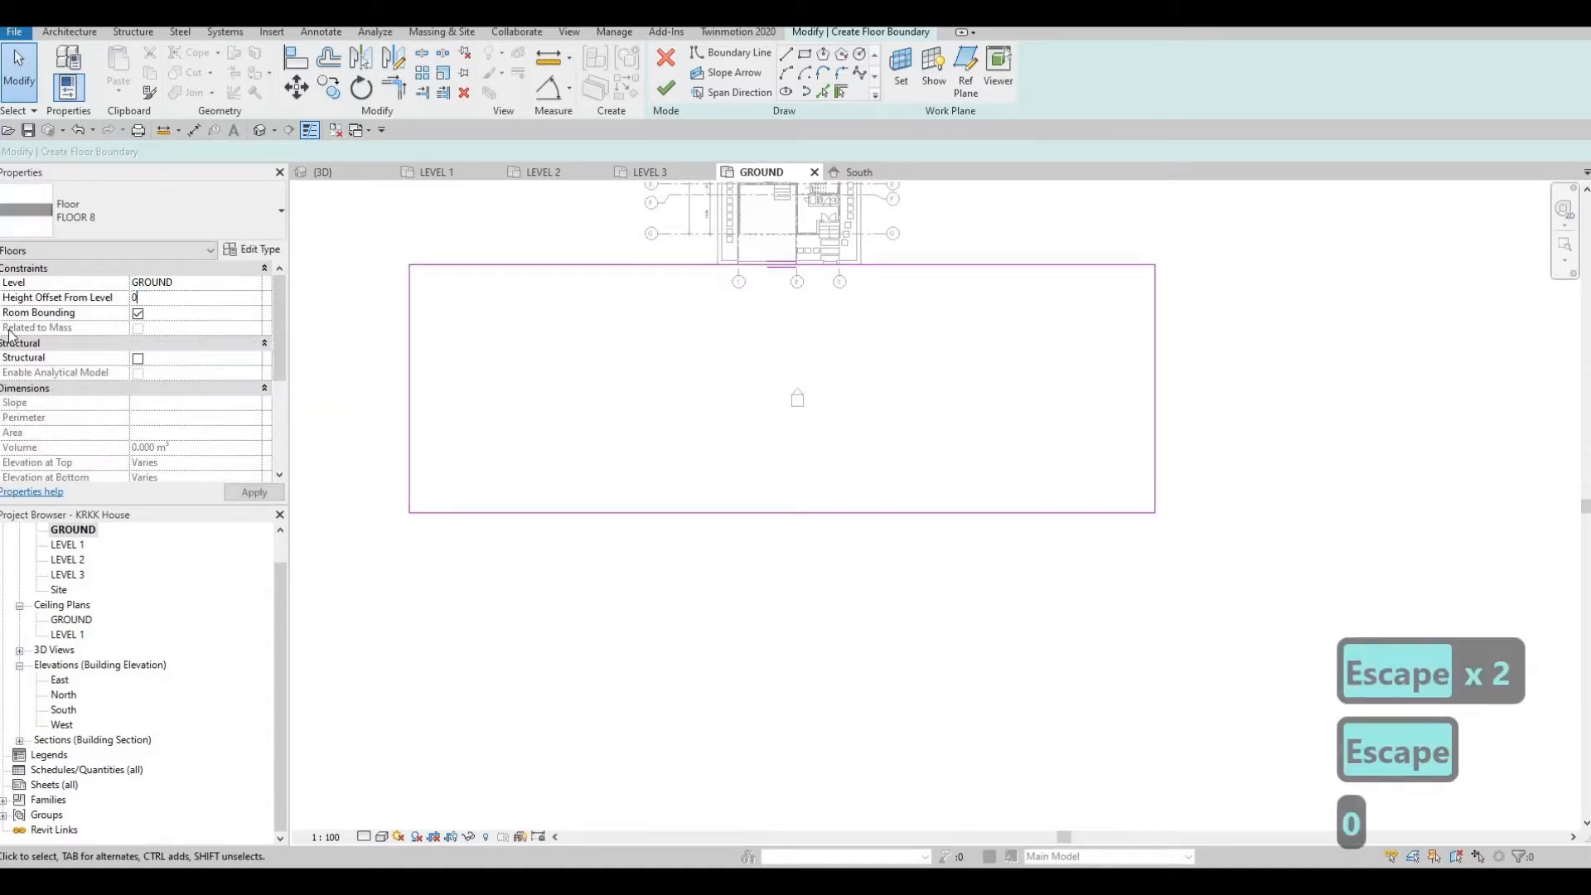
pyautogui.press('Return')
pyautogui.moveTo(786, 383); pyautogui.dragTo(772, 476, button='middle')
pyautogui.press('Escape')
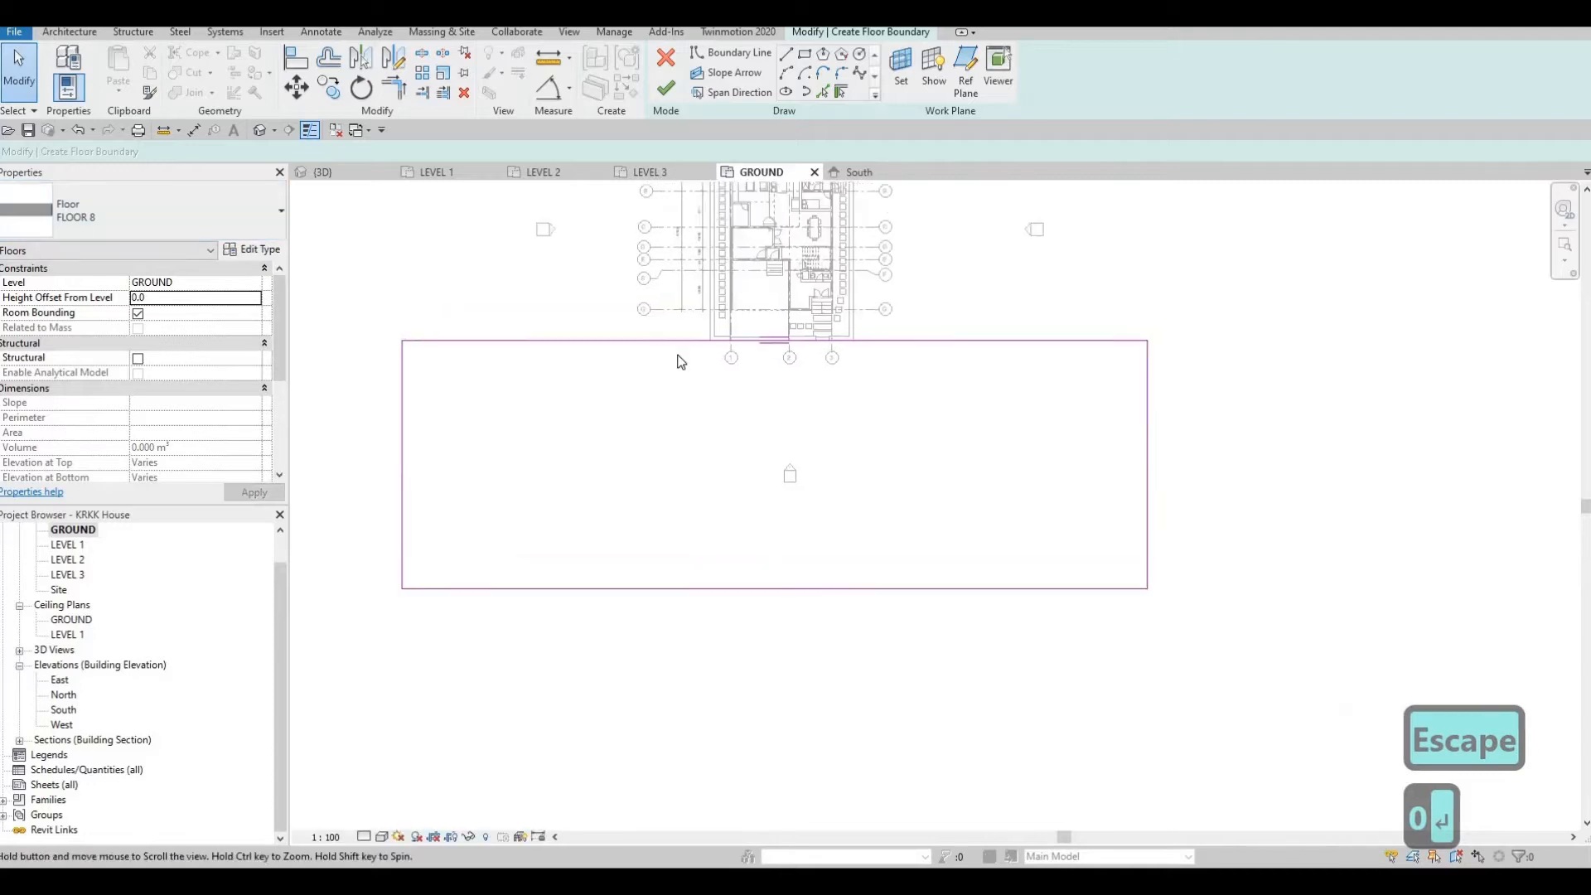
pyautogui.click(665, 87)
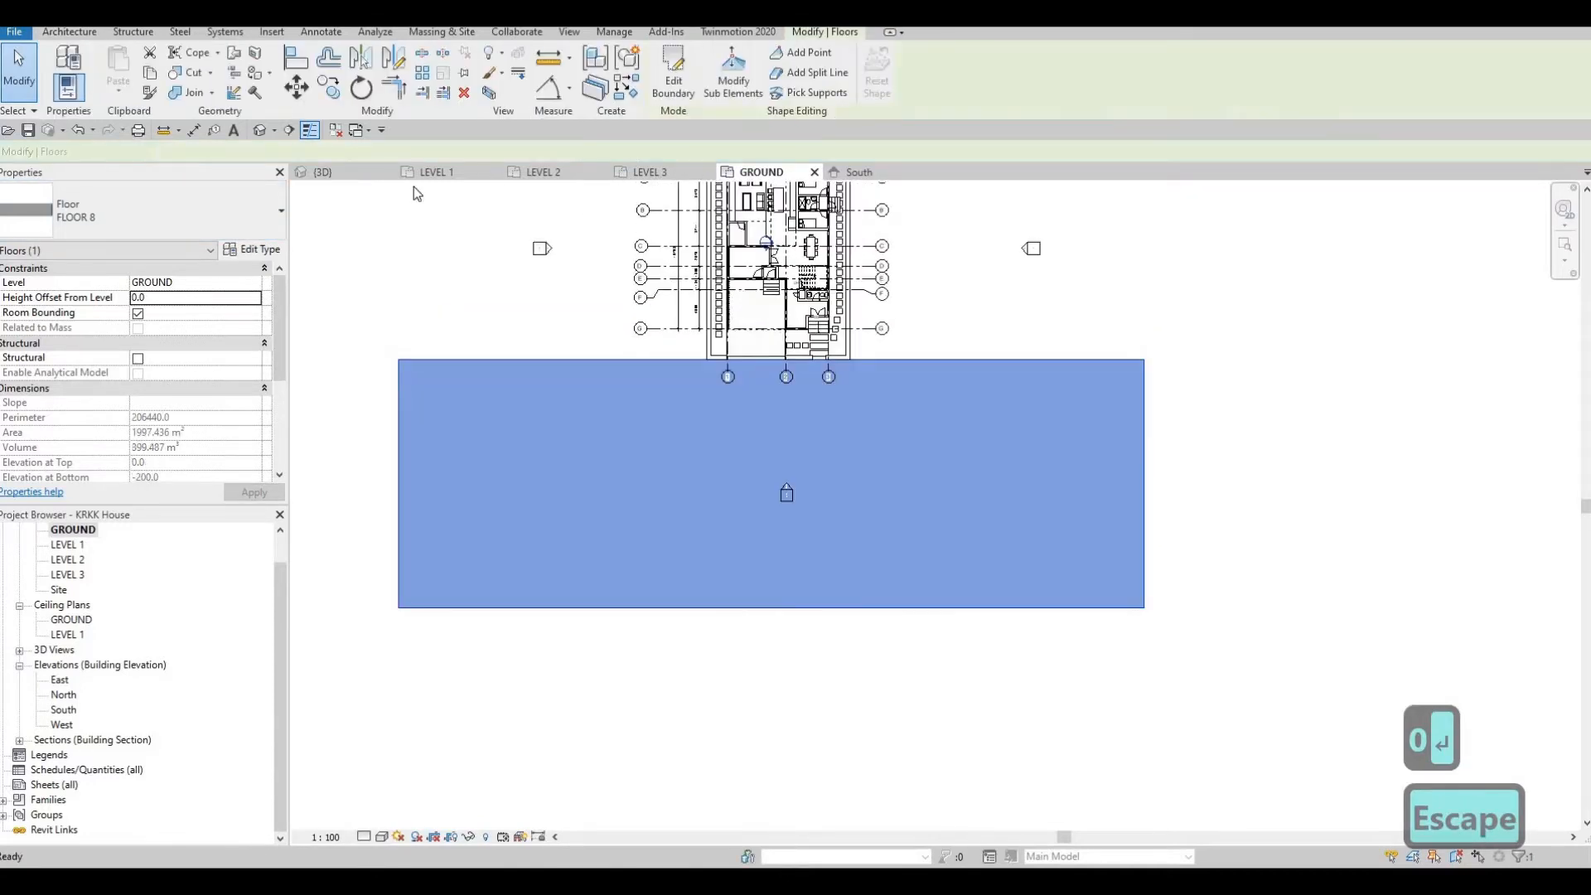
# Inspect the floor joint in the 3D view and open the patterned FLOOR 2 boundary for editing in the GROUND plan.
pyautogui.click(262, 132)
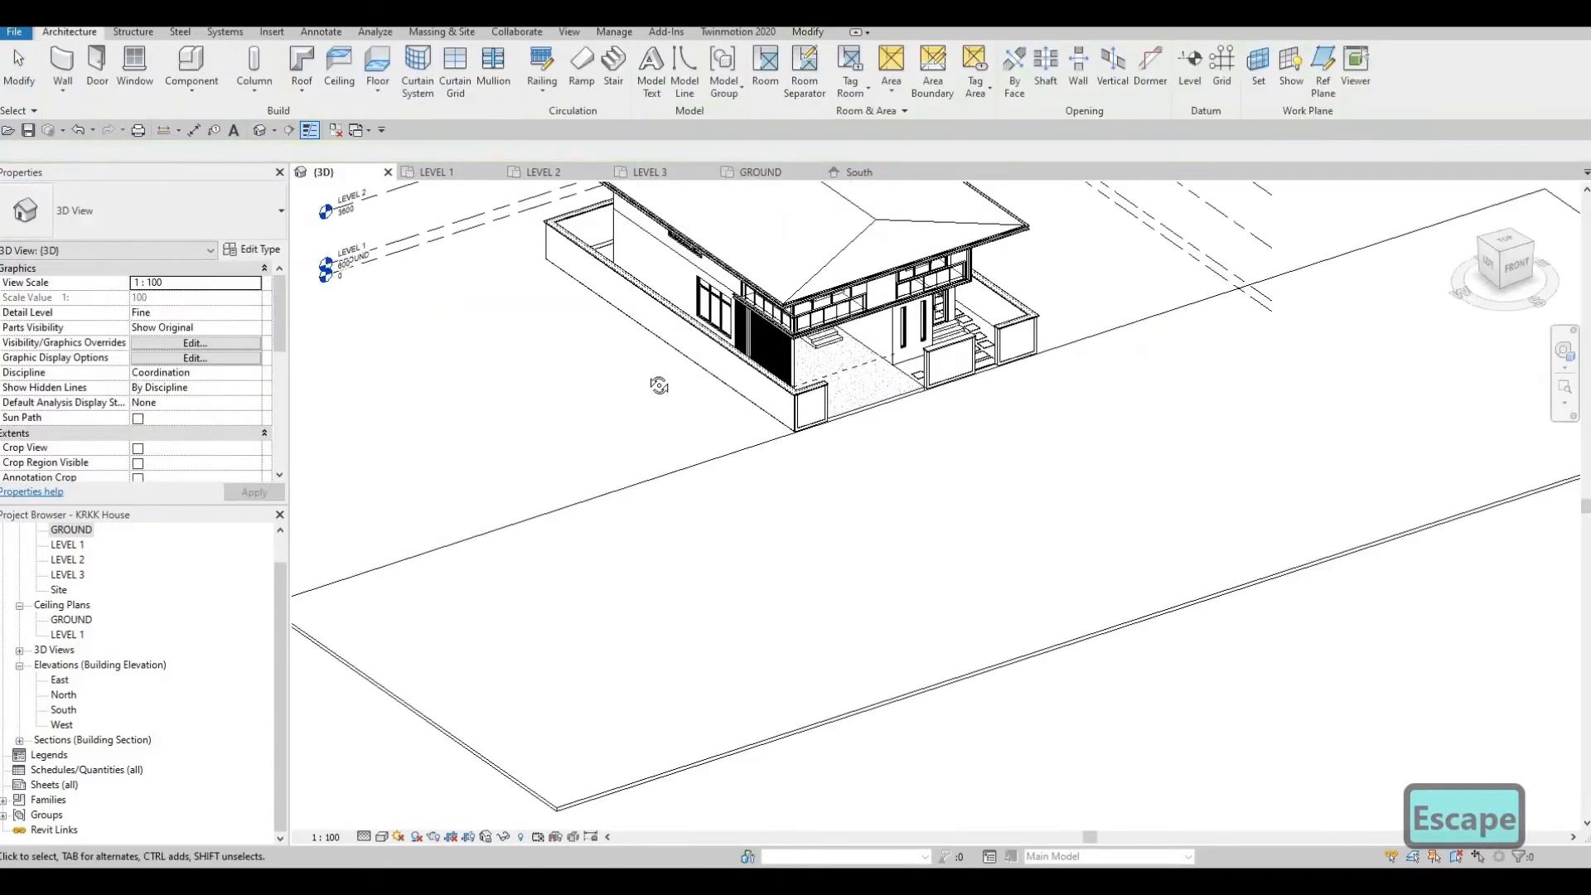
pyautogui.keyDown('shift'); pyautogui.moveTo(663, 376); pyautogui.dragTo(736, 414, button='middle'); pyautogui.keyUp('shift')
pyautogui.keyDown('shift'); pyautogui.moveTo(643, 398); pyautogui.dragTo(910, 362, button='middle'); pyautogui.keyUp('shift')
pyautogui.scroll(5, 880, 440)
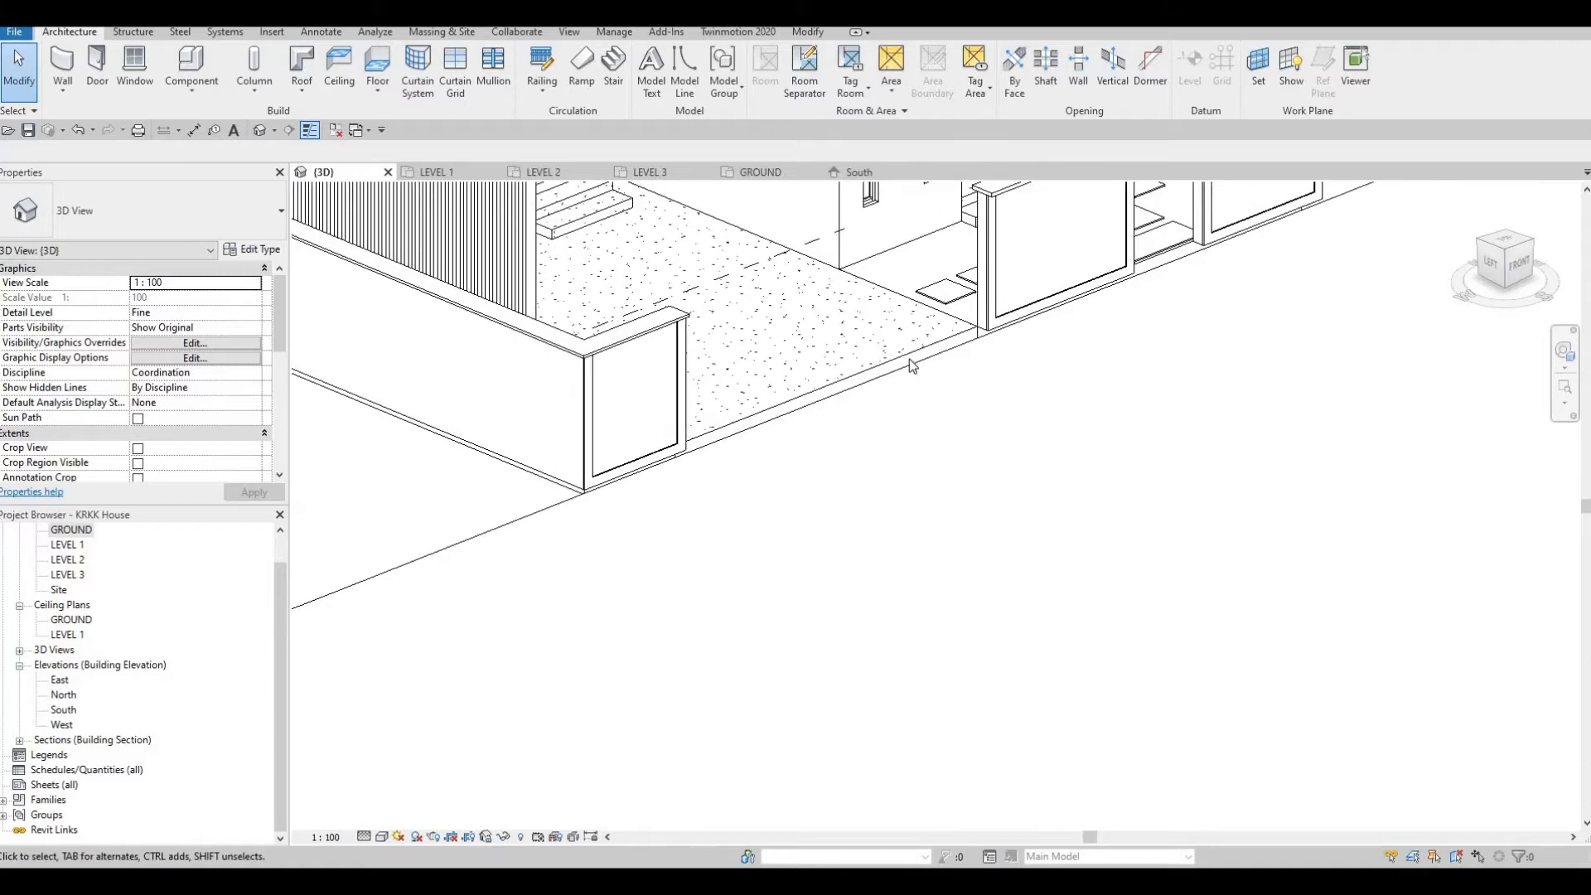
pyautogui.click(910, 361)
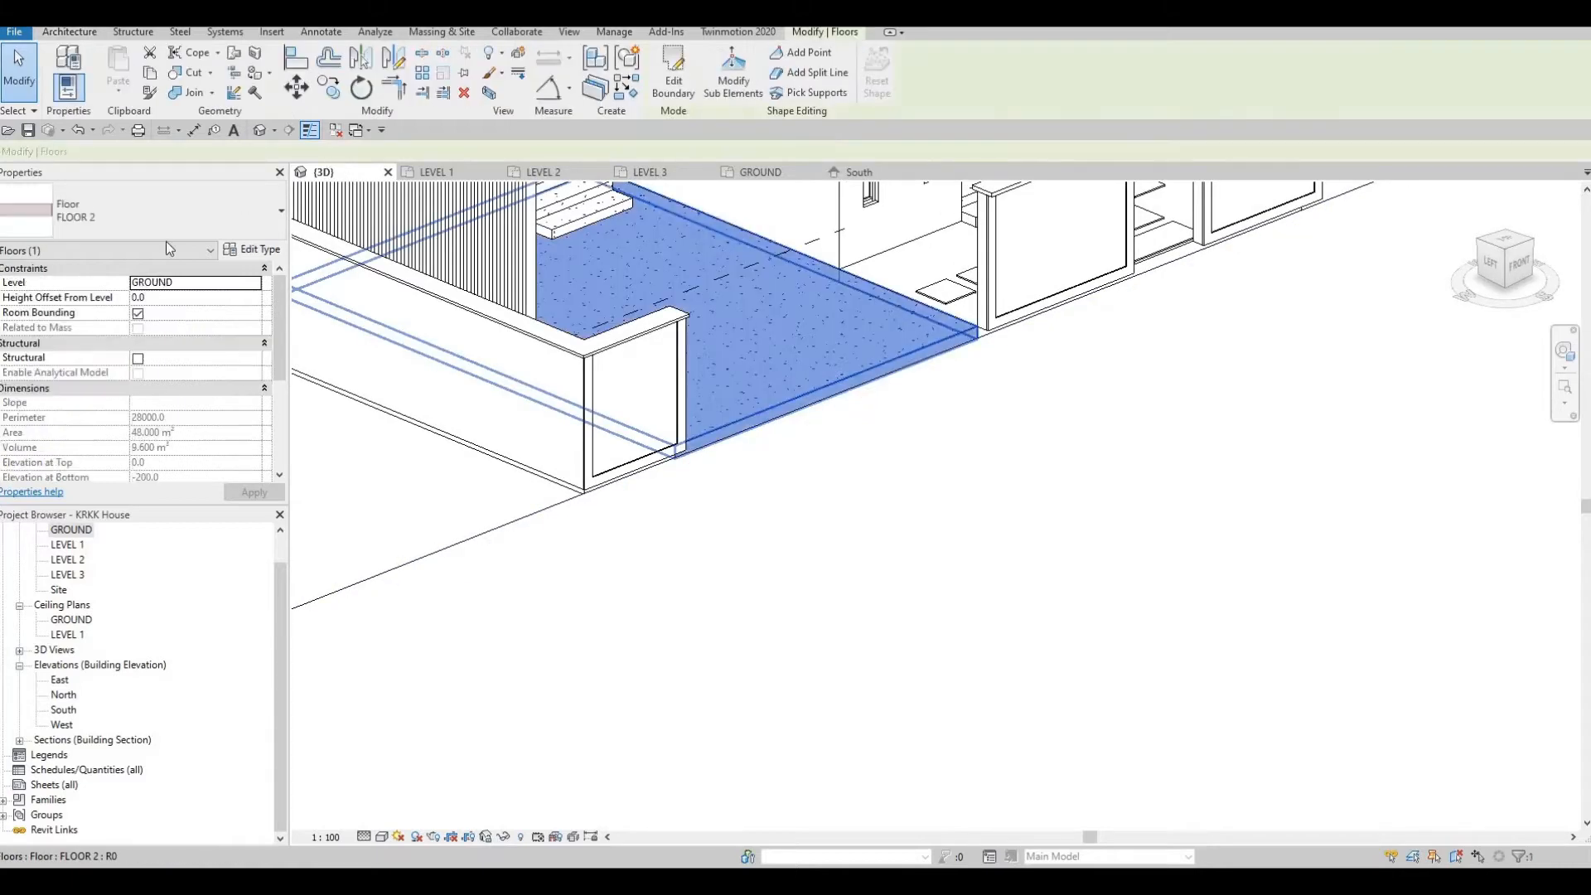
pyautogui.click(678, 90)
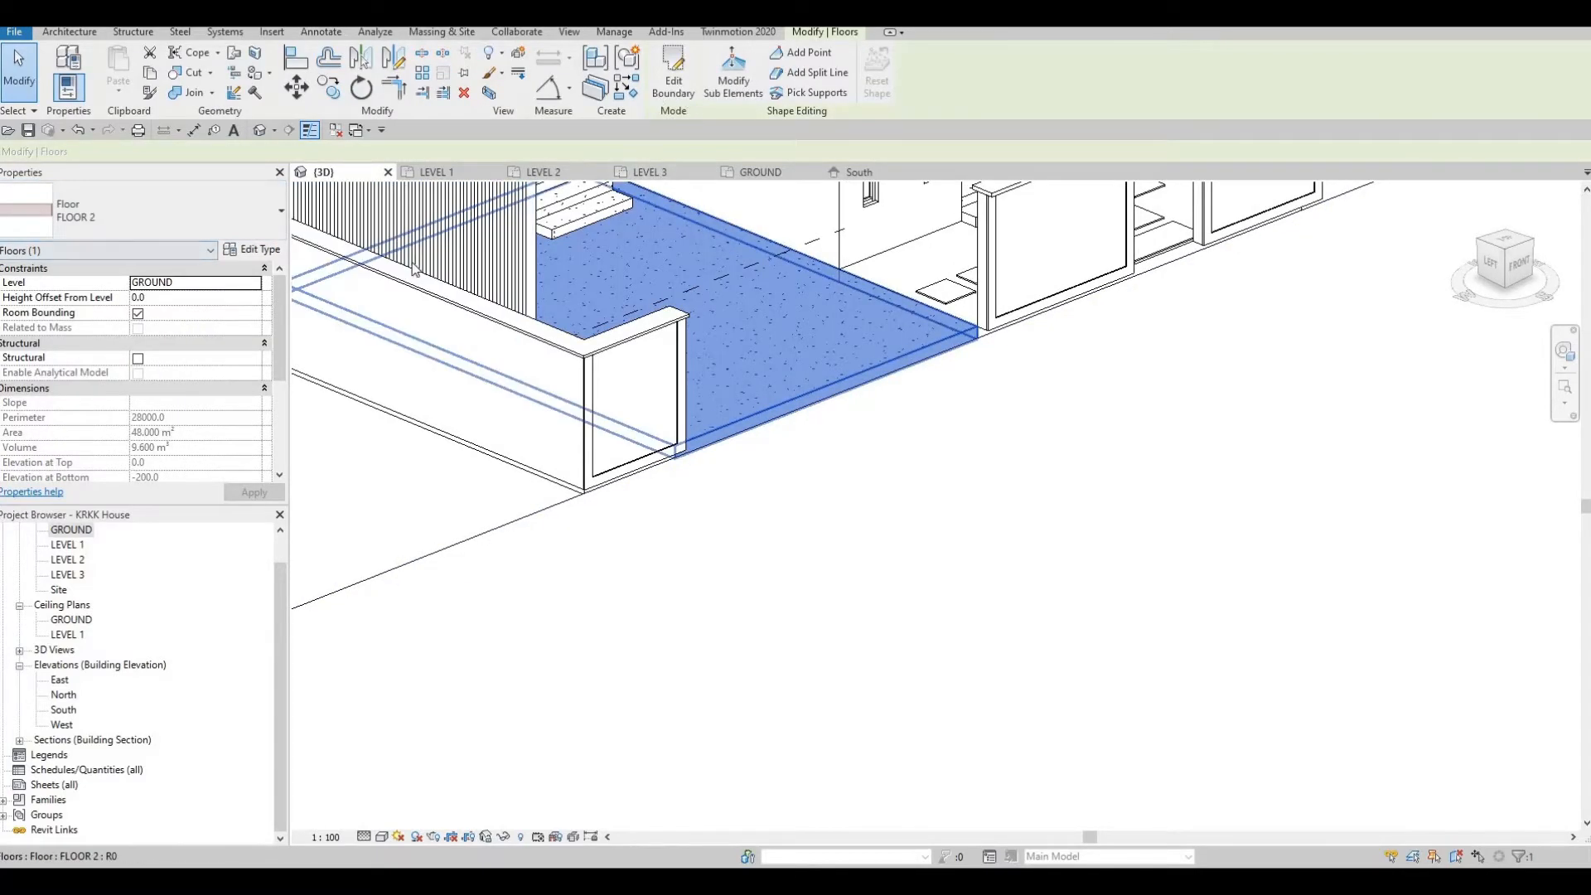
pyautogui.doubleClick(73, 531)
pyautogui.scroll(5, 839, 398)
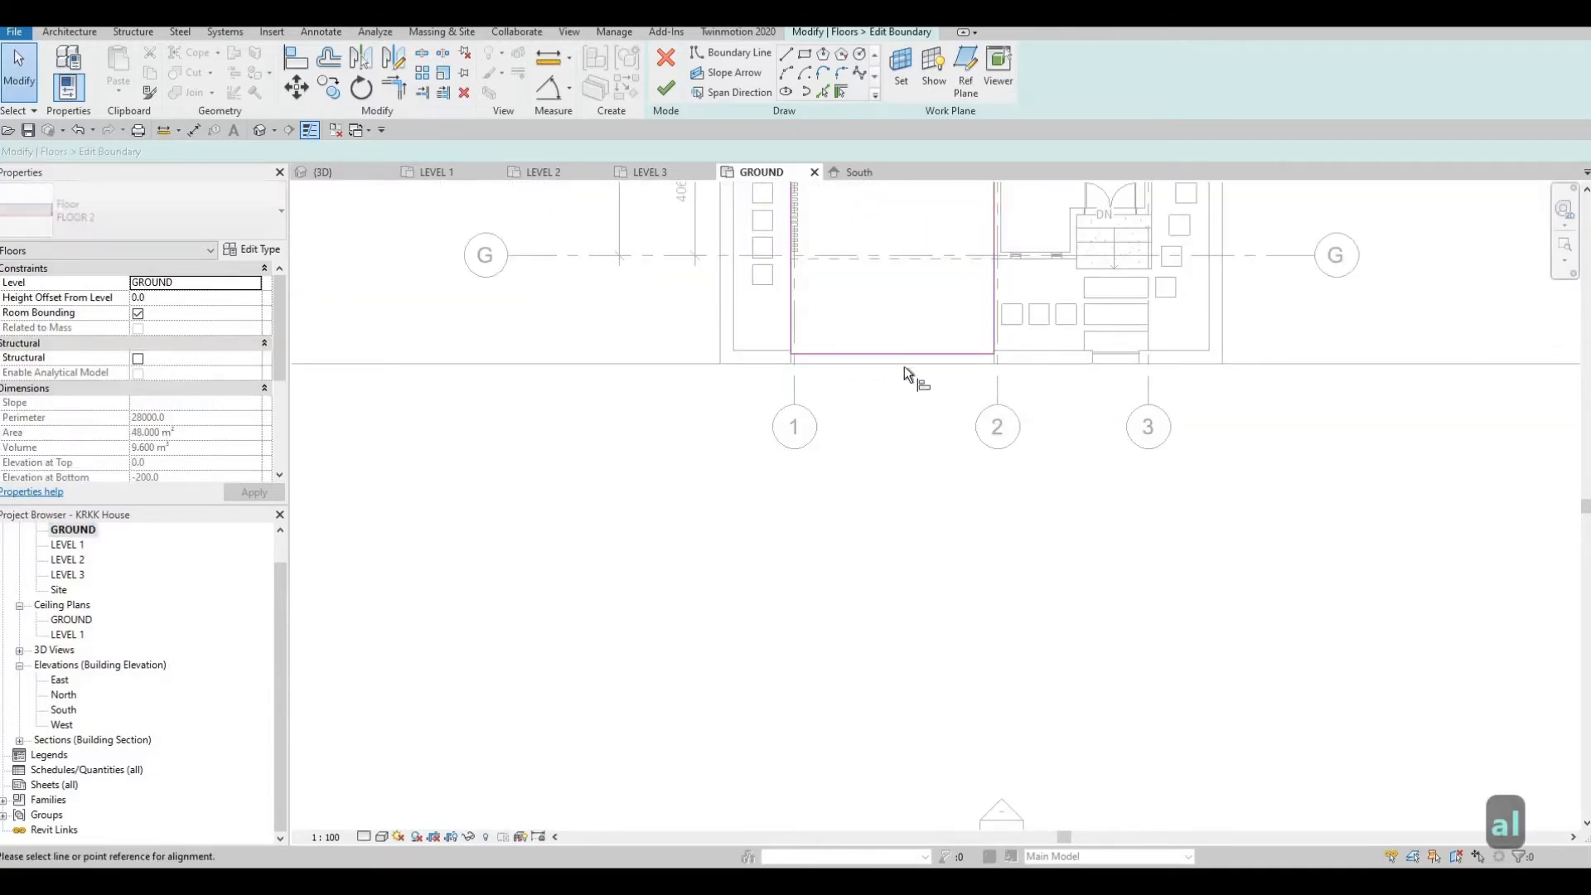
# Align the patterned floor's front boundary line with the edge of the new front floor and finish the boundary edit.
pyautogui.press('a')
pyautogui.press('l')
pyautogui.click(900, 362)
pyautogui.click(893, 354)
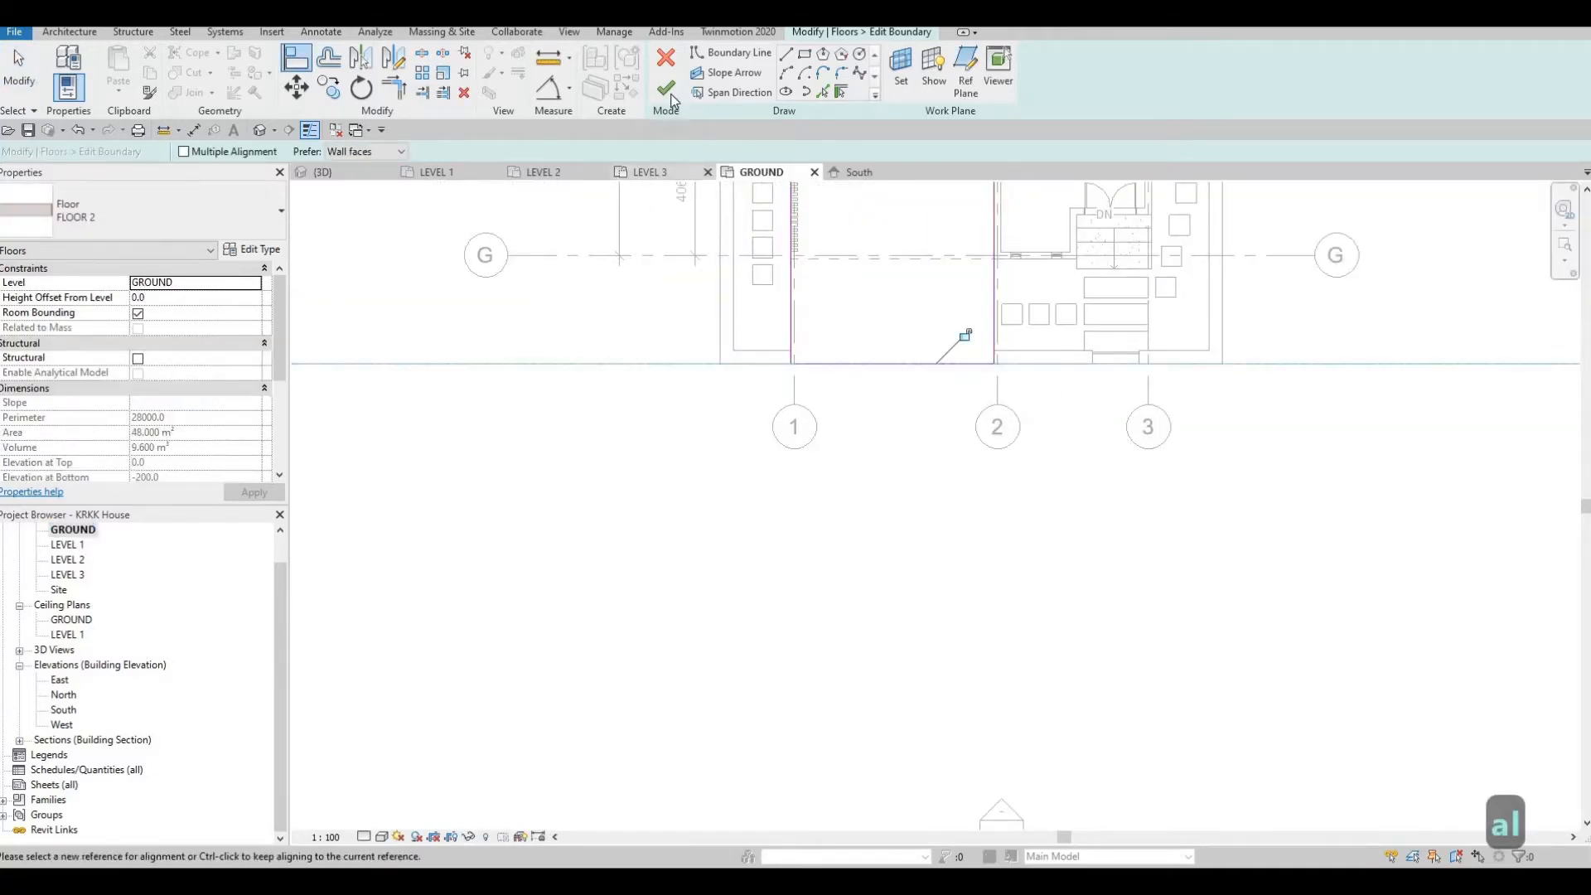
pyautogui.click(665, 87)
pyautogui.press('Escape')
pyautogui.press('Escape')
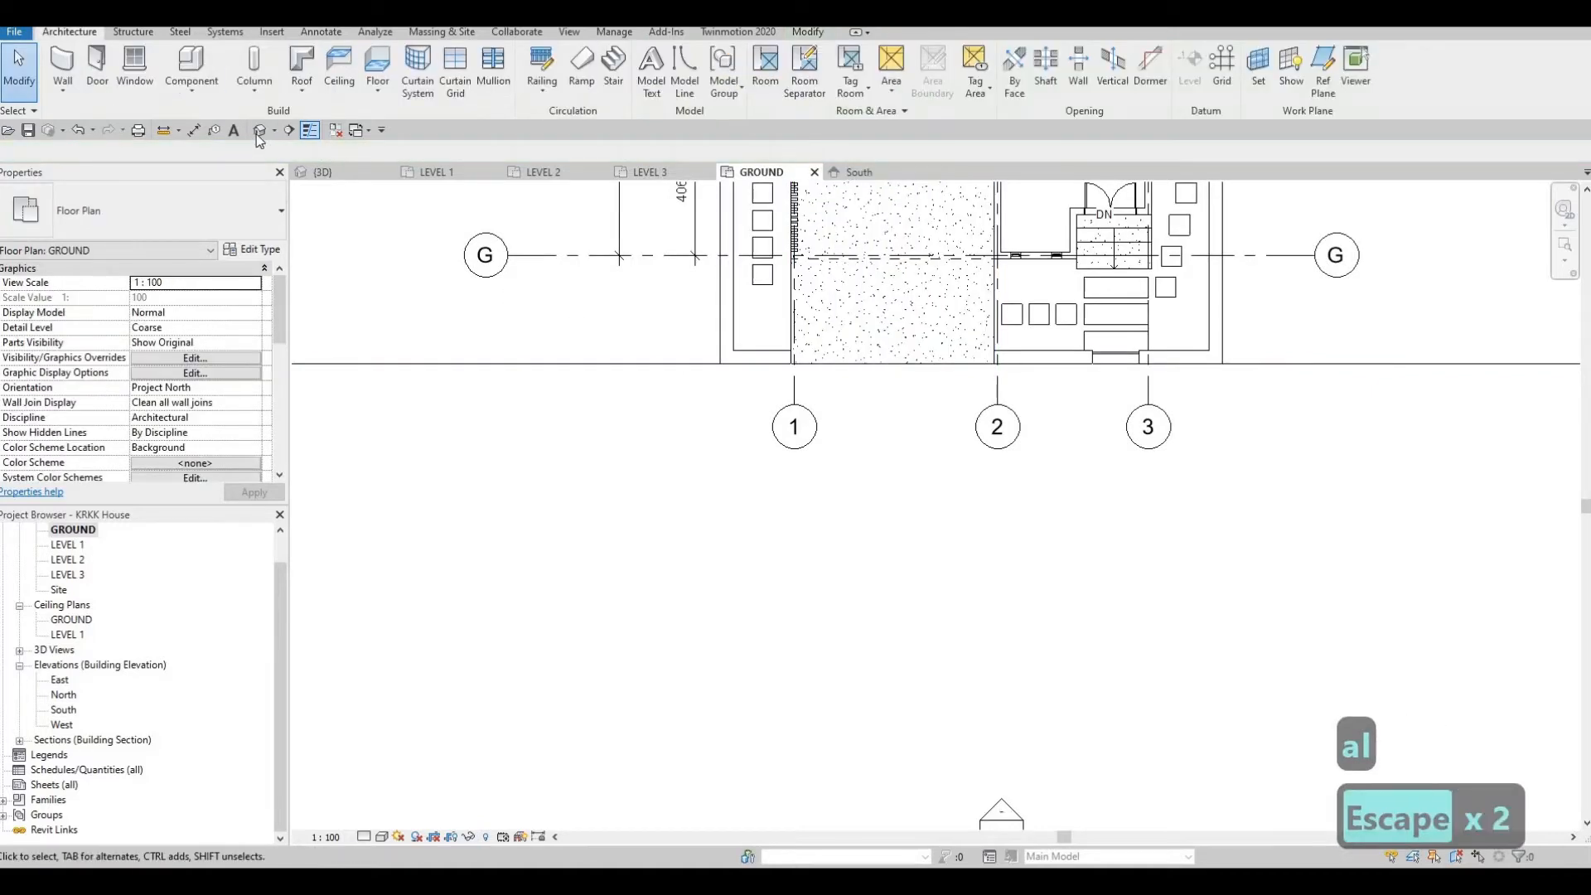
# Examine the house front in 3D and check the floor type of the side strip inside the boundary wall.
pyautogui.moveTo(777, 472)
pyautogui.keyDown('shift'); pyautogui.mouseDown(button='middle')
pyautogui.moveTo(708, 435)
pyautogui.moveTo(606, 424)
pyautogui.moveTo(578, 441)
pyautogui.moveTo(619, 448)
pyautogui.moveTo(618, 466)
pyautogui.moveTo(715, 472)
pyautogui.moveTo(769, 519)
pyautogui.moveTo(983, 527)
pyautogui.moveTo(972, 476)
pyautogui.moveTo(845, 472)
pyautogui.moveTo(880, 483)
pyautogui.moveTo(871, 500)
pyautogui.moveTo(1052, 489)
pyautogui.mouseUp(button='middle'); pyautogui.keyUp('shift')
pyautogui.scroll(-2, 1058, 512)
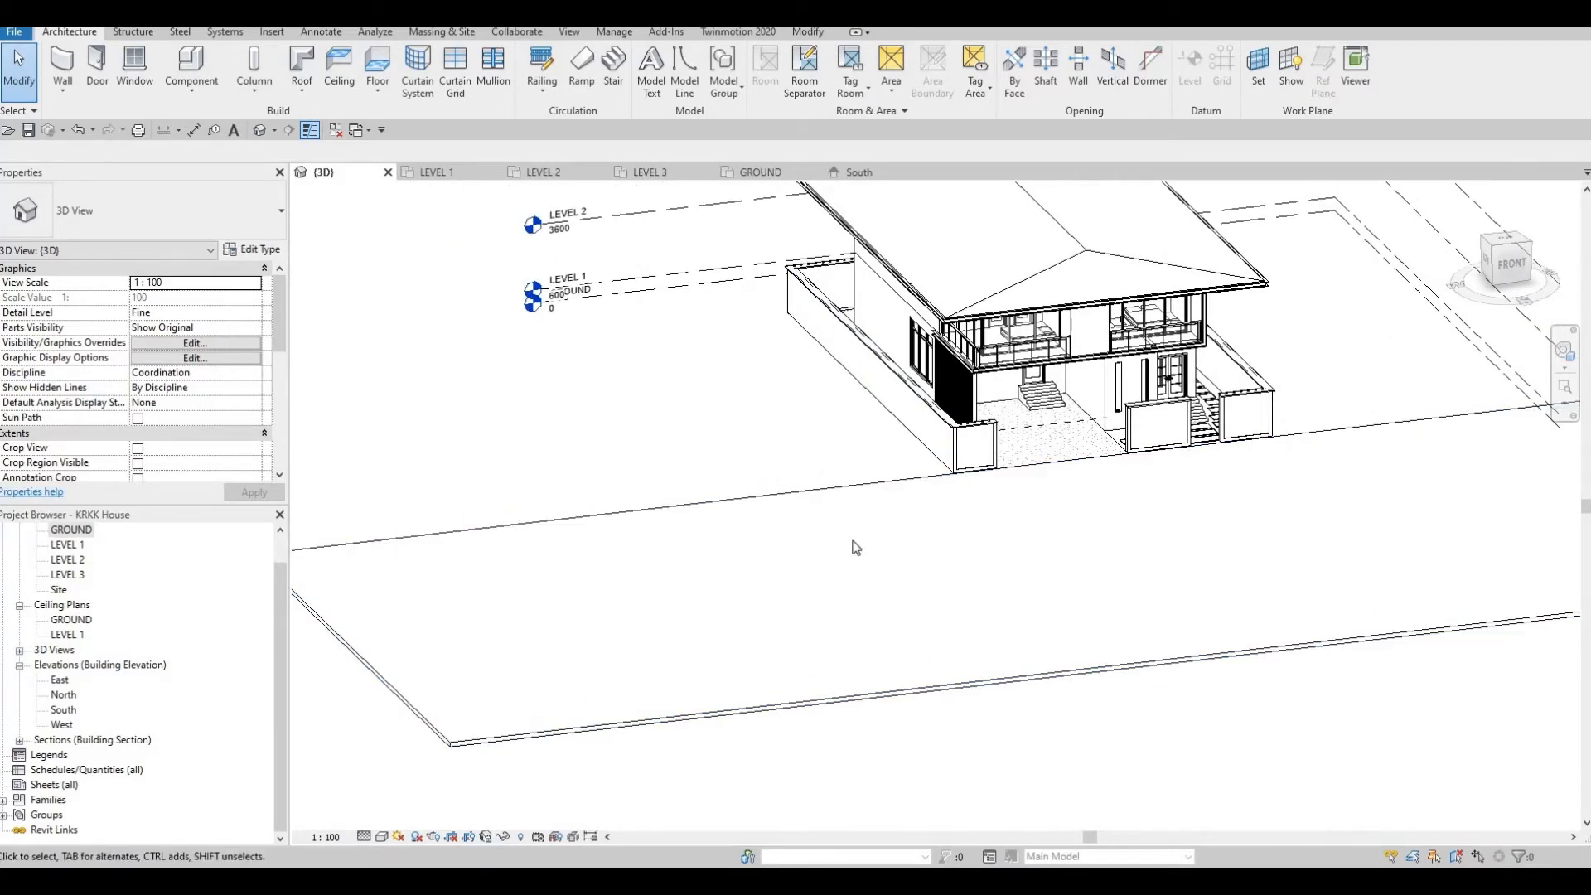
pyautogui.scroll(6, 856, 548)
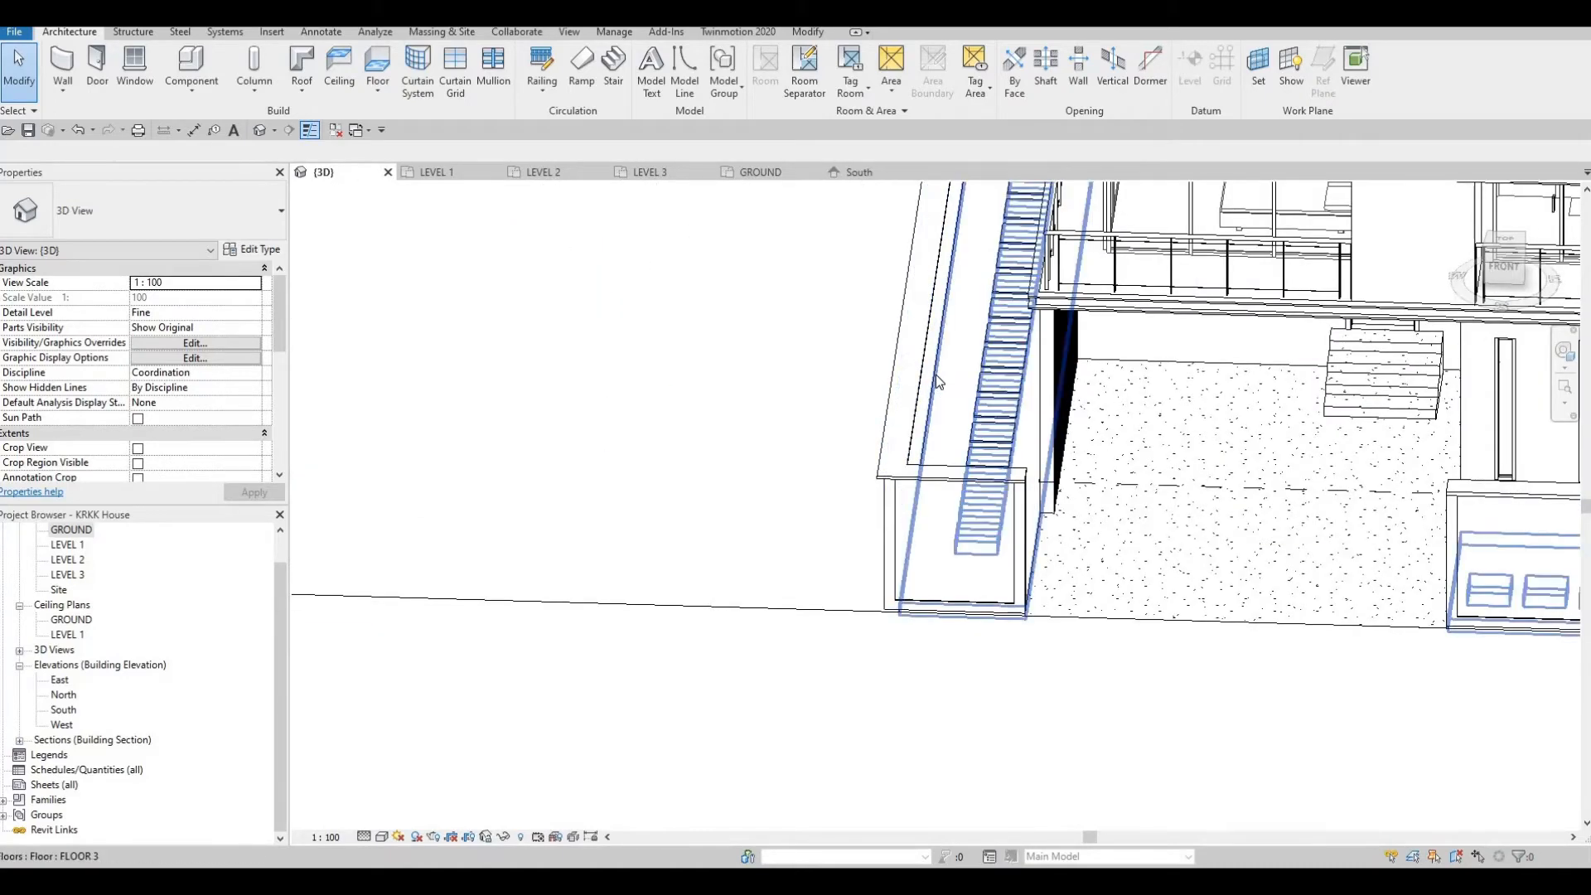
pyautogui.click(936, 380)
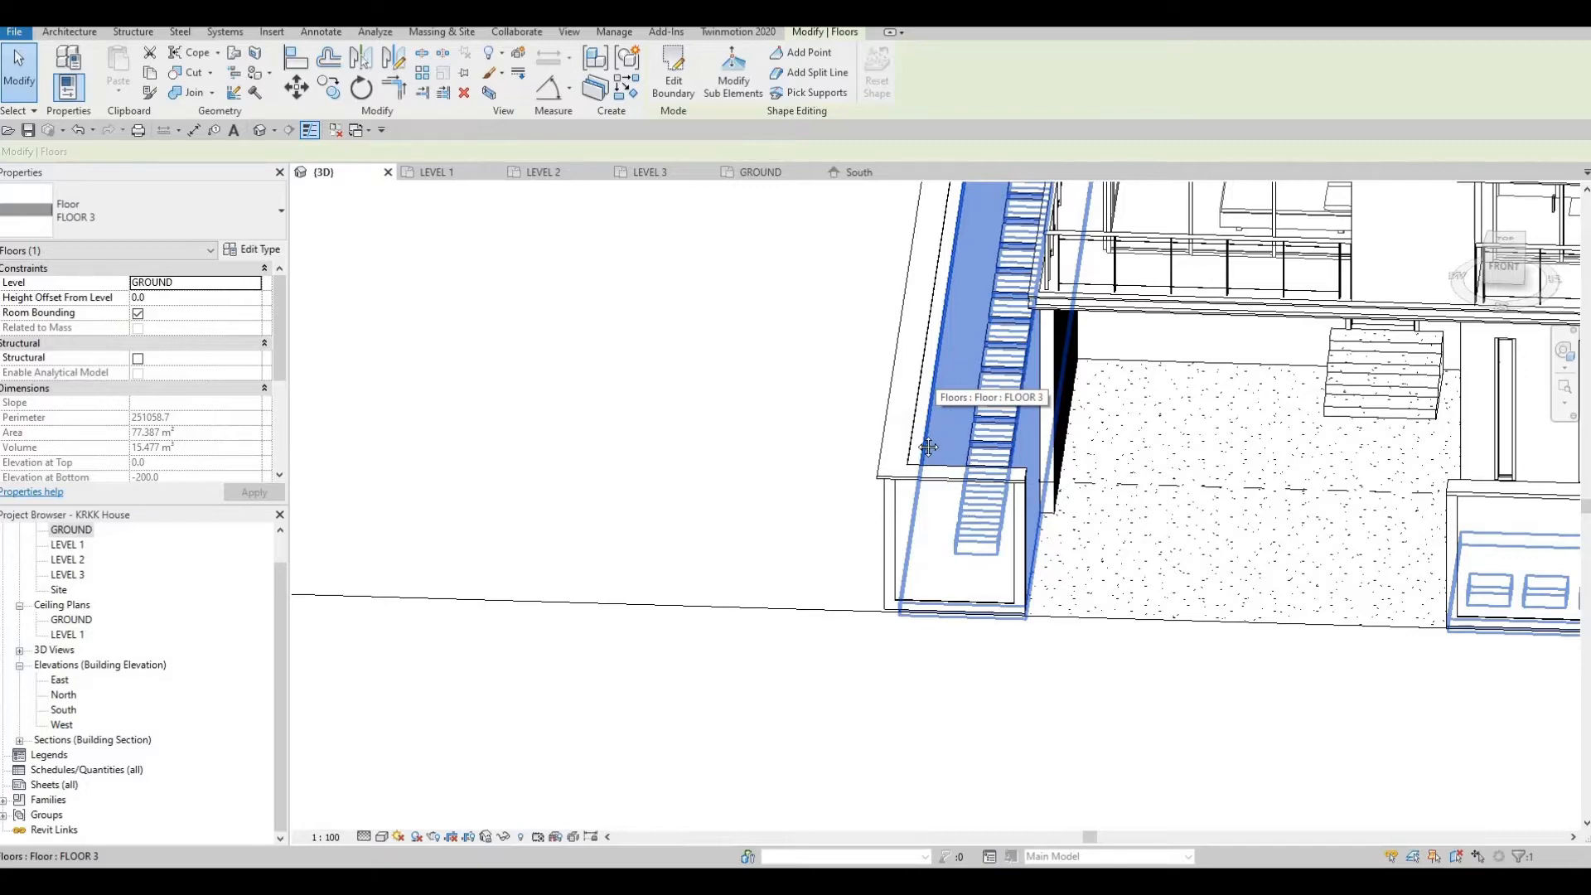
pyautogui.scroll(-4, 845, 519)
pyautogui.press('Escape')
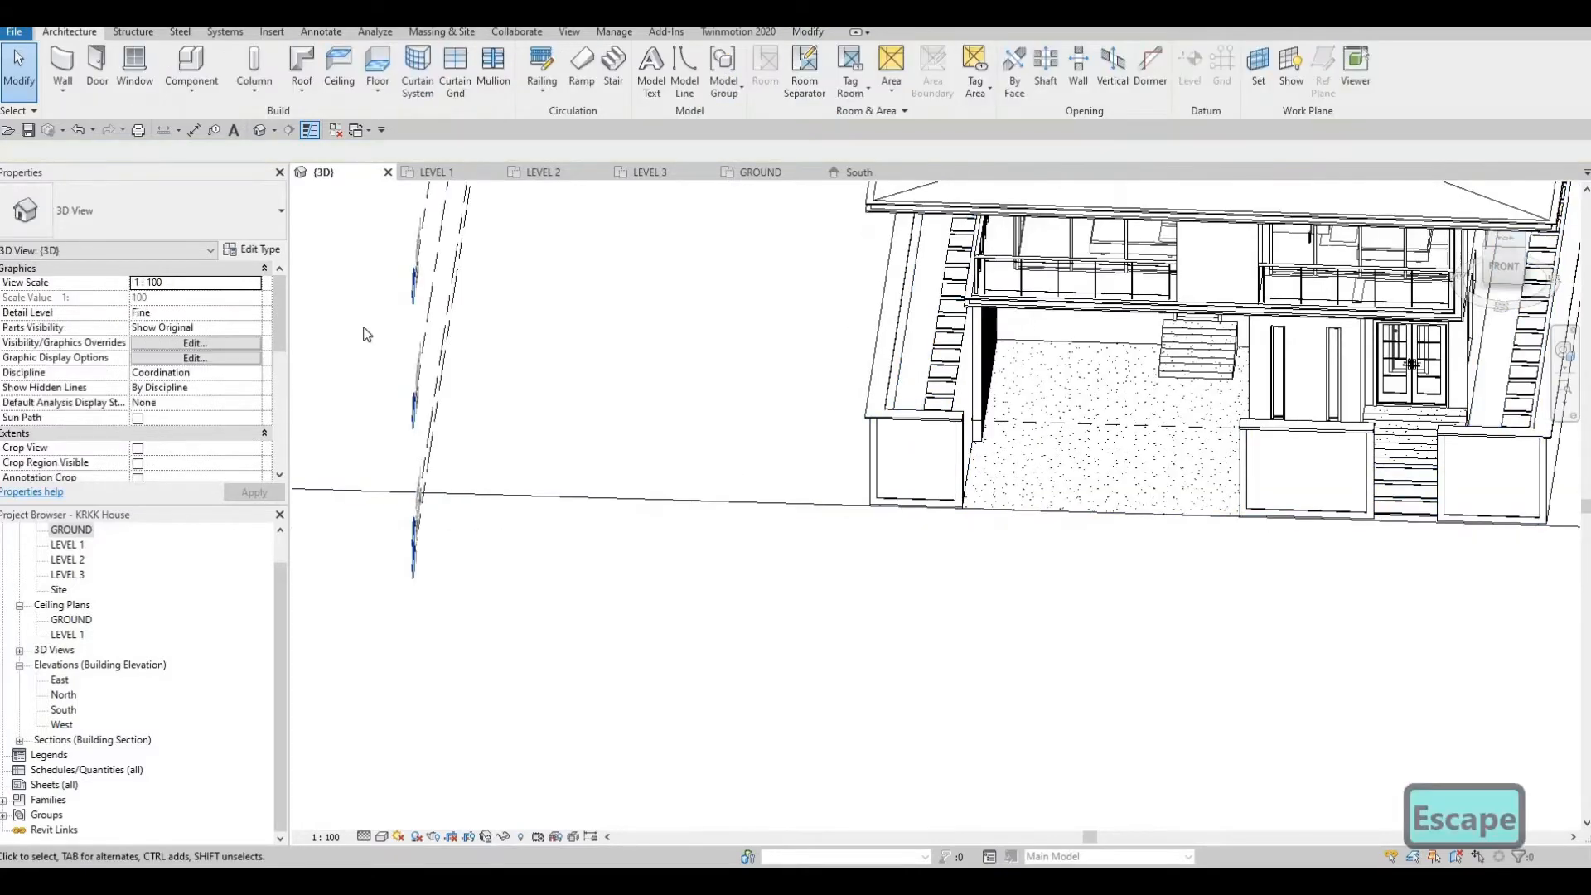
# Start a new floor sketch in the GROUND plan with the floor type FLOOR 3.
pyautogui.doubleClick(71, 535)
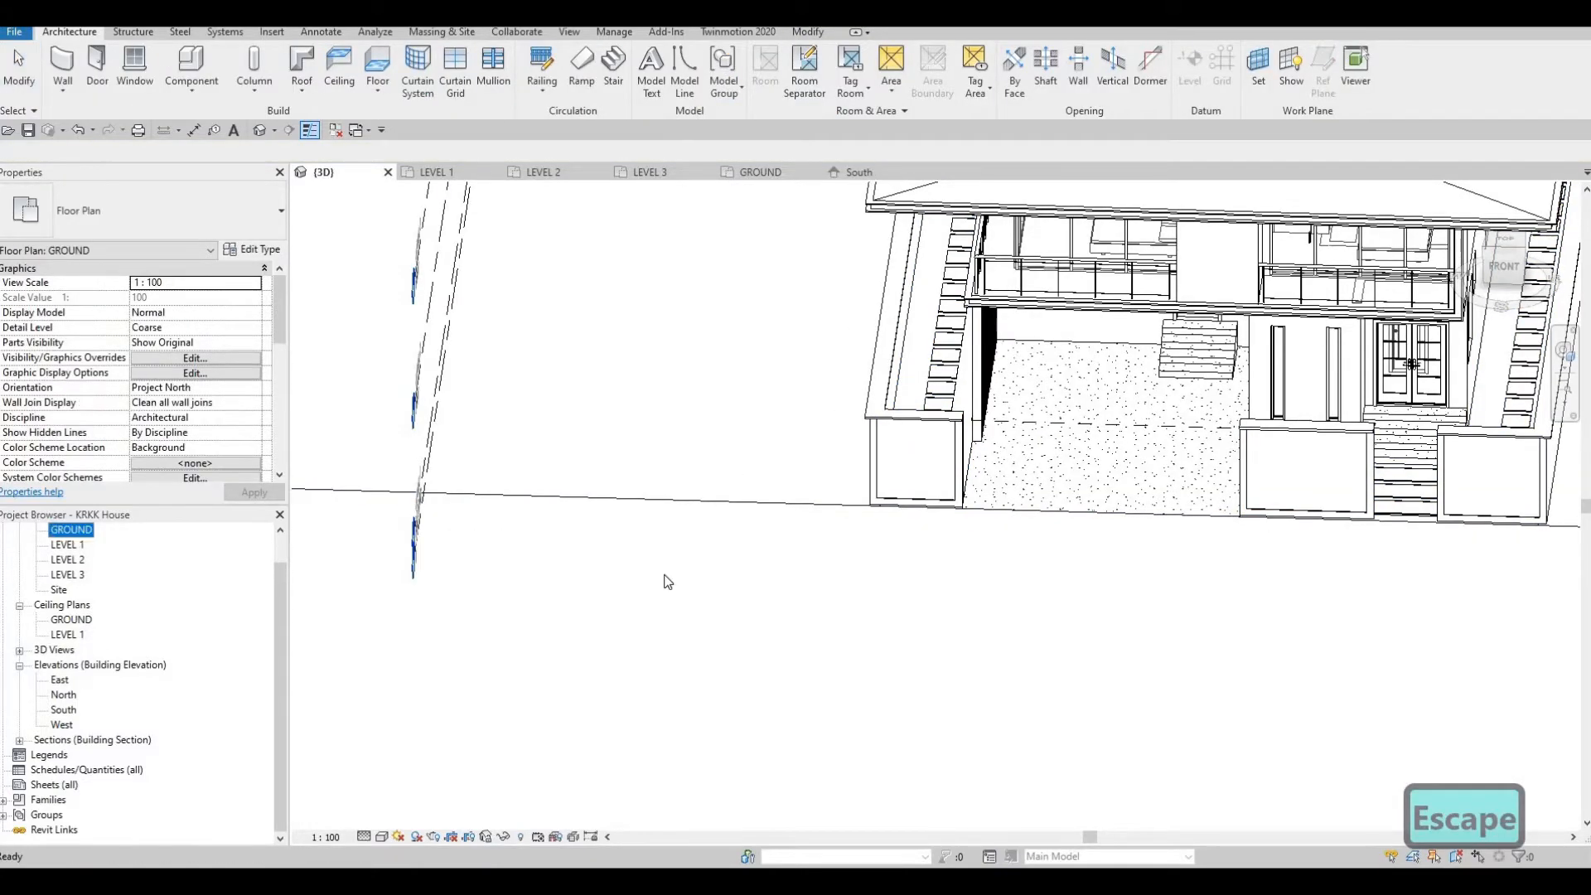
pyautogui.click(383, 70)
pyautogui.click(158, 214)
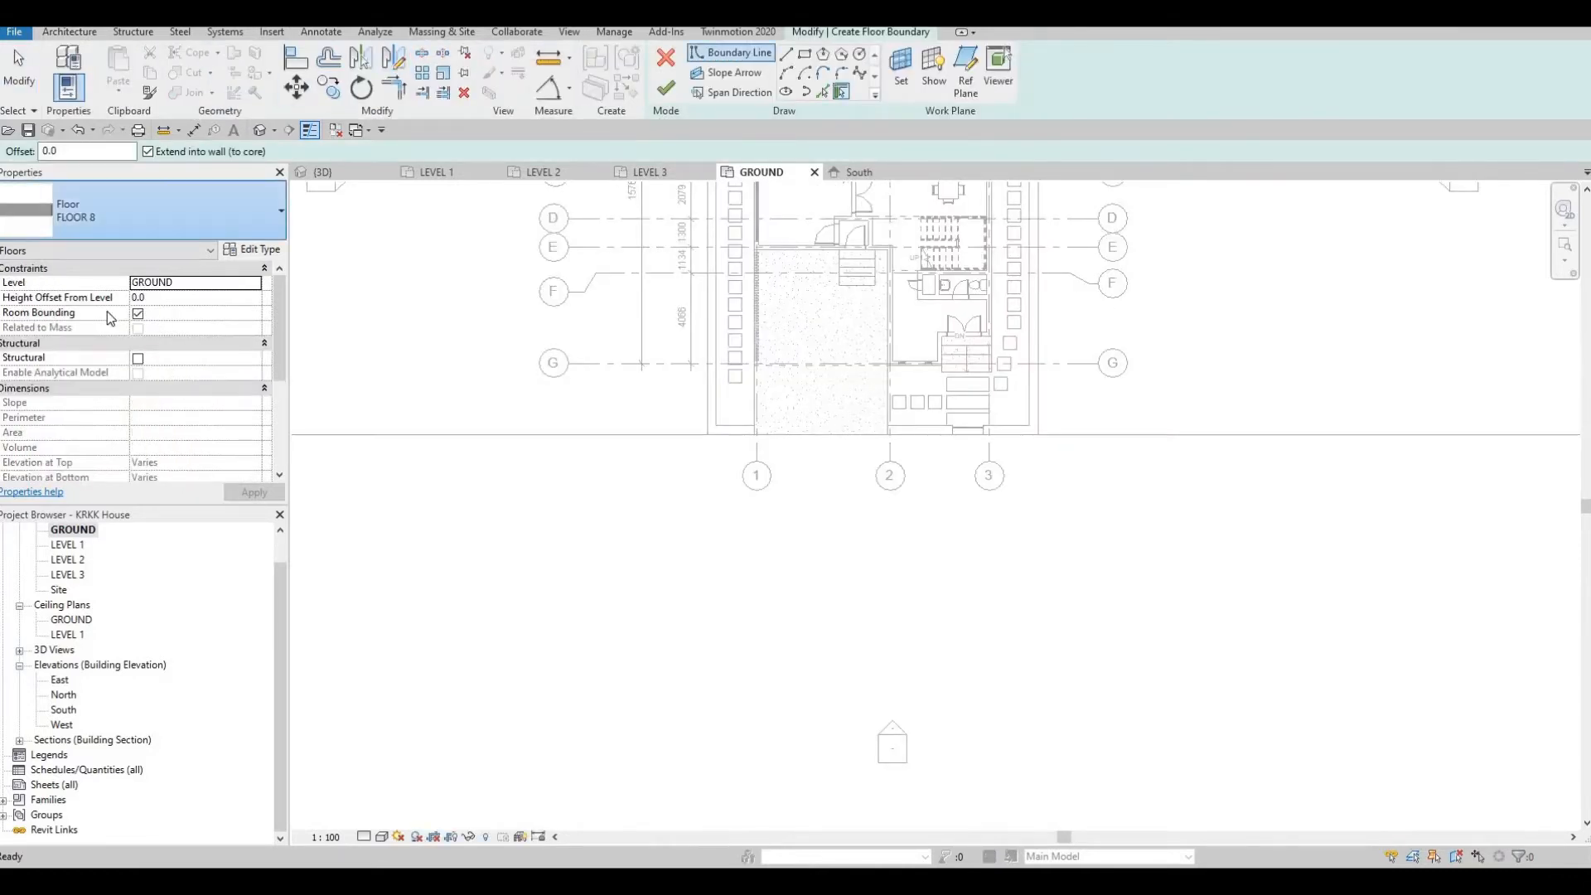
pyautogui.scroll(3, 91, 325)
pyautogui.click(73, 352)
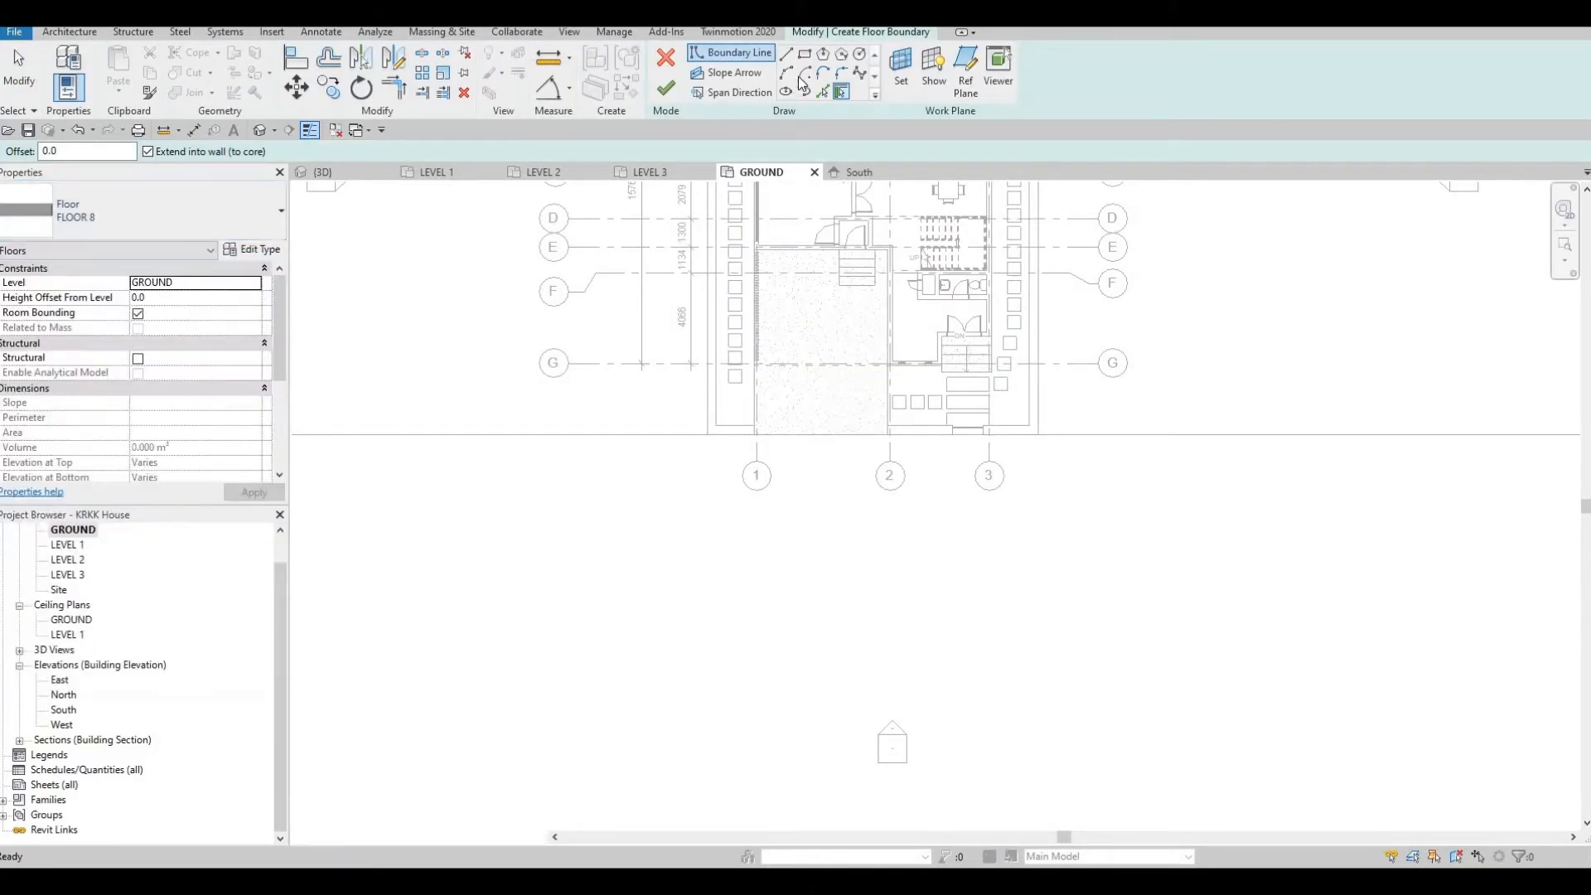
# Sketch a boundary rectangle about 32 m by 20.8 m to the left of the house, starting at the front wall's outer left corner.
pyautogui.click(707, 435)
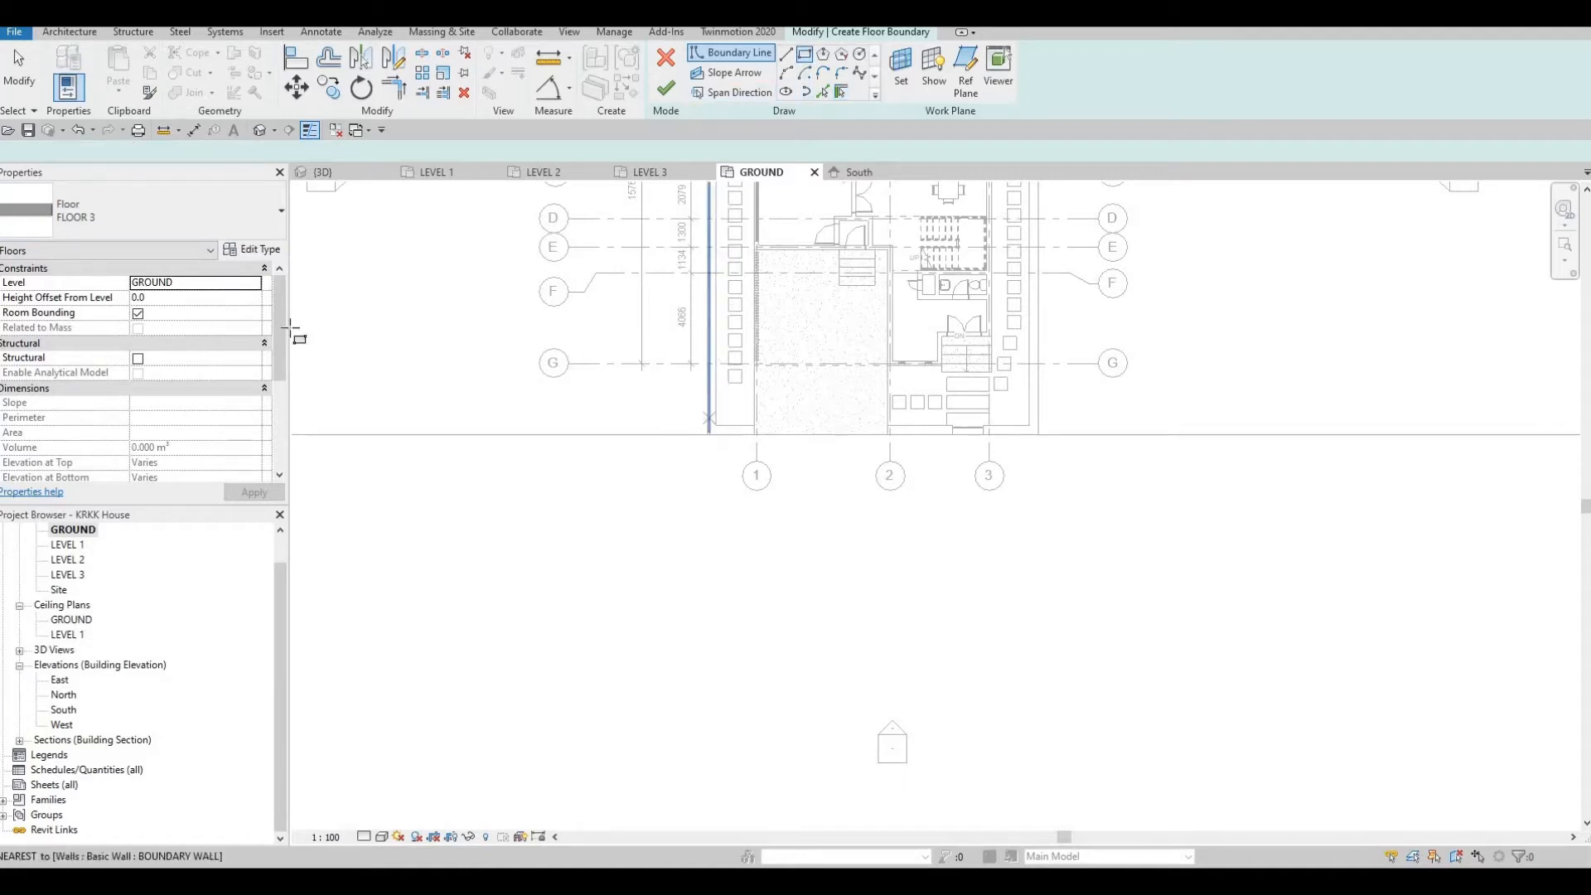
pyautogui.moveTo(206, 333)
pyautogui.mouseDown(button='middle')
pyautogui.moveTo(809, 523)
pyautogui.moveTo(735, 441)
pyautogui.moveTo(1036, 585)
pyautogui.mouseUp(button='middle')
pyautogui.scroll(-1, 862, 518)
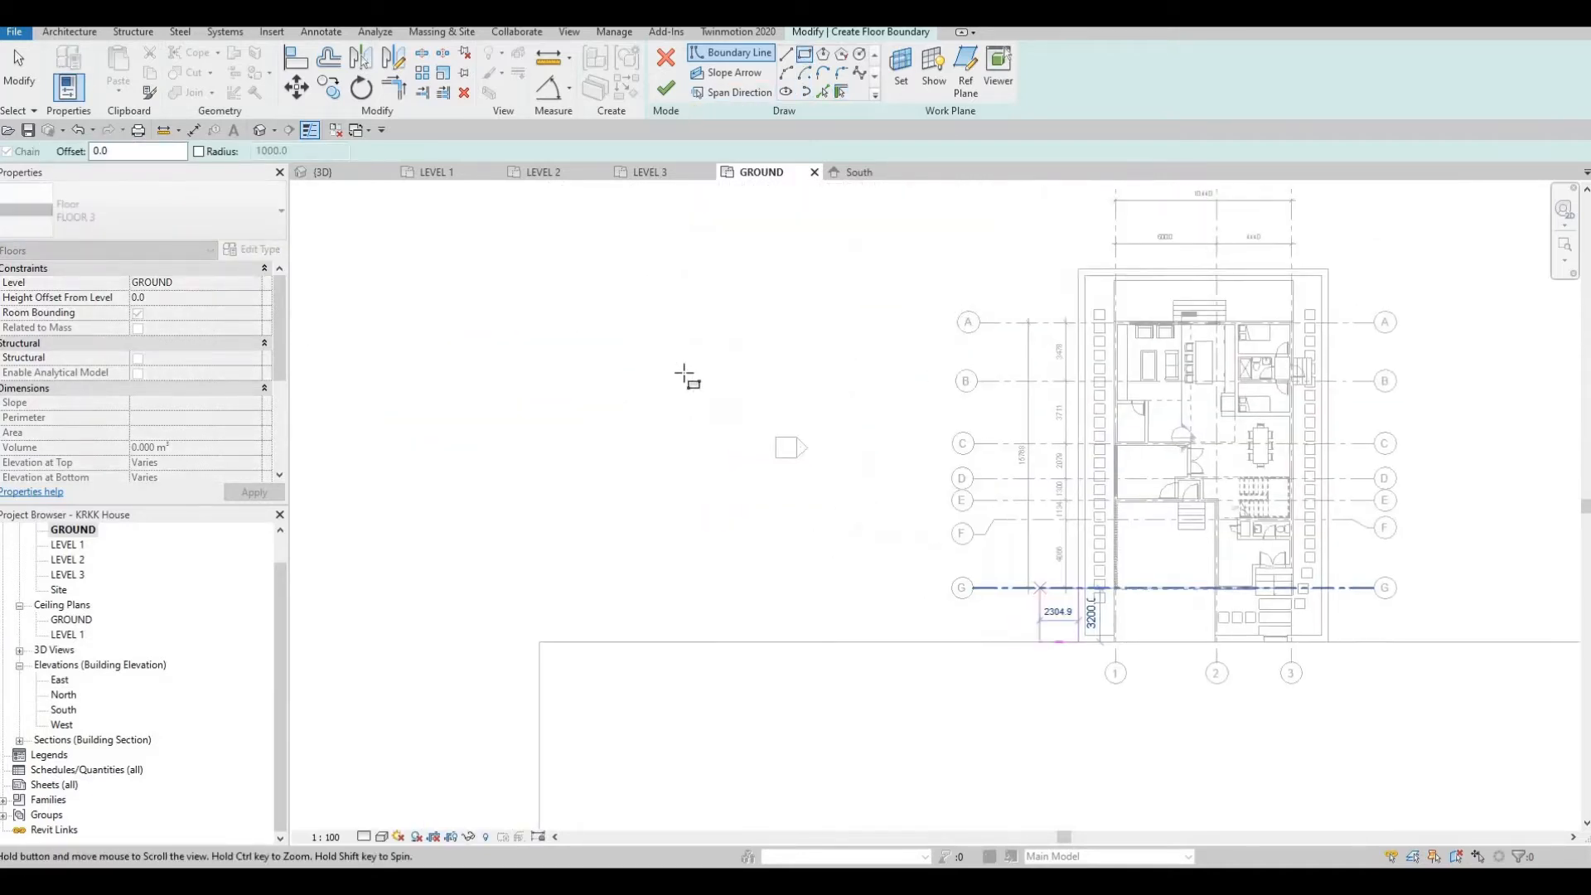
pyautogui.scroll(-1, 1125, 605)
pyautogui.click(682, 367)
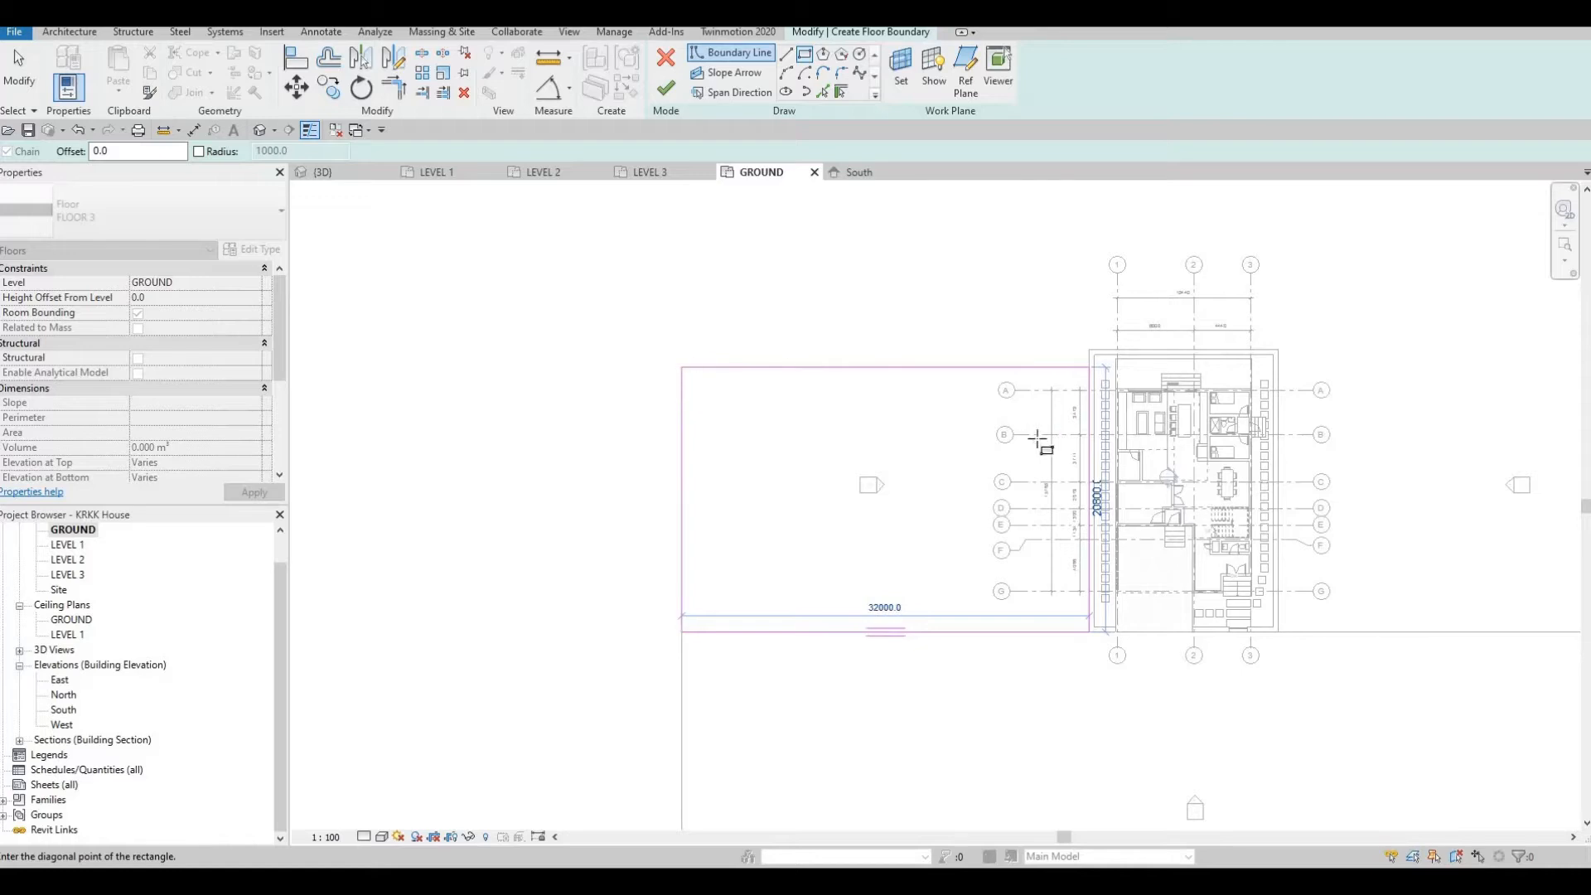
pyautogui.press('Escape')
# Sketch a second boundary rectangle about 30.6 m wide to the right of the house, ending flush with the front floor's outer side edge.
pyautogui.moveTo(1296, 625); pyautogui.dragTo(929, 526, button='middle')
pyautogui.click(918, 530)
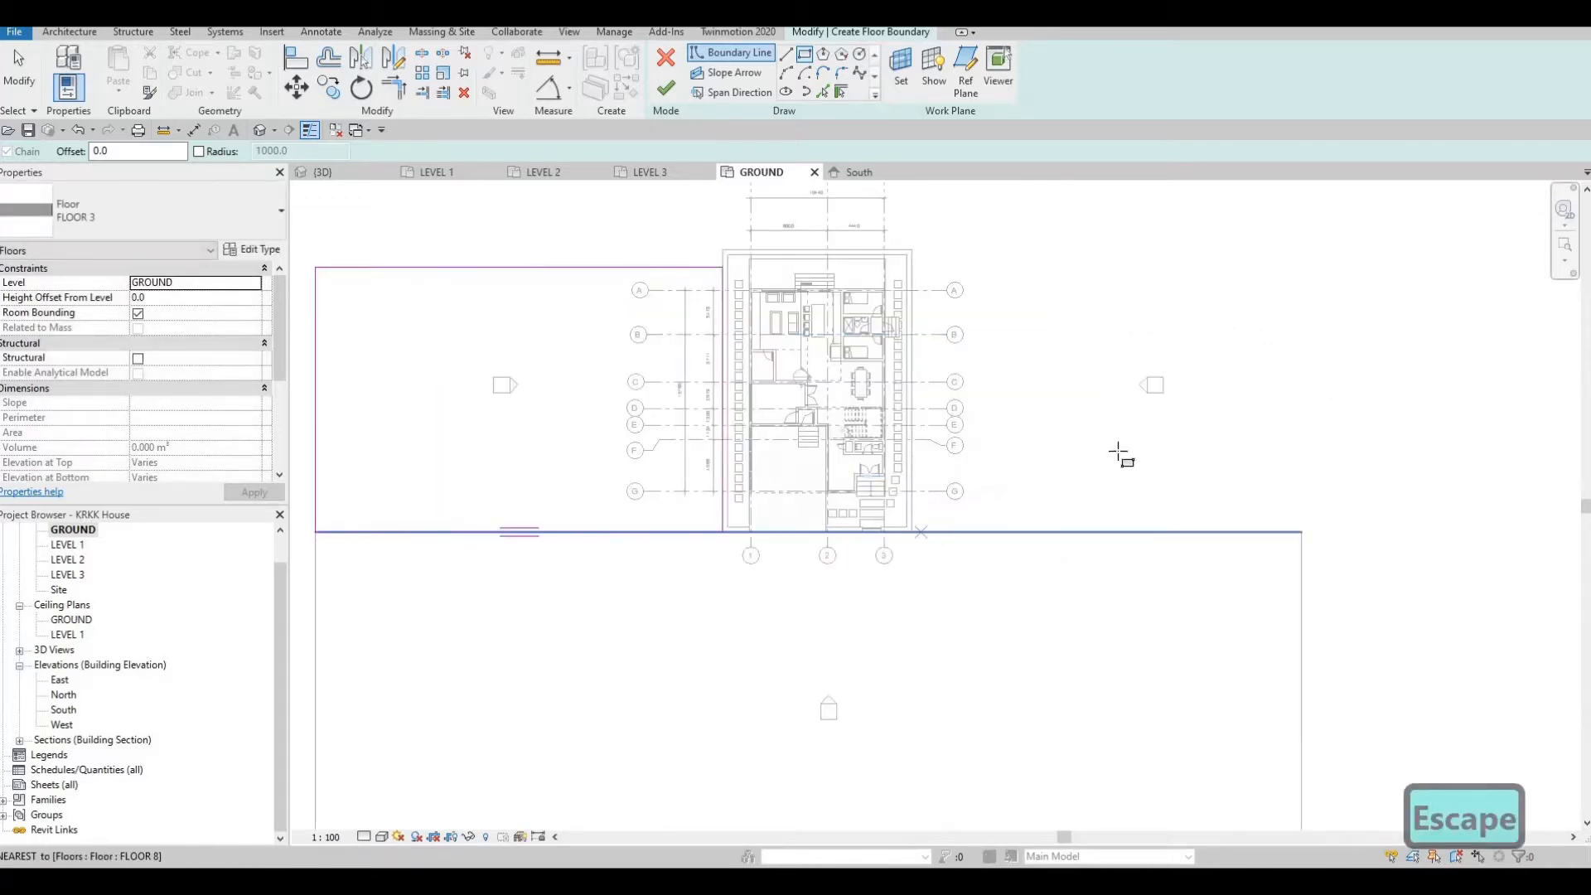
pyautogui.click(1301, 212)
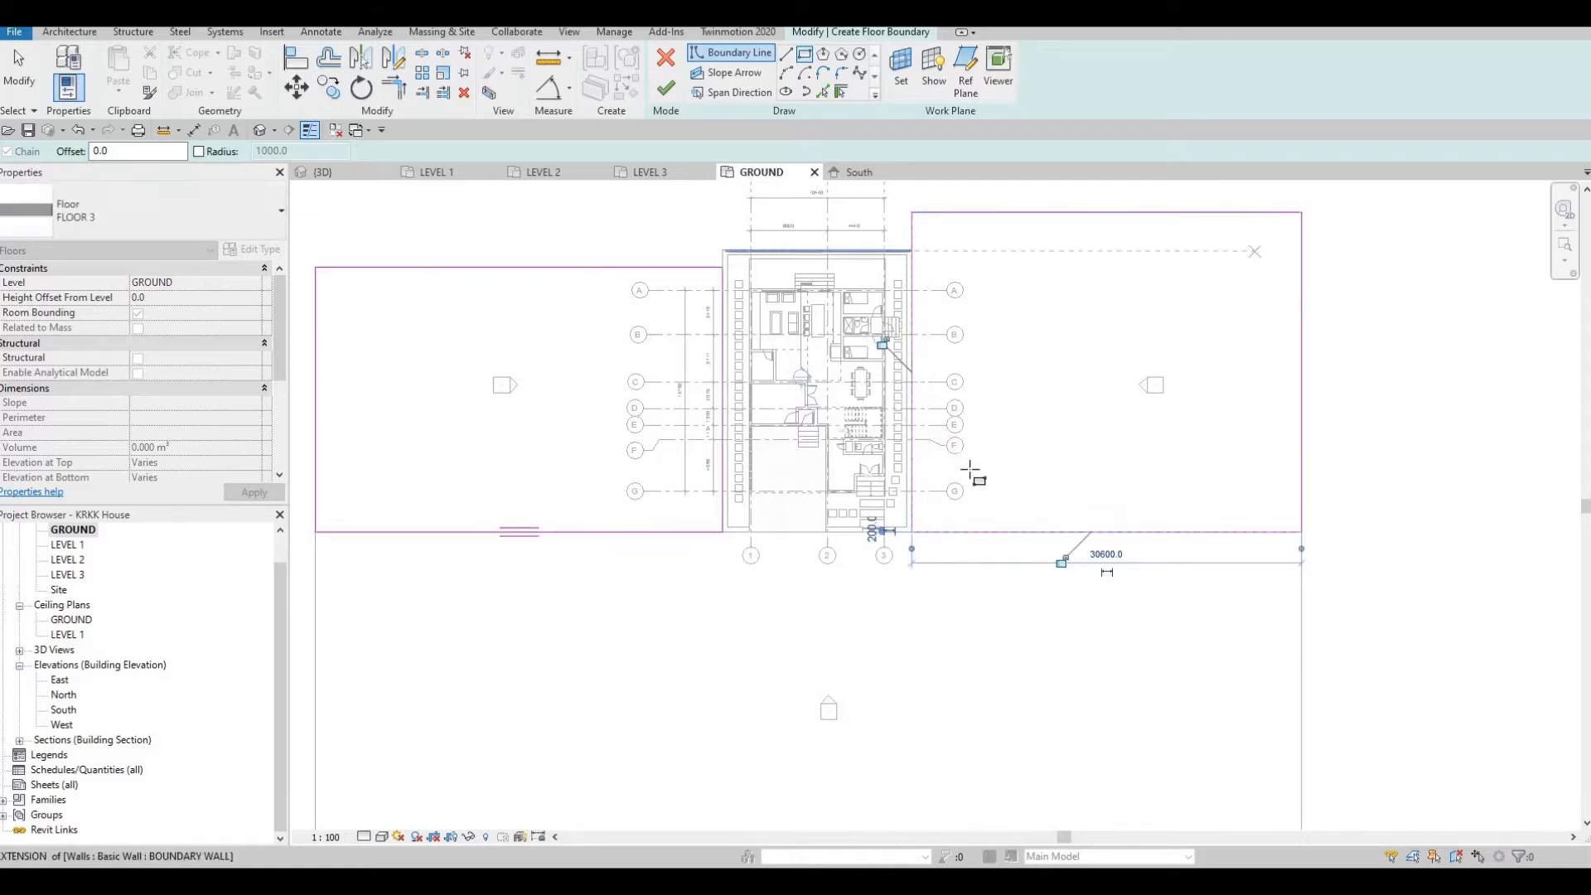
pyautogui.press('Escape')
# Draw a floor boundary line along the rear boundary wall's outer face, from its right corner to its left corner.
pyautogui.moveTo(967, 468); pyautogui.dragTo(972, 492, button='middle')
pyautogui.moveTo(754, 191); pyautogui.dragTo(835, 262, button='middle')
pyautogui.press('Escape')
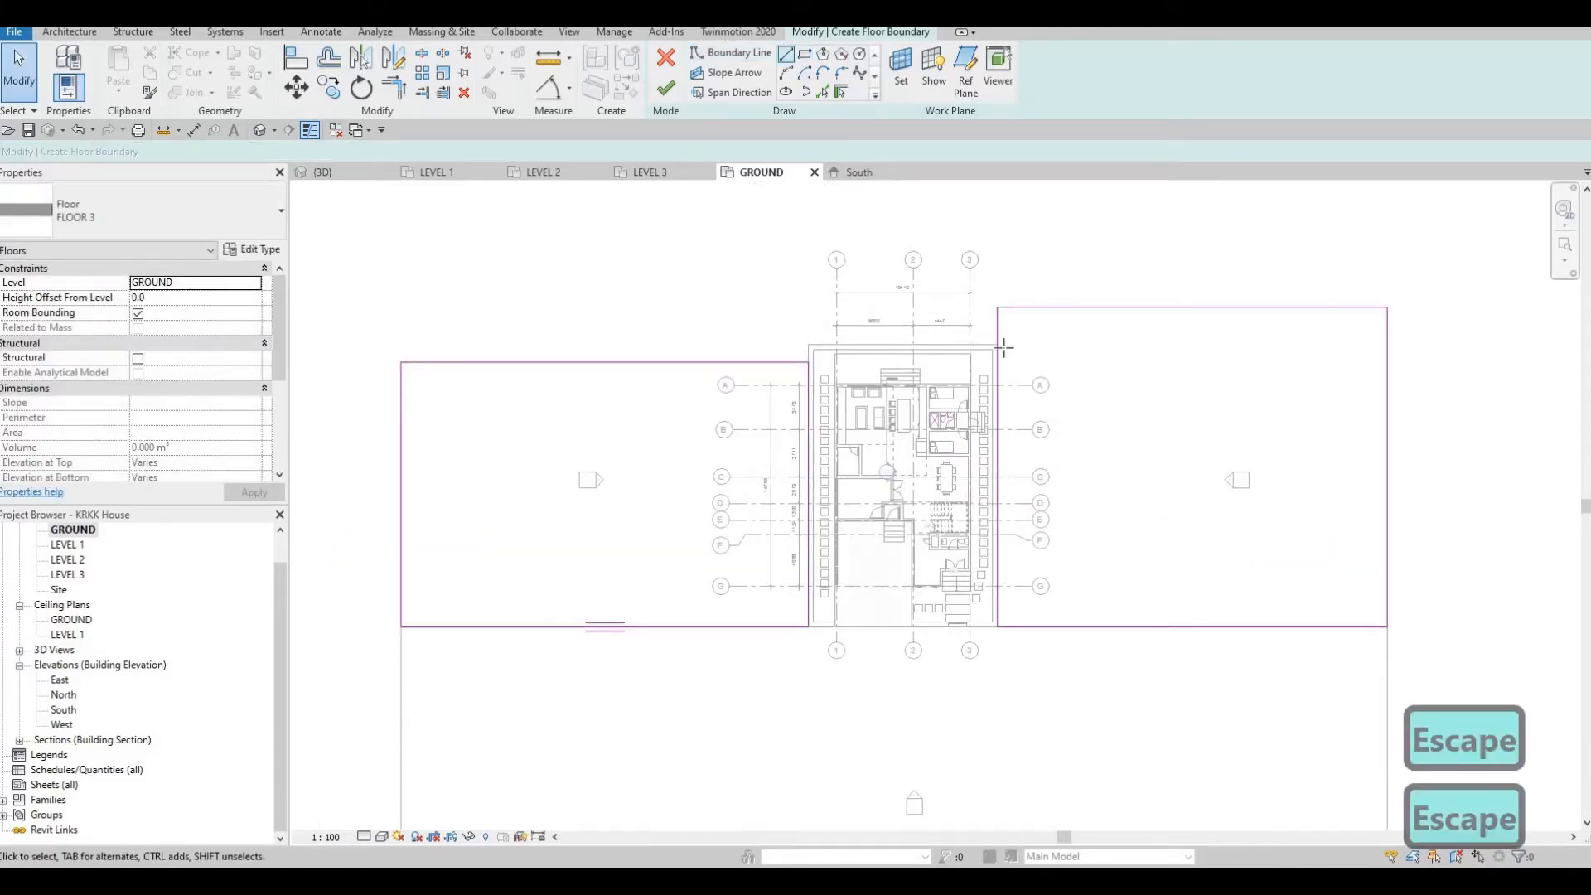
pyautogui.scroll(3, 1004, 347)
pyautogui.moveTo(1003, 347); pyautogui.dragTo(1079, 391, button='middle')
pyautogui.click(1065, 388)
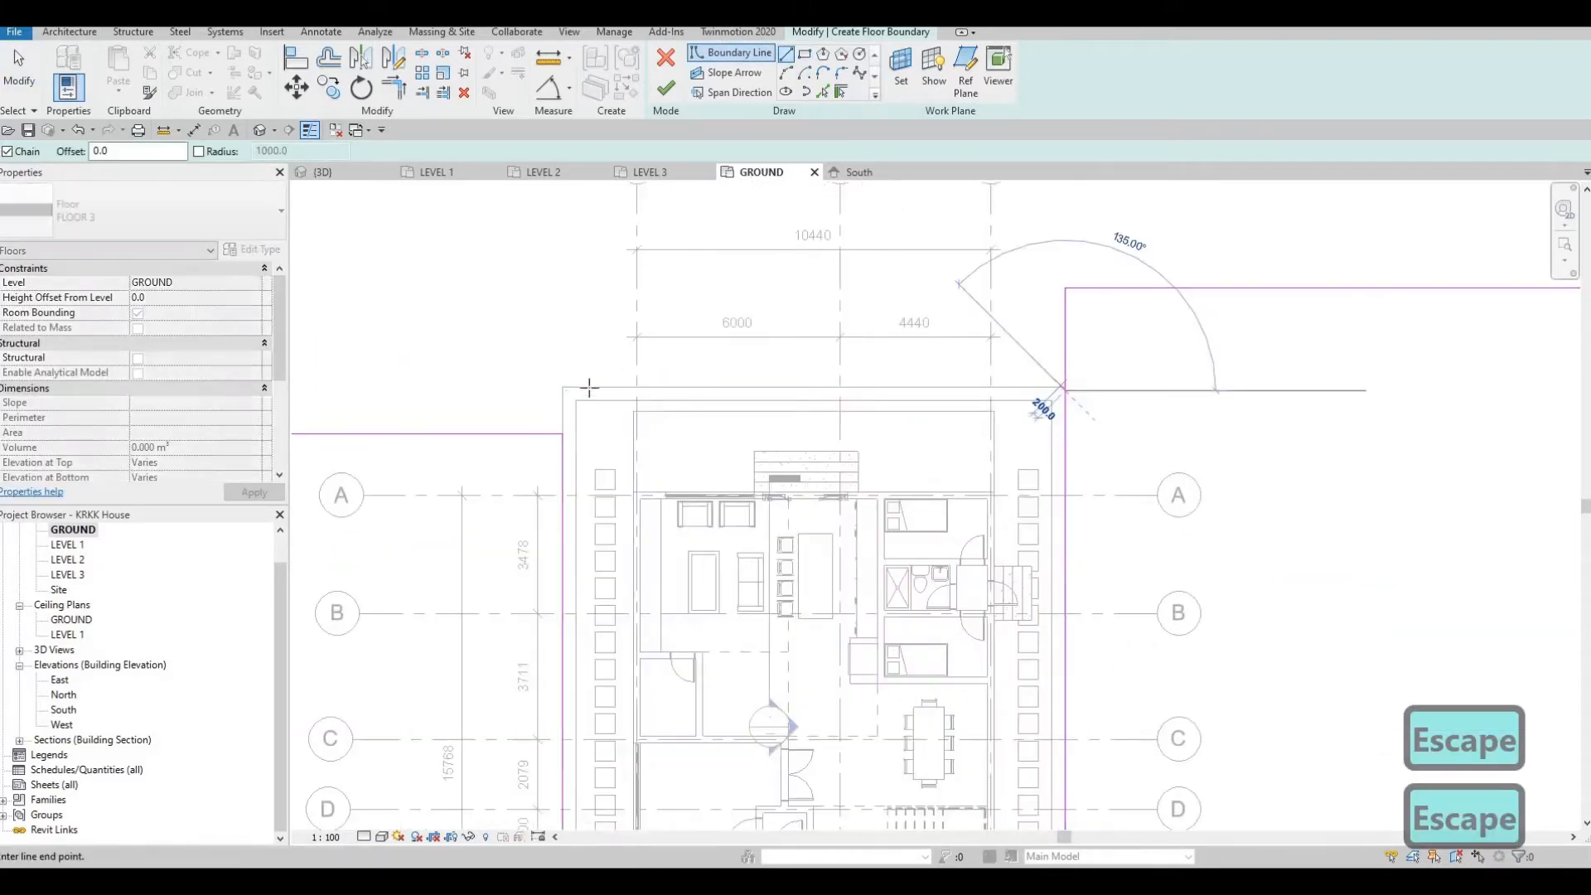
pyautogui.press('Escape')
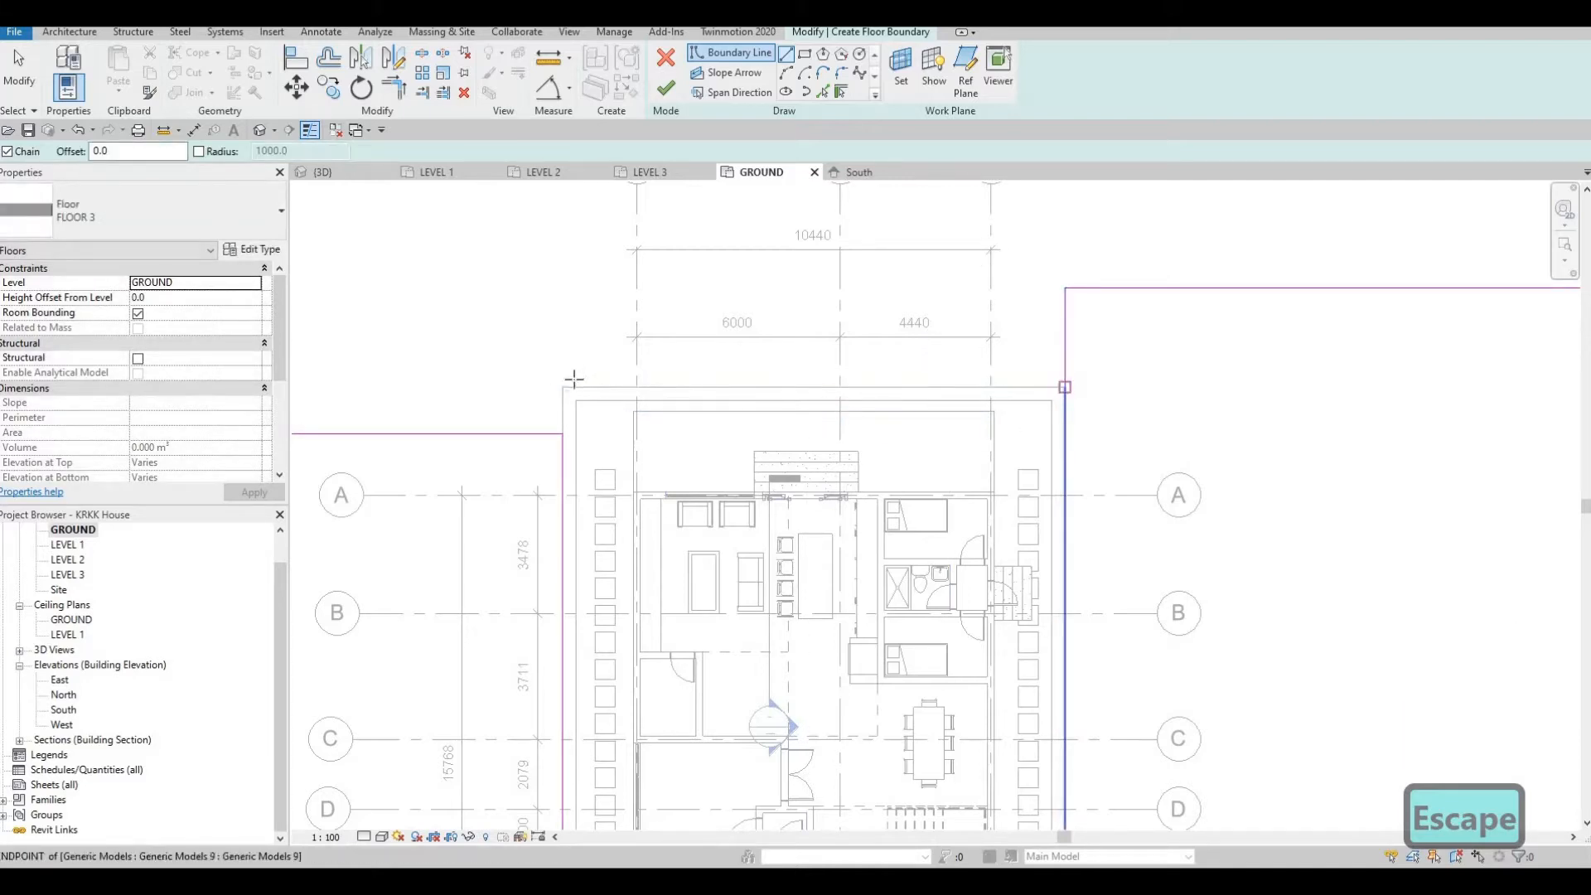
pyautogui.click(1064, 388)
pyautogui.press('Escape')
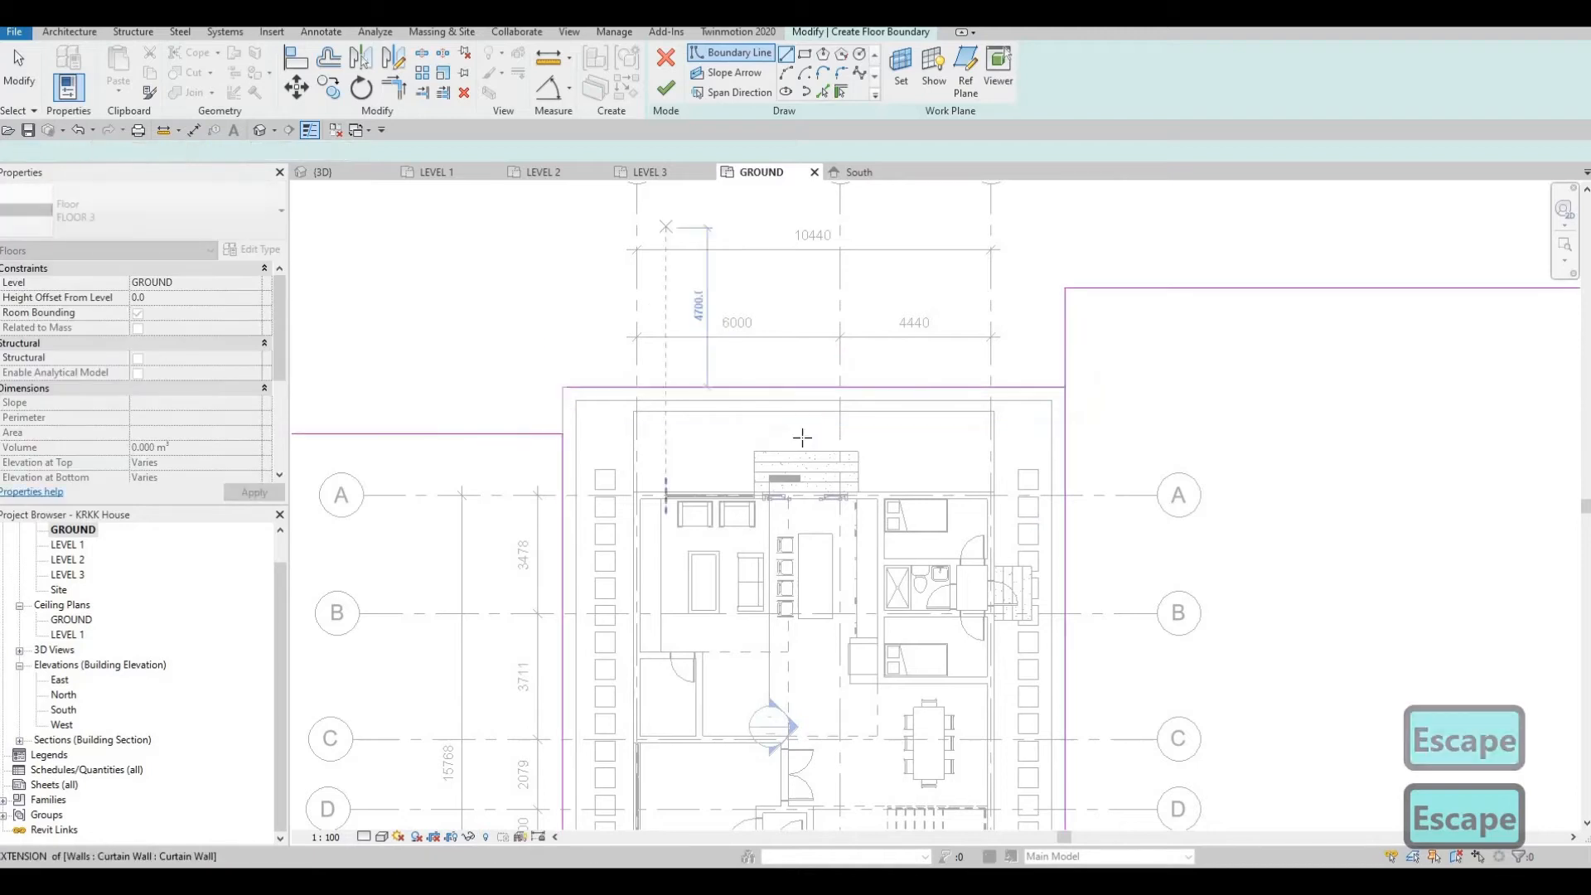
pyautogui.scroll(-6, 636, 340)
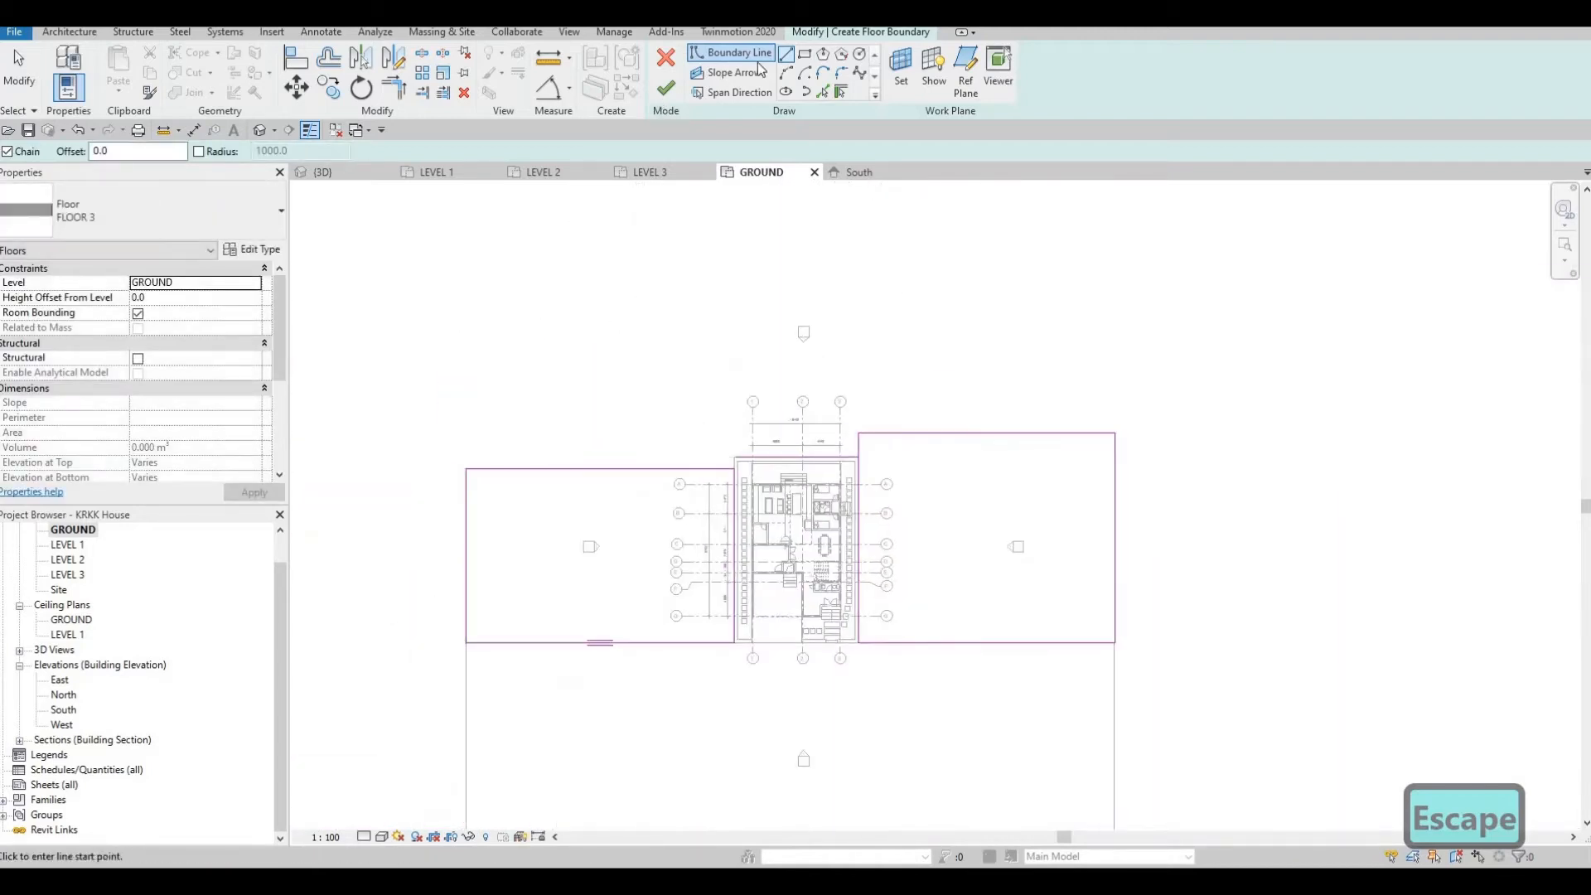
# Draw a straight floor boundary line well behind the house, starting in line with the left area's outer side edge.
pyautogui.click(466, 274)
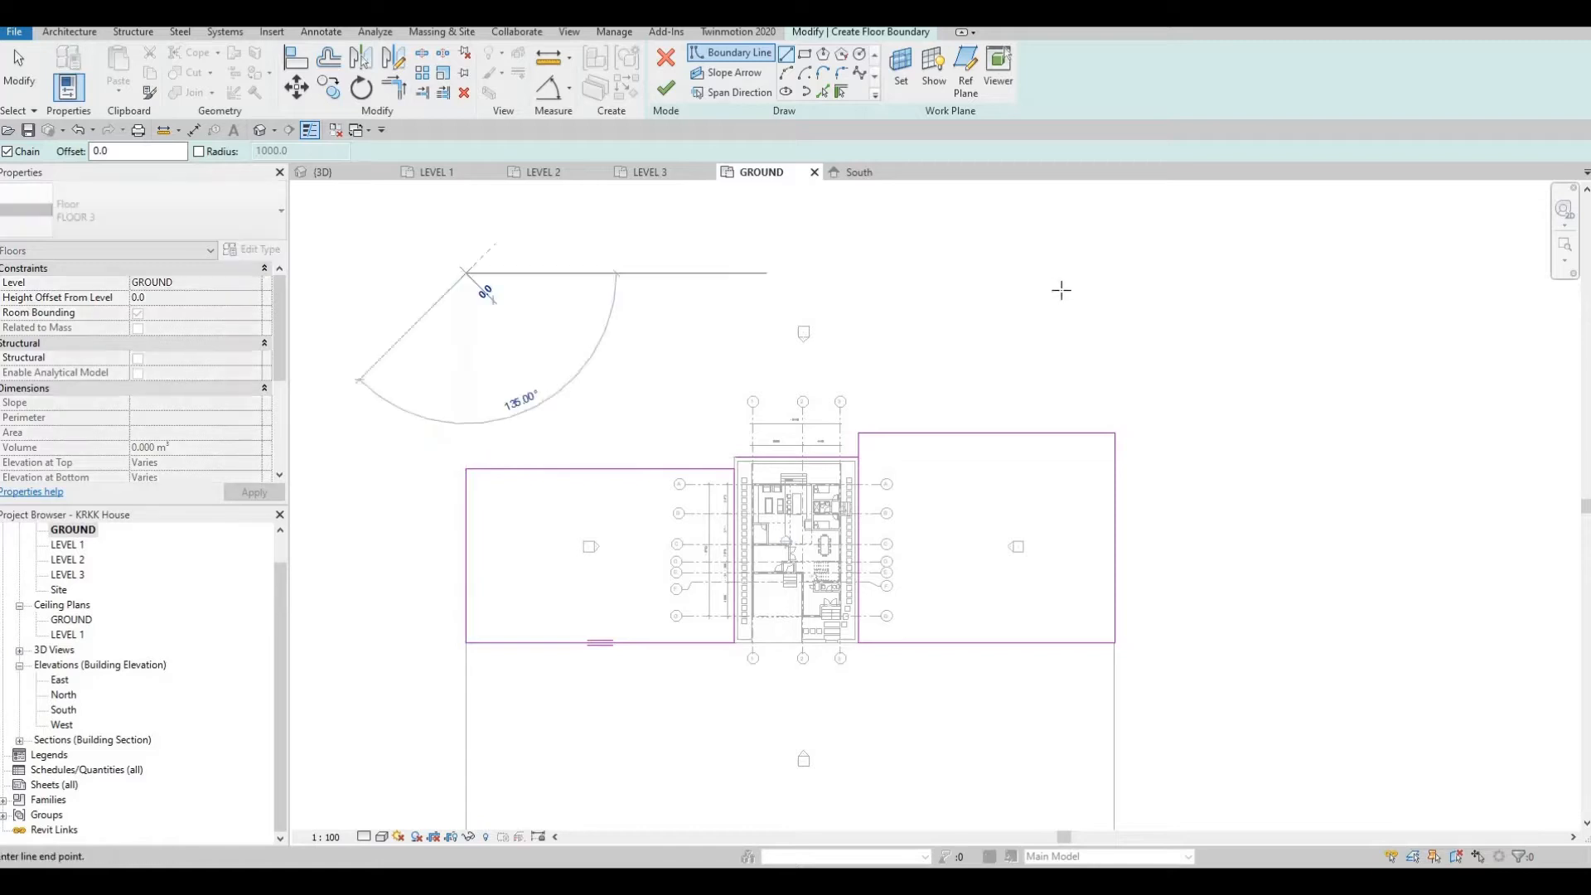
pyautogui.press('Escape')
pyautogui.press('Escape')
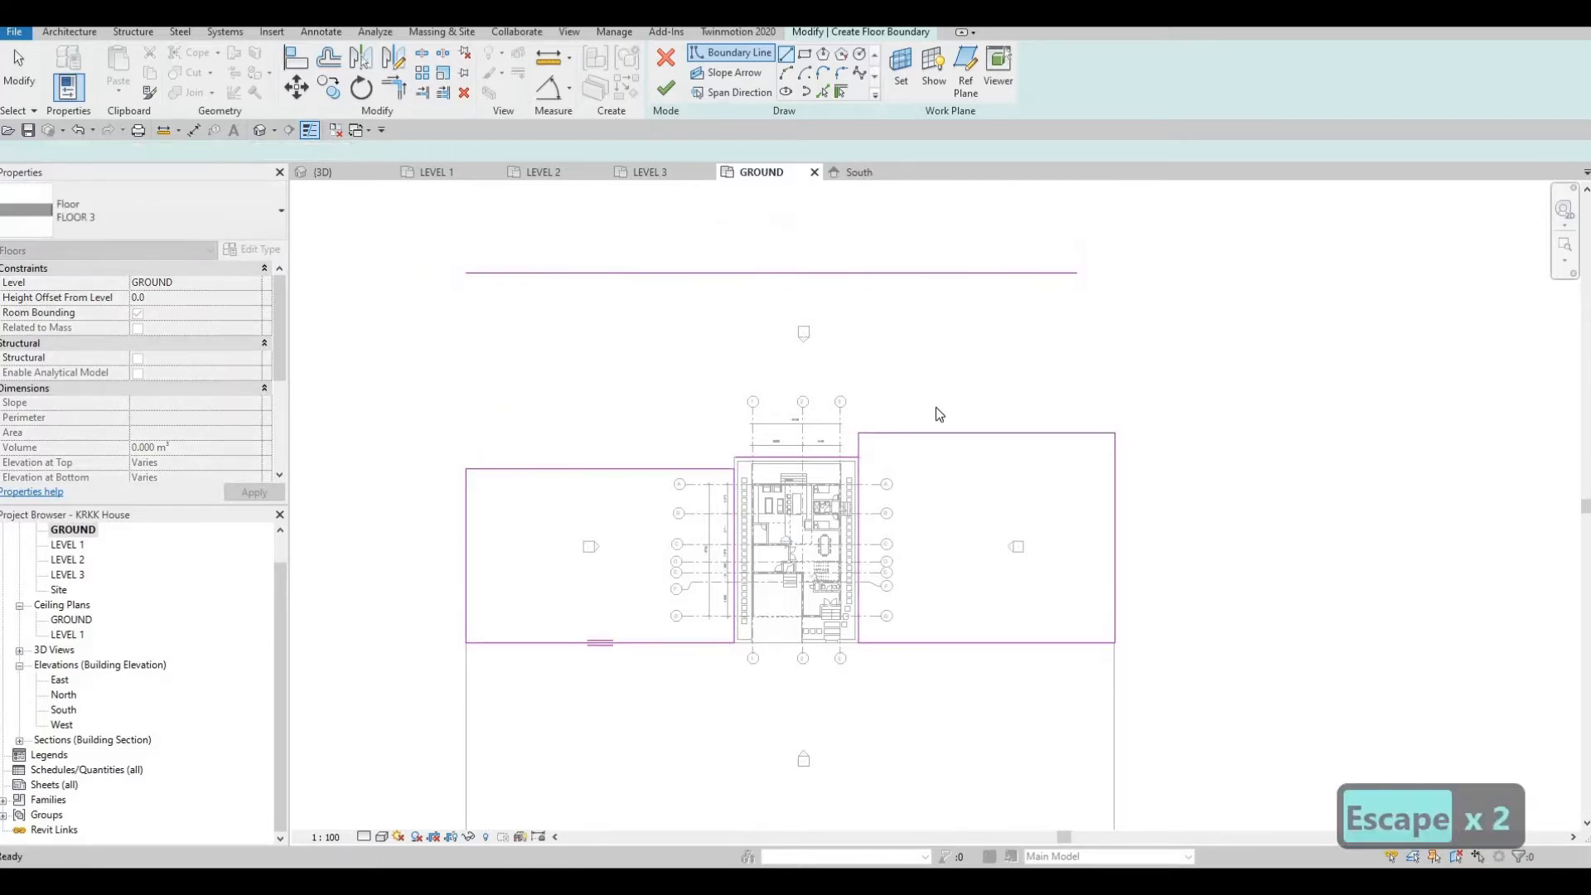
pyautogui.press('Escape')
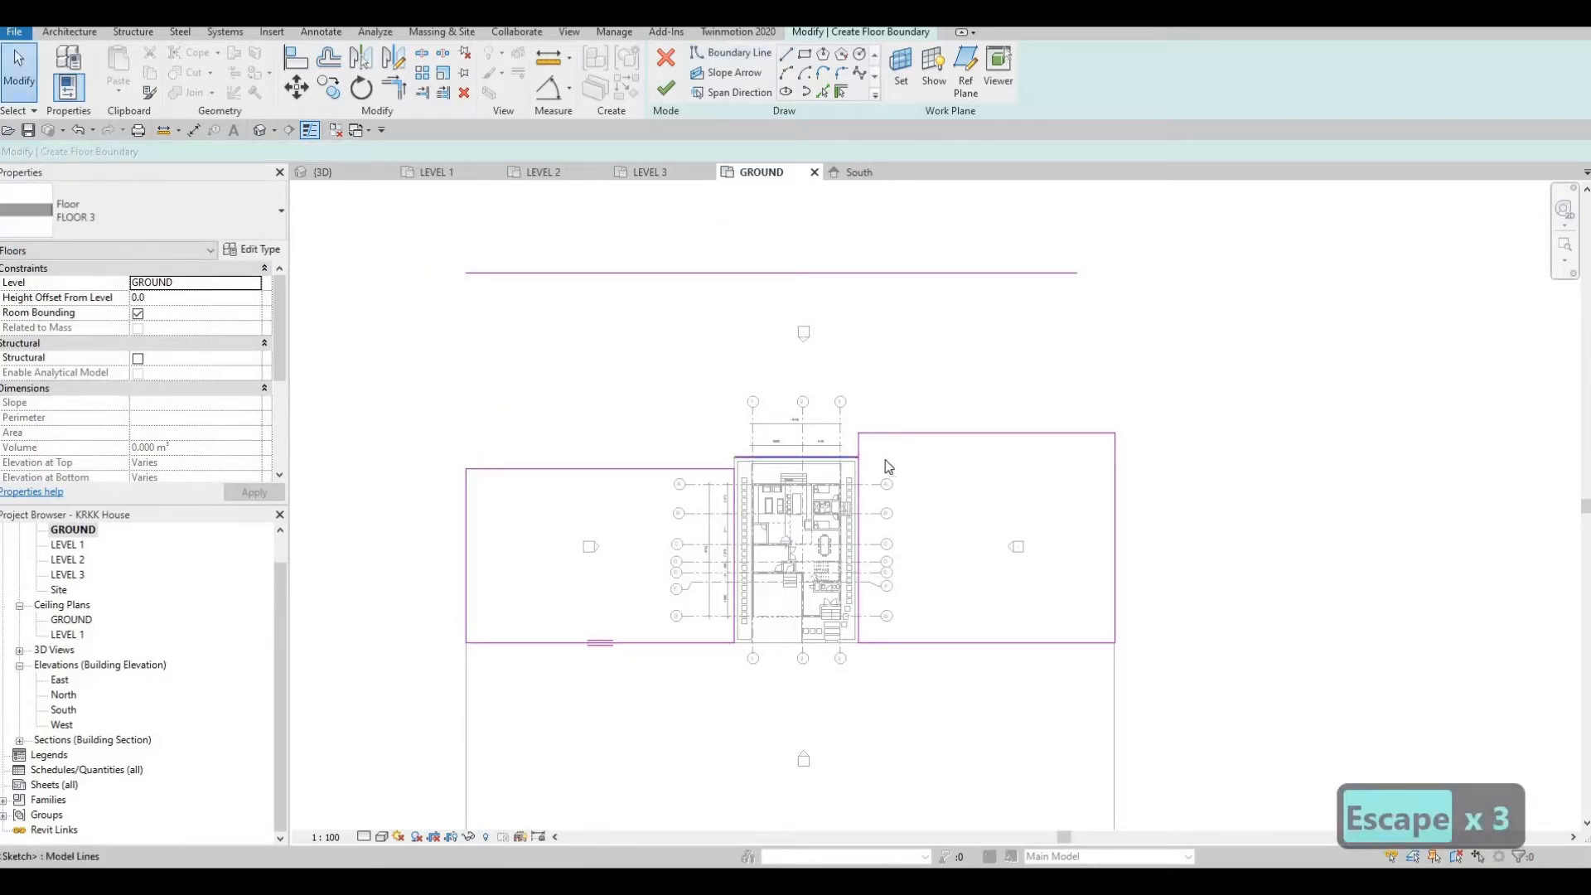
# Delete the rear edges of the boundary rectangles on both sides of the house.
pyautogui.click(926, 434)
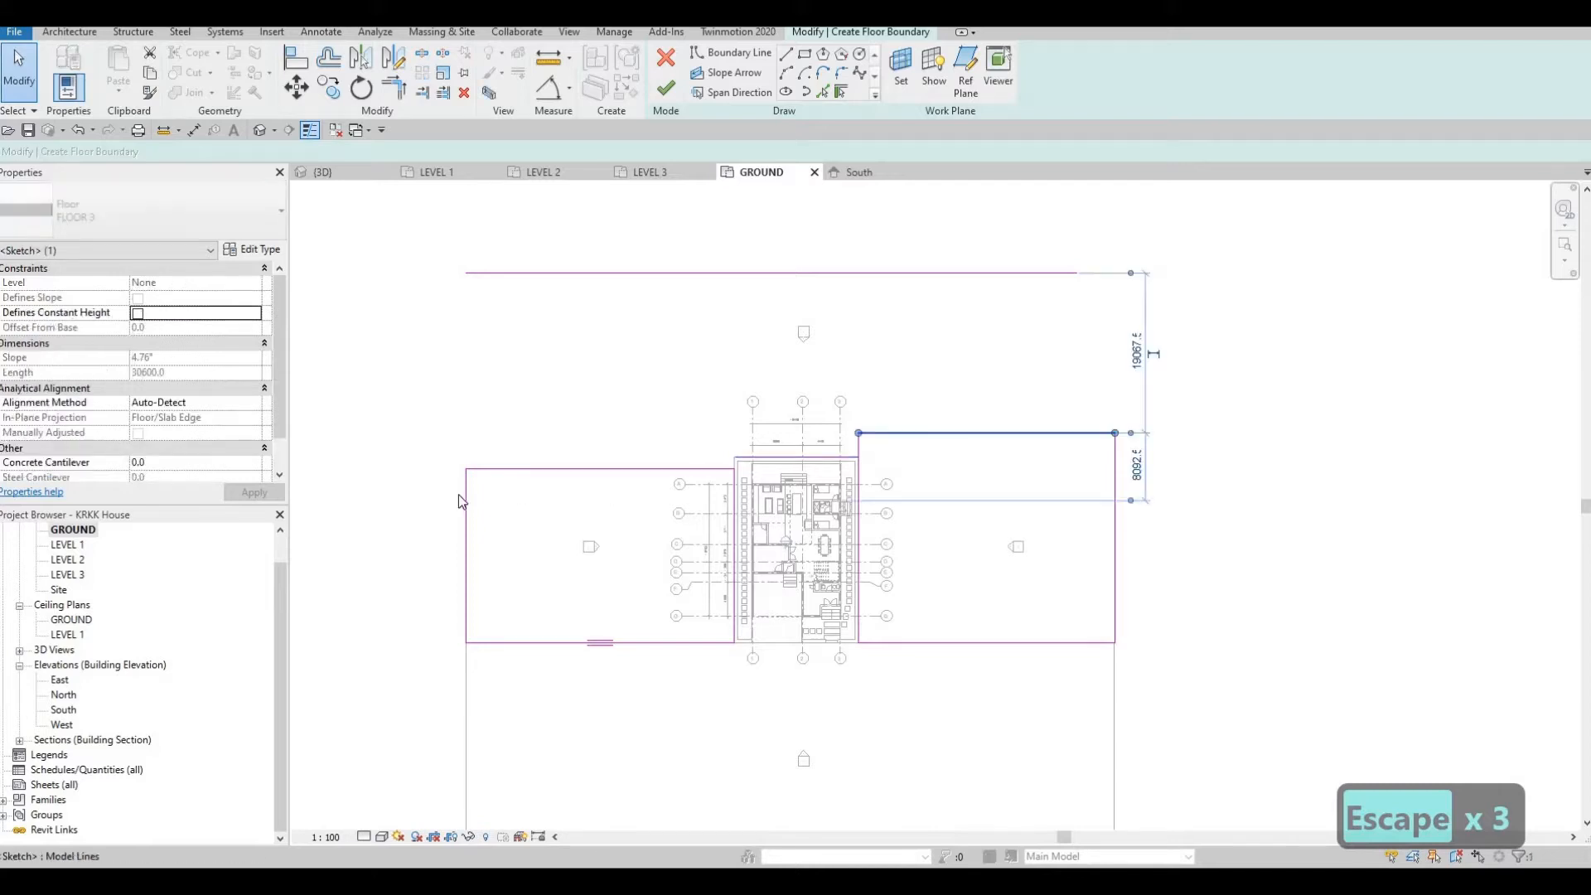
pyautogui.press('Delete')
pyautogui.click(563, 470)
pyautogui.press('Delete')
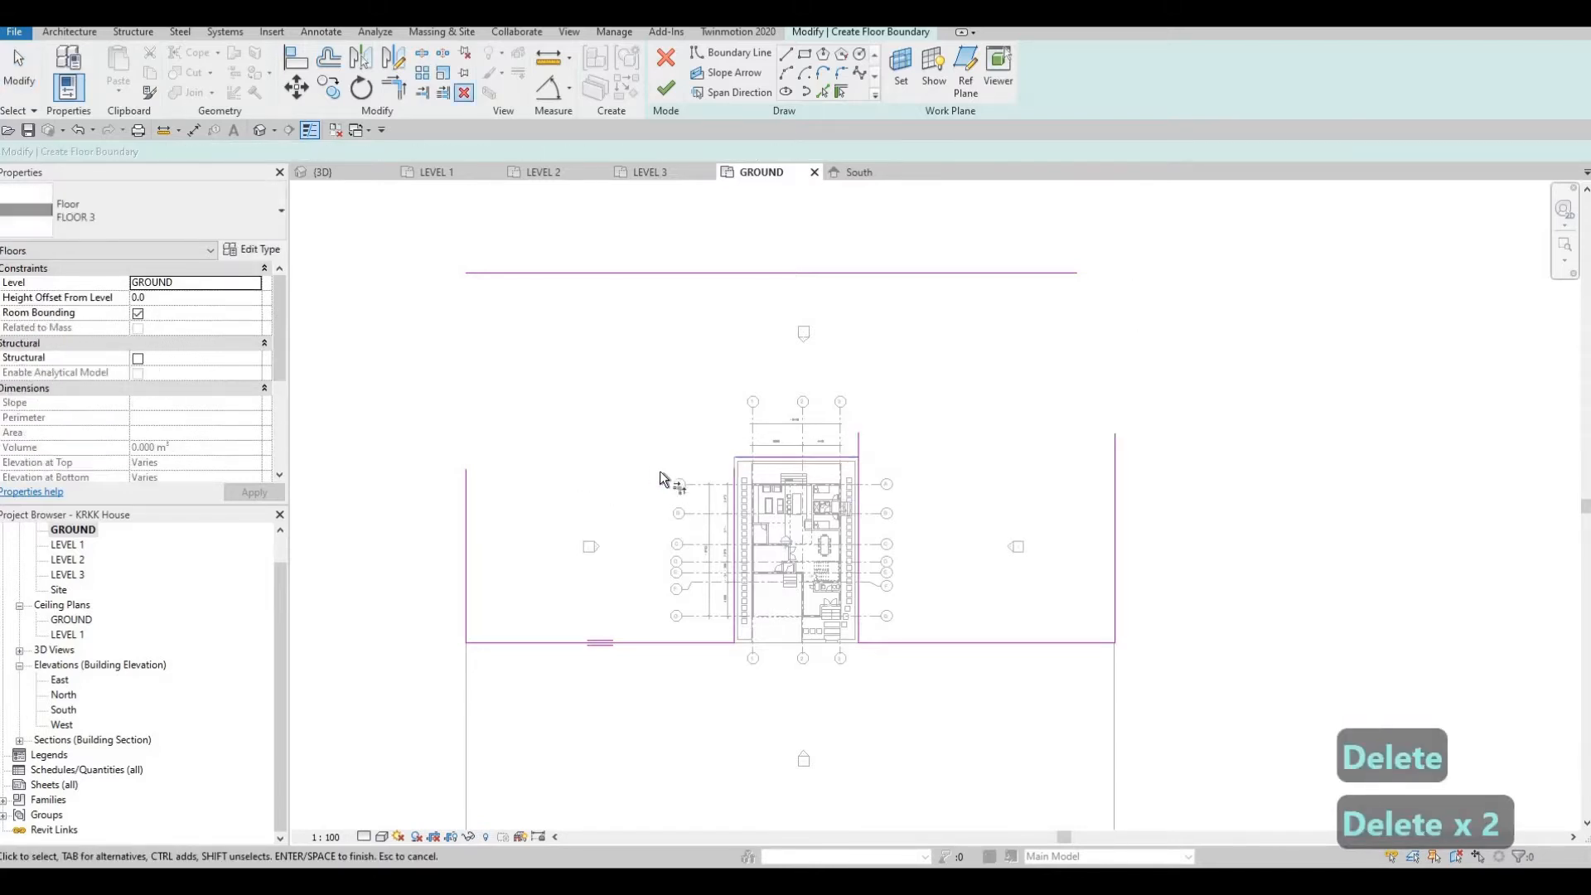
# Trim the boundary line along the rear wall to clean corners with the inner side lines next to the house.
pyautogui.press('r')
pyautogui.scroll(3, 766, 464)
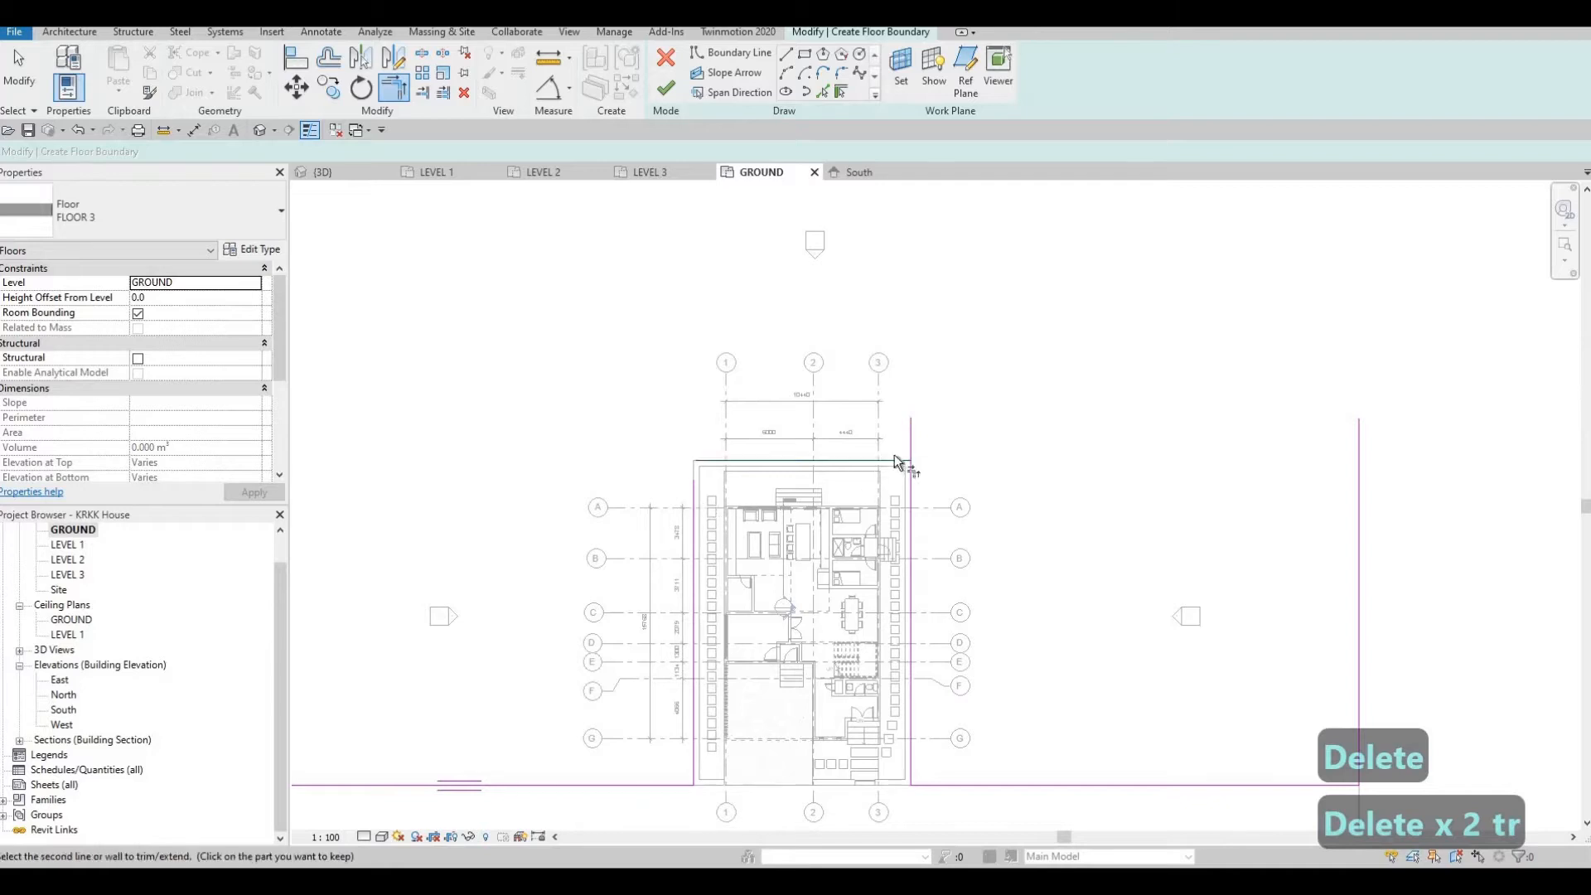
pyautogui.click(913, 469)
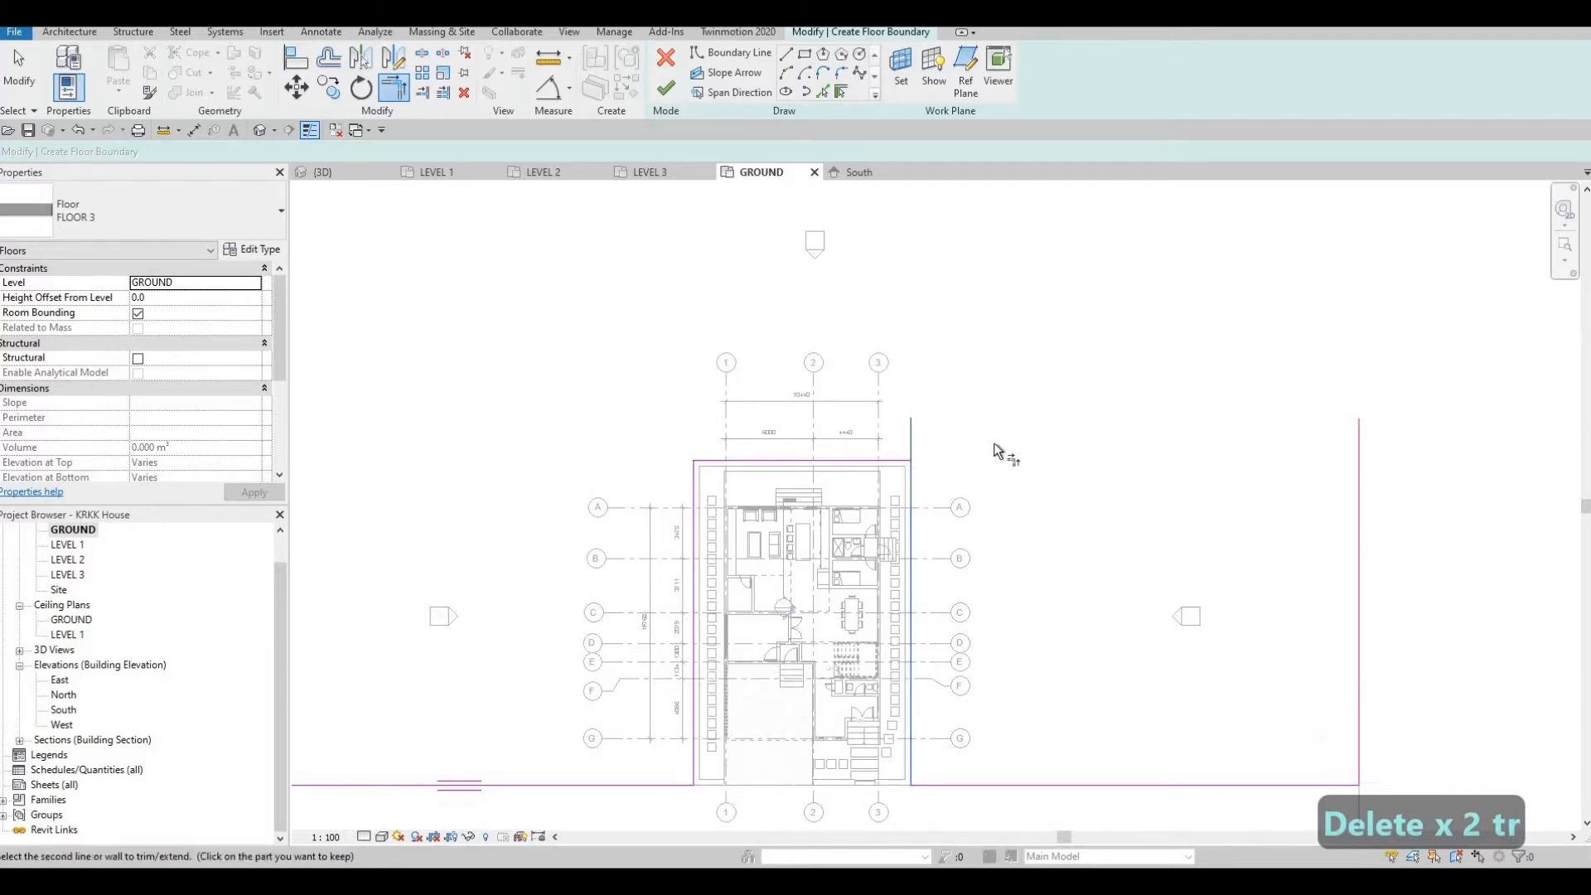
# Trim and extend the far rear boundary line and the two outer side lines to meet at closed corners.
pyautogui.scroll(-2, 1027, 442)
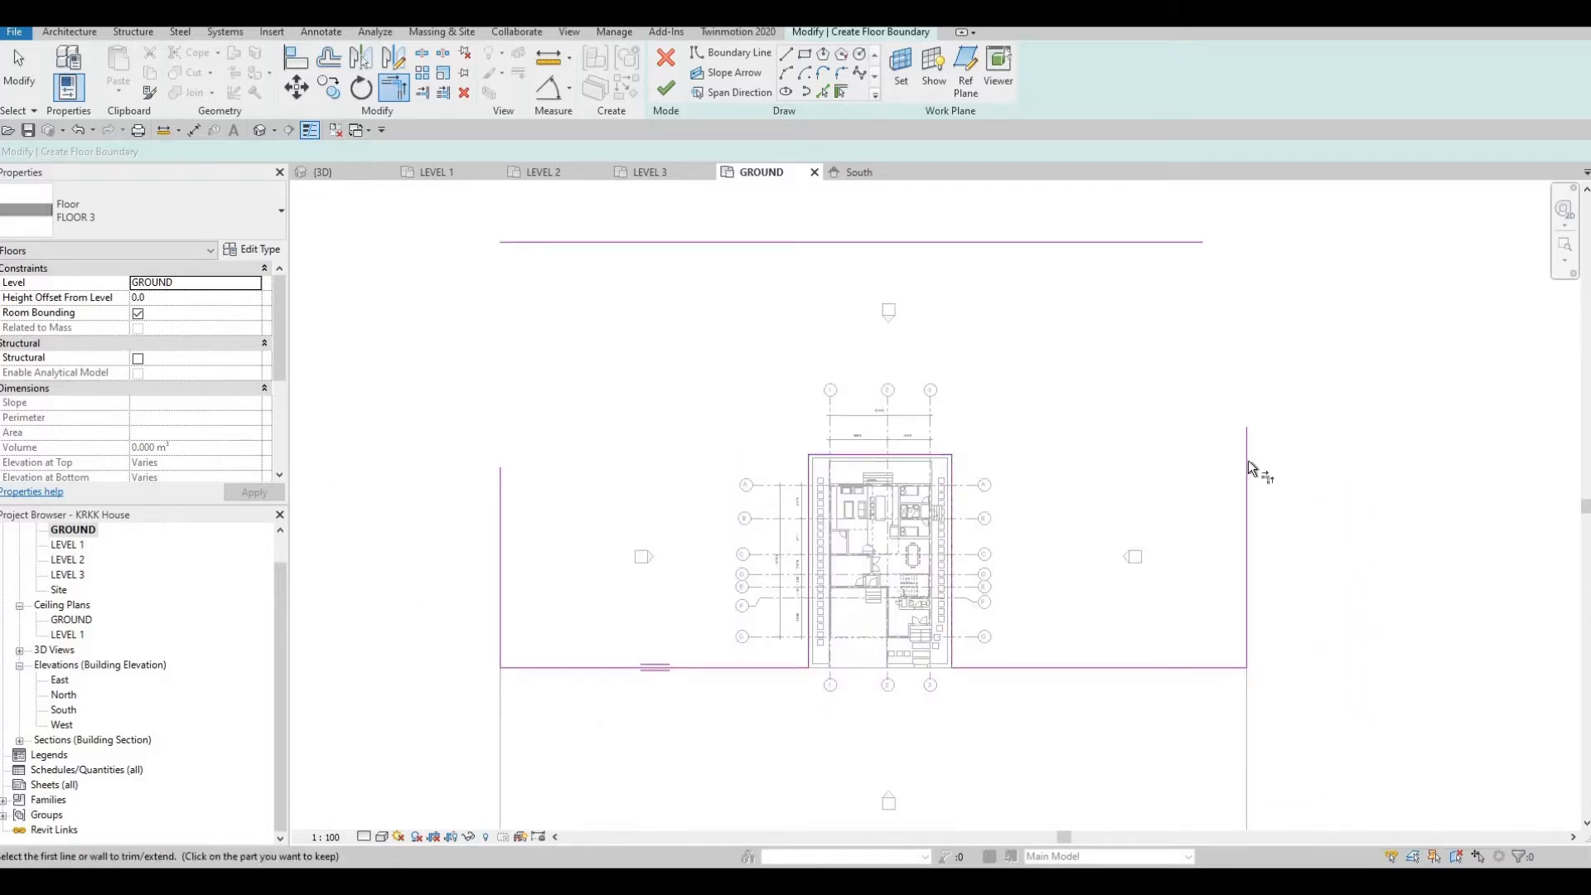
pyautogui.click(719, 245)
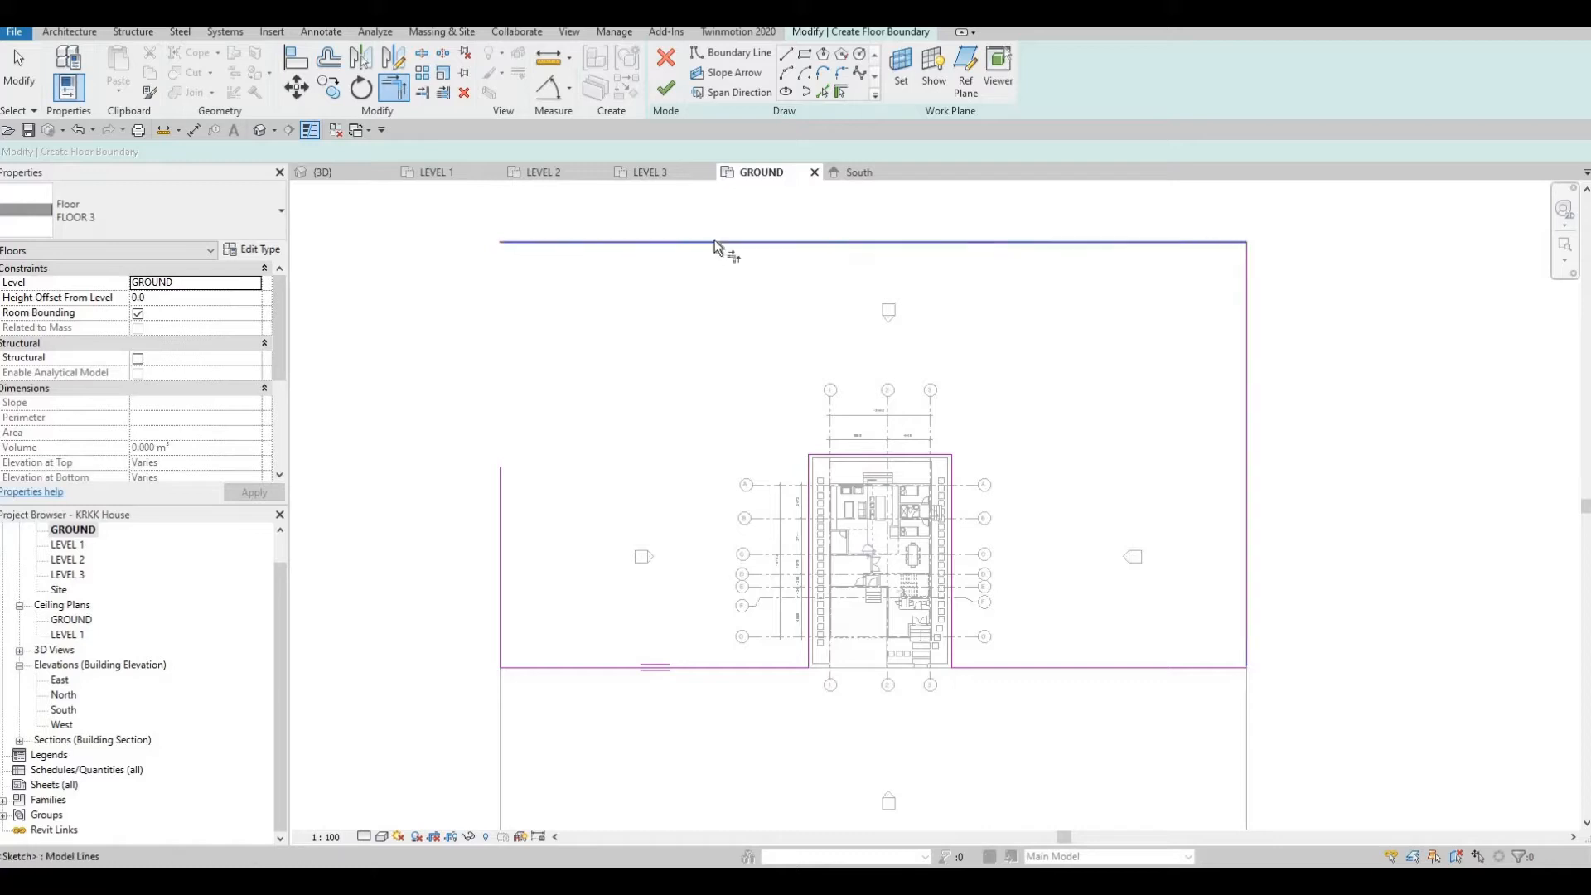
pyautogui.click(692, 251)
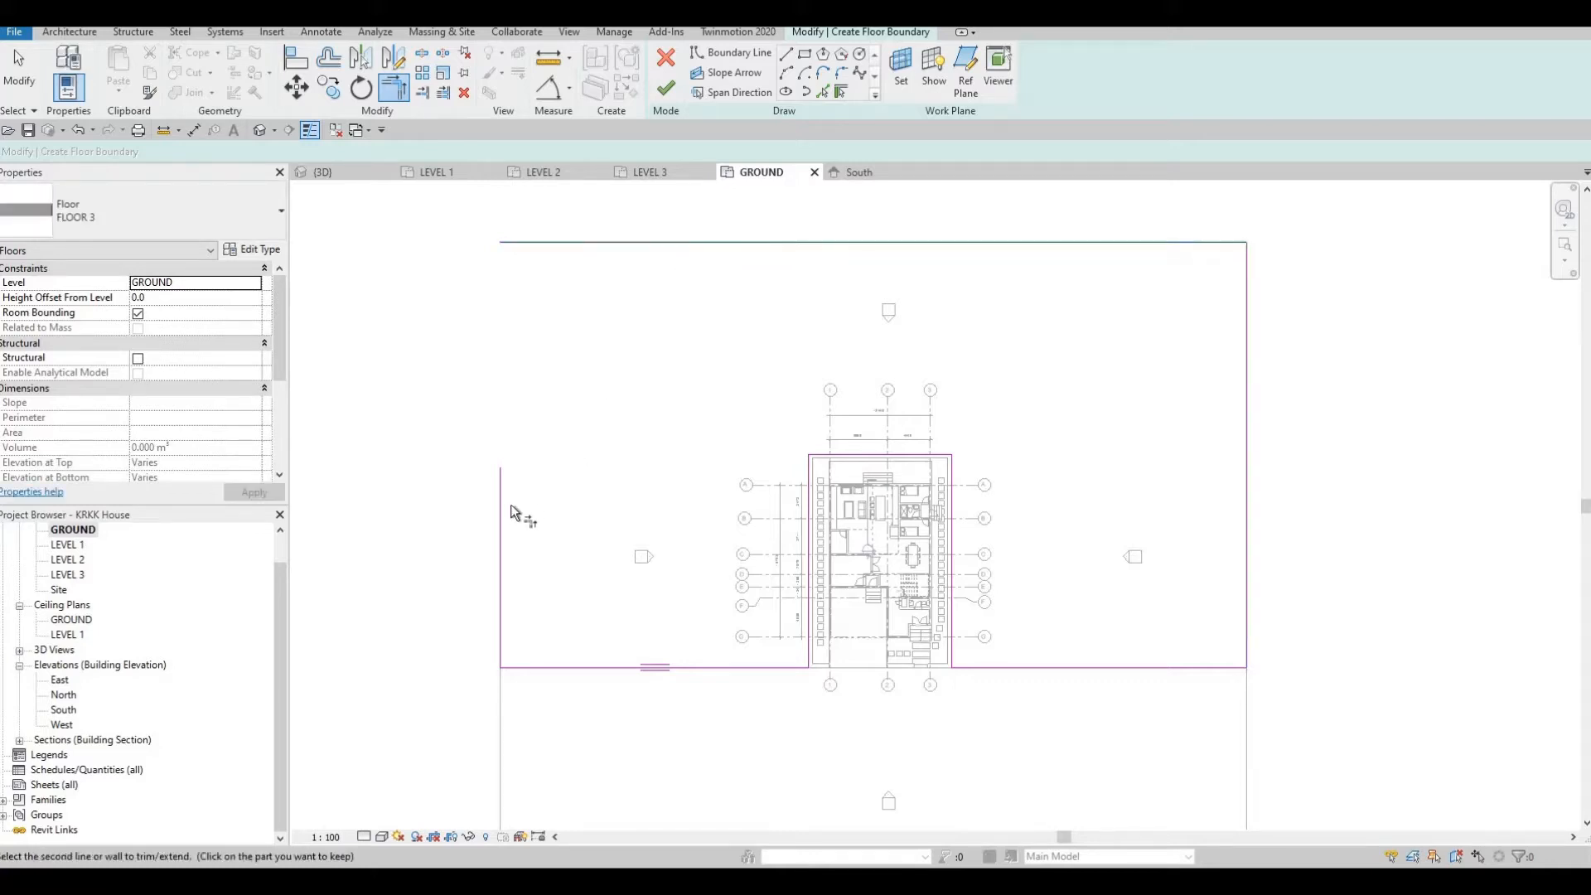
pyautogui.click(510, 505)
pyautogui.moveTo(626, 378); pyautogui.dragTo(625, 360, button='middle')
pyautogui.scroll(-2, 558, 266)
pyautogui.press('Escape')
pyautogui.press('Escape')
pyautogui.press('Escape')
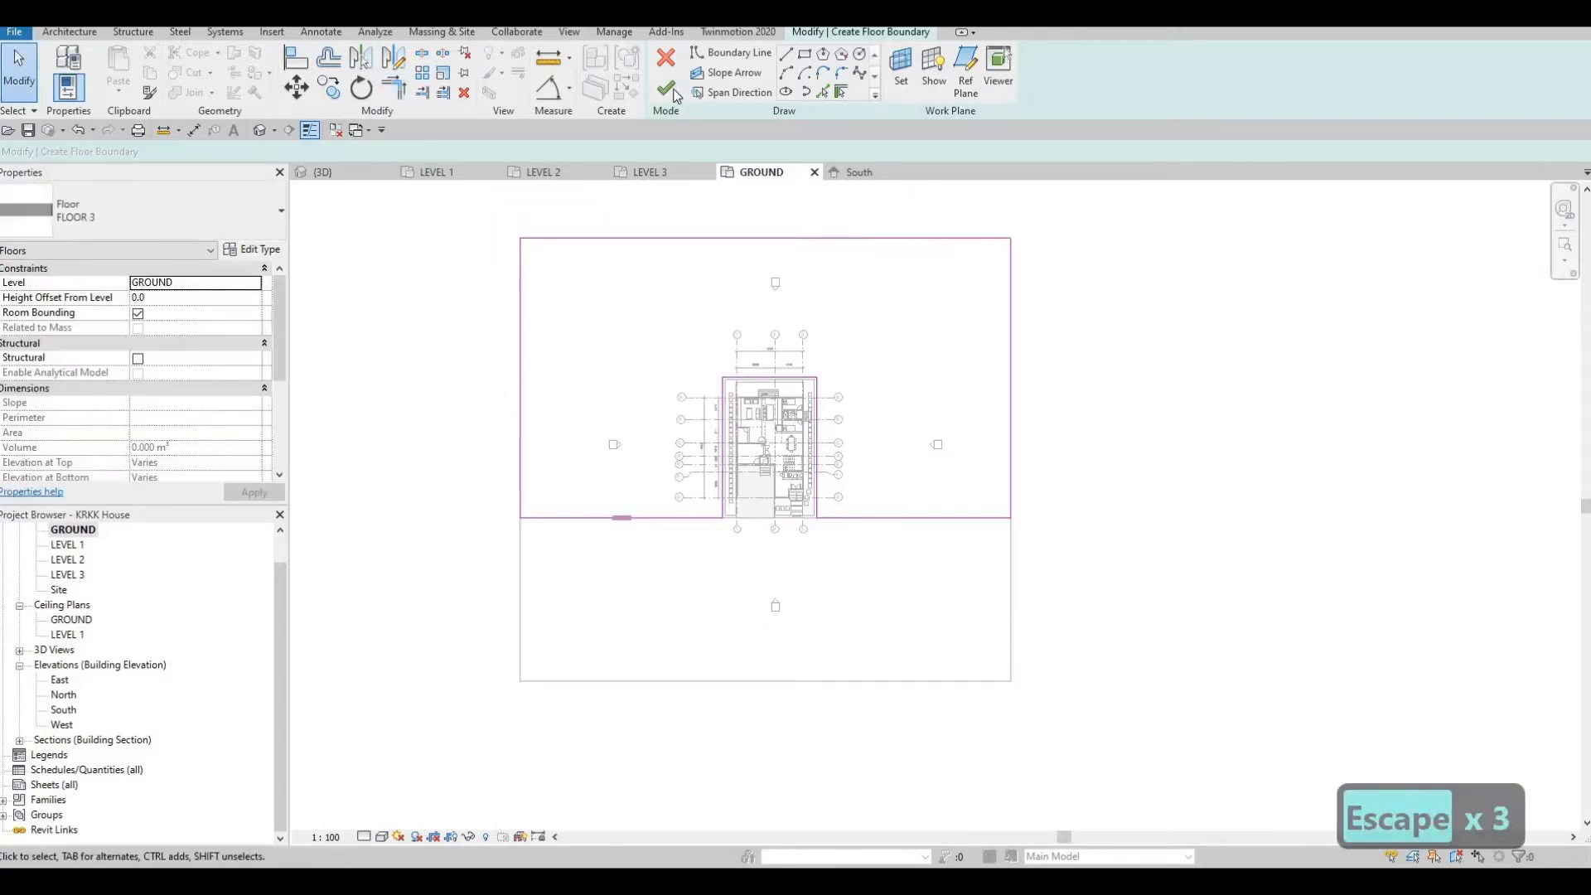
# Finish the FLOOR 3 sketch and inspect the ground surfaces around the house in the default 3D view.
pyautogui.click(673, 91)
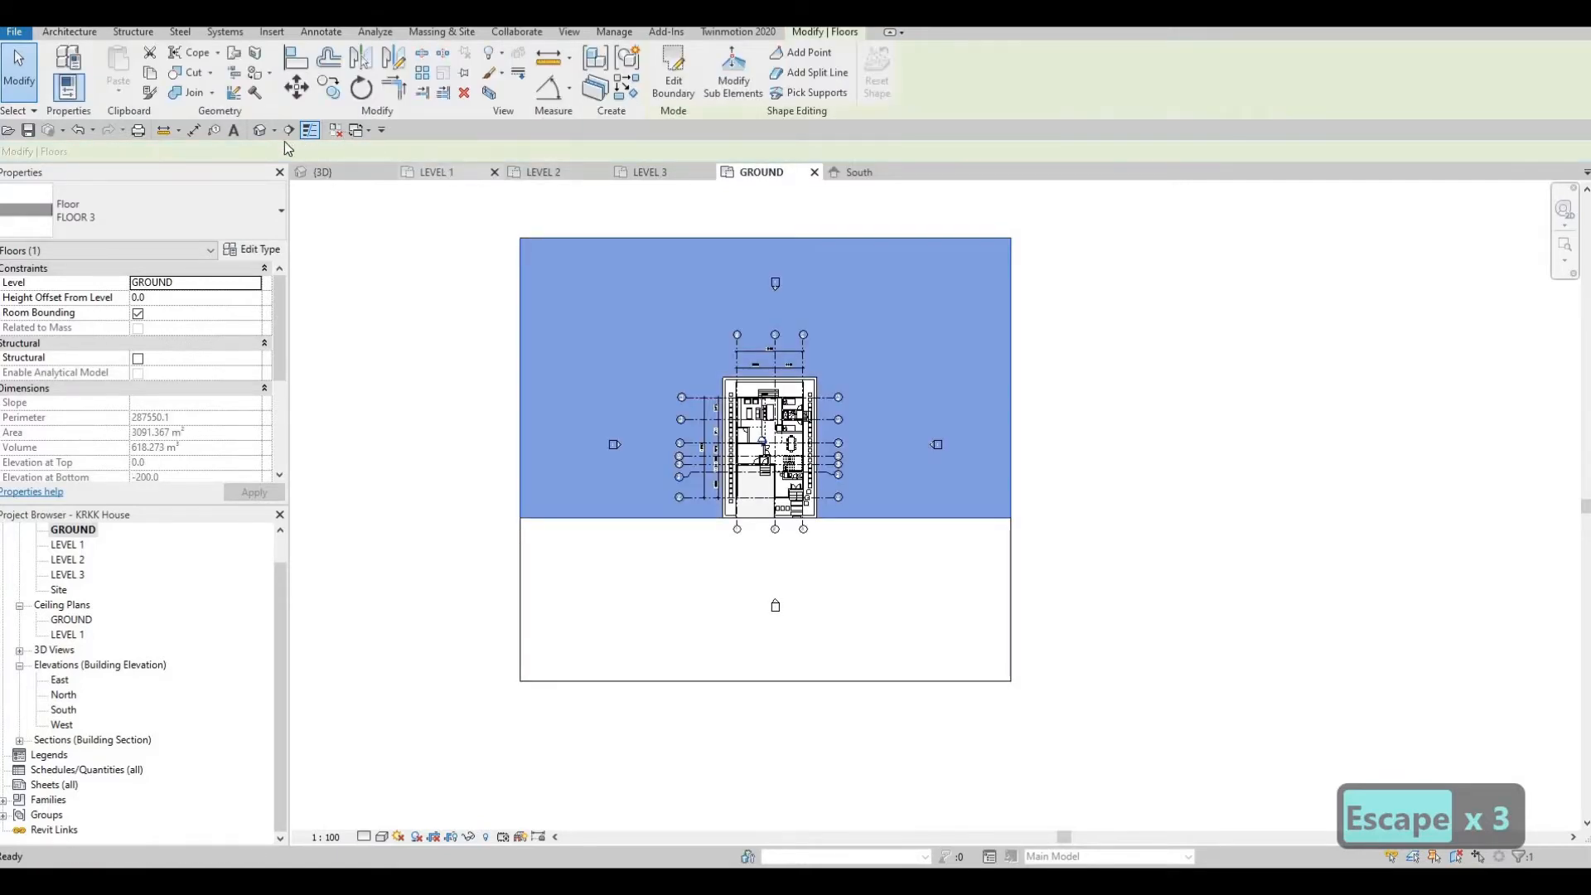
pyautogui.press('Escape')
pyautogui.press('Escape')
pyautogui.click(256, 131)
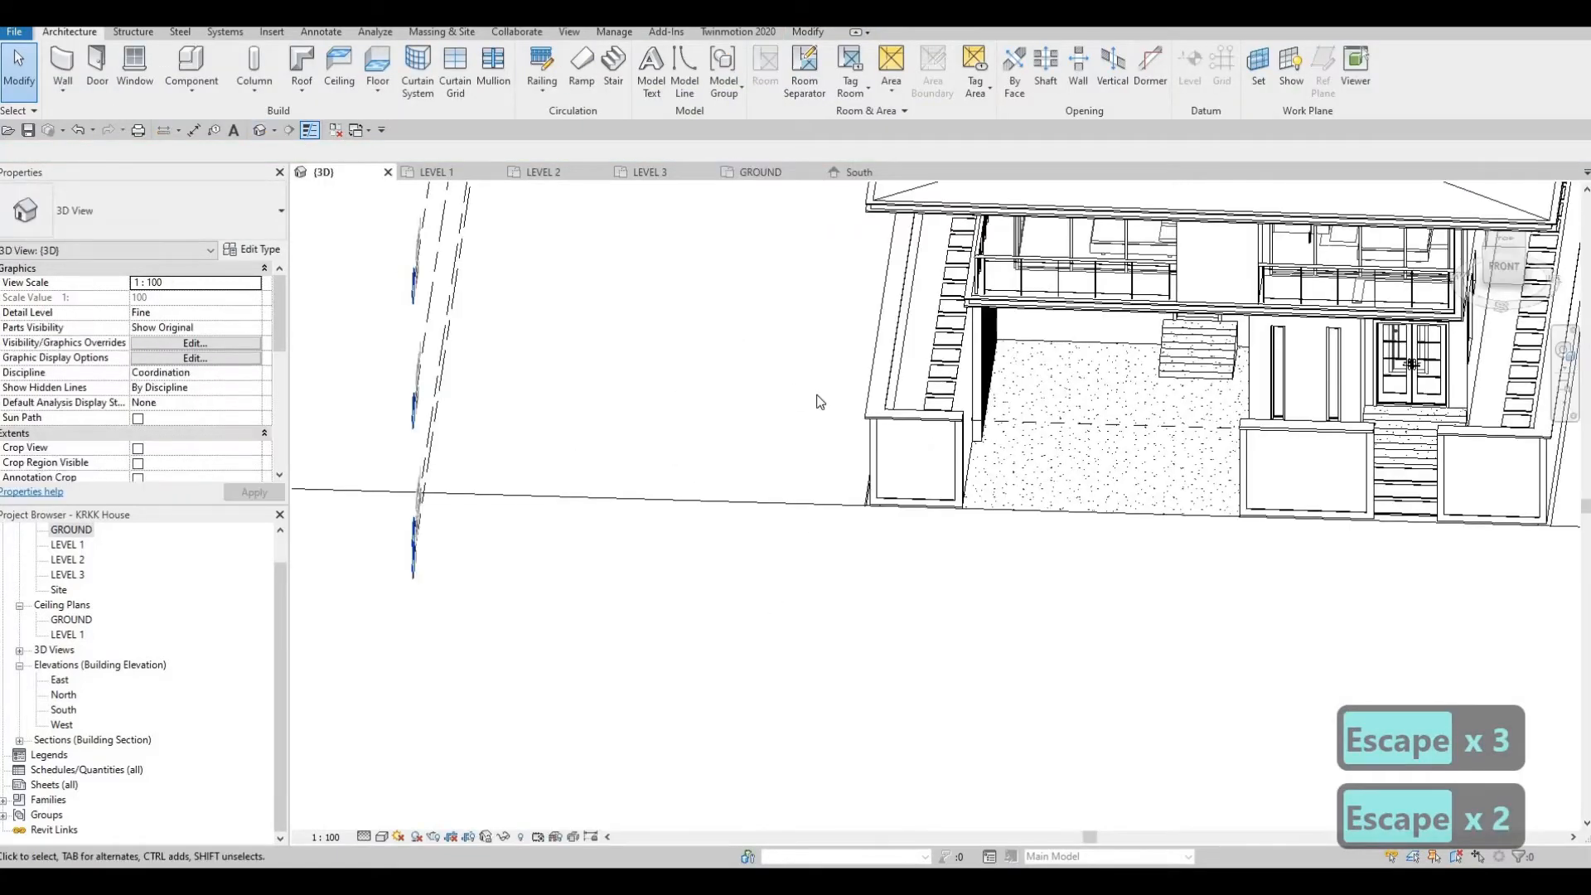
pyautogui.scroll(-6, 844, 406)
pyautogui.keyDown('shift'); pyautogui.moveTo(813, 489); pyautogui.dragTo(281, 569, button='middle'); pyautogui.keyUp('shift')
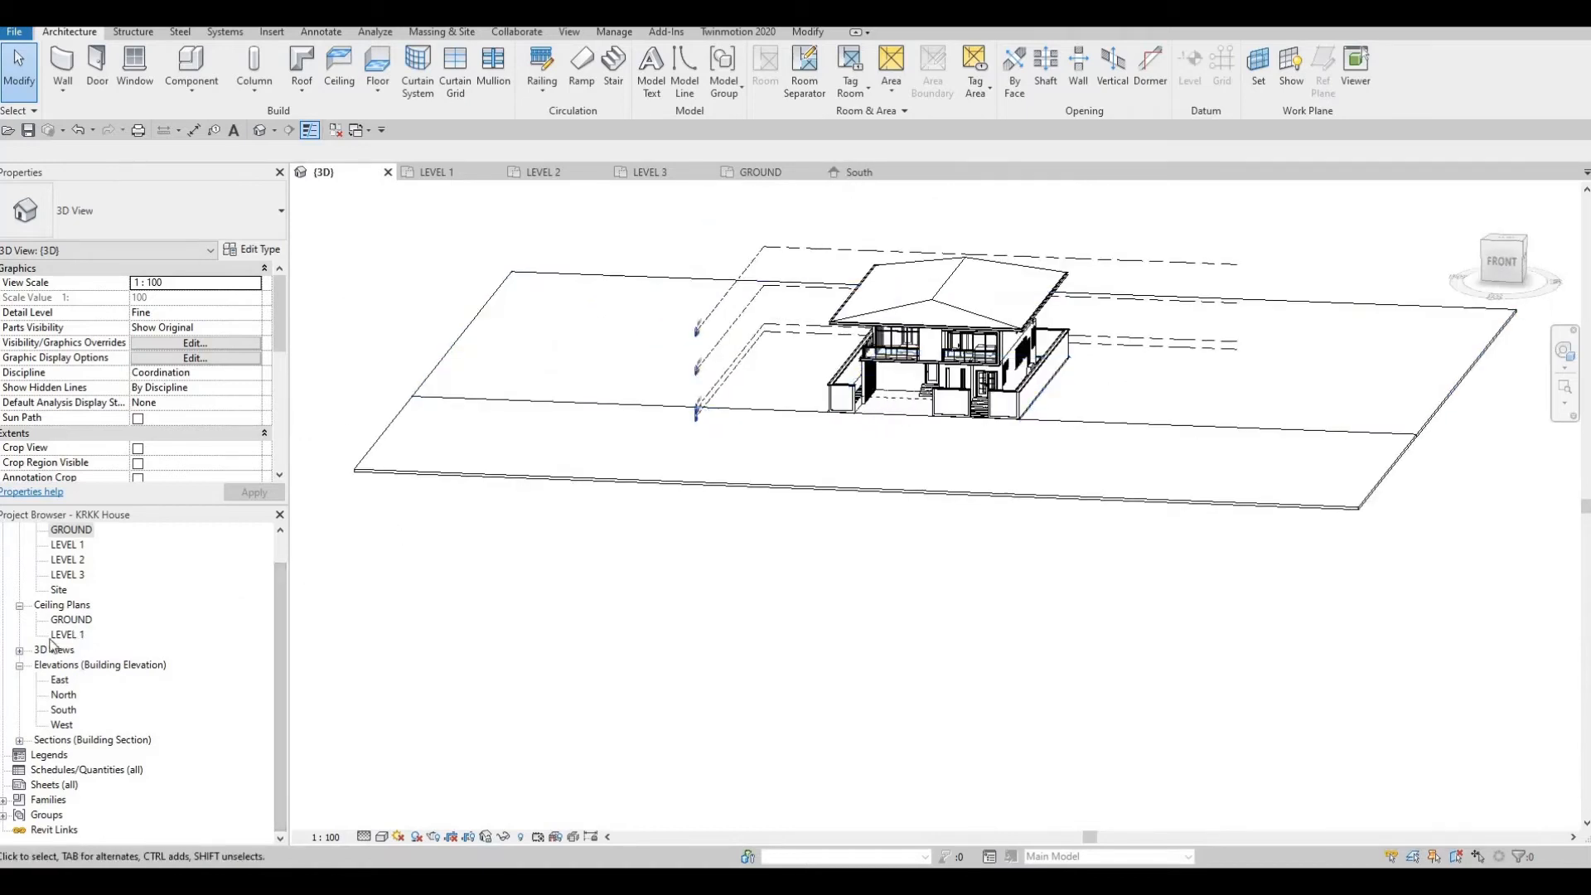
pyautogui.click(72, 531)
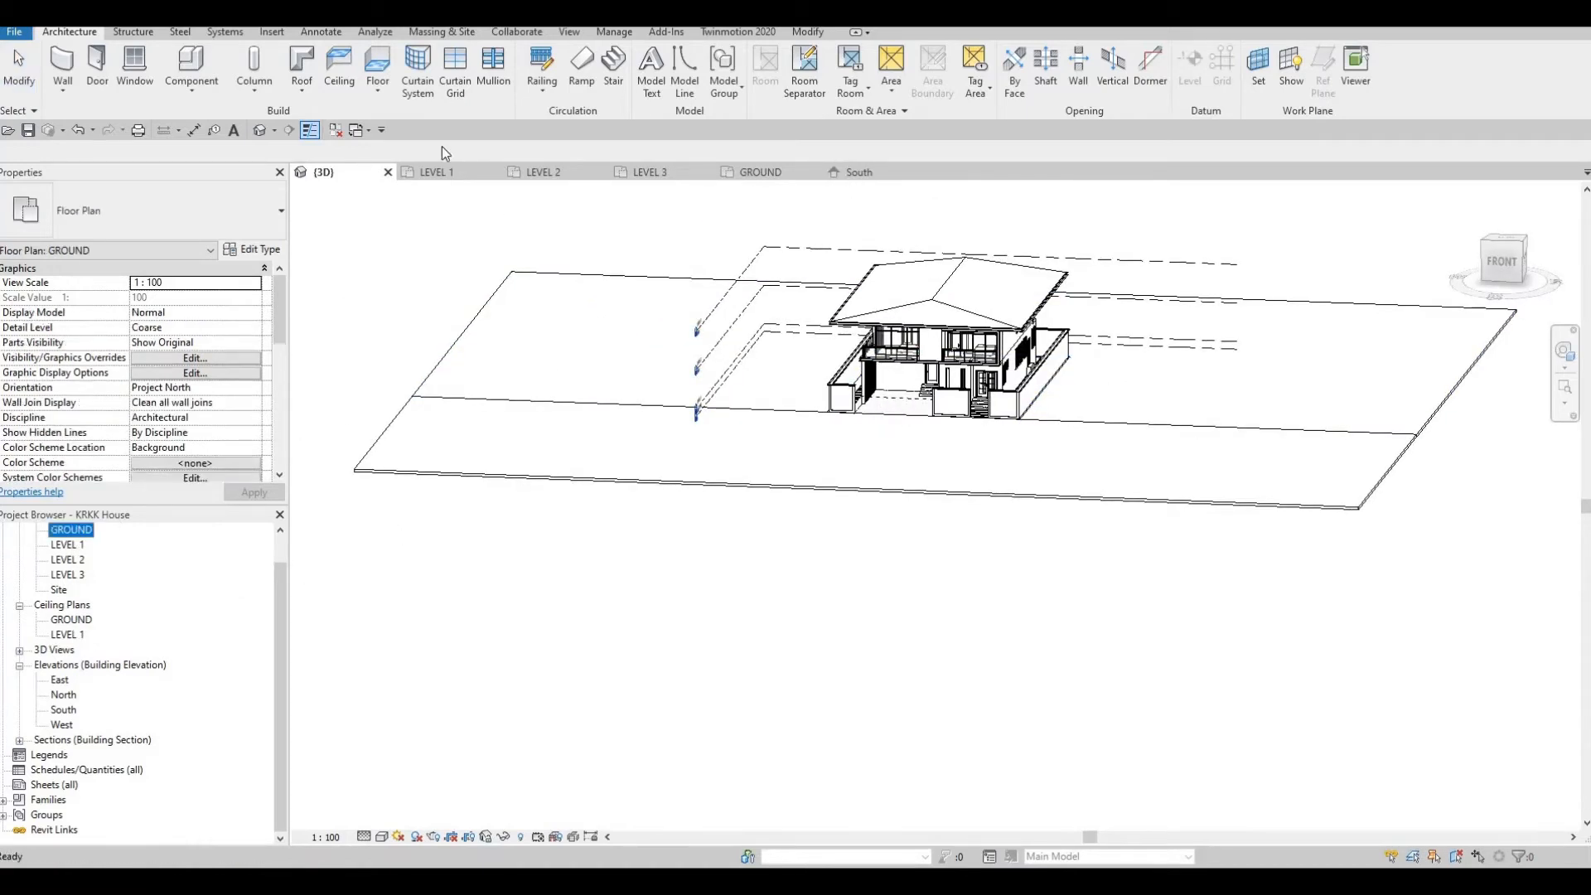
pyautogui.click(277, 130)
pyautogui.click(274, 131)
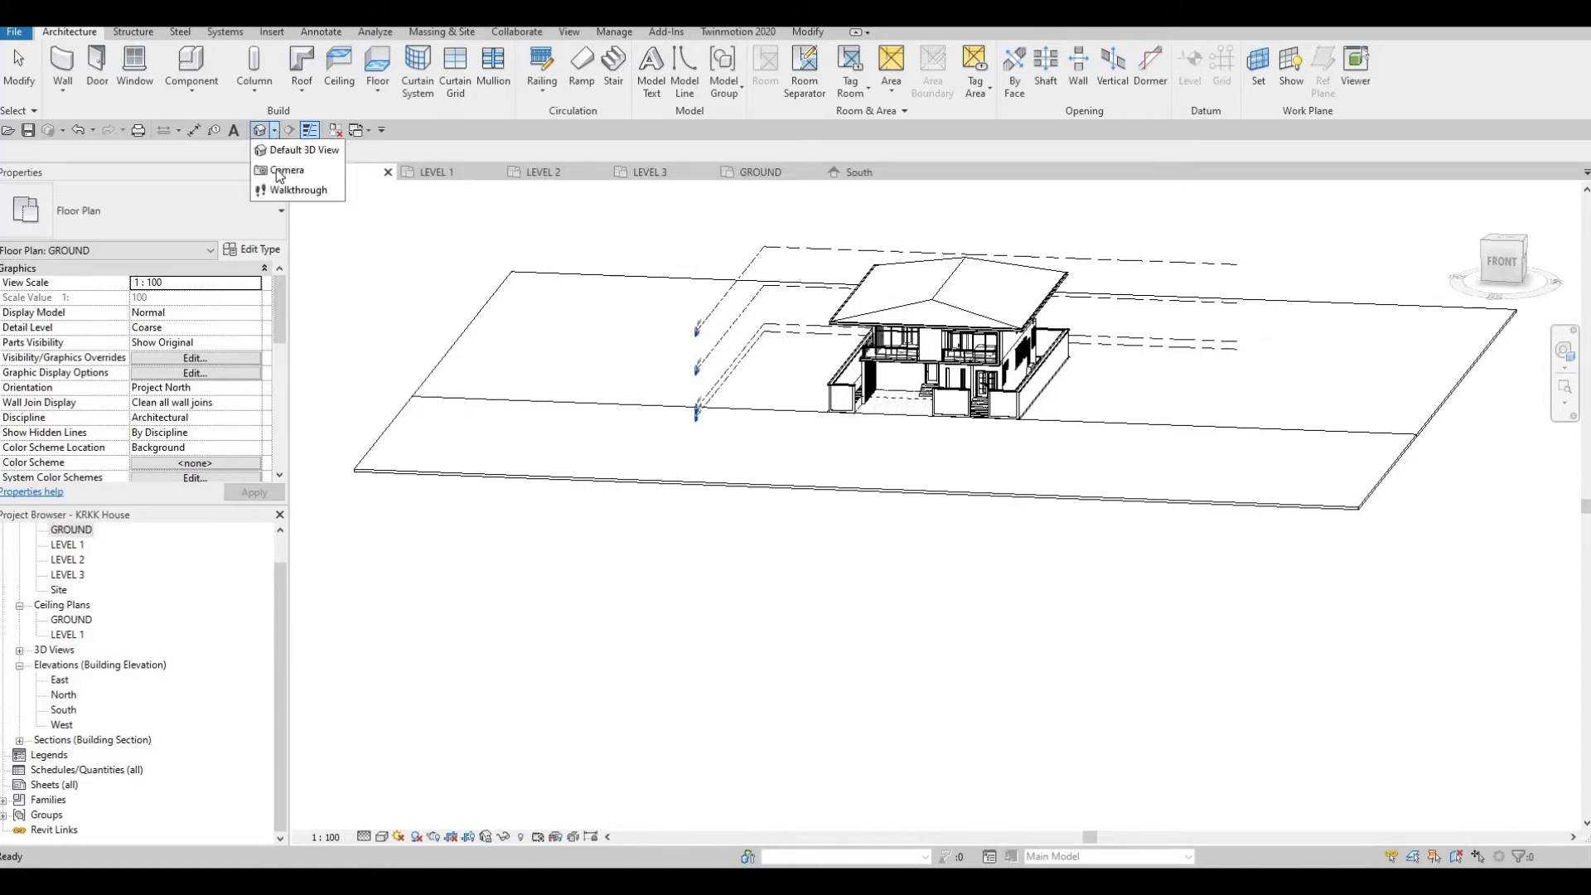
pyautogui.click(278, 171)
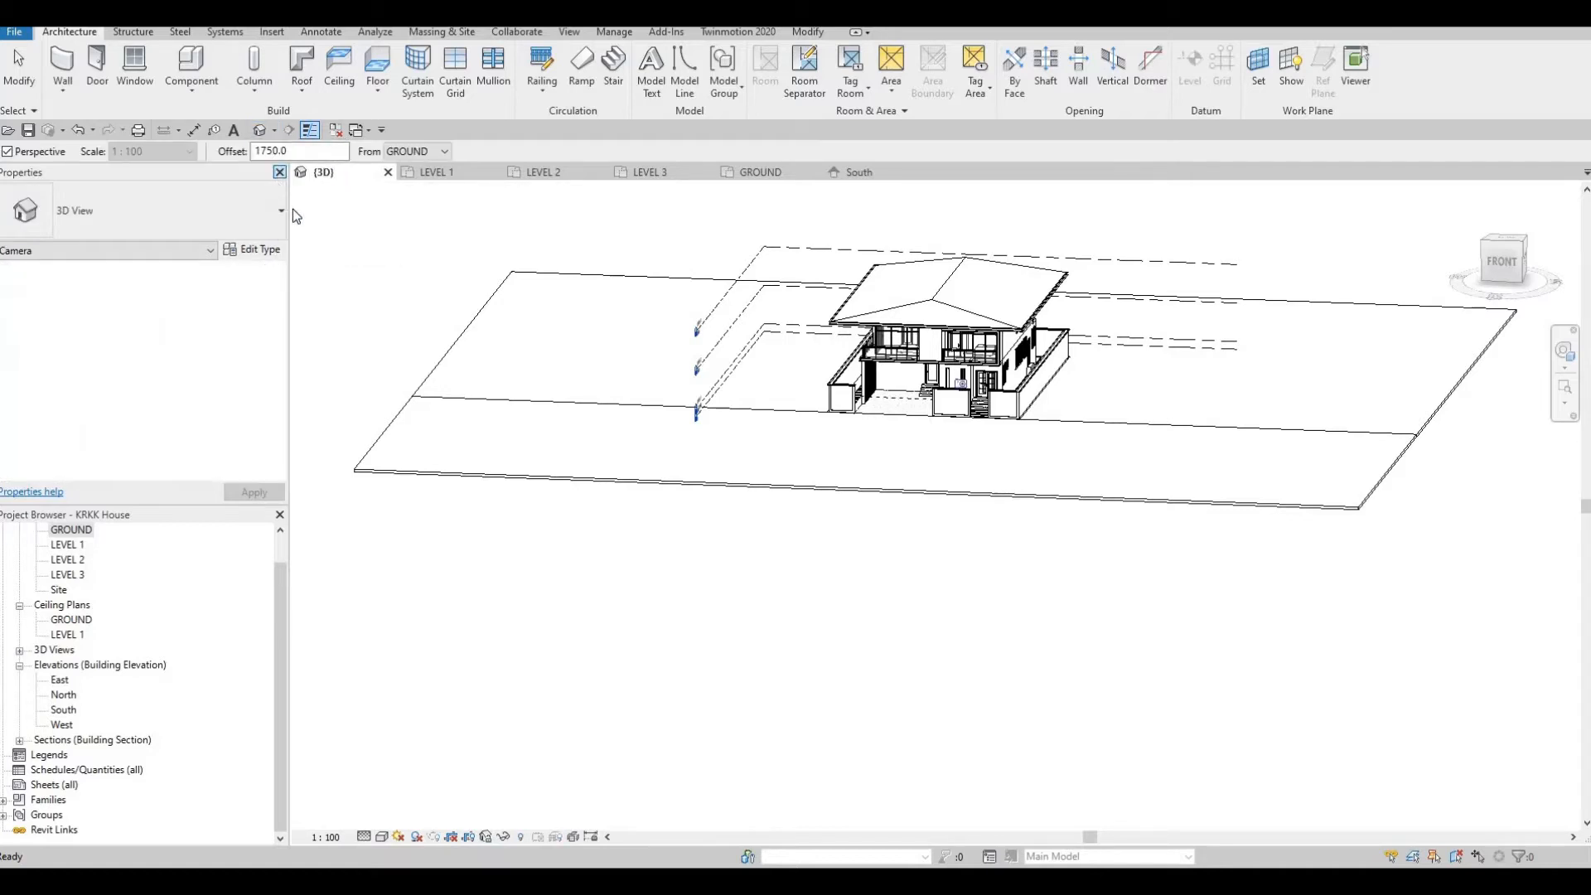
# Place a perspective camera in the GROUND plan in front of the house's left side, aimed diagonally across the house to beyond its rear.
pyautogui.doubleClick(71, 531)
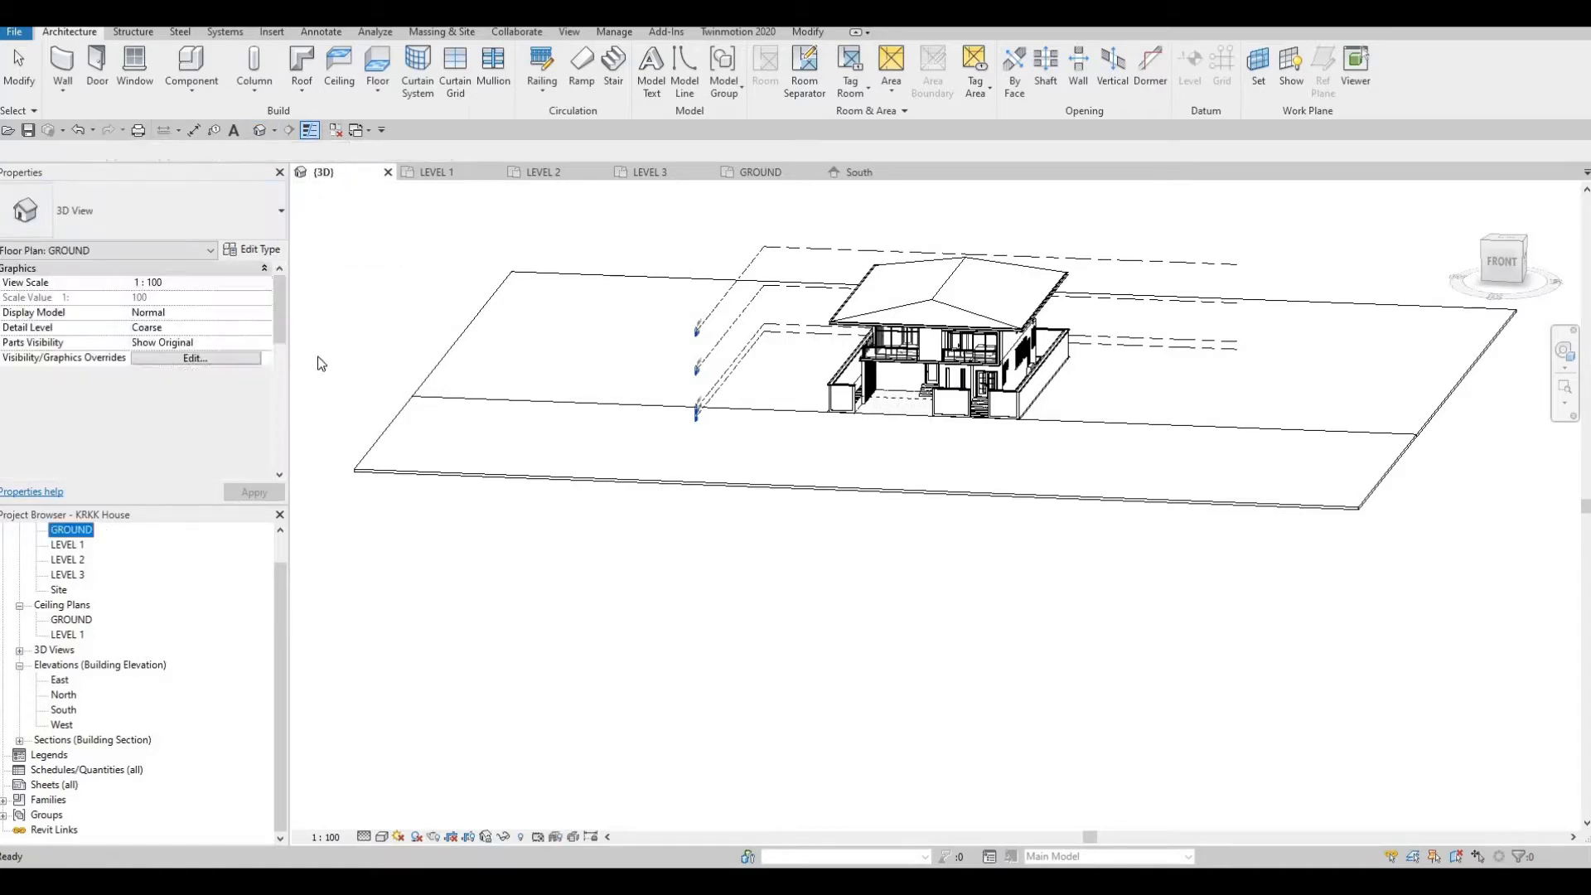
pyautogui.click(274, 131)
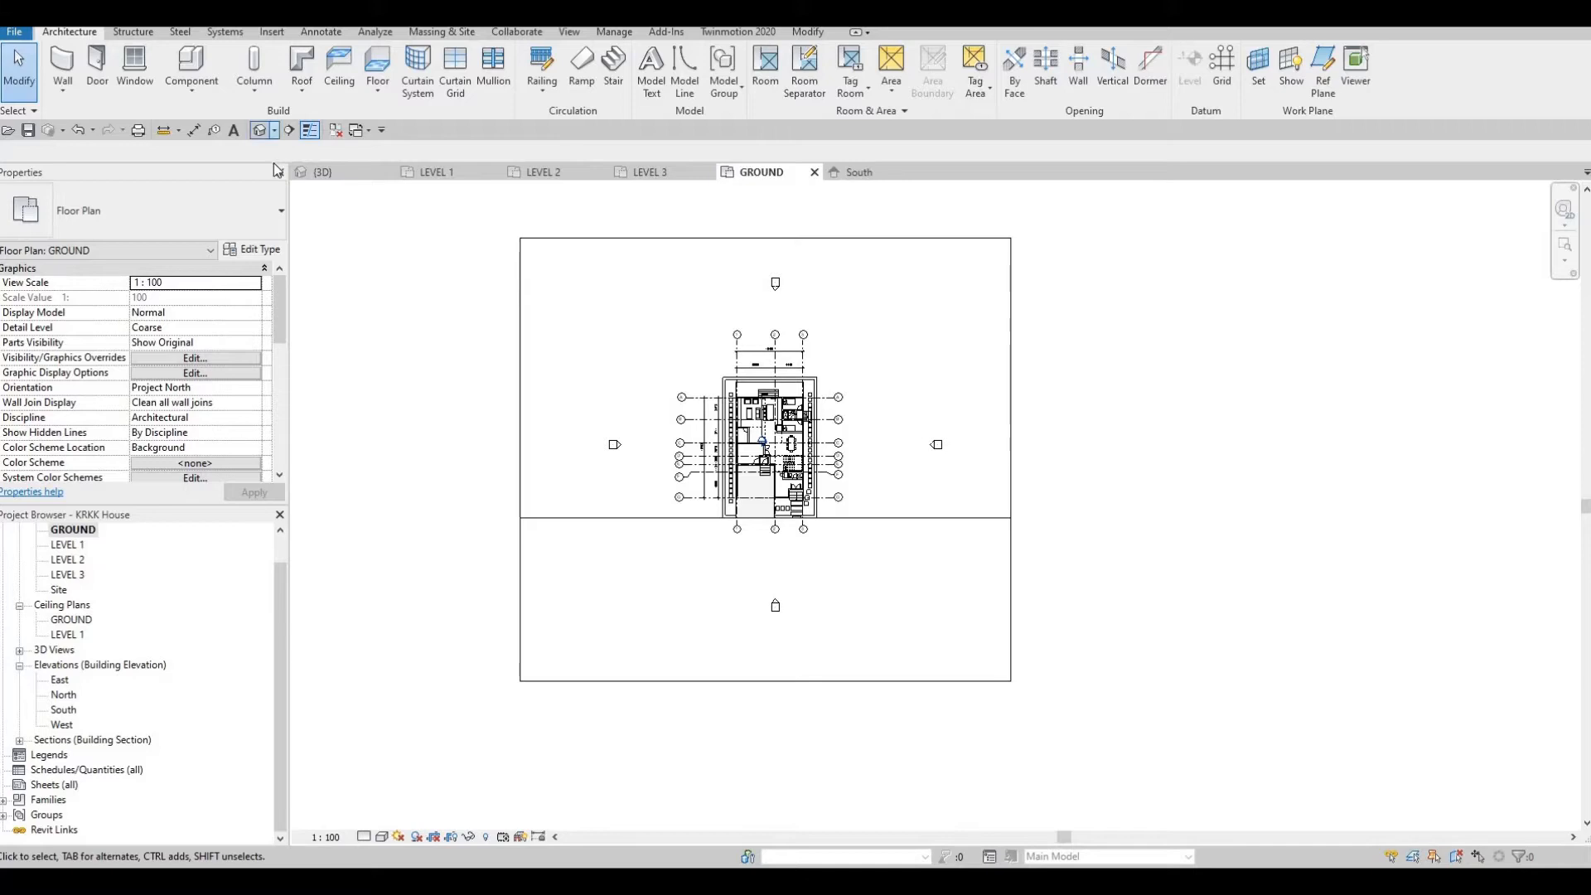
pyautogui.click(739, 549)
pyautogui.scroll(5, 673, 614)
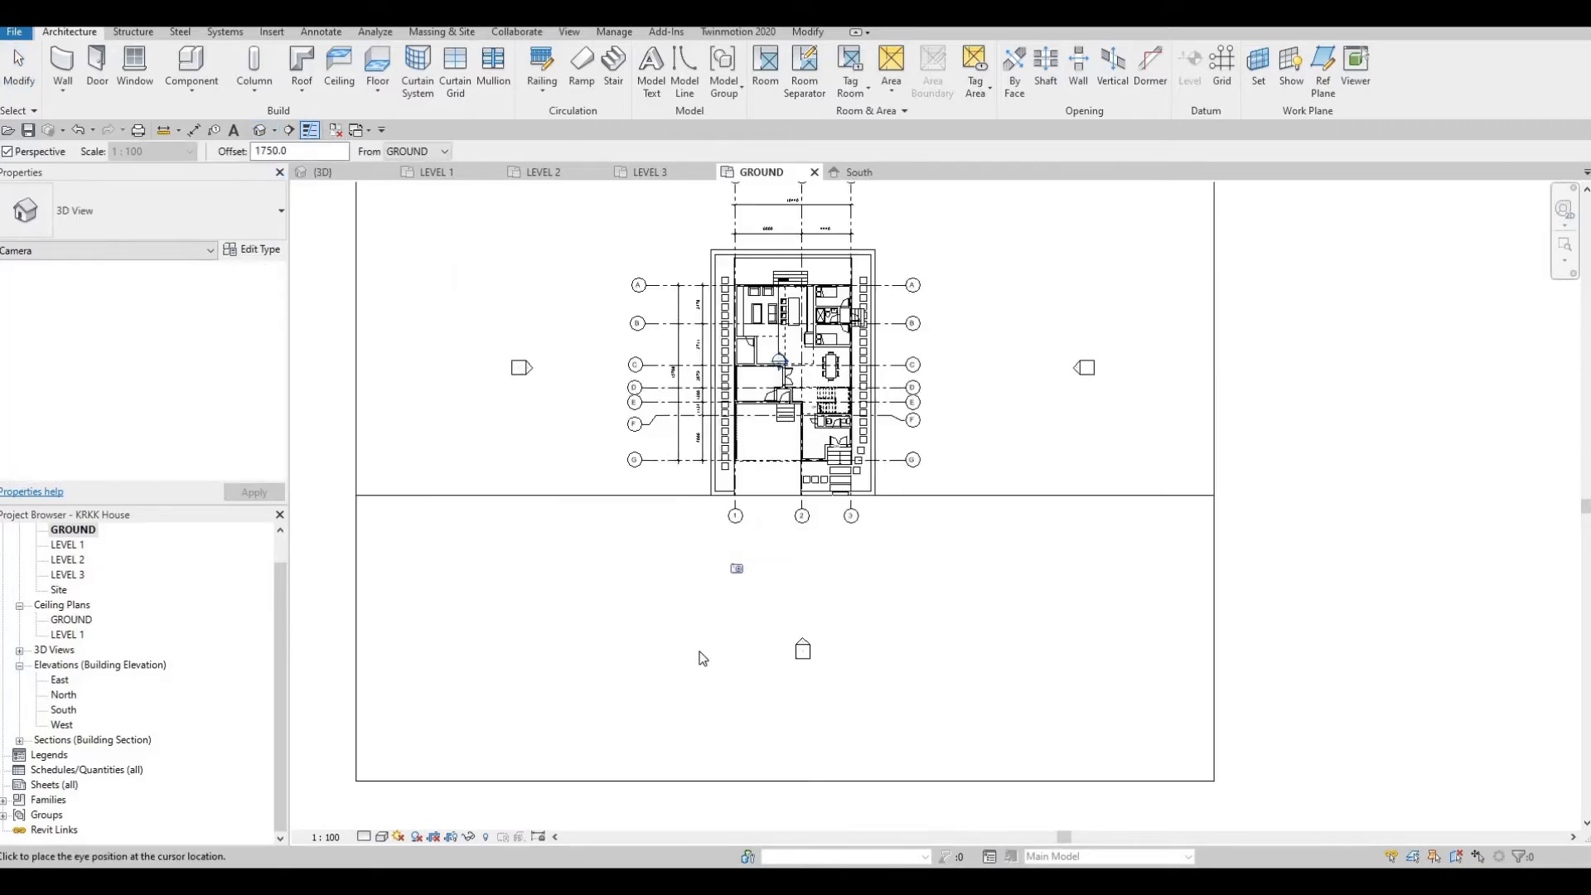
pyautogui.click(656, 705)
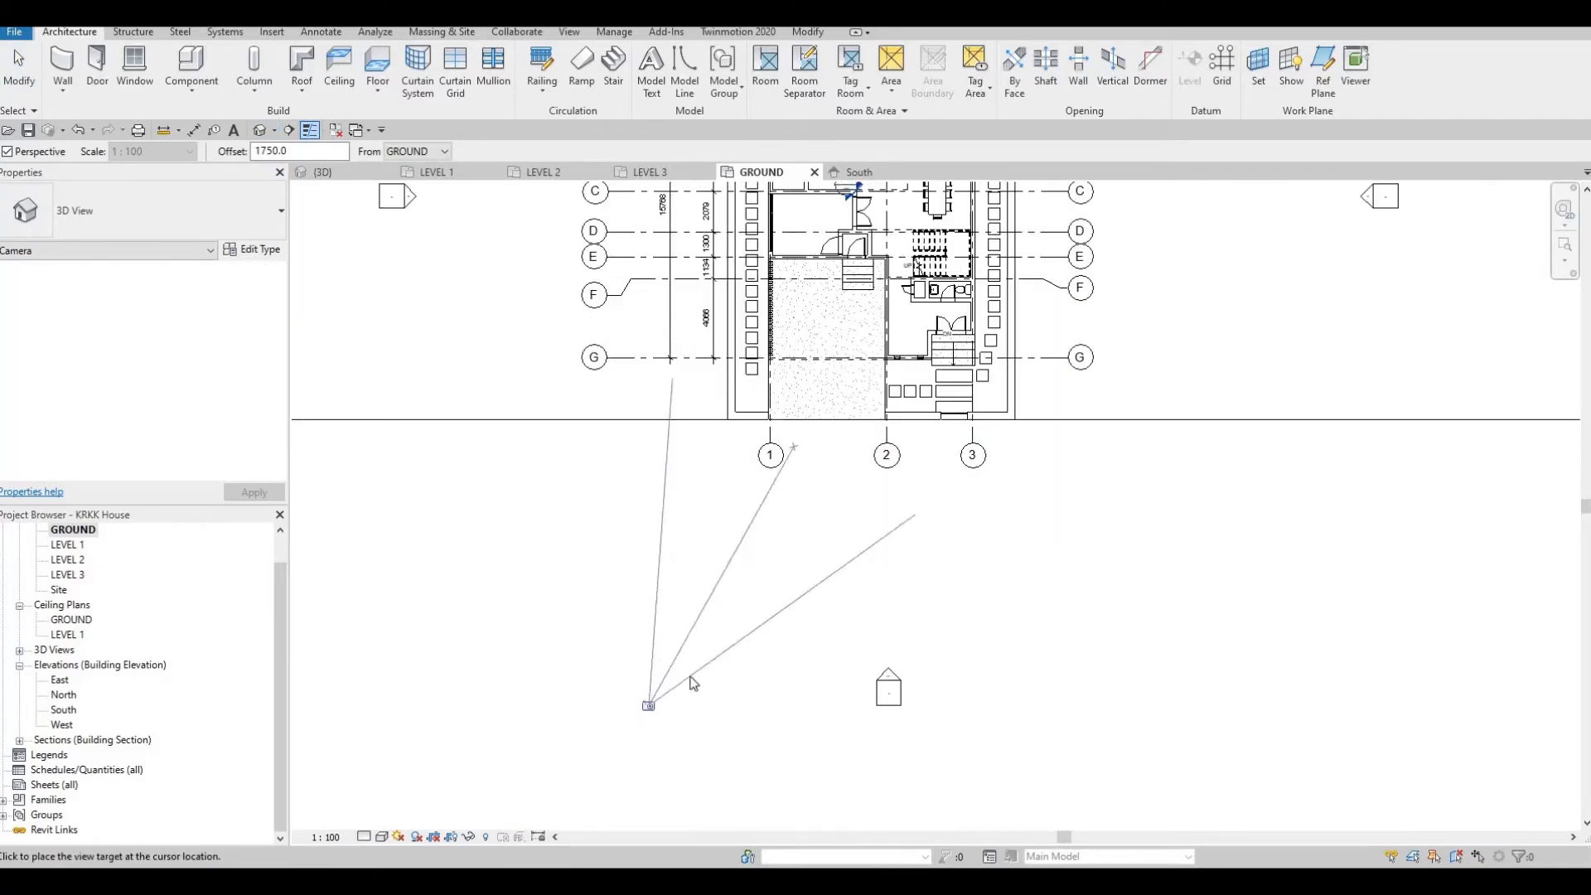
pyautogui.scroll(-5, 799, 356)
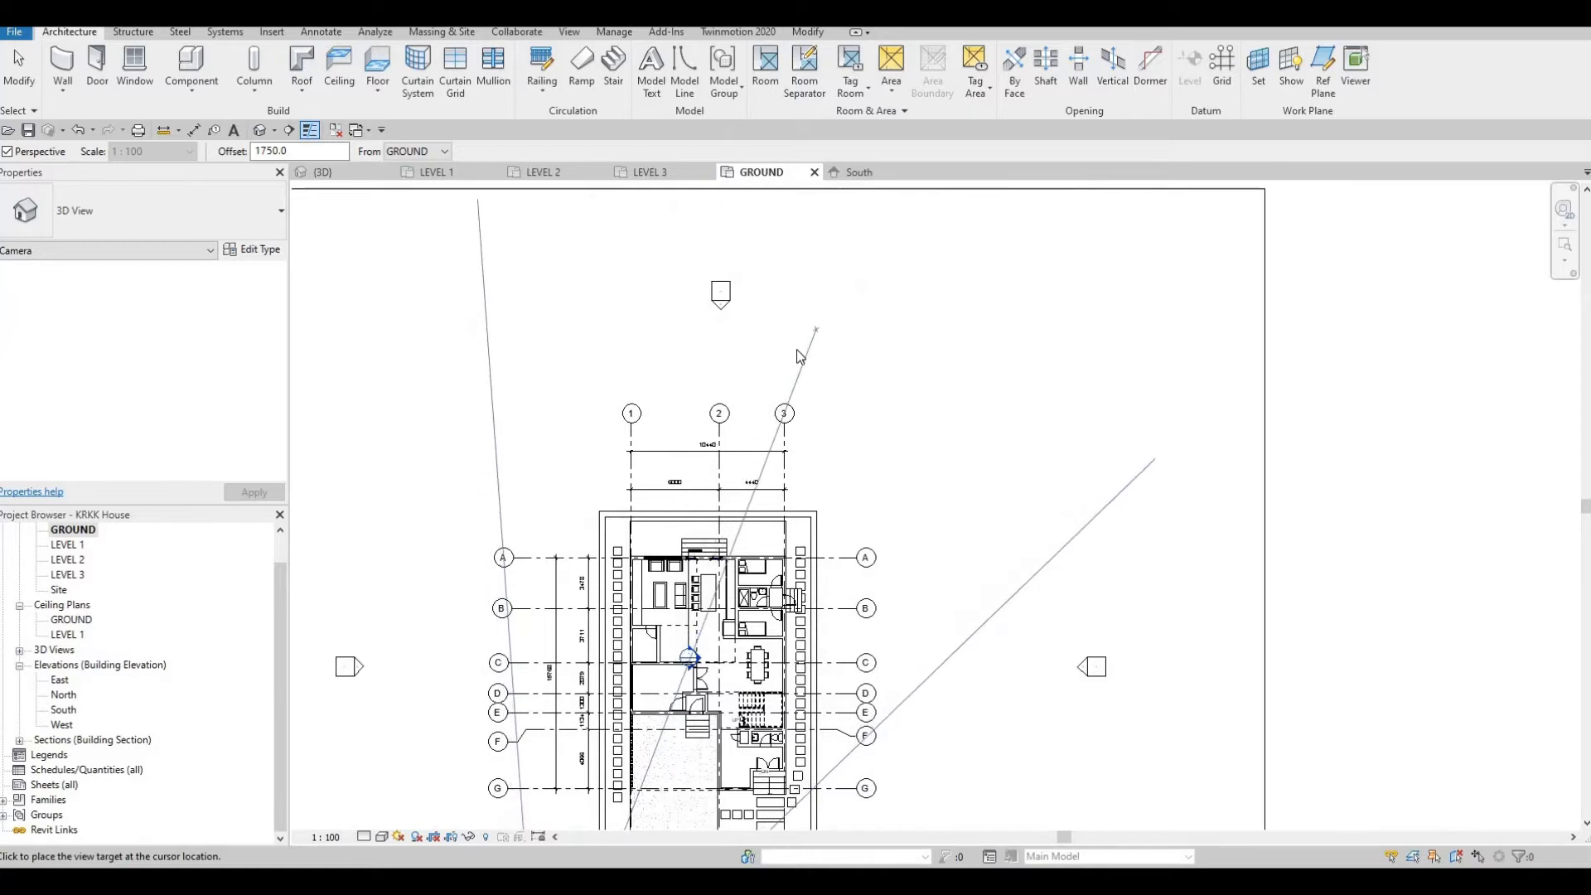
pyautogui.click(797, 350)
pyautogui.press('Escape')
pyautogui.press('Escape')
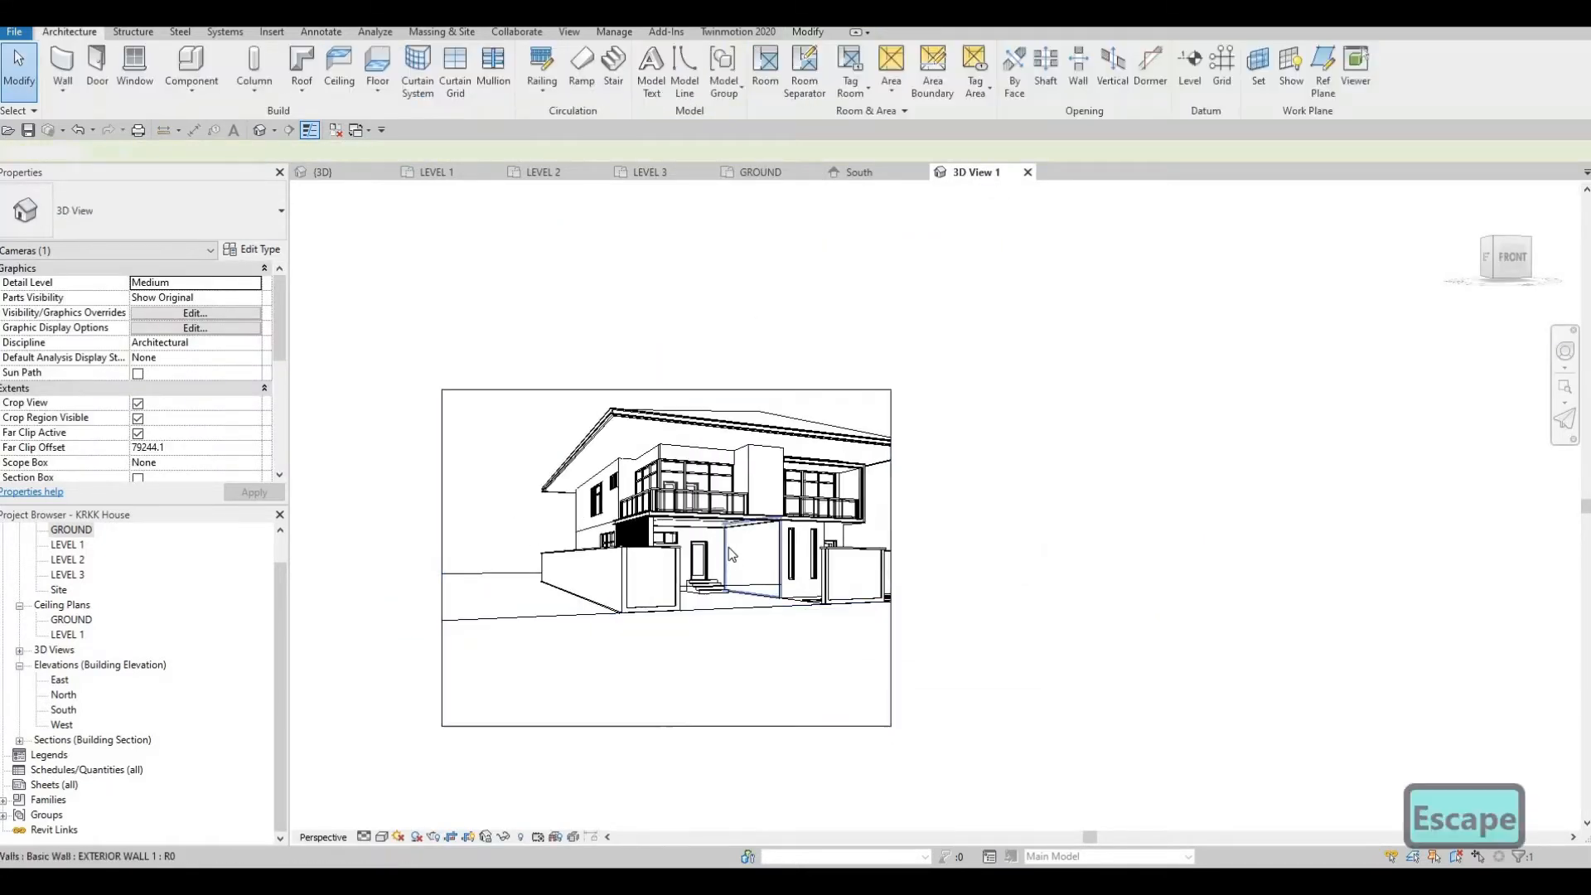
# Enlarge the camera view's crop region upward and to both sides so that it frames the whole house.
pyautogui.click(664, 389)
pyautogui.moveTo(665, 390); pyautogui.dragTo(669, 269)
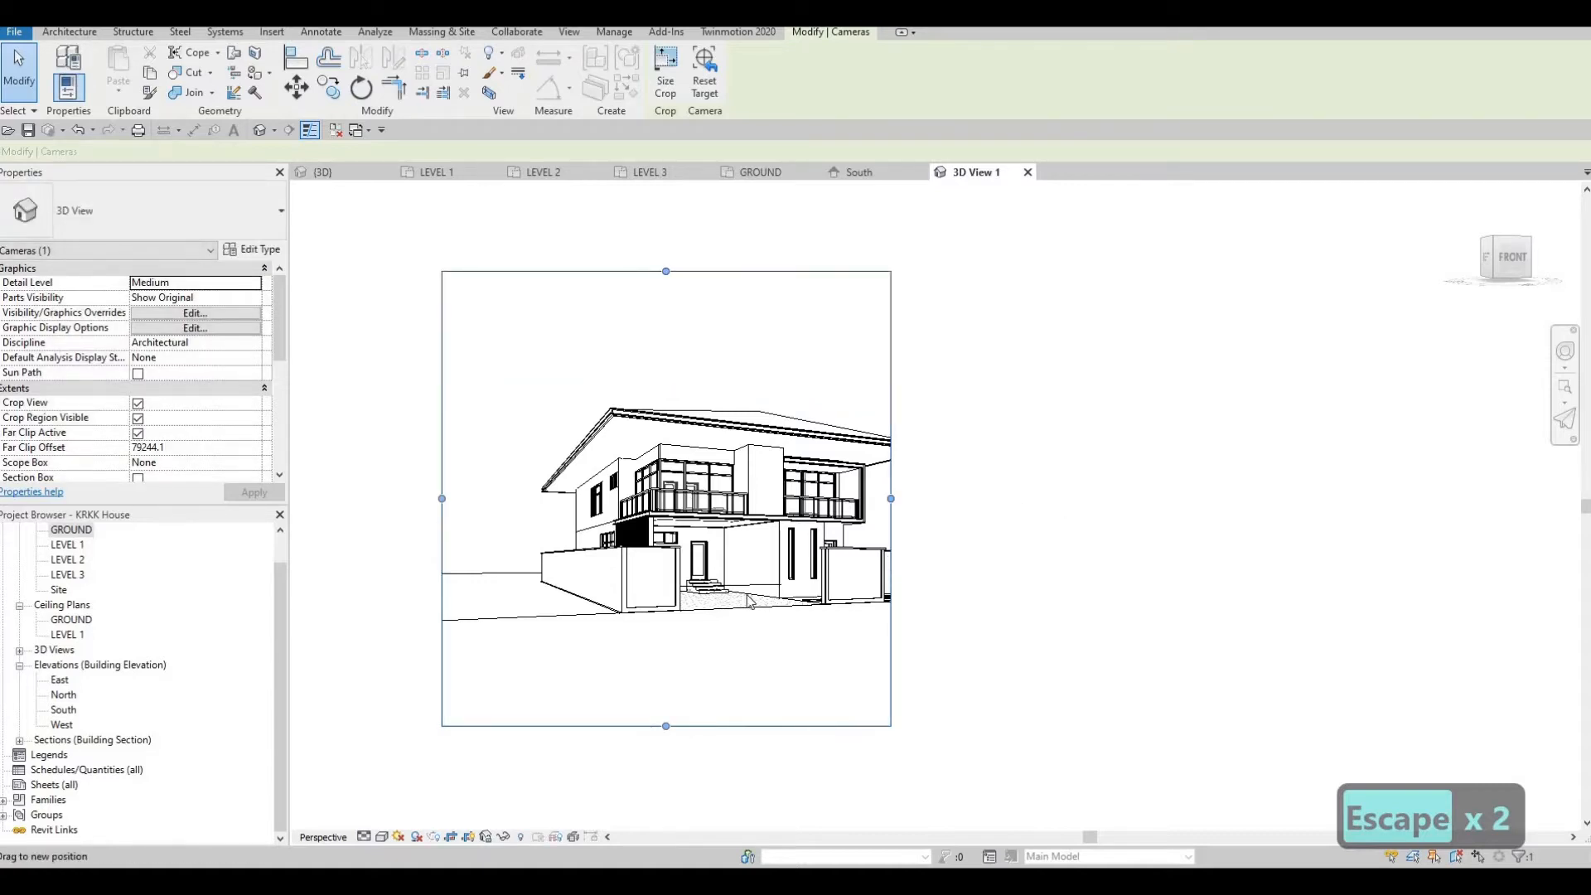
pyautogui.moveTo(891, 498); pyautogui.dragTo(1069, 499)
pyautogui.moveTo(441, 500); pyautogui.dragTo(425, 498)
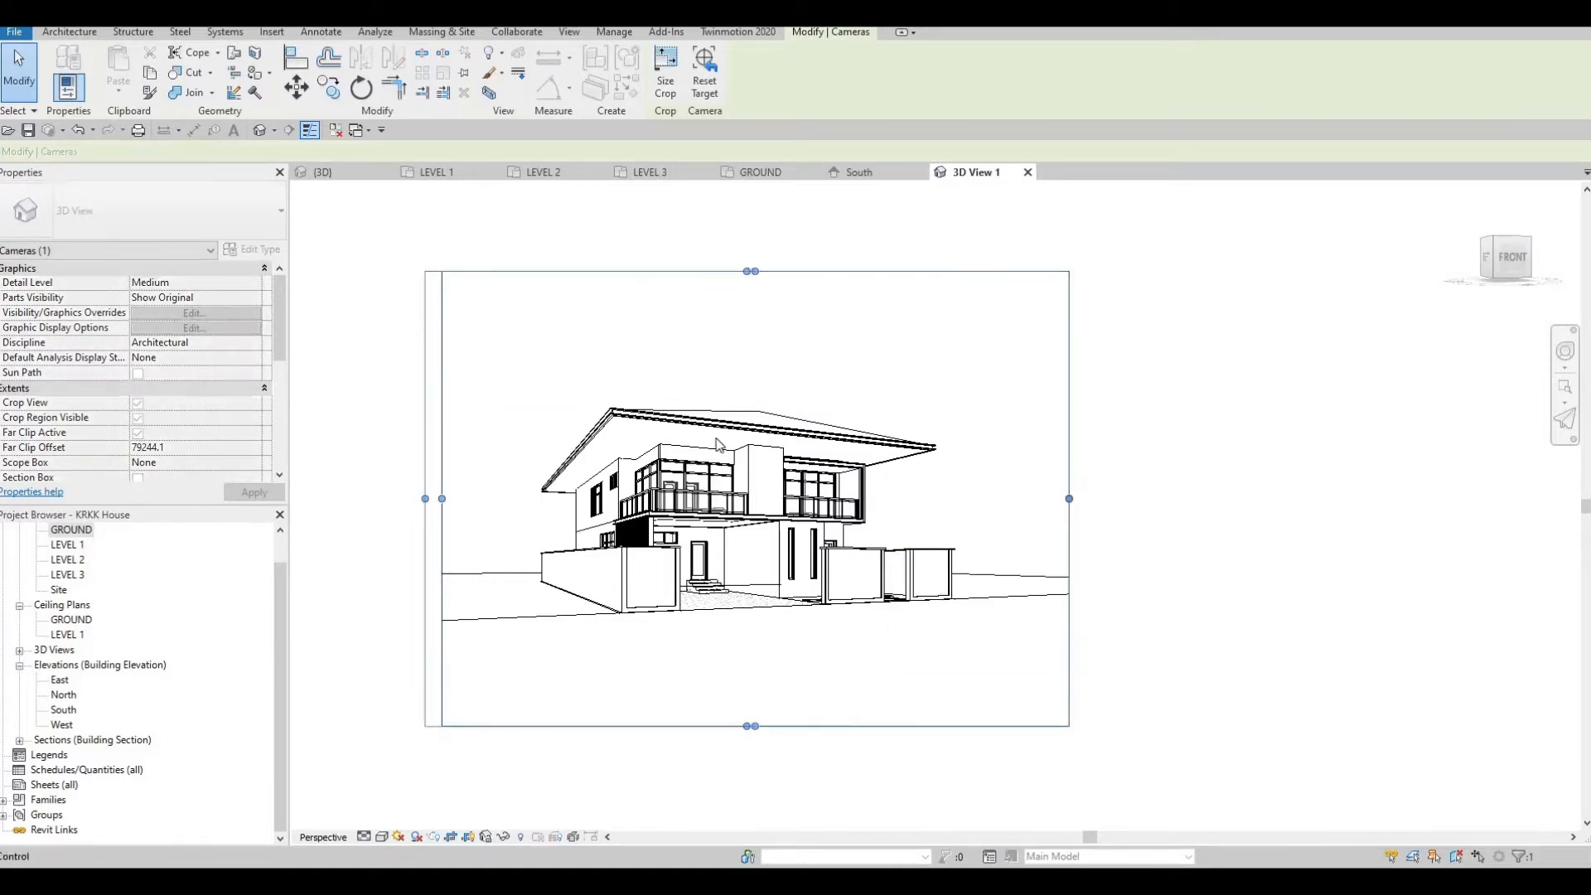
pyautogui.press('Escape')
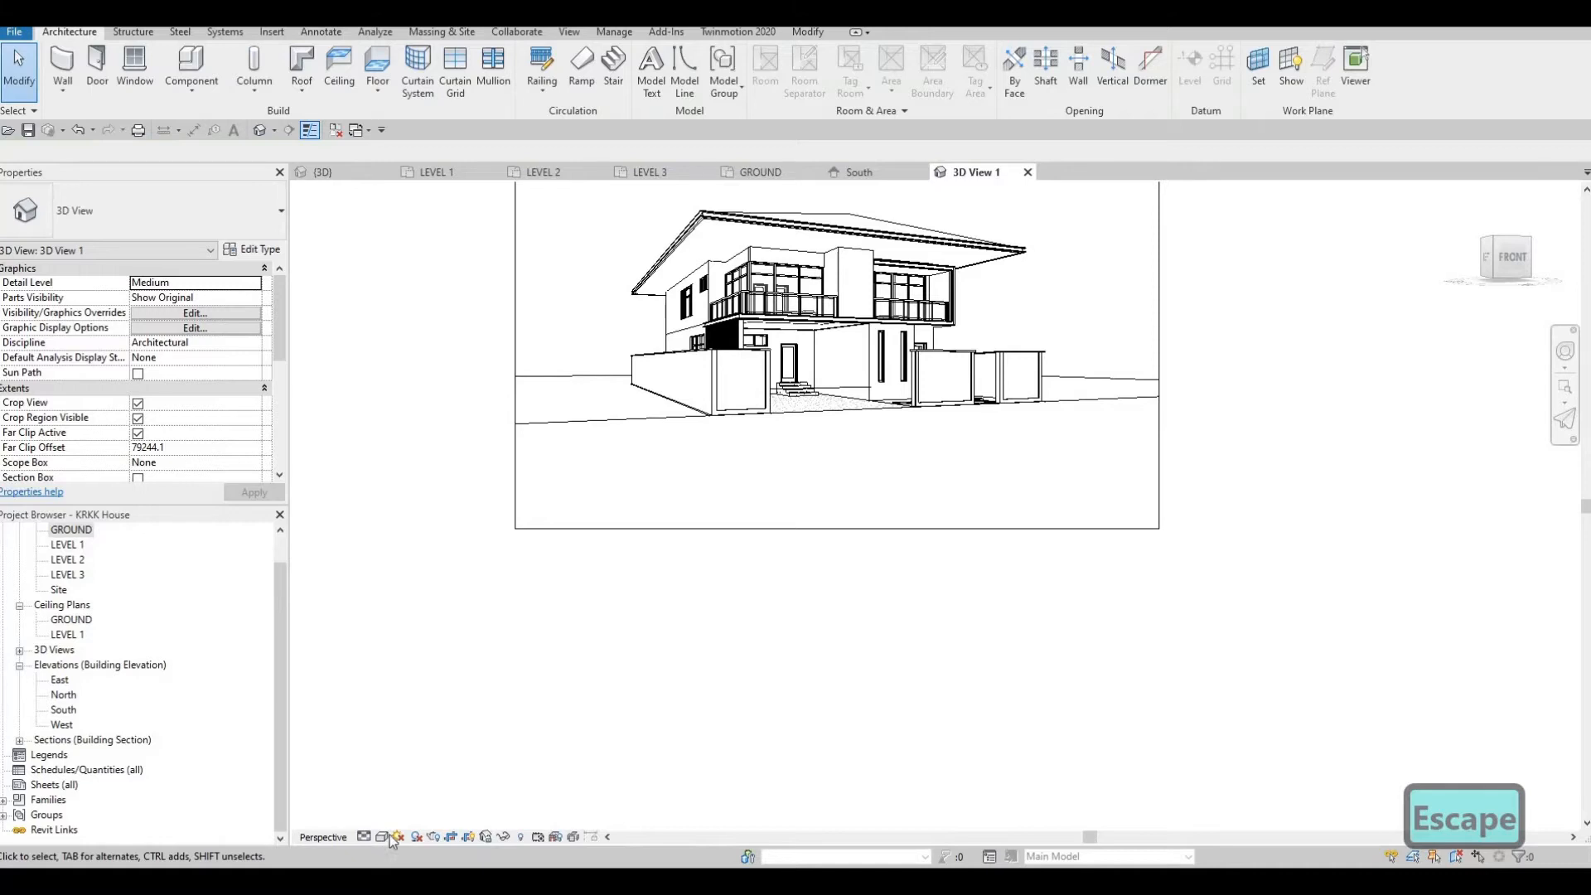
# Turn on cast shadows and ambient shadows and set a Gradient background in the camera view's graphic display options.
pyautogui.click(382, 835)
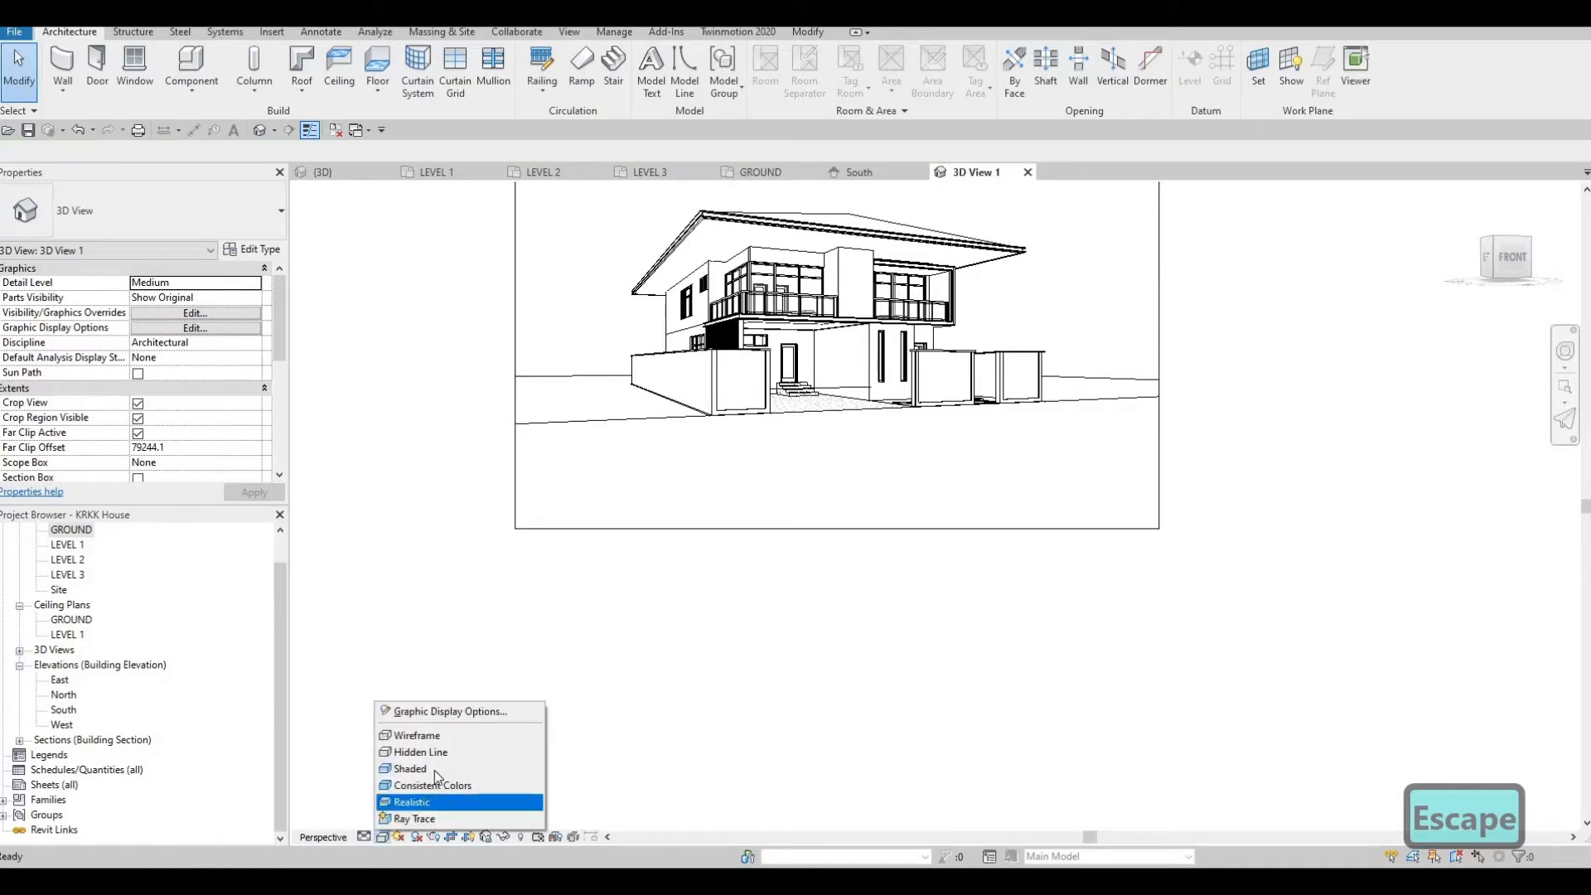
pyautogui.click(442, 711)
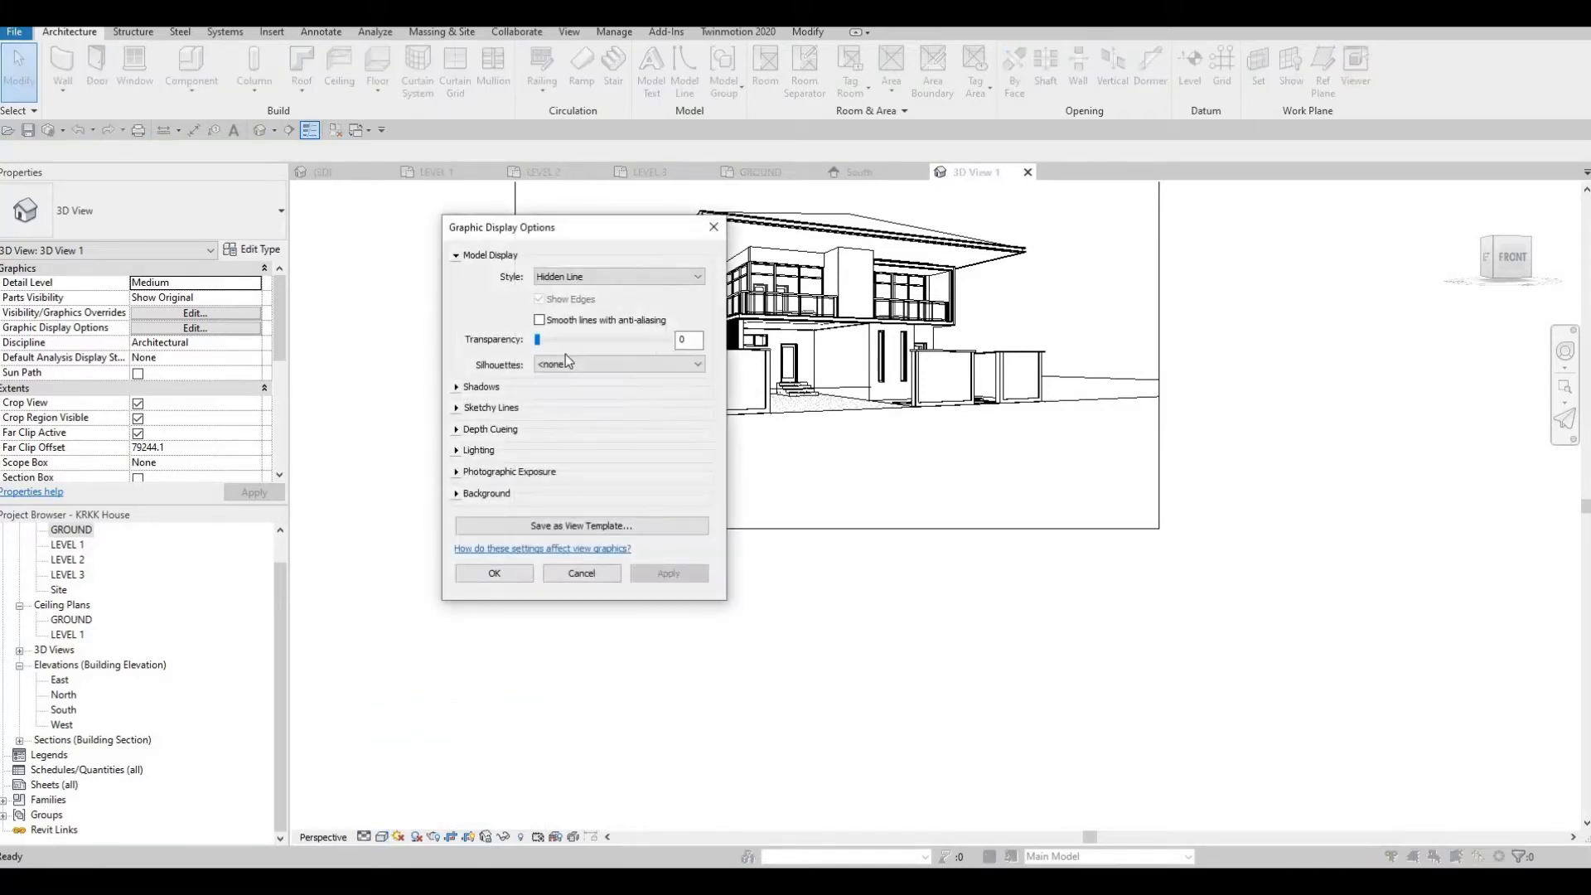
pyautogui.click(530, 396)
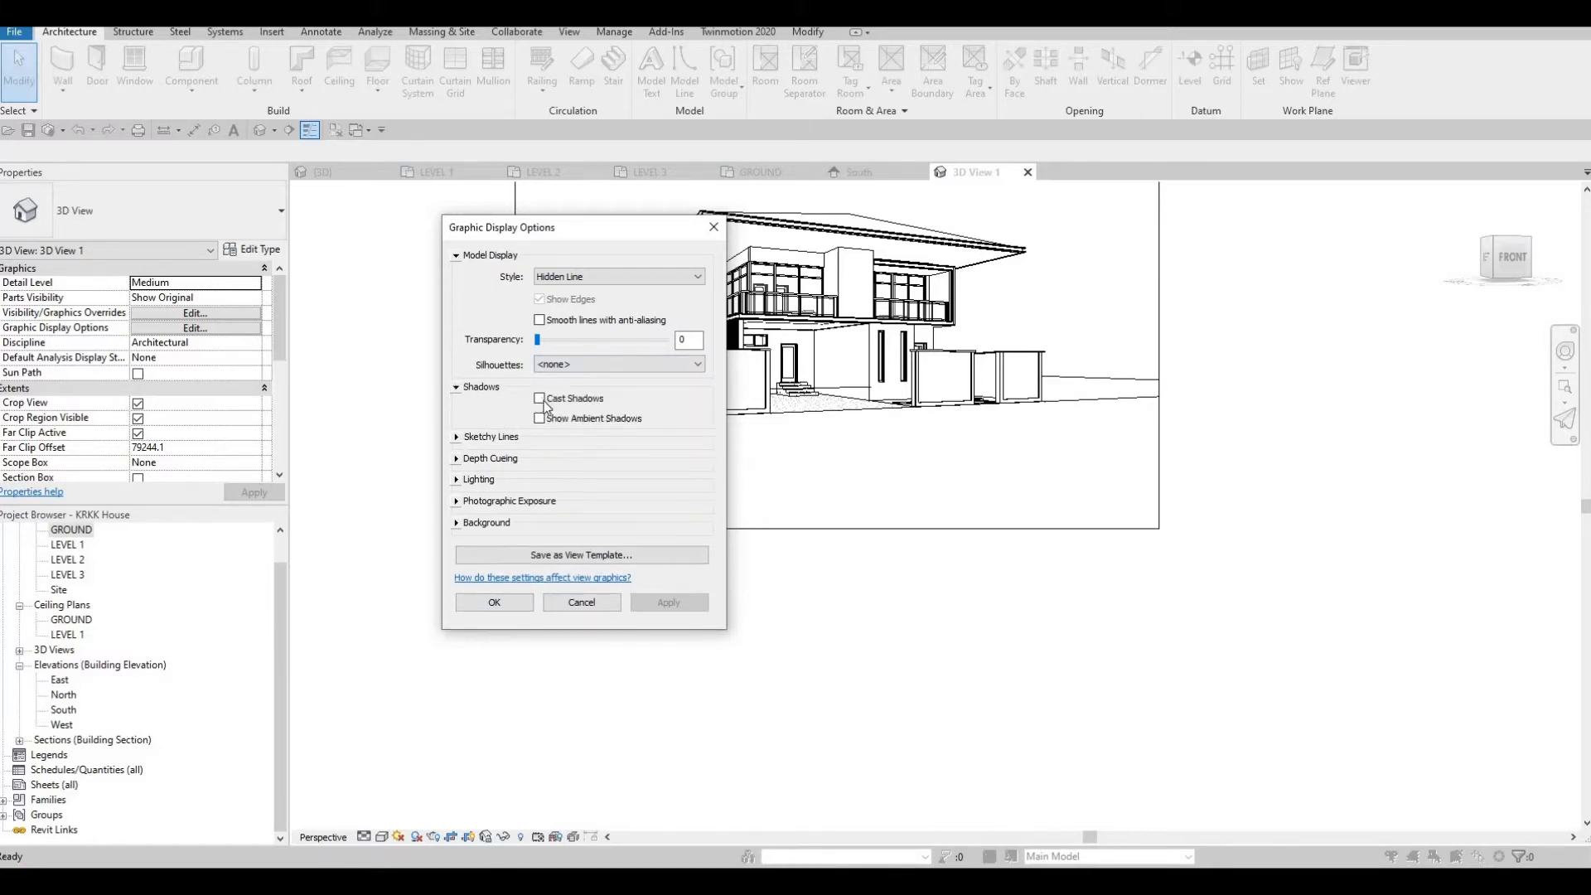
pyautogui.click(456, 523)
pyautogui.click(574, 547)
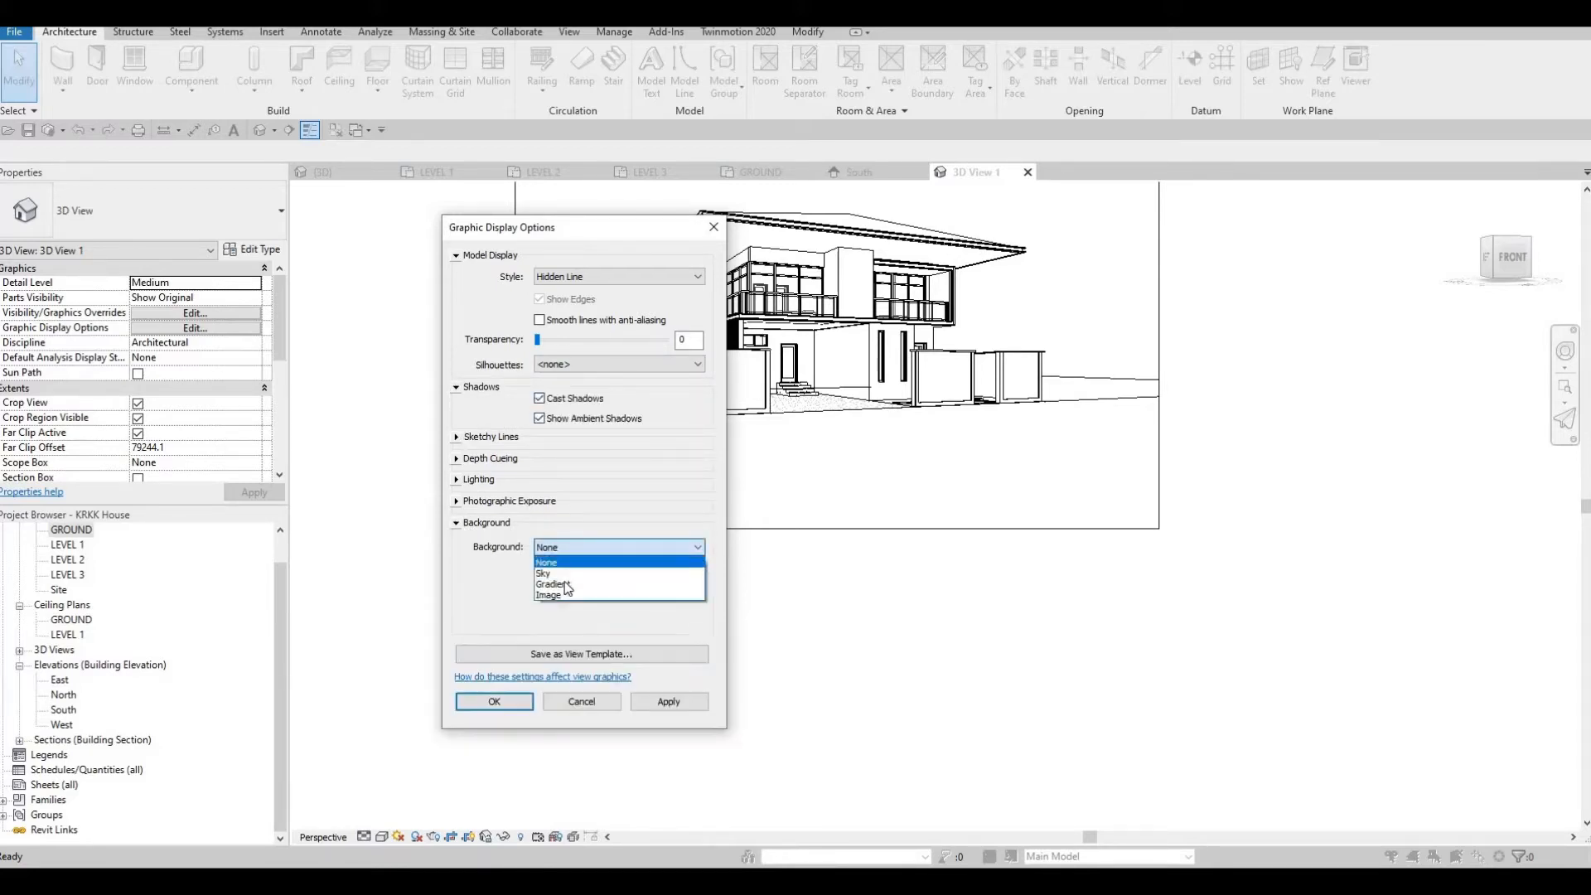
pyautogui.click(567, 582)
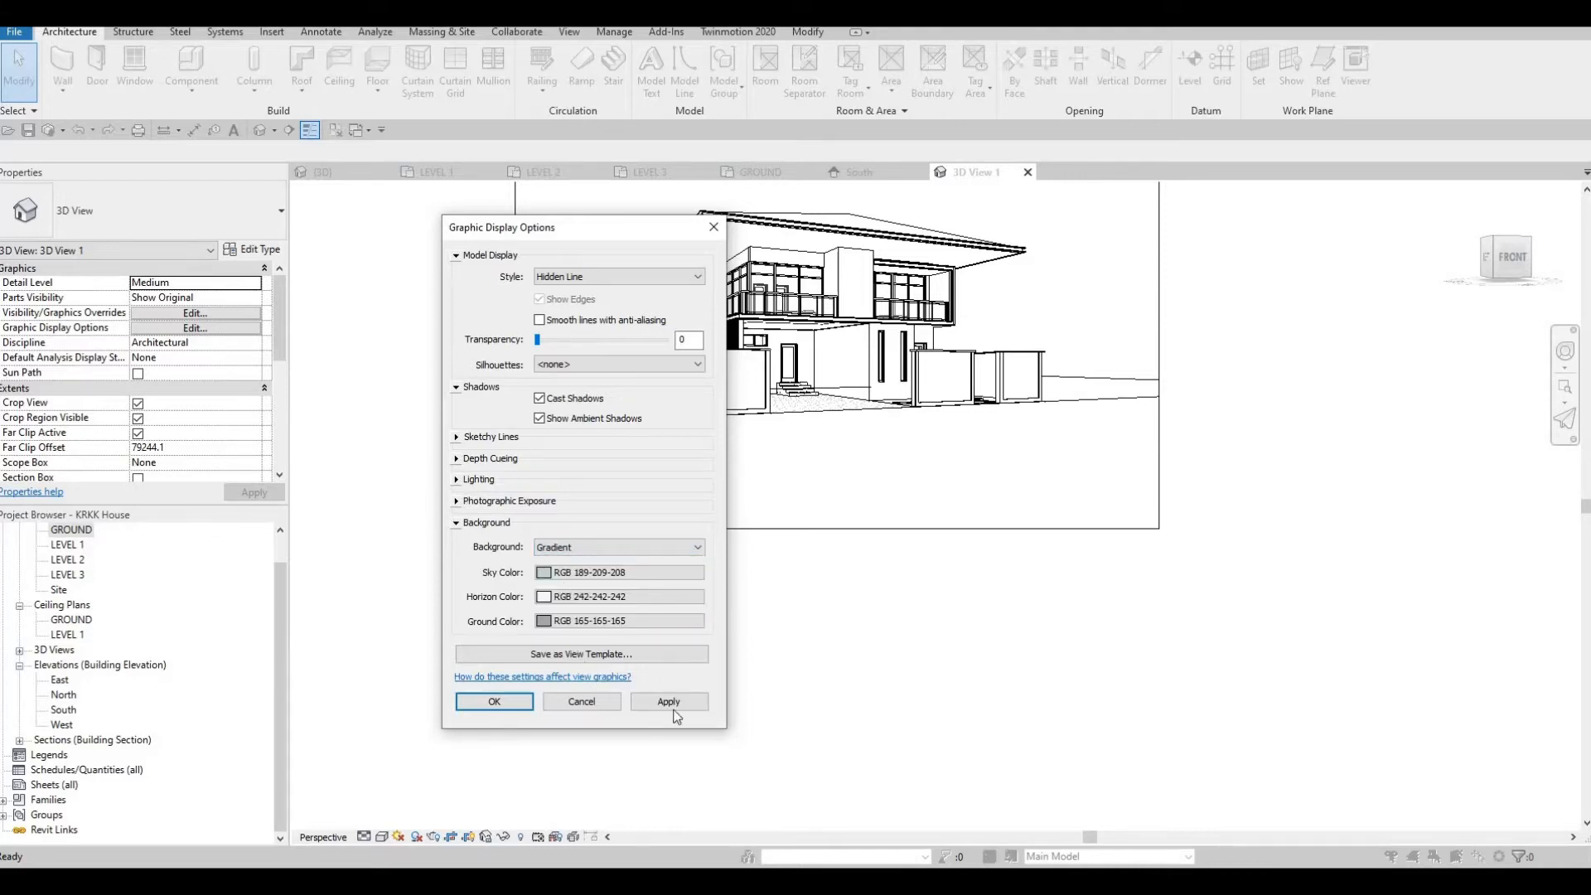
pyautogui.click(499, 701)
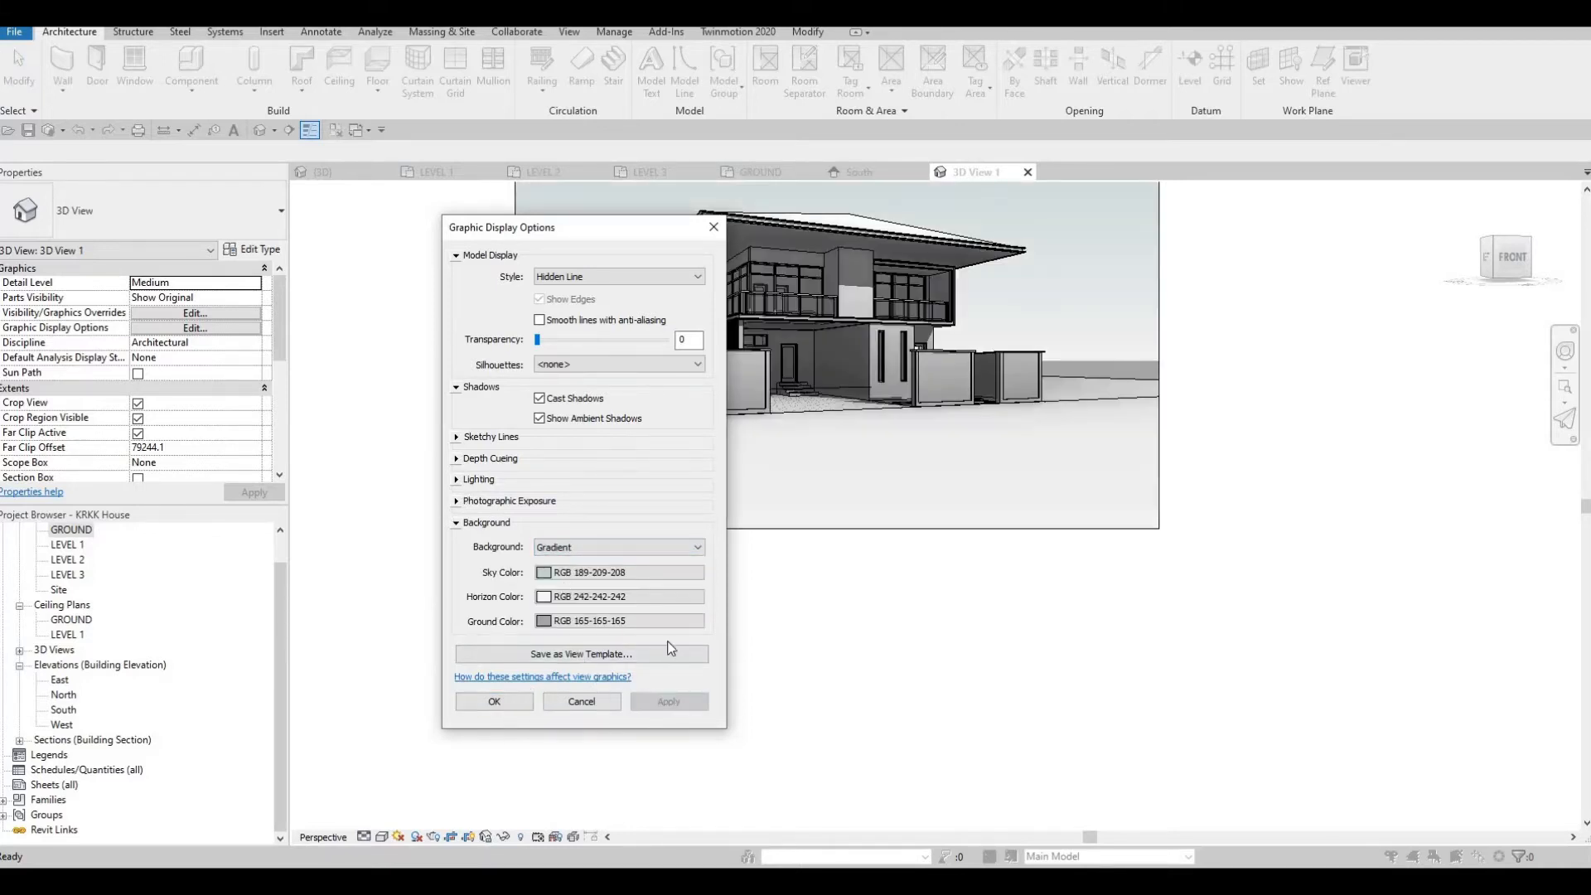
pyautogui.press('Escape')
# Raise the lower edge of the camera view's crop region slightly to reduce the empty foreground.
pyautogui.click(724, 697)
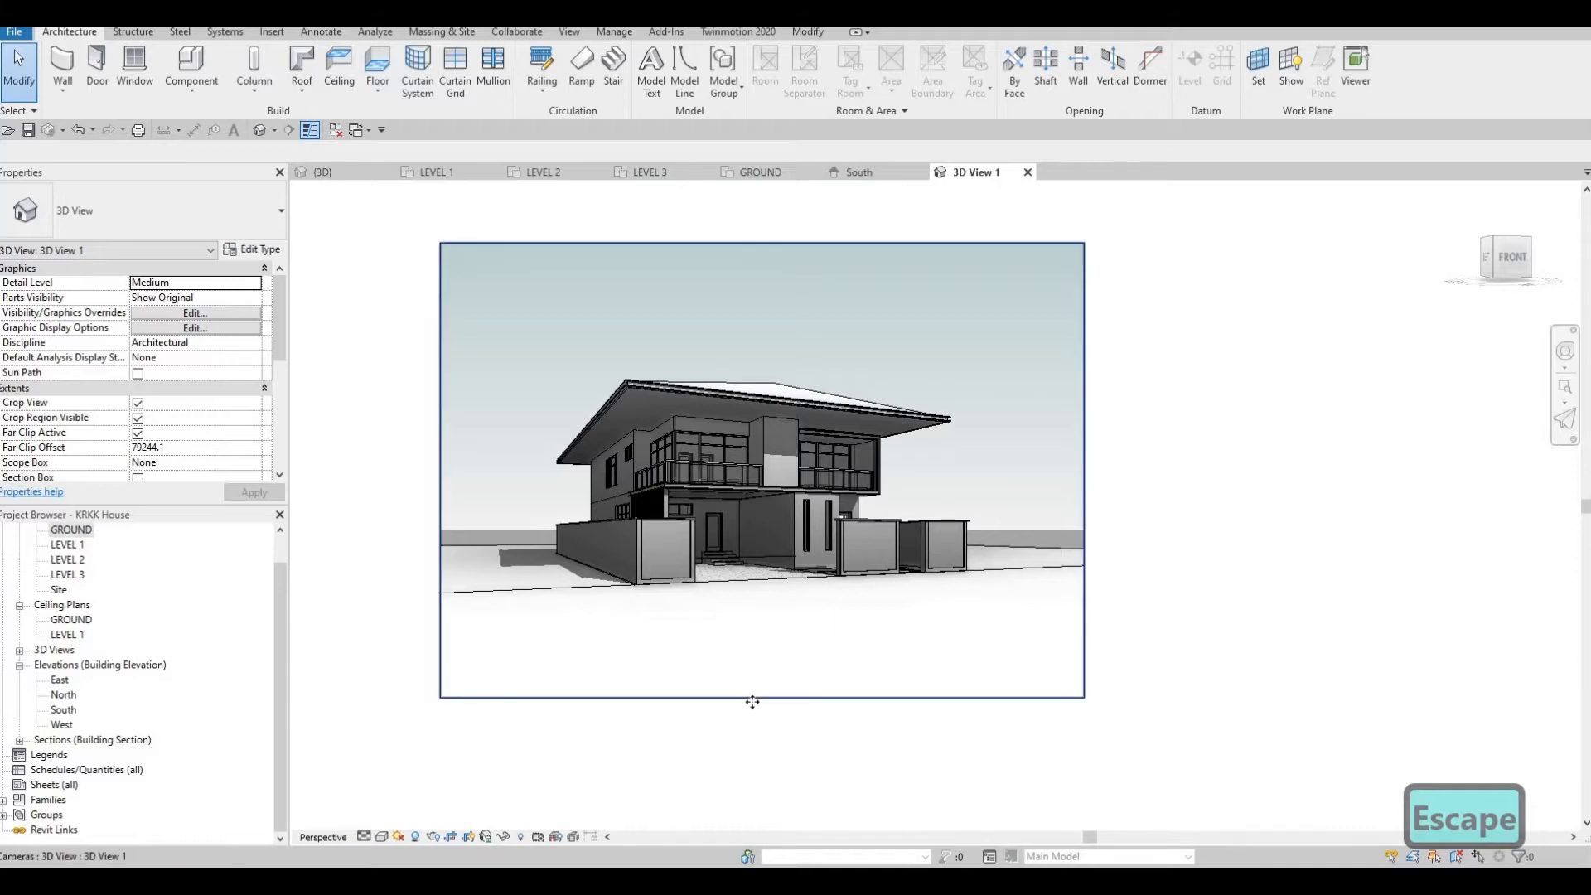
pyautogui.moveTo(765, 677); pyautogui.dragTo(765, 671)
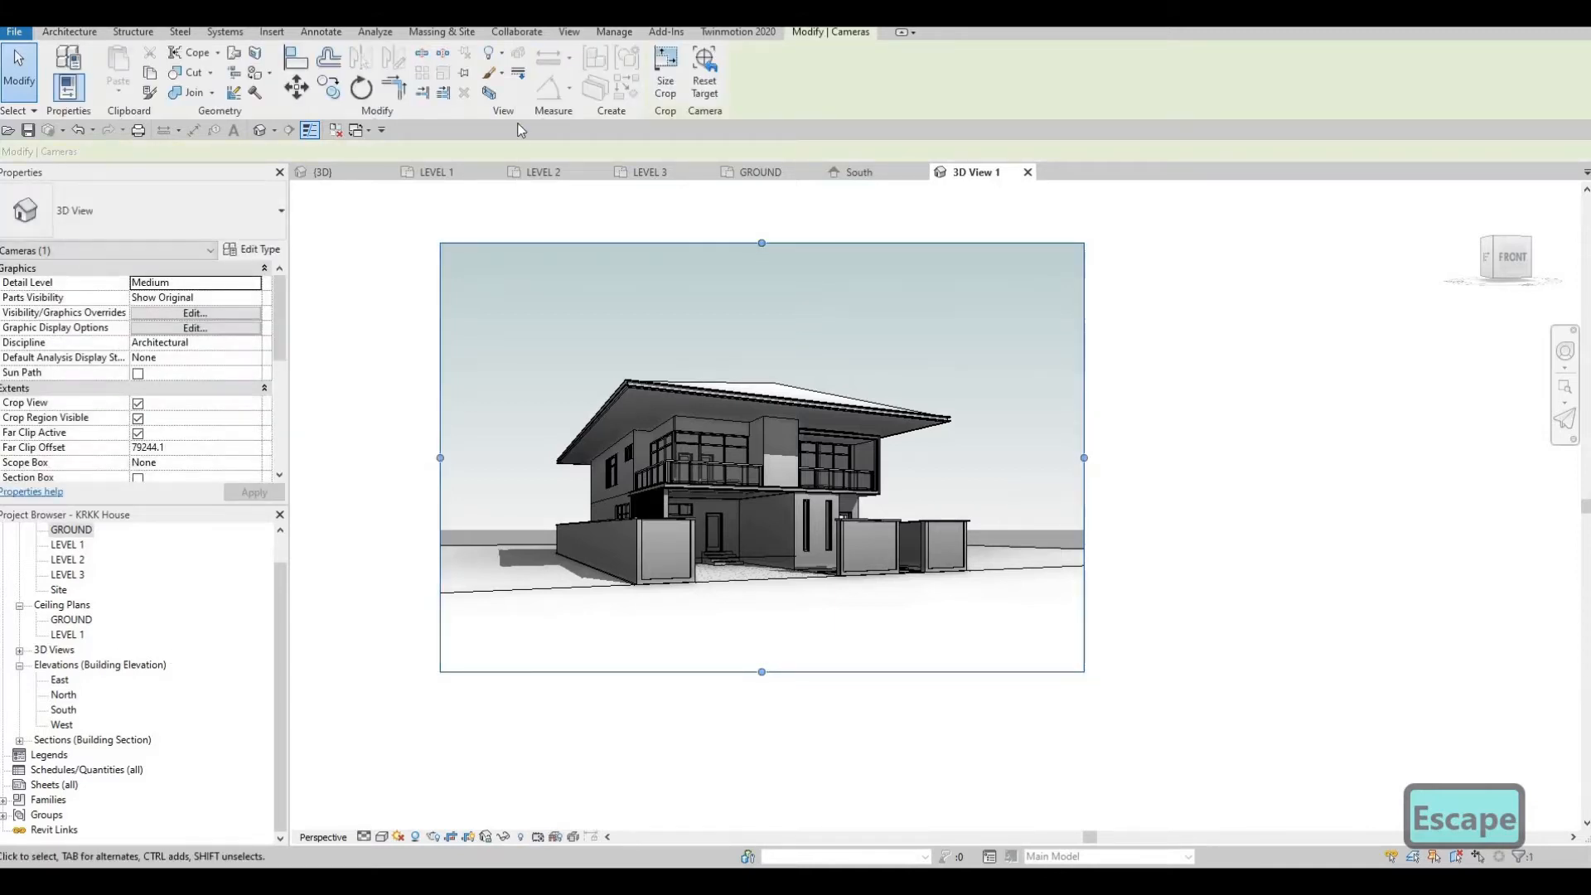
pyautogui.press('Escape')
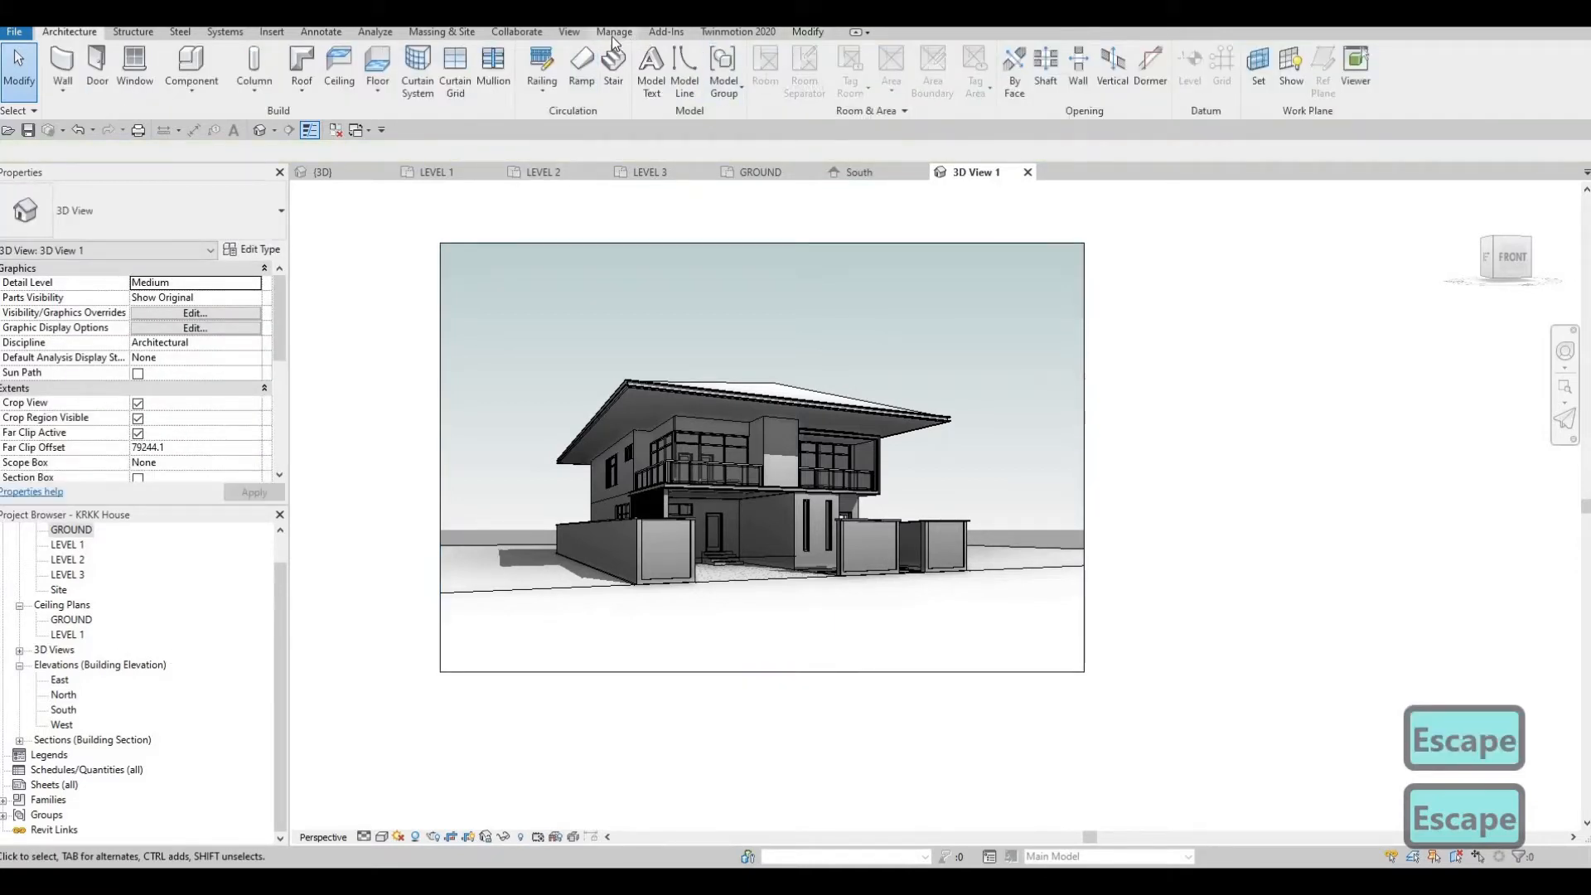
# Set the project's starting view to 3D View: 3D View 1.
pyautogui.click(612, 37)
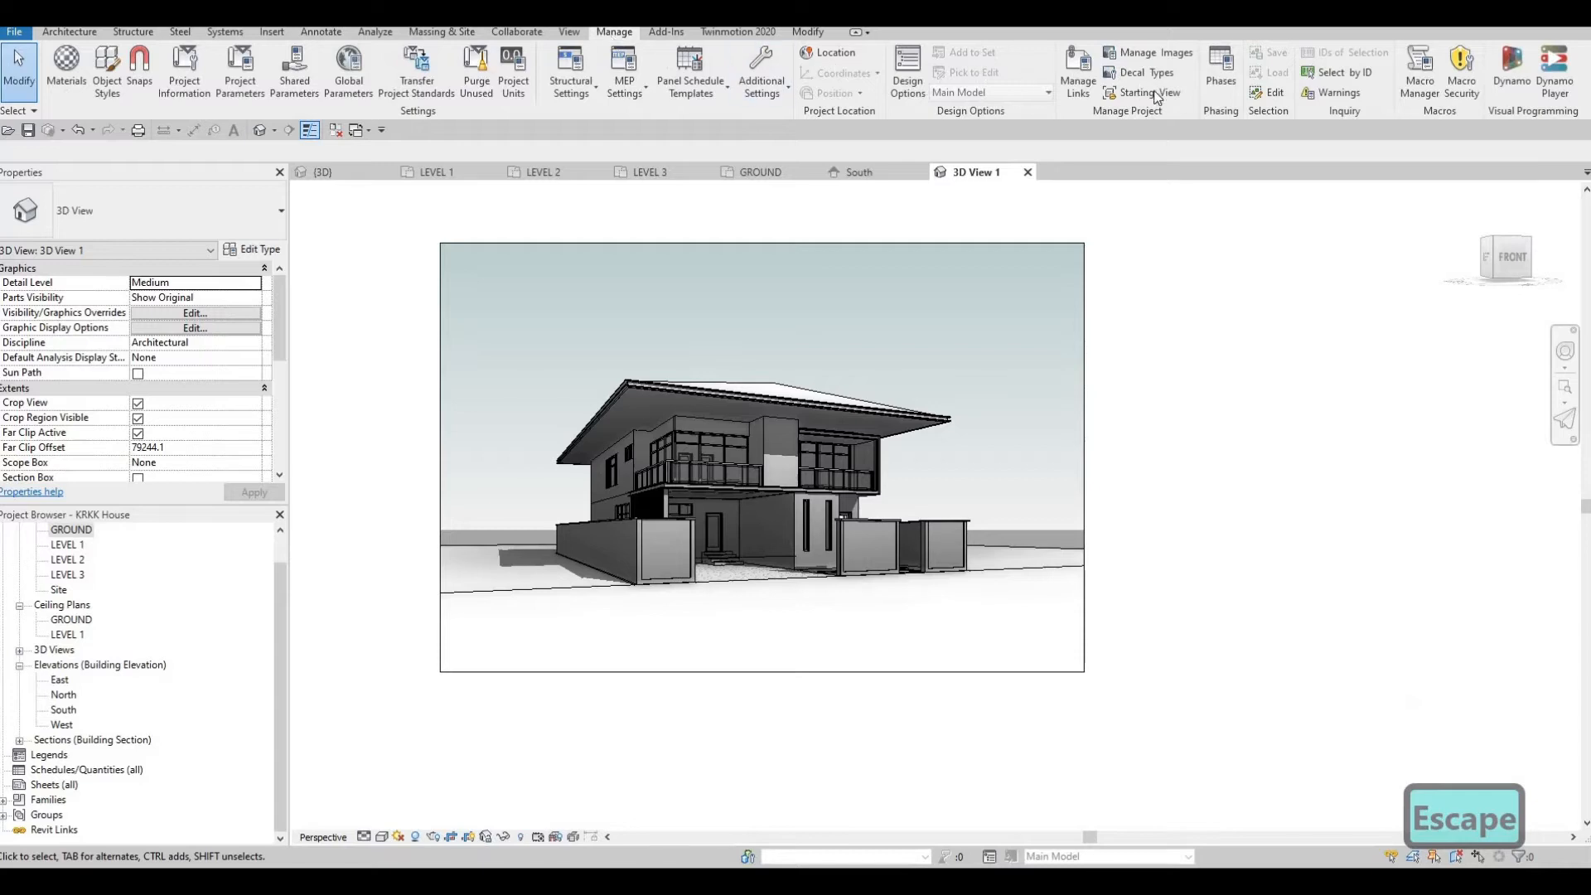
pyautogui.click(1157, 95)
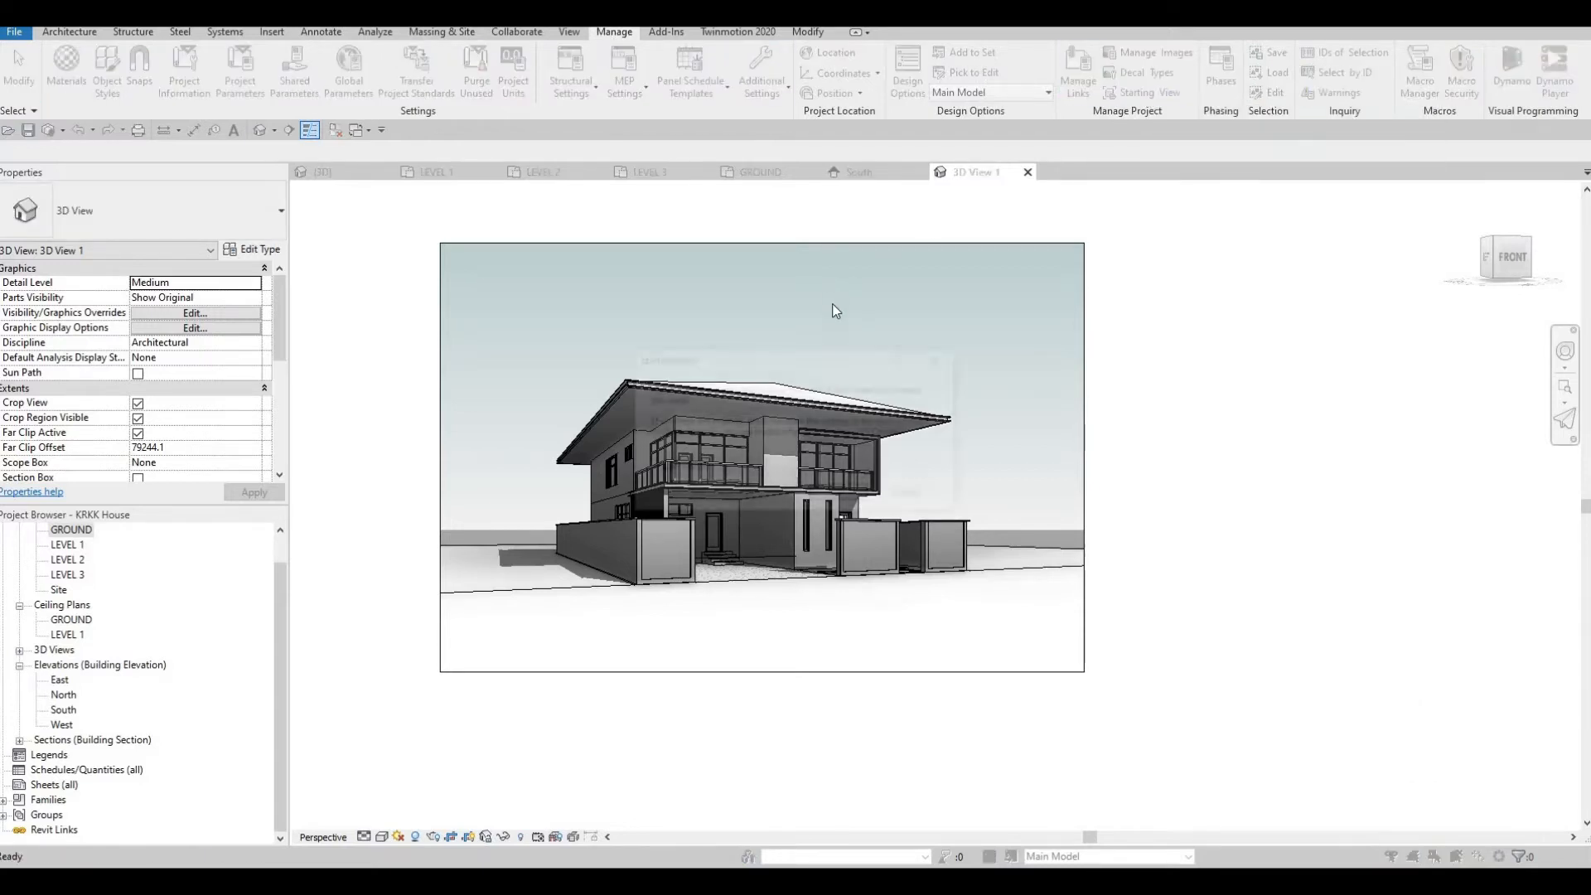
pyautogui.click(796, 469)
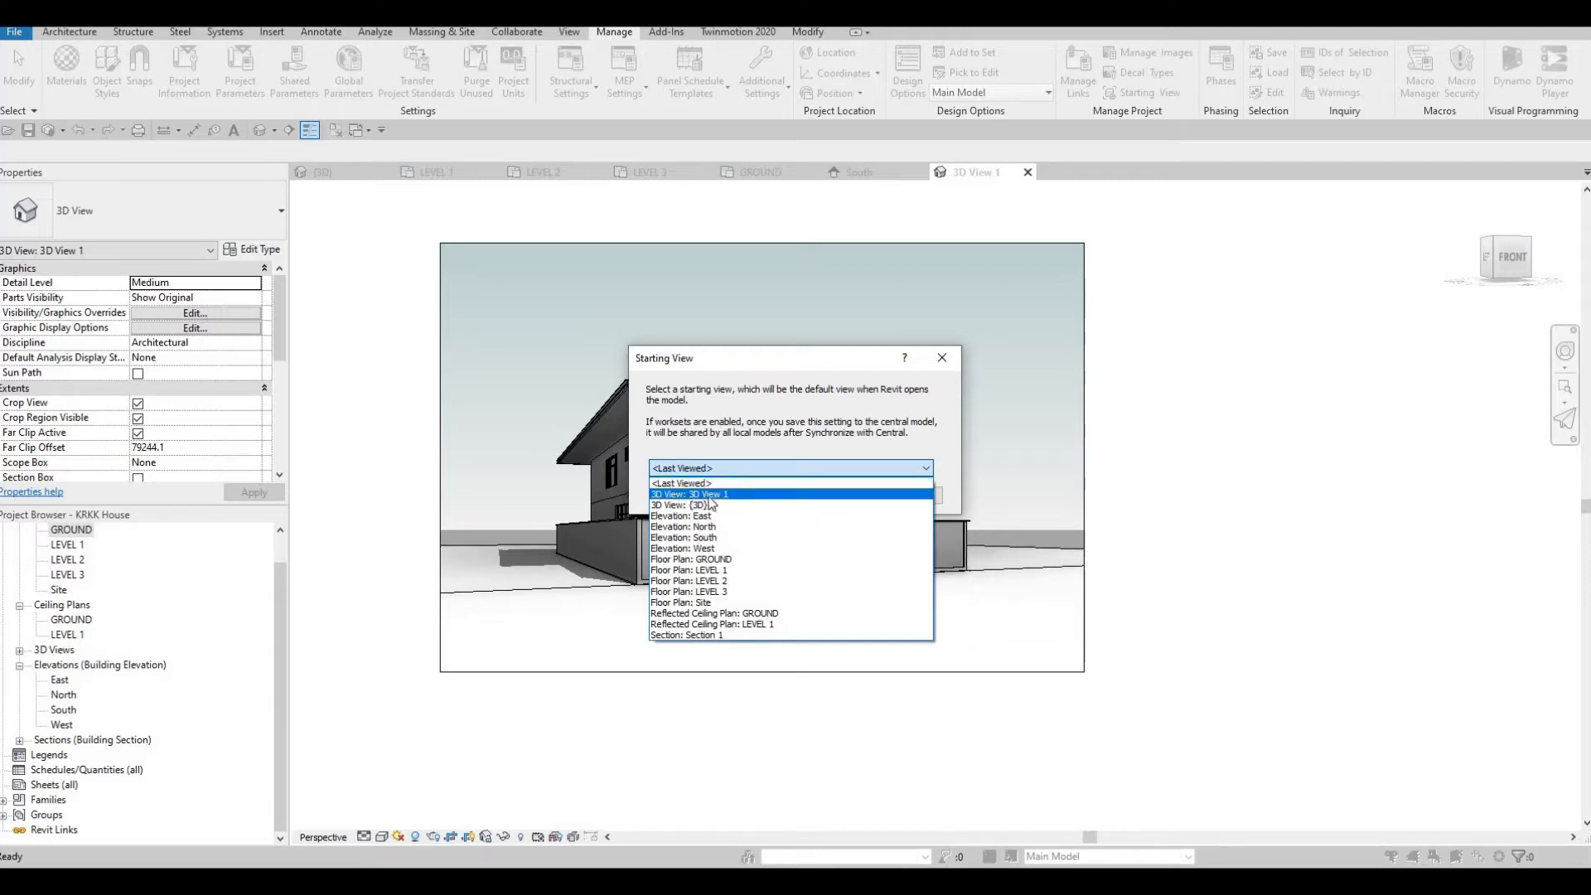
pyautogui.click(709, 495)
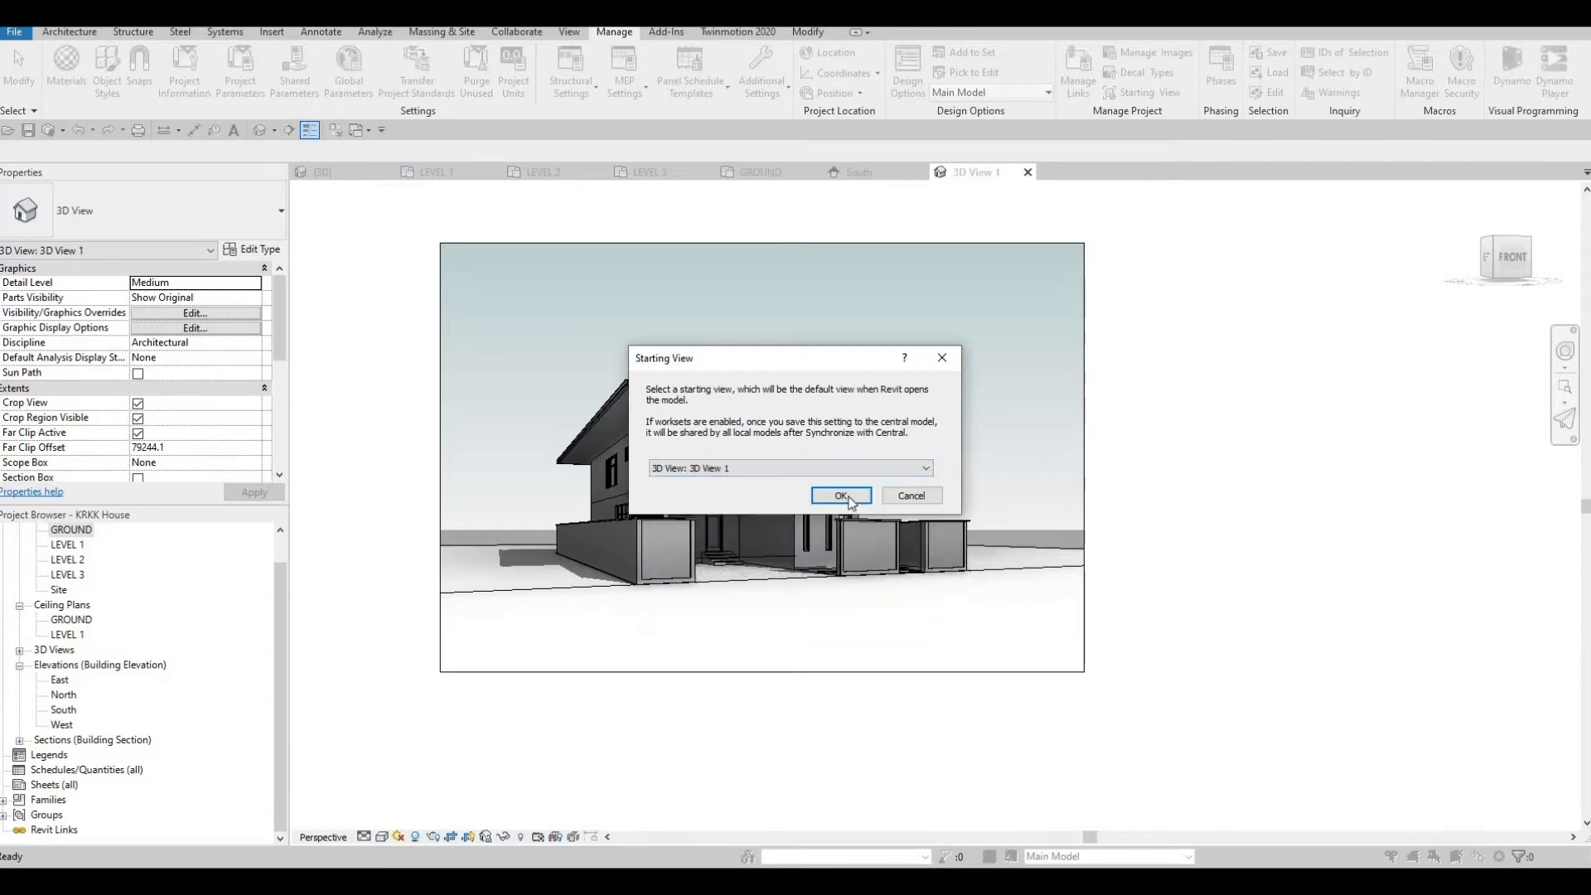
pyautogui.press('Return')
pyautogui.scroll(4, 696, 544)
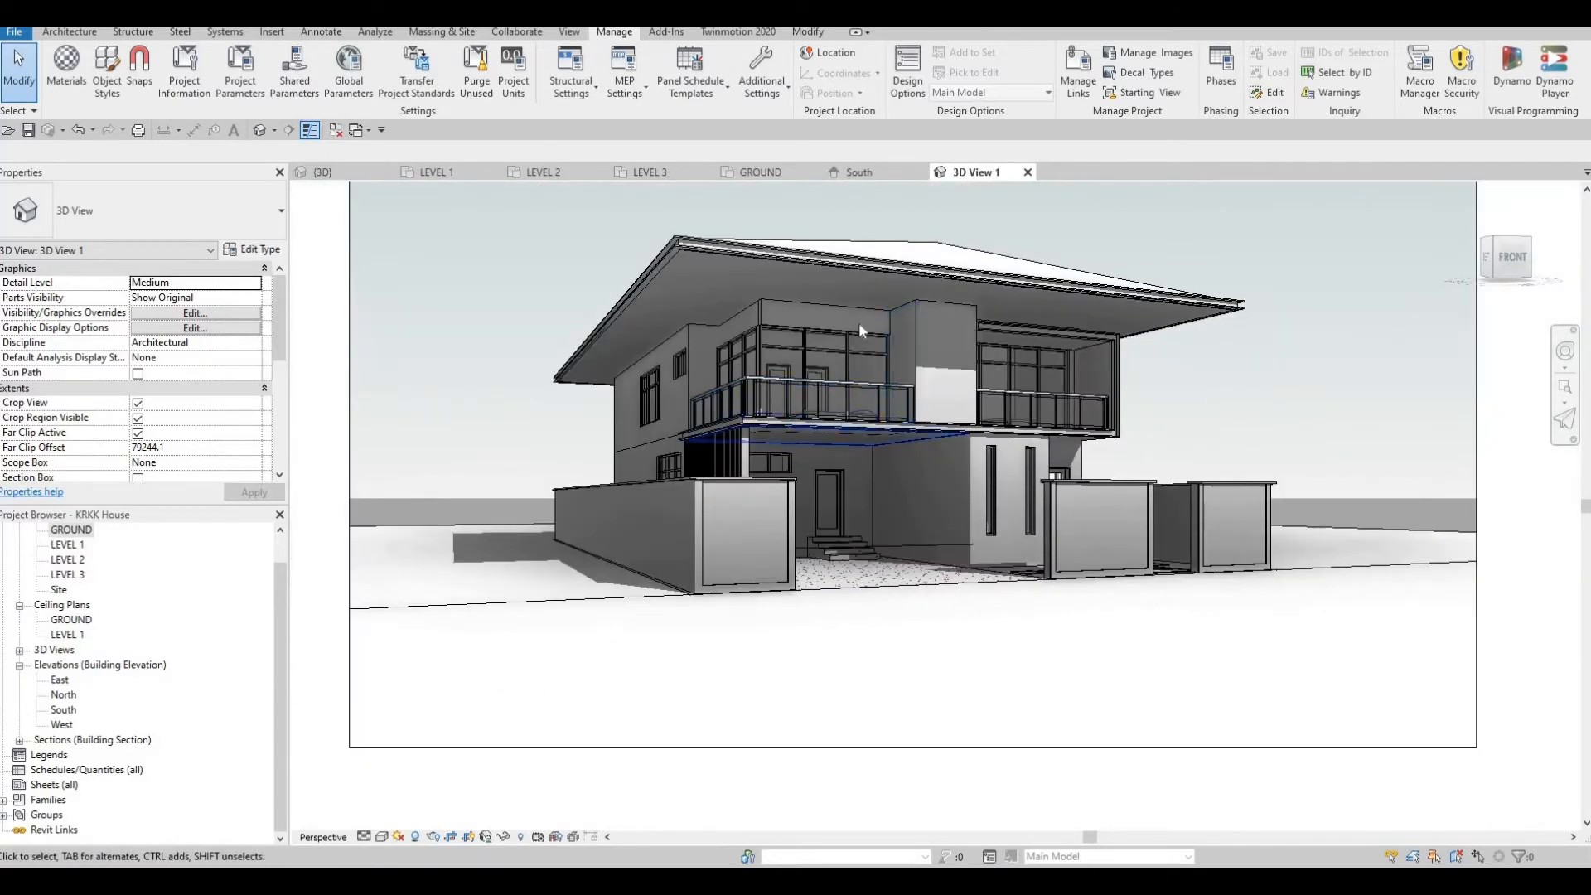
pyautogui.scroll(-4, 859, 331)
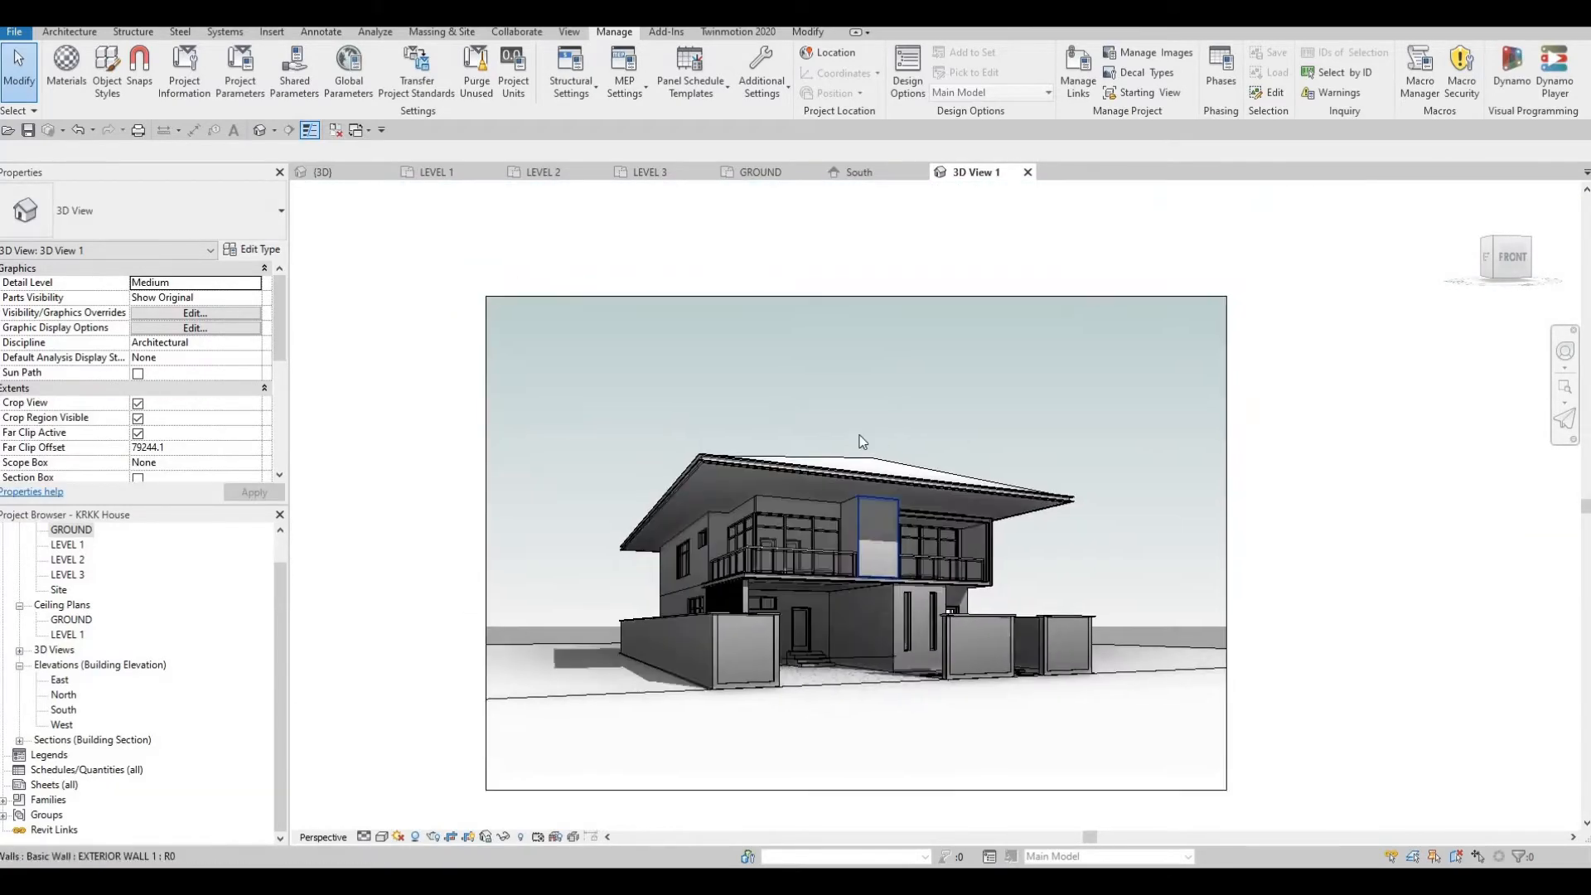
pyautogui.scroll(2, 862, 441)
pyautogui.press('Escape')
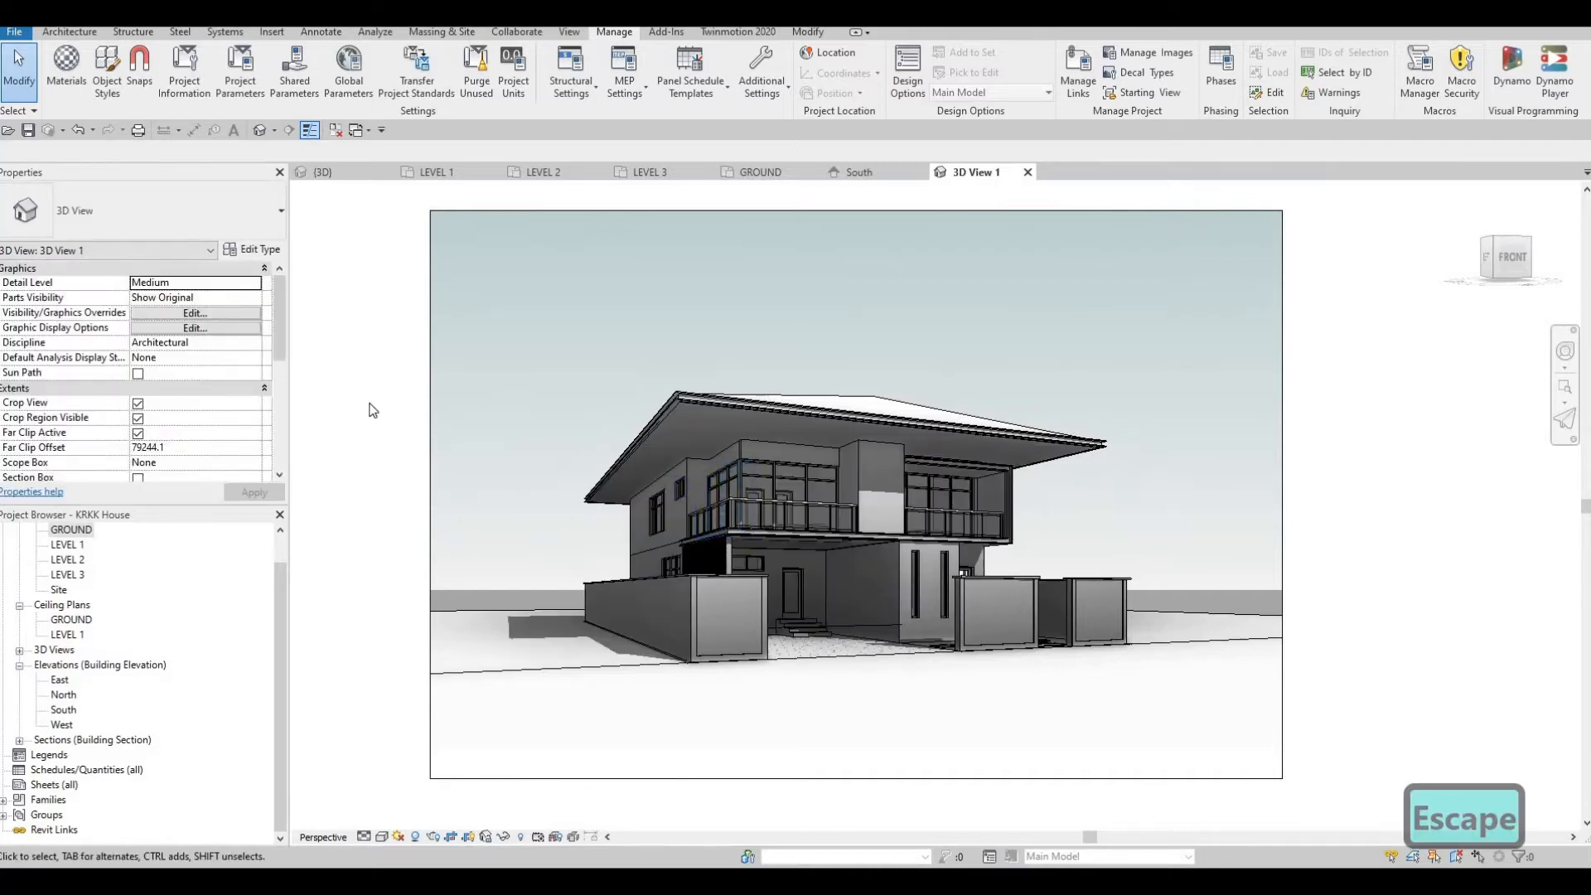
# In the GROUND floor plan, extend the existing lengthwise section line at both ends, past the front of the house and beyond the rear boundary wall.
pyautogui.click(69, 32)
pyautogui.click(95, 592)
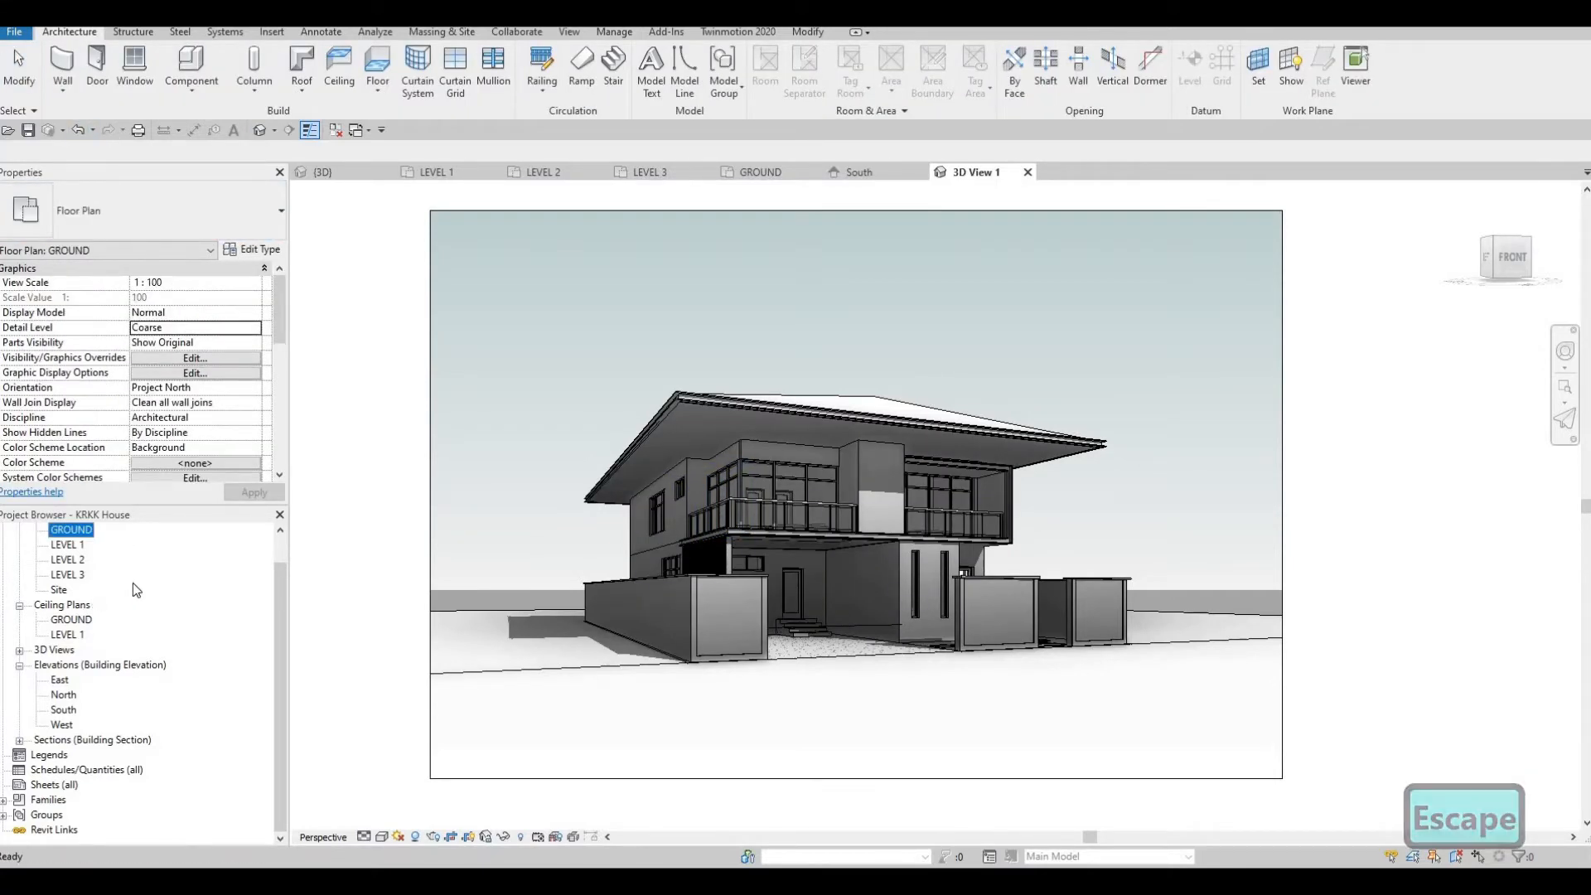
pyautogui.scroll(1, 69, 572)
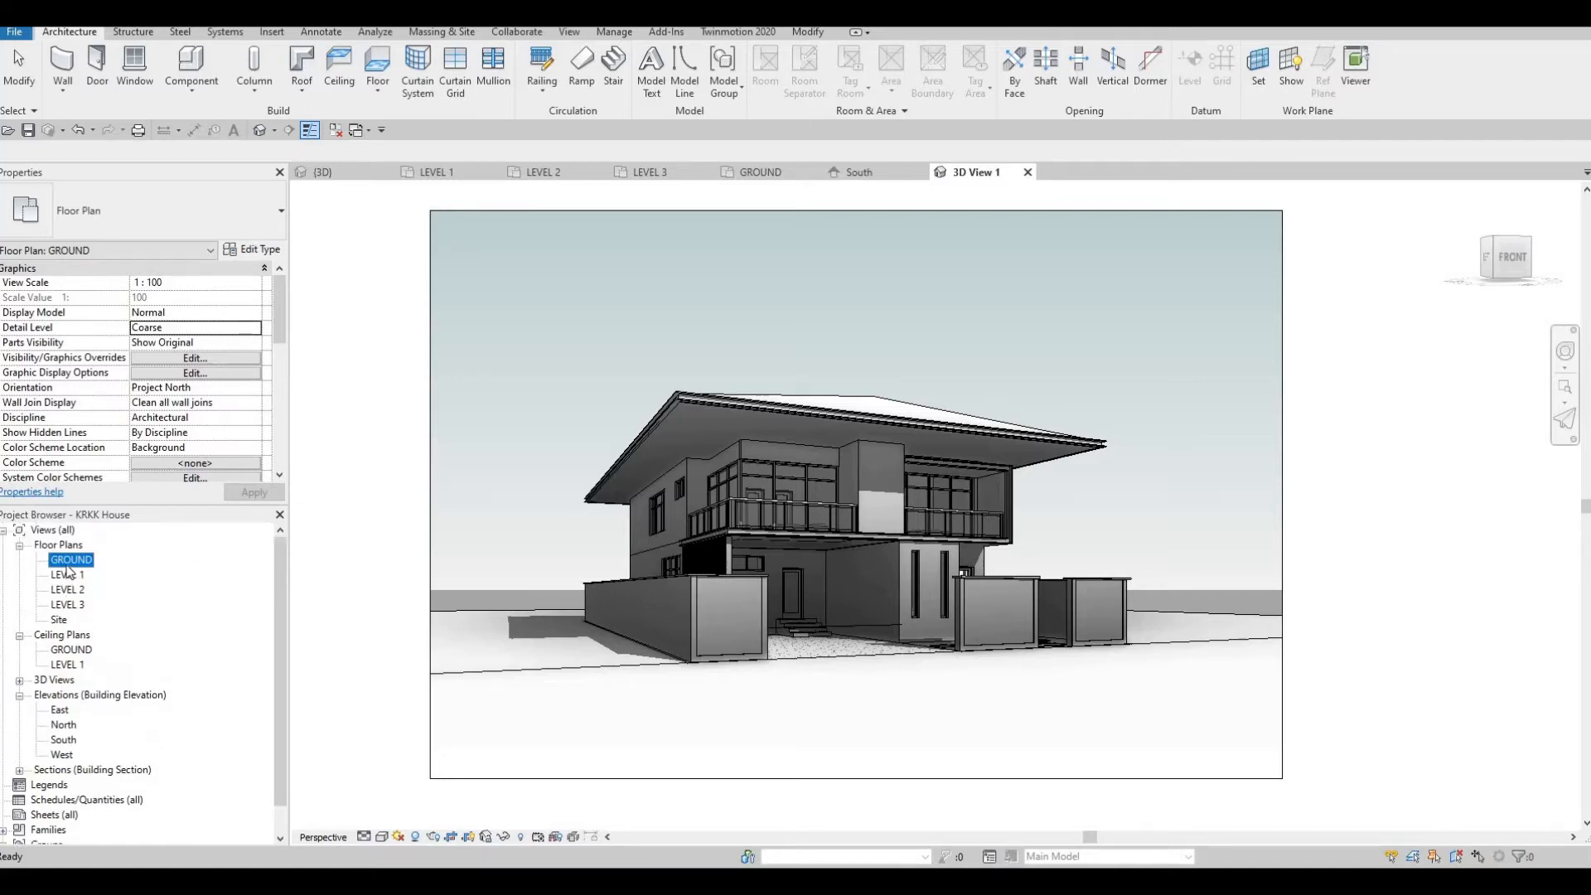
pyautogui.doubleClick(69, 562)
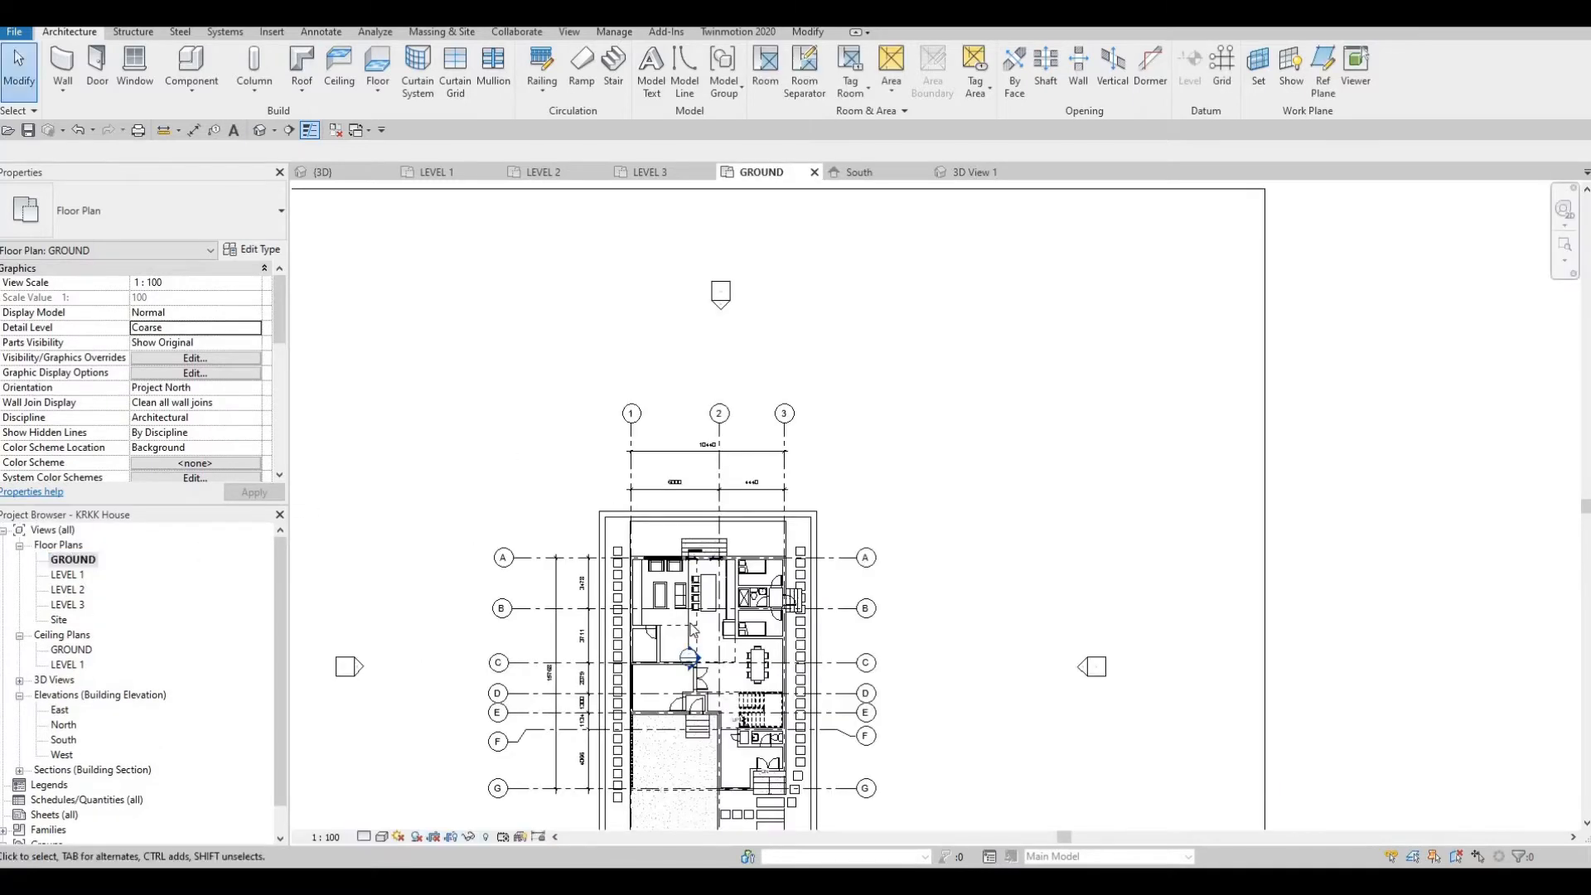
pyautogui.press('Escape')
pyautogui.click(694, 647)
pyautogui.moveTo(694, 647); pyautogui.dragTo(702, 450, button='middle')
pyautogui.moveTo(694, 439); pyautogui.dragTo(712, 637)
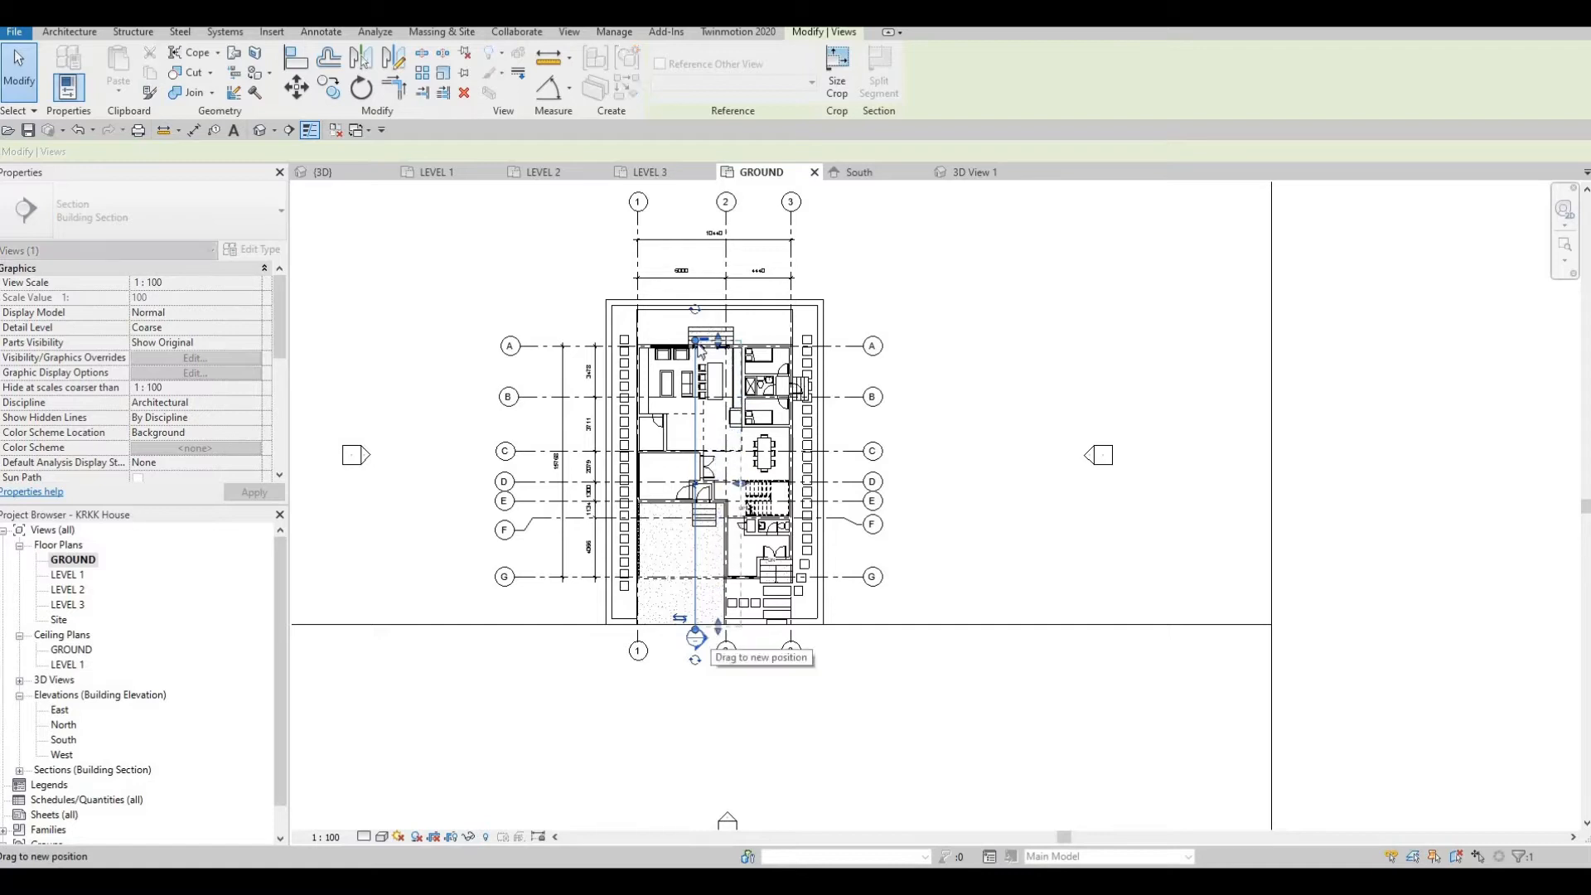
pyautogui.moveTo(694, 341); pyautogui.dragTo(694, 276)
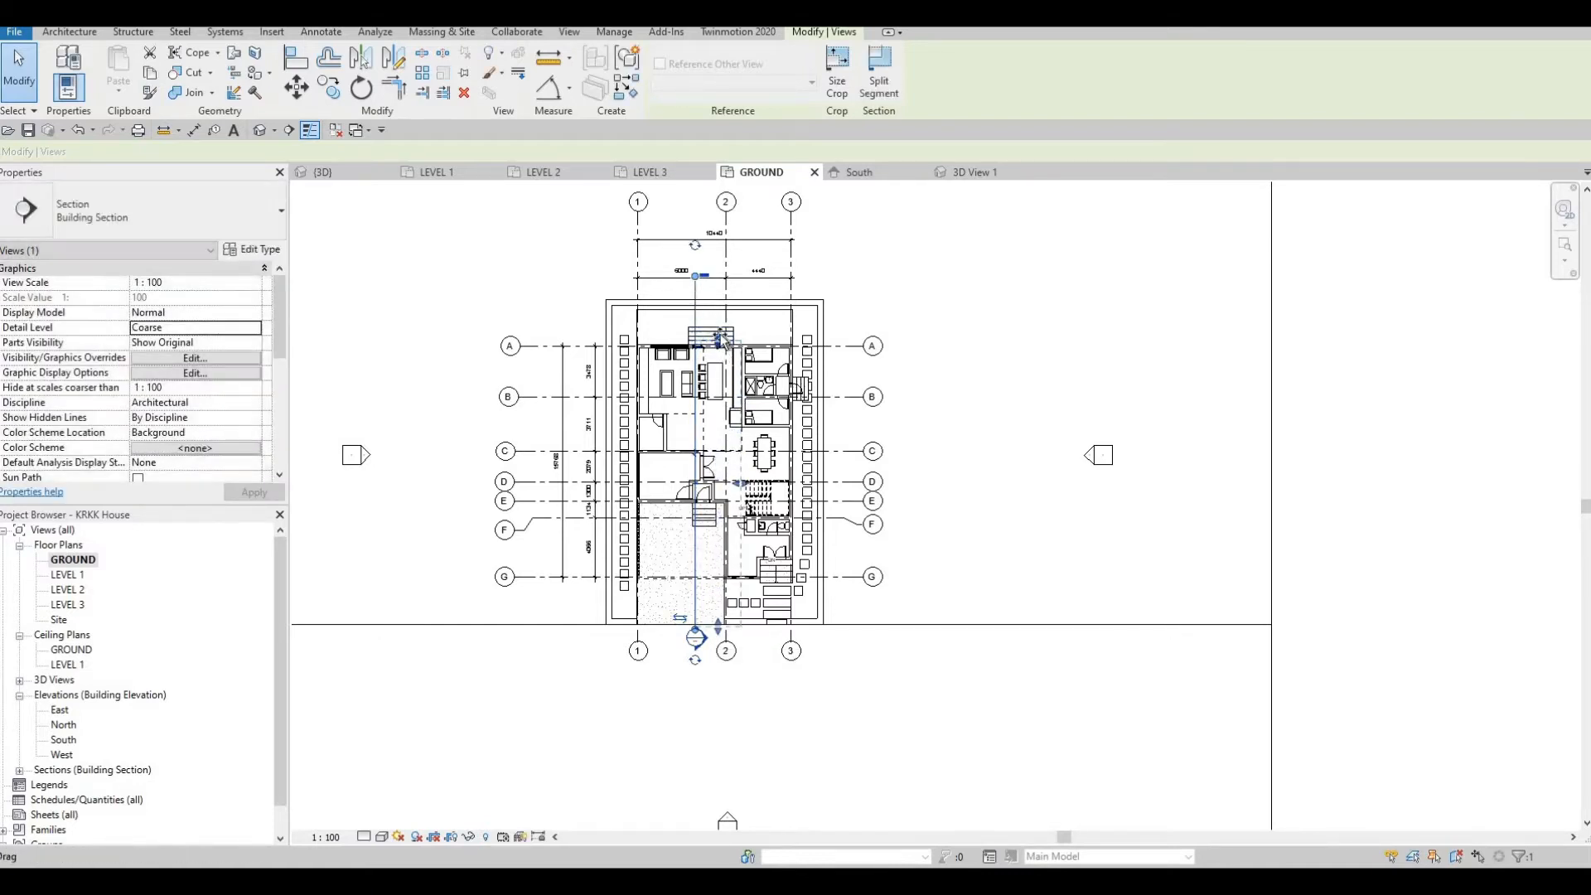
pyautogui.press('Escape')
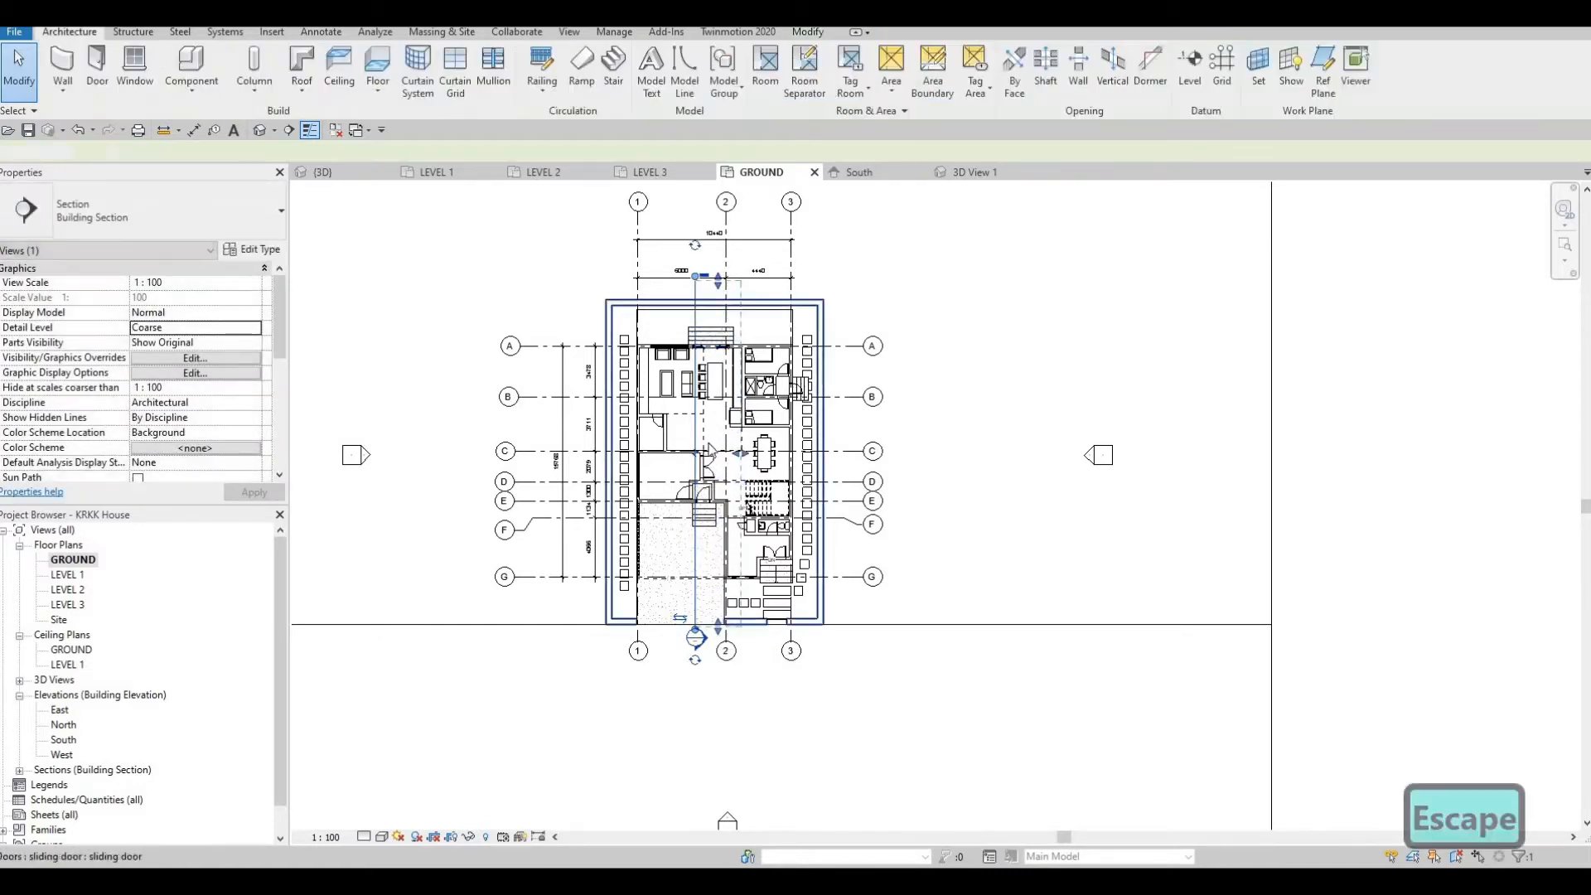
# Draw a horizontal section line across the whole house between grids C and D, from outside the left boundary wall to beyond the right one.
pyautogui.moveTo(464, 408); pyautogui.dragTo(484, 320, button='middle')
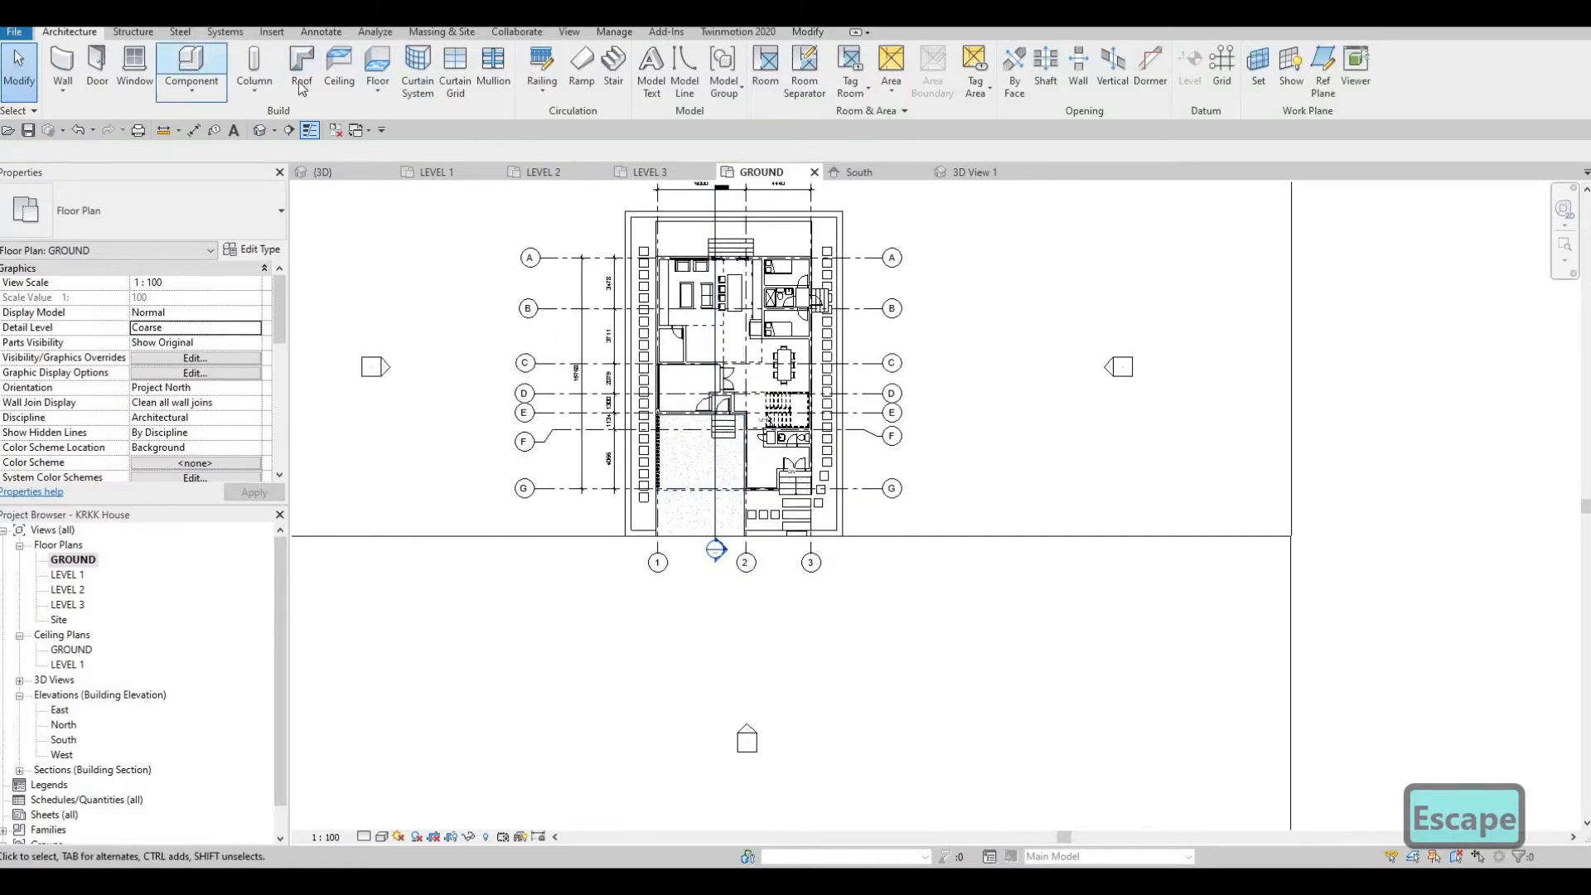
pyautogui.click(539, 377)
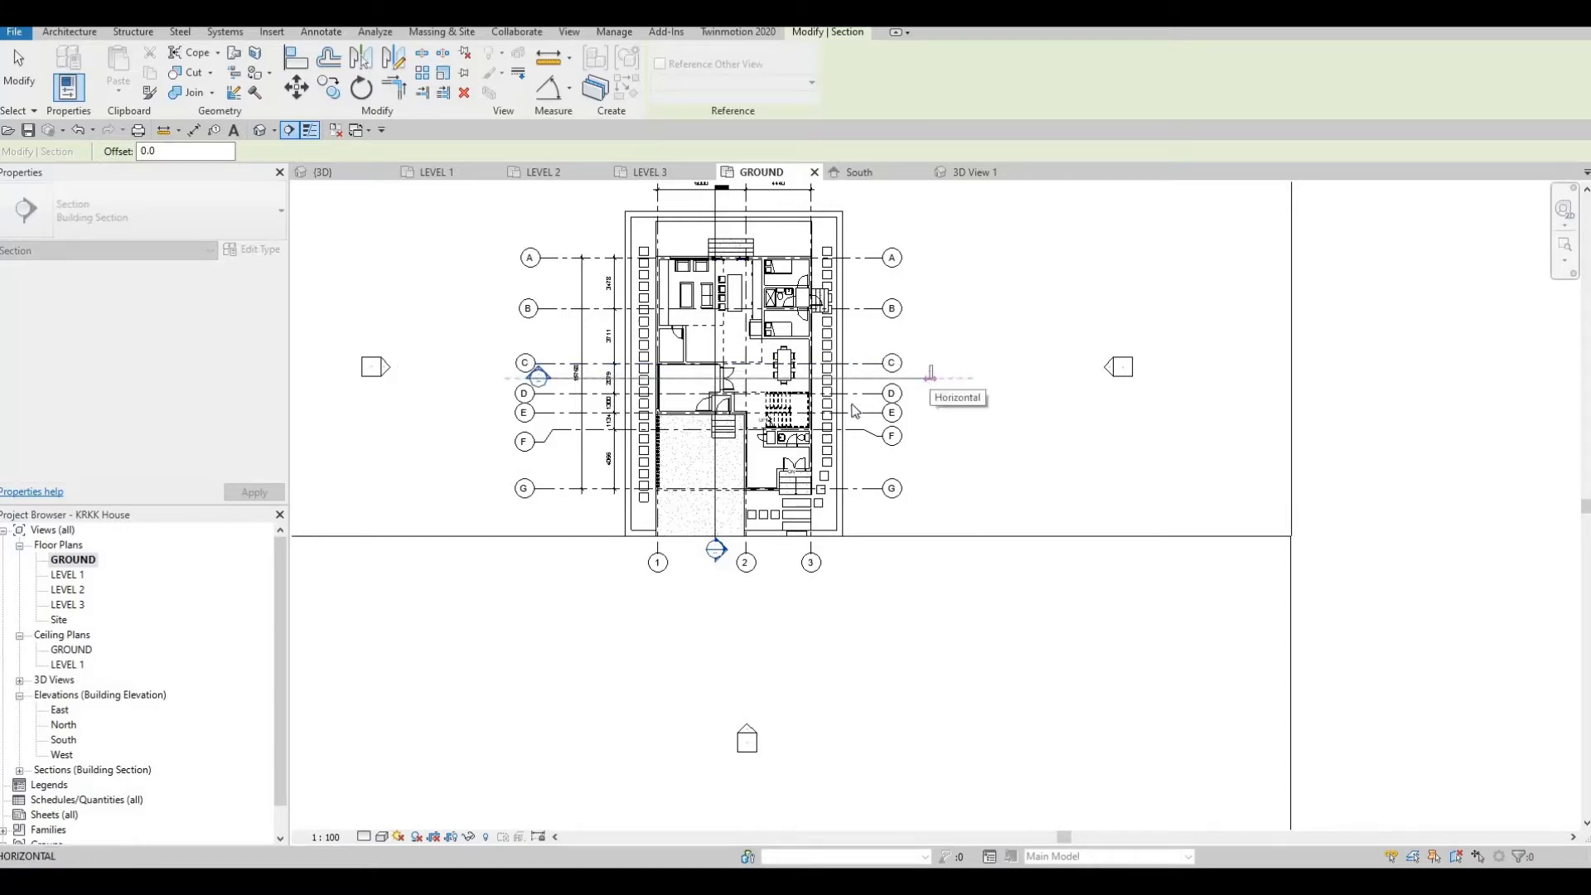
pyautogui.click(931, 377)
pyautogui.press('Escape')
pyautogui.press('Escape')
# Reduce the view depth of the crosswise section so that it ends just behind the rear boundary wall.
pyautogui.moveTo(552, 437); pyautogui.dragTo(524, 521, button='middle')
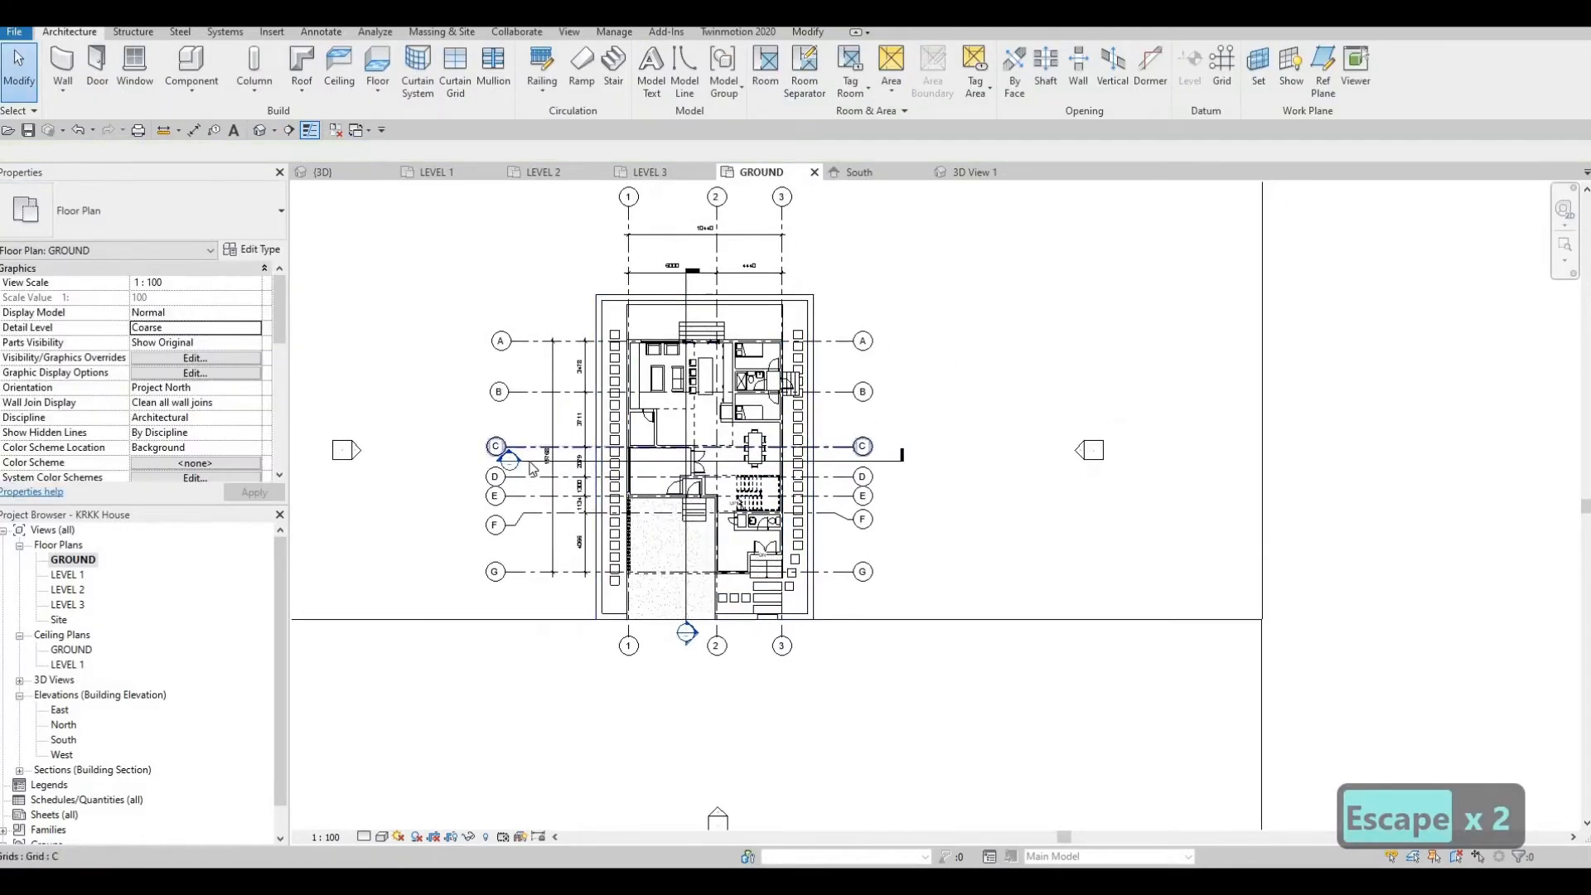
pyautogui.click(599, 462)
pyautogui.scroll(-1, 663, 257)
pyautogui.moveTo(662, 257); pyautogui.dragTo(630, 441, button='middle')
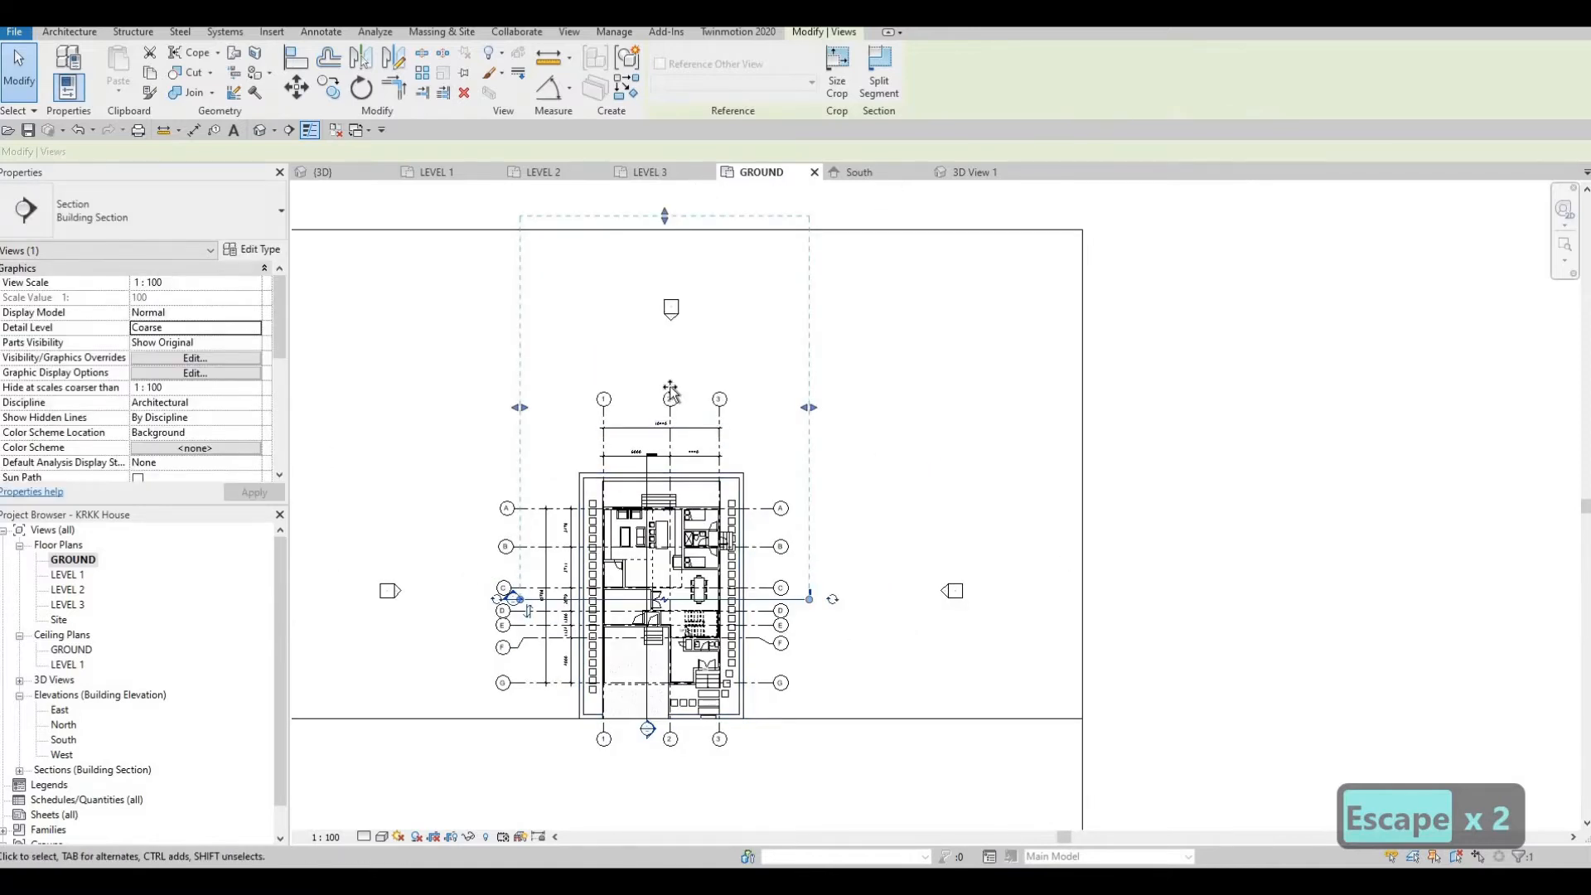
pyautogui.moveTo(665, 226); pyautogui.dragTo(693, 449)
pyautogui.press('Escape')
# Extend the view depth of the lengthwise section to just beyond the right boundary wall.
pyautogui.moveTo(630, 638); pyautogui.dragTo(721, 410, button='middle')
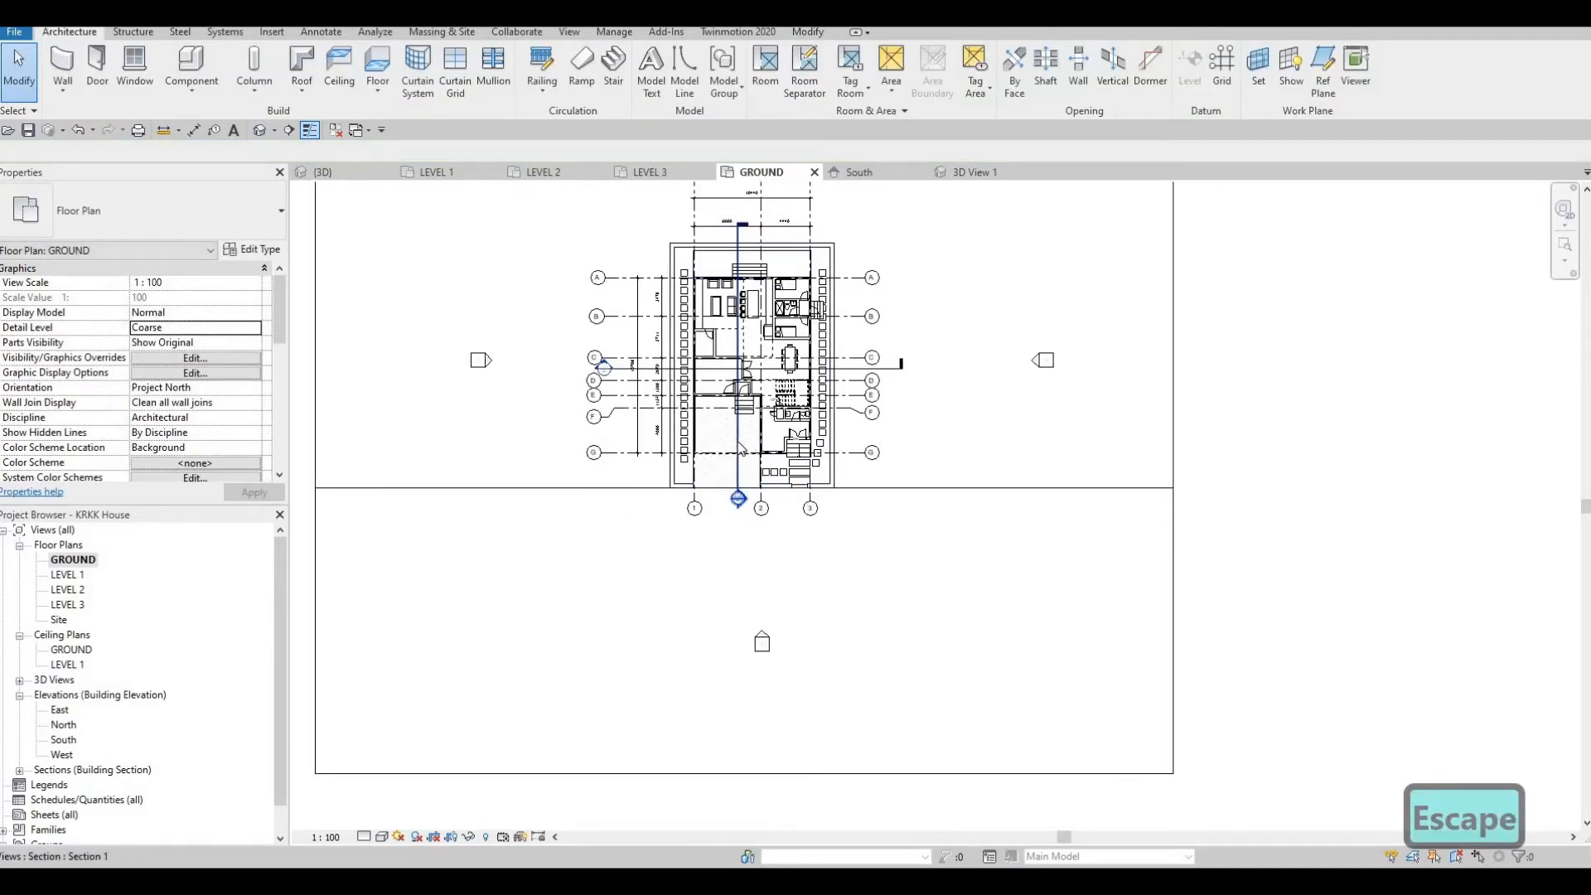
pyautogui.click(795, 340)
pyautogui.moveTo(771, 358); pyautogui.dragTo(845, 360)
pyautogui.press('Escape')
pyautogui.moveTo(687, 387); pyautogui.dragTo(710, 335, button='middle')
pyautogui.scroll(1, 710, 347)
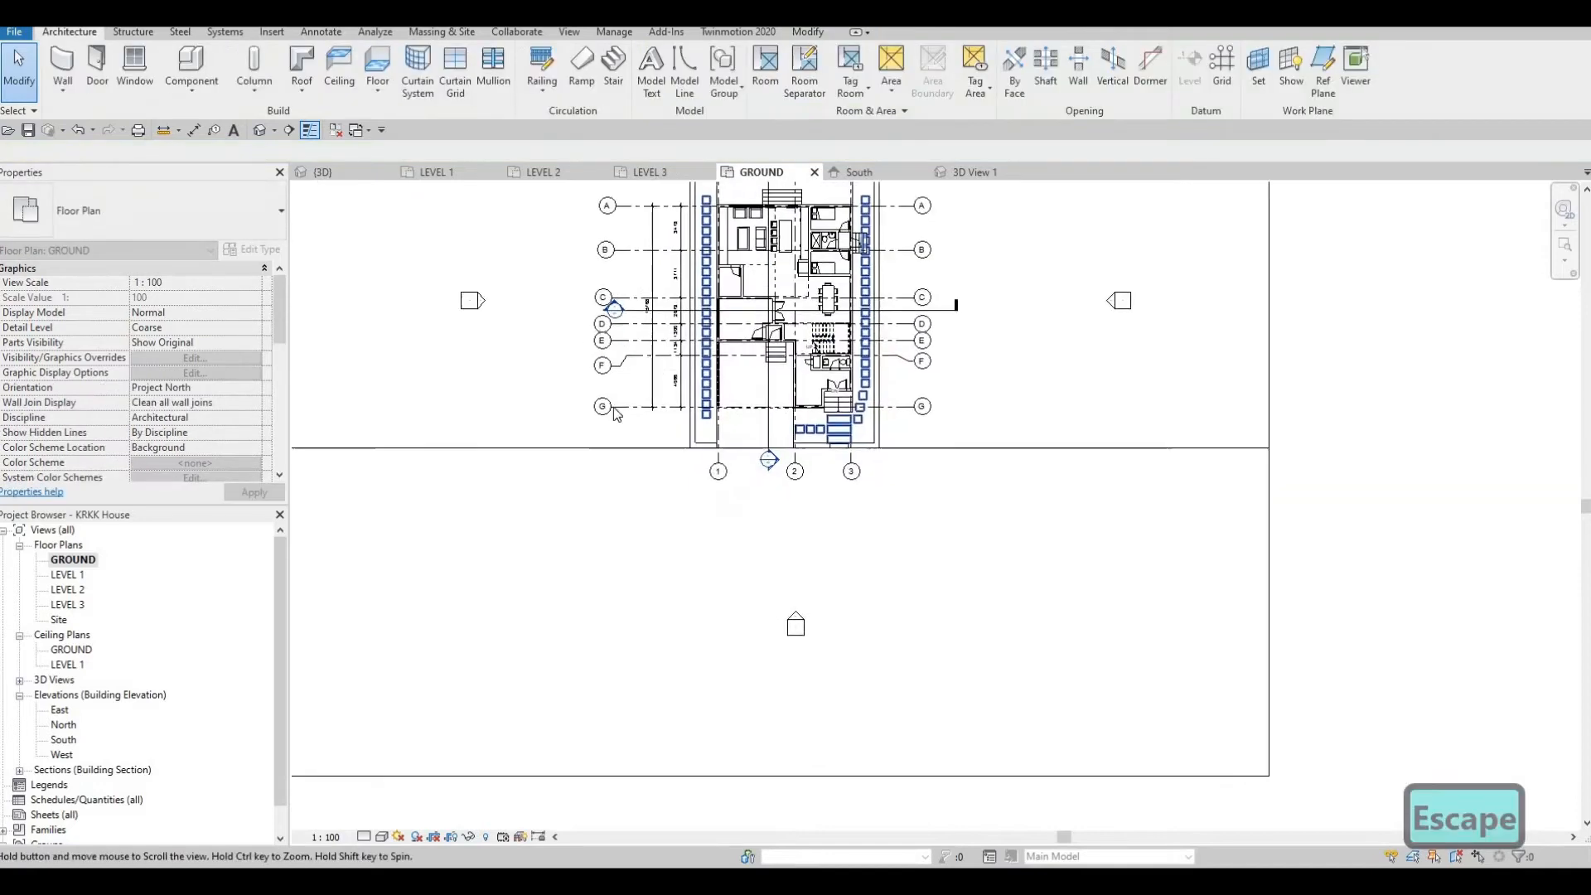
pyautogui.scroll(-1, 711, 365)
pyautogui.moveTo(783, 437); pyautogui.dragTo(747, 574, button='middle')
pyautogui.scroll(-3, 747, 573)
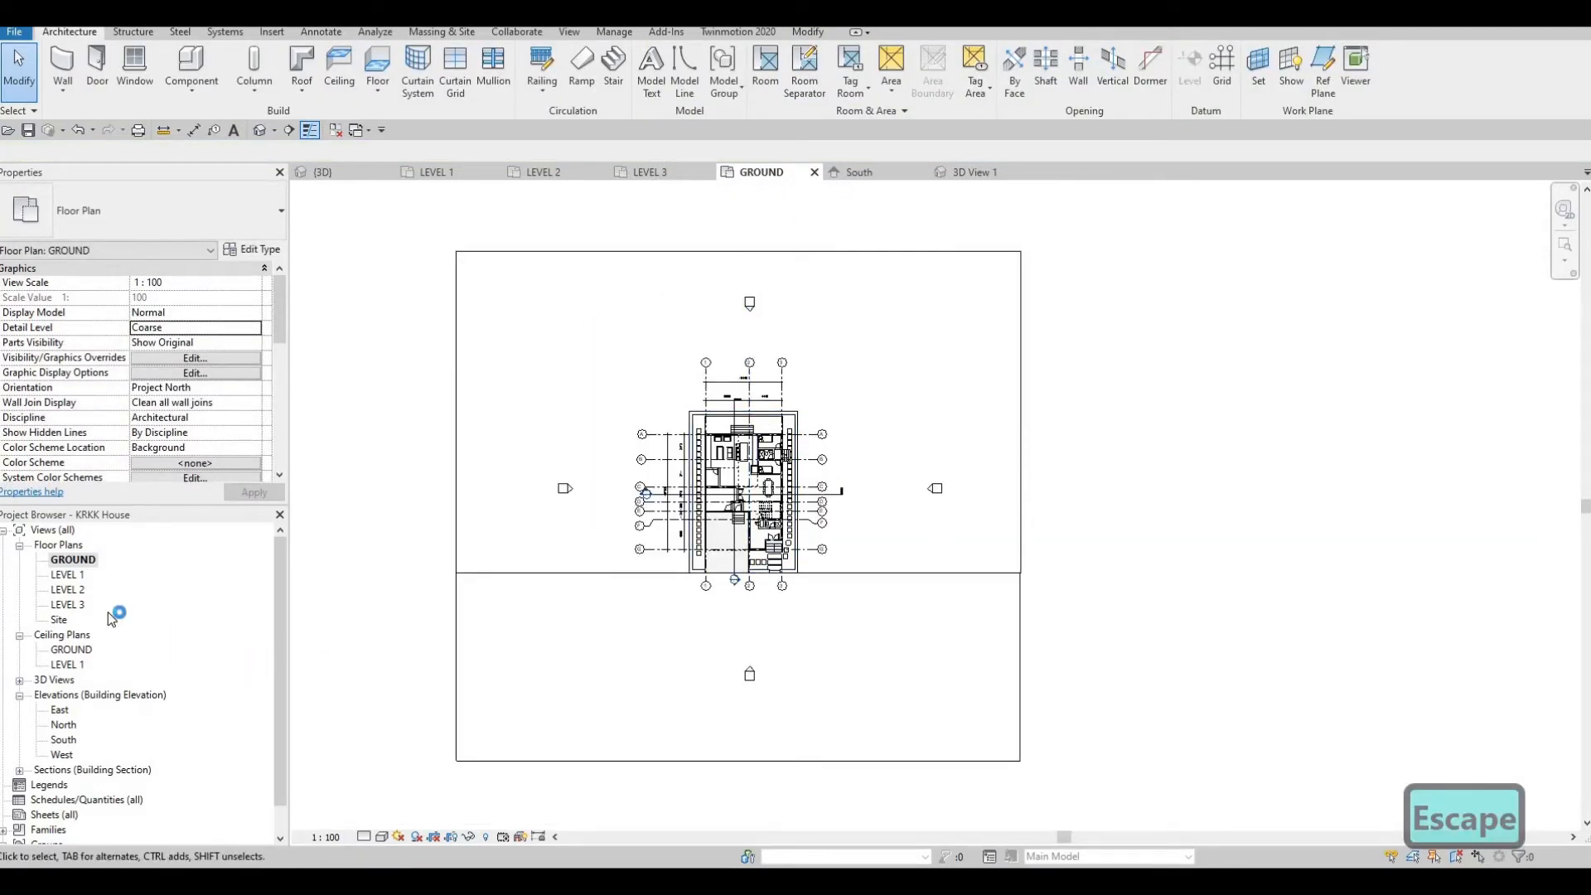
# Start a new sheet, look through the library's Titleblocks folder without loading anything, and create the sheet with the A0 metric titleblock.
pyautogui.scroll(-1, 50, 762)
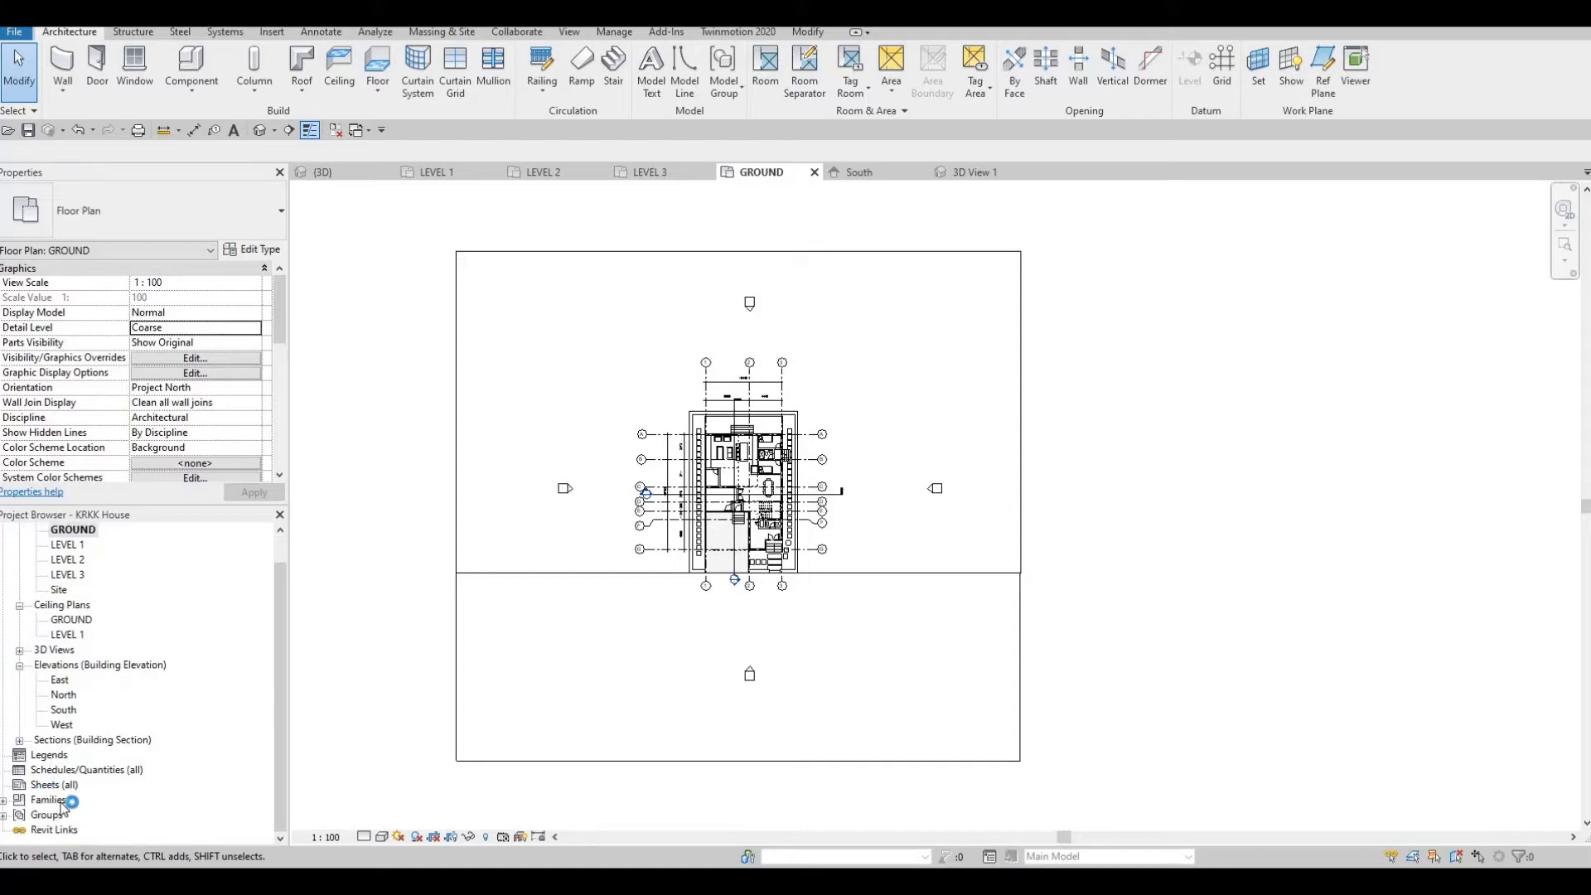
pyautogui.click(48, 786)
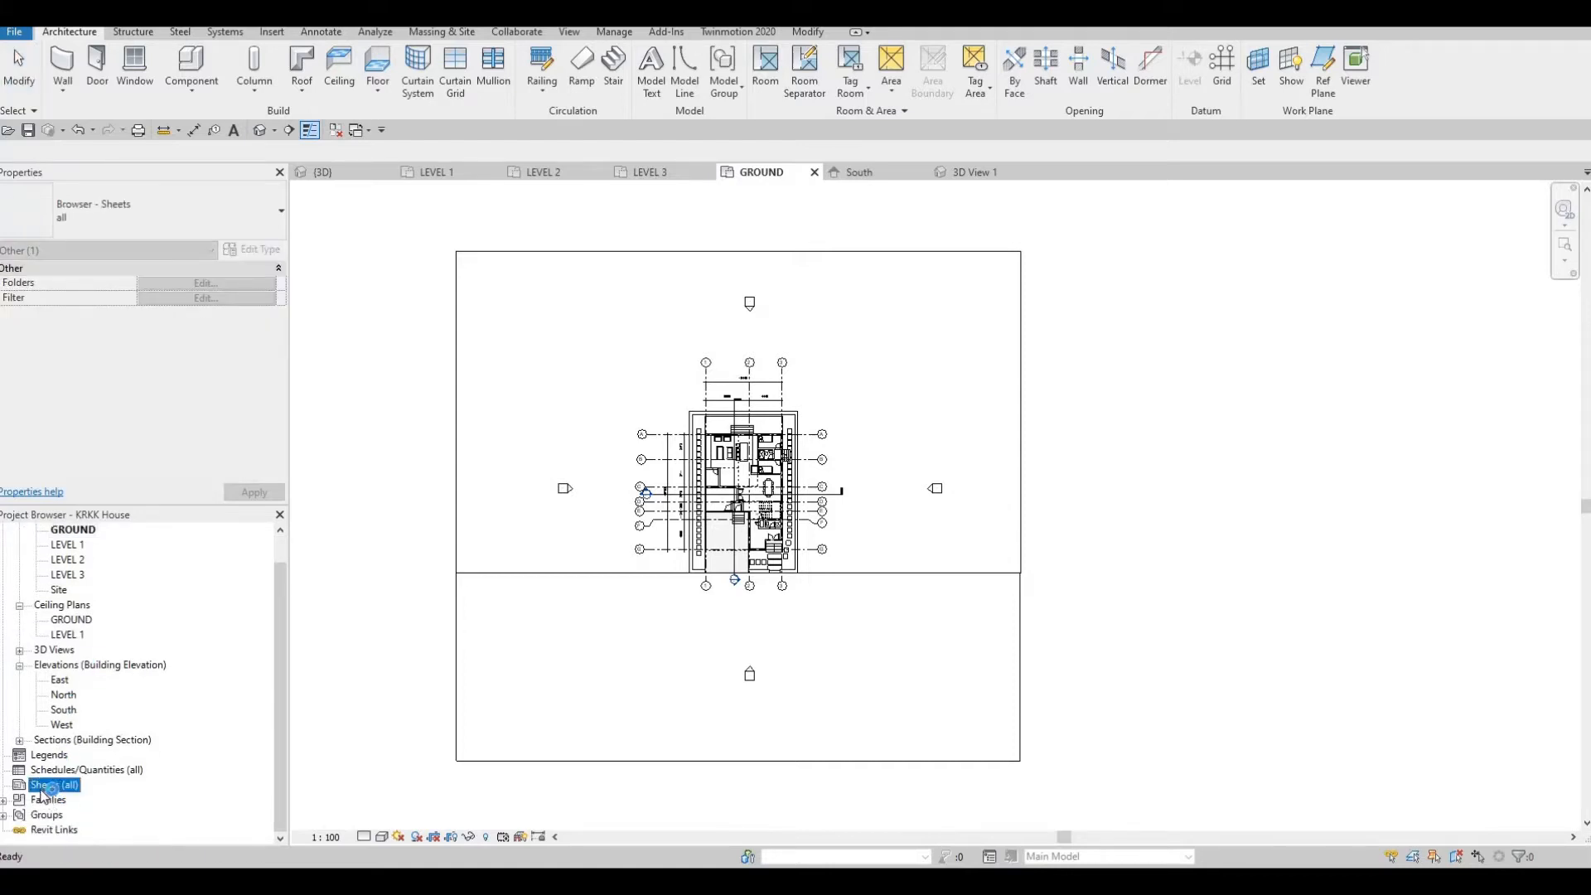
pyautogui.rightClick(46, 787)
pyautogui.click(83, 687)
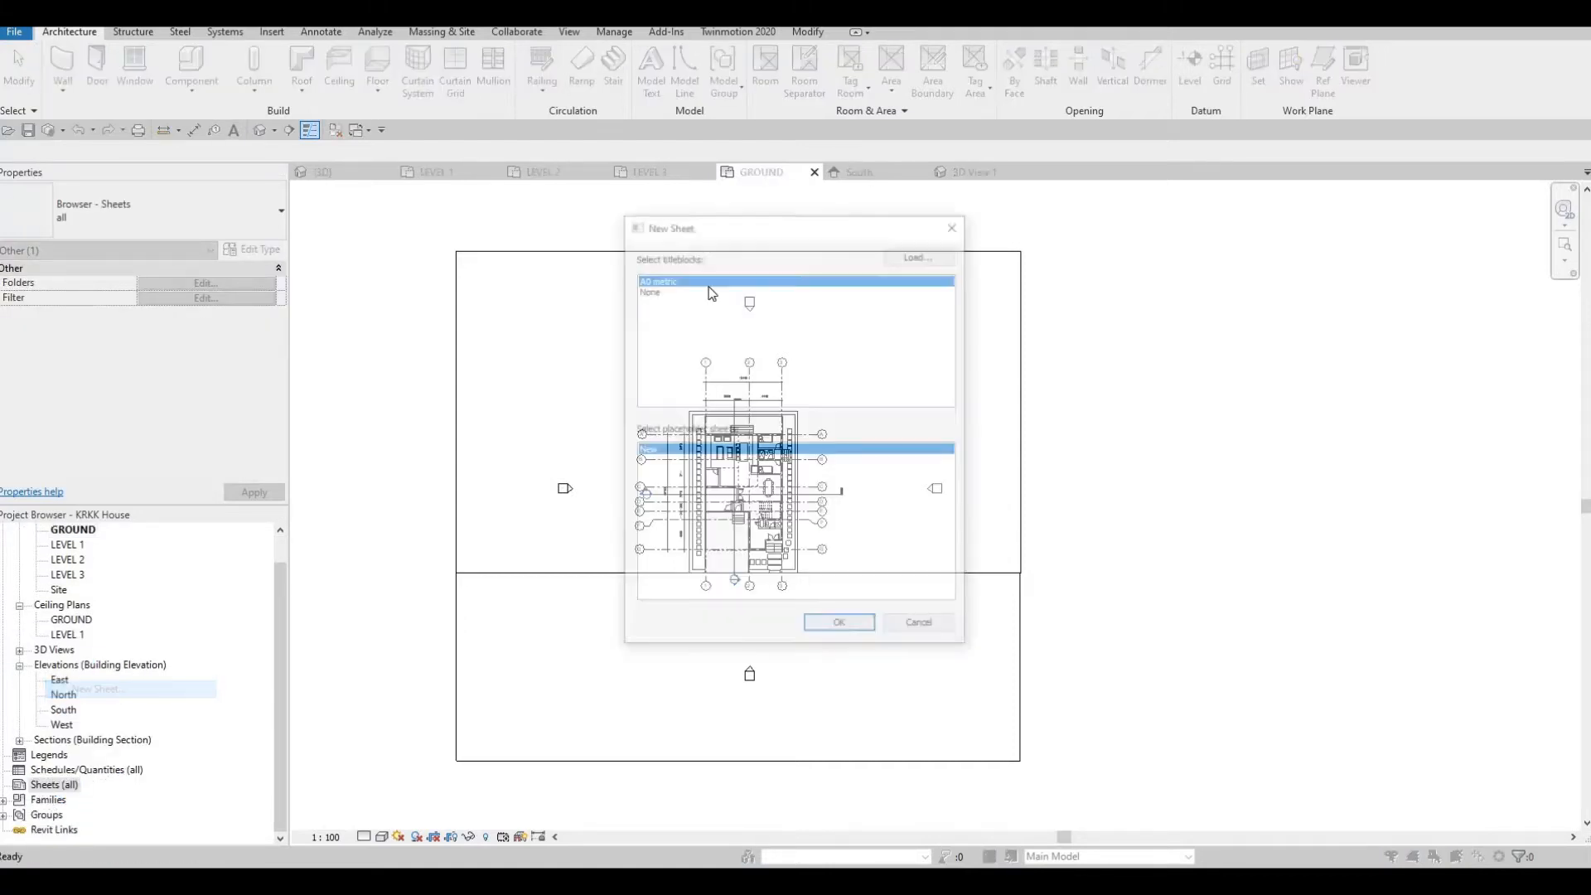
pyautogui.click(923, 253)
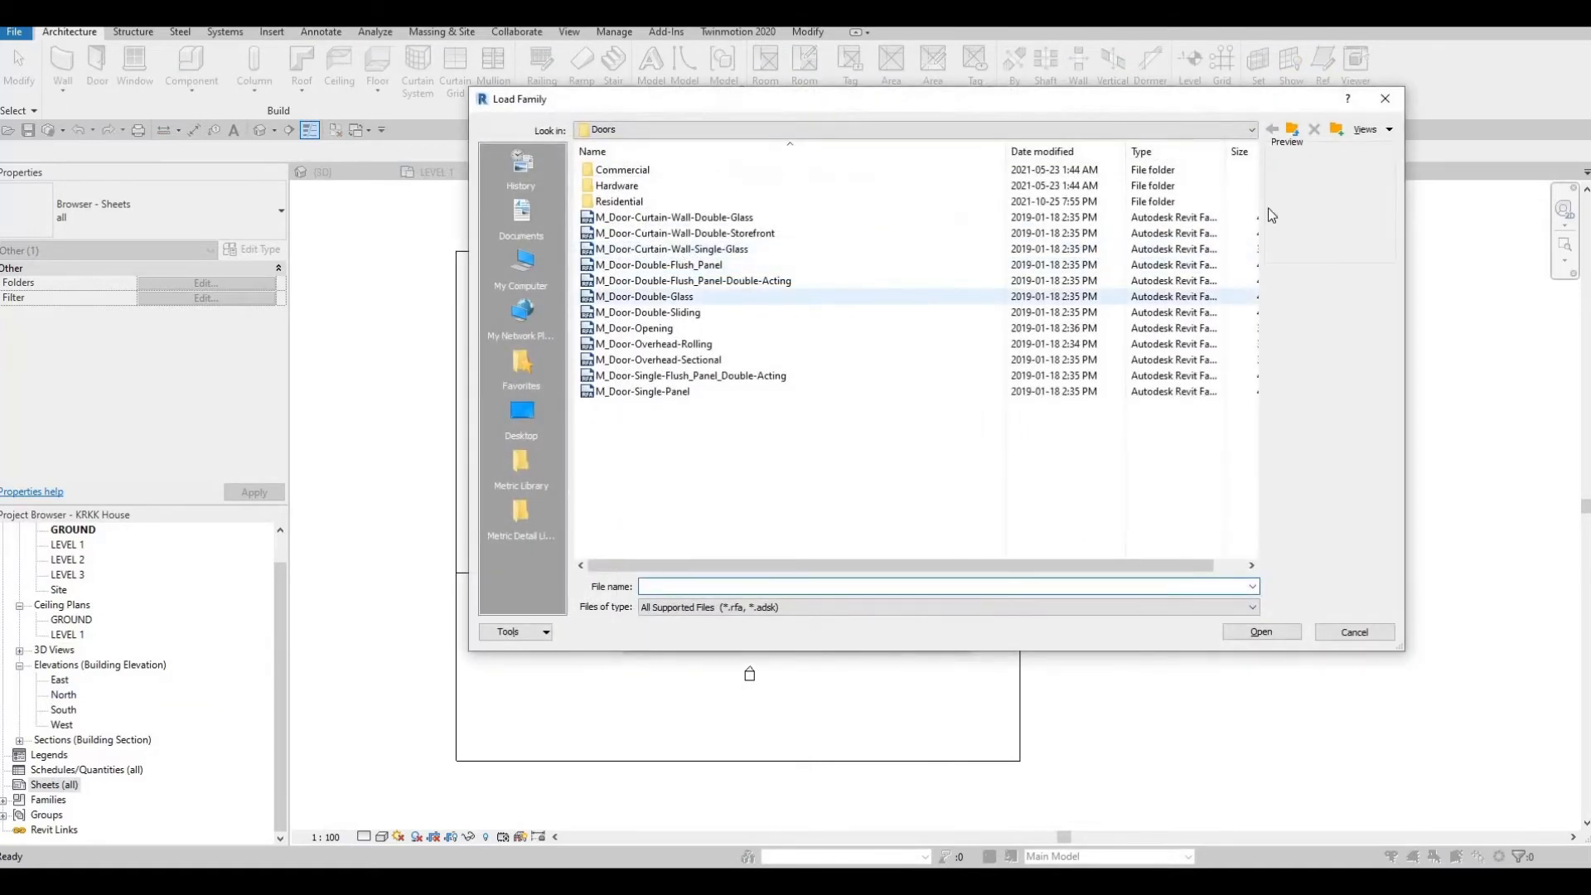
pyautogui.click(1293, 131)
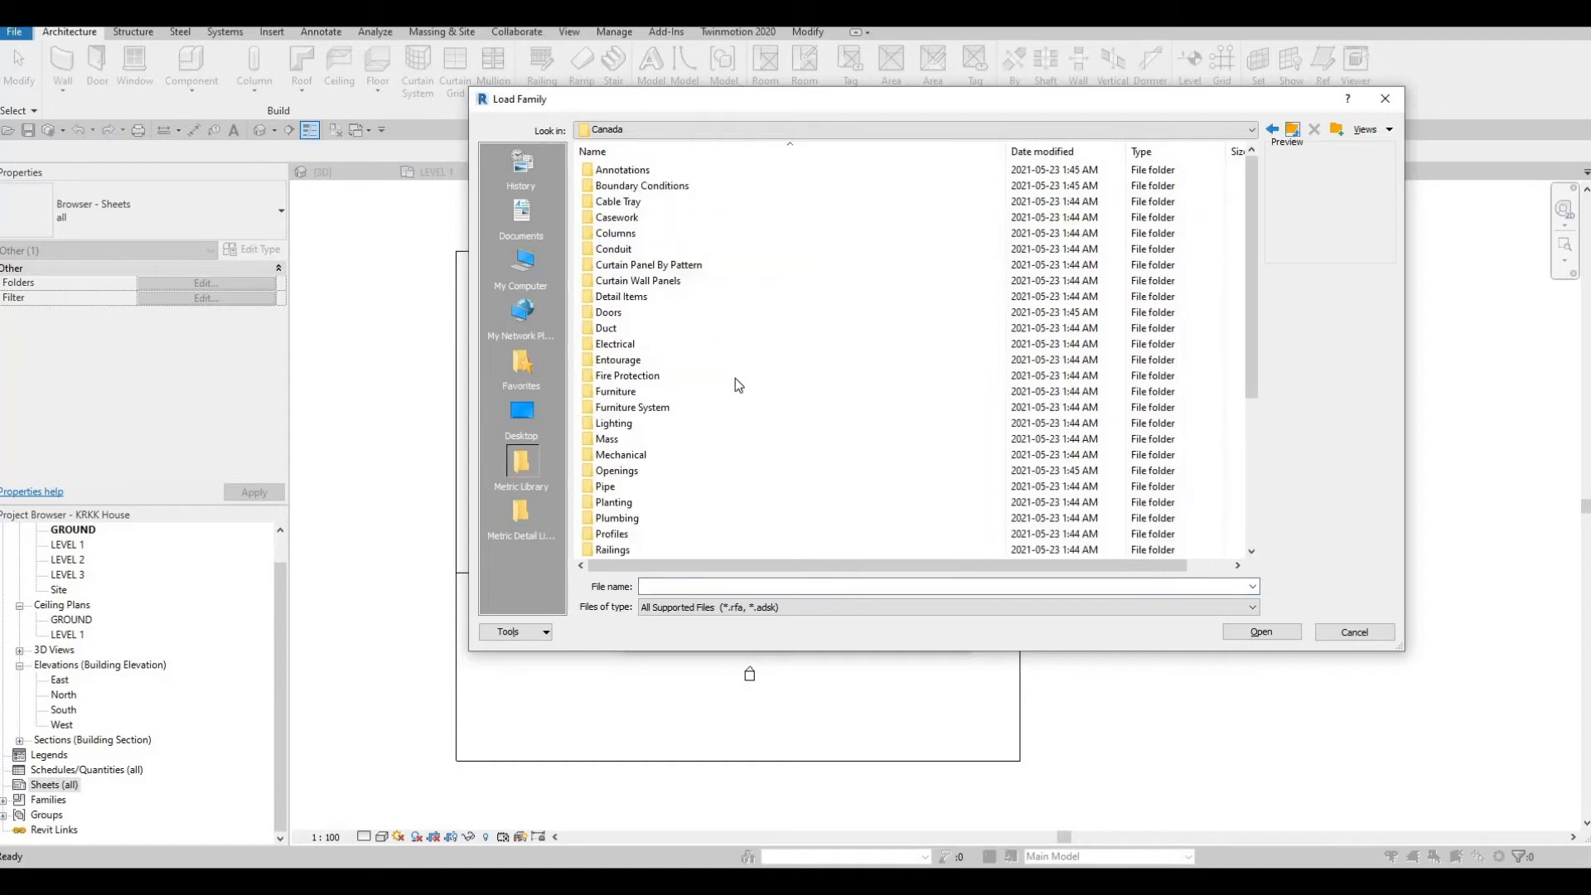
pyautogui.scroll(-5, 718, 407)
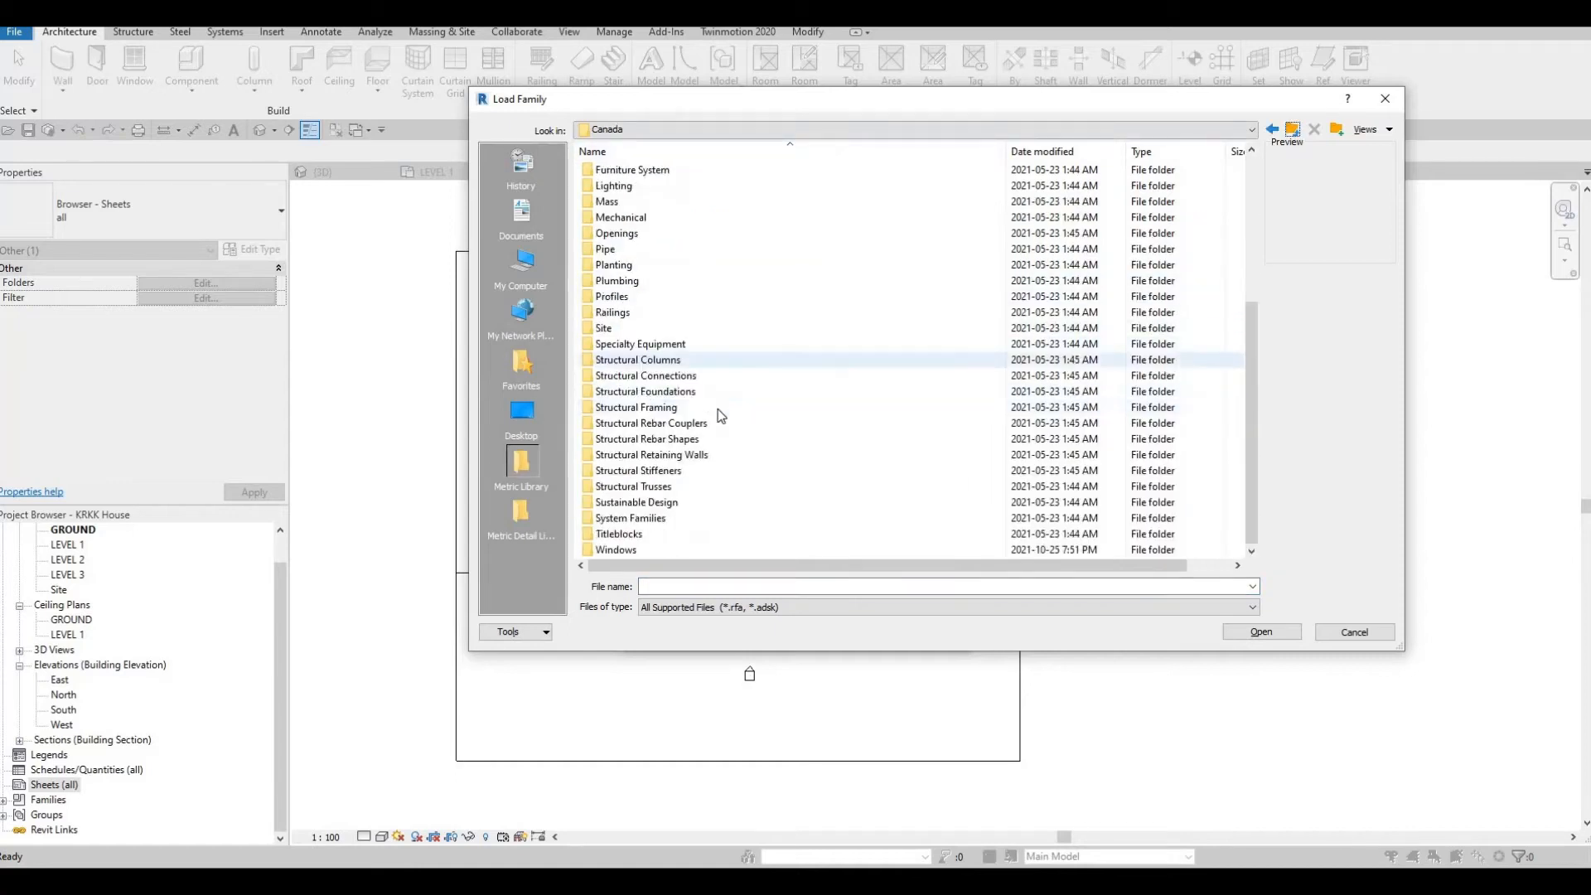
pyautogui.doubleClick(628, 535)
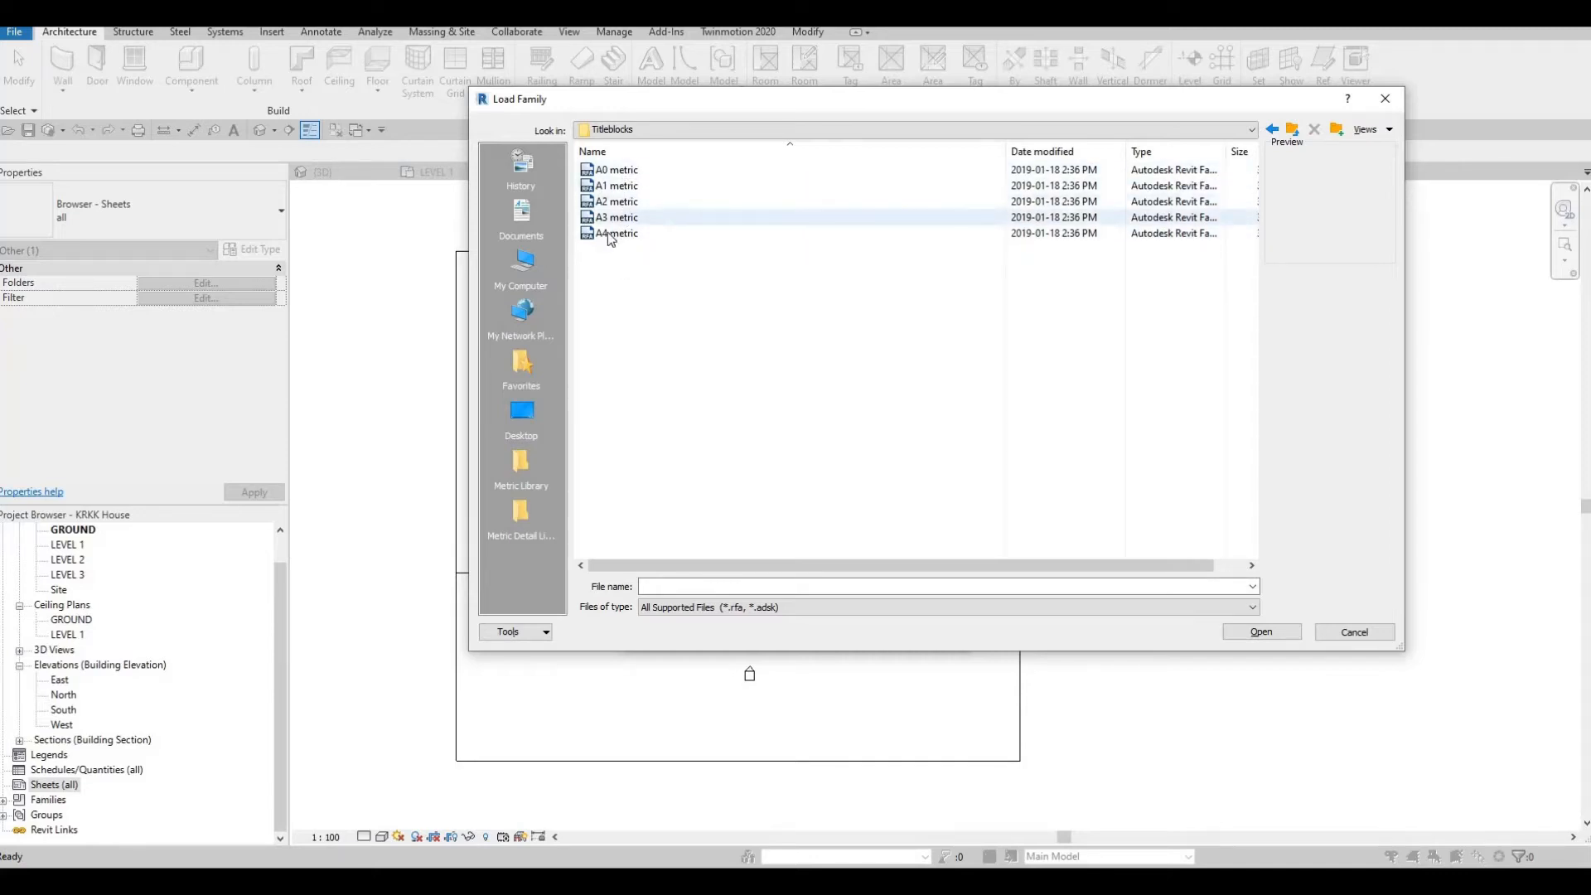
pyautogui.click(1382, 100)
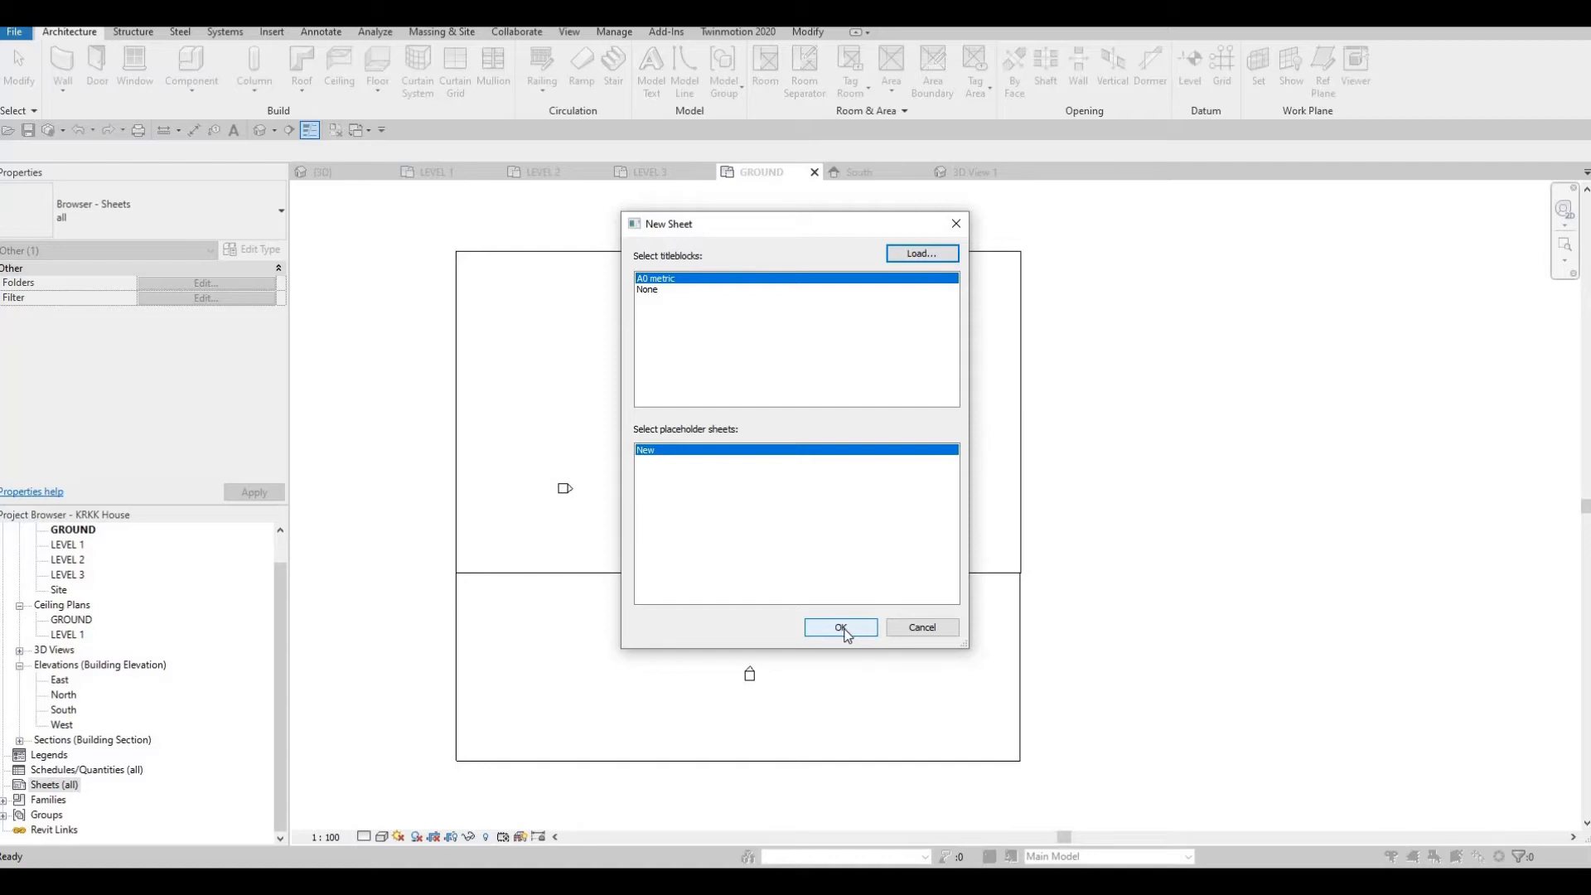
pyautogui.click(839, 631)
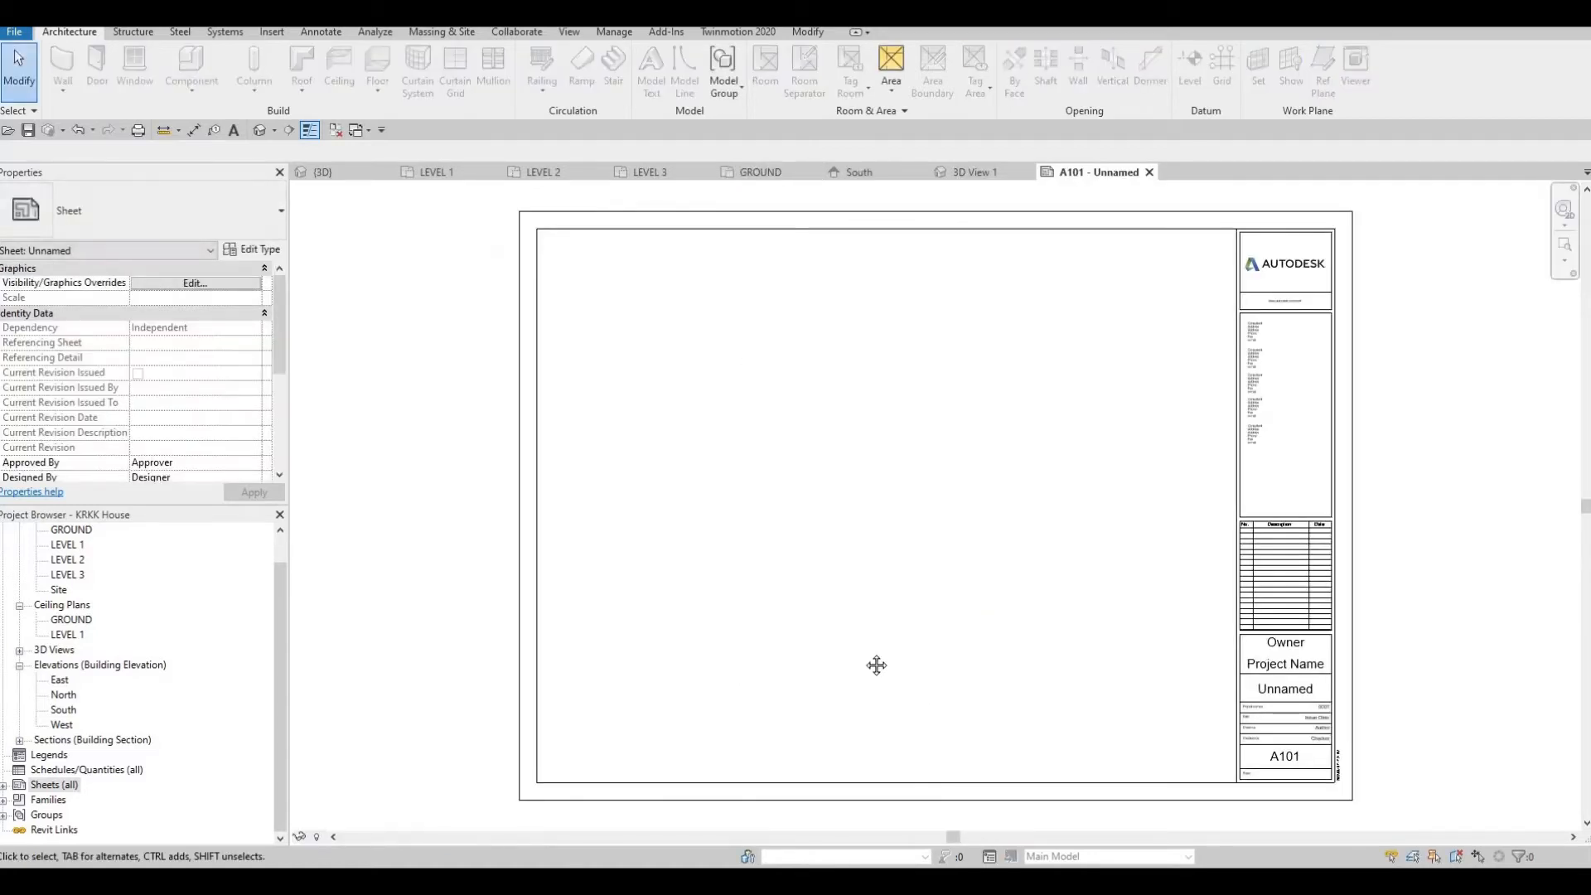
pyautogui.moveTo(802, 689); pyautogui.dragTo(722, 647, button='middle')
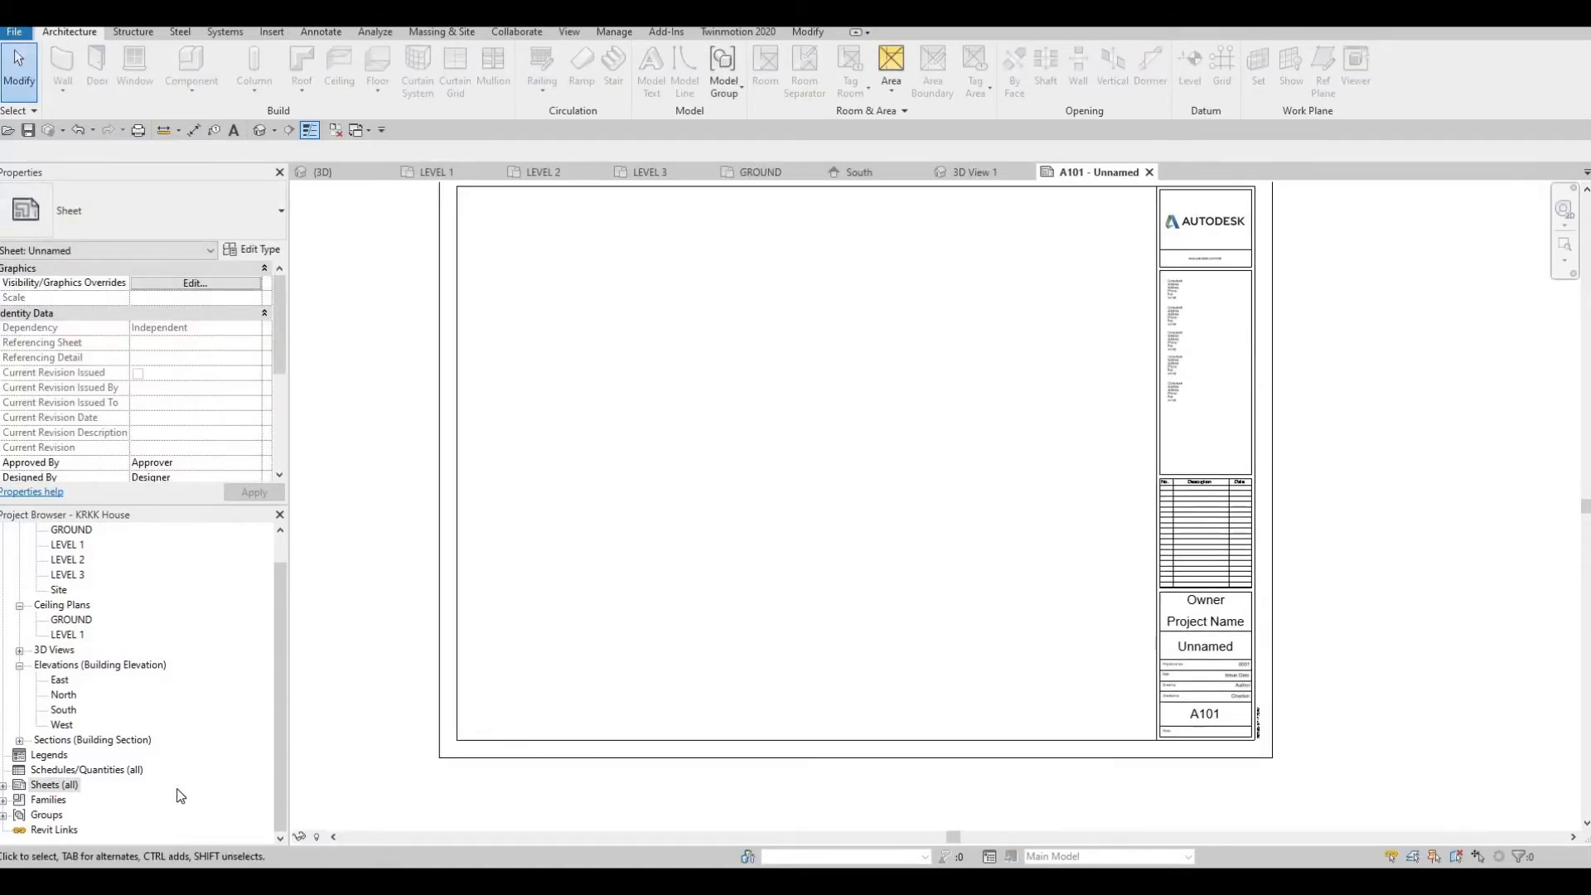
# Create five more sheets in the project, each with the A0 metric titleblock.
pyautogui.rightClick(65, 785)
pyautogui.click(121, 669)
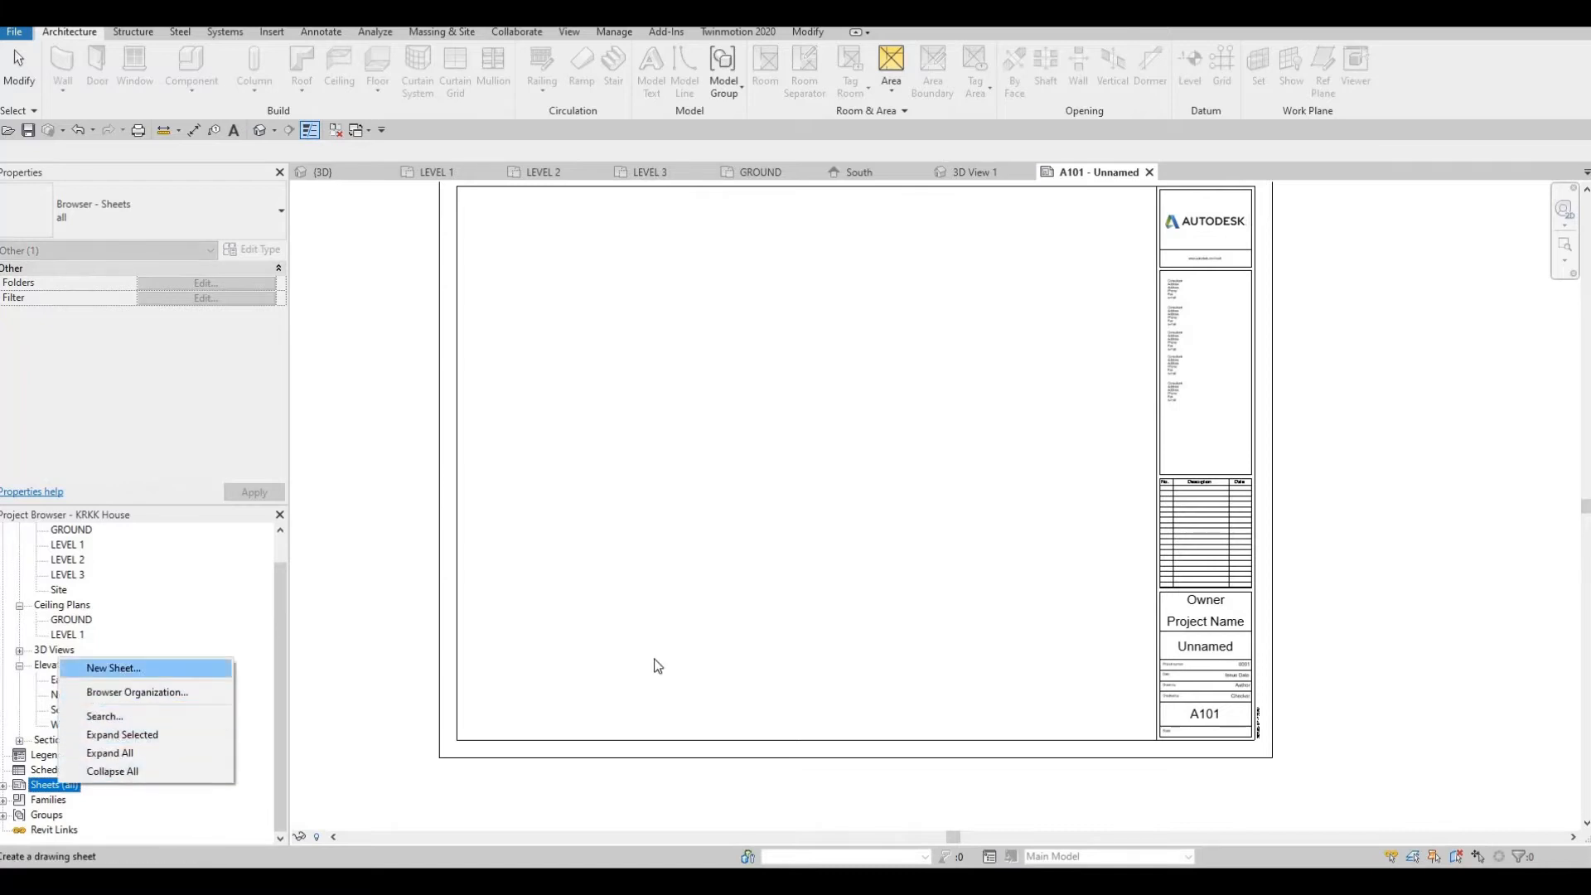
pyautogui.click(828, 628)
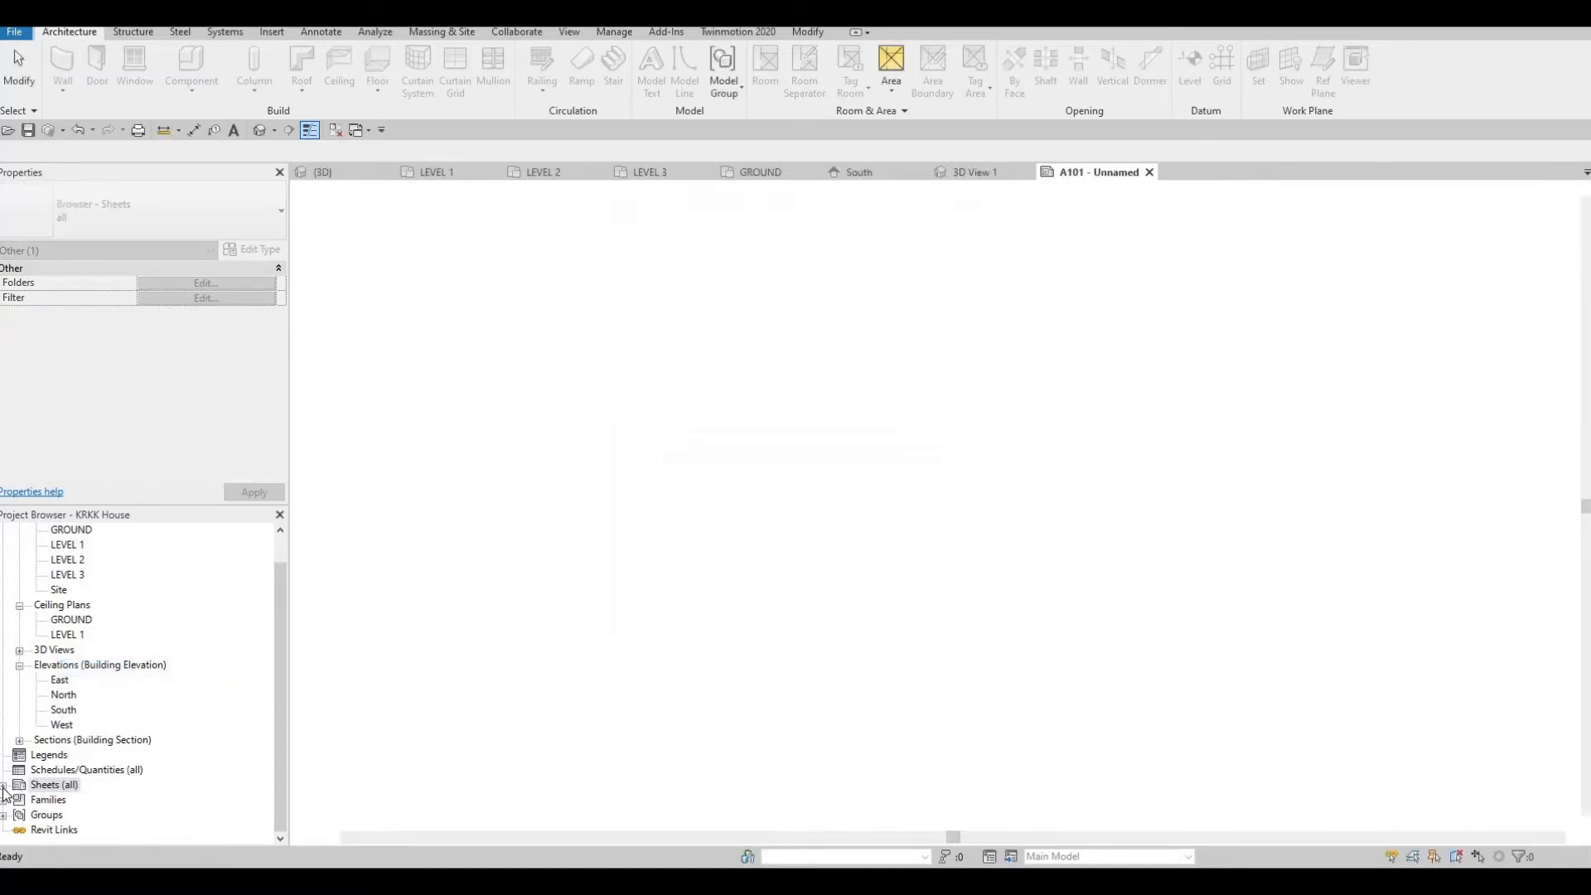
pyautogui.rightClick(54, 785)
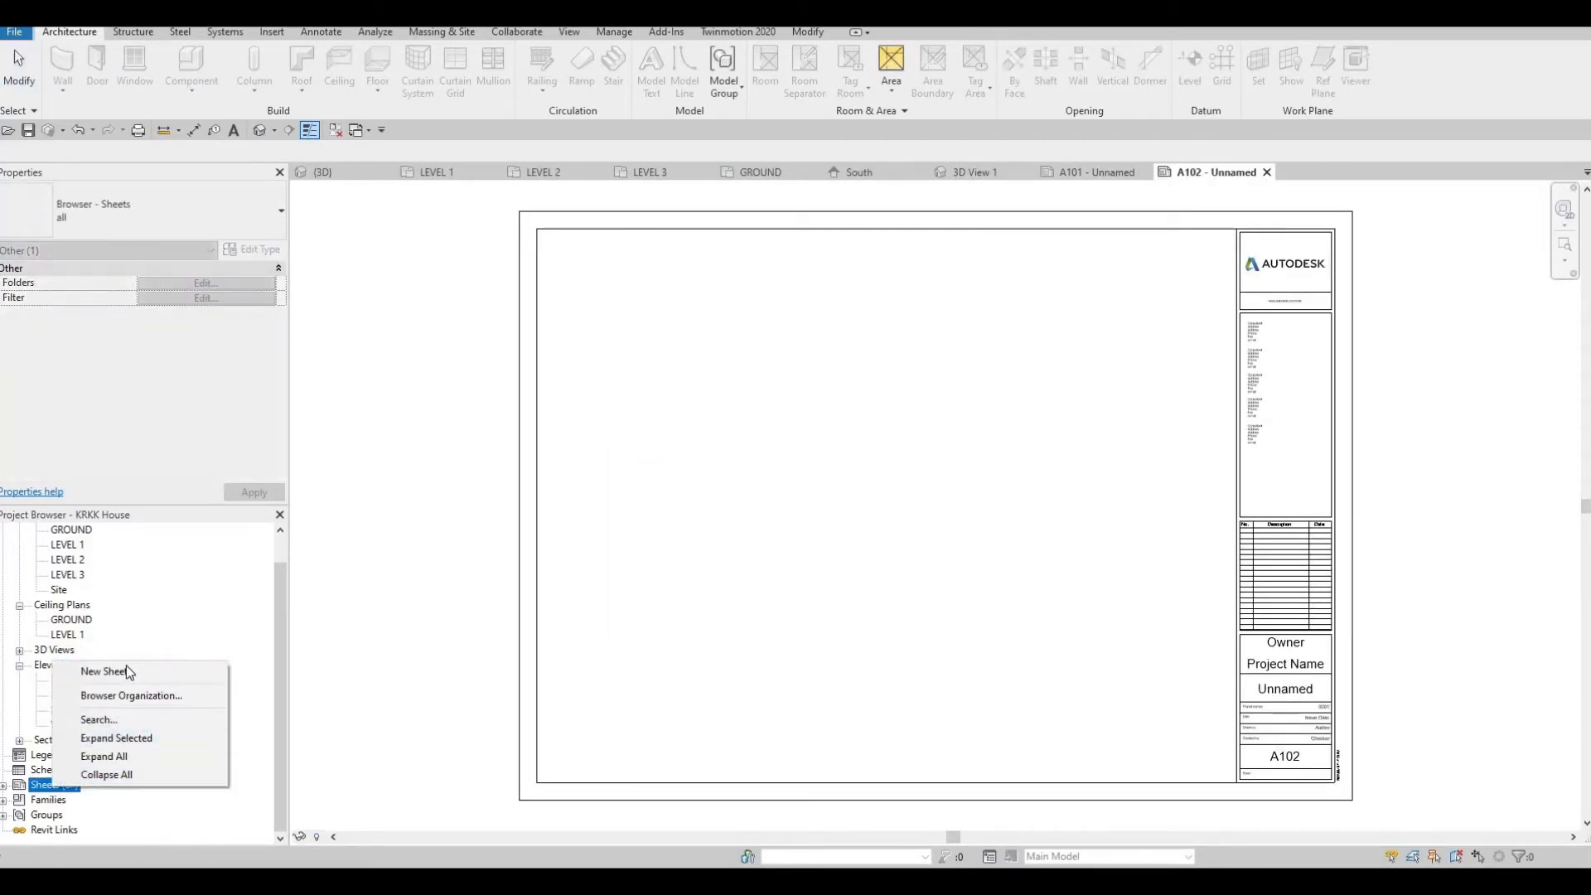
pyautogui.click(121, 671)
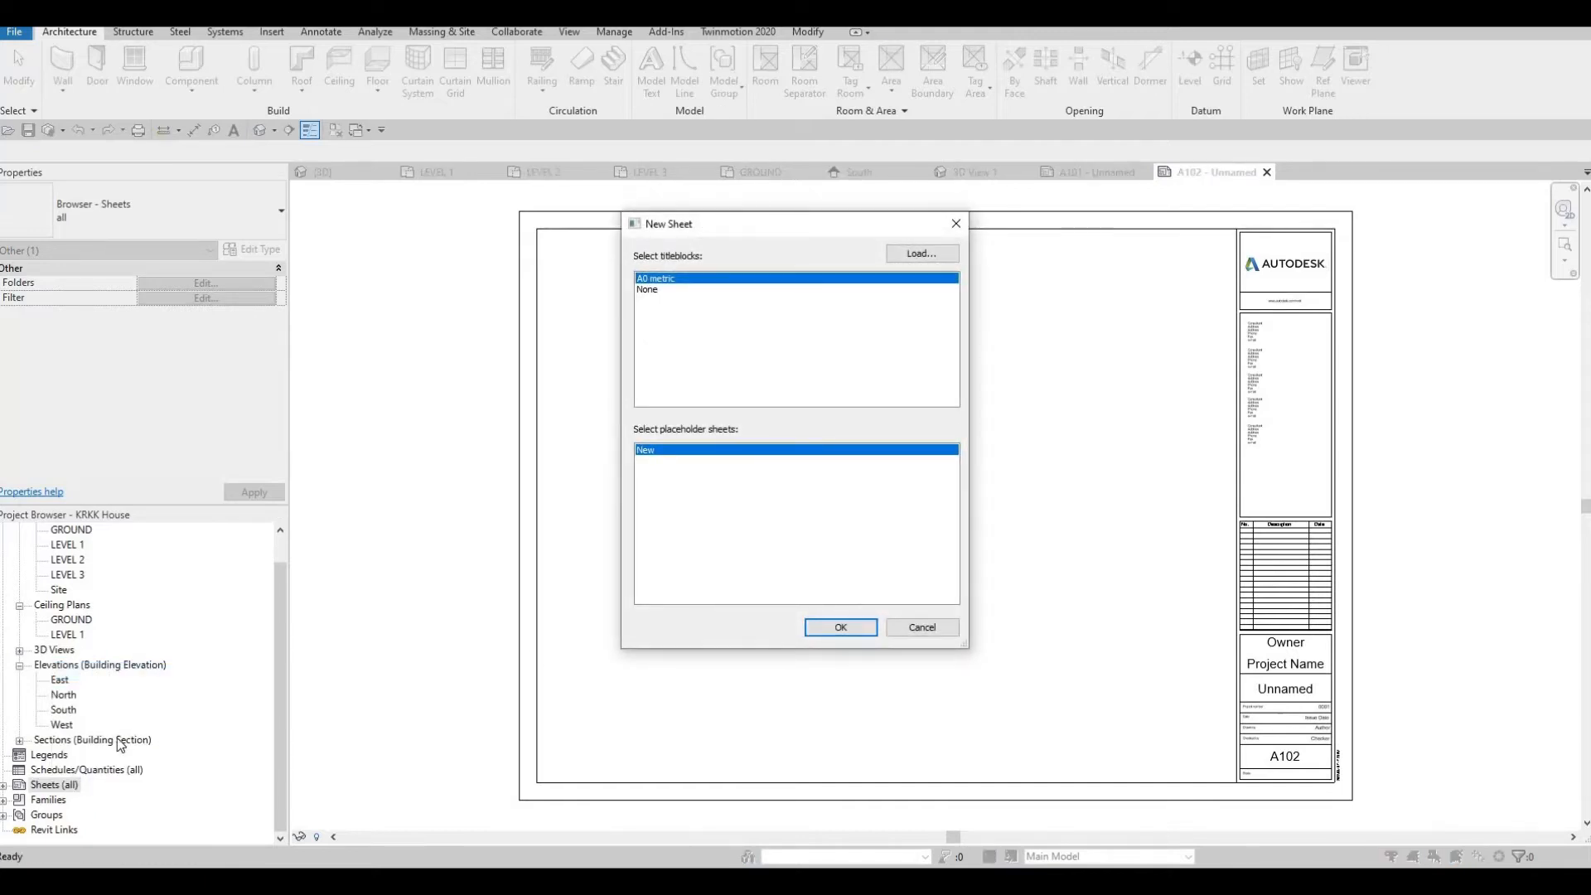
pyautogui.press('Return')
pyautogui.rightClick(54, 785)
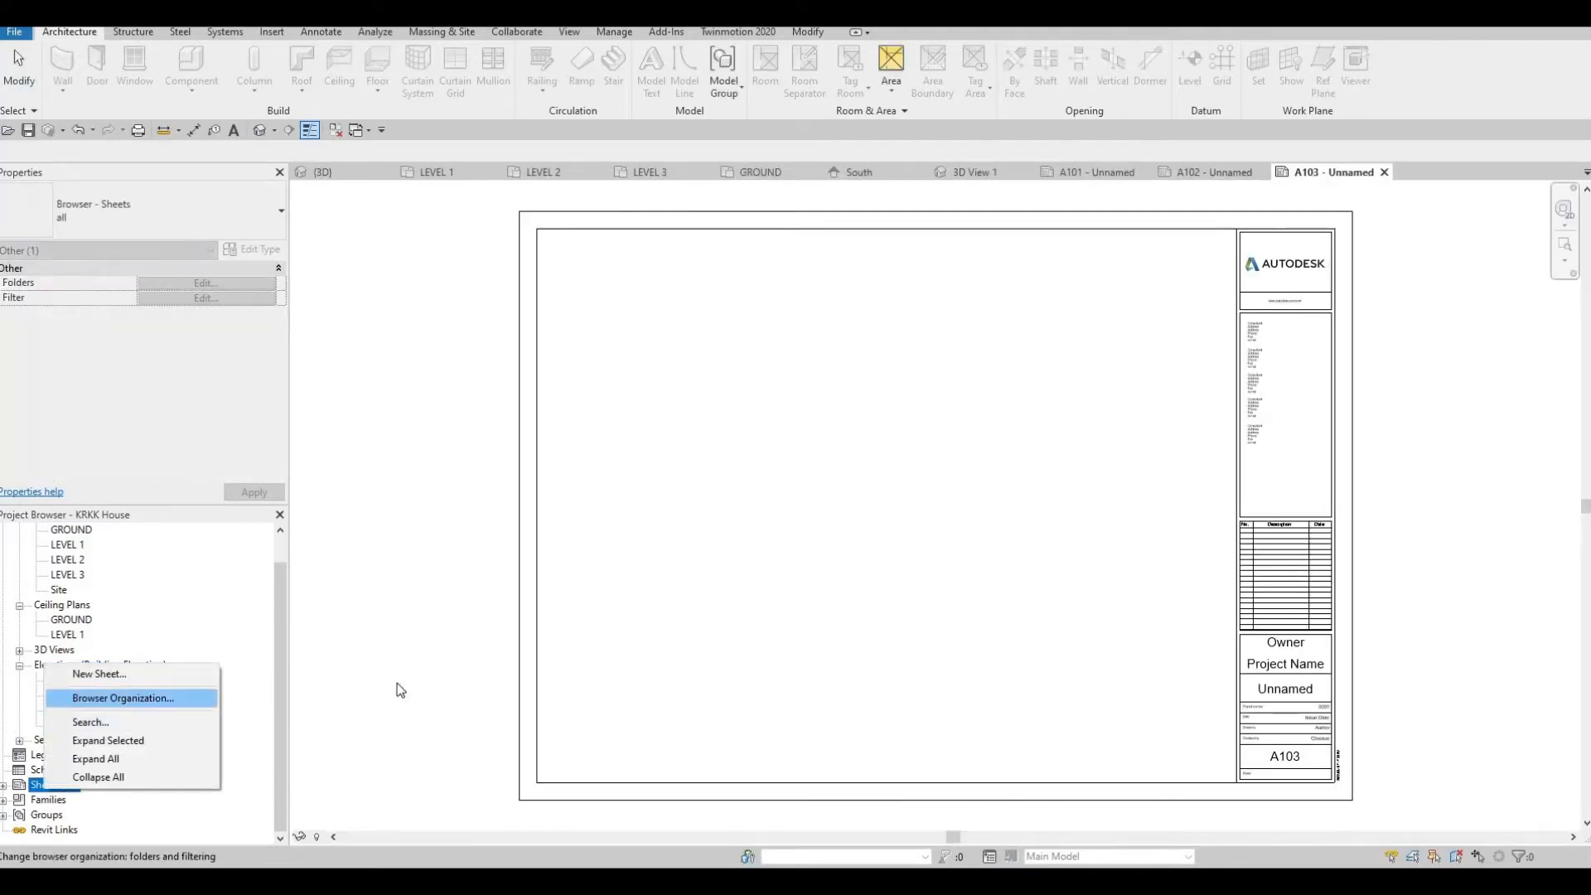
pyautogui.press('Up')
pyautogui.press('Return')
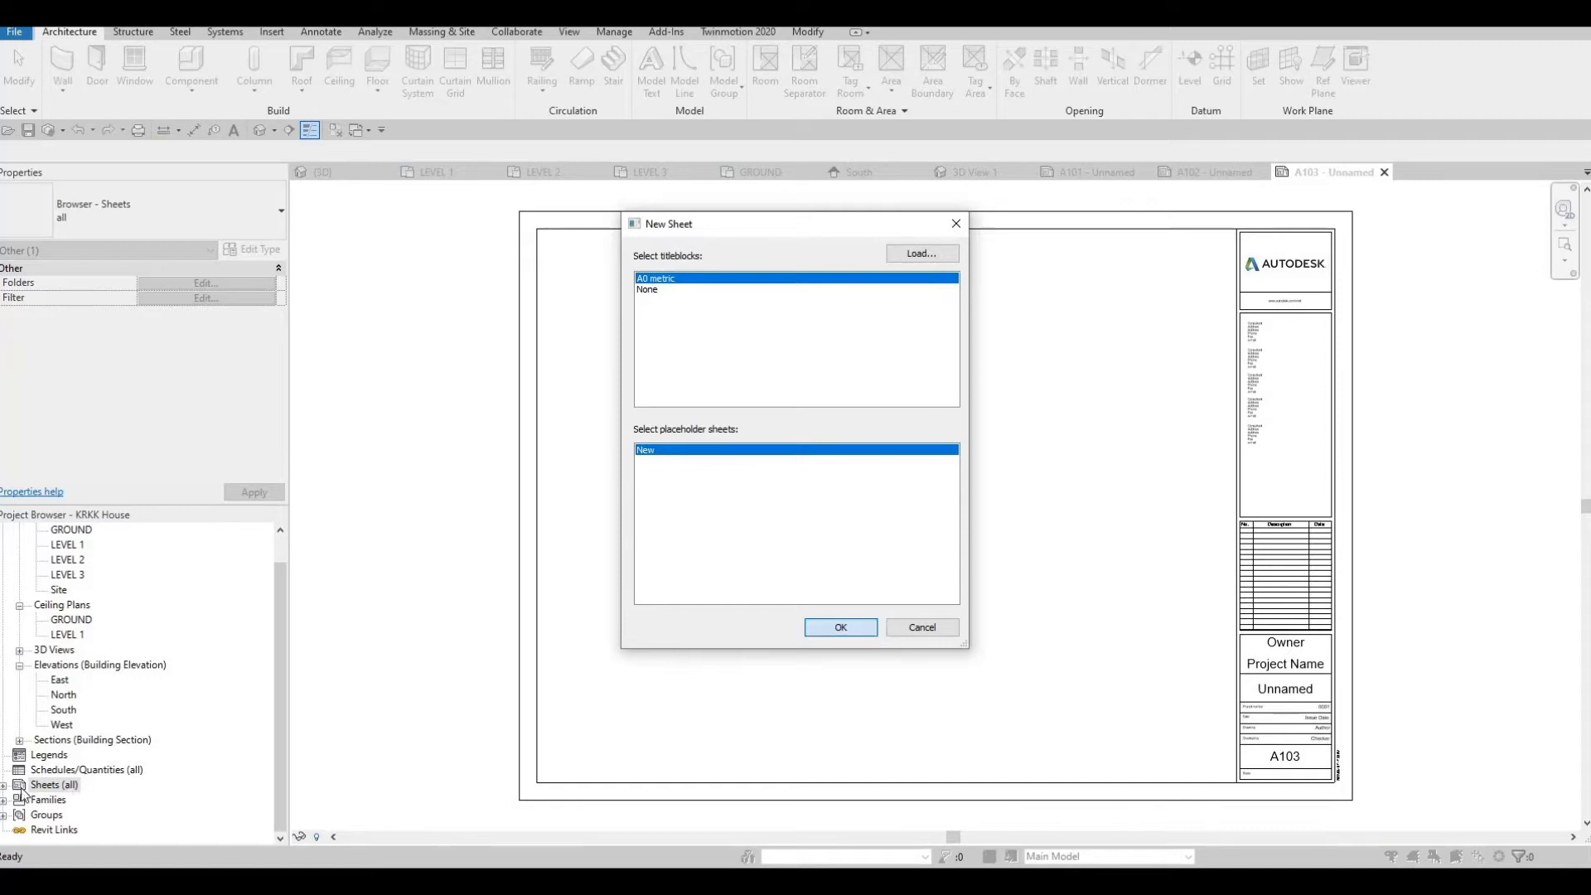
pyautogui.press('Return')
pyautogui.rightClick(63, 785)
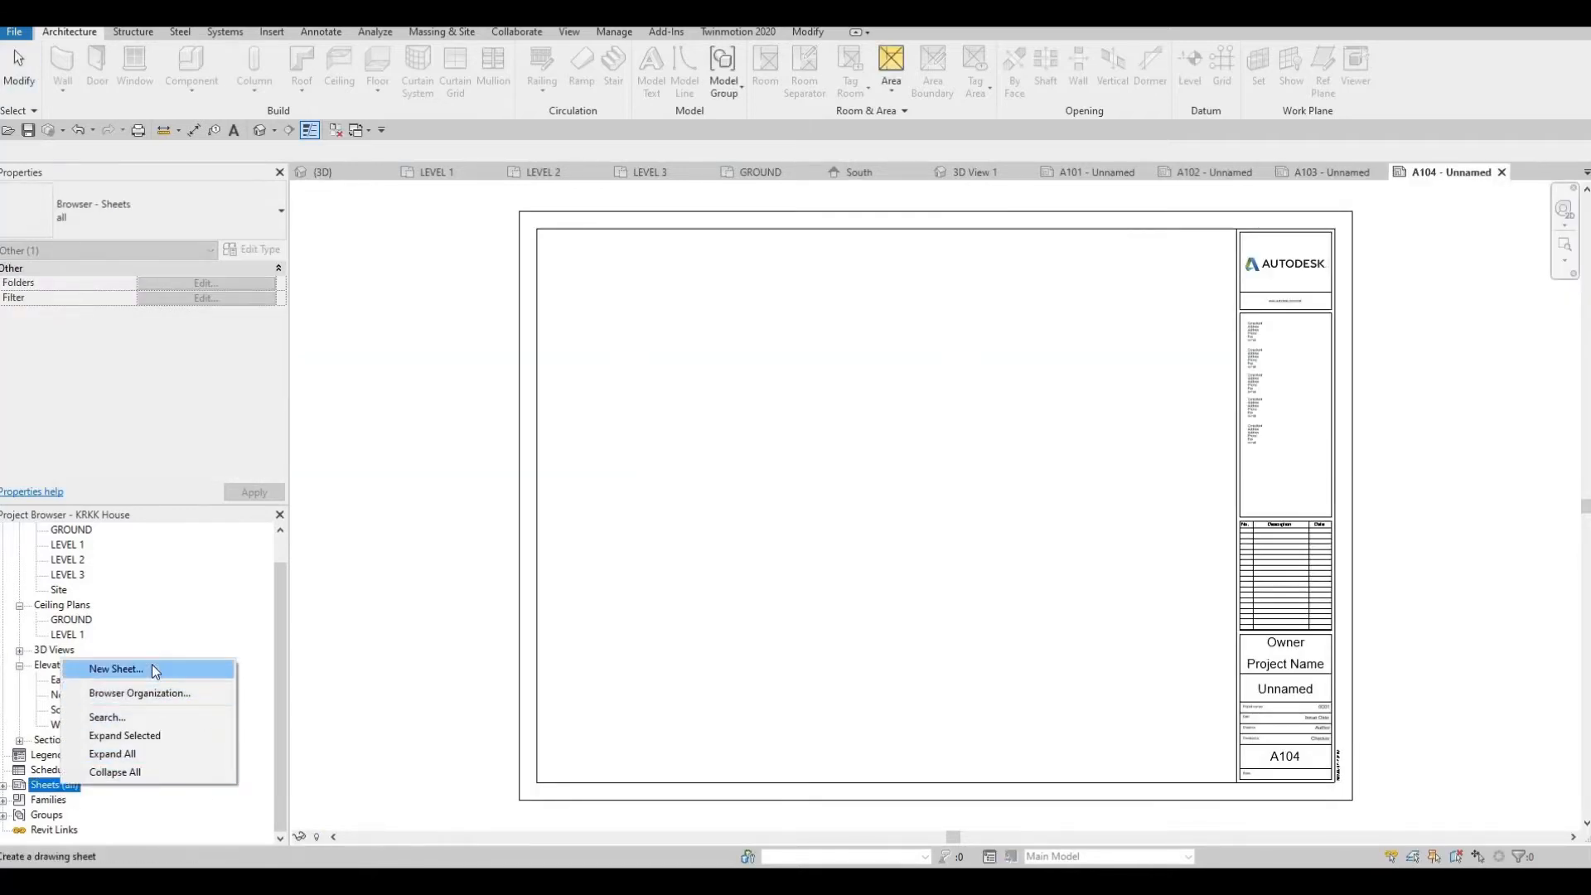
pyautogui.press('Return')
pyautogui.click(838, 627)
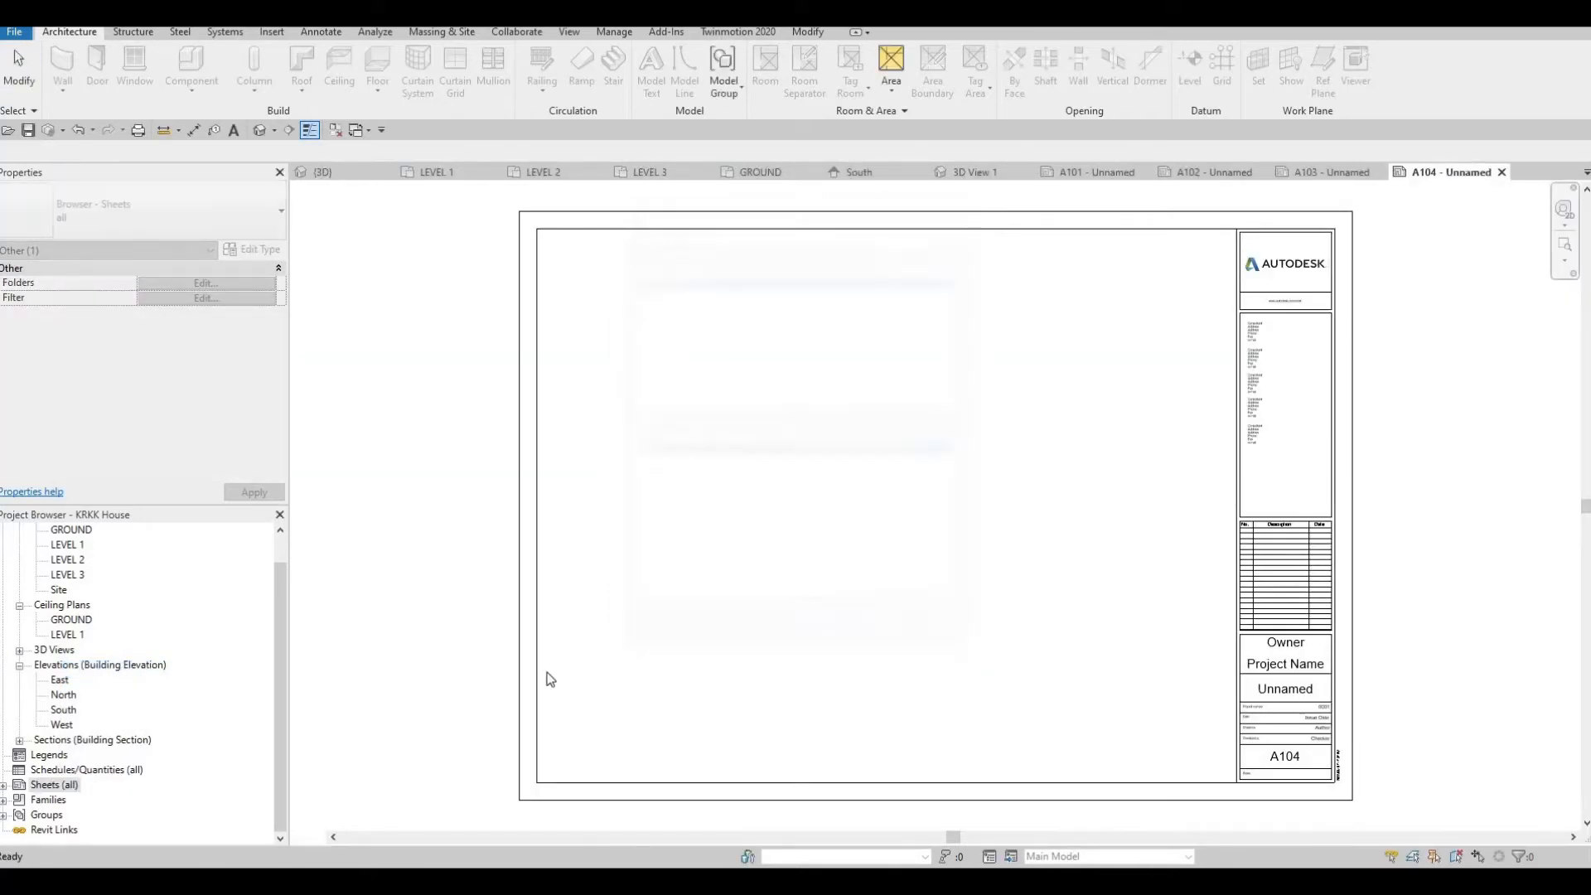
pyautogui.rightClick(52, 786)
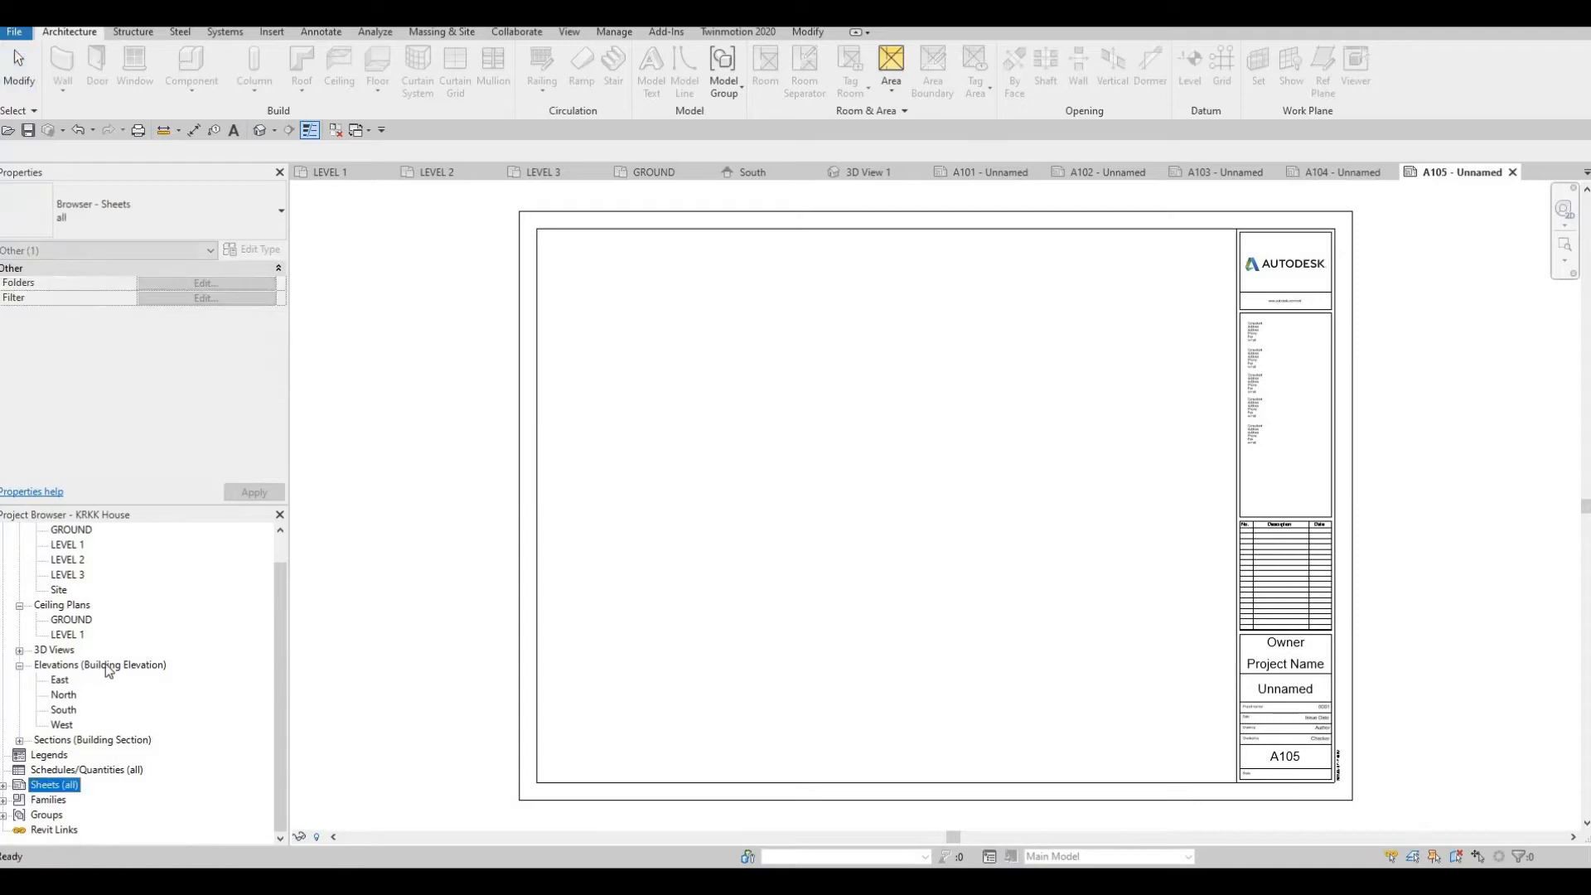
pyautogui.press('Return')
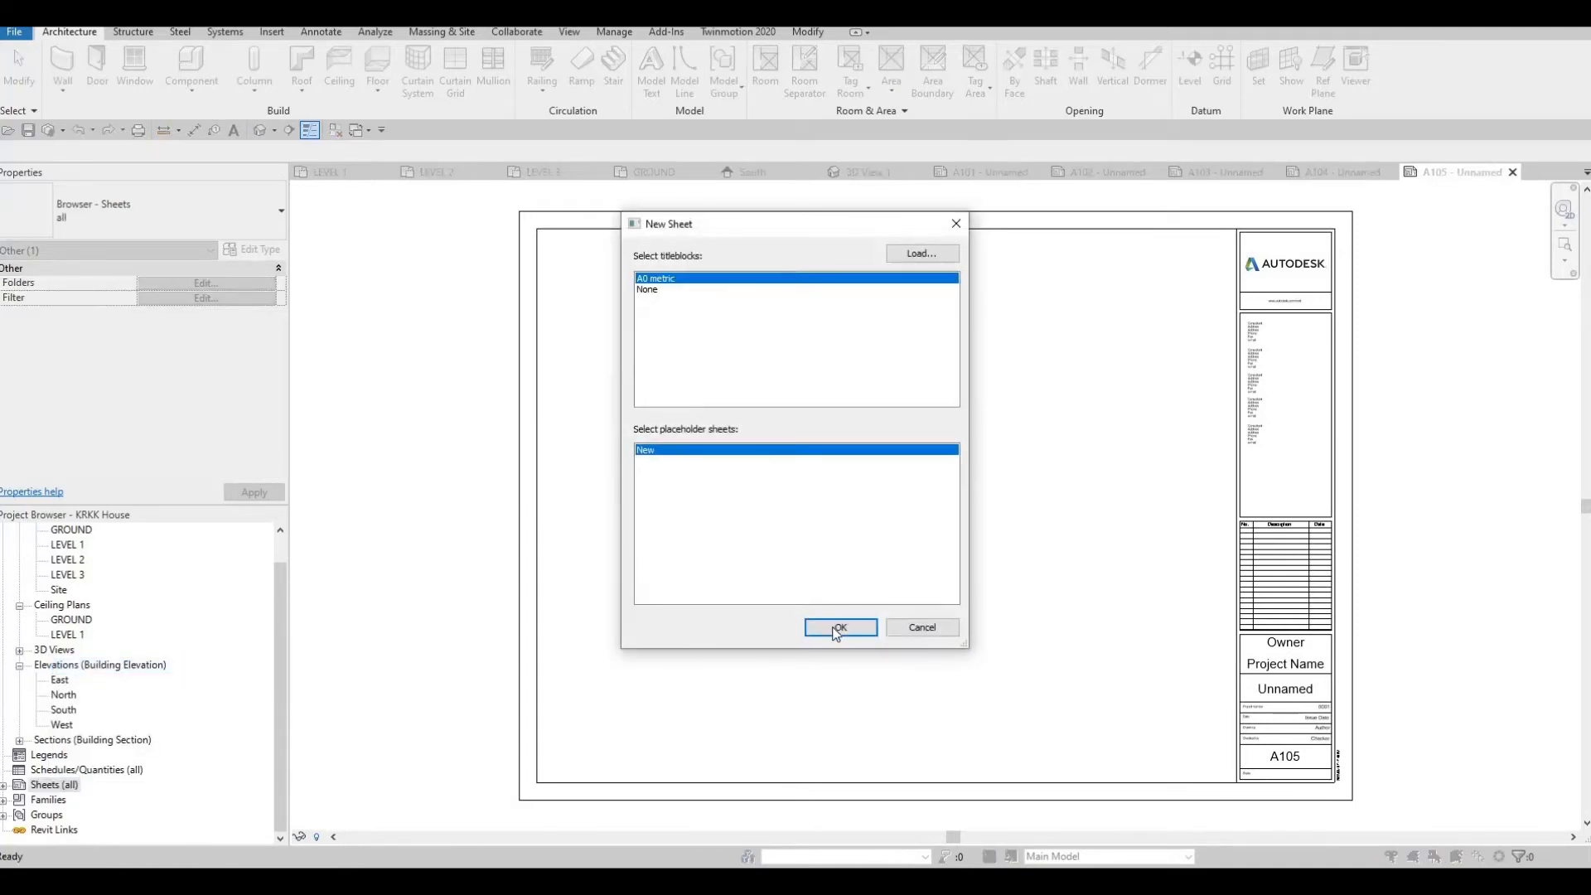
pyautogui.click(825, 627)
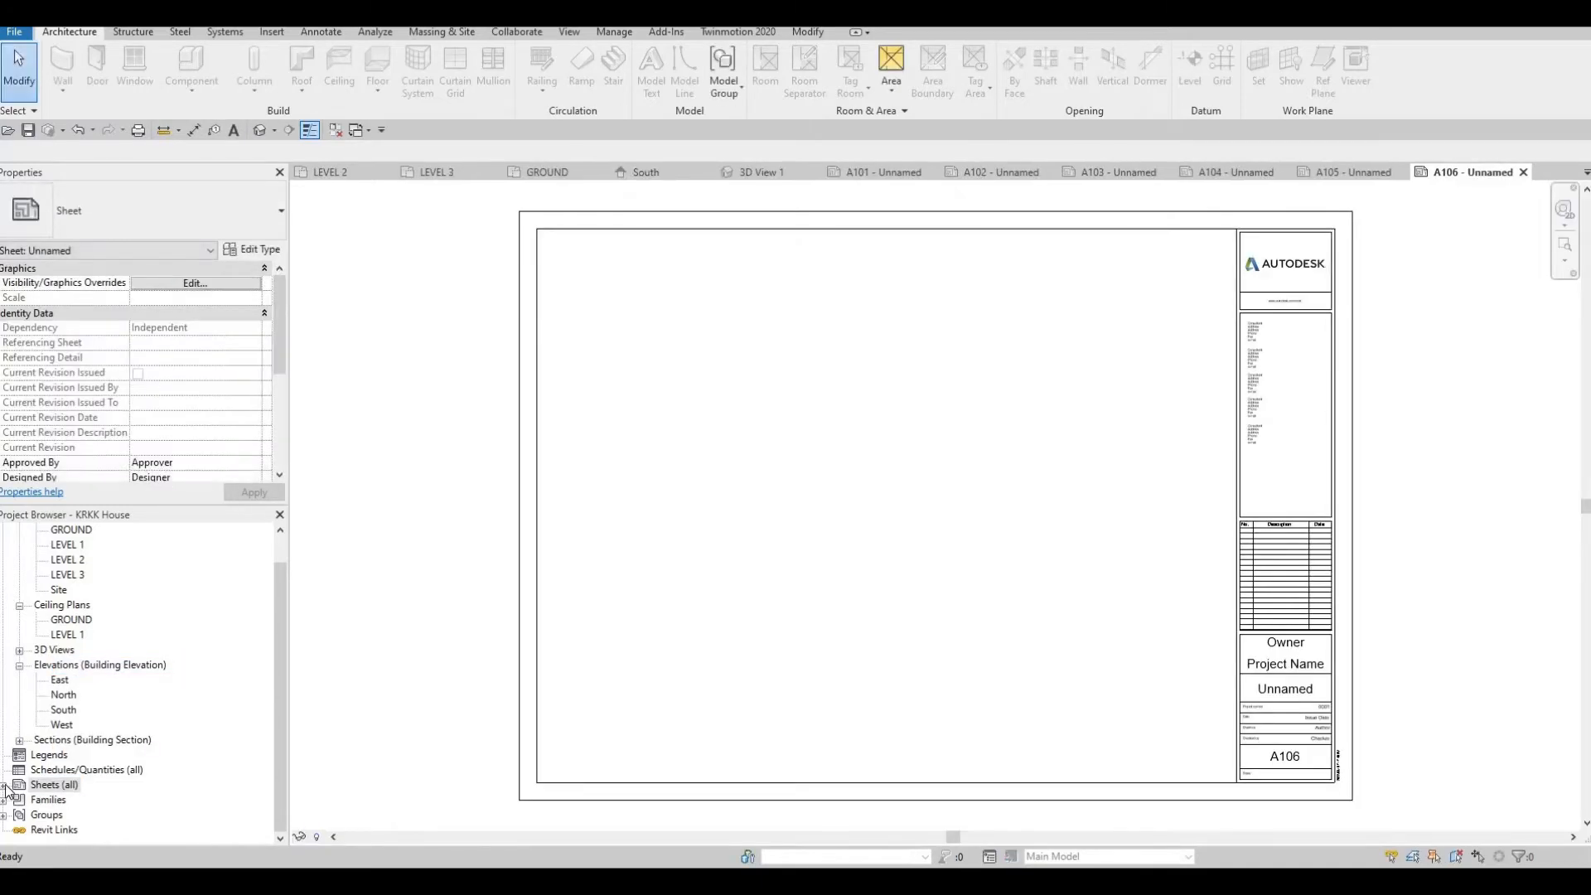
# List the project's sheets and rename sheet A101 as COVER SHEET, keeping its number.
pyautogui.doubleClick(55, 784)
pyautogui.scroll(-2, 83, 723)
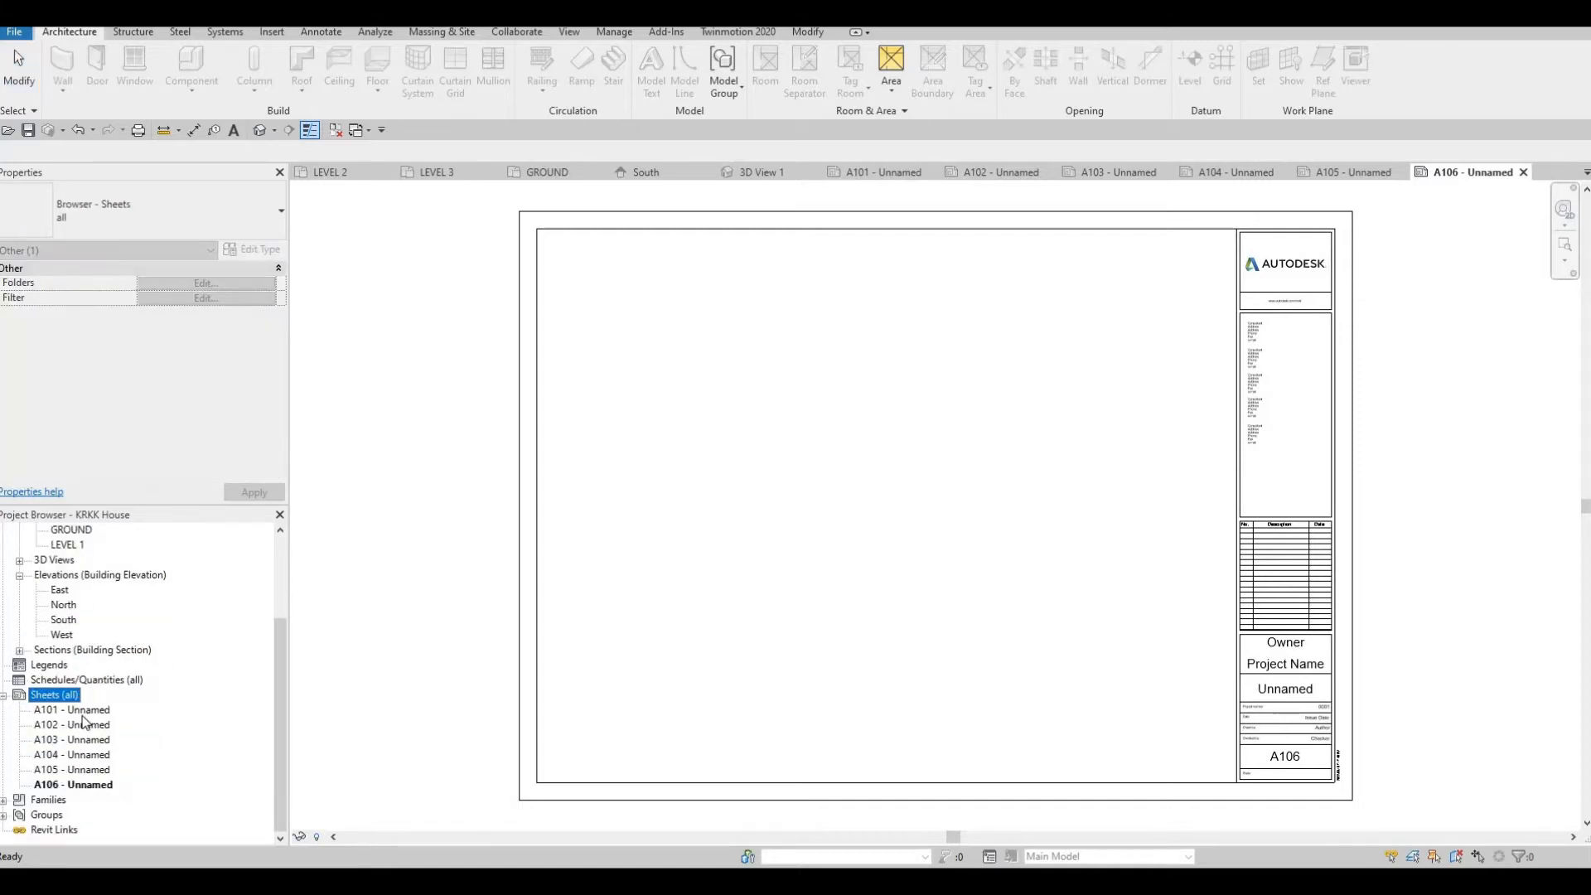
pyautogui.click(83, 711)
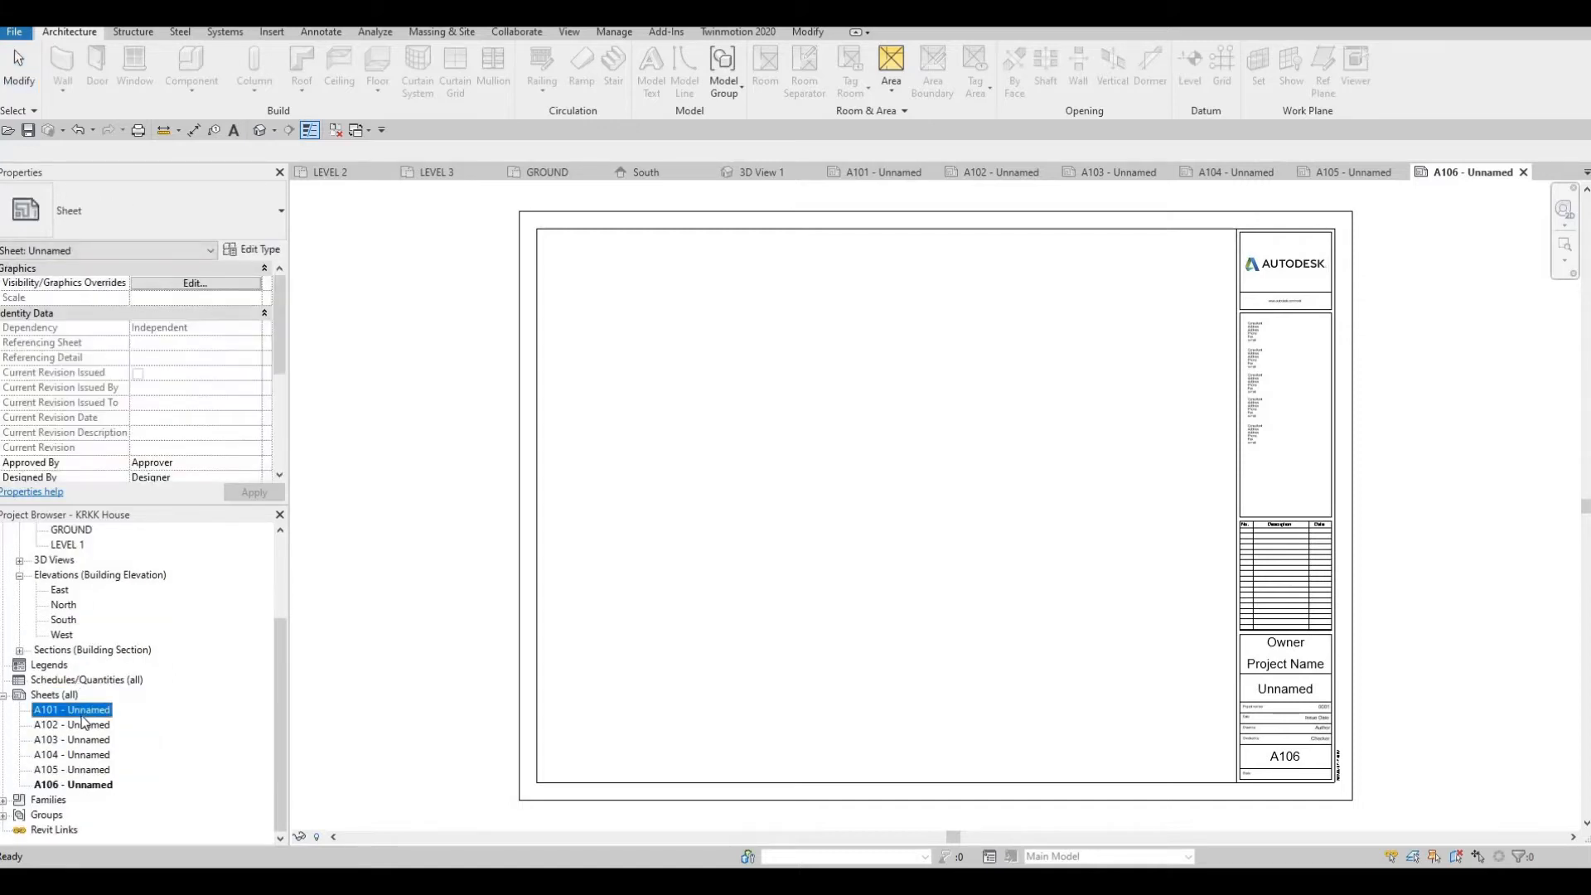
pyautogui.press('F2')
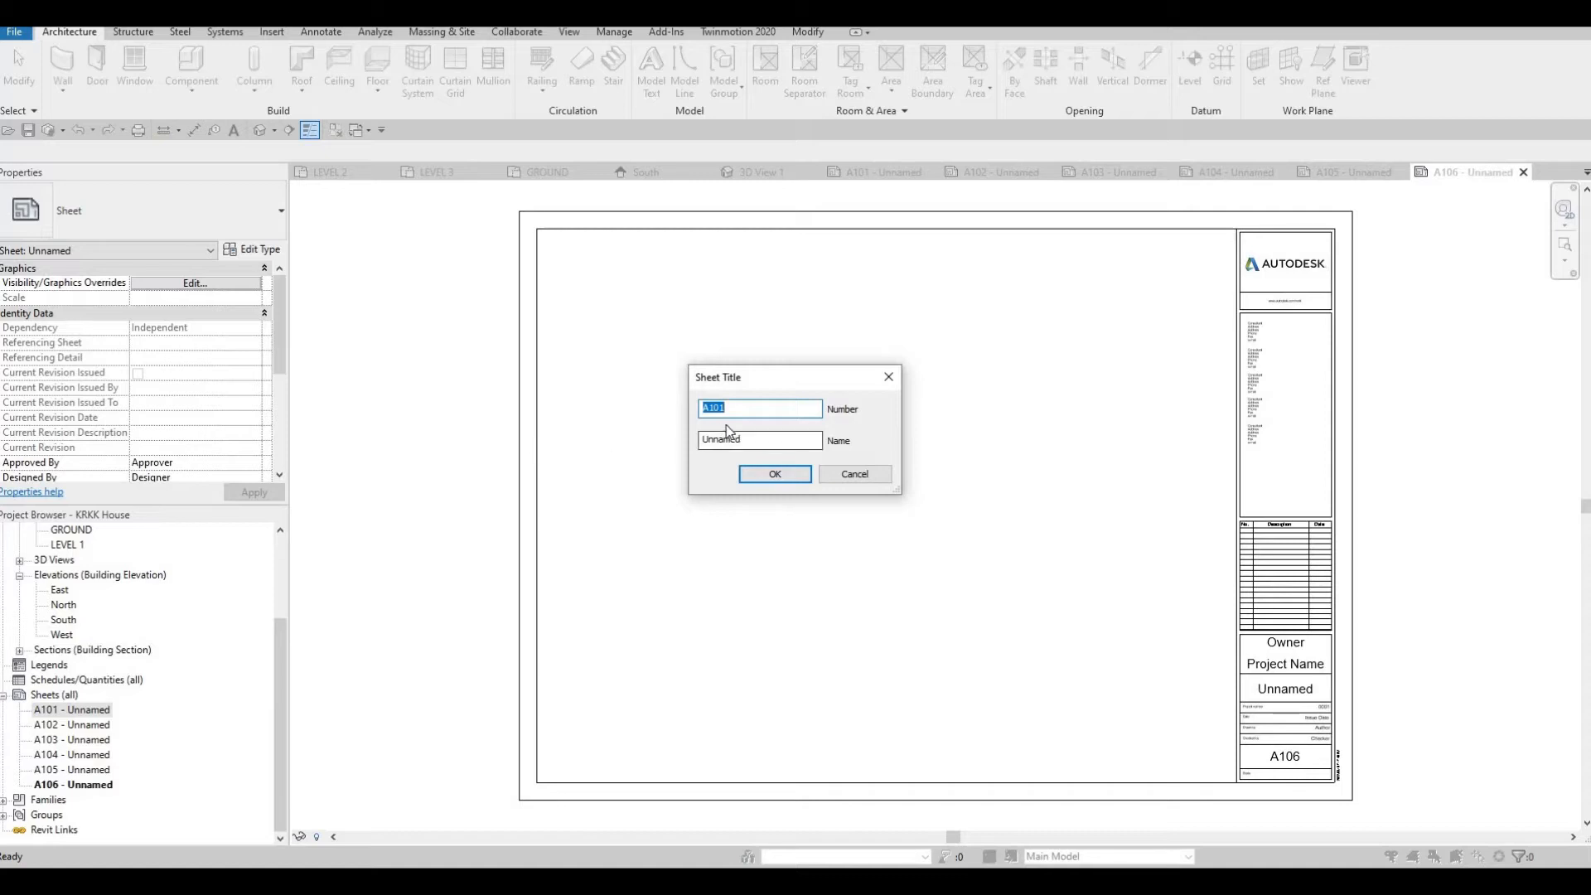
pyautogui.moveTo(745, 441); pyautogui.dragTo(702, 432)
pyautogui.write('COVER SHEET')
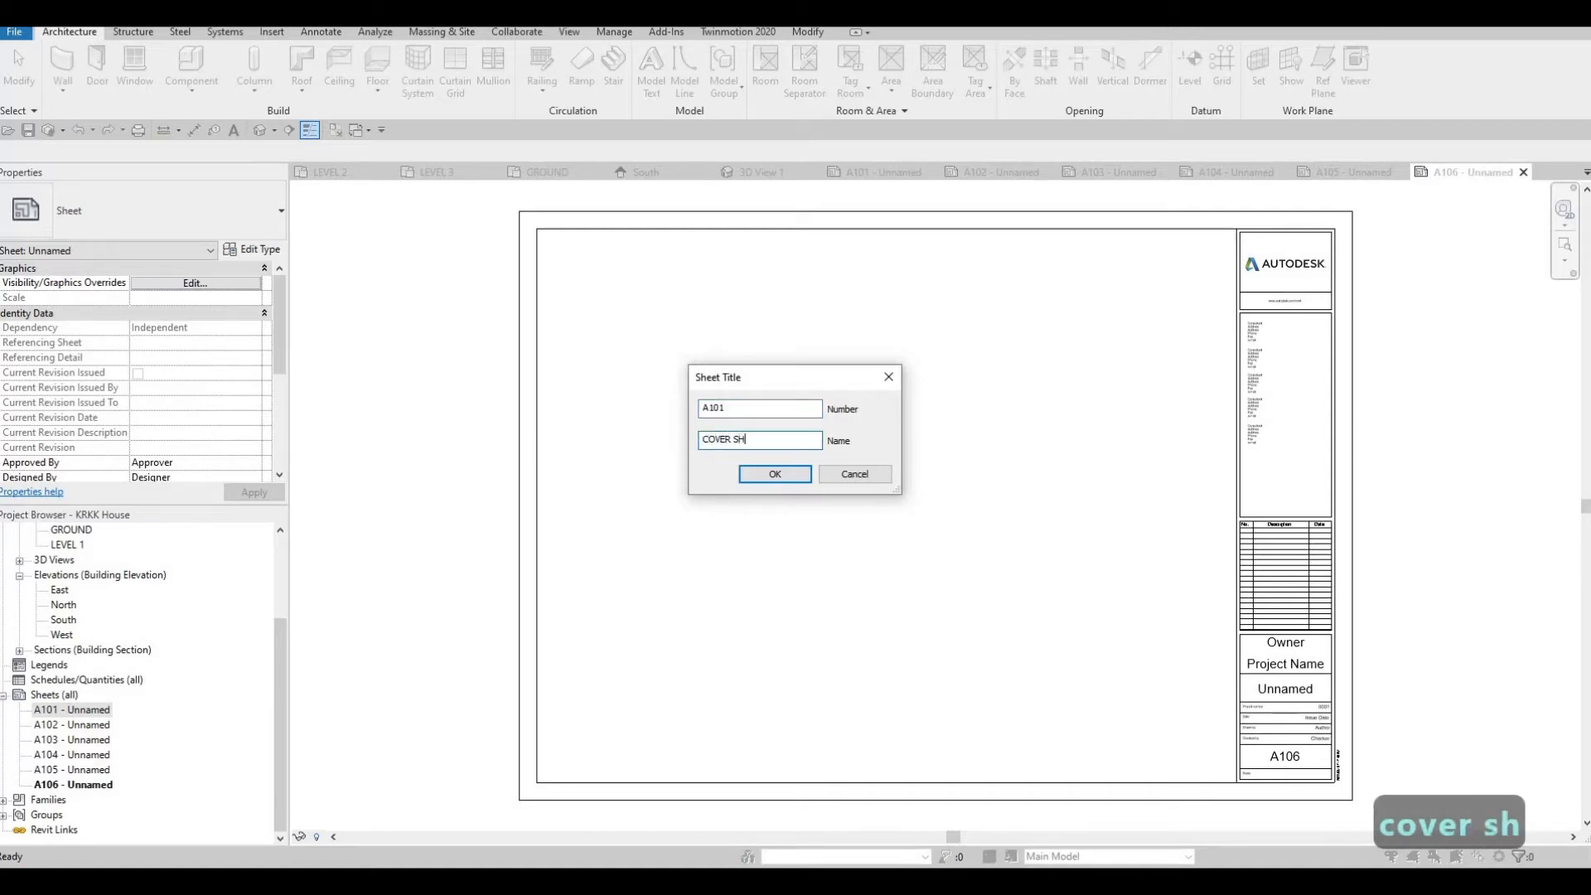
pyautogui.click(775, 474)
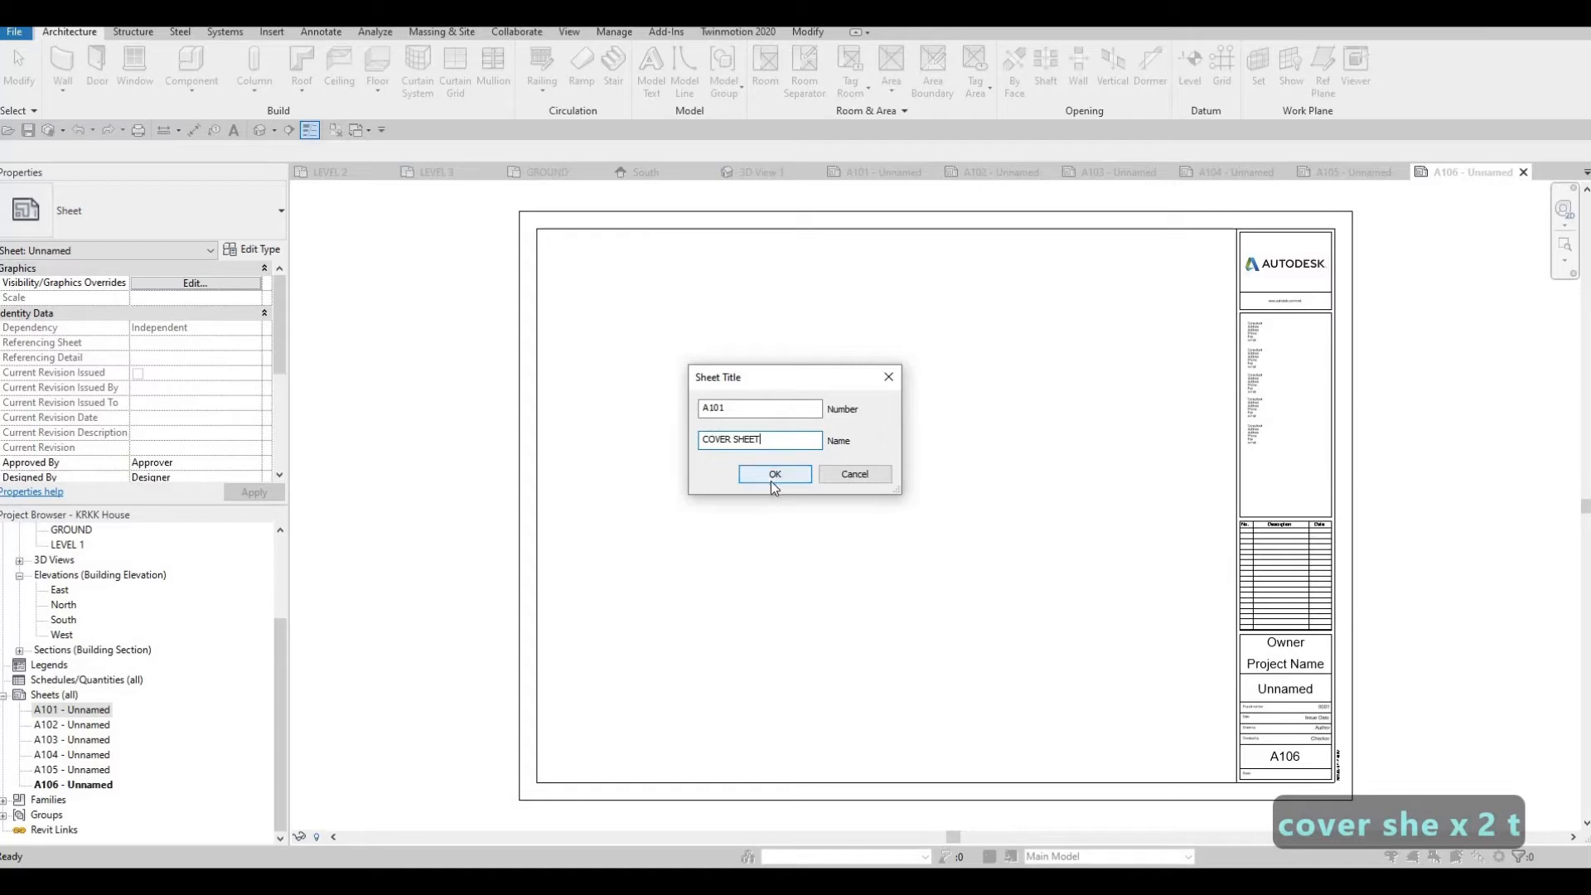
# Open sheet A102 and set the sheet name in its titleblock to FIRST FLOOR.
pyautogui.doubleClick(89, 724)
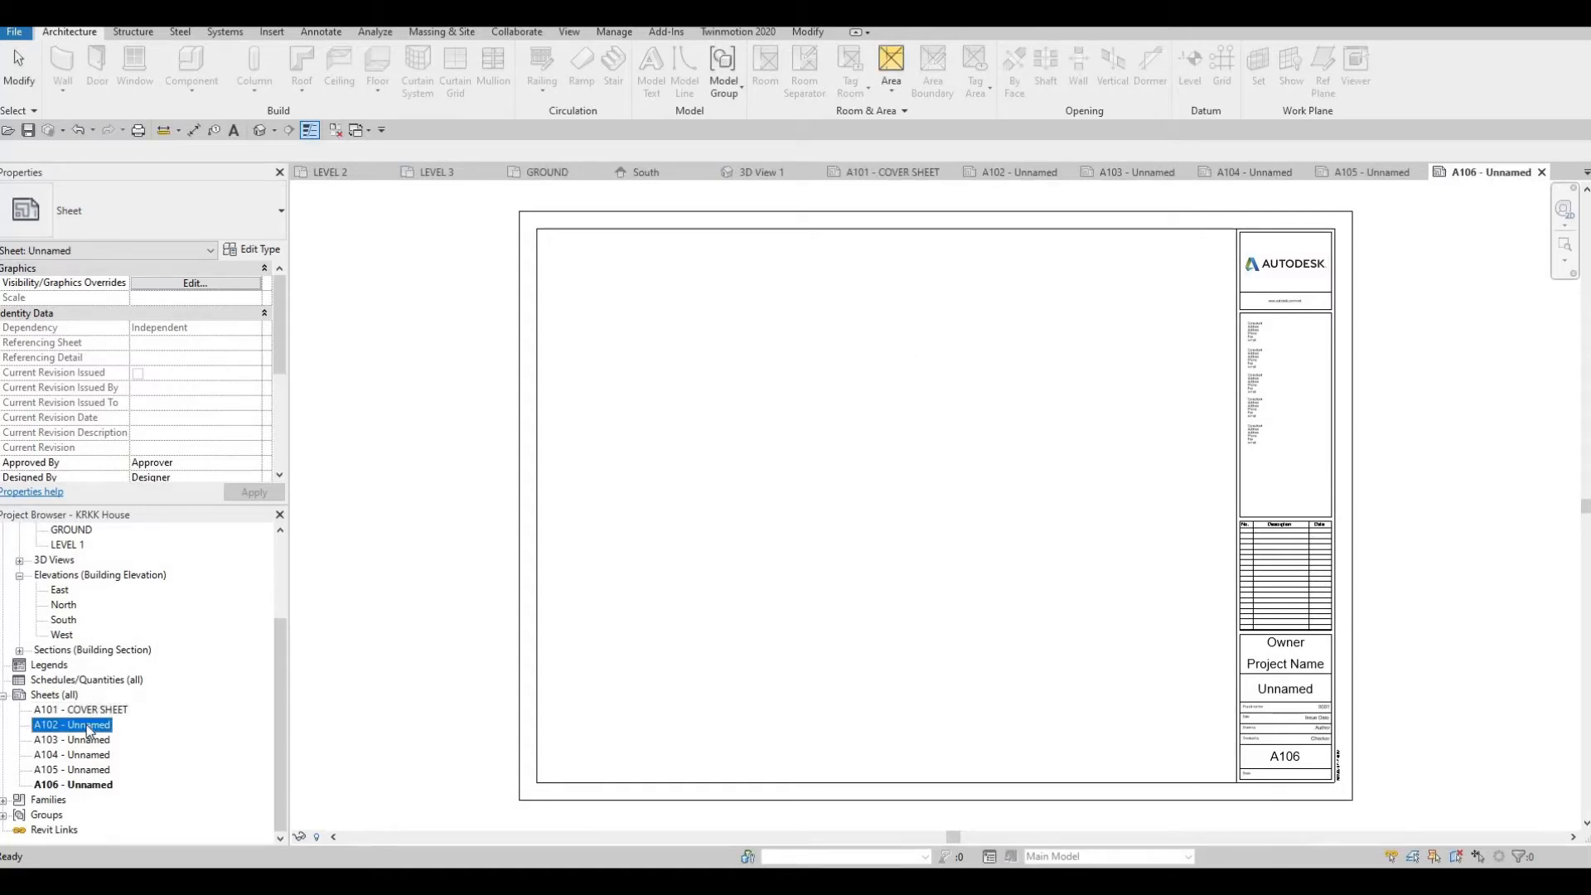
pyautogui.click(1297, 688)
pyautogui.click(1297, 689)
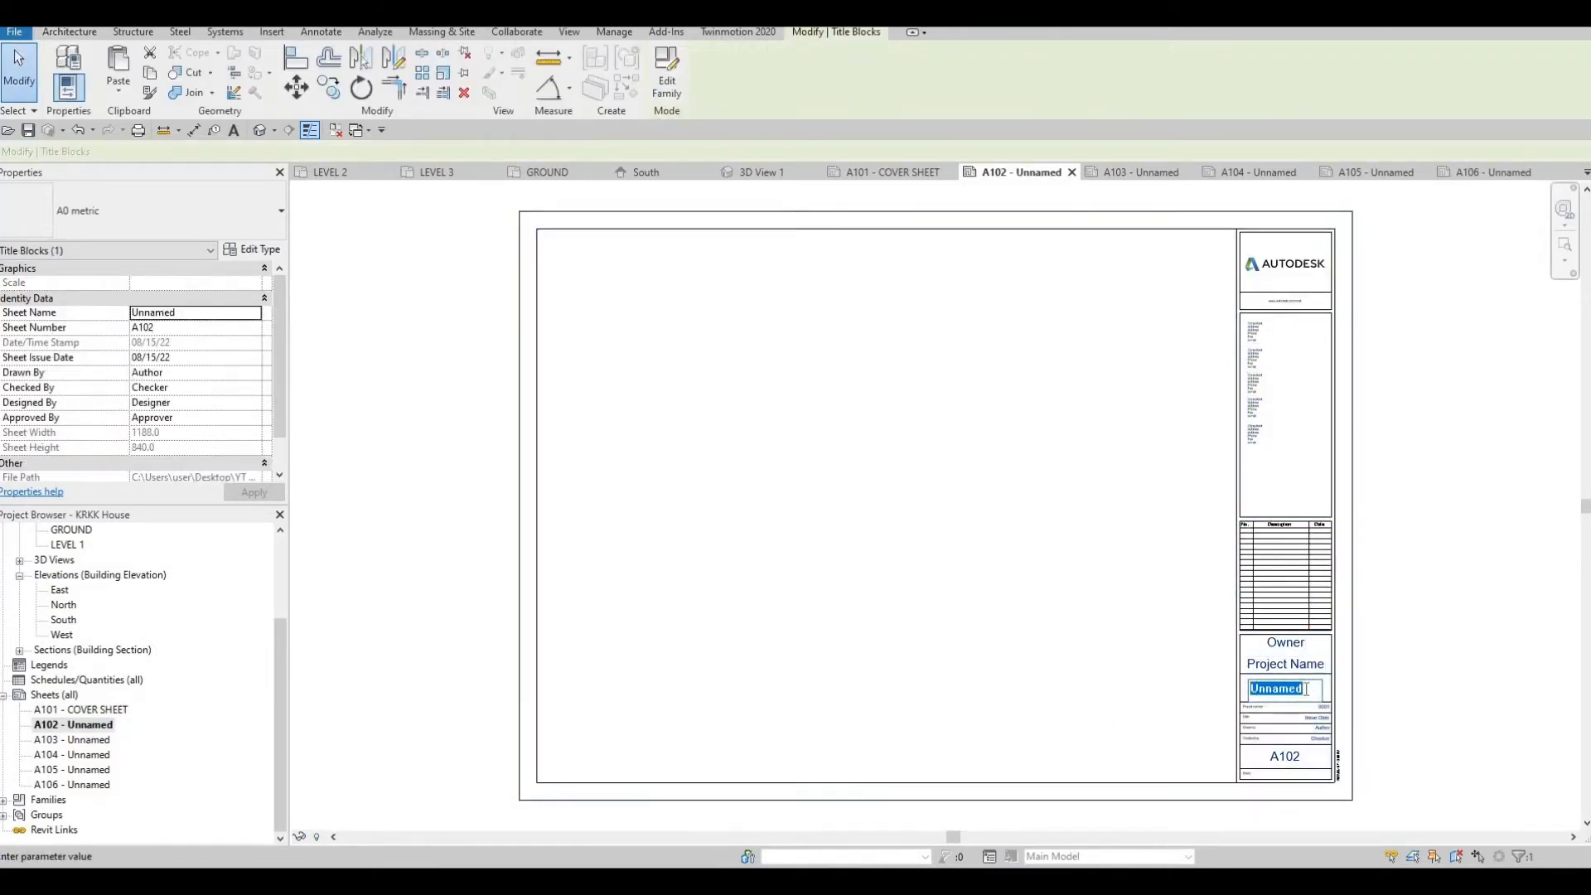
pyautogui.write('first floor')
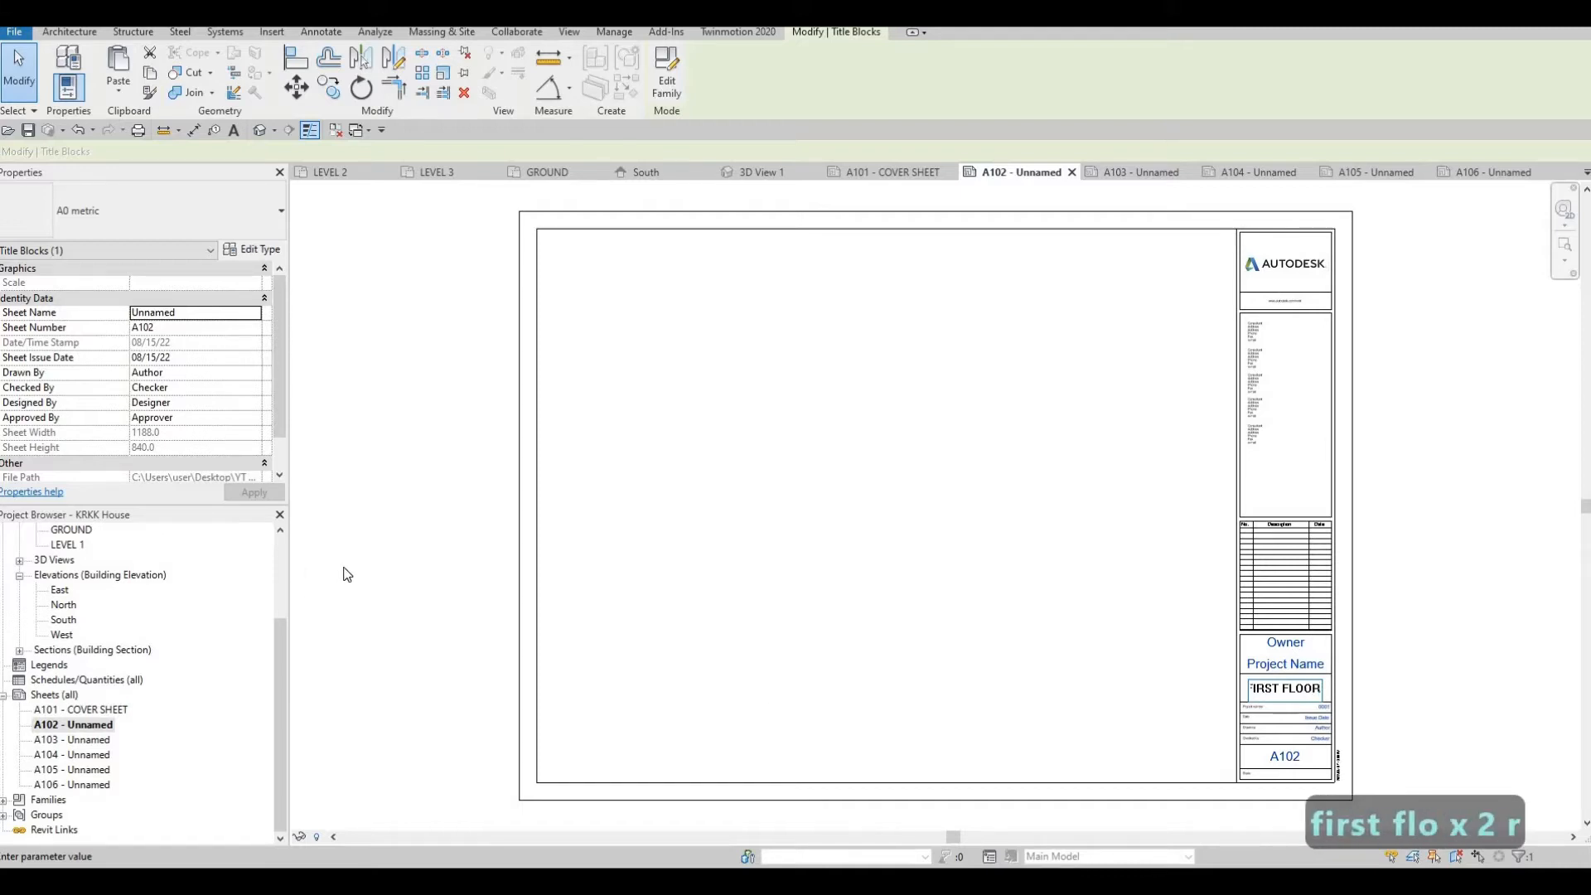
pyautogui.press('Return')
# Rename sheet A103 as SECOND FLOOR, keeping its number.
pyautogui.click(91, 742)
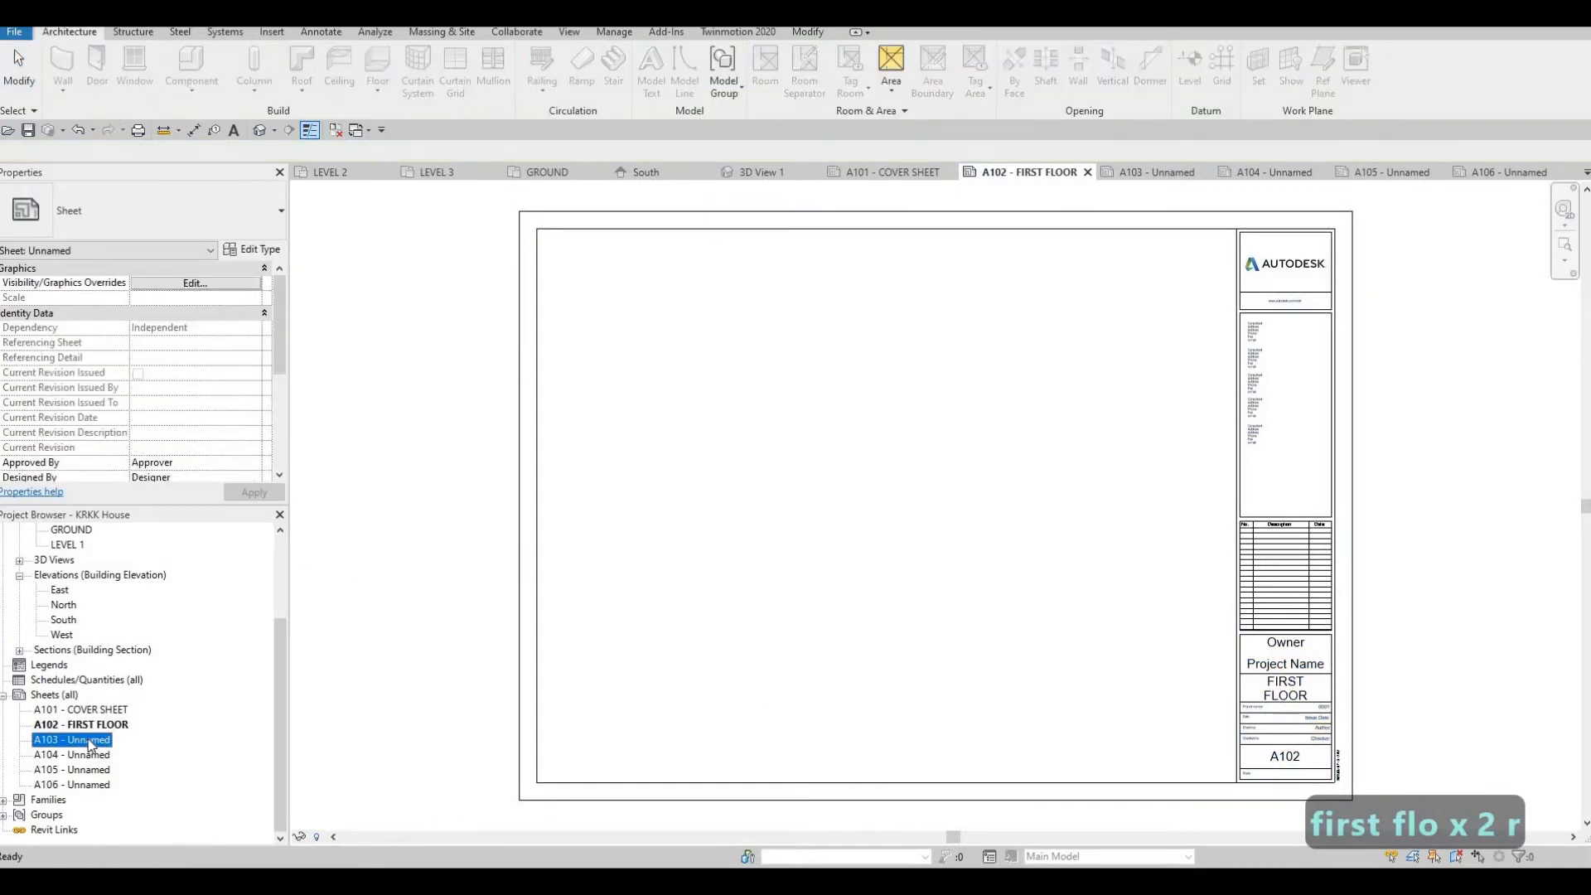
pyautogui.press('F2')
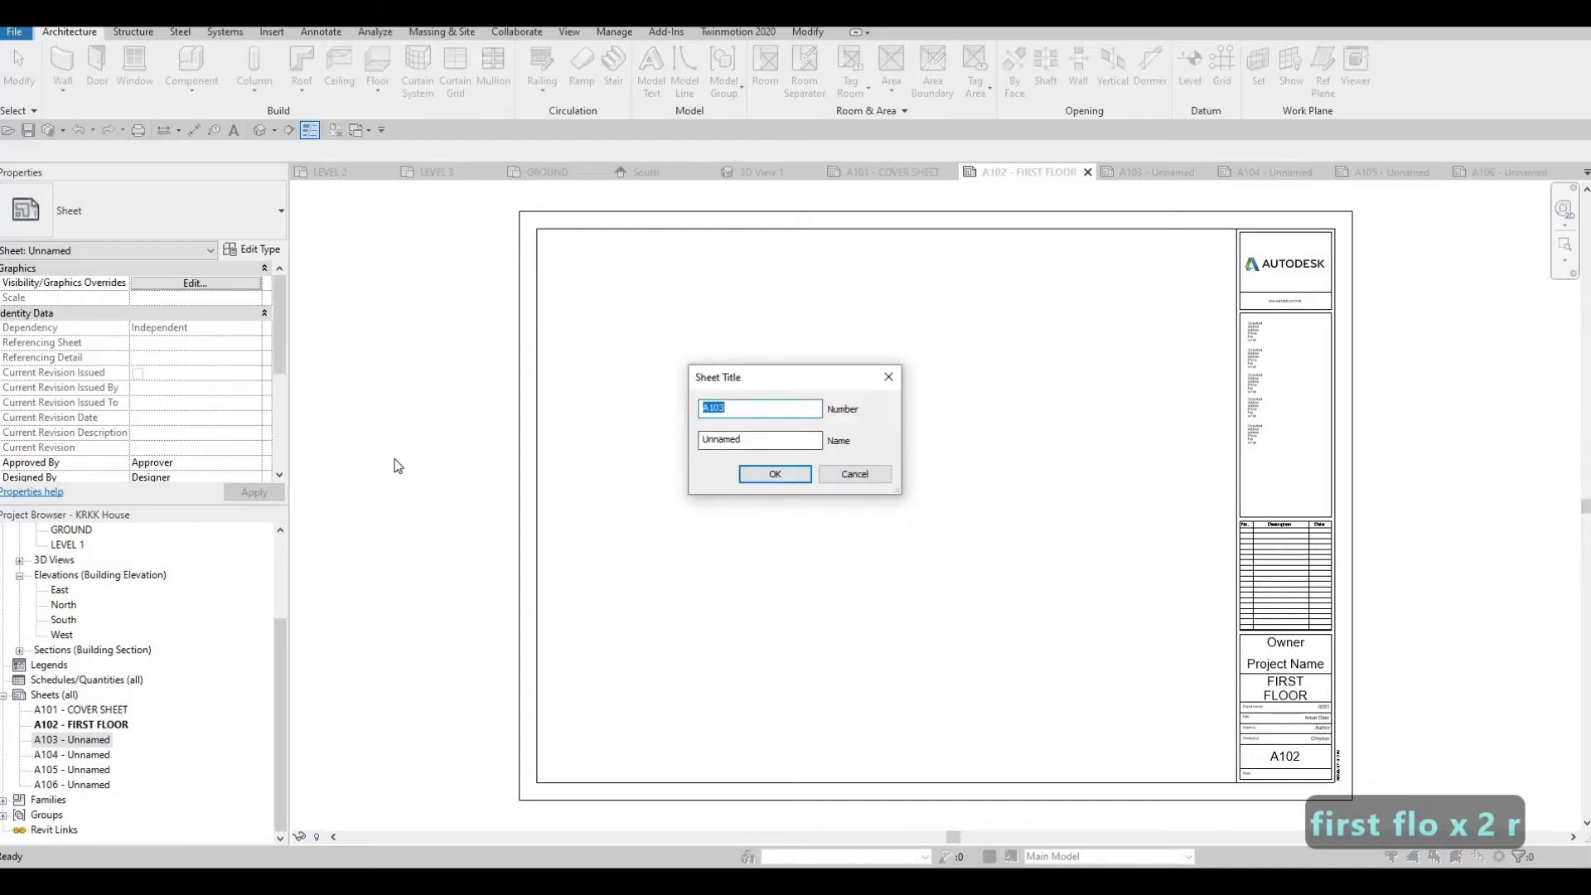
pyautogui.press('Tab')
pyautogui.write('SECON')
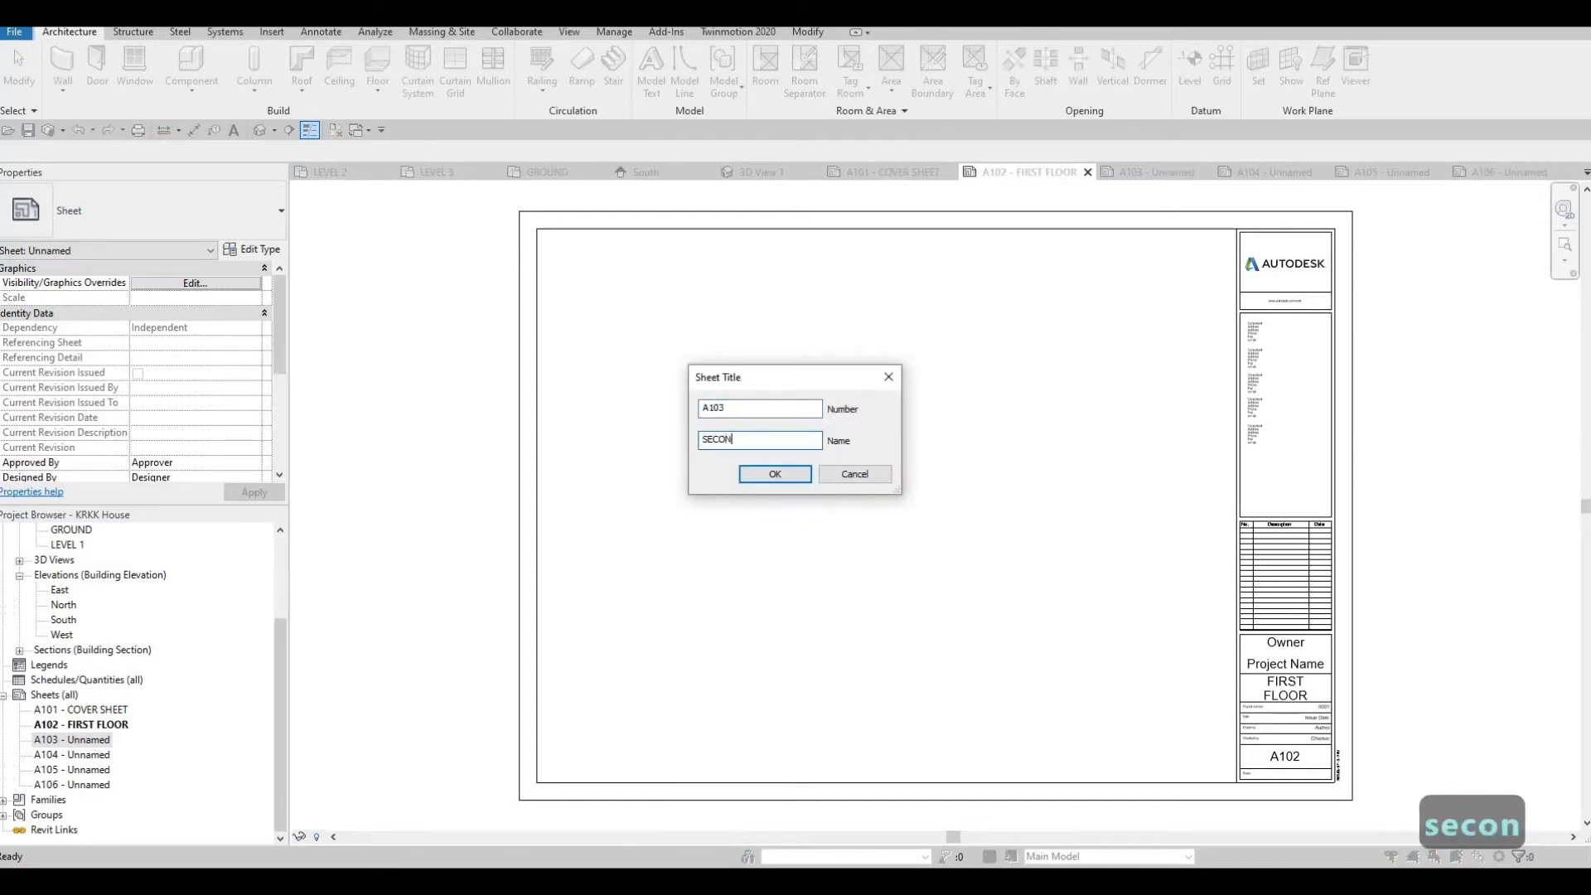
pyautogui.write('D FLOOR')
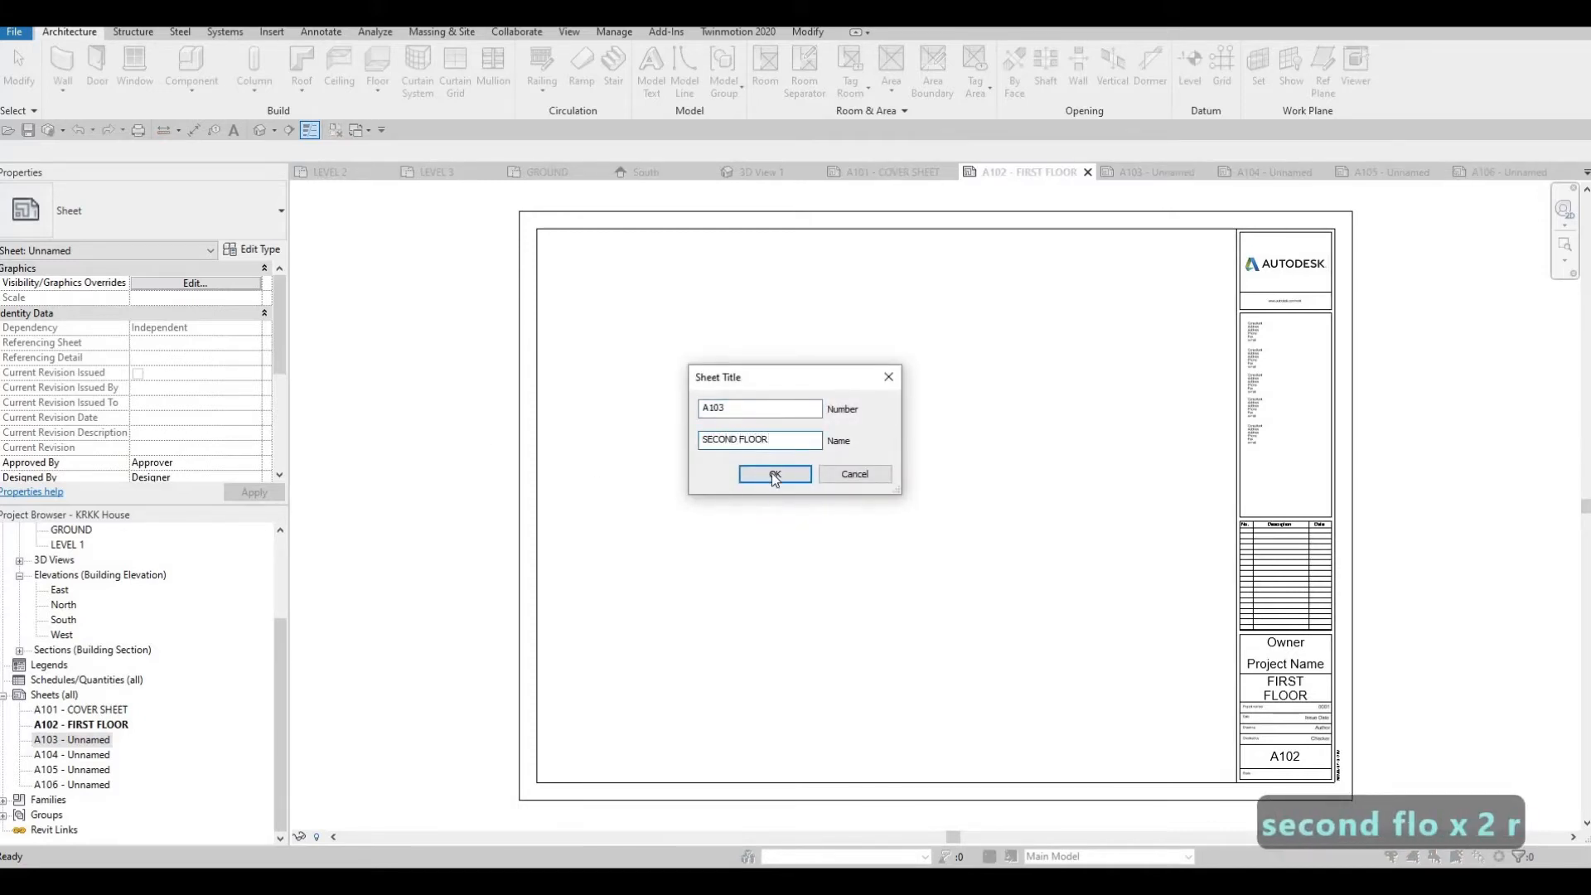
pyautogui.press('Return')
# Rename sheet A104 as ELEVATION, keeping its number.
pyautogui.click(94, 755)
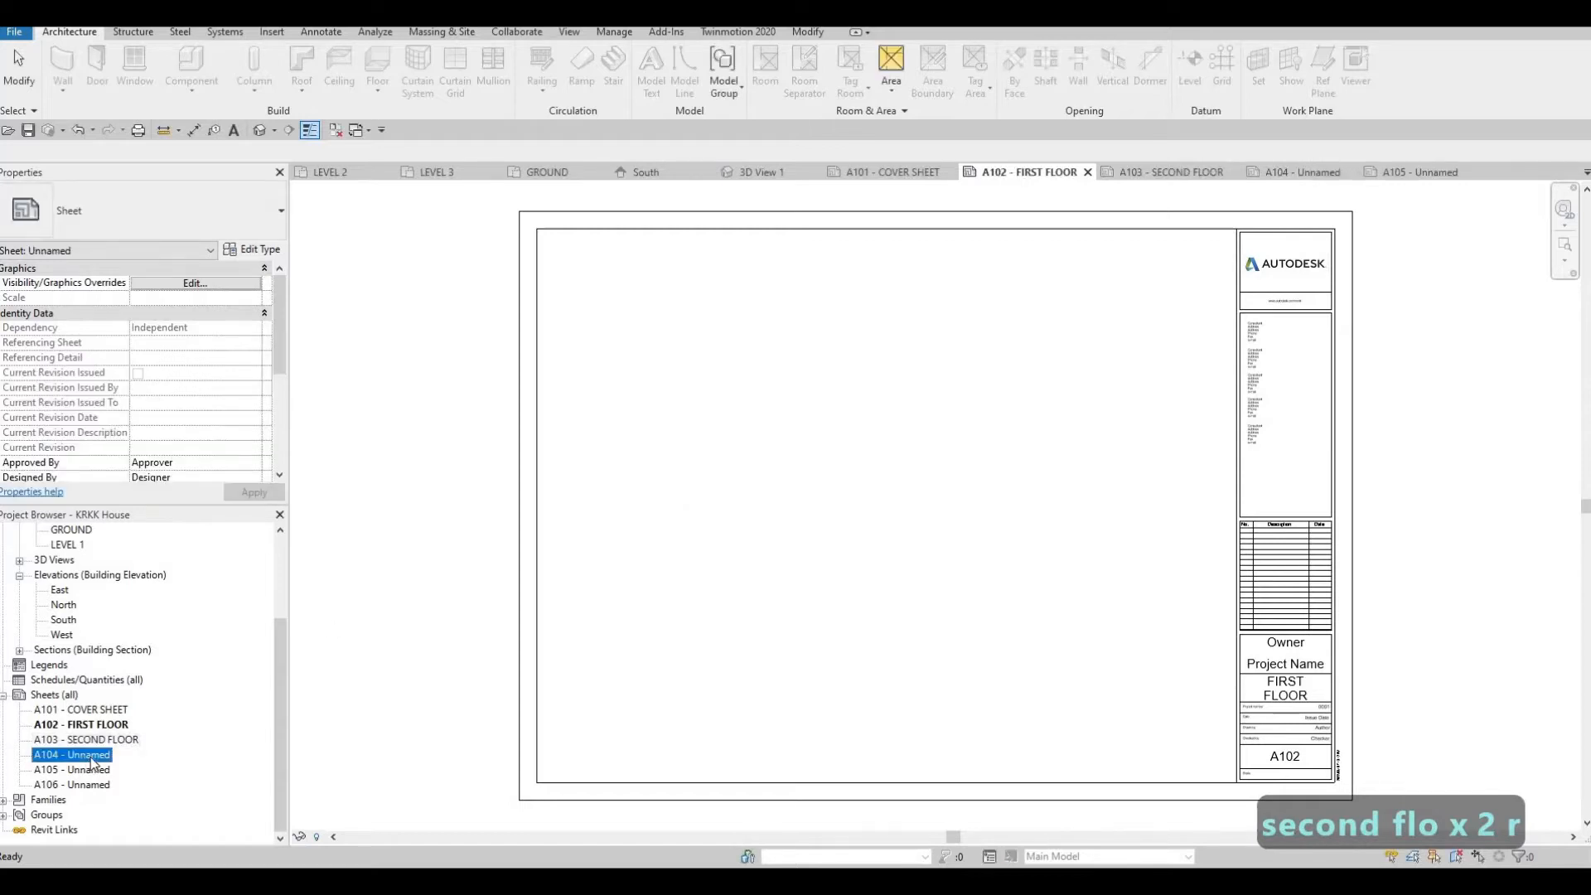
pyautogui.press('F2')
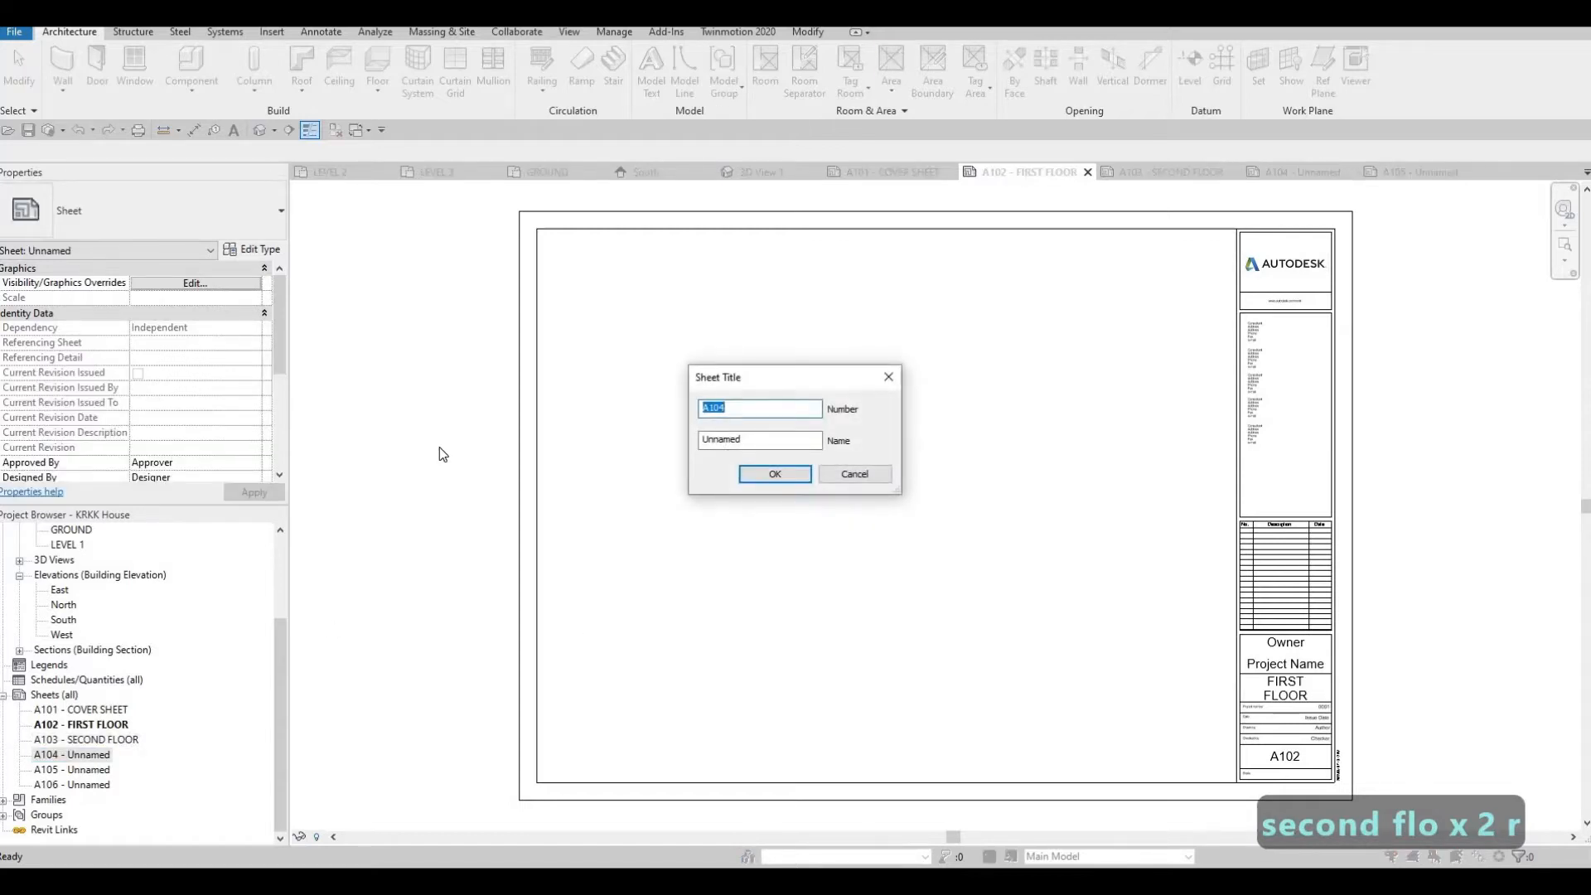
pyautogui.press('Tab')
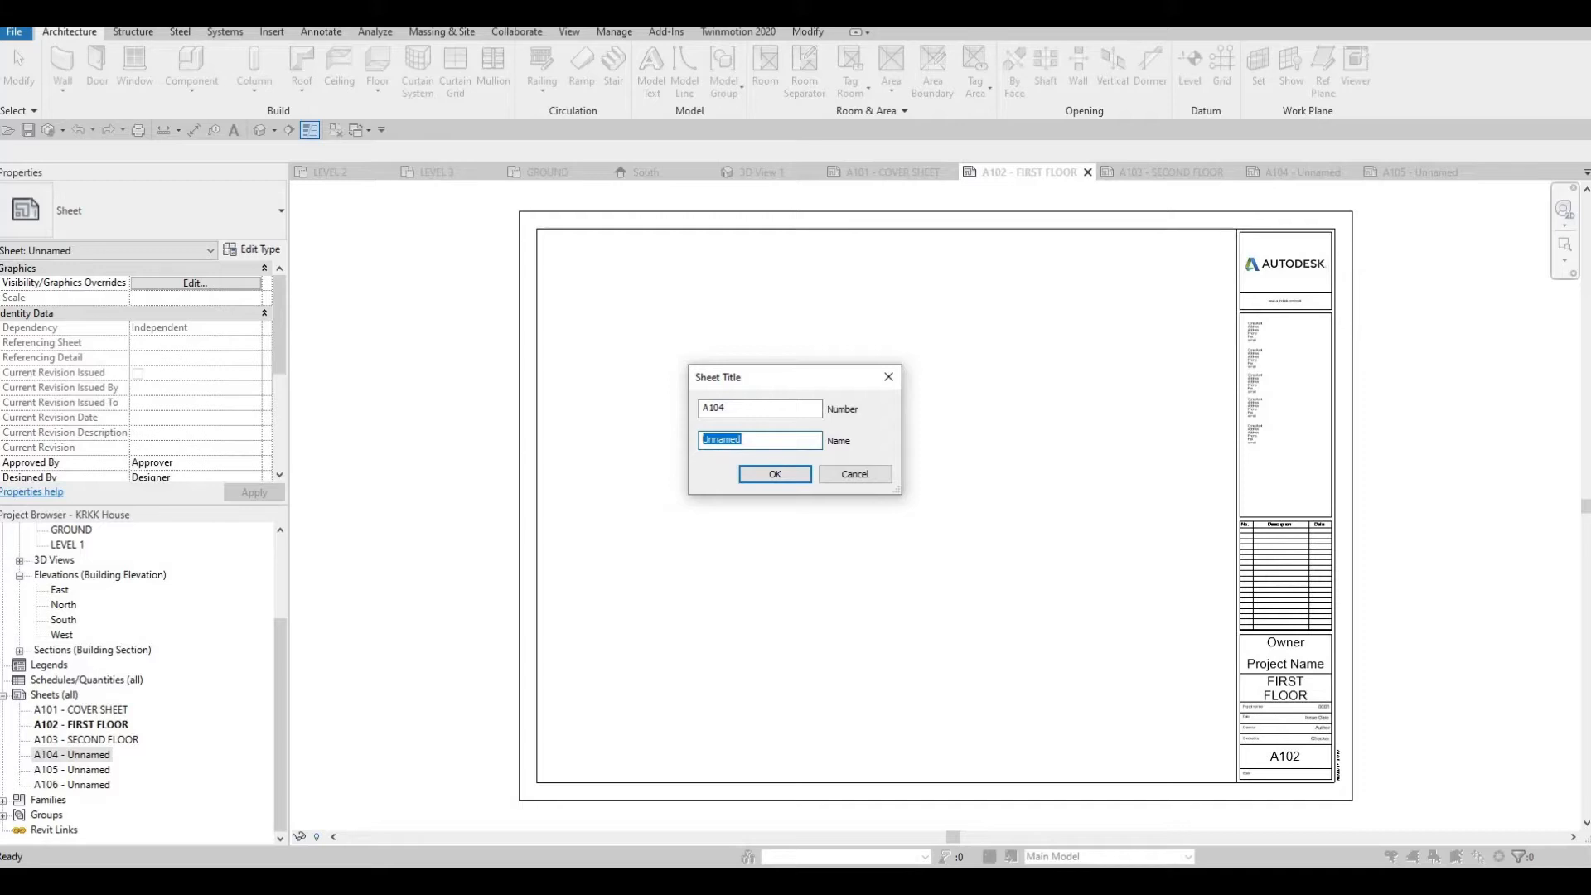
pyautogui.write('ELEVA')
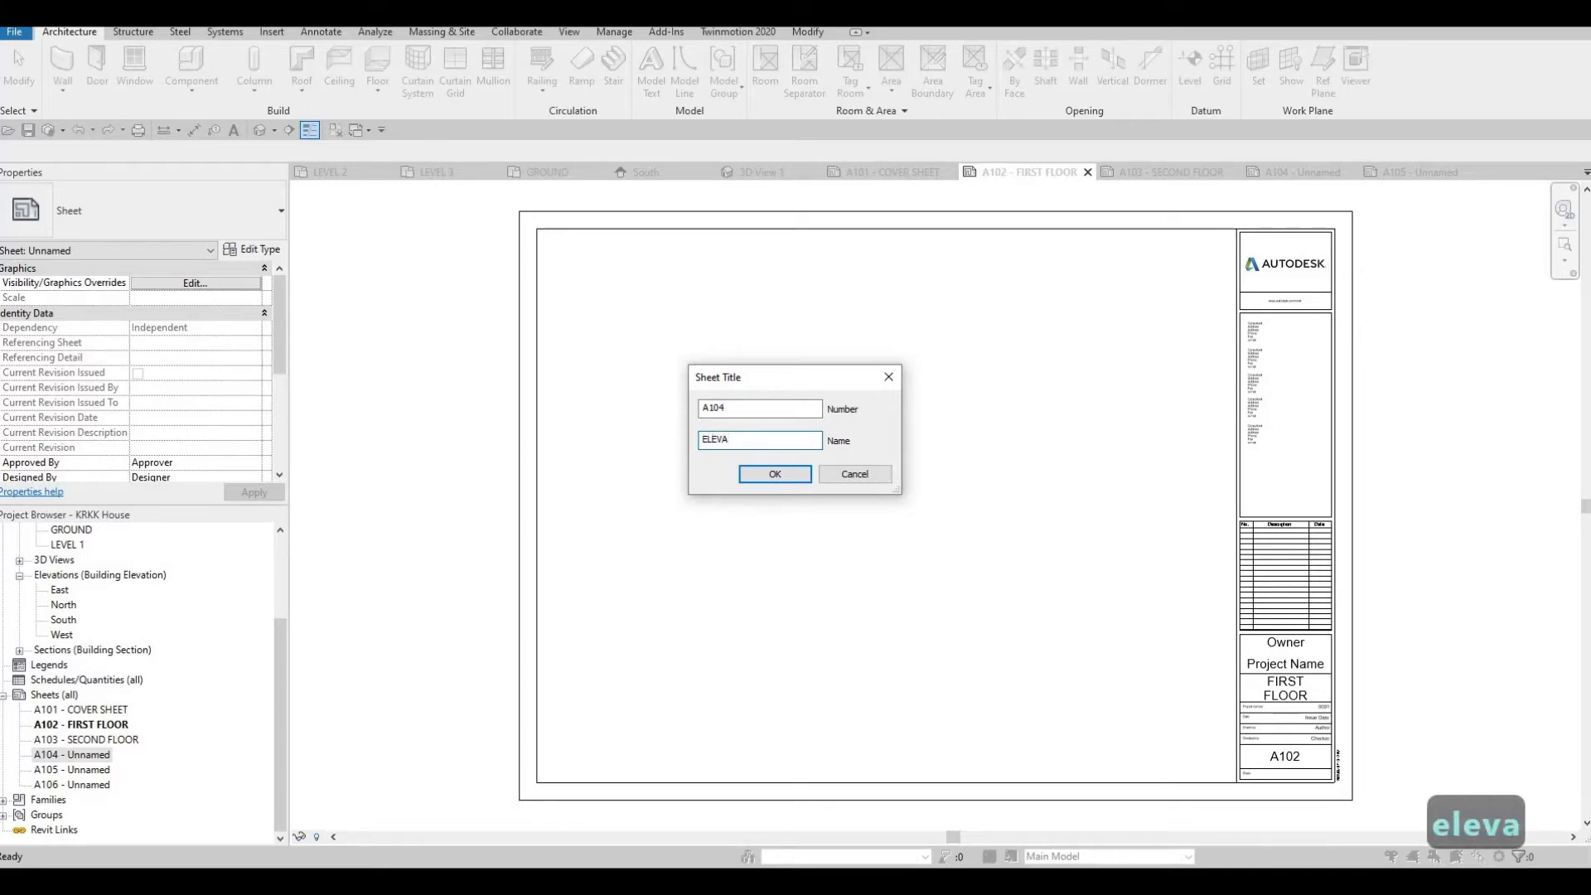
pyautogui.write('TION')
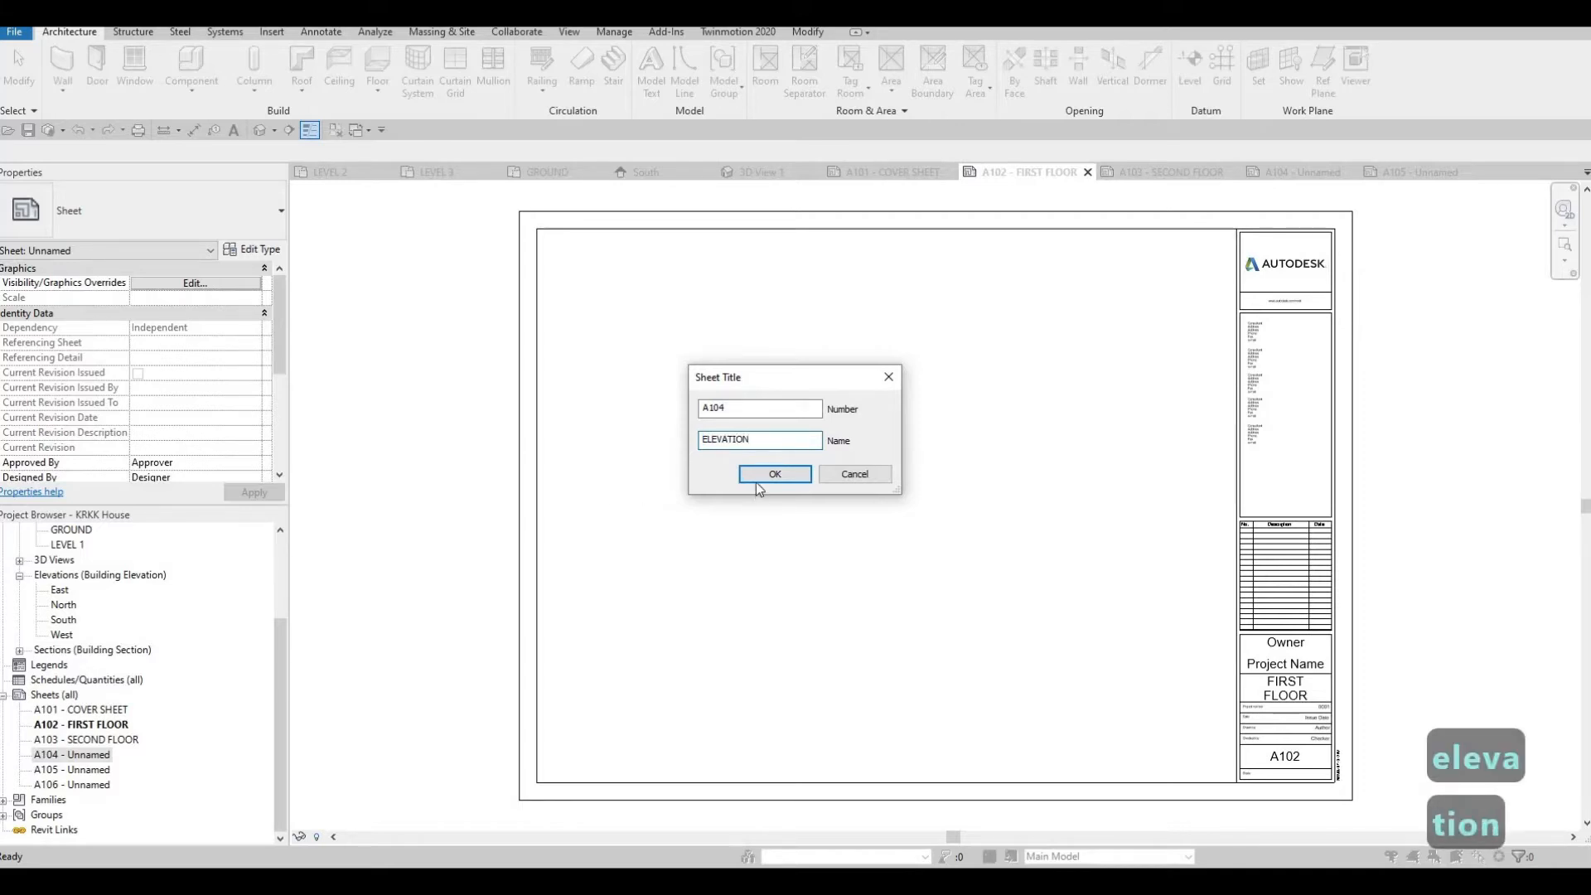
pyautogui.click(756, 482)
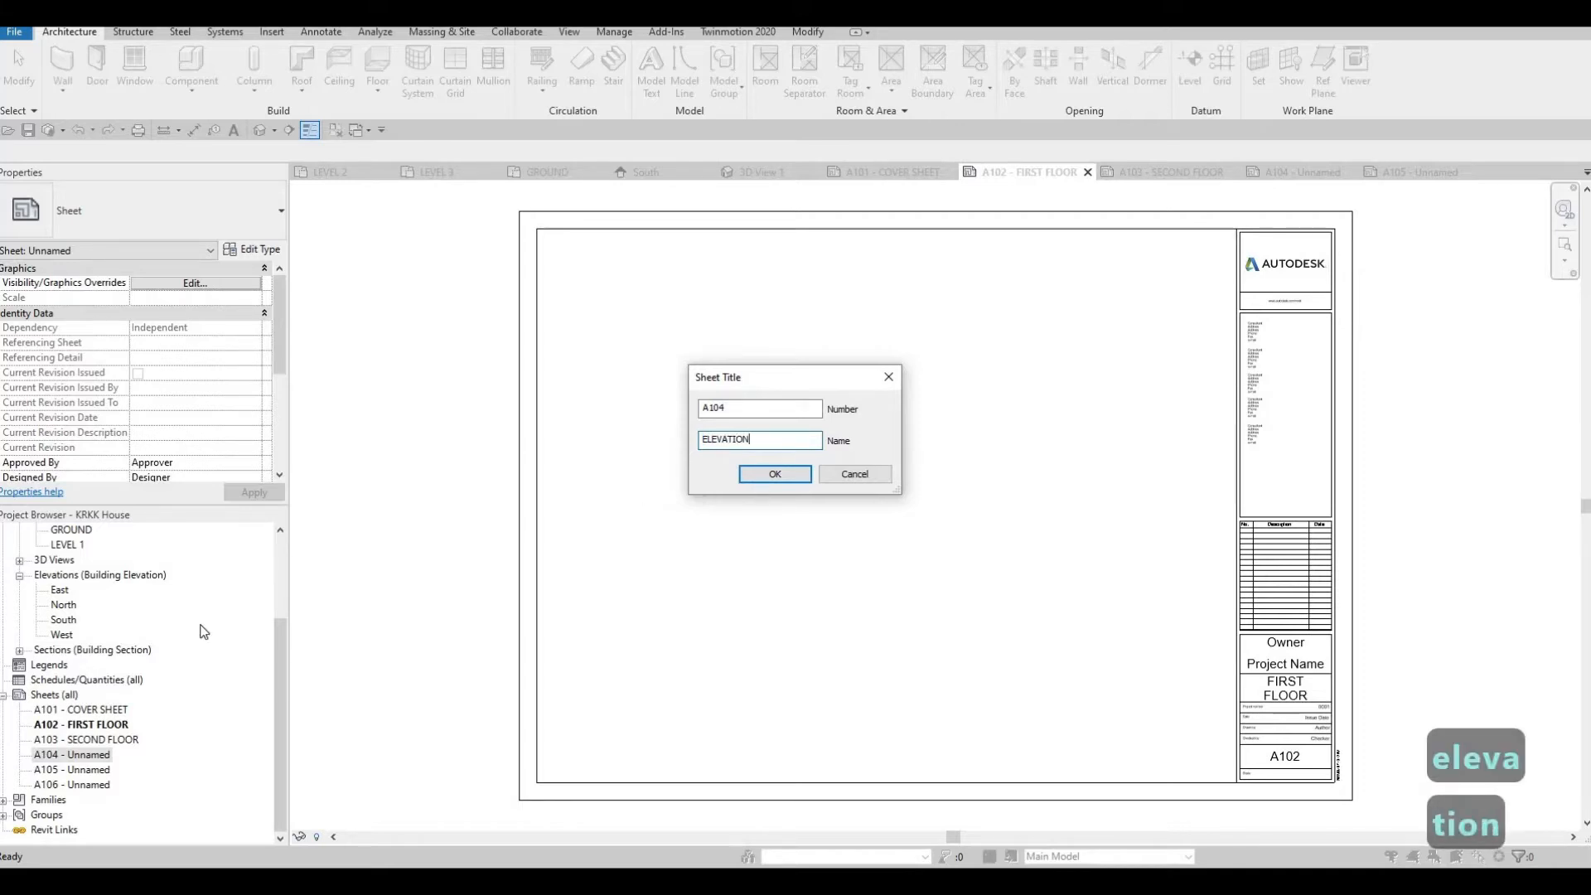
# Open sheet A105 and rename it as ELEVATION, keeping its number.
pyautogui.doubleClick(102, 771)
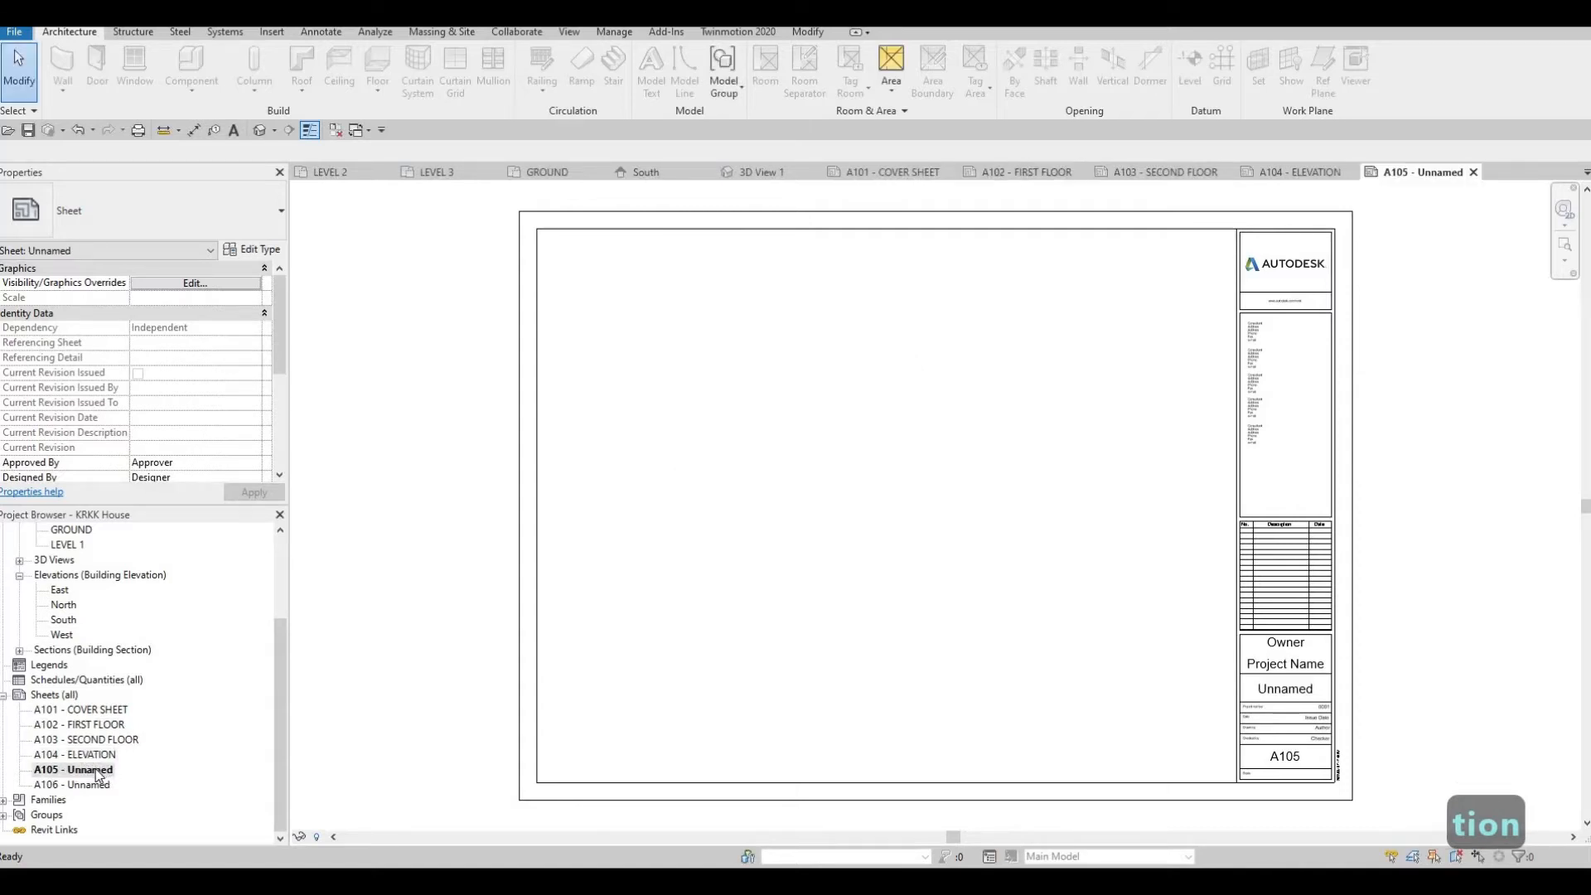
pyautogui.click(97, 771)
pyautogui.press('F2')
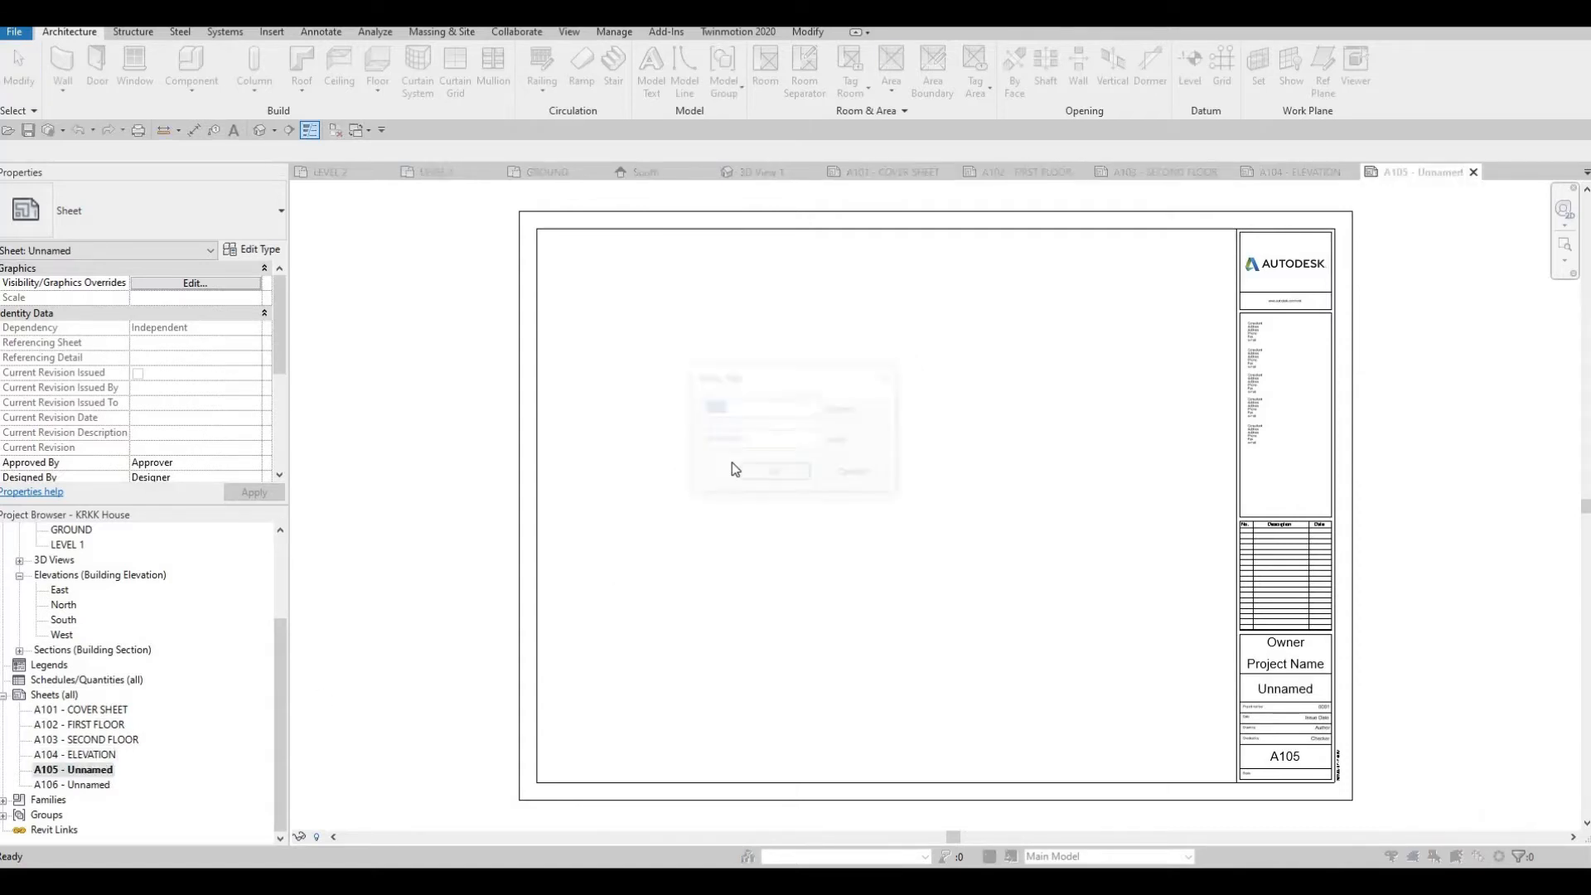
pyautogui.press('Tab')
pyautogui.write('E')
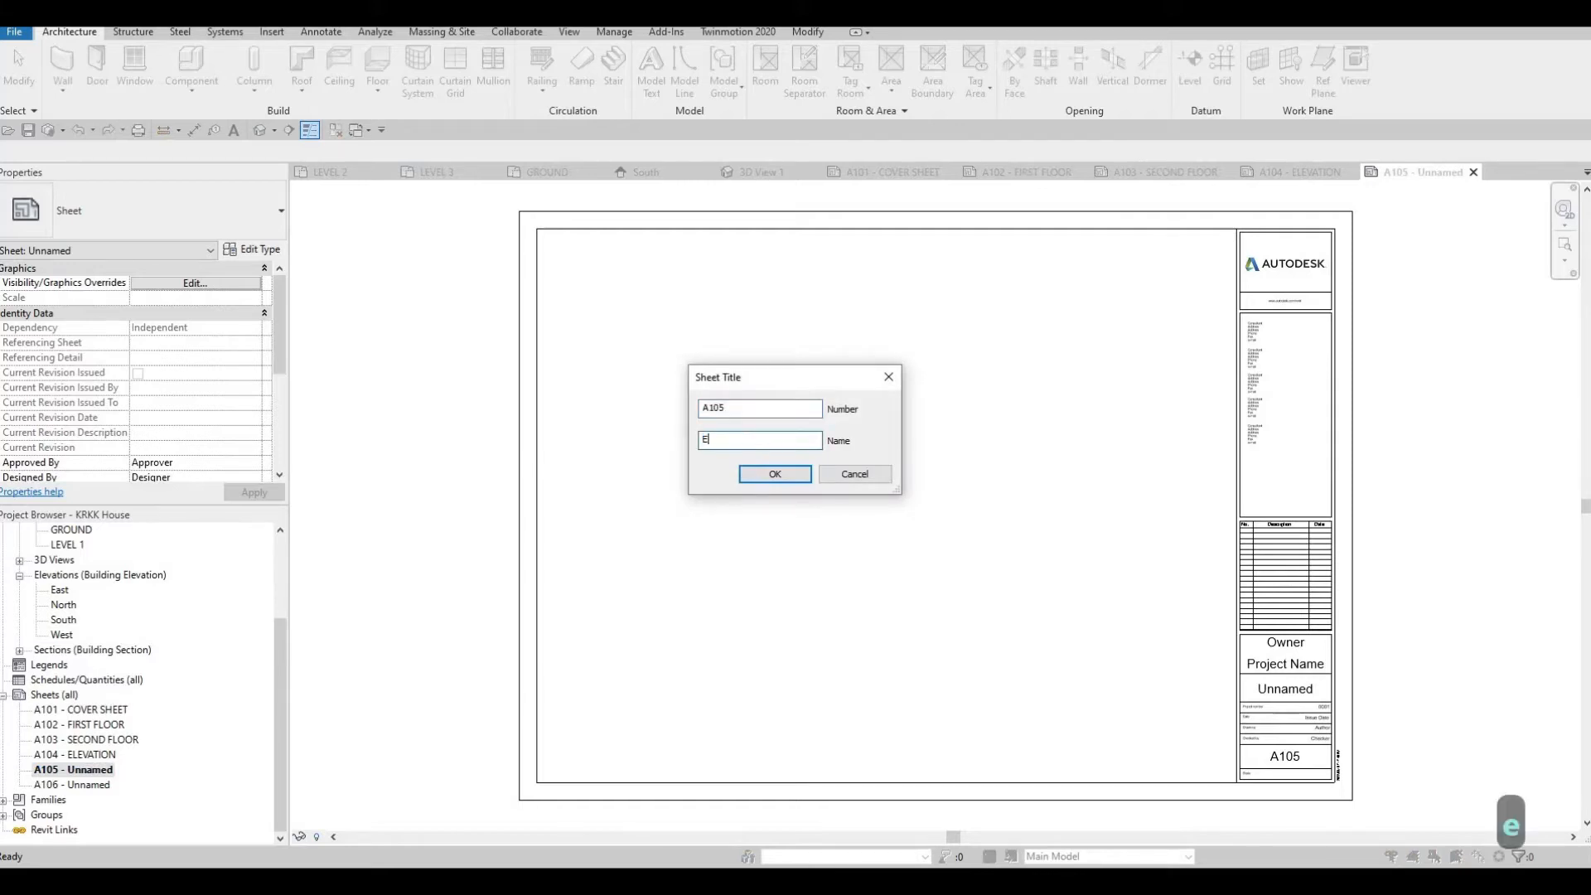
pyautogui.write('LEVATION')
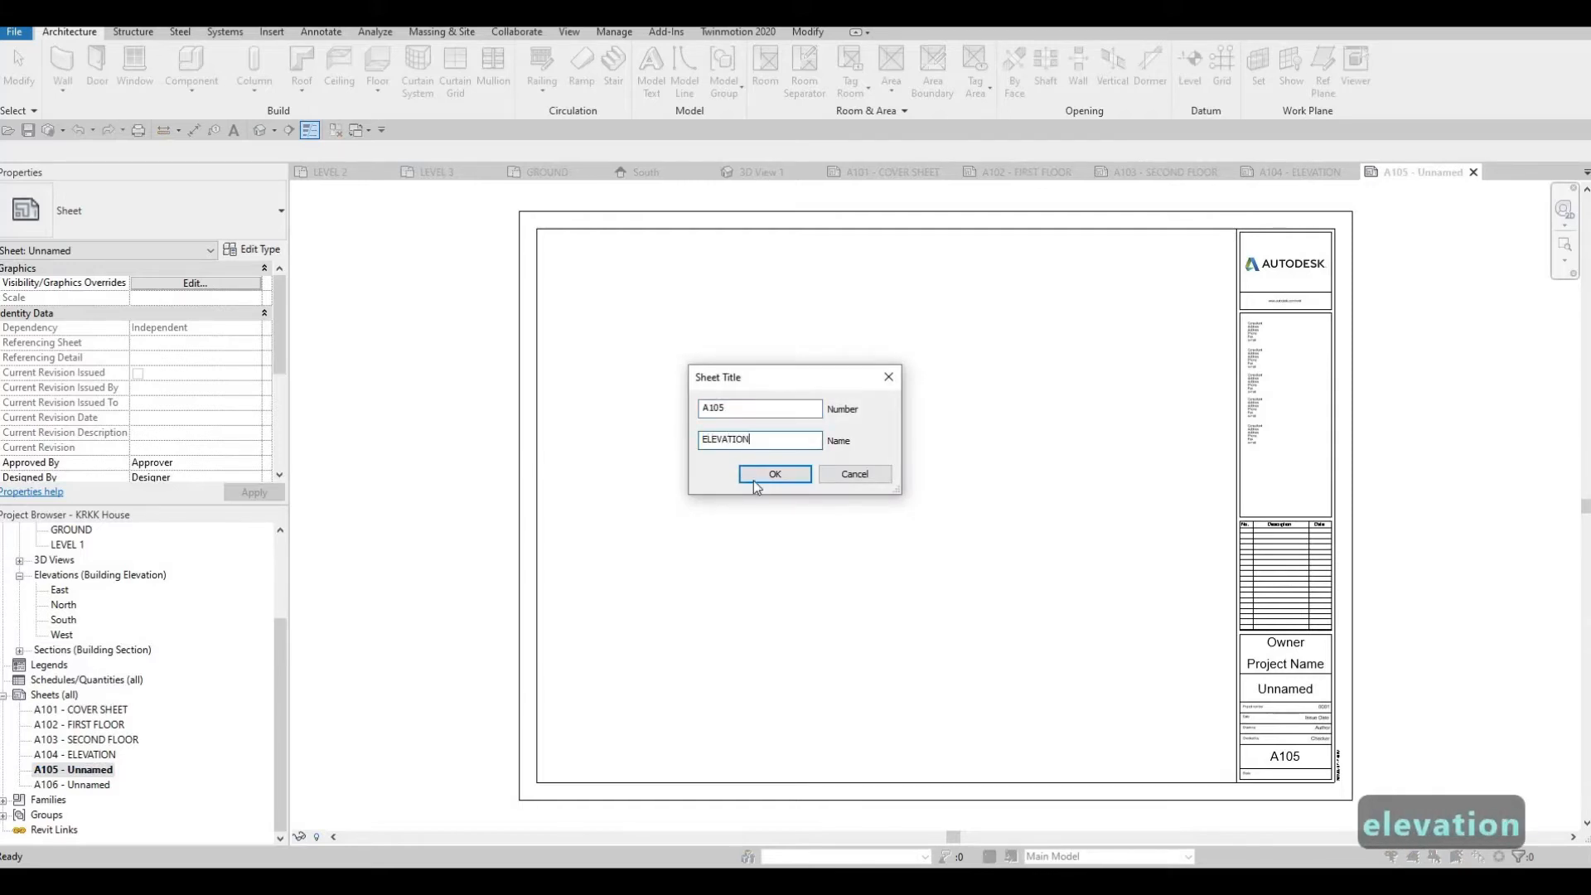
pyautogui.click(775, 474)
# Rename sheet A106 as SECTION, keeping its number.
pyautogui.click(100, 787)
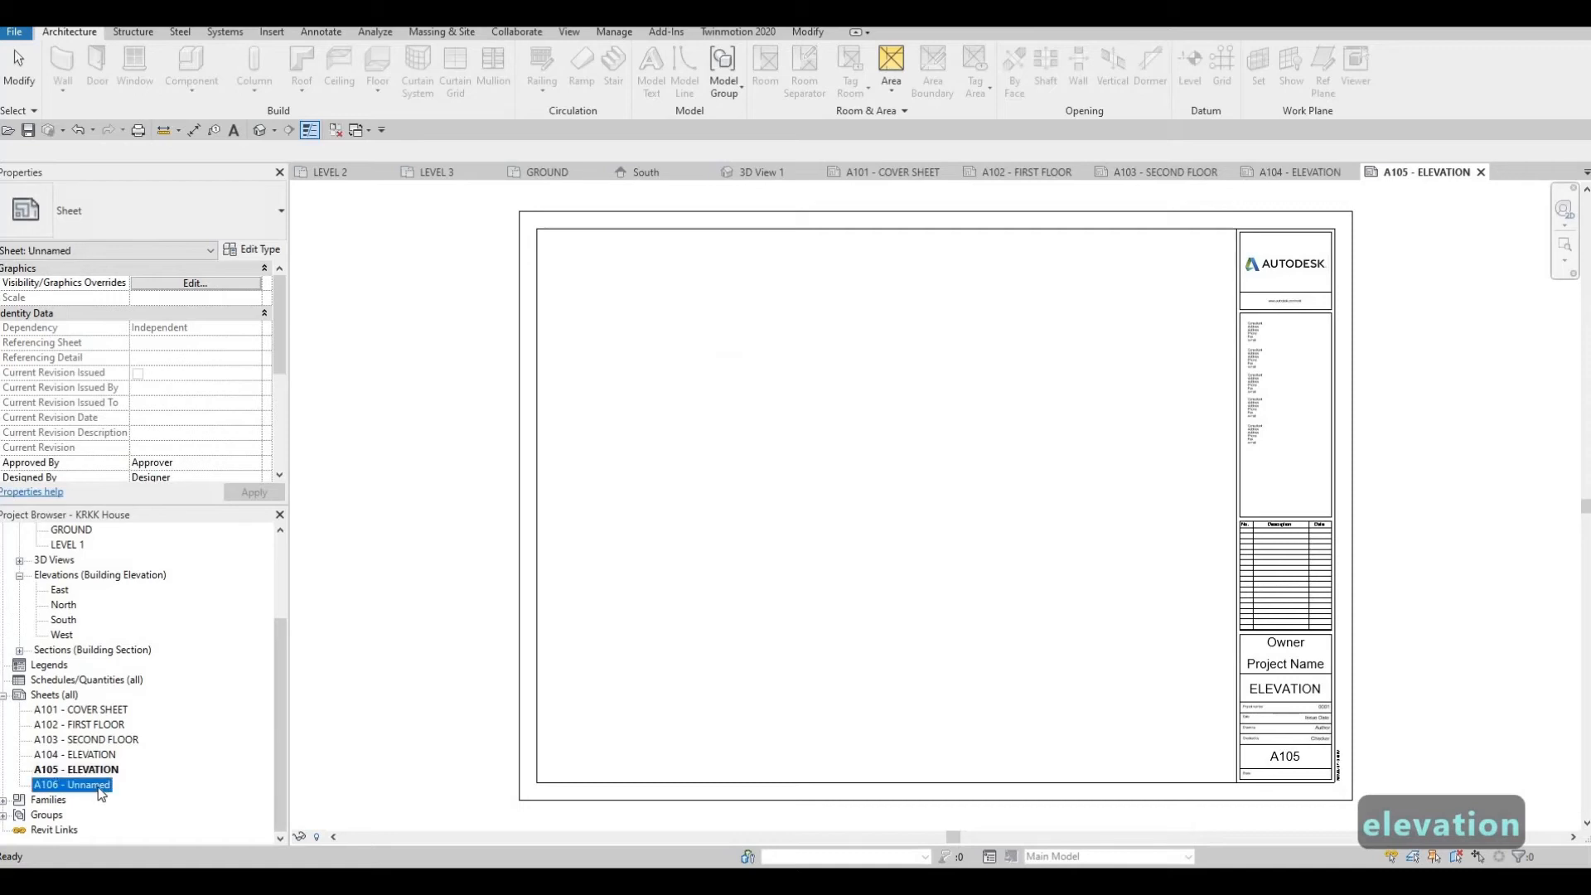
pyautogui.press('F2')
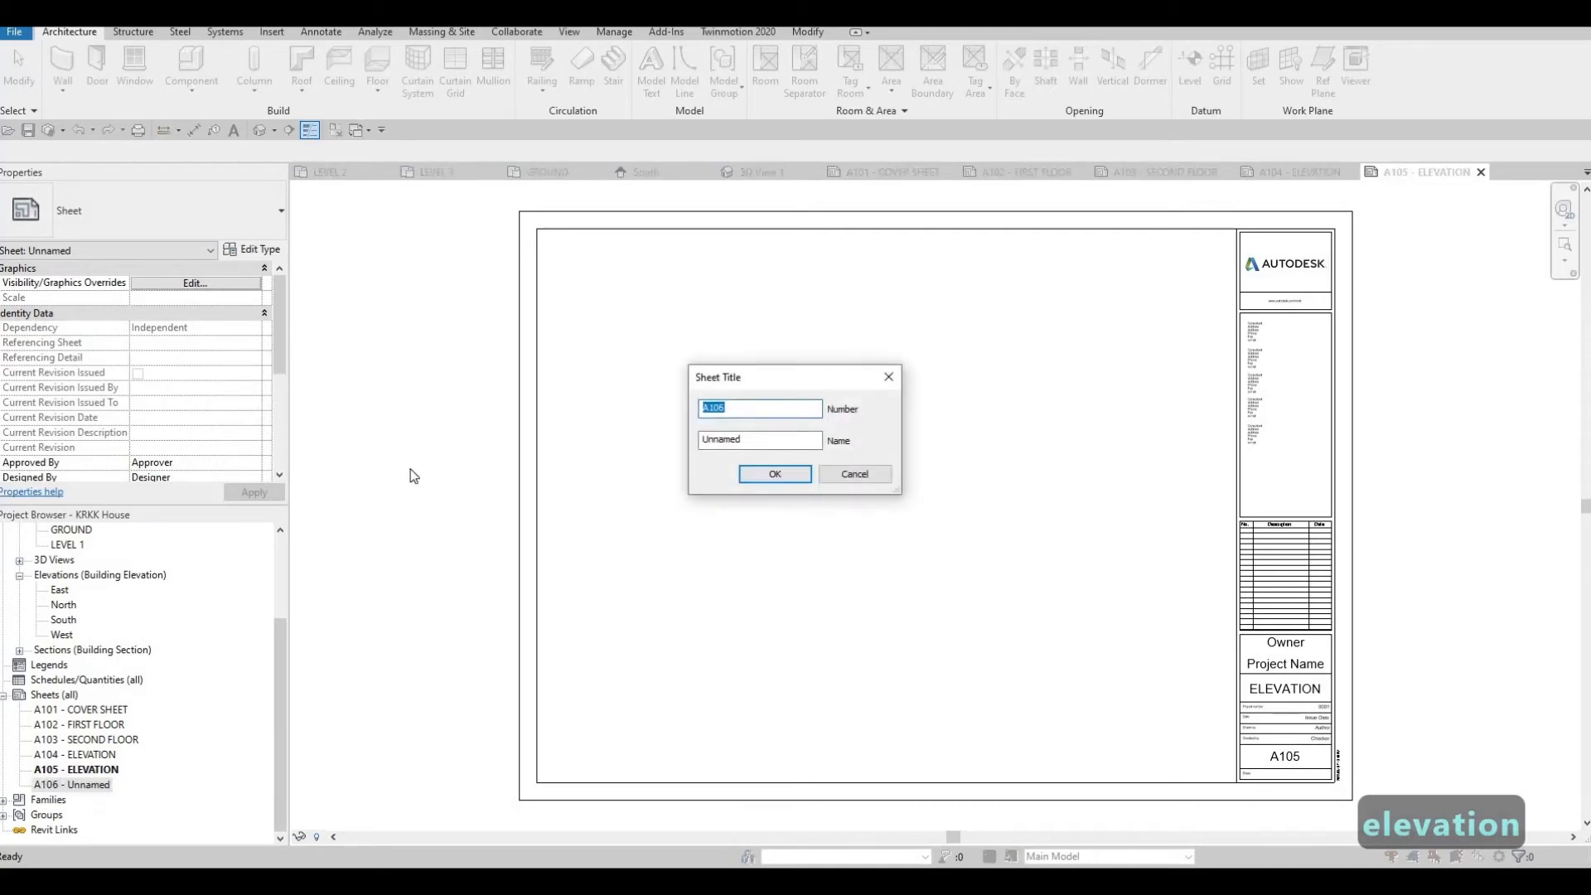
pyautogui.press('Tab')
pyautogui.write('SECTION')
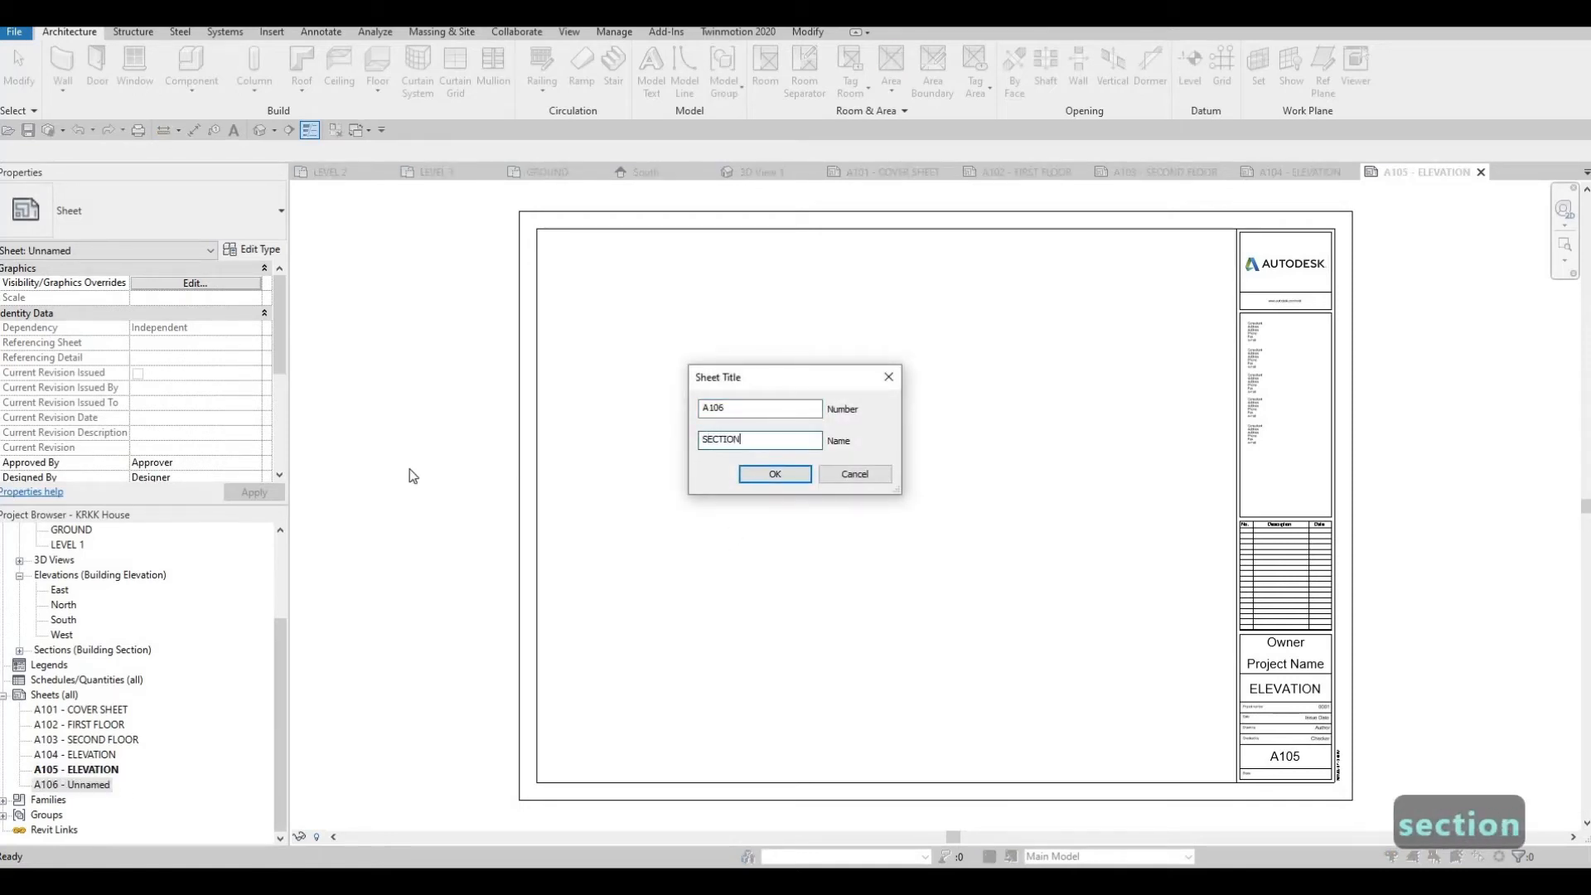
pyautogui.press('Return')
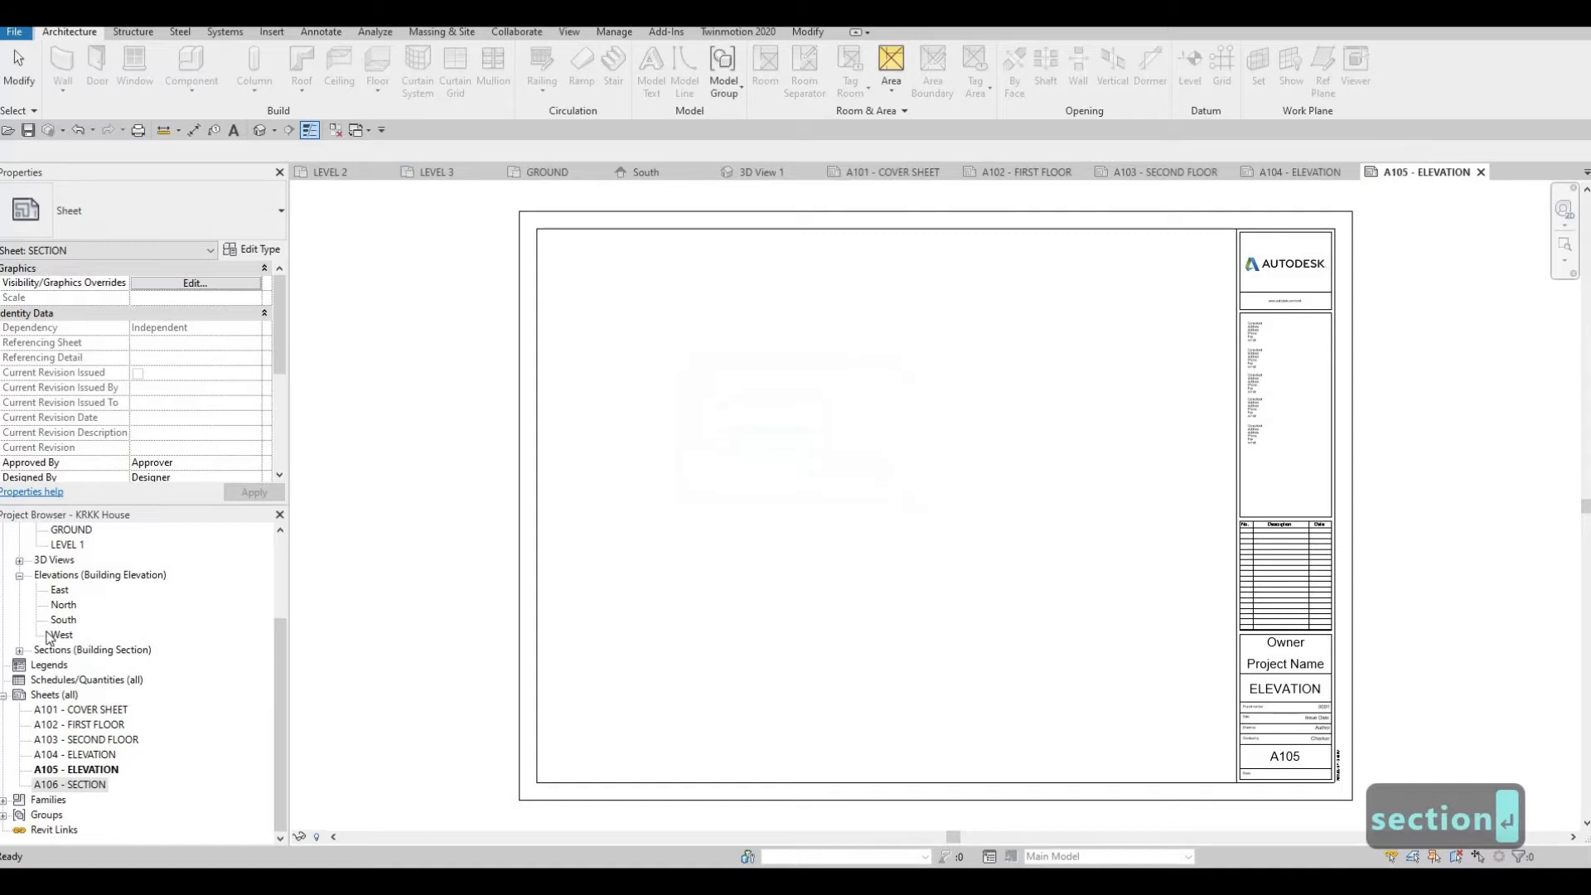
pyautogui.doubleClick(95, 711)
pyautogui.scroll(3, 62, 670)
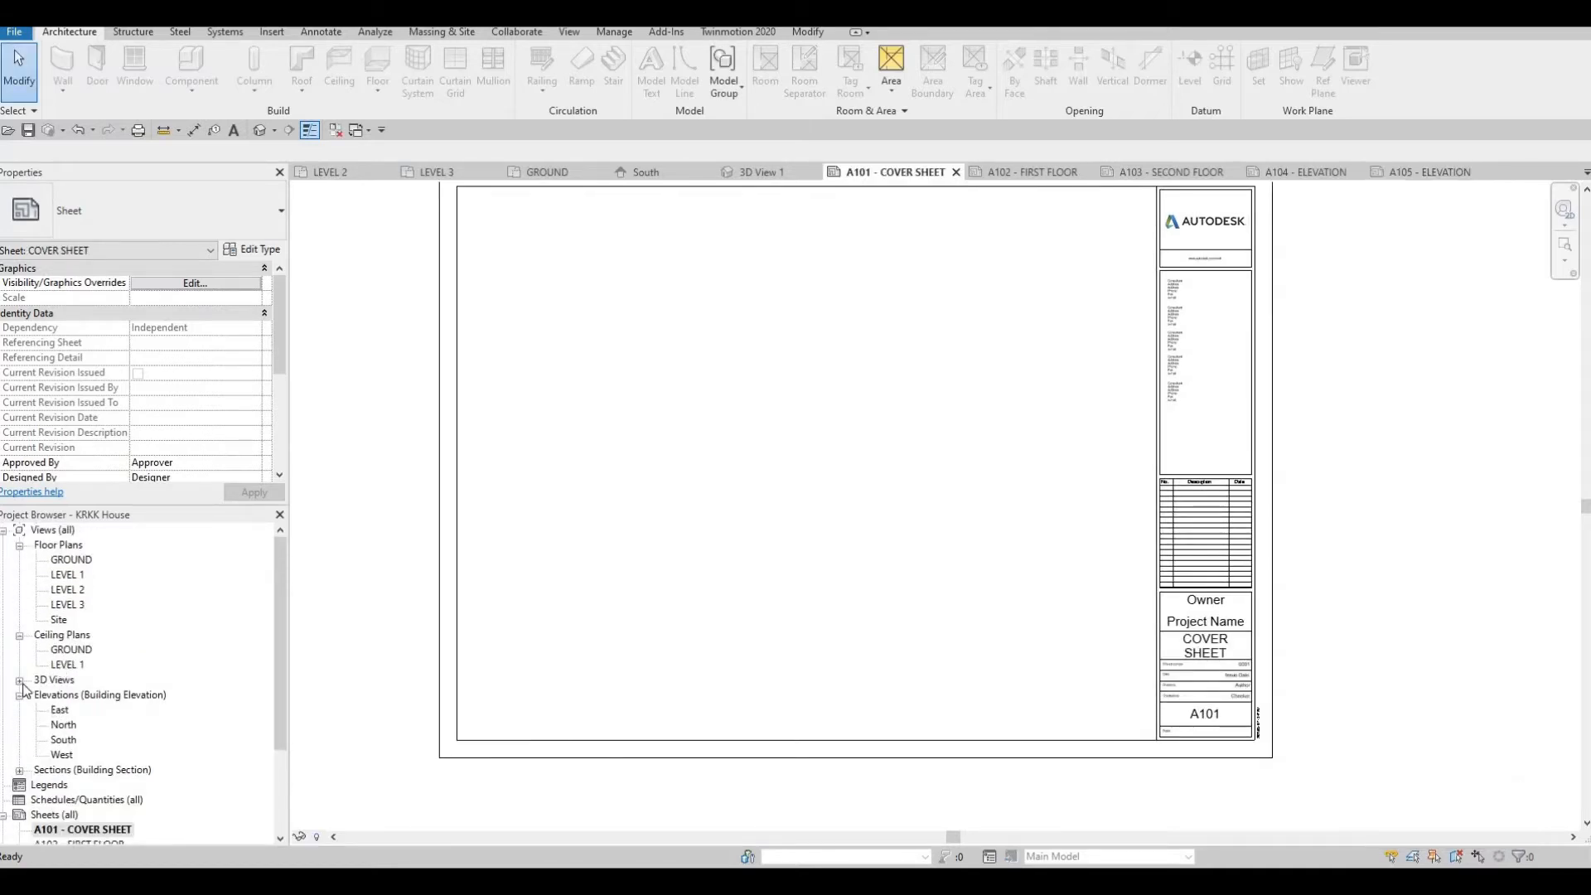
pyautogui.click(20, 680)
pyautogui.moveTo(78, 698); pyautogui.dragTo(762, 422)
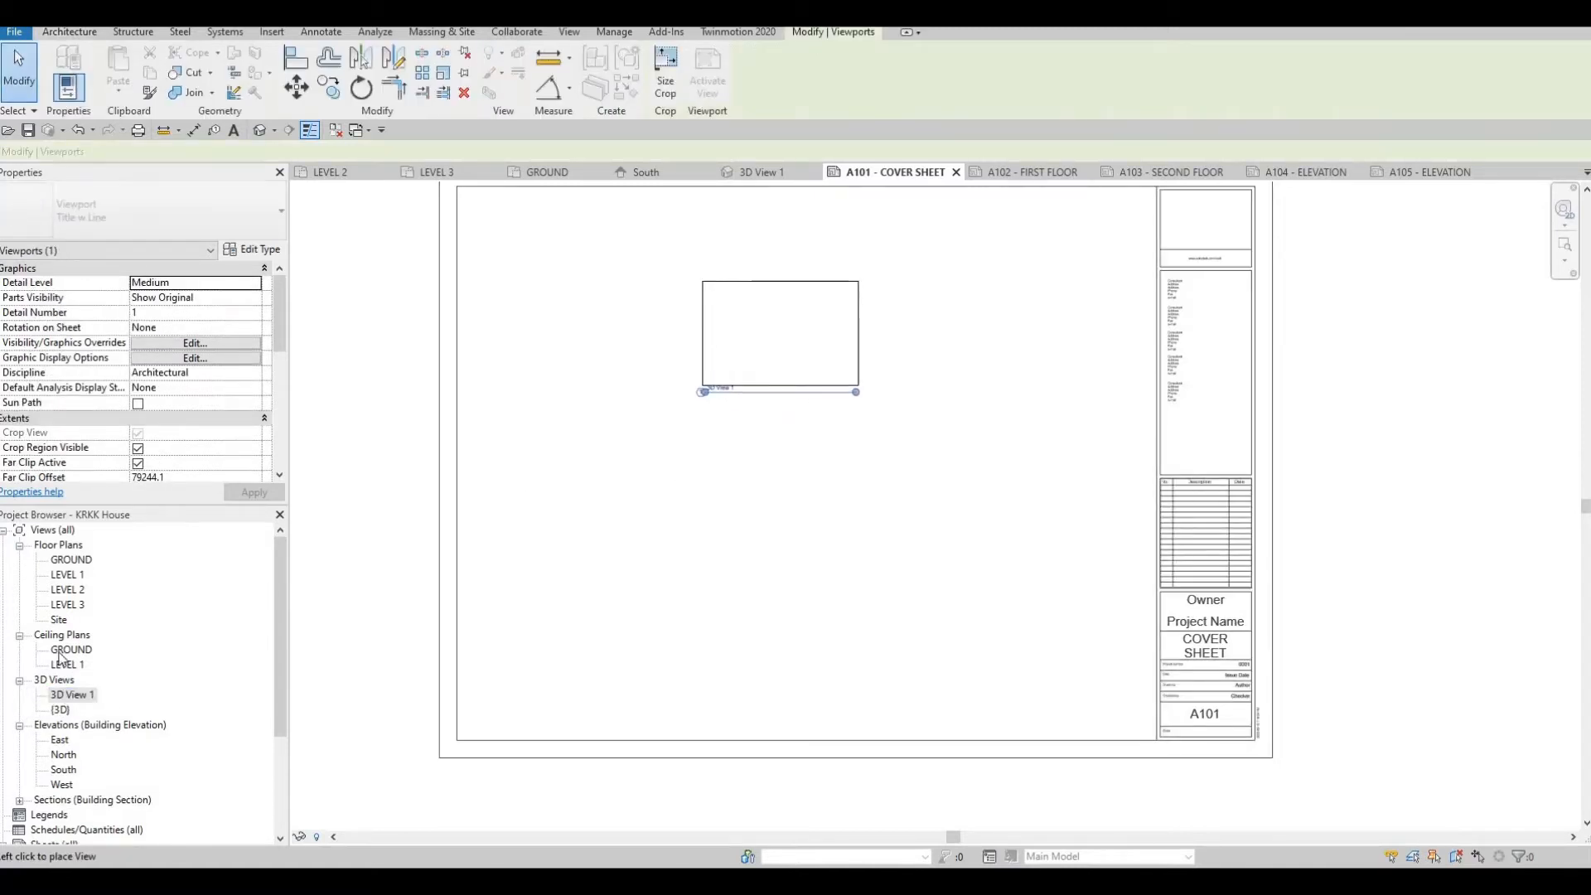
pyautogui.click(430, 497)
pyautogui.press('Escape')
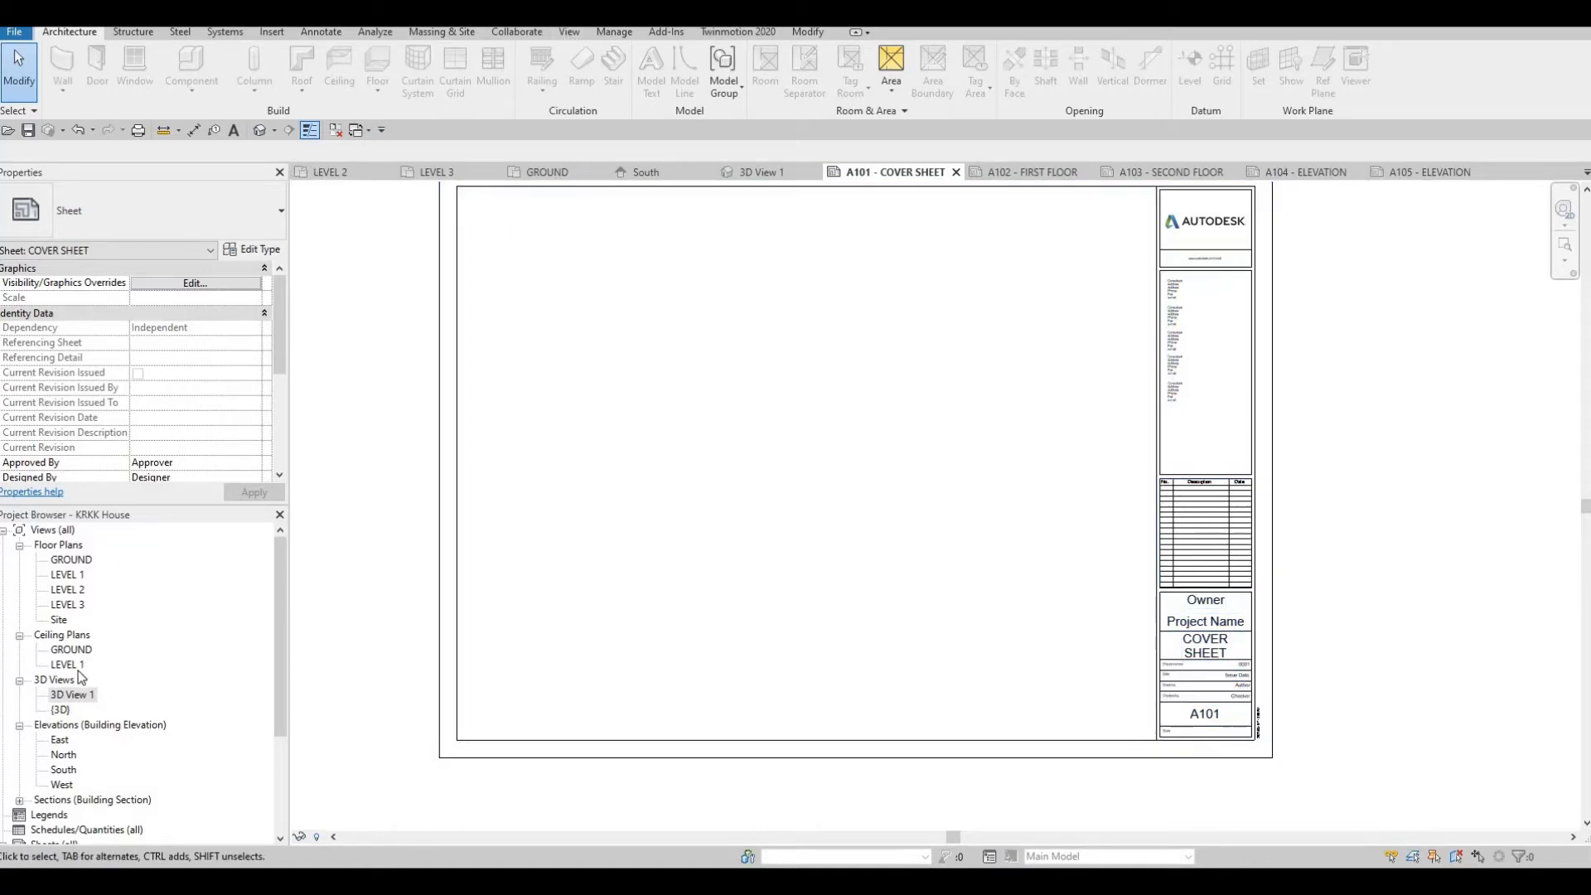
# Open 3D View 1, render it at Draft quality and save the rendering to the project.
pyautogui.doubleClick(71, 695)
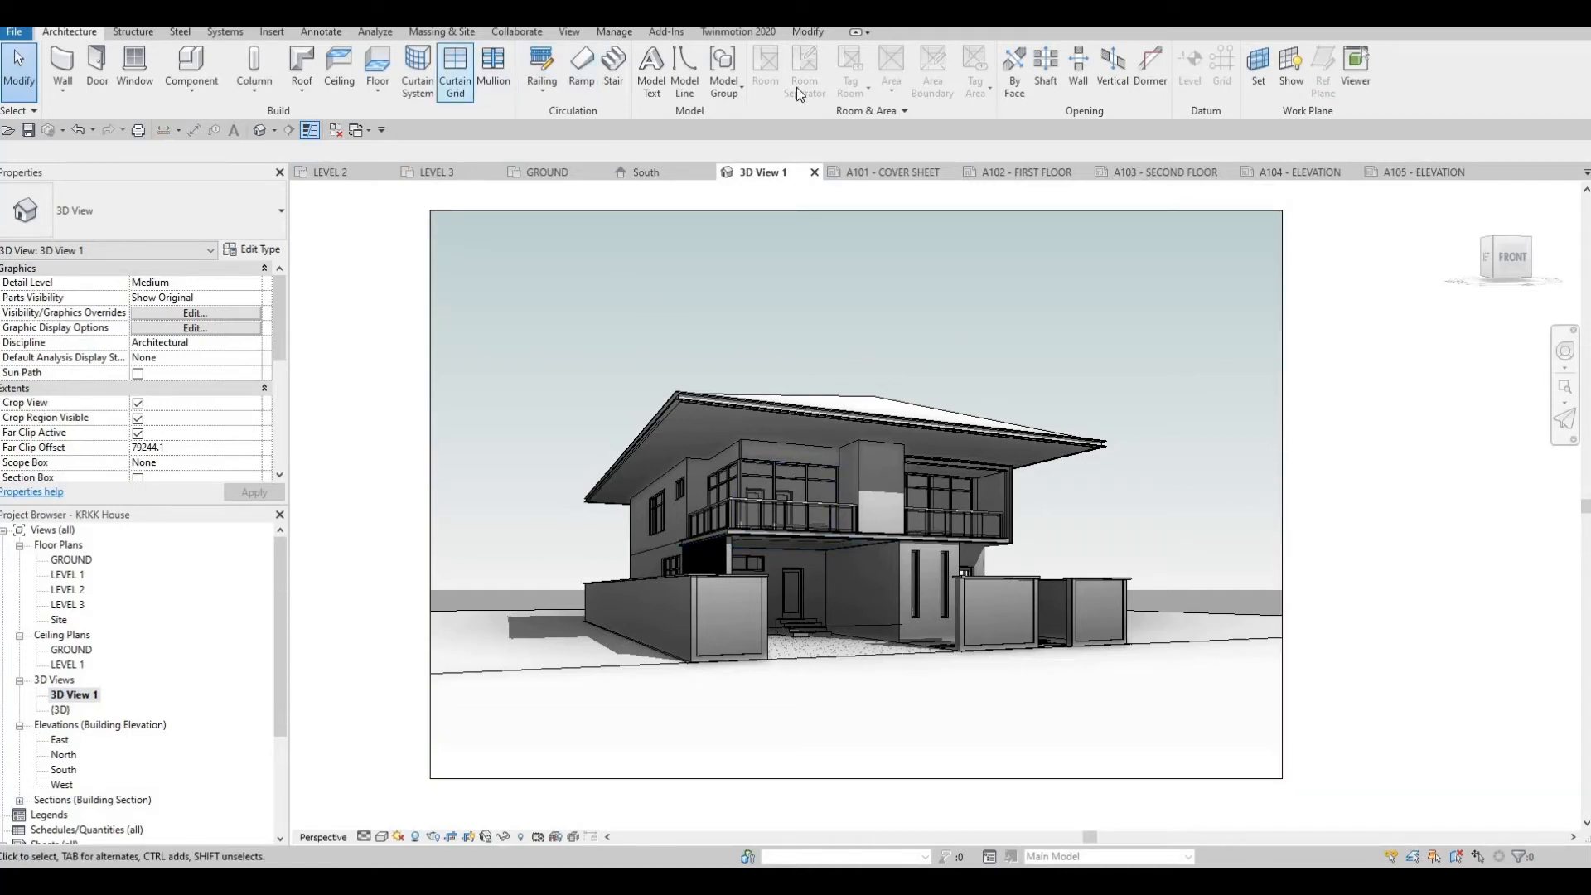
pyautogui.press('F1')
pyautogui.click(570, 33)
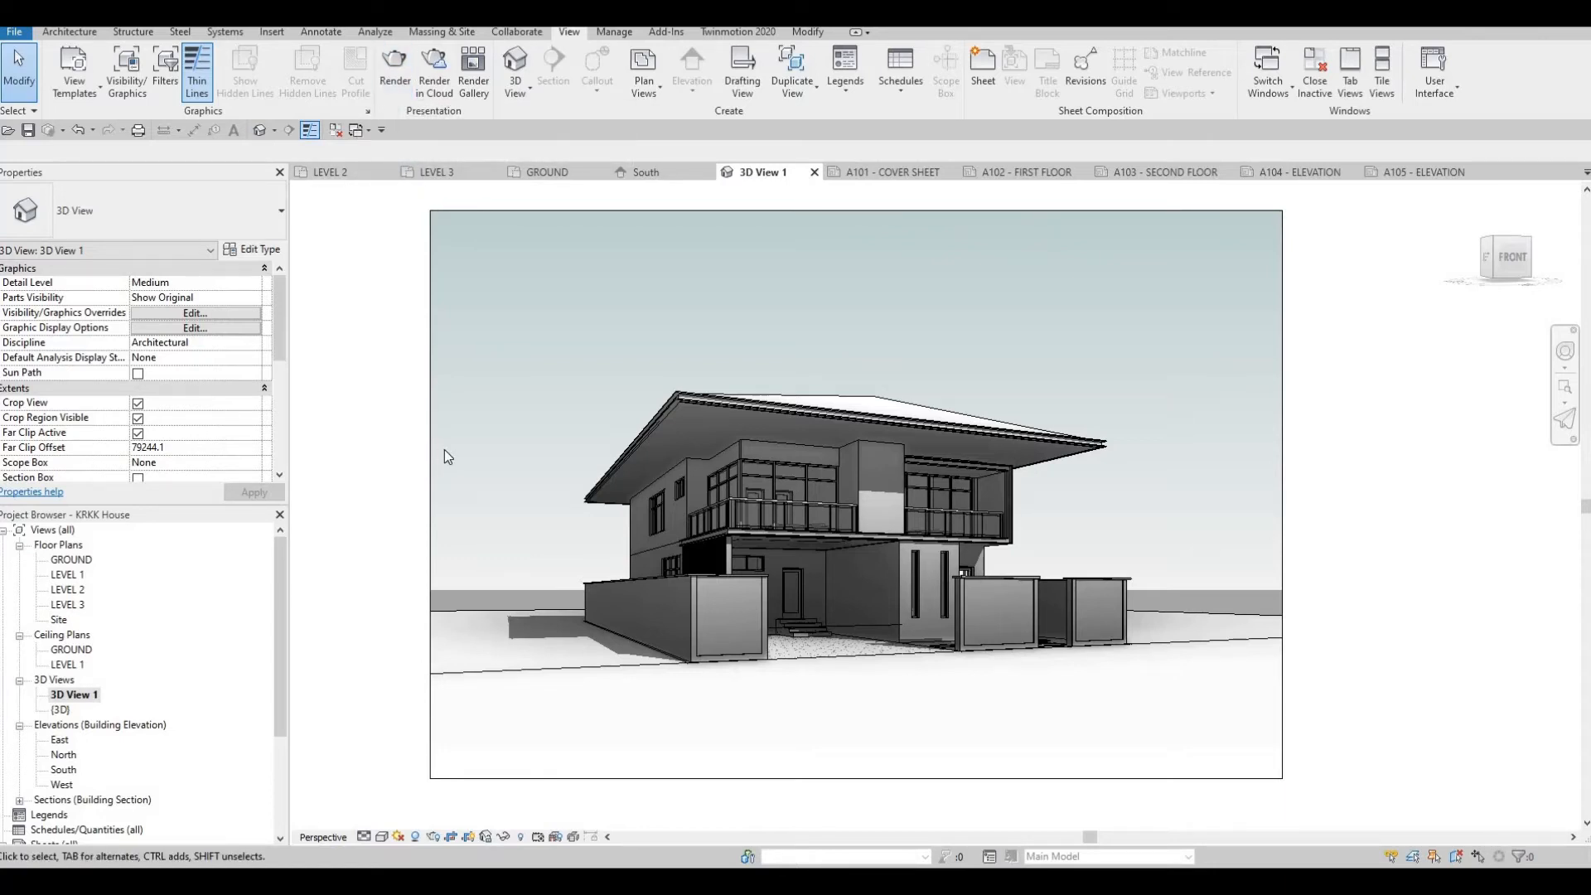
pyautogui.press('F1')
pyautogui.press('F1')
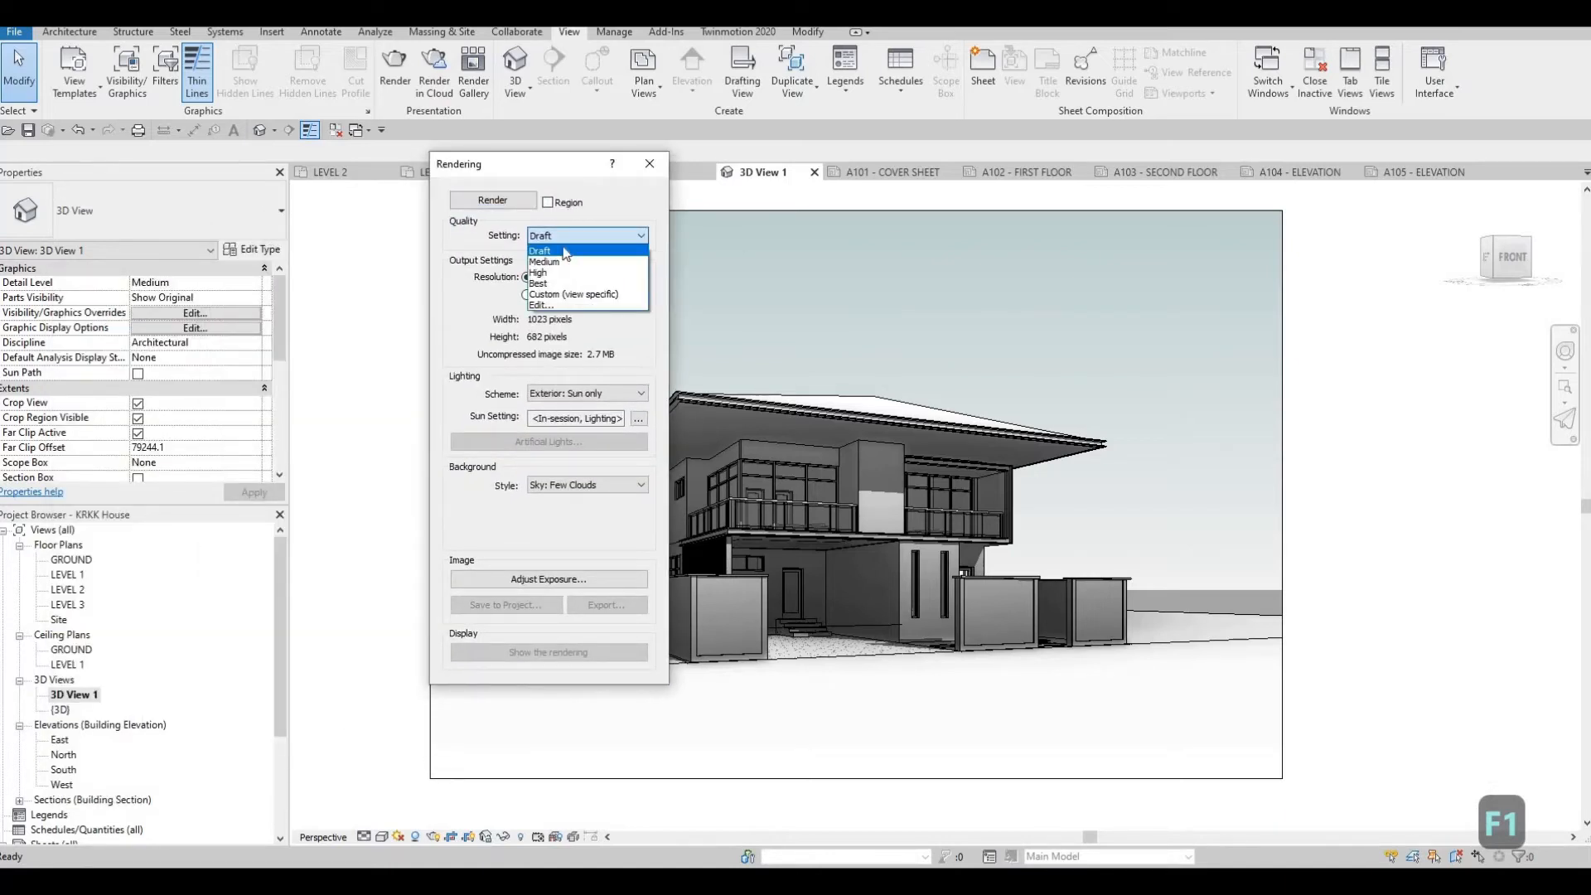
pyautogui.click(549, 251)
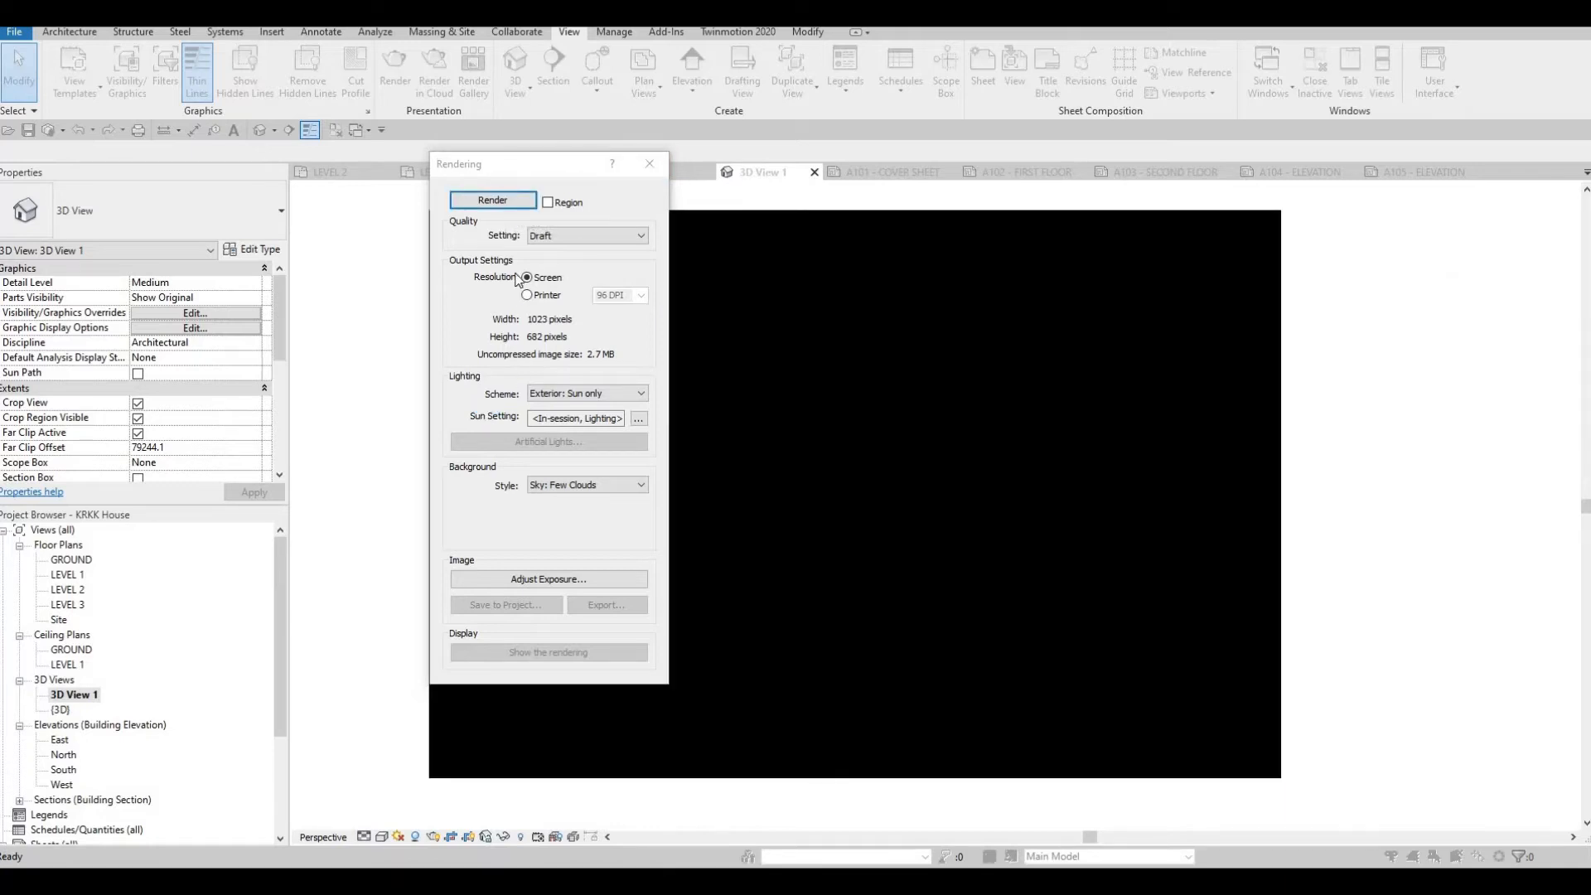
pyautogui.press('F1')
pyautogui.press('F1')
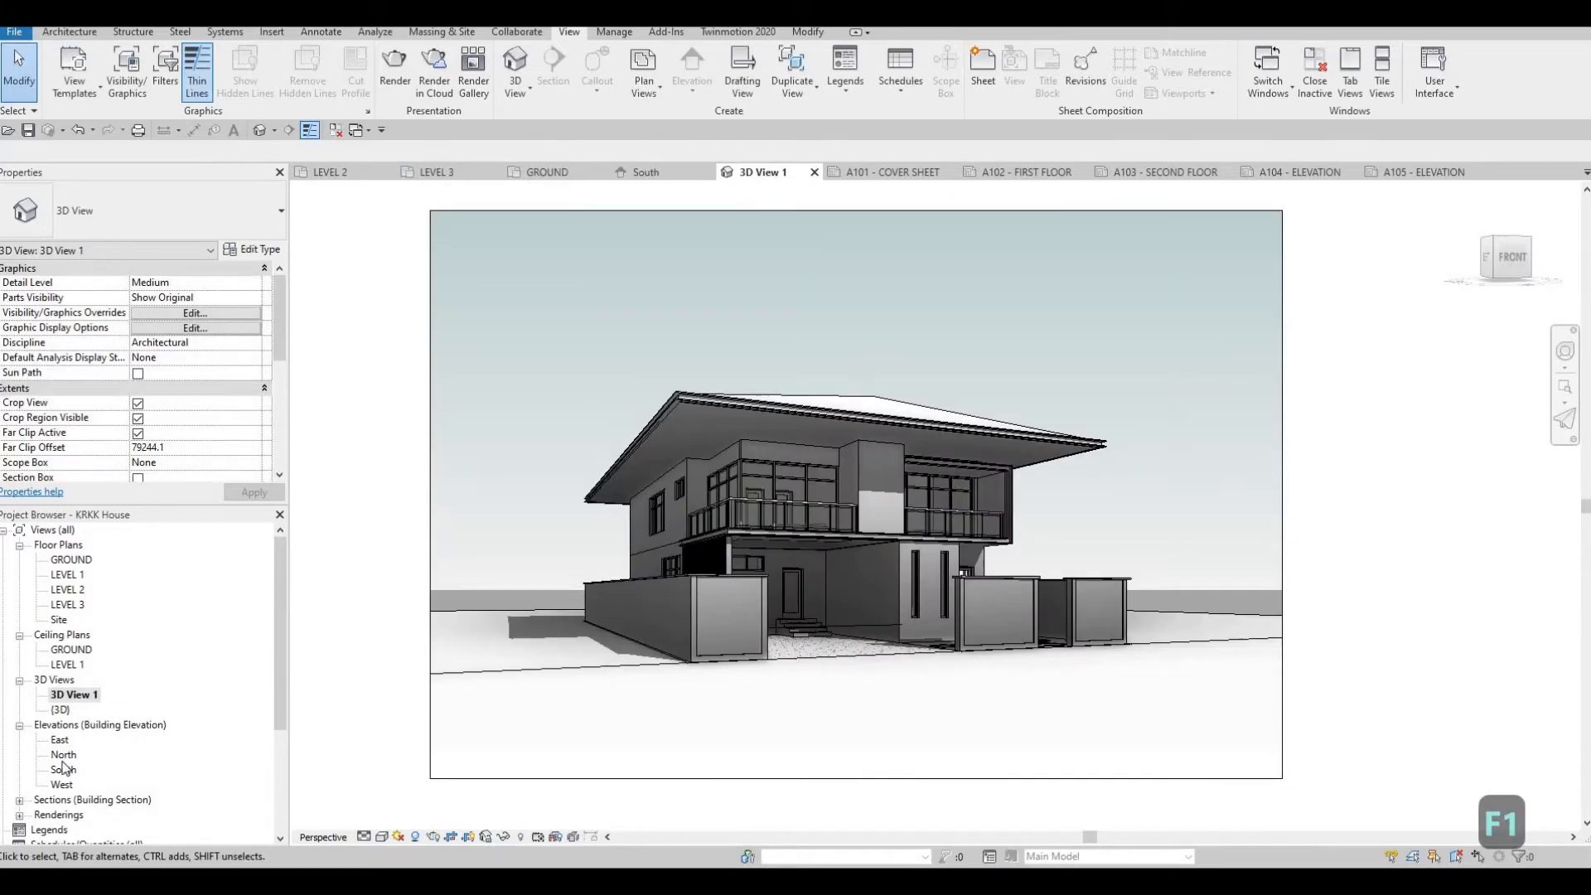
# Open sheet A101 - COVER SHEET and import the 3D View 1 JPG image onto its drawing area.
pyautogui.scroll(-2, 115, 823)
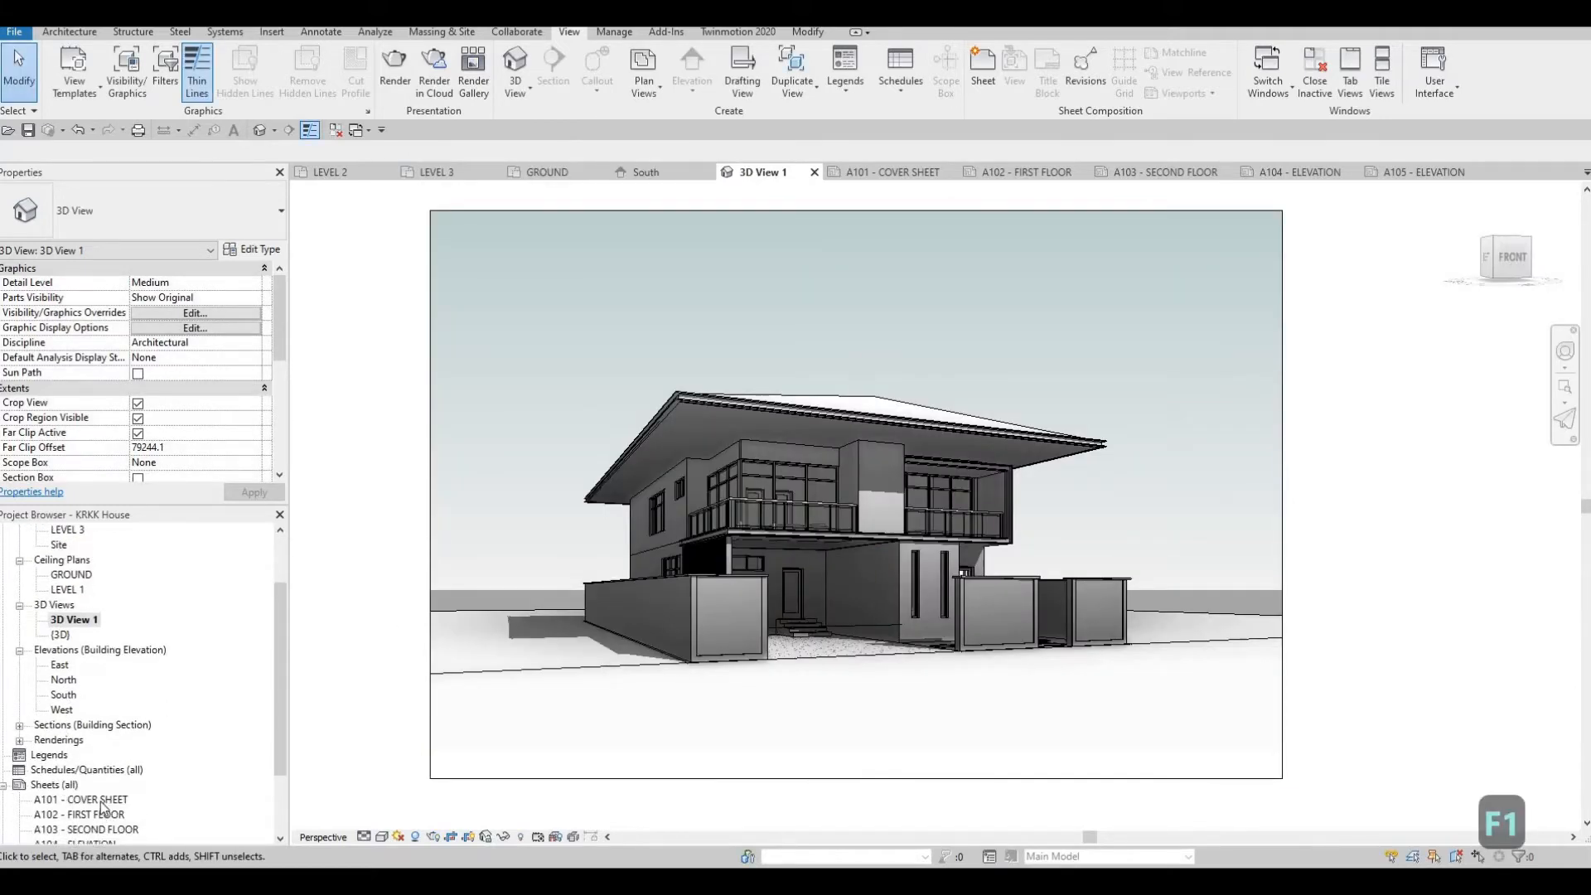
pyautogui.doubleClick(101, 800)
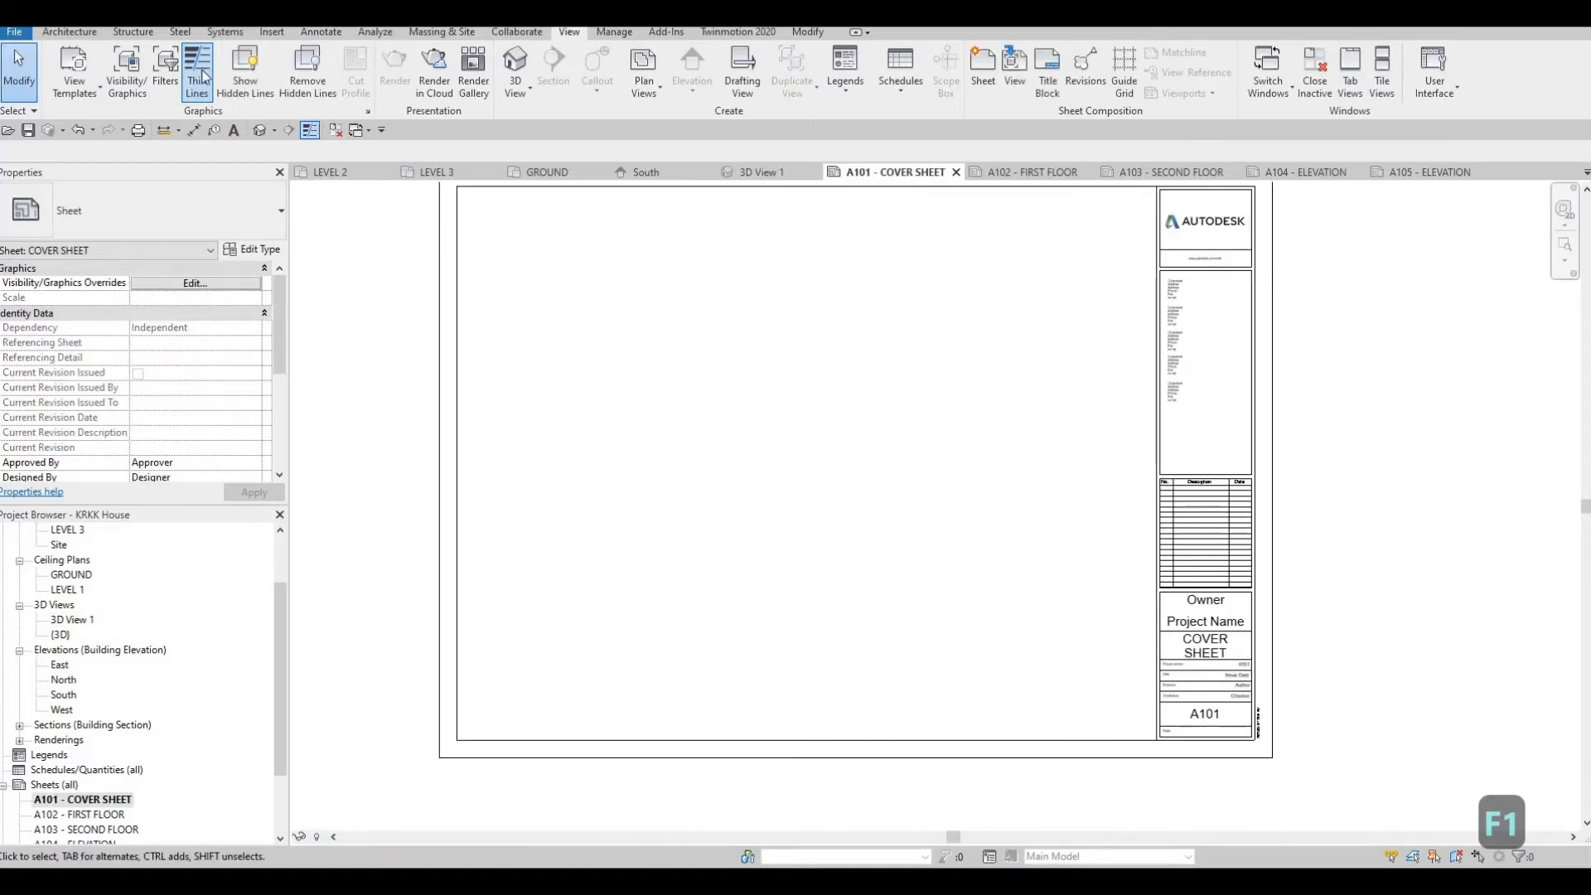
pyautogui.click(272, 32)
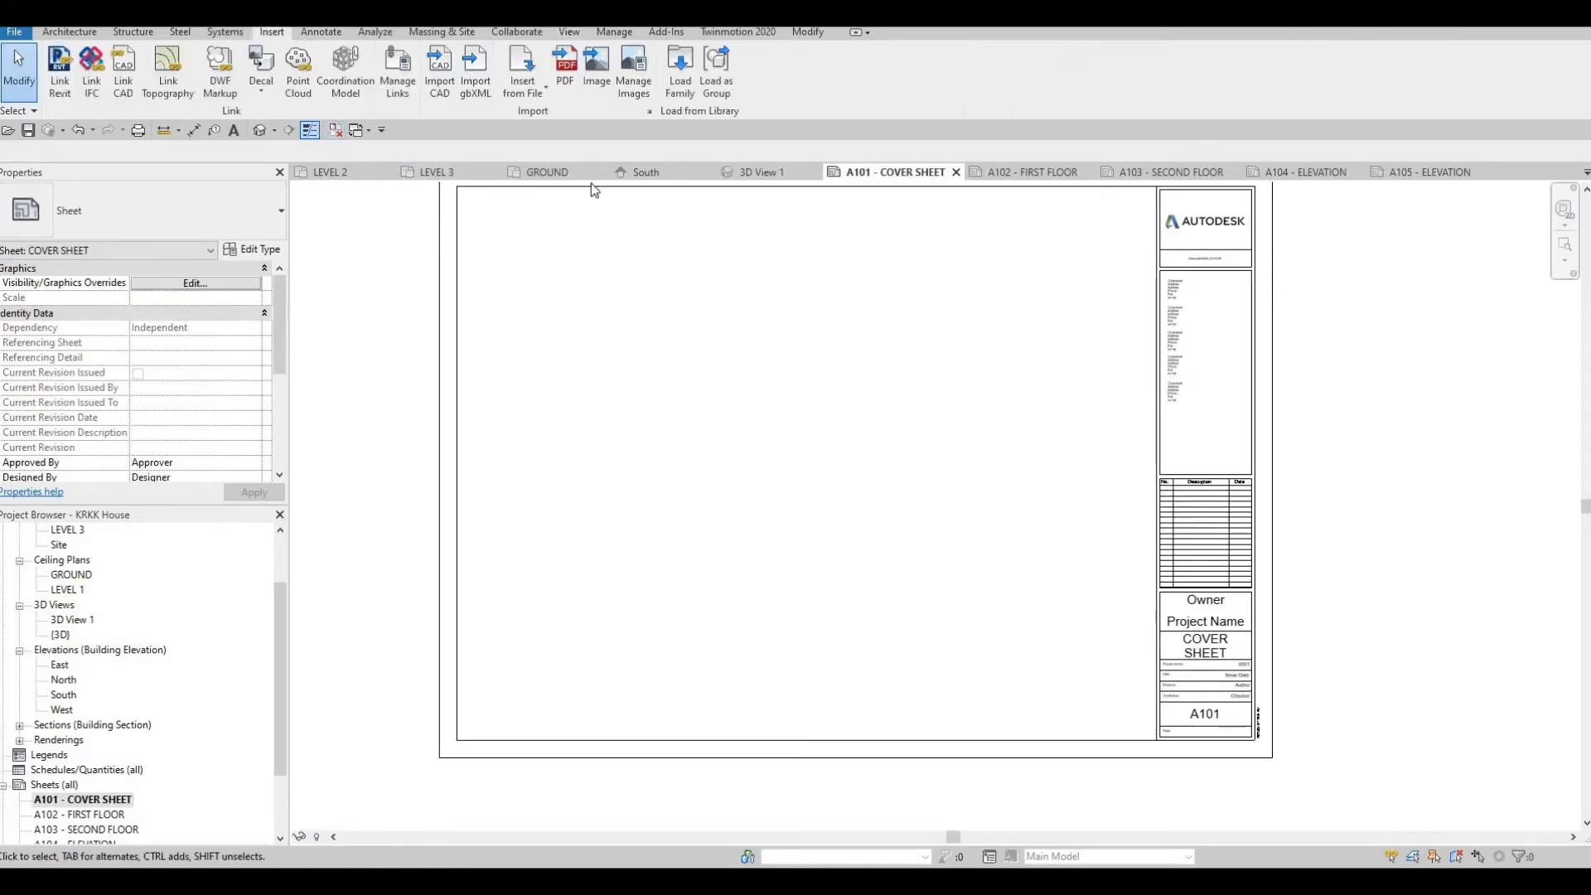
pyautogui.click(596, 75)
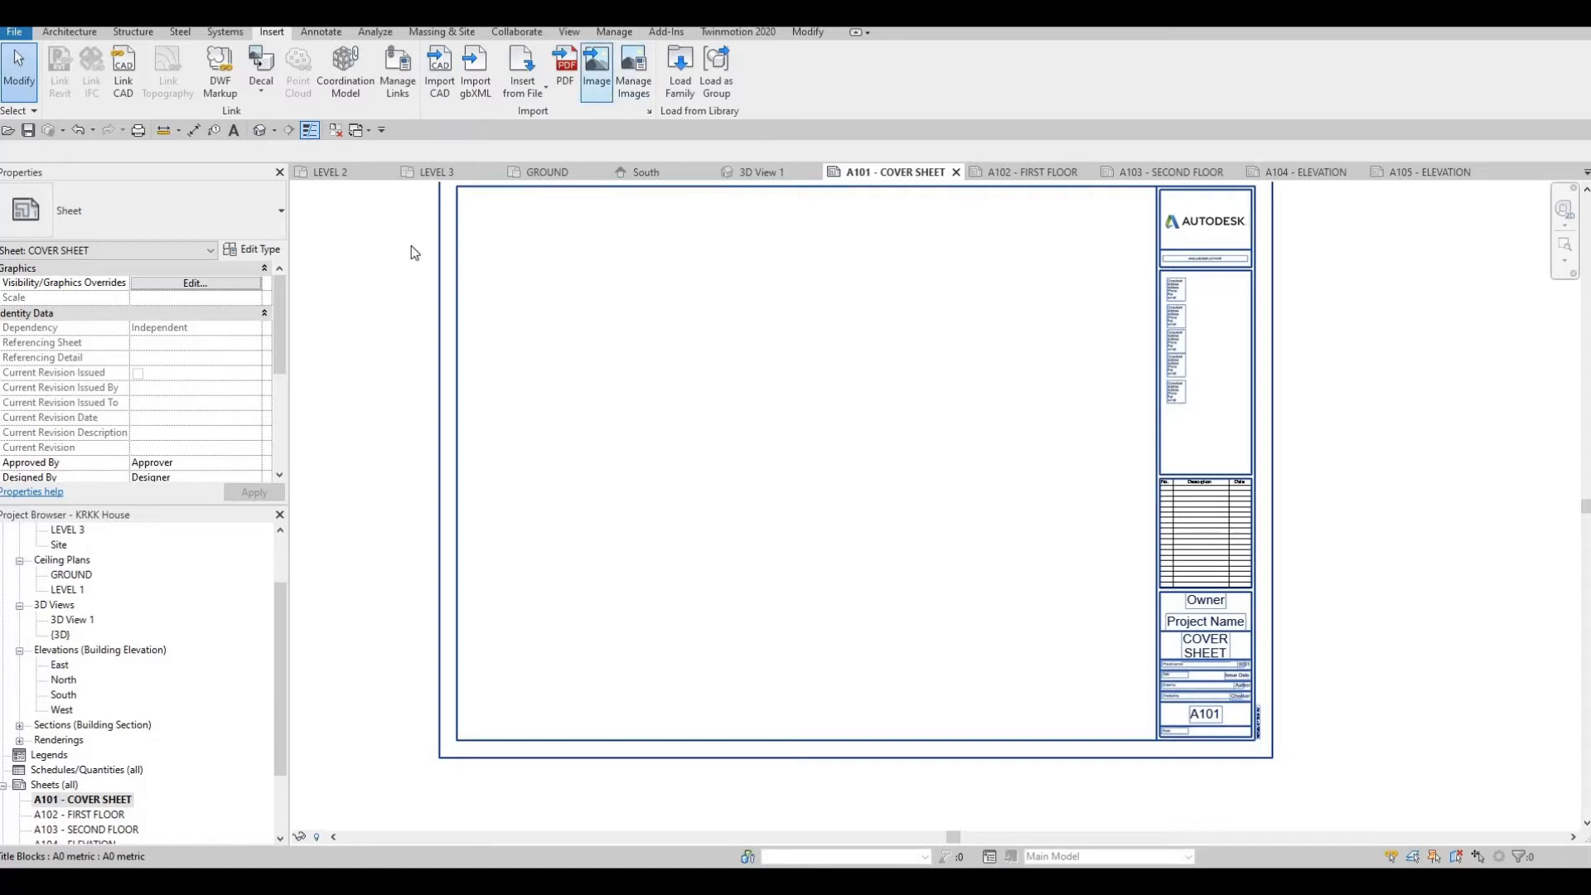
pyautogui.click(589, 73)
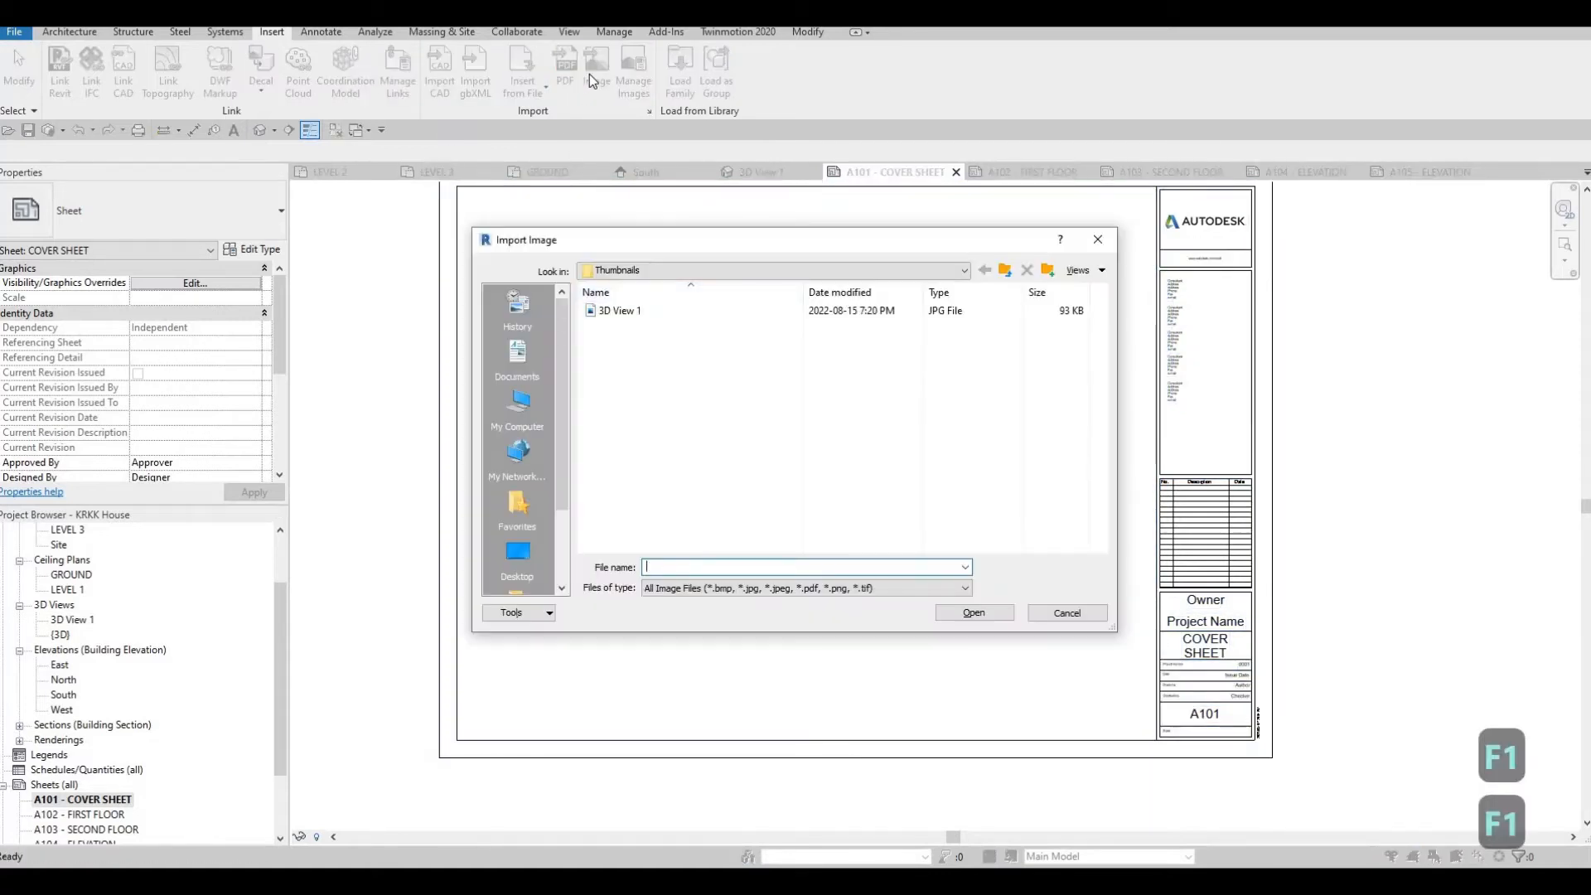
pyautogui.click(1097, 239)
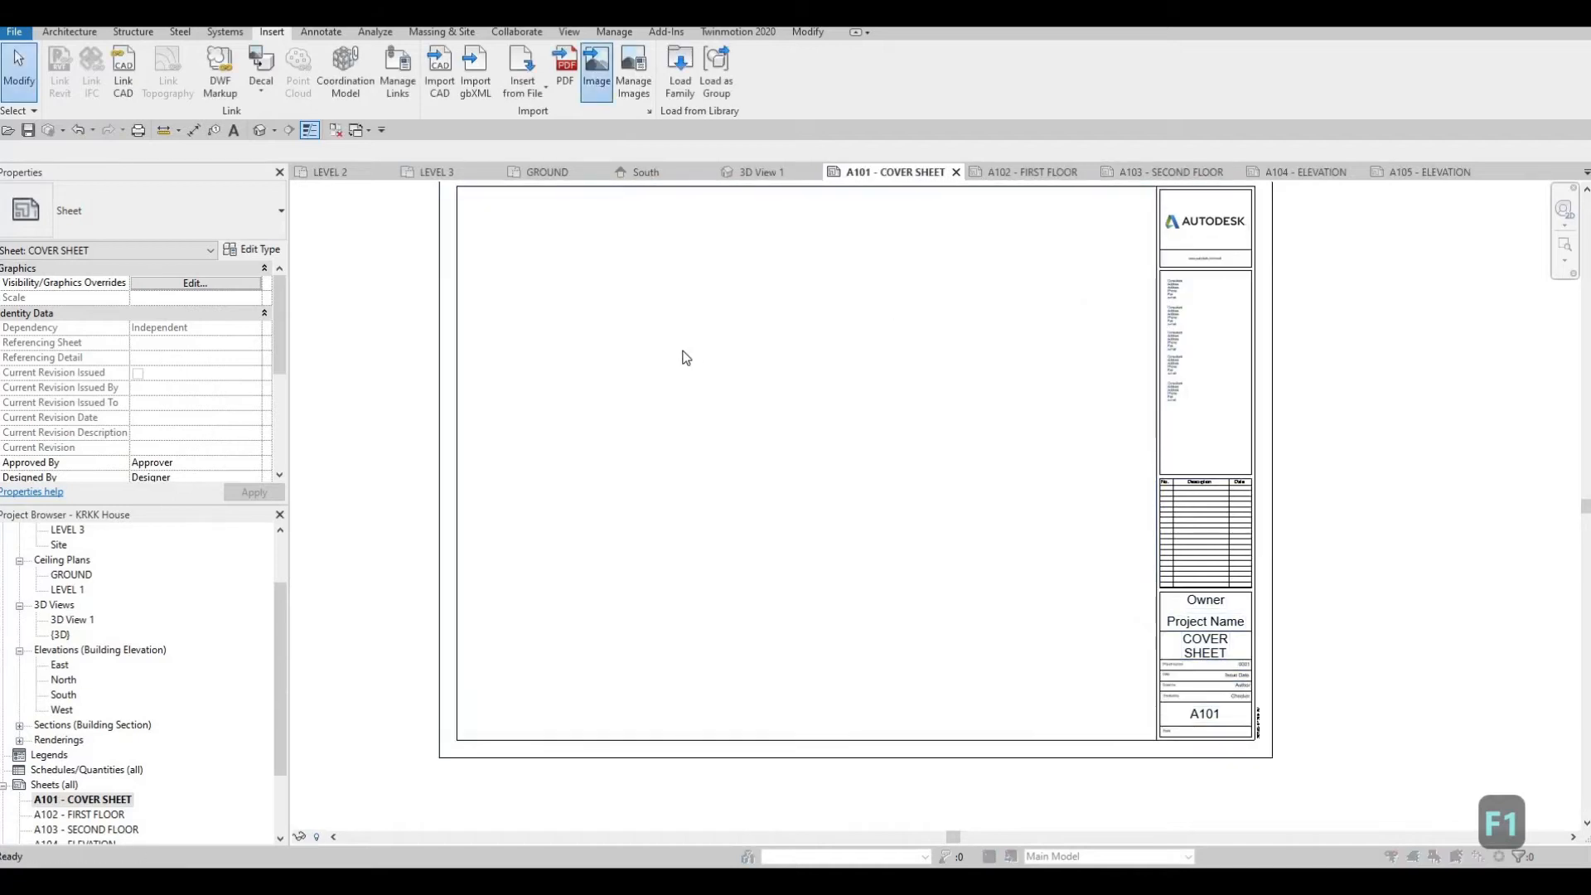
pyautogui.click(629, 311)
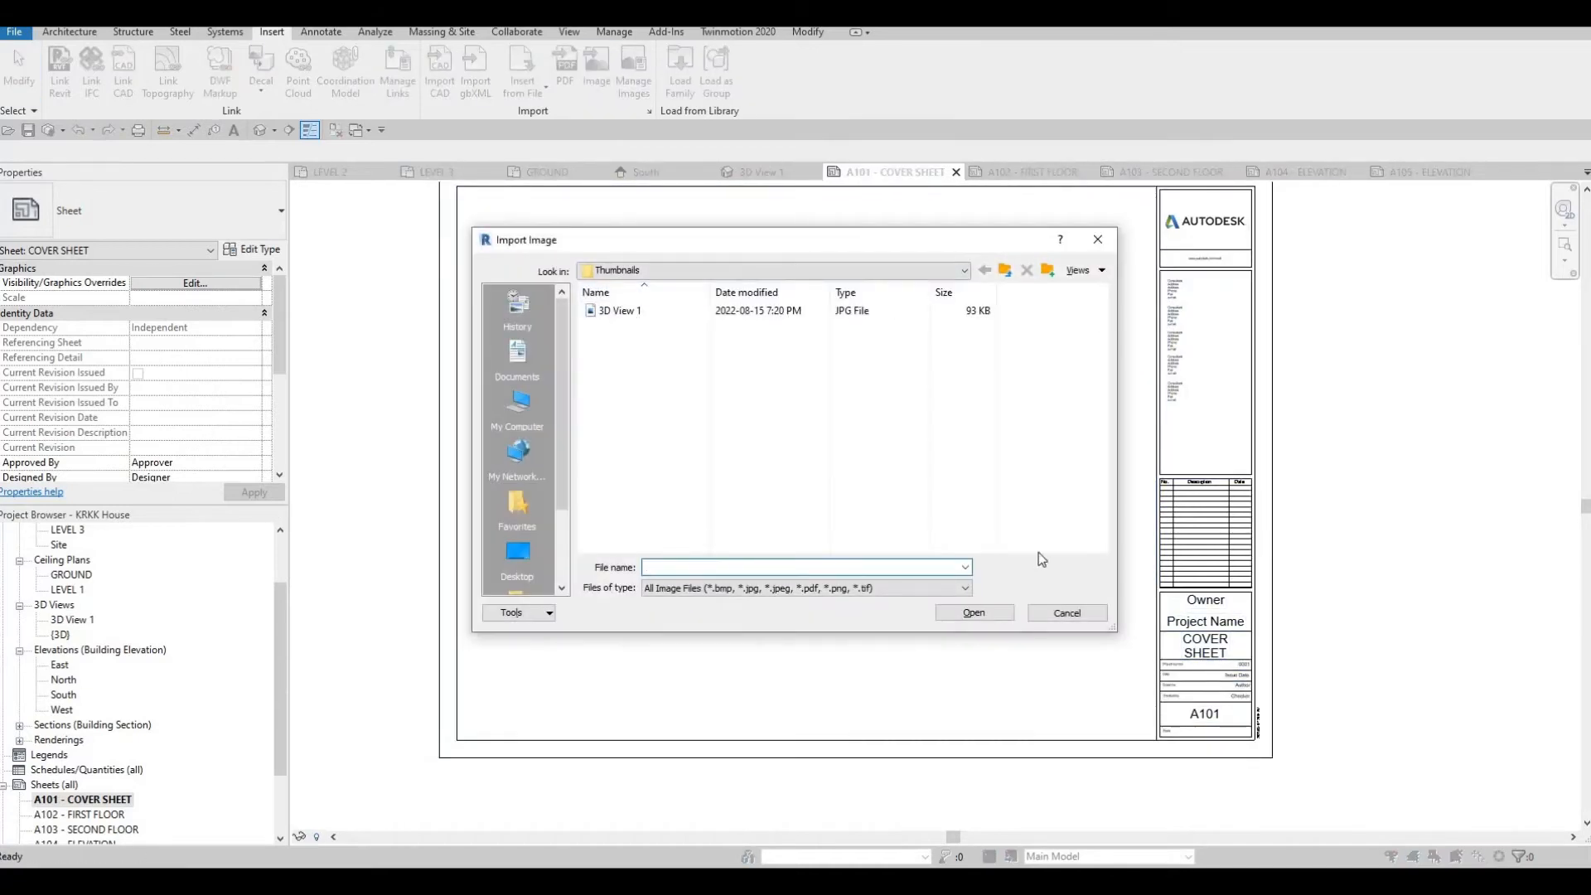
pyautogui.click(951, 613)
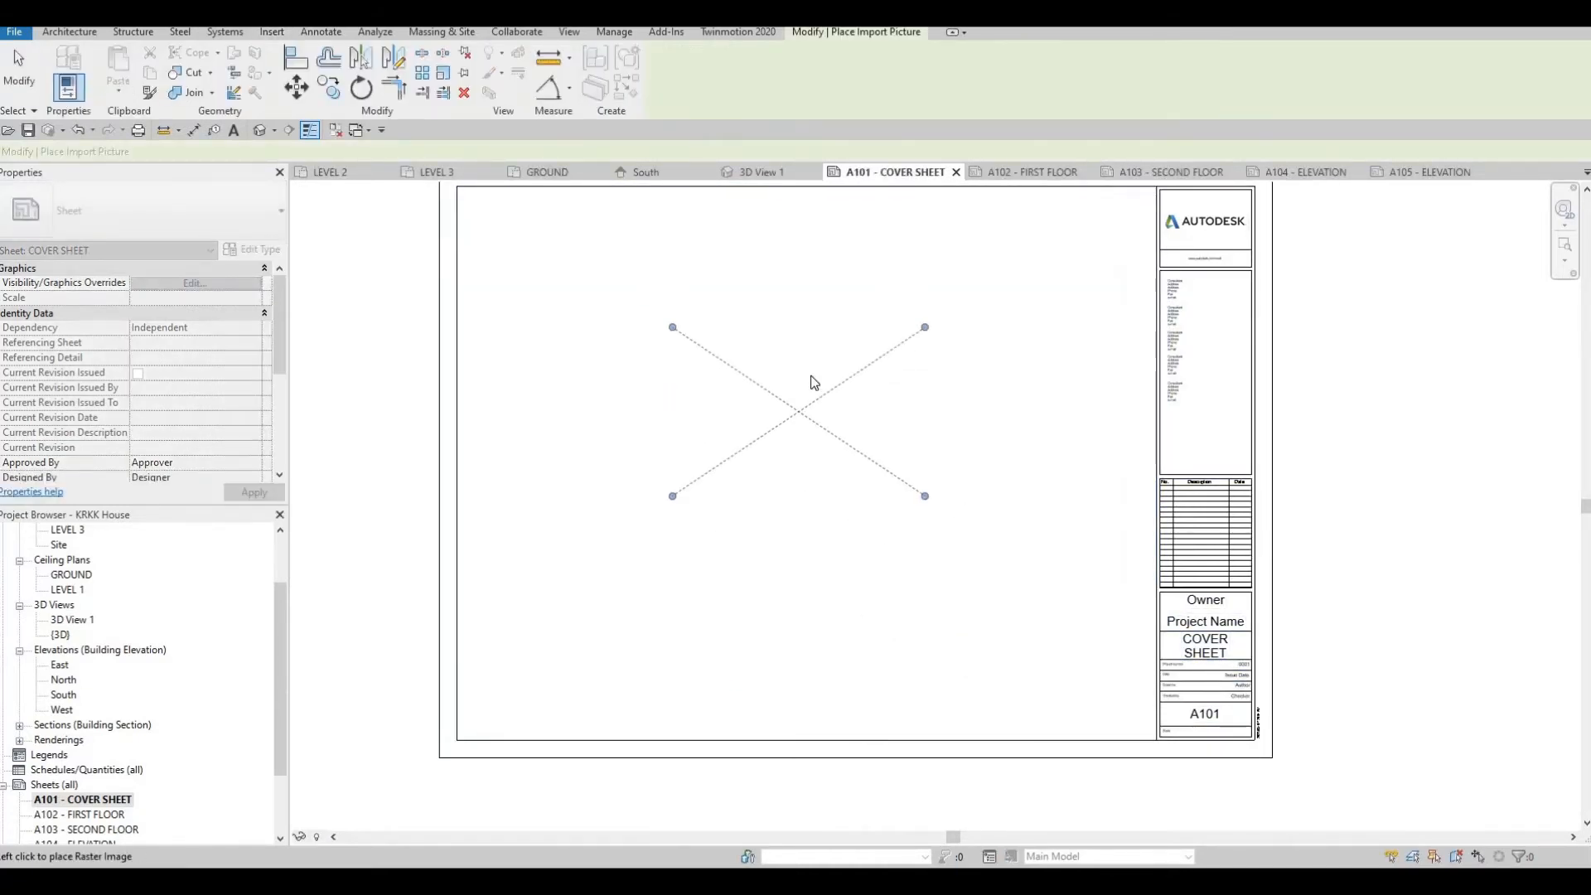
pyautogui.click(684, 458)
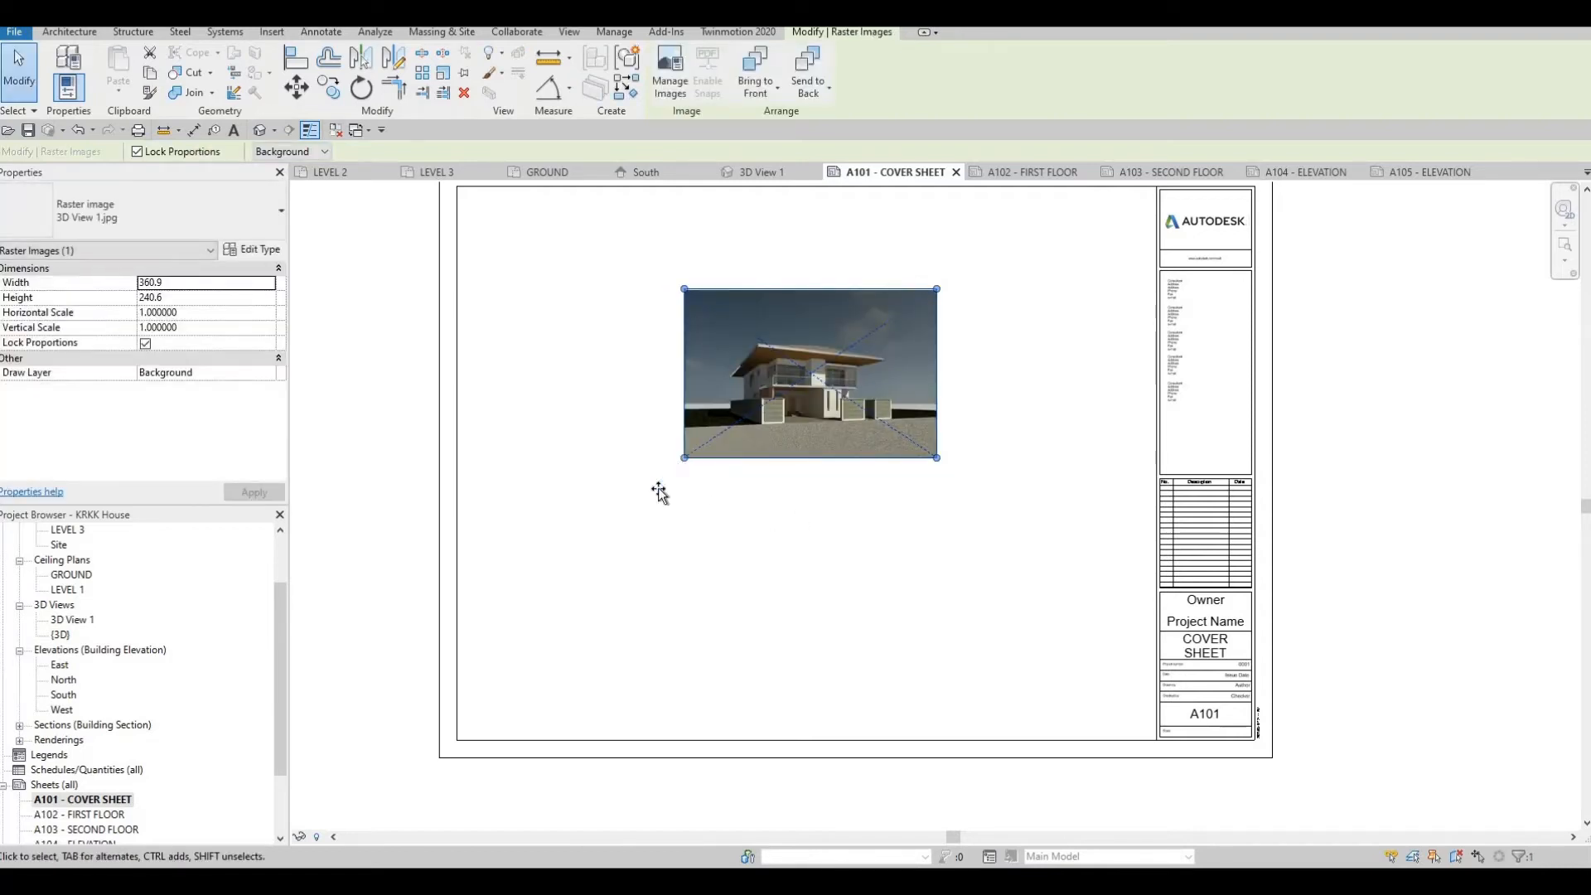
# Enlarge the house rendering on the cover sheet proportionally to about 864 by 576 mm, centred in the drawing area.
pyautogui.moveTo(685, 457); pyautogui.dragTo(526, 563)
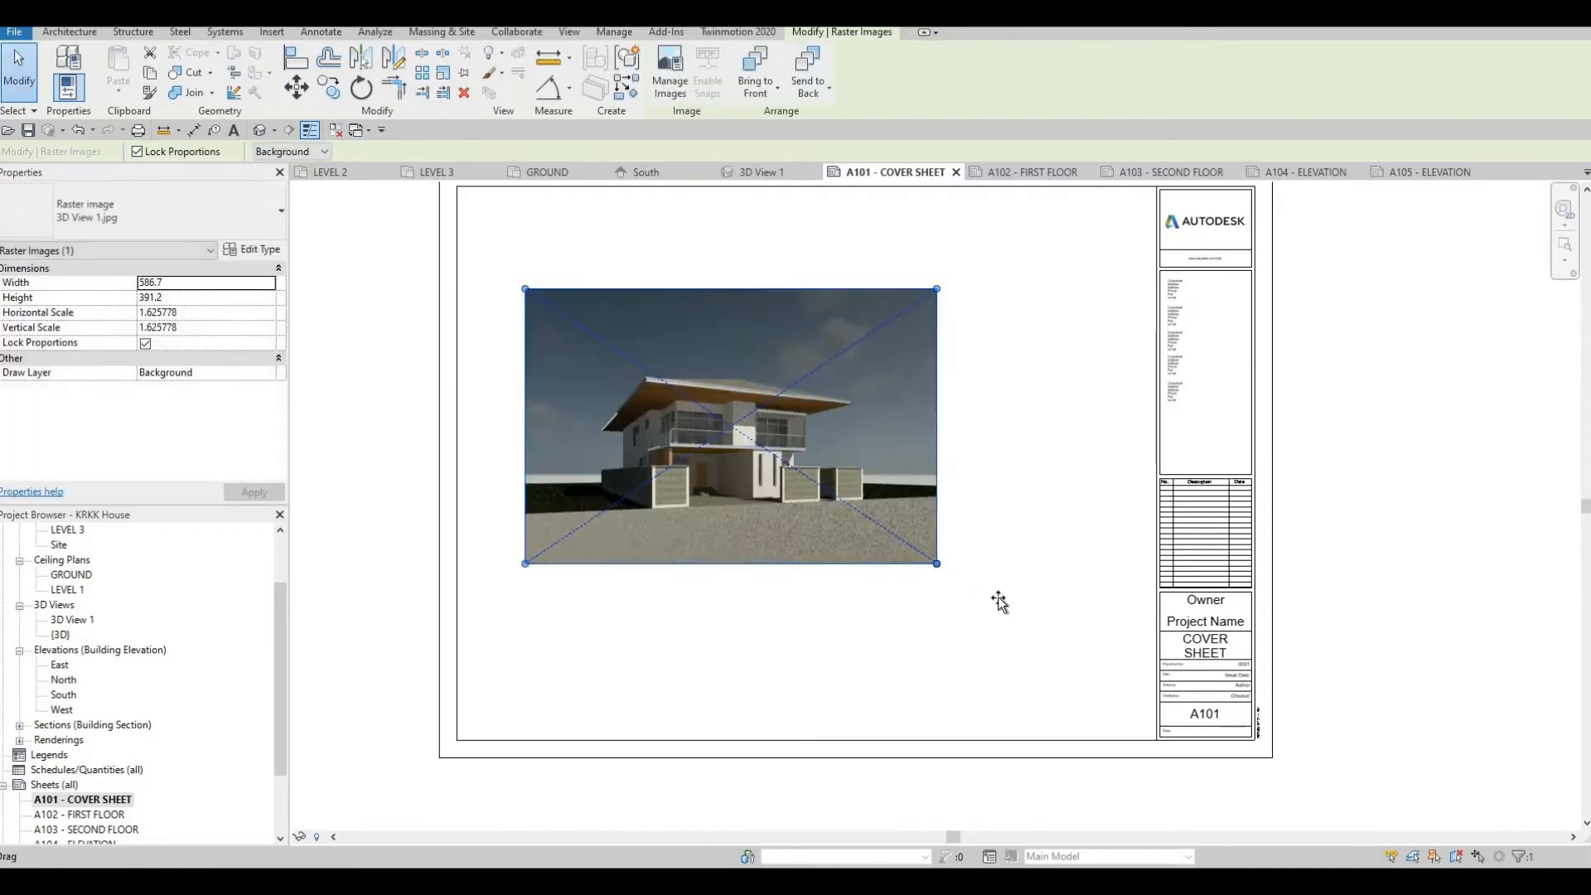
pyautogui.moveTo(937, 289); pyautogui.dragTo(1083, 249)
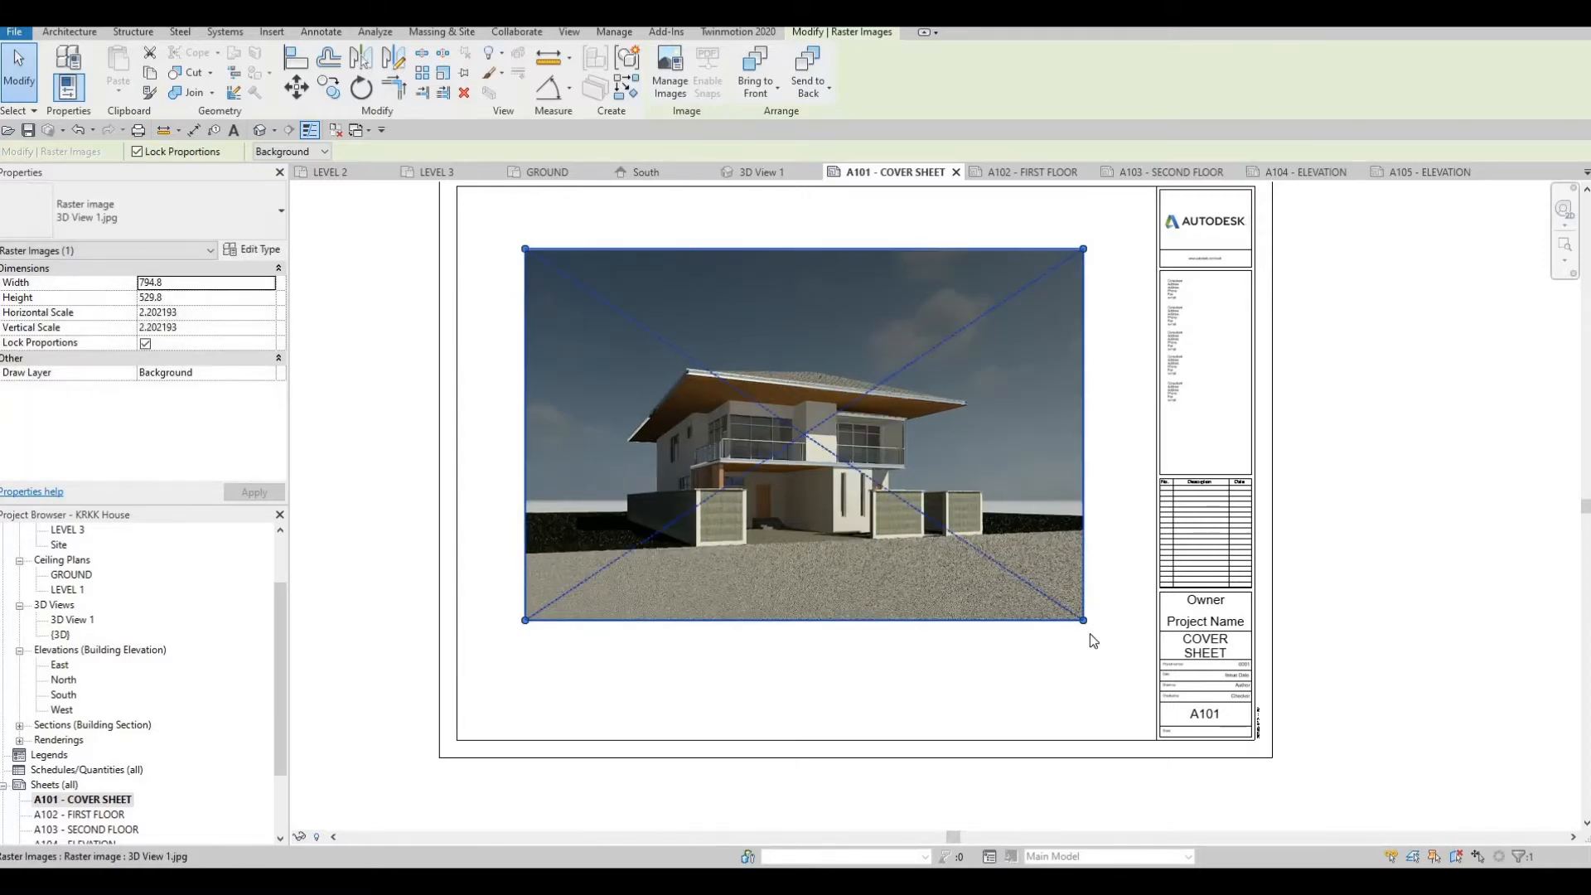
pyautogui.moveTo(1103, 652); pyautogui.dragTo(1105, 653)
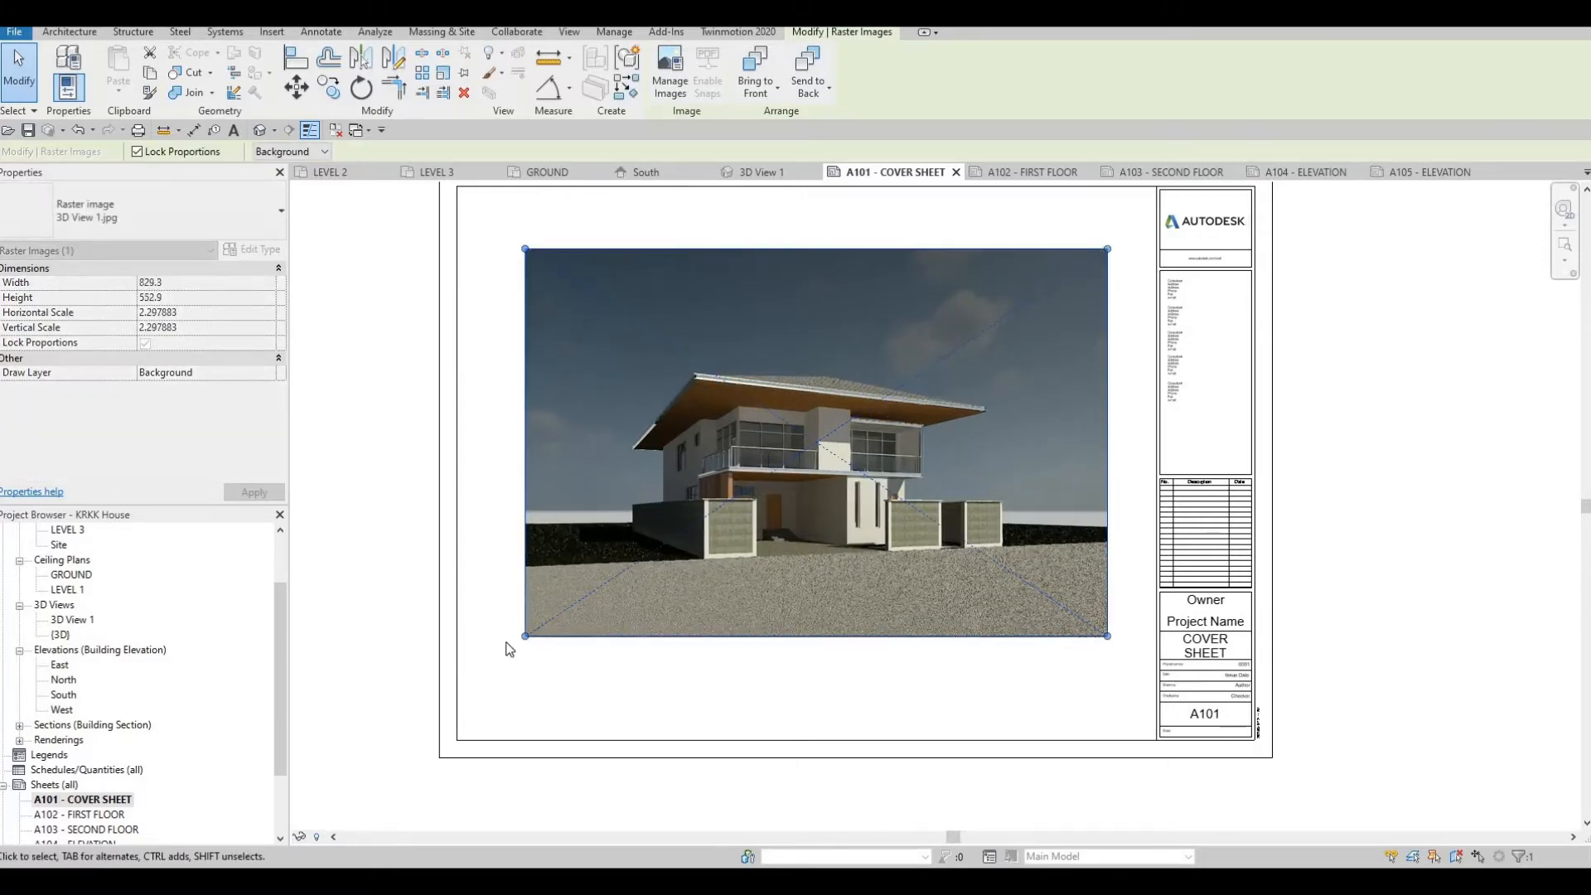
pyautogui.moveTo(503, 656); pyautogui.dragTo(502, 652)
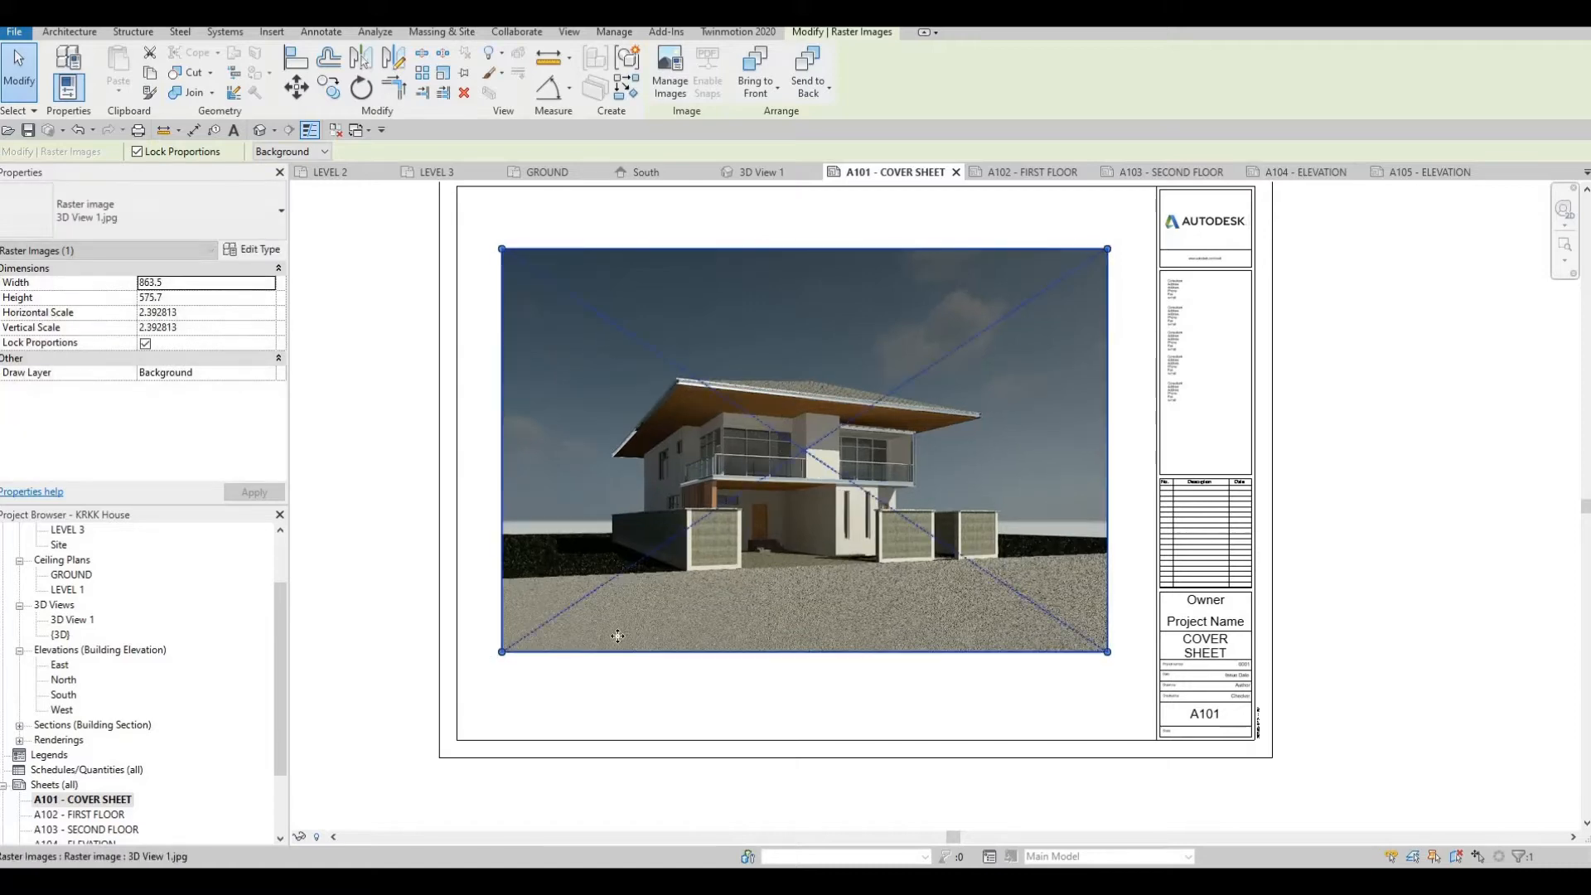
pyautogui.moveTo(659, 521); pyautogui.dragTo(657, 461, button='middle')
pyautogui.press('Escape')
pyautogui.press('Escape')
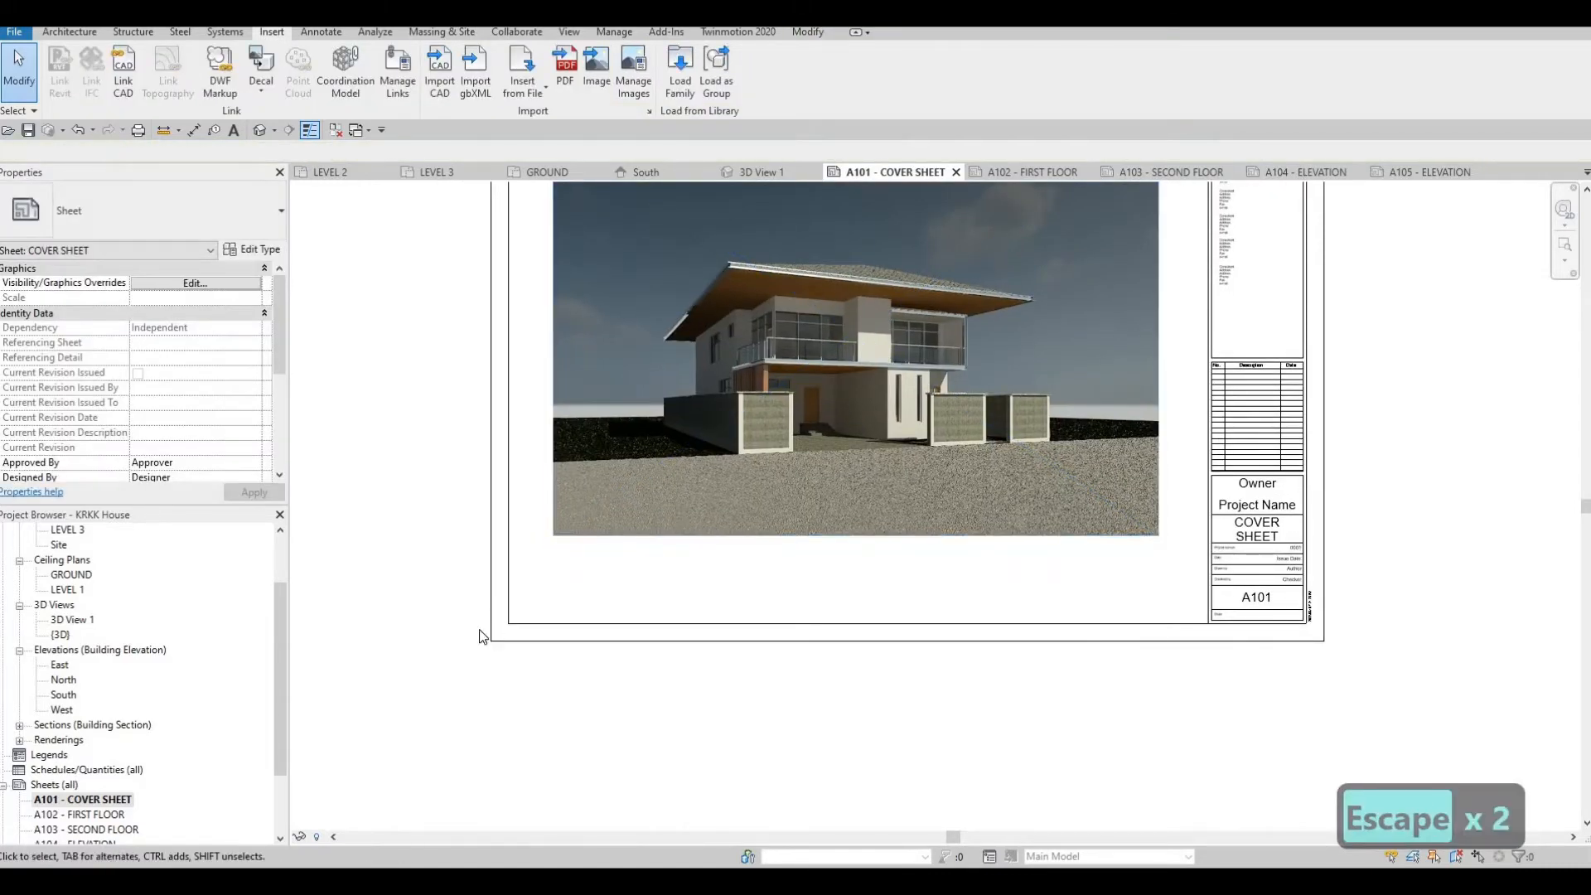
pyautogui.moveTo(906, 550); pyautogui.dragTo(883, 686, button='middle')
pyautogui.scroll(-1, 884, 686)
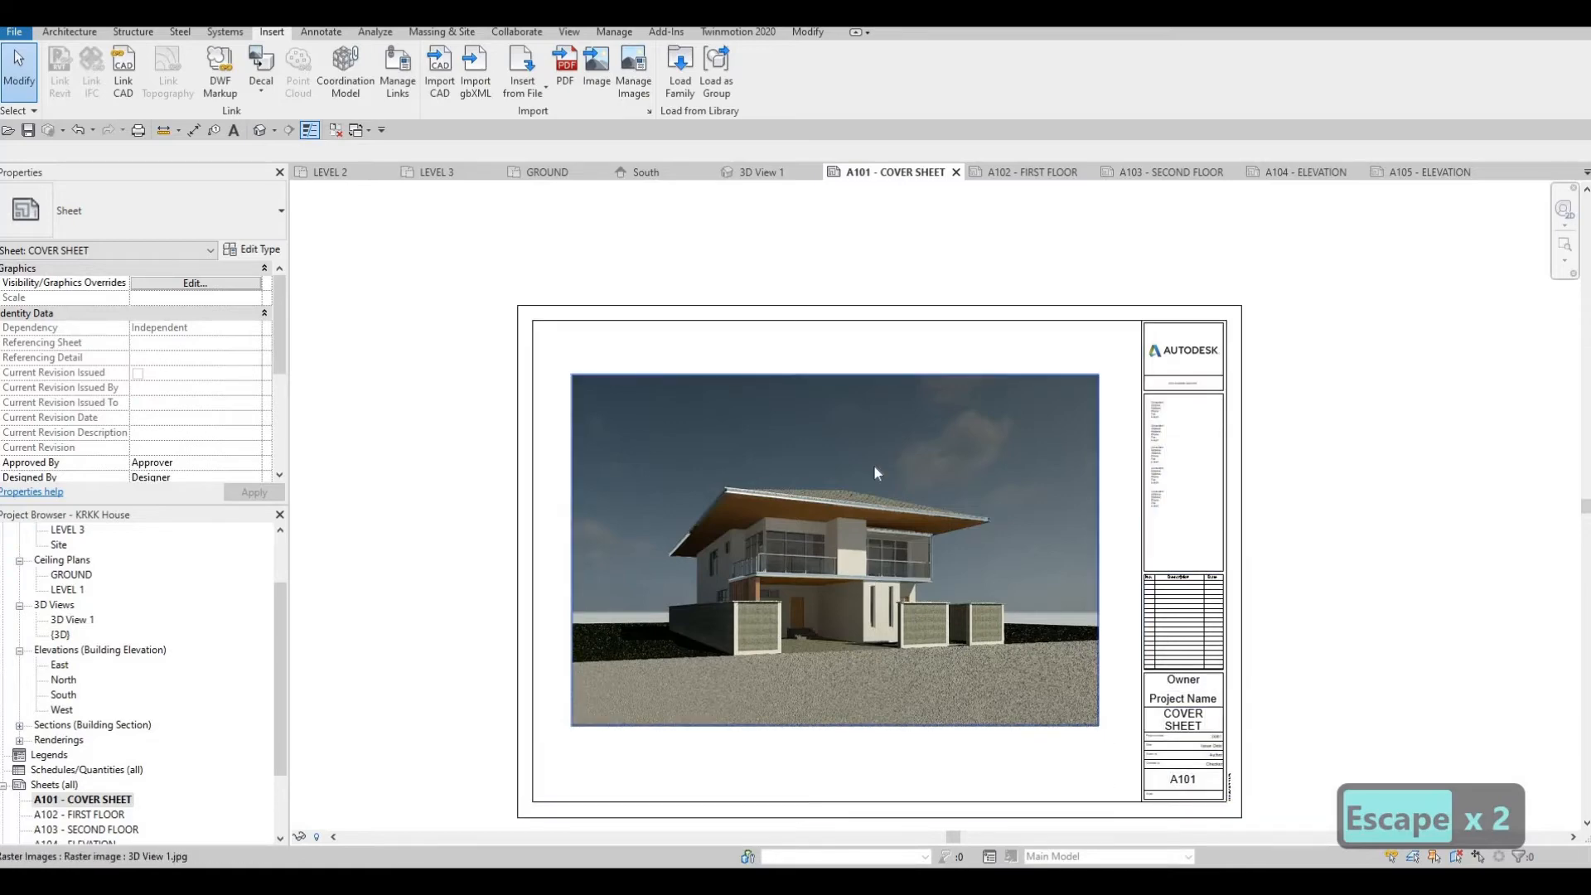
pyautogui.scroll(5, 816, 530)
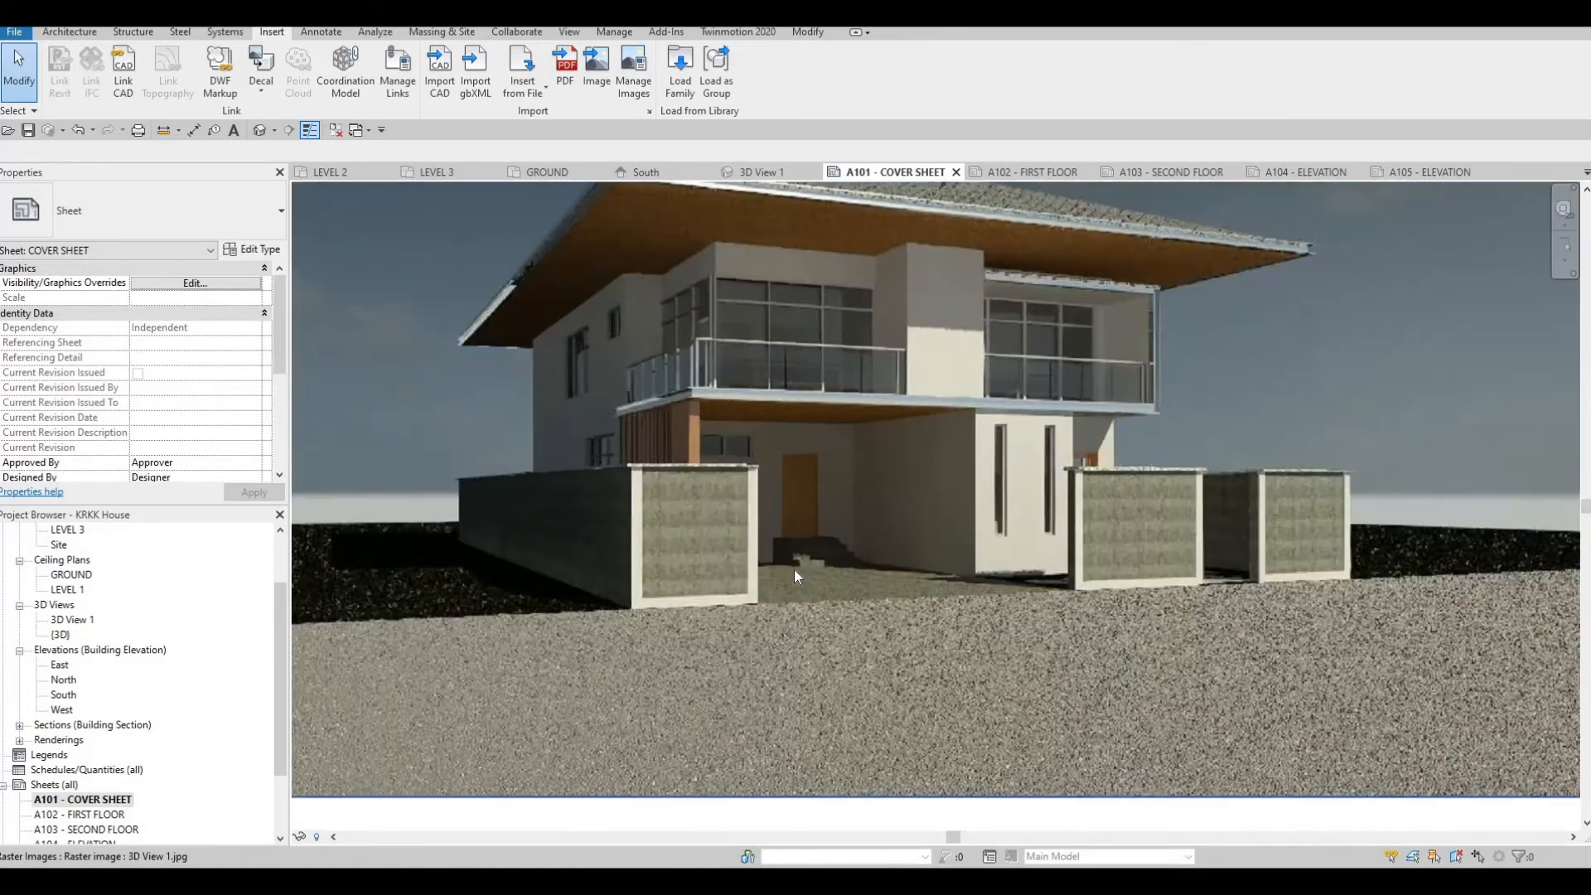
pyautogui.scroll(-4, 793, 569)
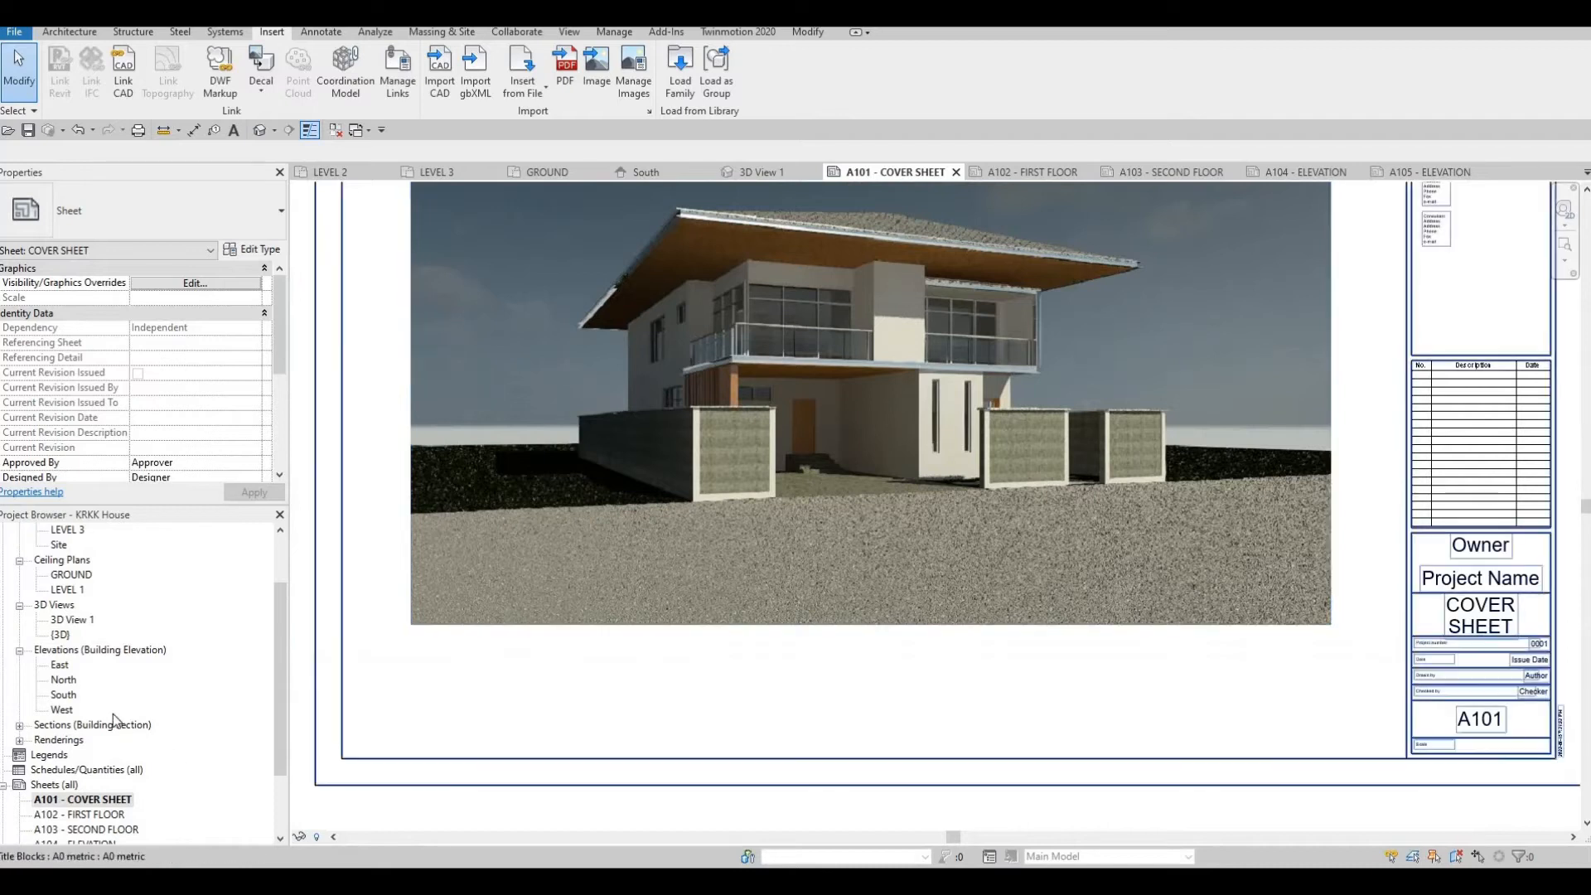
# Open sheet A102 - FIRST FLOOR and place the LEVEL 1 floor plan on it.
pyautogui.scroll(-2, 96, 752)
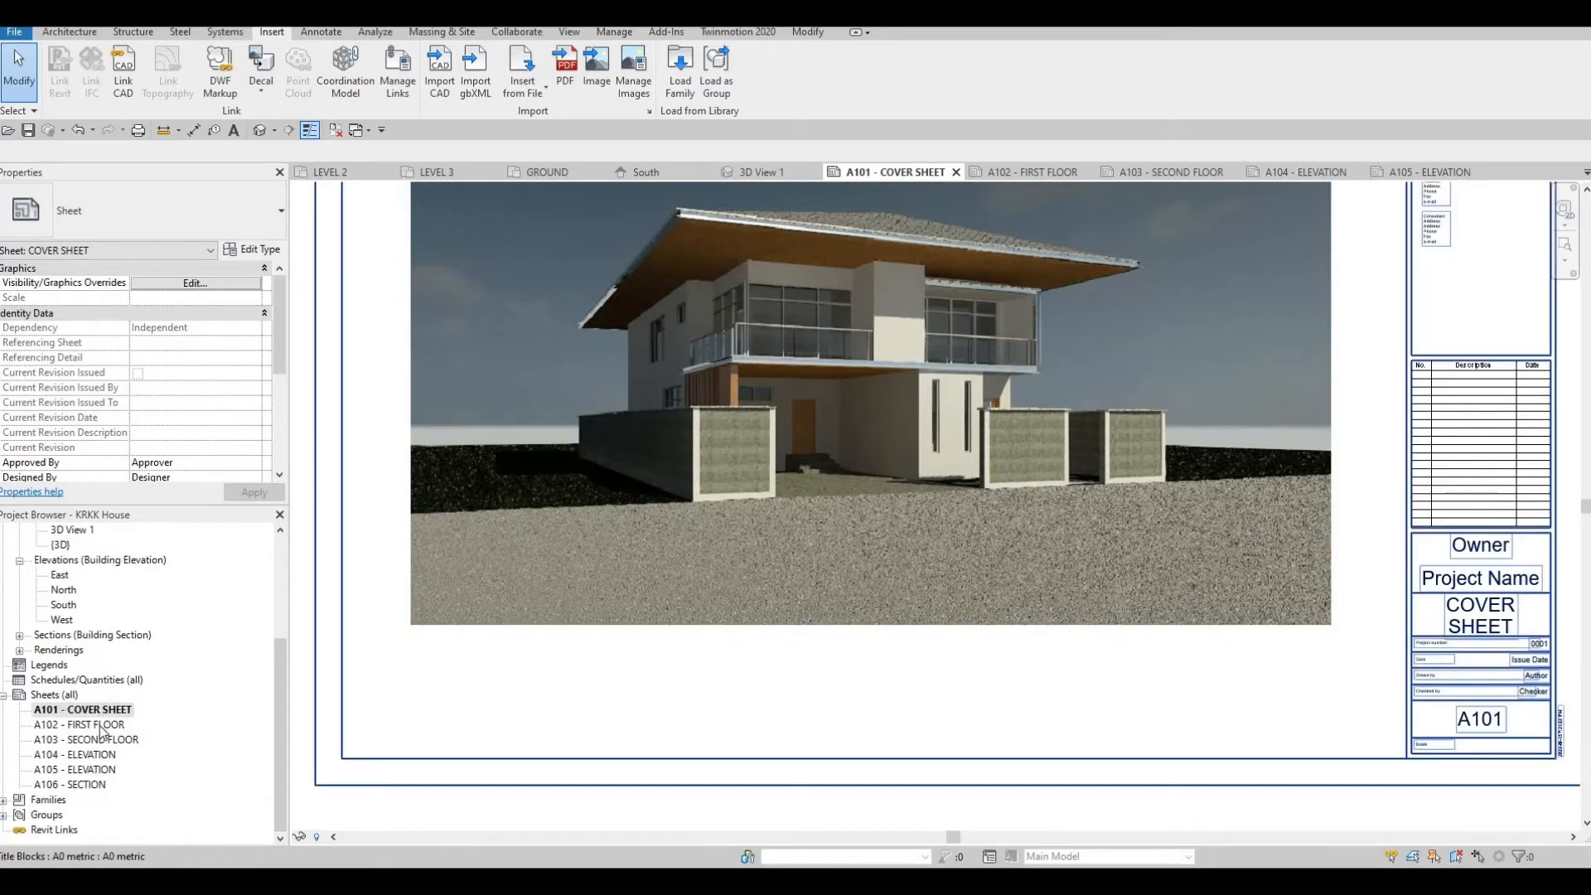
pyautogui.doubleClick(100, 726)
pyautogui.scroll(5, 50, 647)
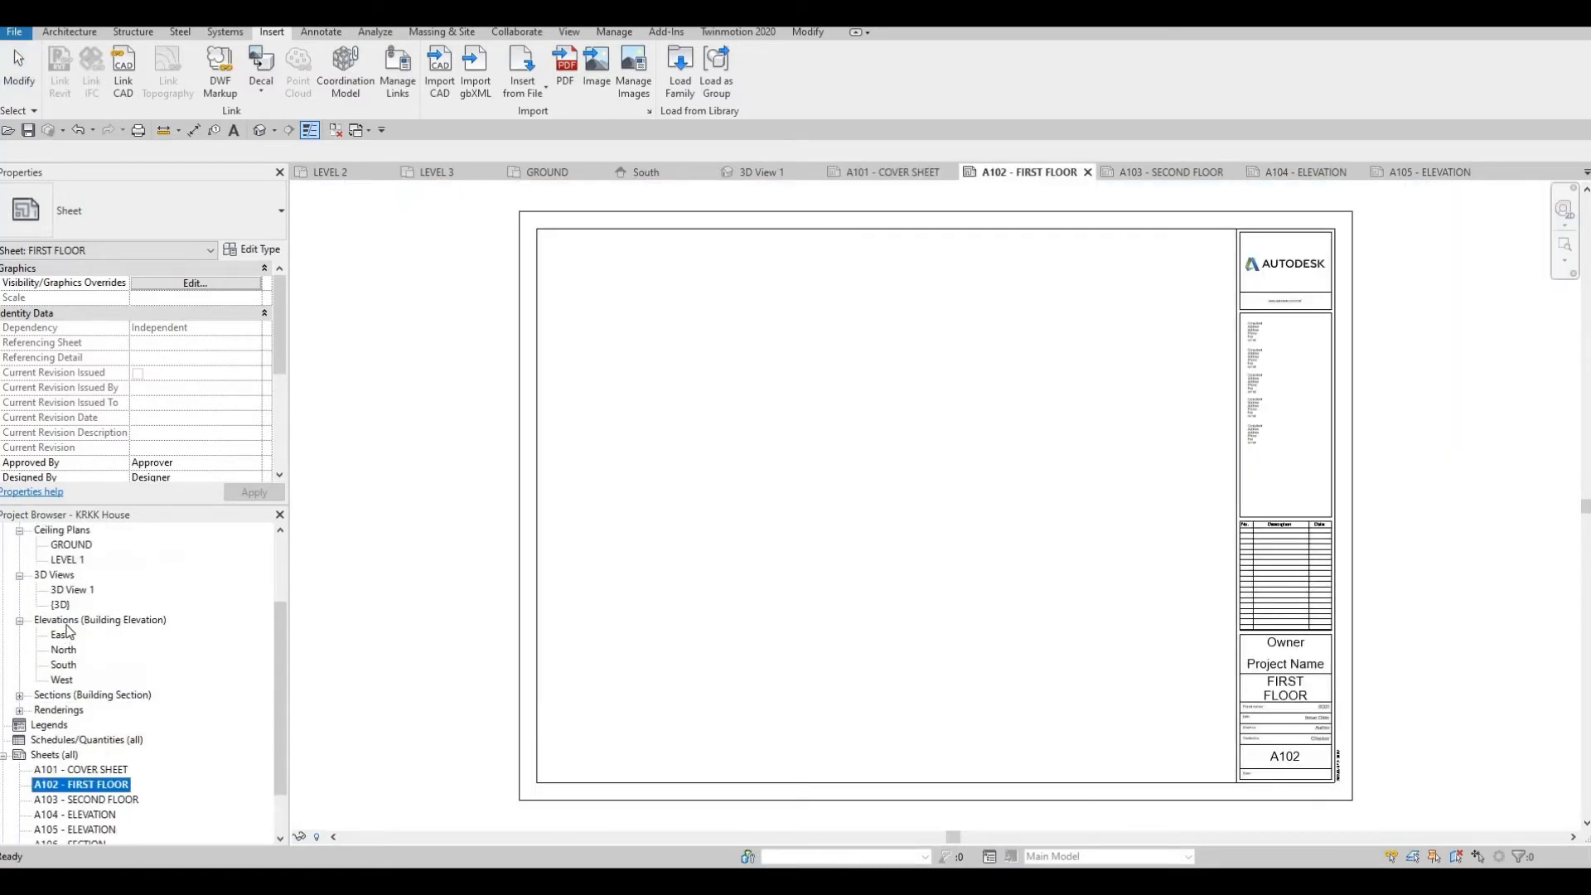
pyautogui.doubleClick(73, 575)
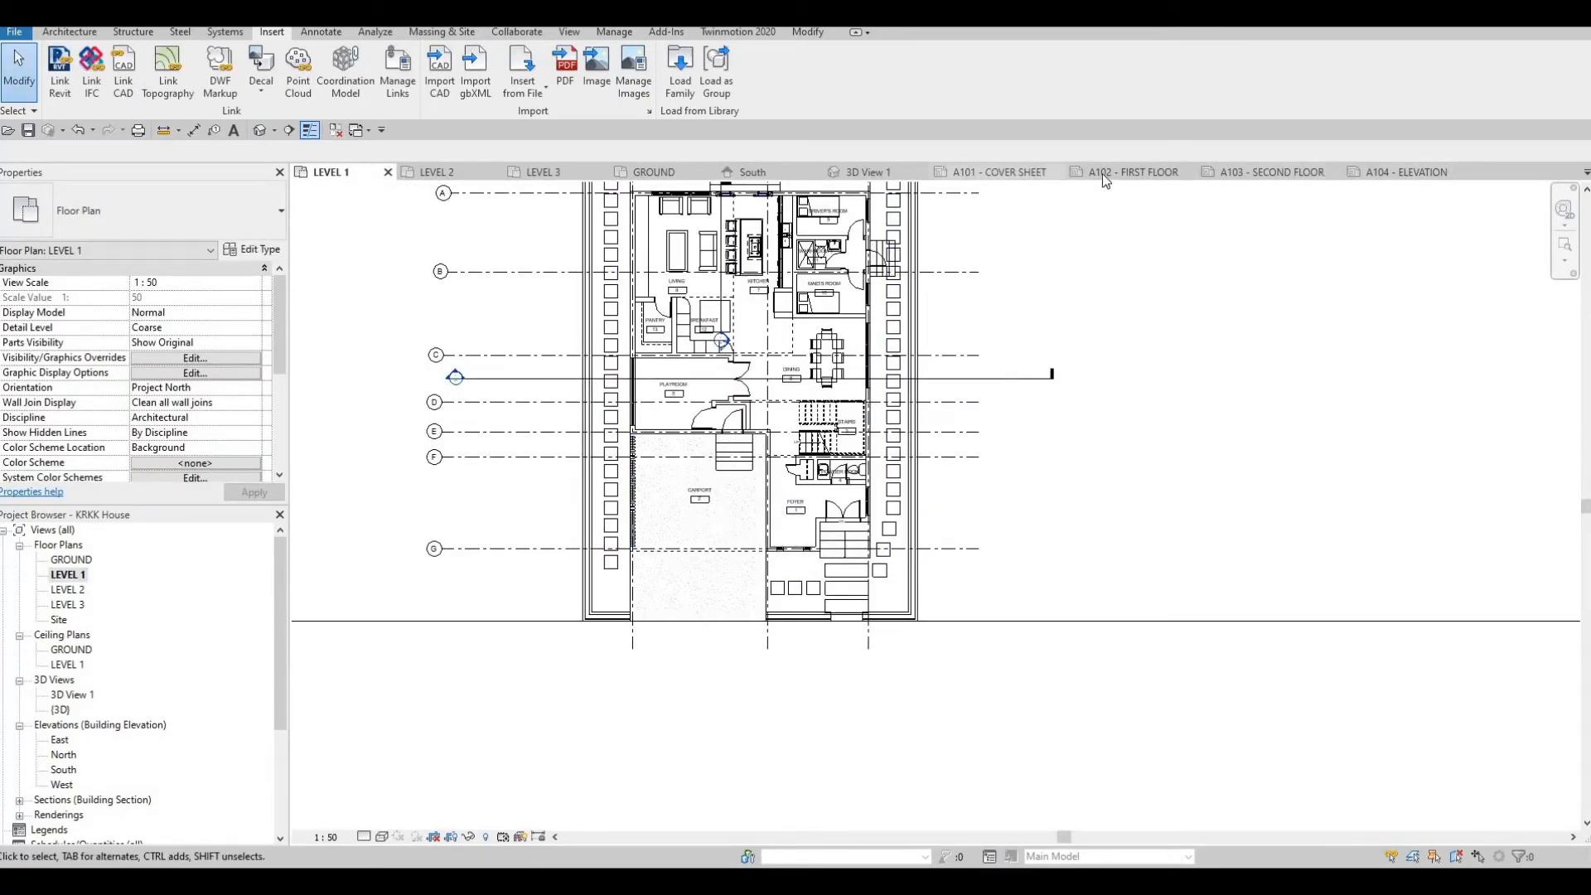
pyautogui.click(1170, 174)
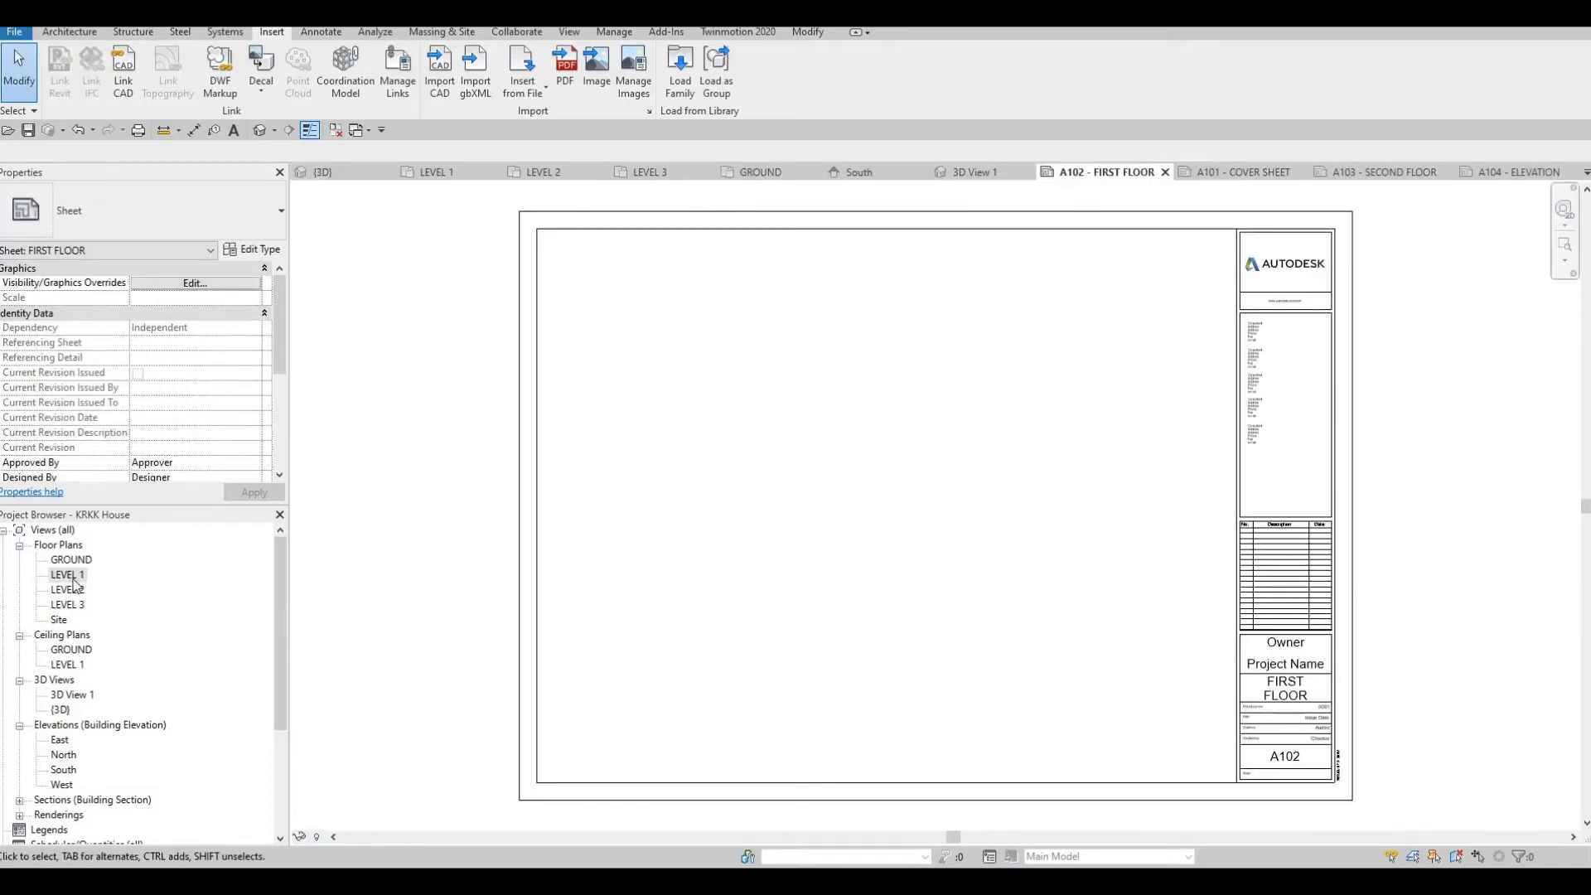
pyautogui.moveTo(67, 574); pyautogui.dragTo(656, 492)
pyautogui.moveTo(785, 462); pyautogui.dragTo(903, 435)
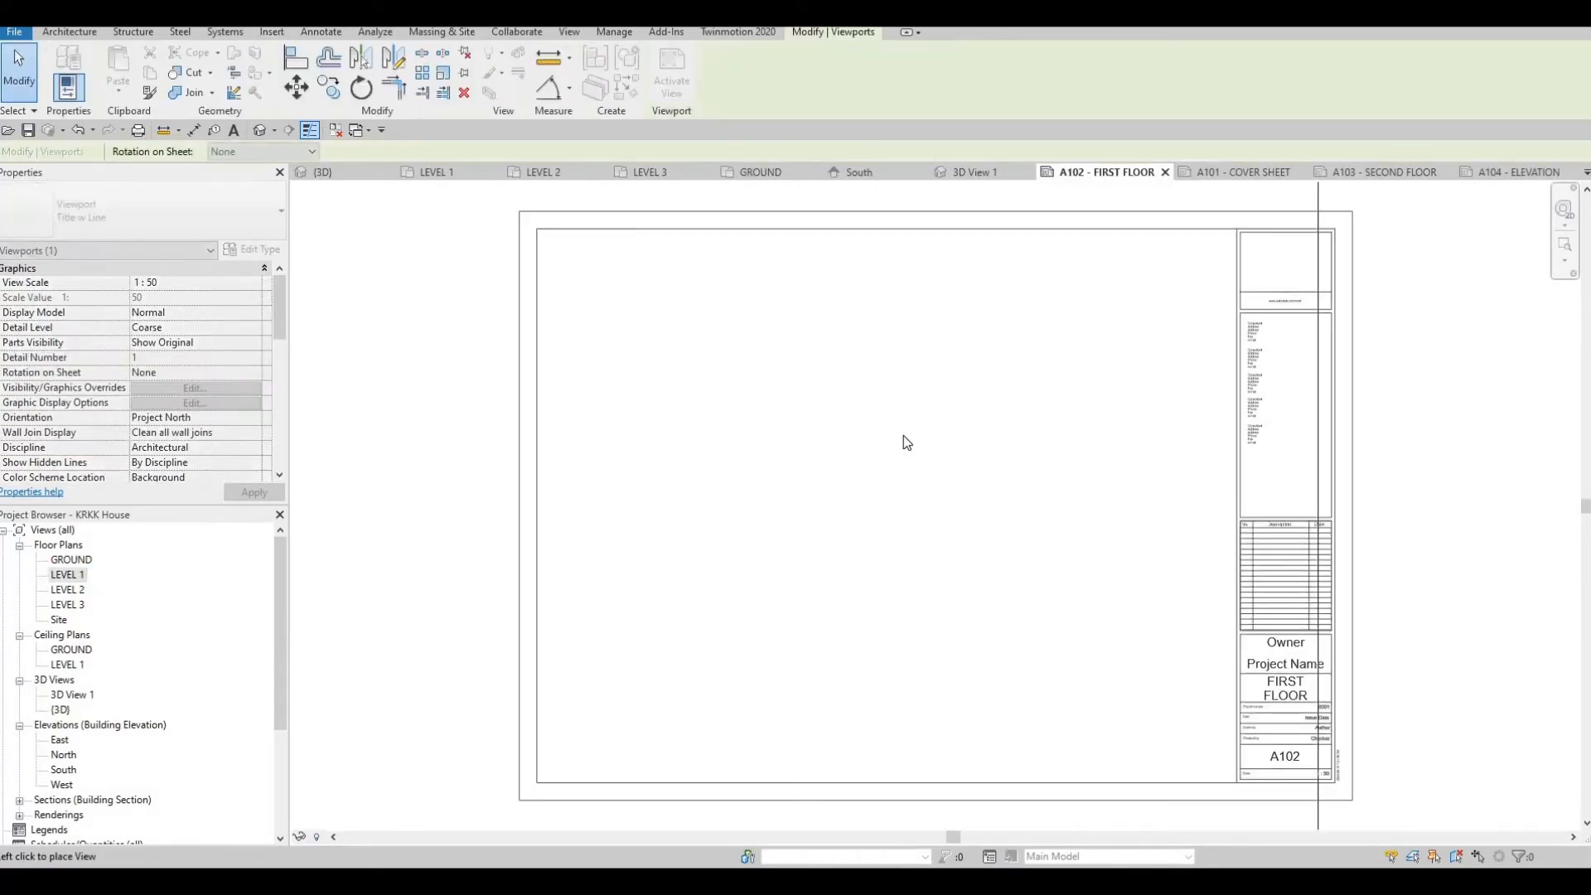
# Set the view scale of the LEVEL 1 floor plan to 1:100.
pyautogui.scroll(-5, 907, 419)
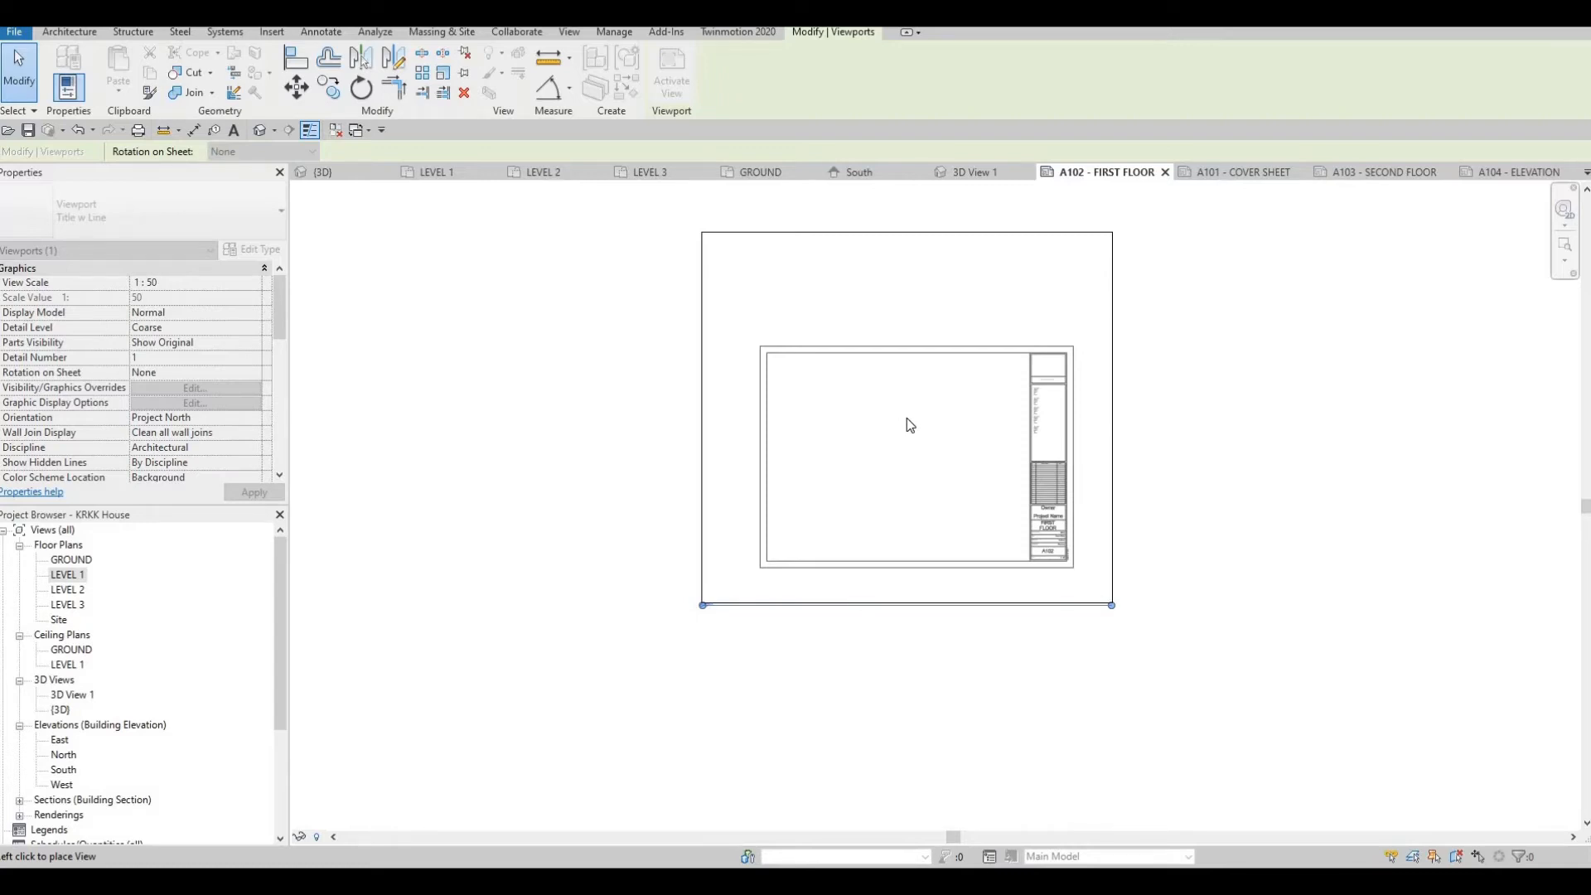
pyautogui.press('Escape')
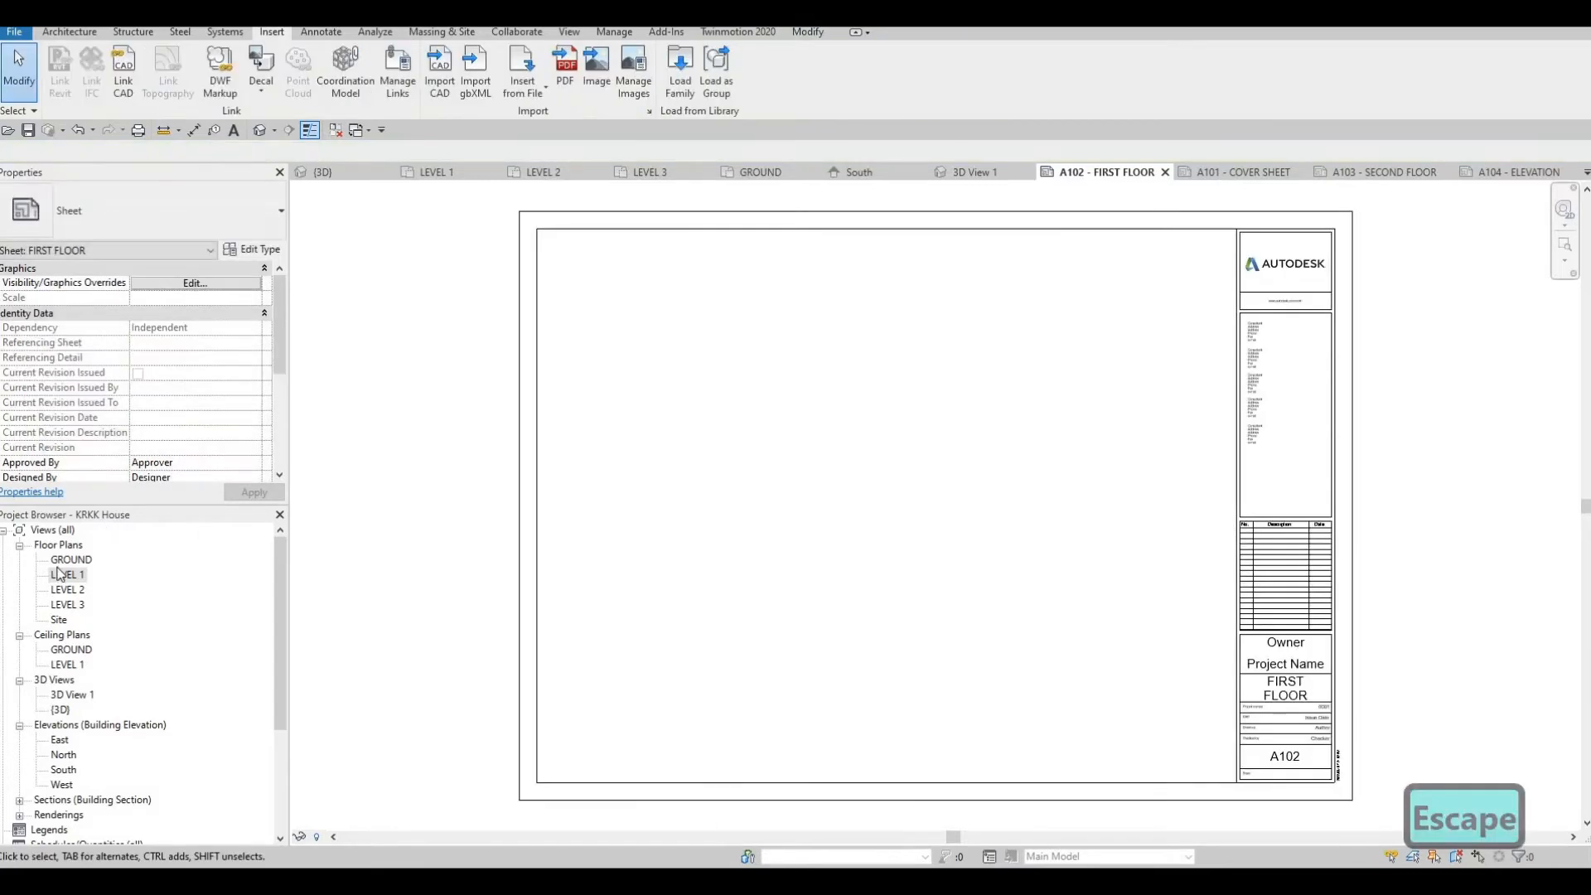
pyautogui.doubleClick(68, 575)
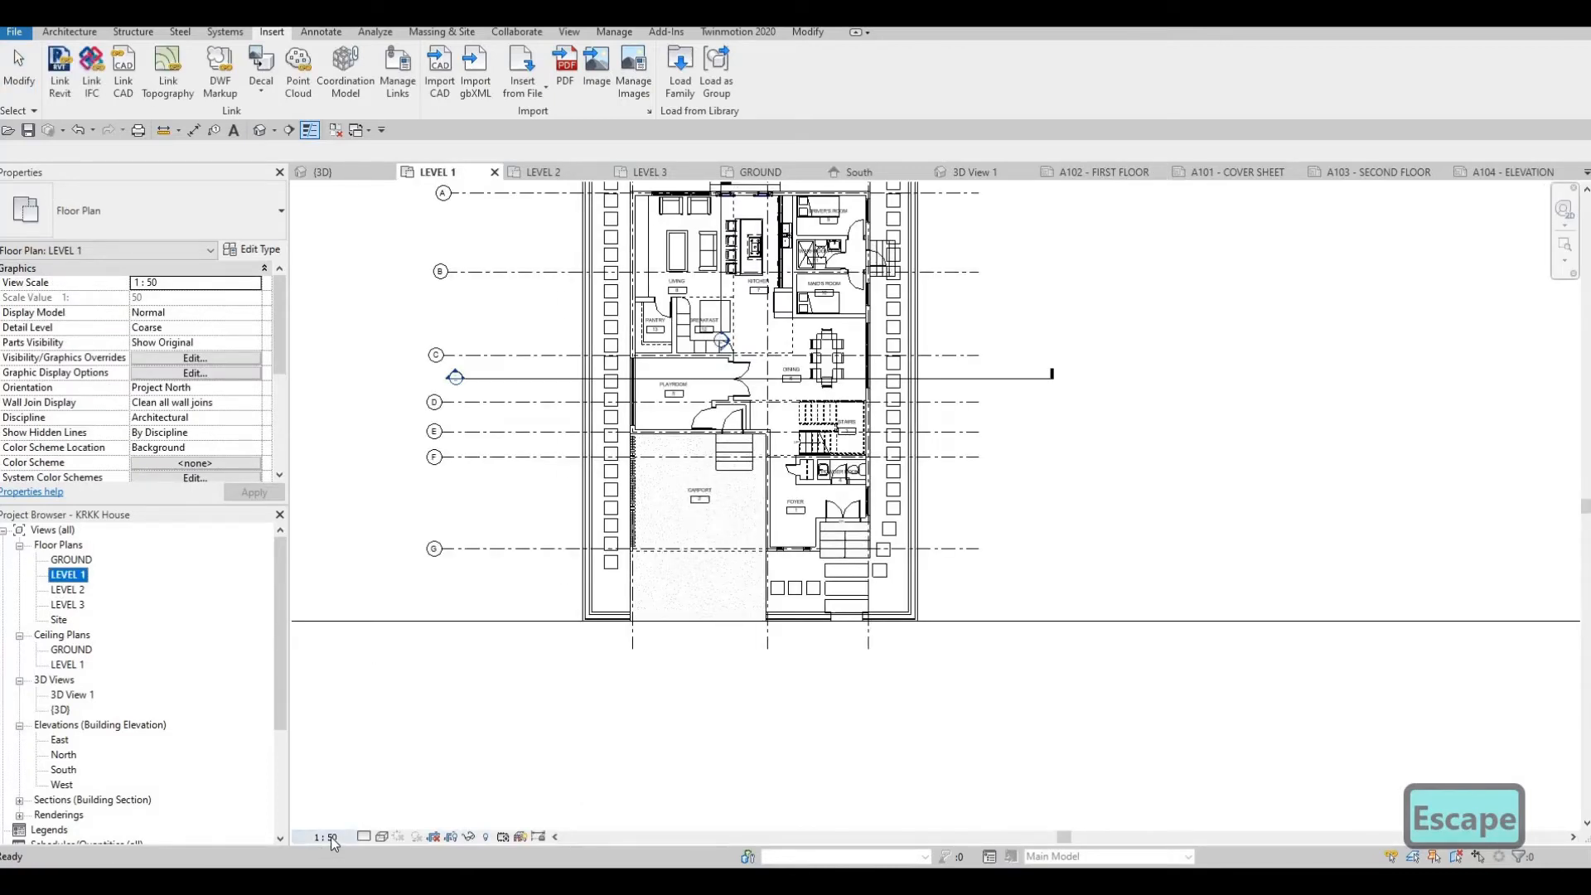
pyautogui.click(332, 838)
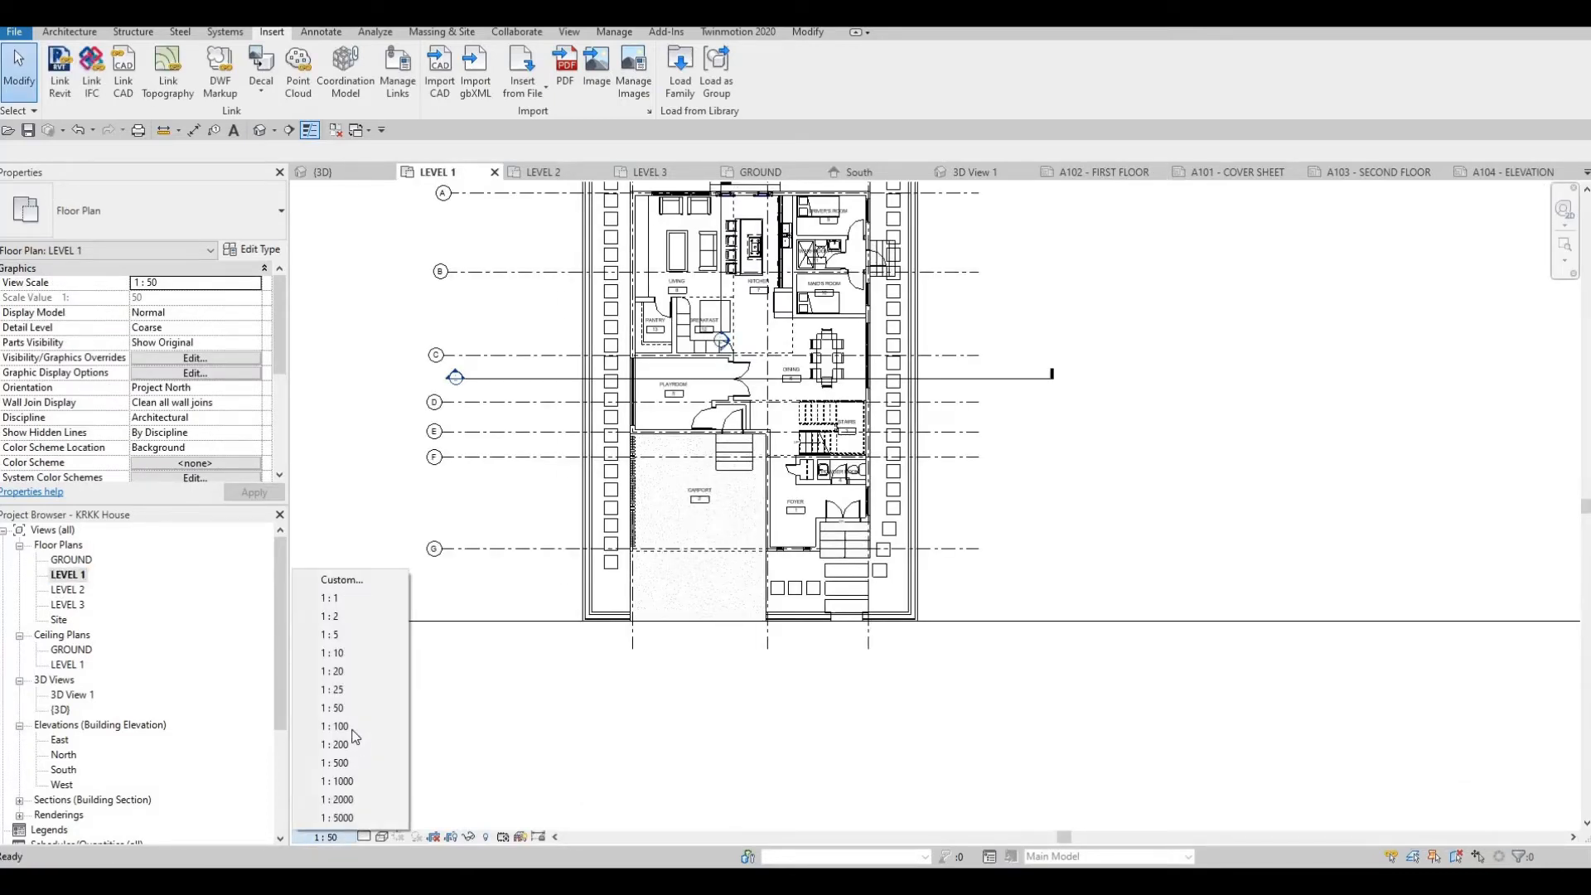
pyautogui.click(335, 726)
pyautogui.press('Escape')
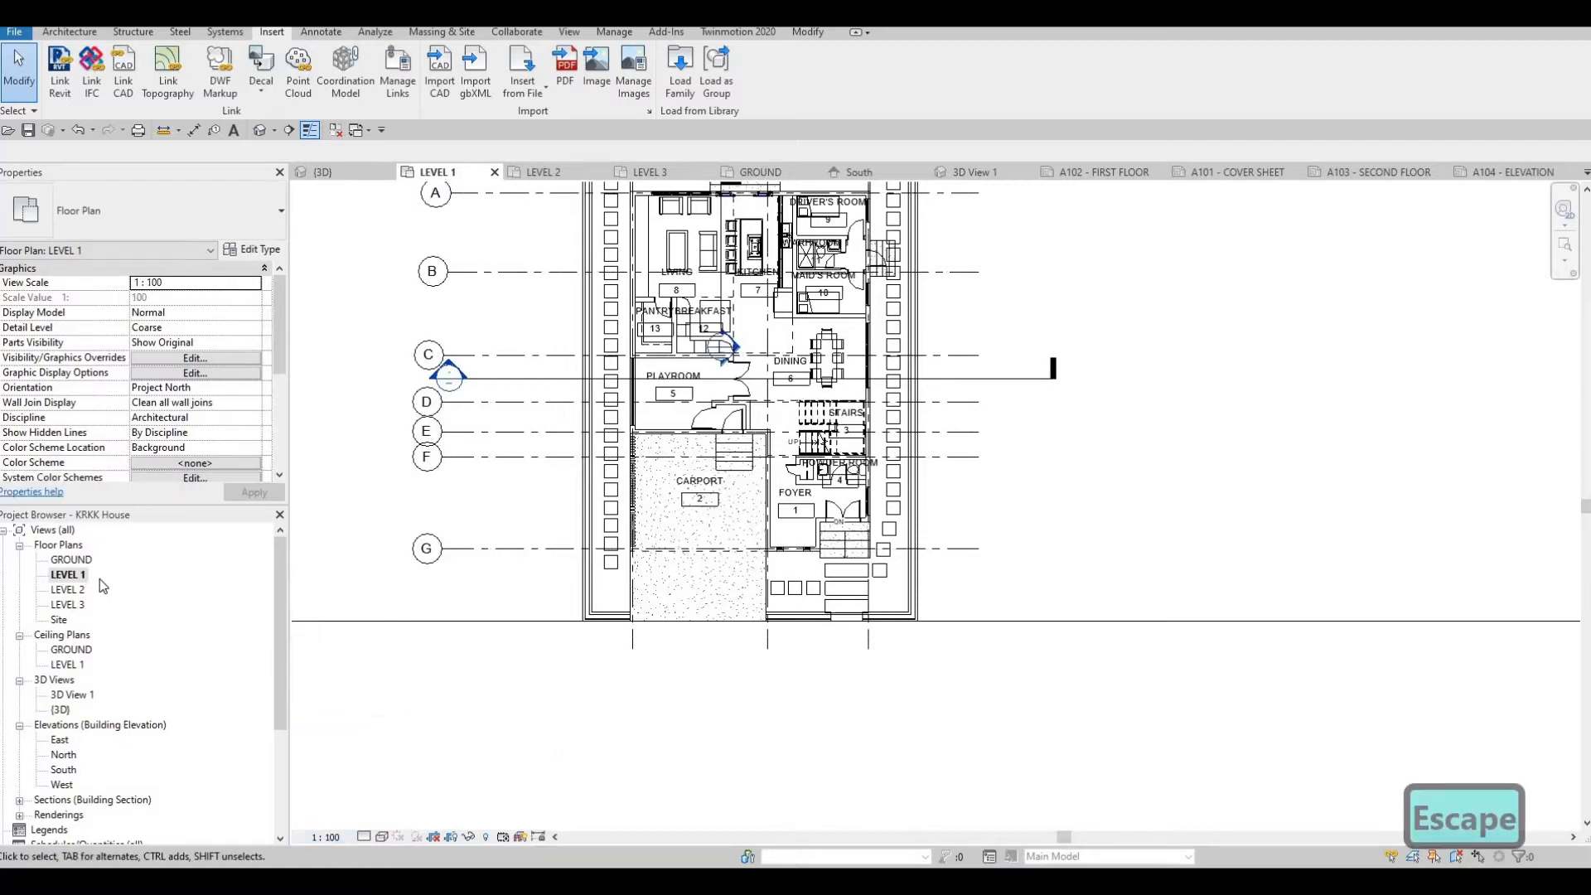
pyautogui.press('Escape')
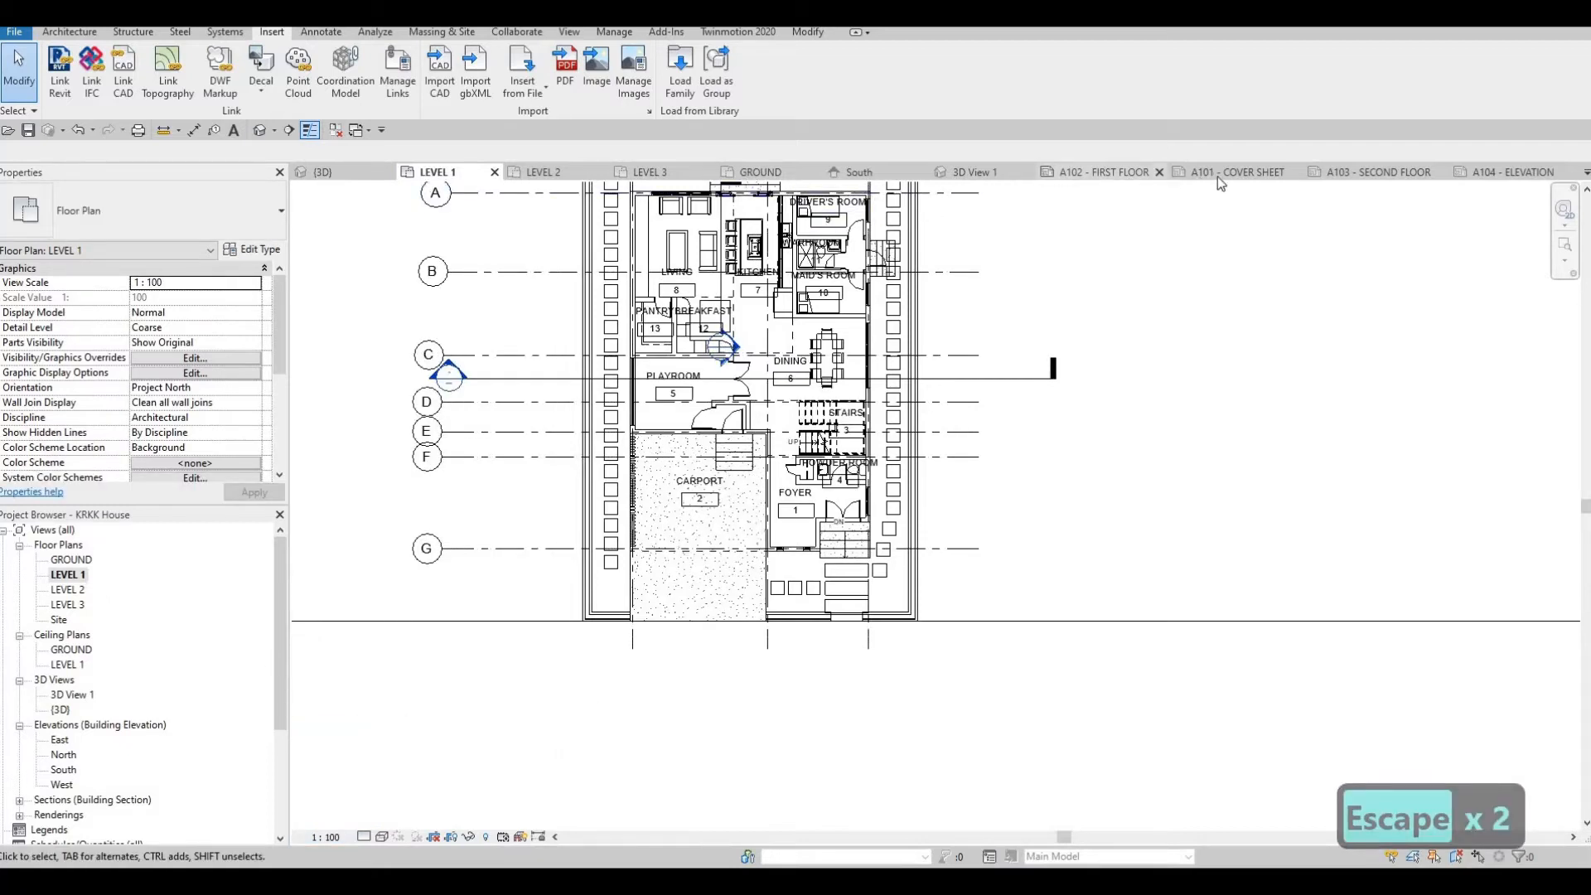
# Place the LEVEL 1 floor plan view on sheet A102 - FIRST FLOOR.
pyautogui.click(1106, 173)
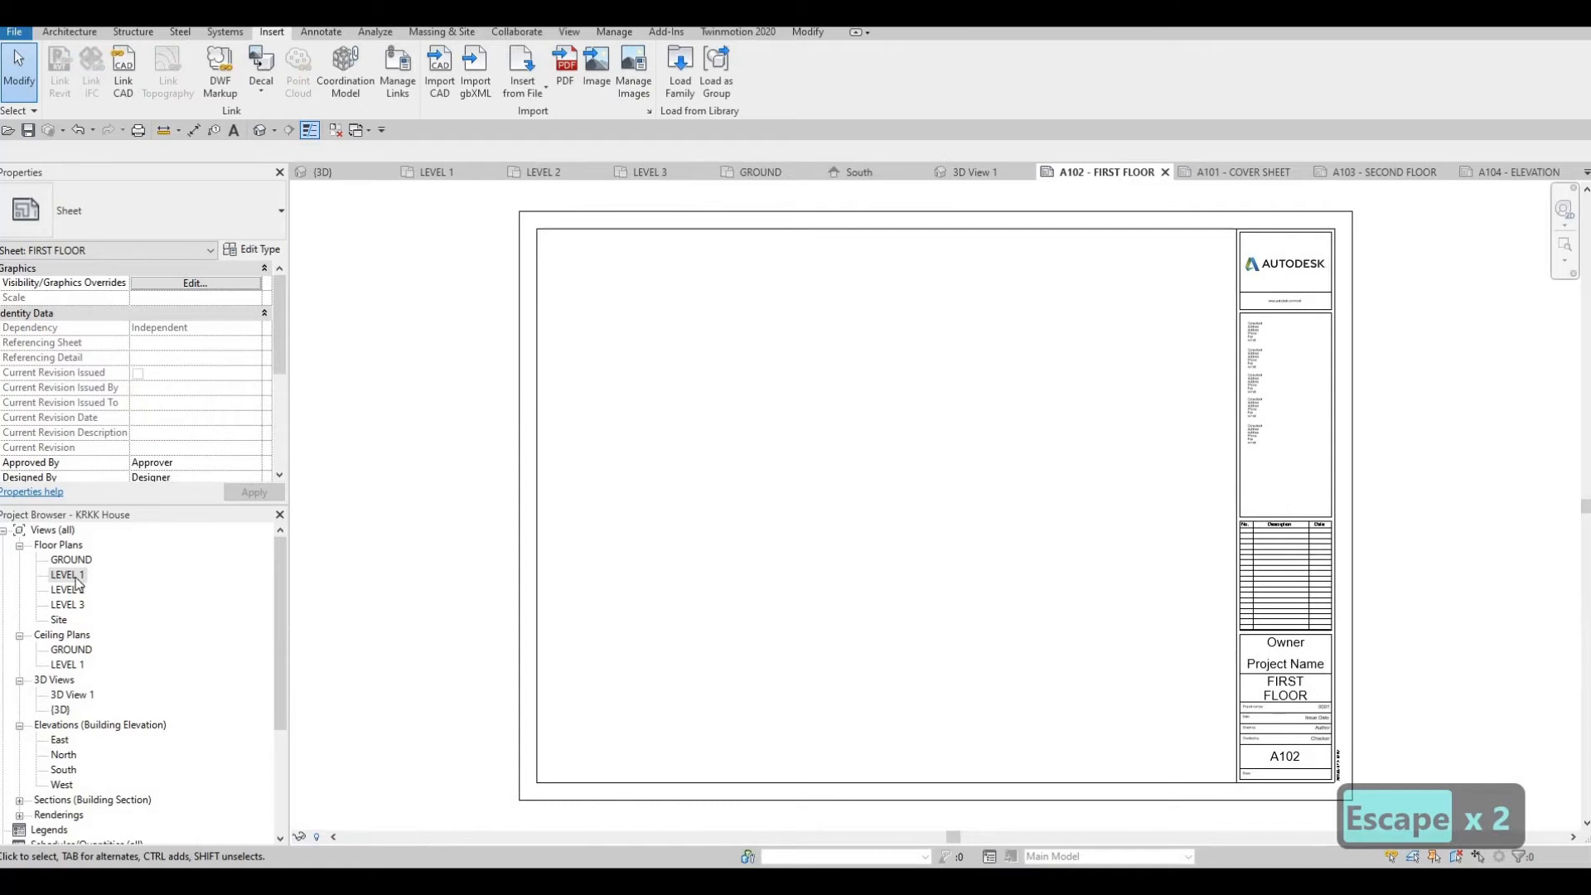
pyautogui.moveTo(67, 574); pyautogui.dragTo(795, 486)
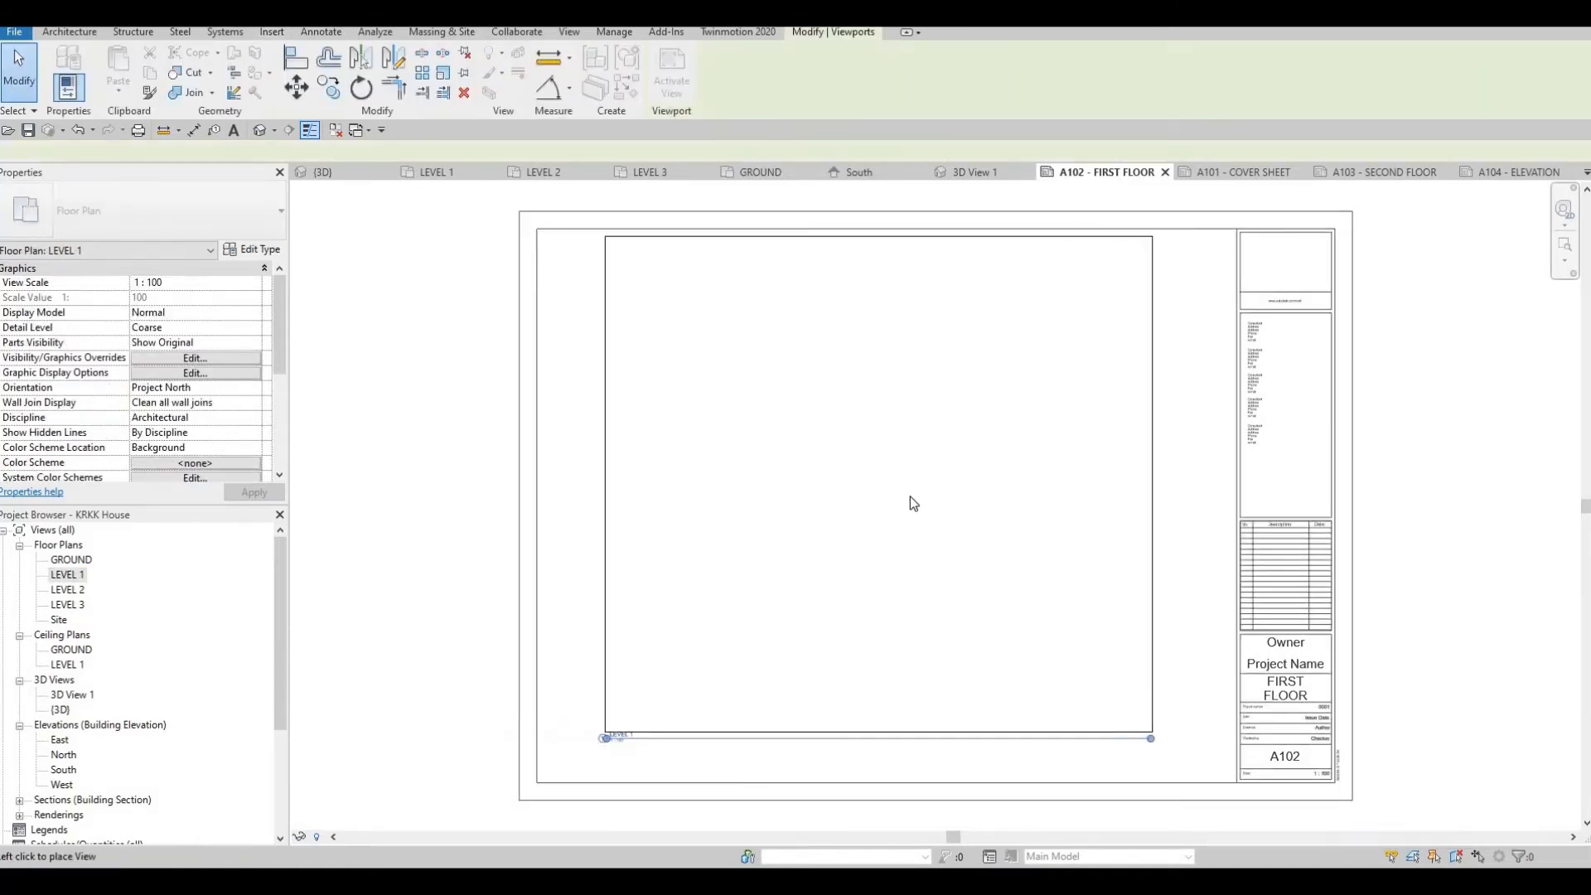
pyautogui.click(805, 590)
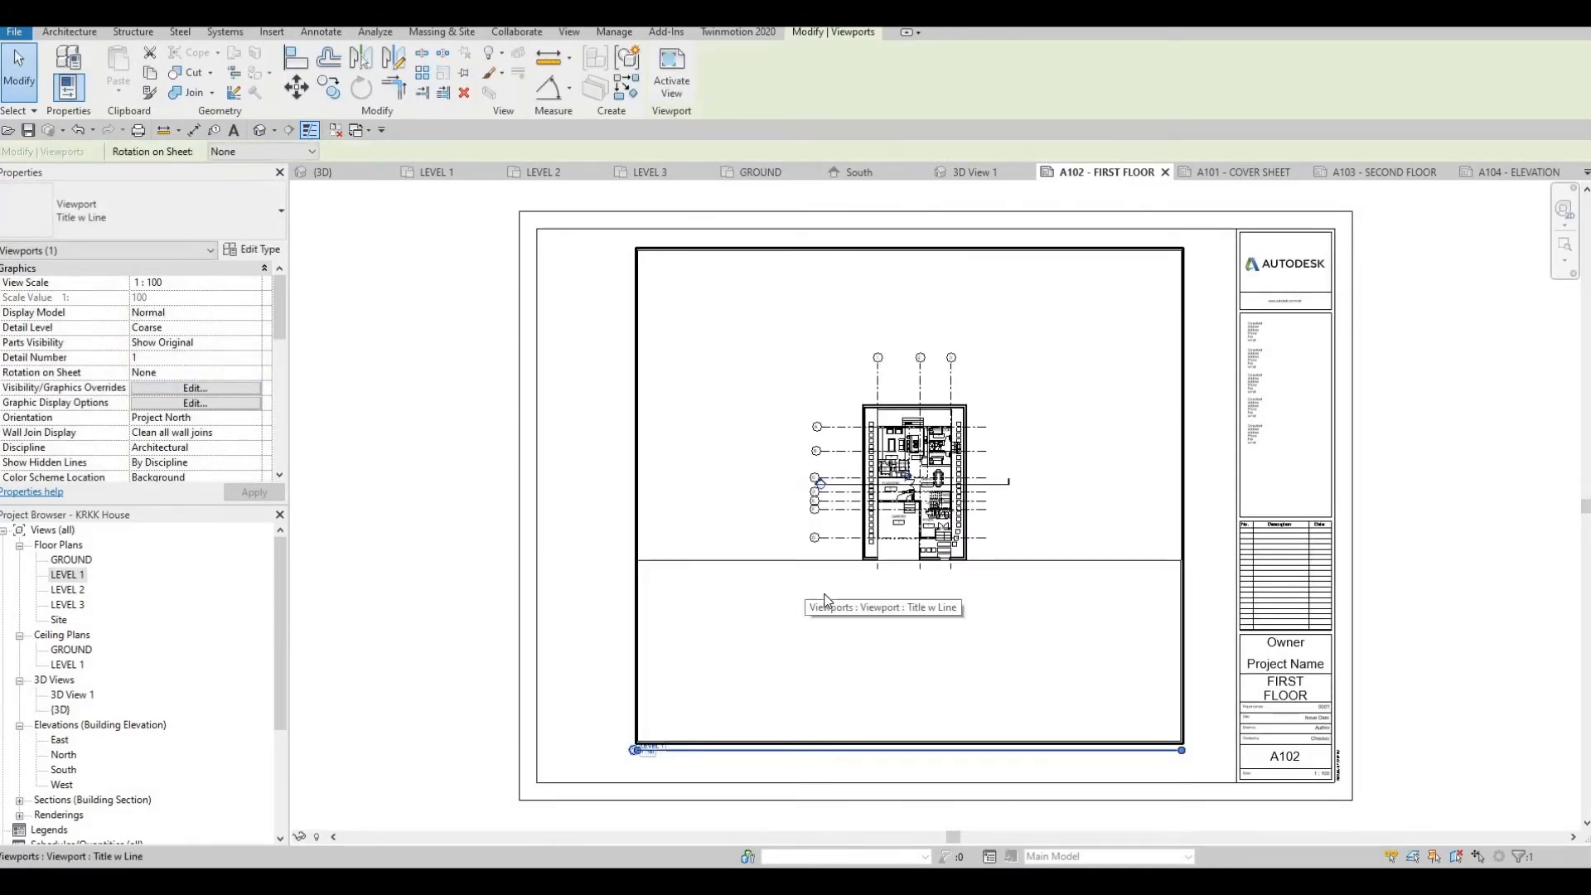
pyautogui.press('Escape')
pyautogui.press('Escape')
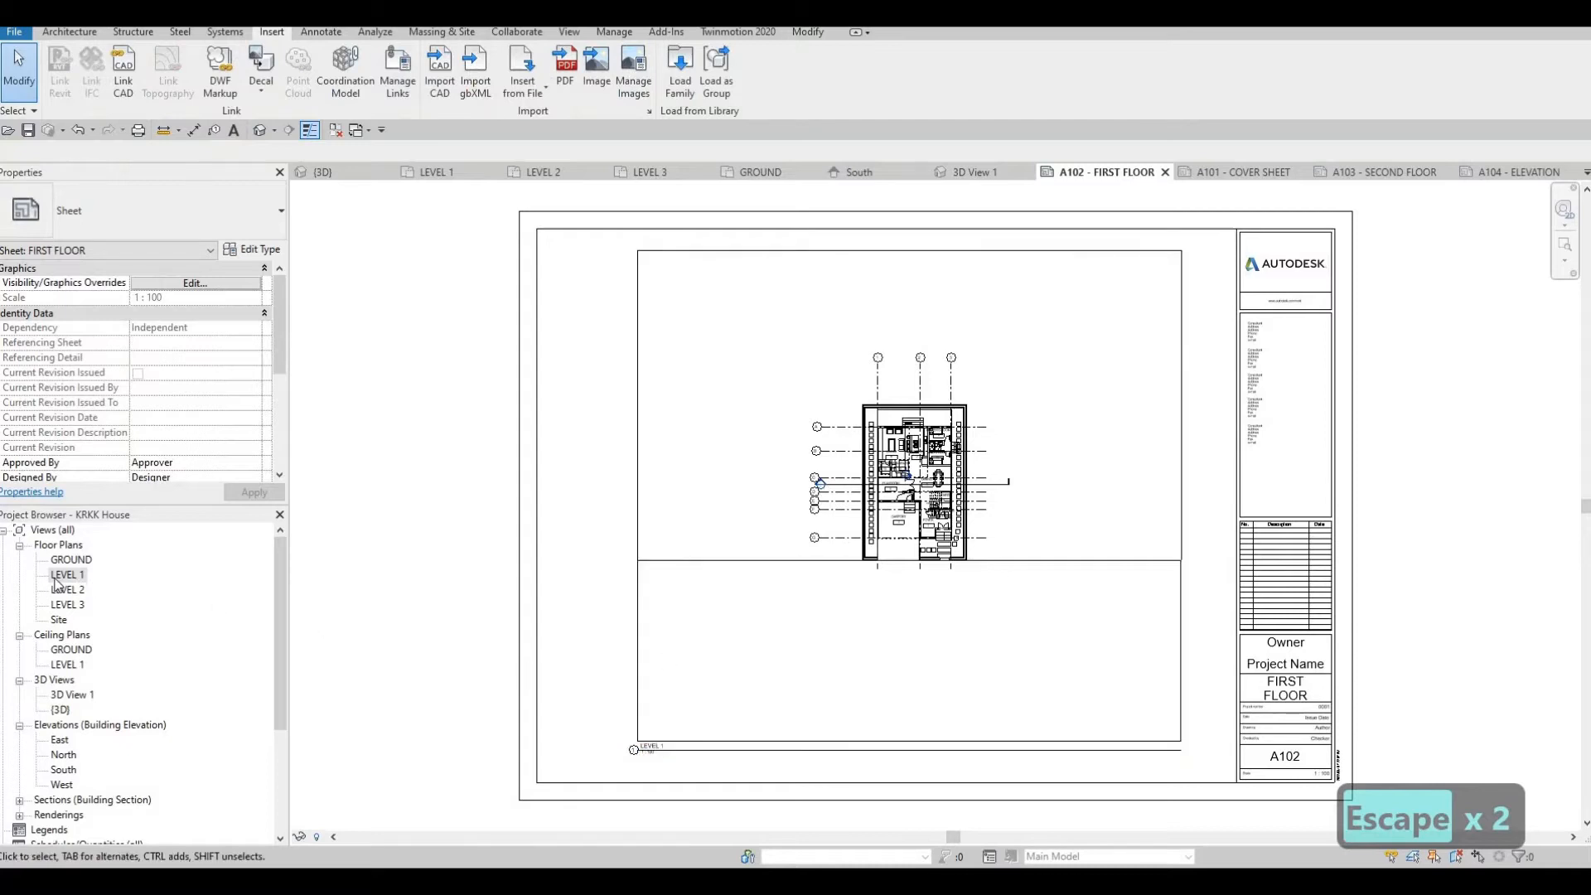
# Set the view scale of the LEVEL 1 floor plan to 1:50.
pyautogui.doubleClick(54, 576)
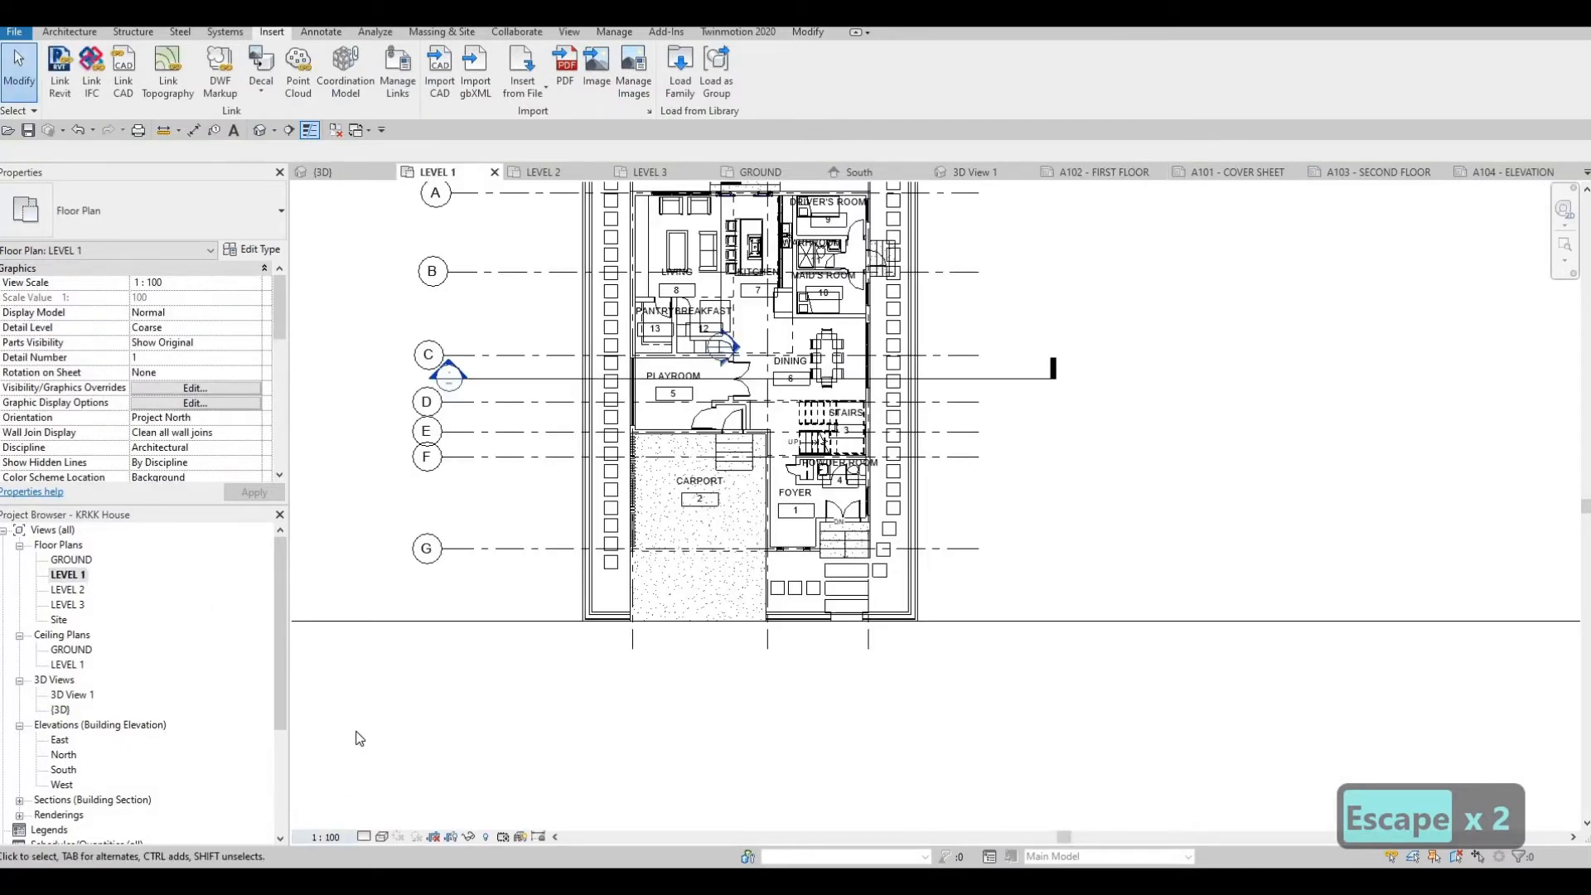
pyautogui.click(325, 837)
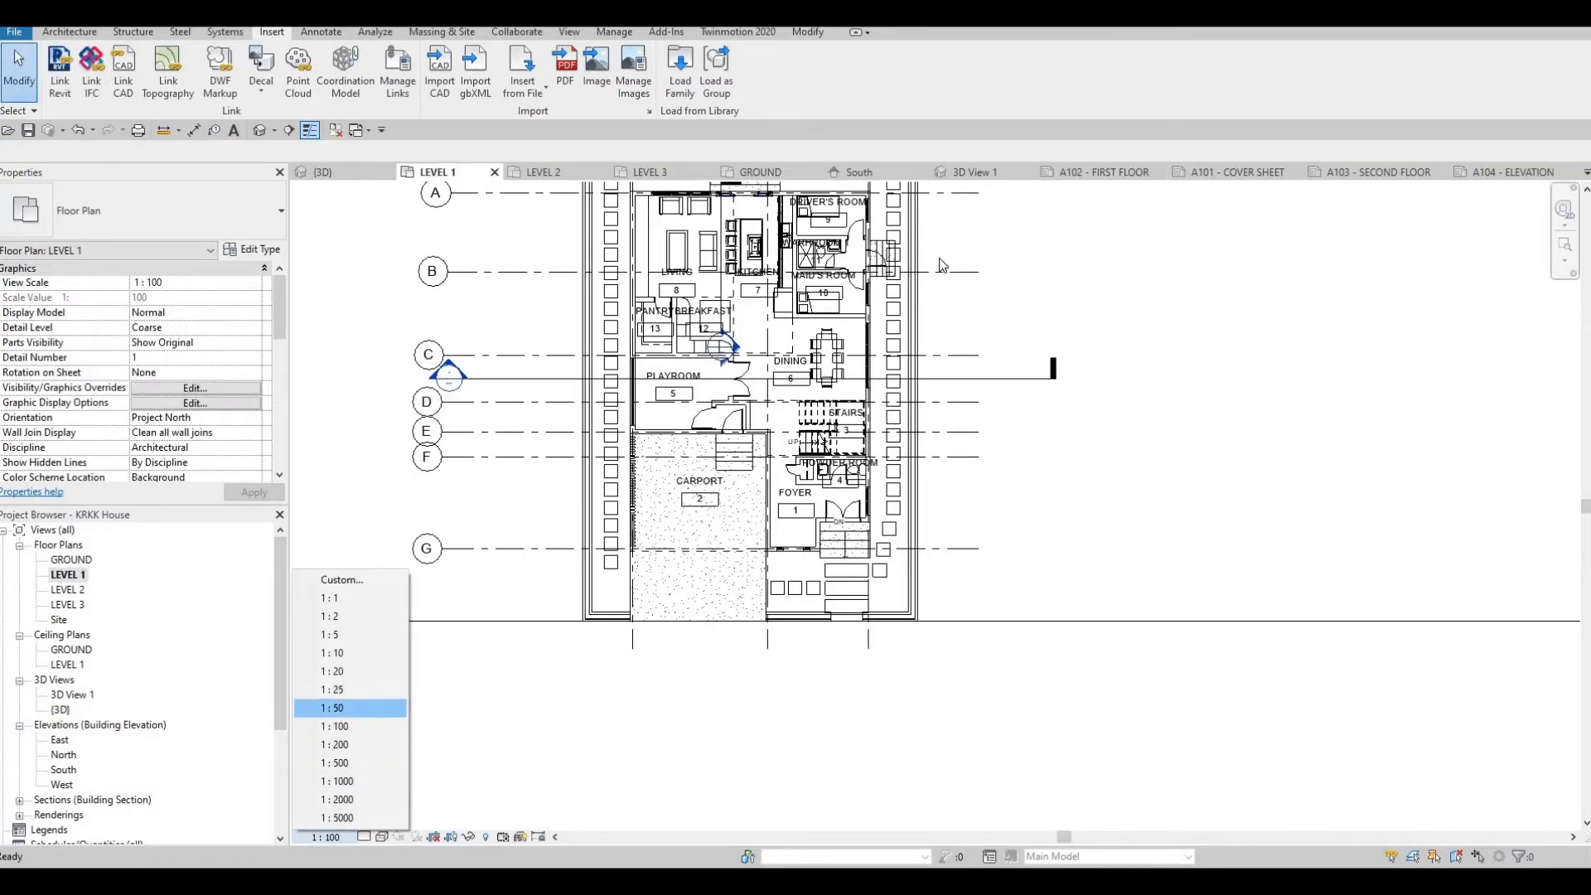
pyautogui.click(365, 708)
pyautogui.press('Escape')
pyautogui.press('Escape')
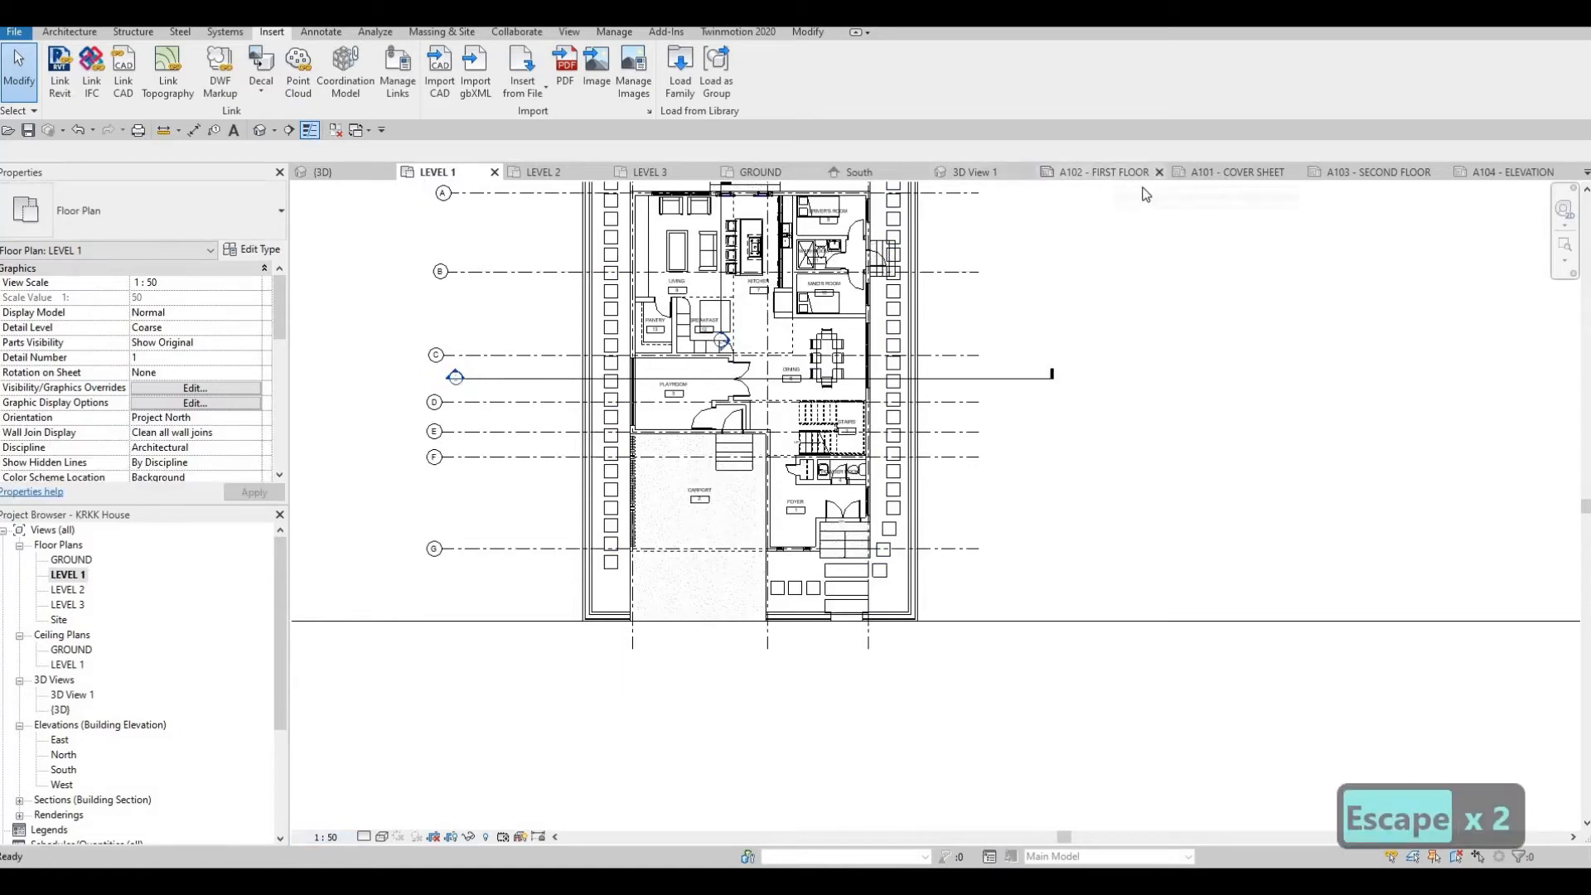
# Reposition the LEVEL 1 viewport on sheet A102 so the house plan sits inside the title block frame.
pyautogui.click(1122, 171)
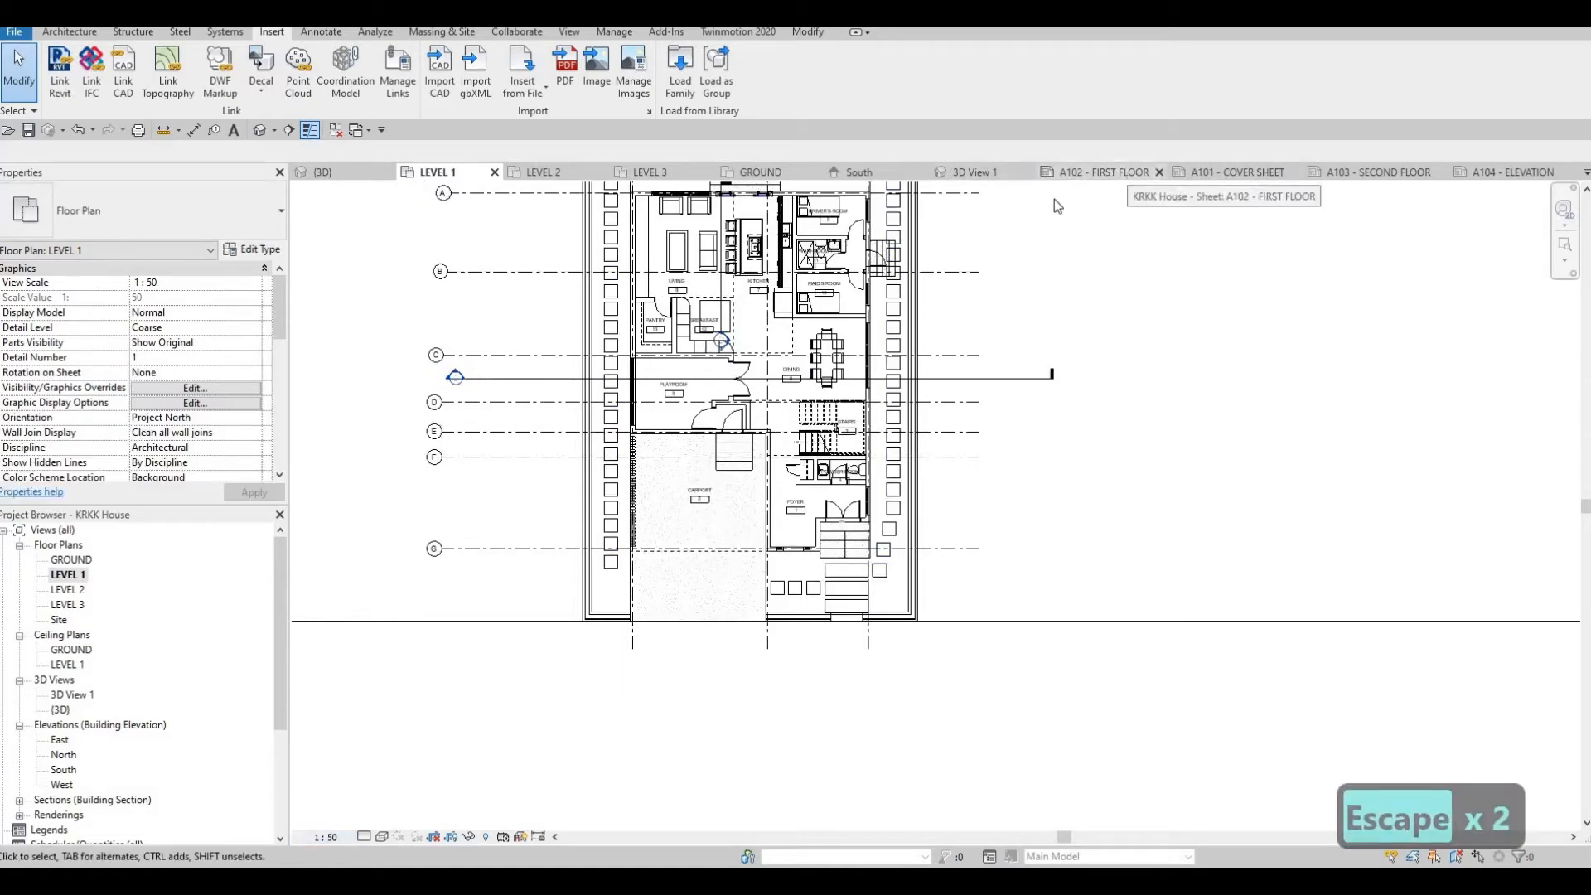
pyautogui.scroll(-2, 926, 382)
pyautogui.moveTo(973, 436); pyautogui.dragTo(817, 586)
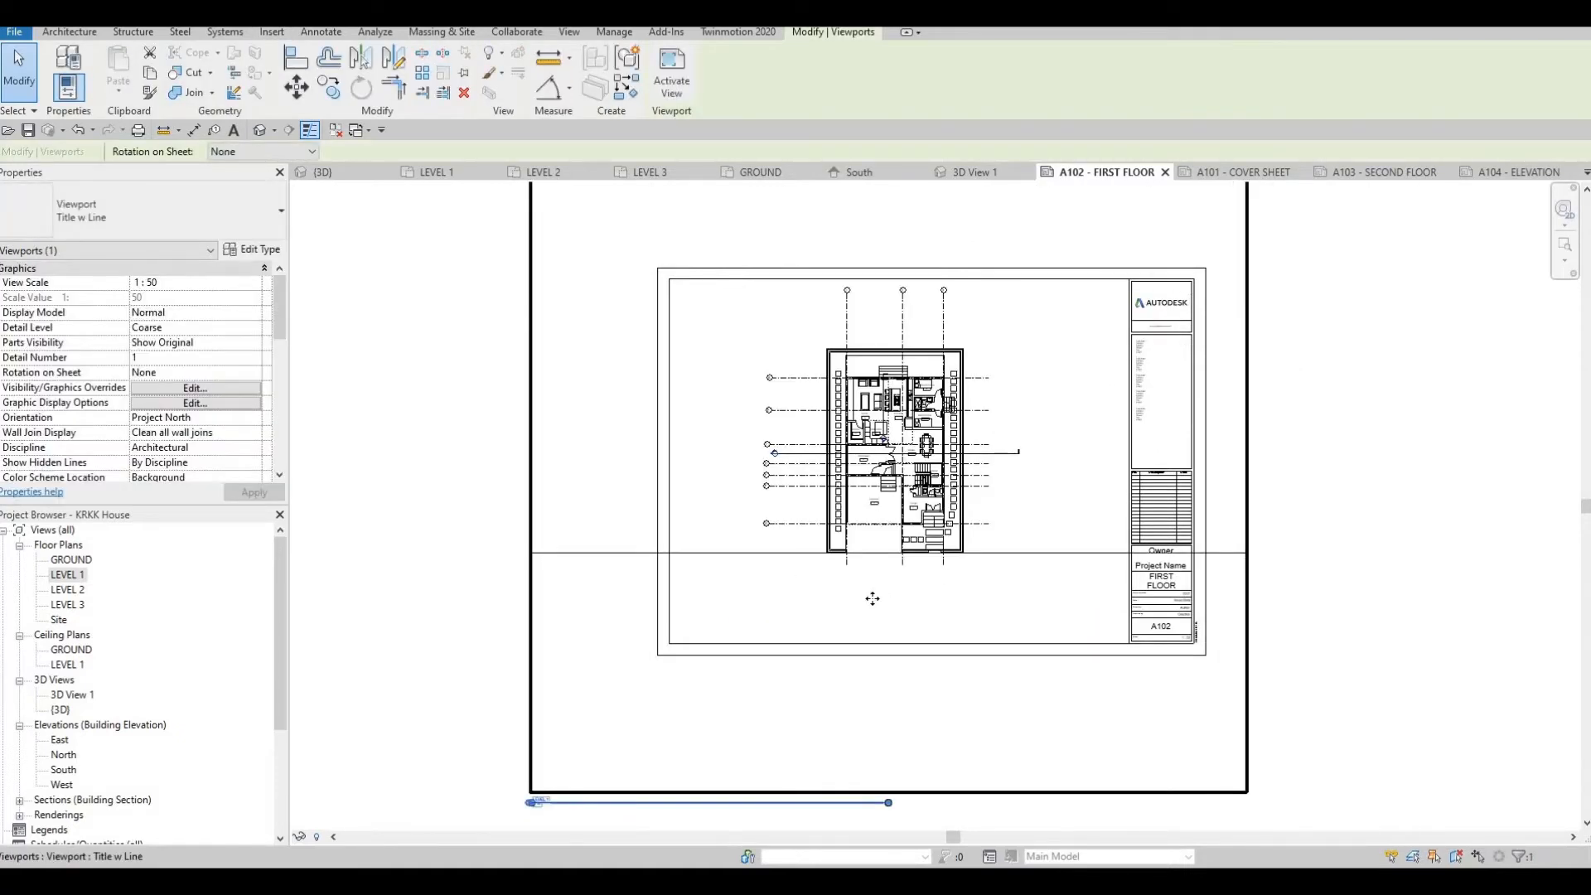
pyautogui.scroll(-2, 903, 464)
pyautogui.press('Escape')
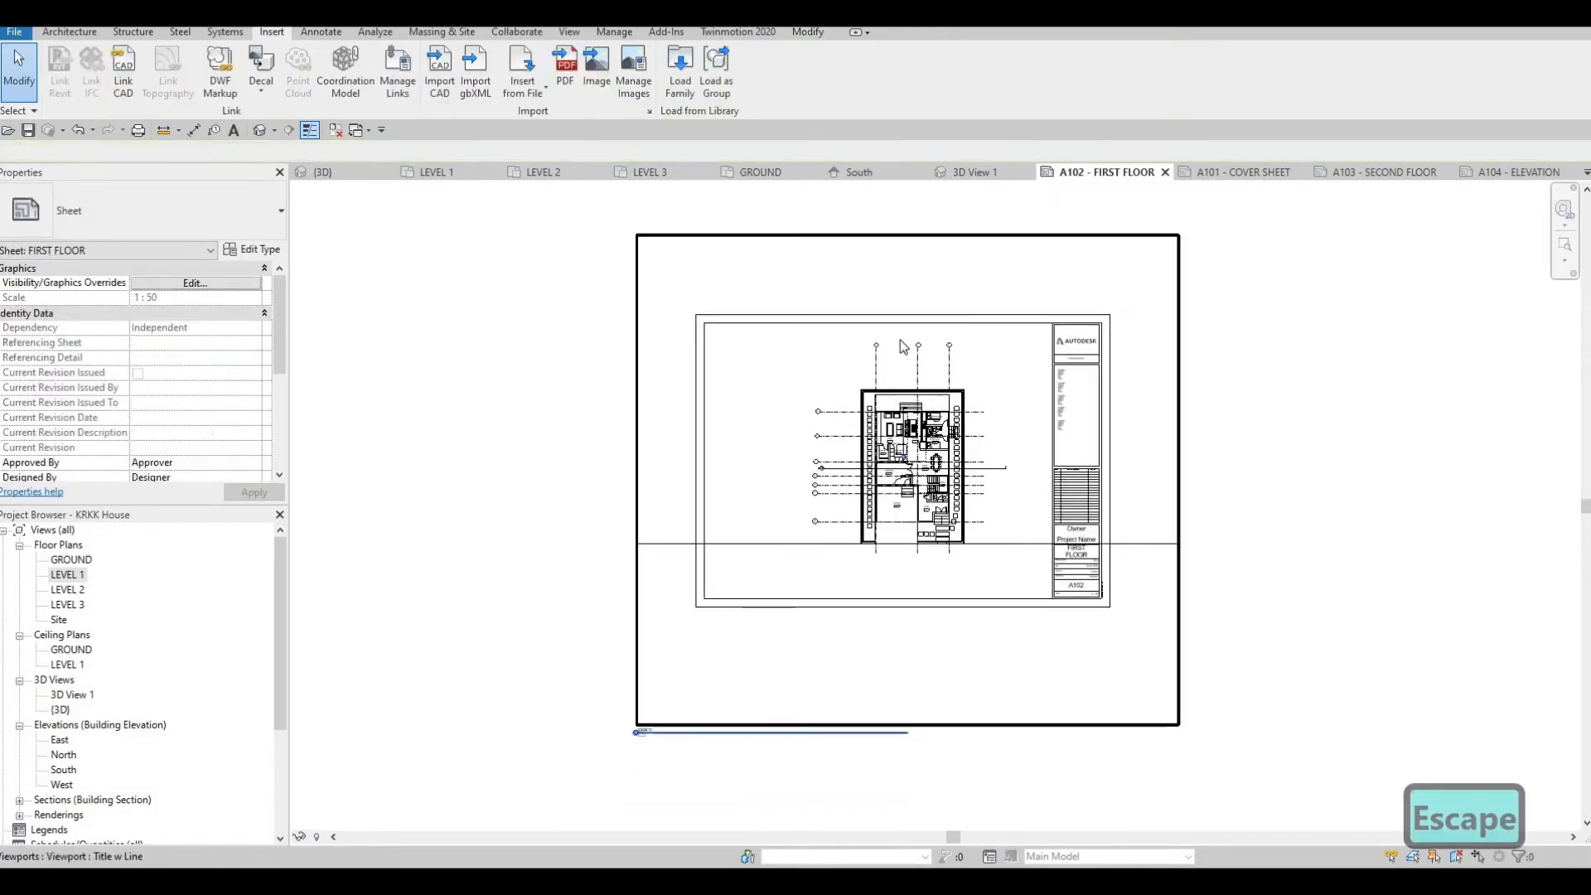
# Enable Crop View, Crop Region Visible and Annotation Crop for the LEVEL 1 floor plan.
pyautogui.click(431, 171)
pyautogui.scroll(-4, 648, 391)
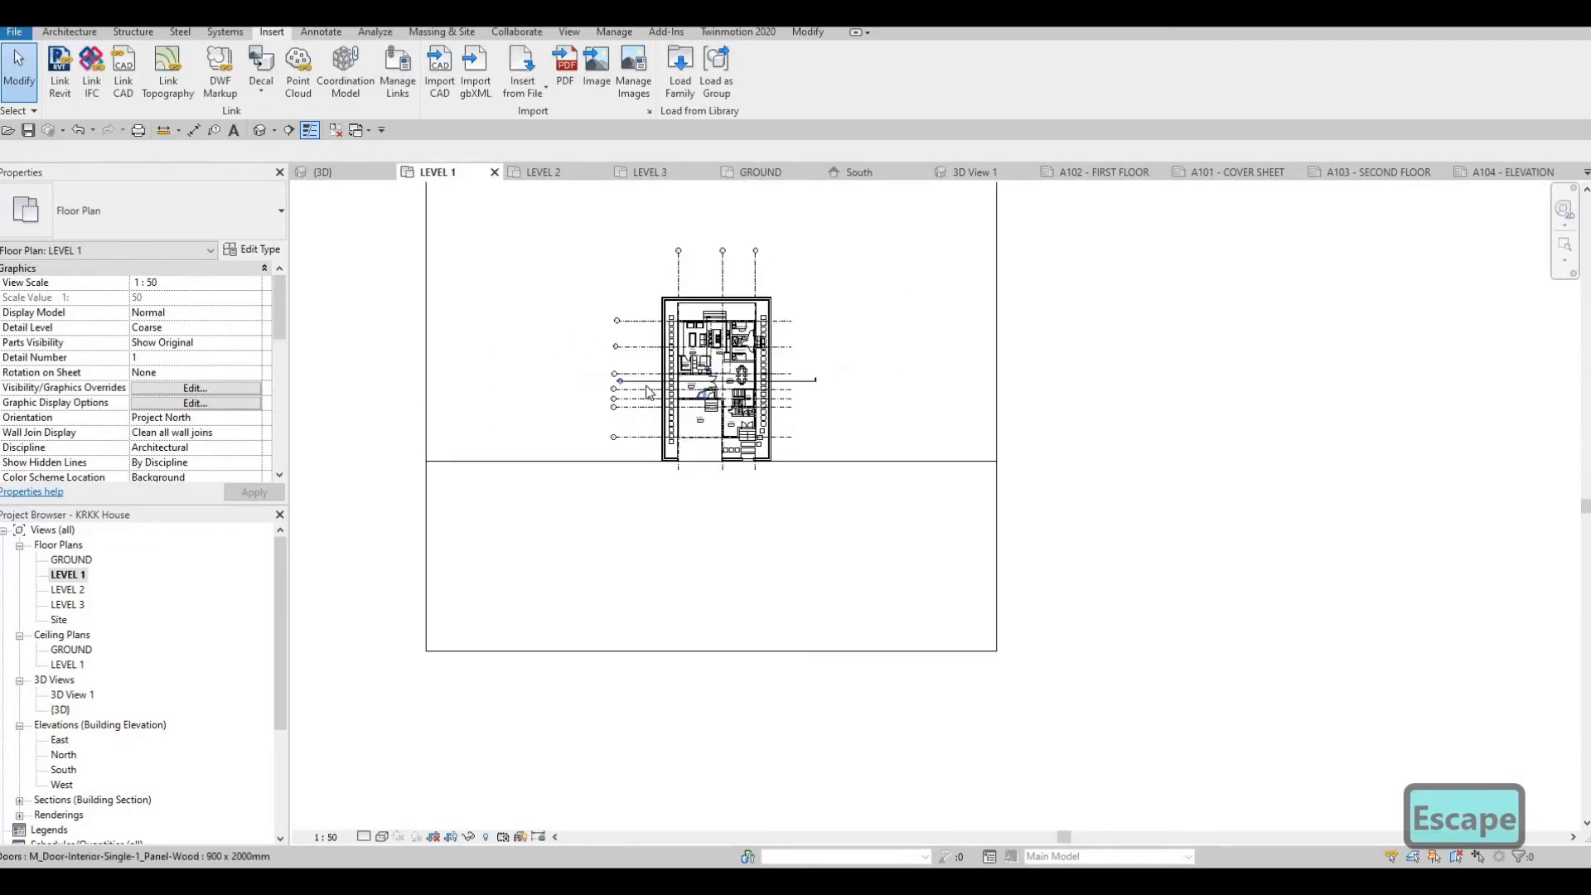
pyautogui.moveTo(646, 386); pyautogui.dragTo(786, 409, button='middle')
pyautogui.scroll(-2, 786, 410)
pyautogui.press('Escape')
pyautogui.click(642, 370)
pyautogui.press('Escape')
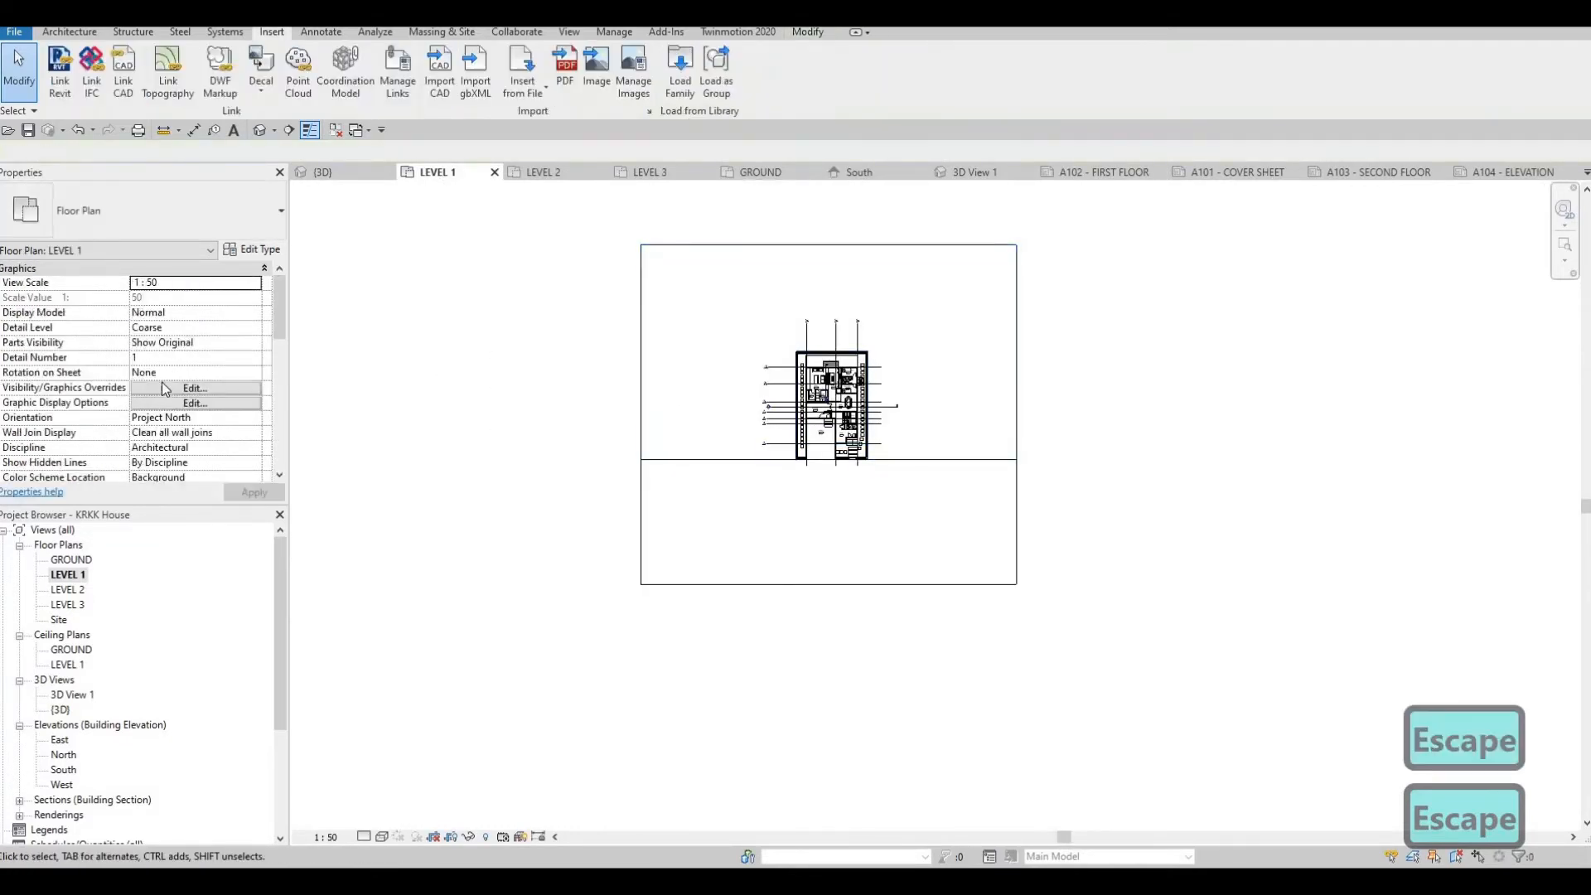
pyautogui.scroll(-5, 161, 382)
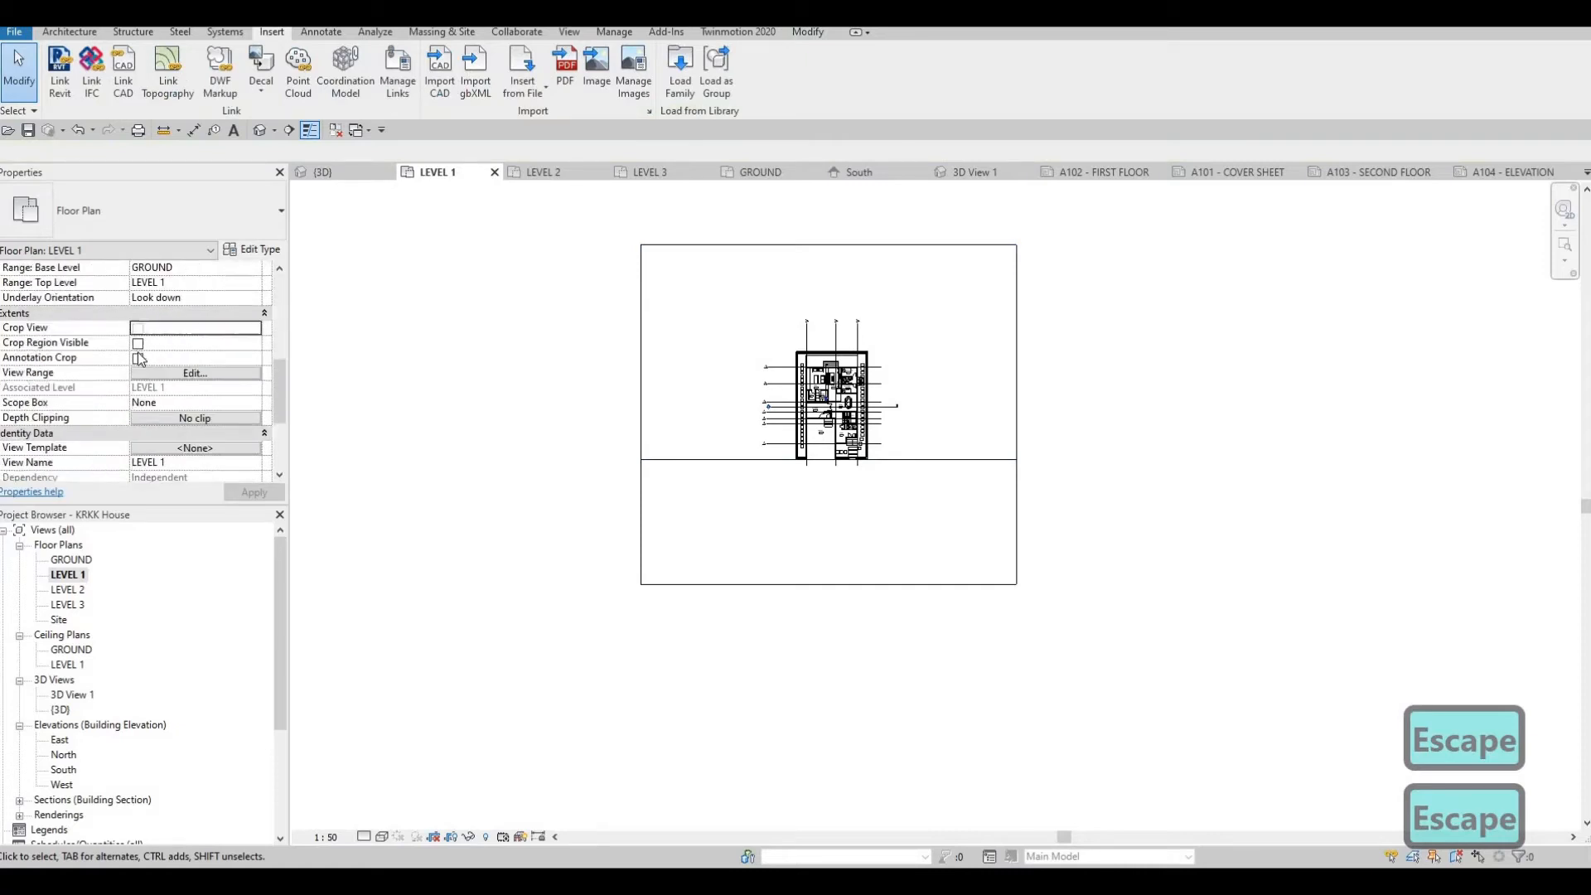
pyautogui.click(138, 358)
pyautogui.click(138, 344)
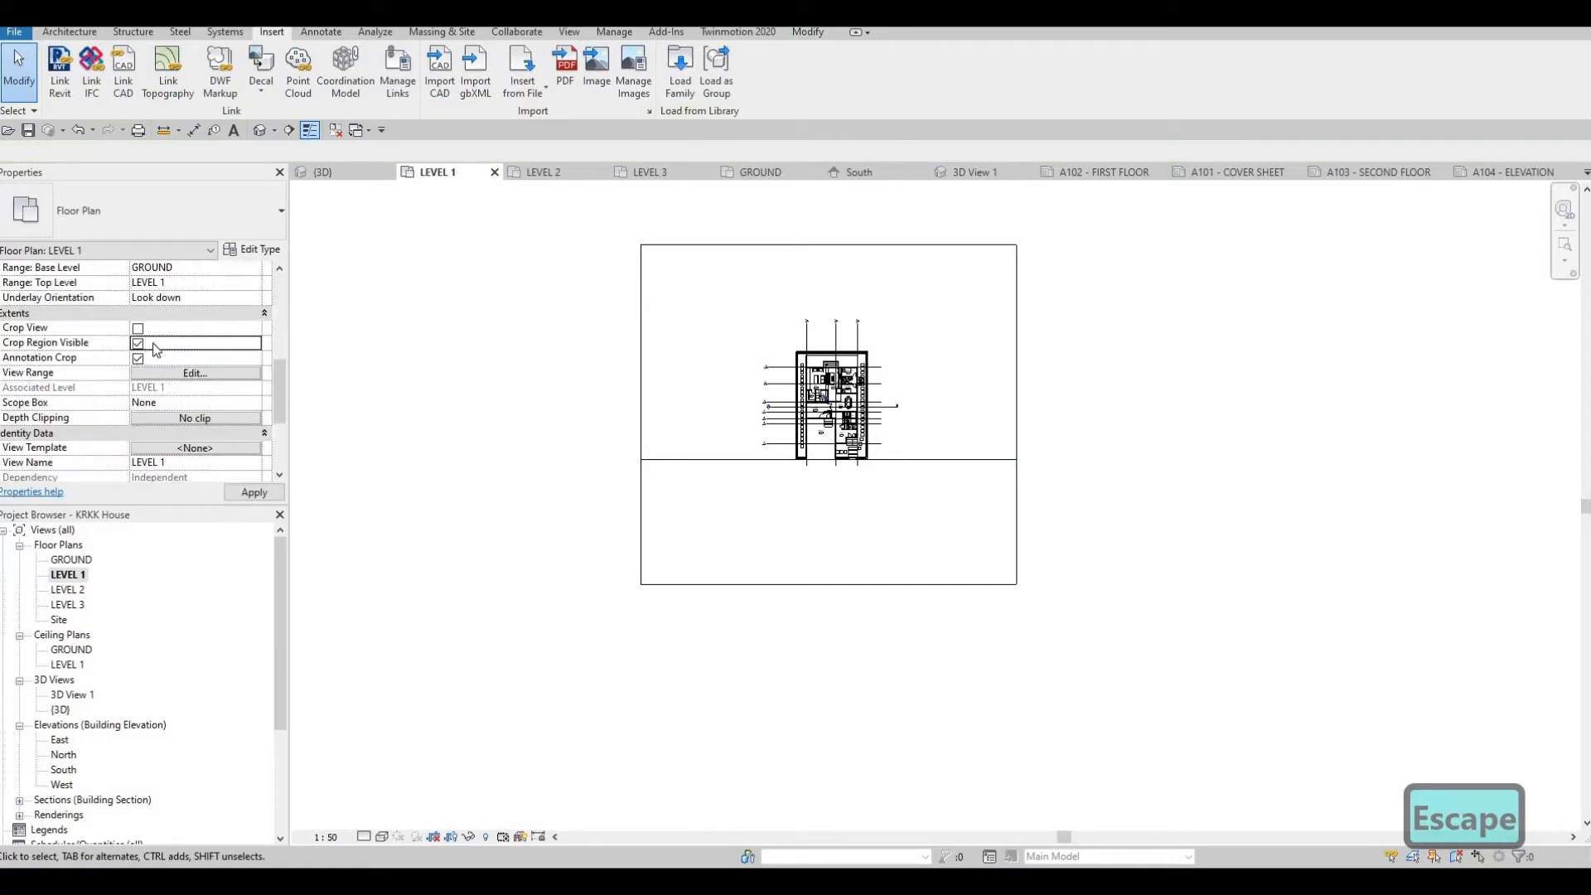
pyautogui.click(138, 329)
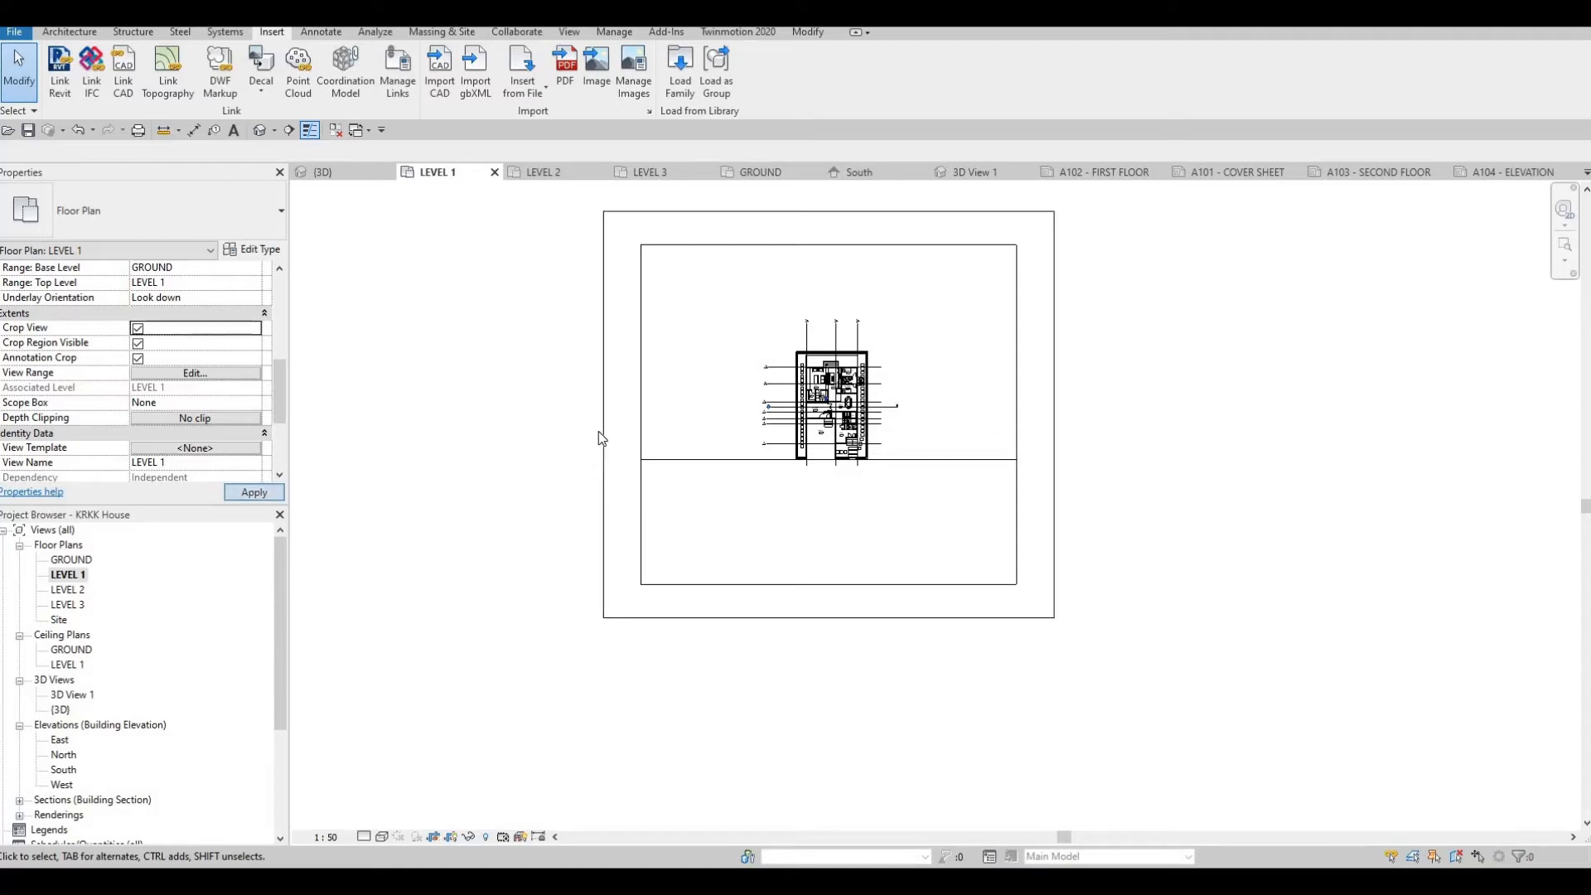
# Tighten the LEVEL 1 crop region around the house and its grid lines, and turn off Crop Region Visible.
pyautogui.click(604, 423)
pyautogui.moveTo(748, 412); pyautogui.dragTo(750, 413)
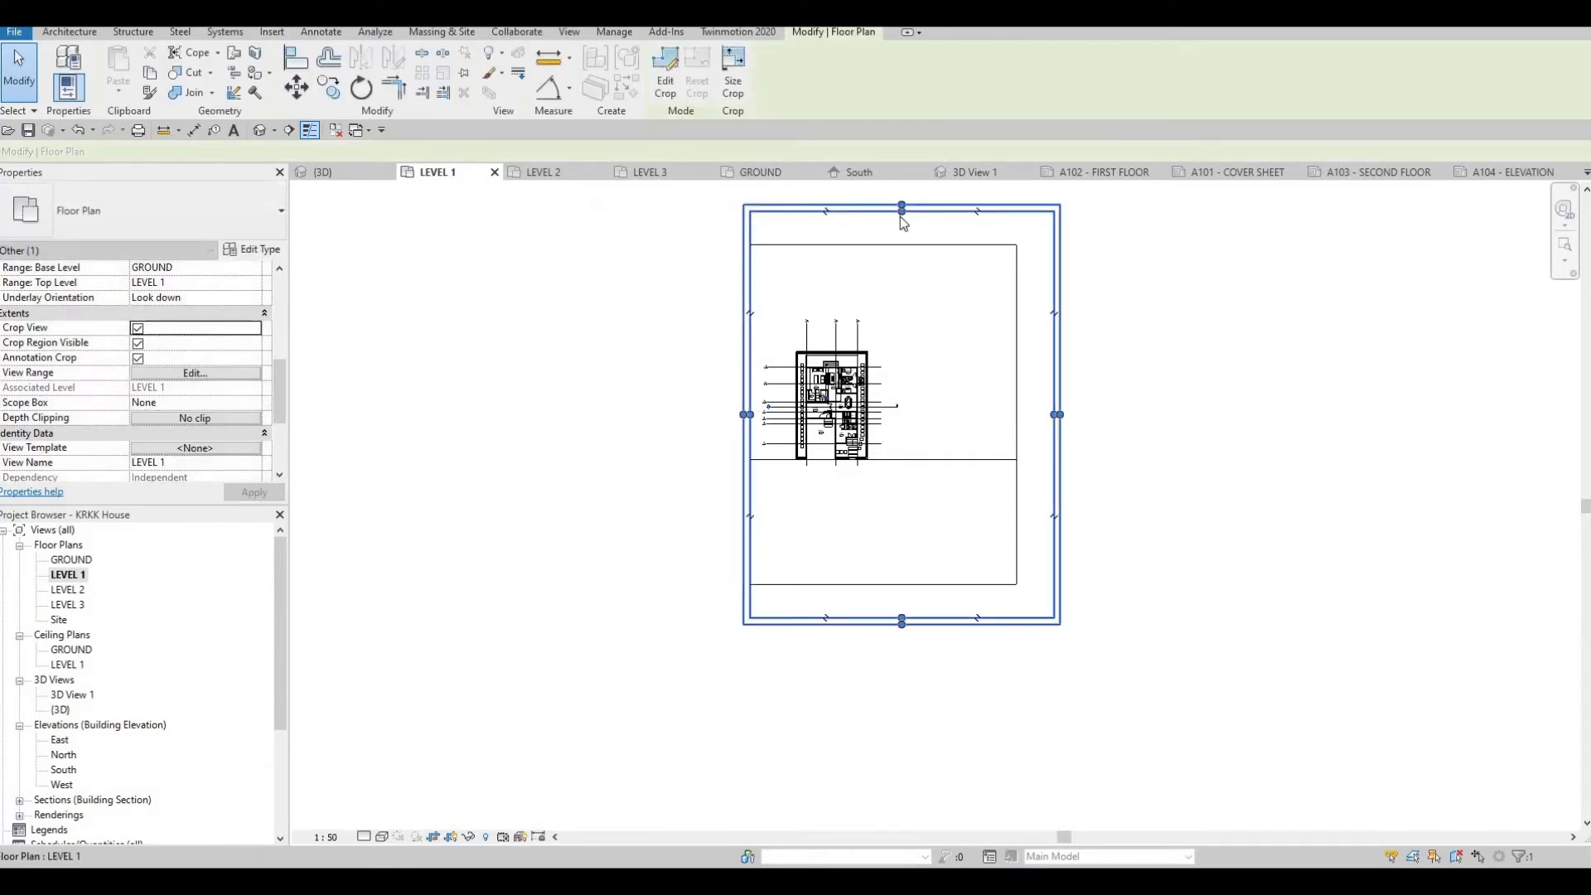
pyautogui.moveTo(901, 212); pyautogui.dragTo(884, 318)
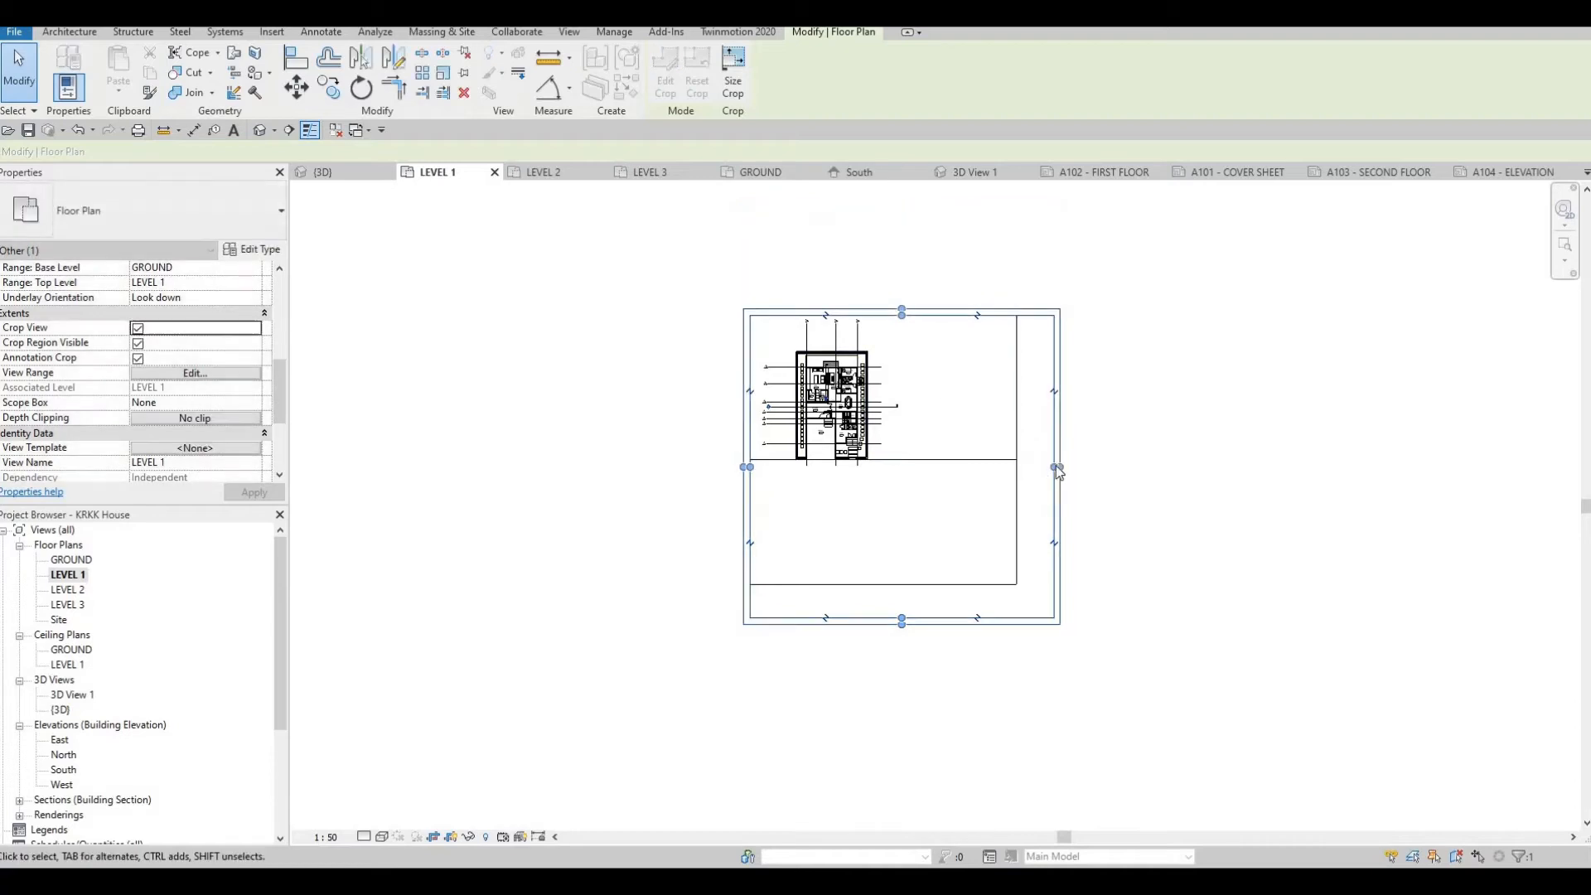
pyautogui.moveTo(1055, 468); pyautogui.dragTo(710, 476)
pyautogui.scroll(3, 870, 426)
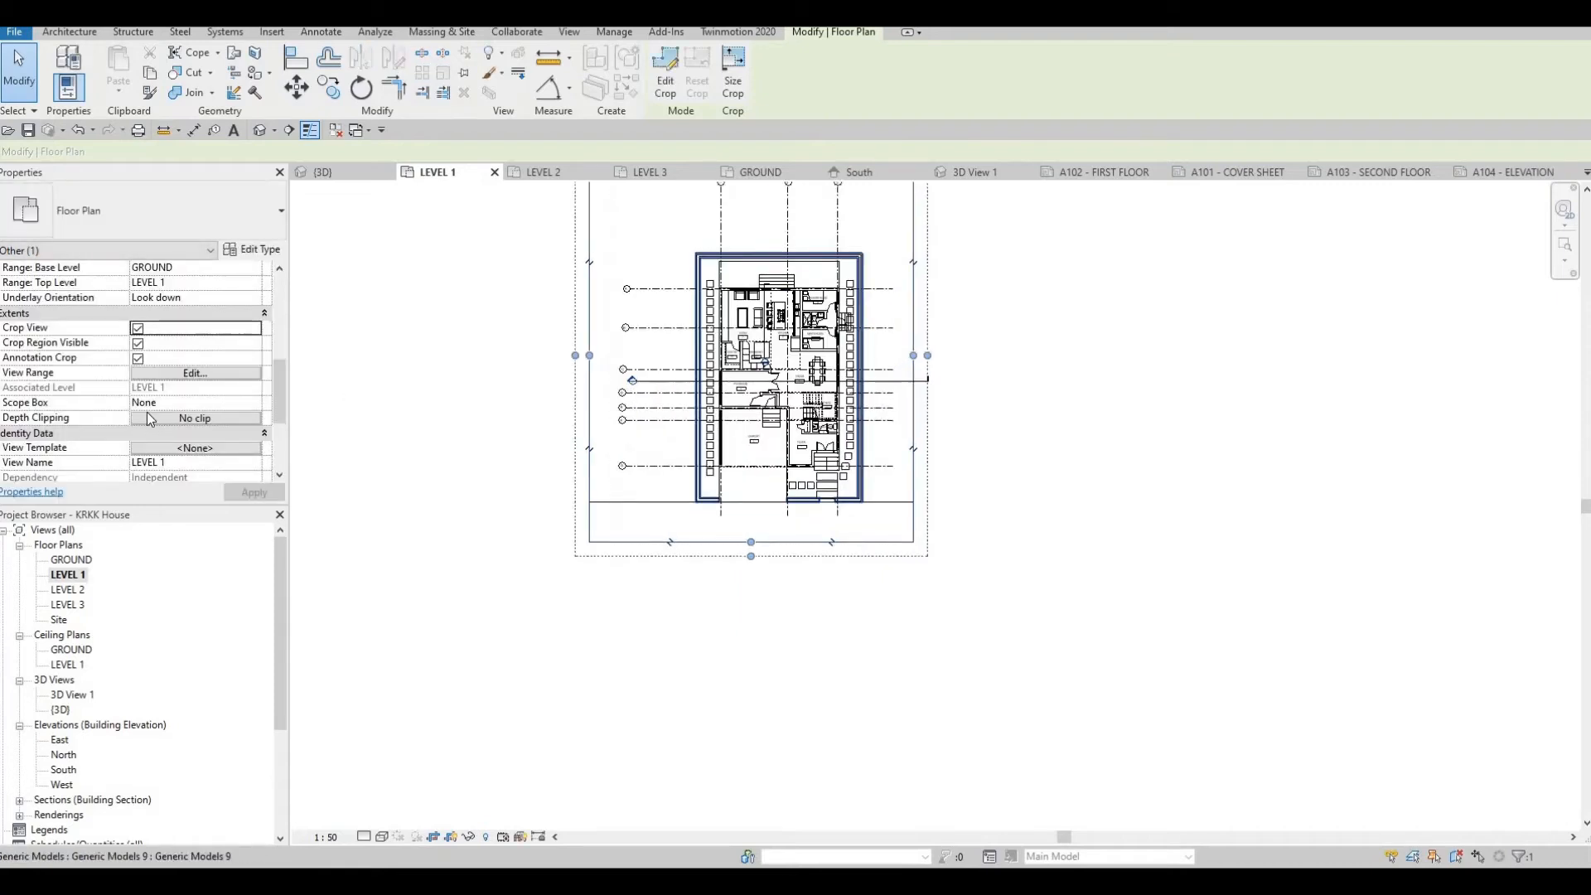
pyautogui.click(138, 343)
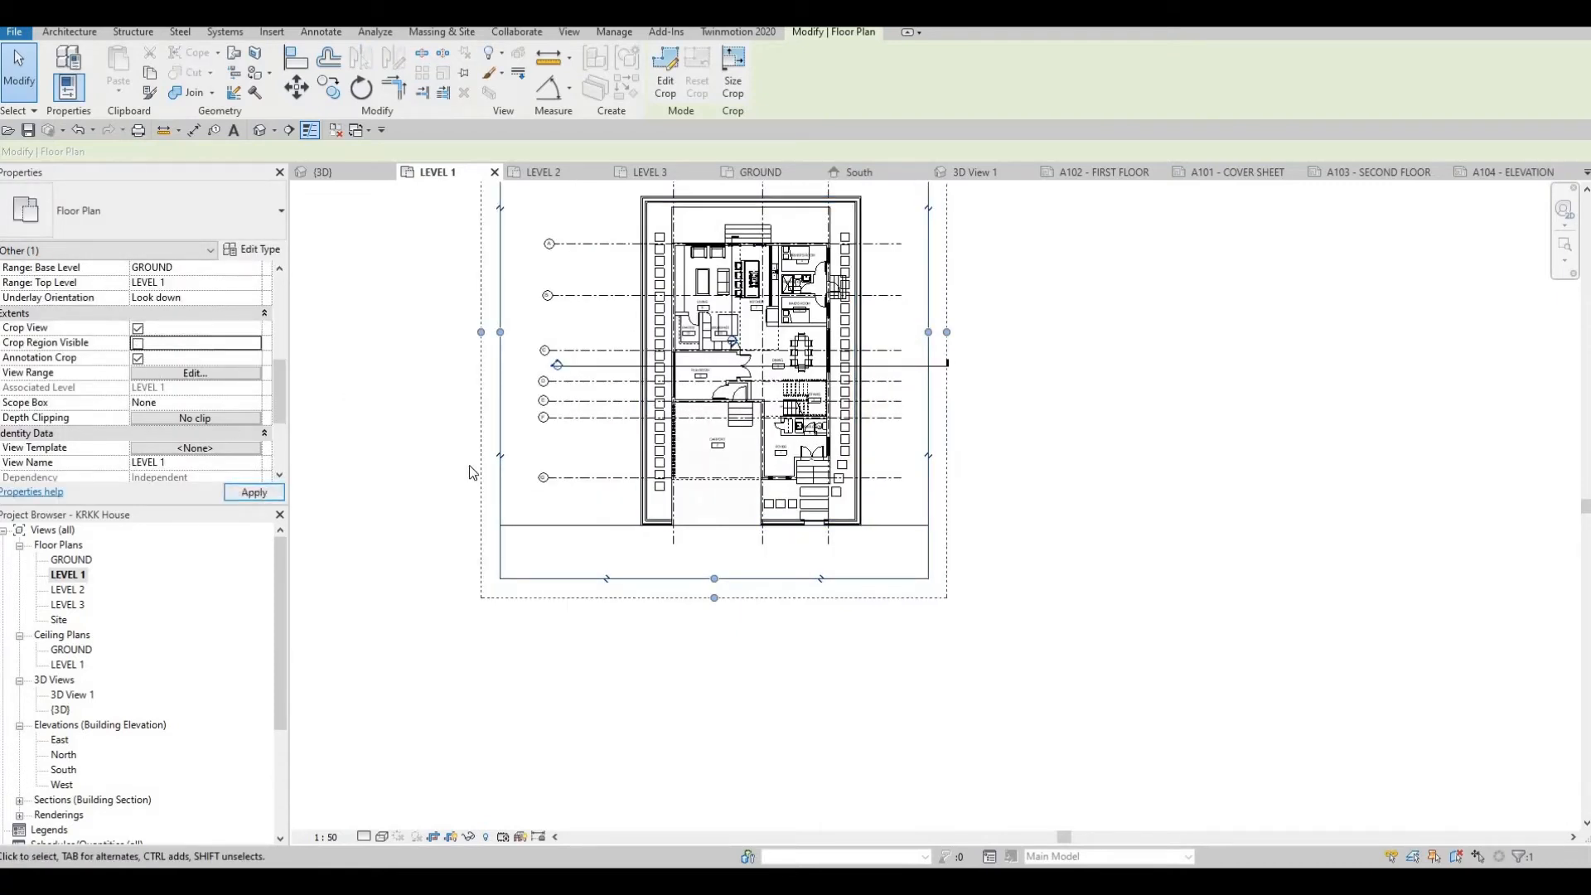
# Centre the cropped LEVEL 1 viewport in the drawing area of sheet A102 - FIRST FLOOR.
pyautogui.click(1114, 170)
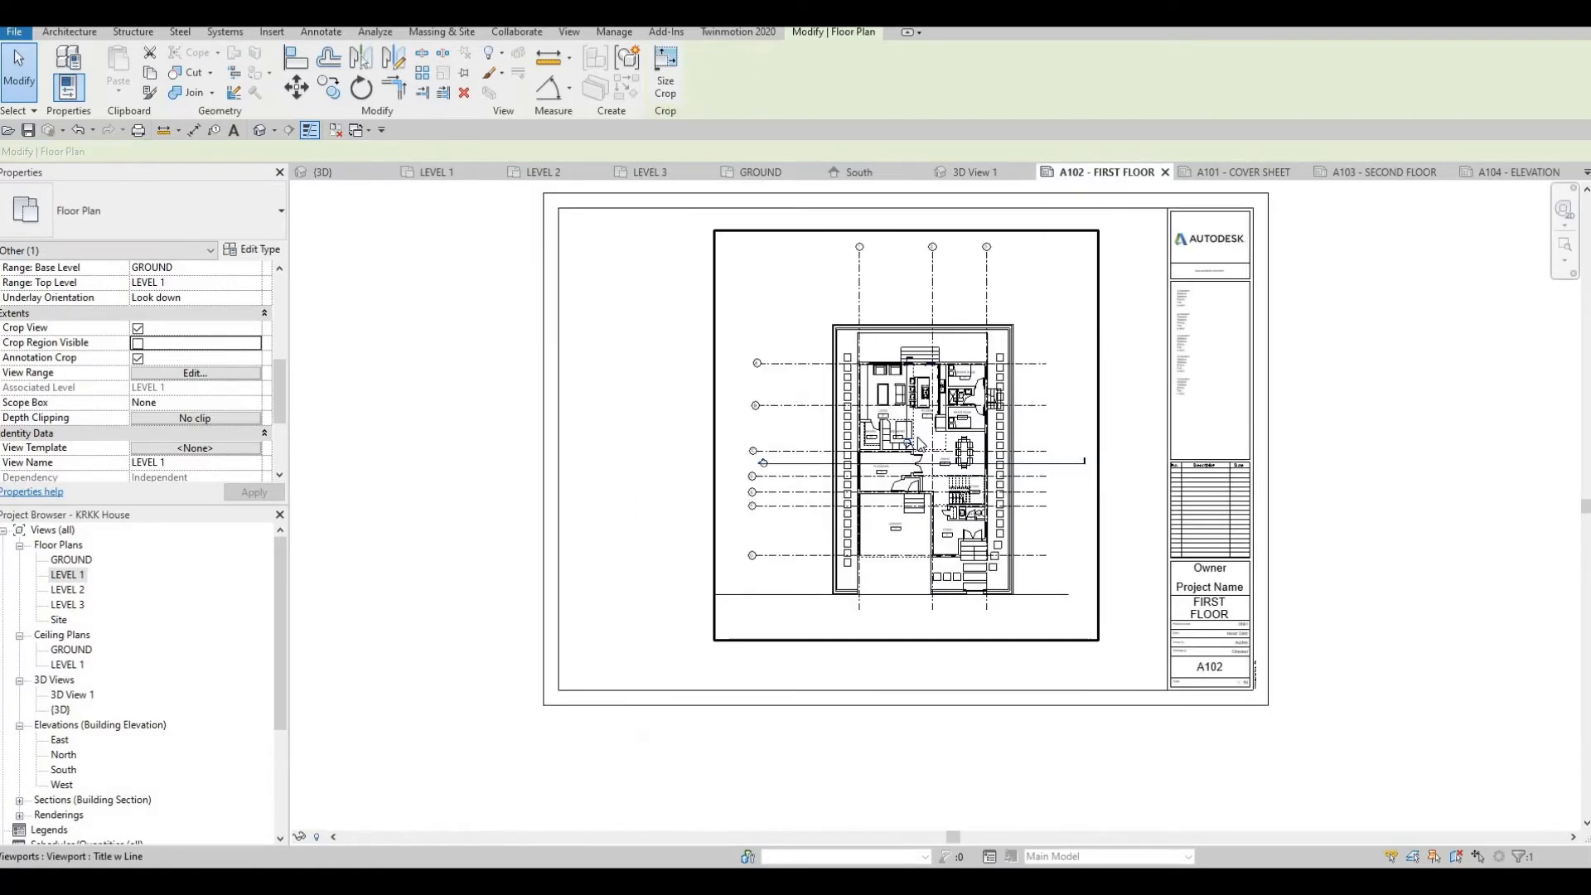
pyautogui.scroll(2, 920, 445)
pyautogui.scroll(-2, 920, 445)
pyautogui.moveTo(897, 480); pyautogui.dragTo(859, 471)
pyautogui.scroll(-3, 859, 471)
pyautogui.press('Escape')
pyautogui.press('Escape')
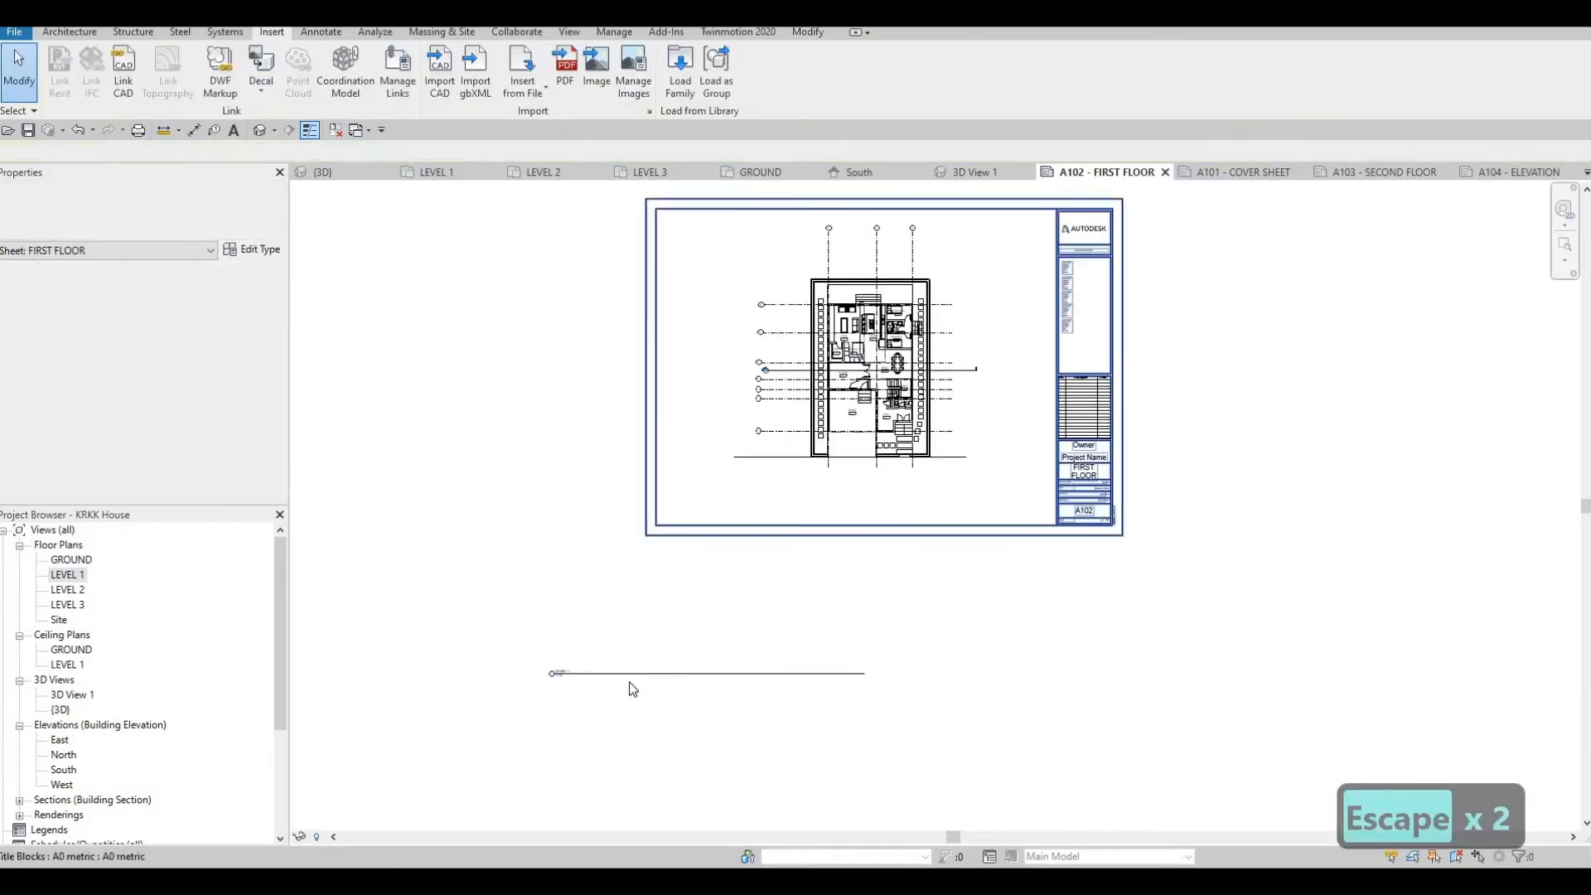
# Move the LEVEL 1 viewport title from outside the sheet to just below the plan, inside the sheet border.
pyautogui.press('Escape')
pyautogui.click(636, 673)
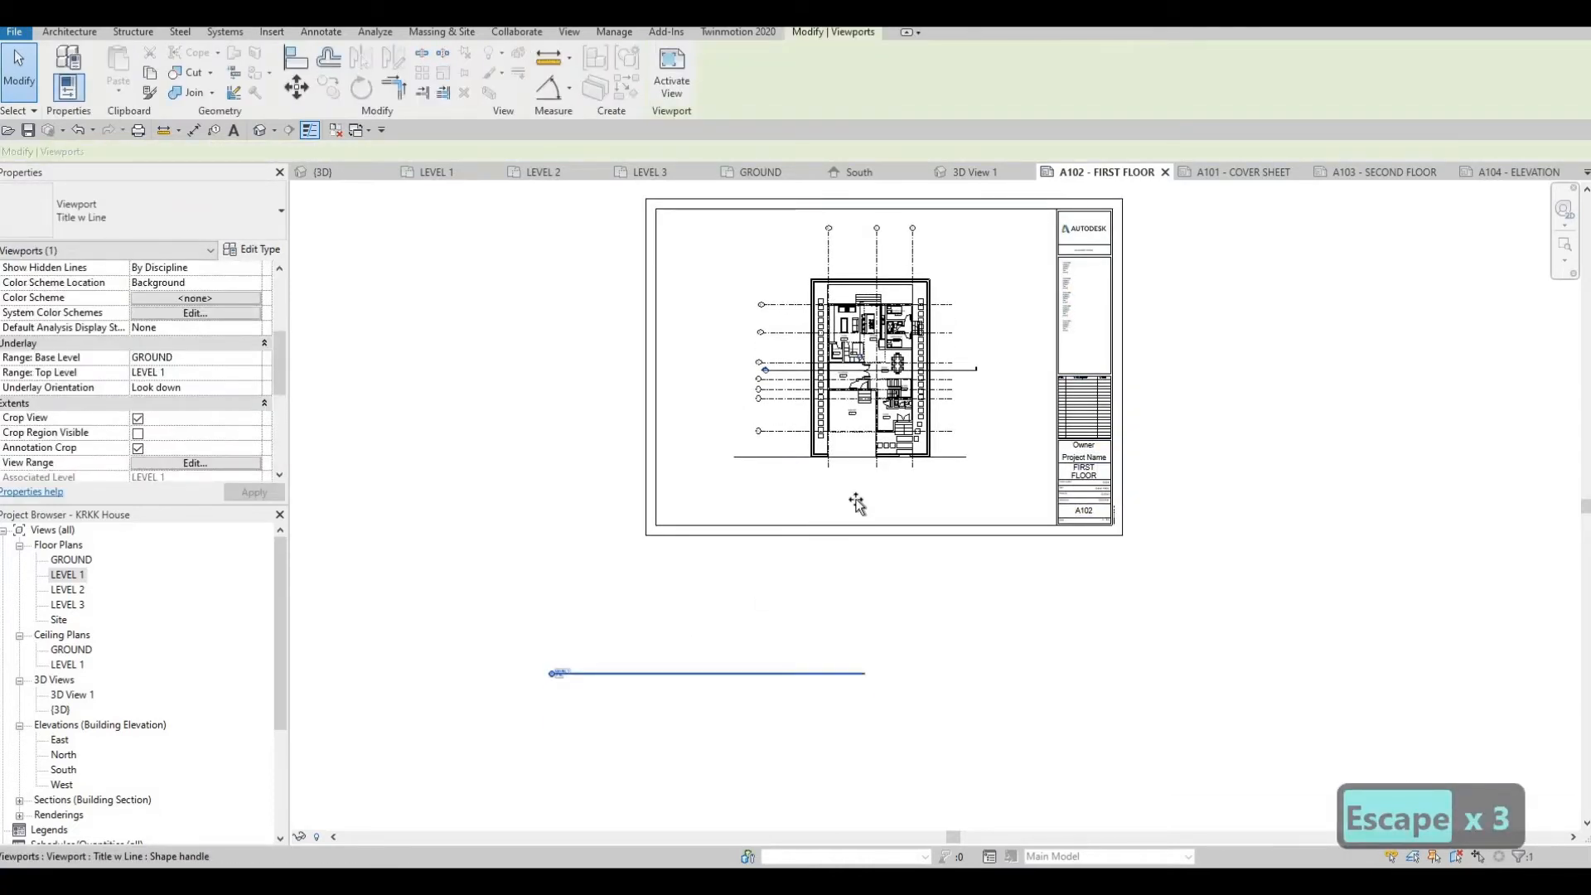
pyautogui.moveTo(855, 503); pyautogui.dragTo(1068, 522)
pyautogui.scroll(2, 1068, 522)
pyautogui.press('Escape')
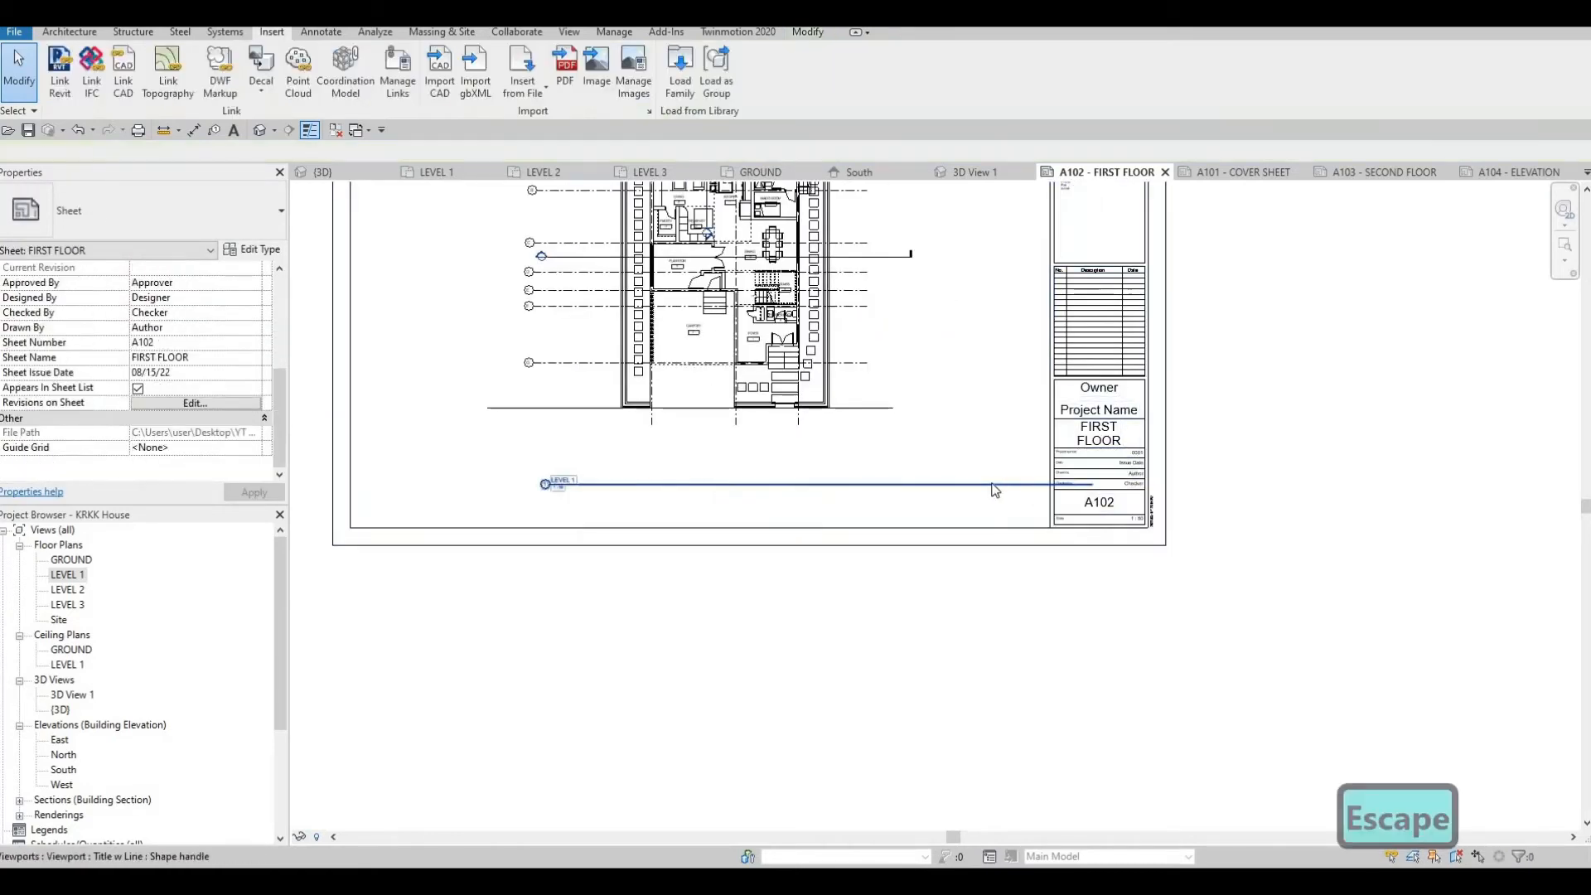
pyautogui.press('Escape')
pyautogui.press('Escape')
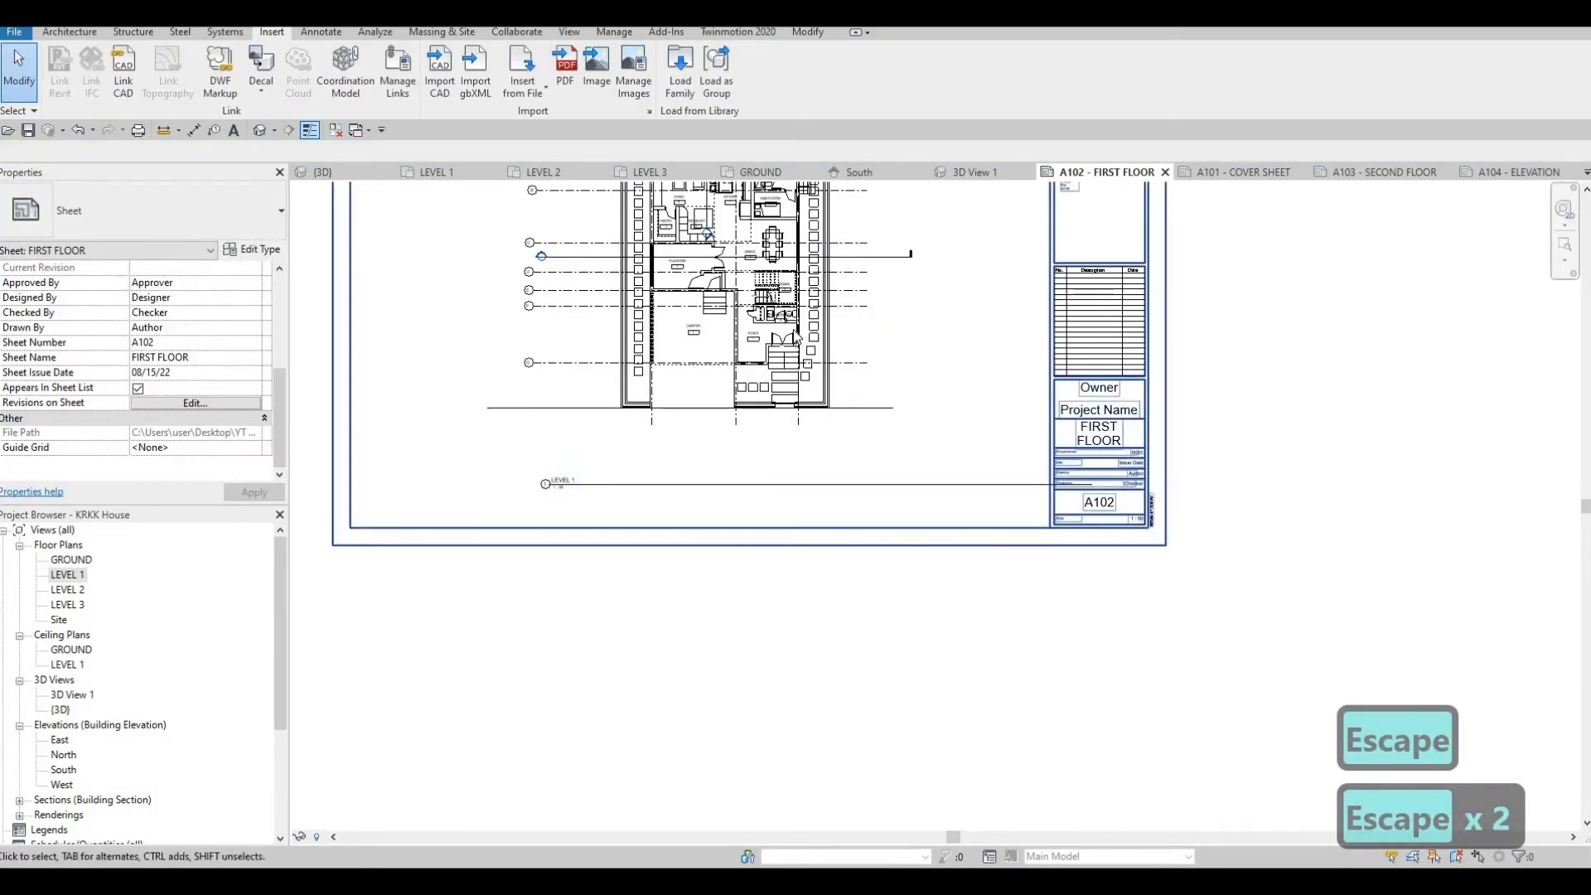
# Shorten the LEVEL 1 viewport title line so it ends near the viewport's edge, clear of the title block.
pyautogui.click(1088, 488)
pyautogui.moveTo(1090, 494); pyautogui.dragTo(903, 494)
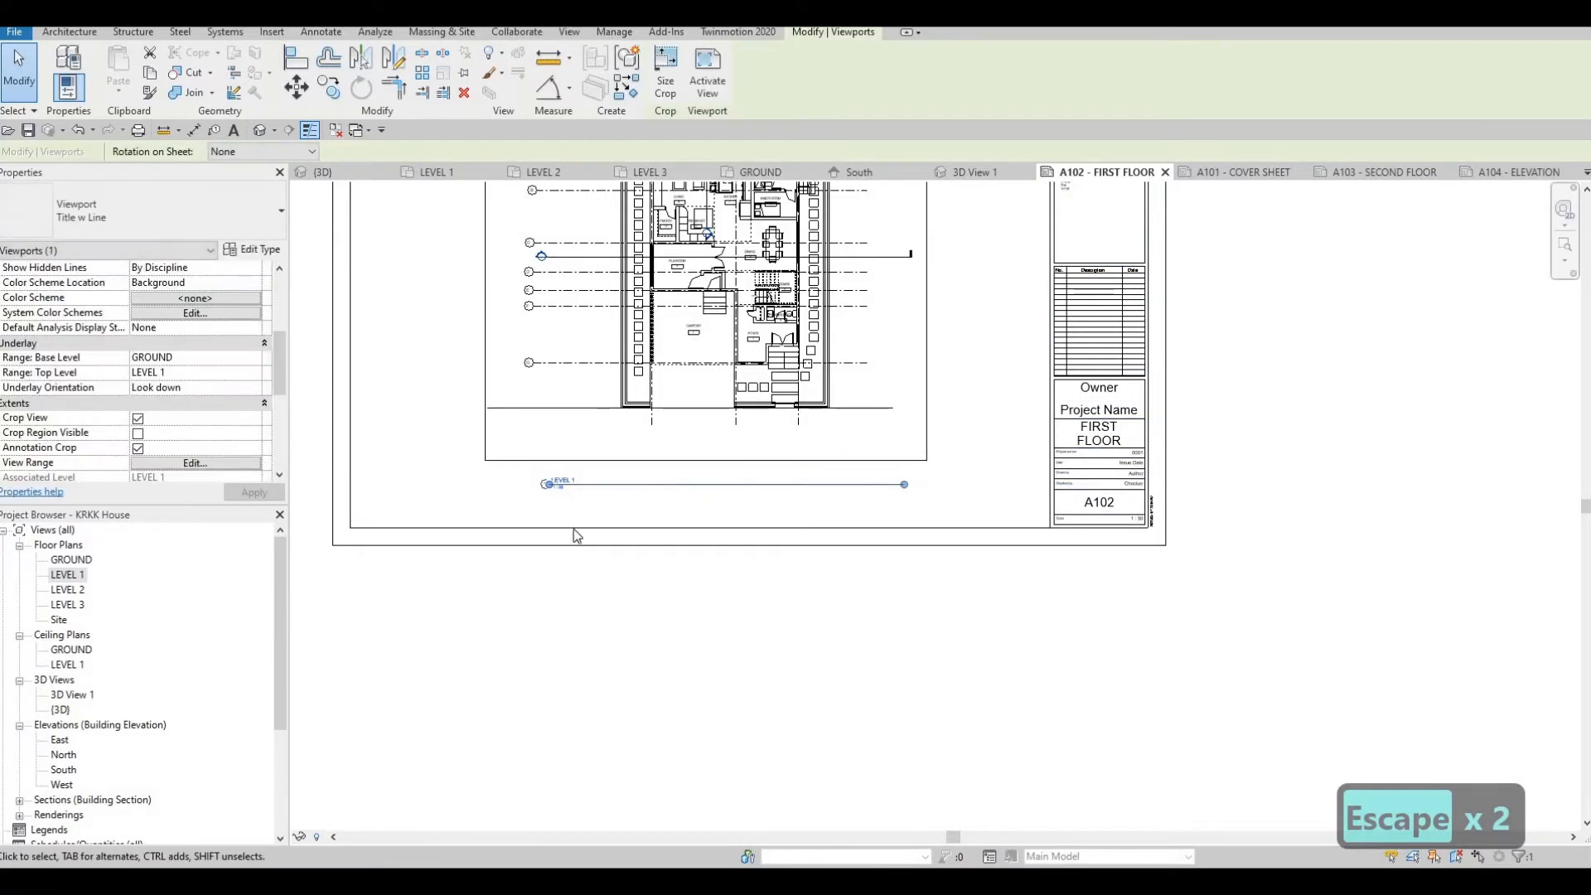
pyautogui.scroll(5, 540, 422)
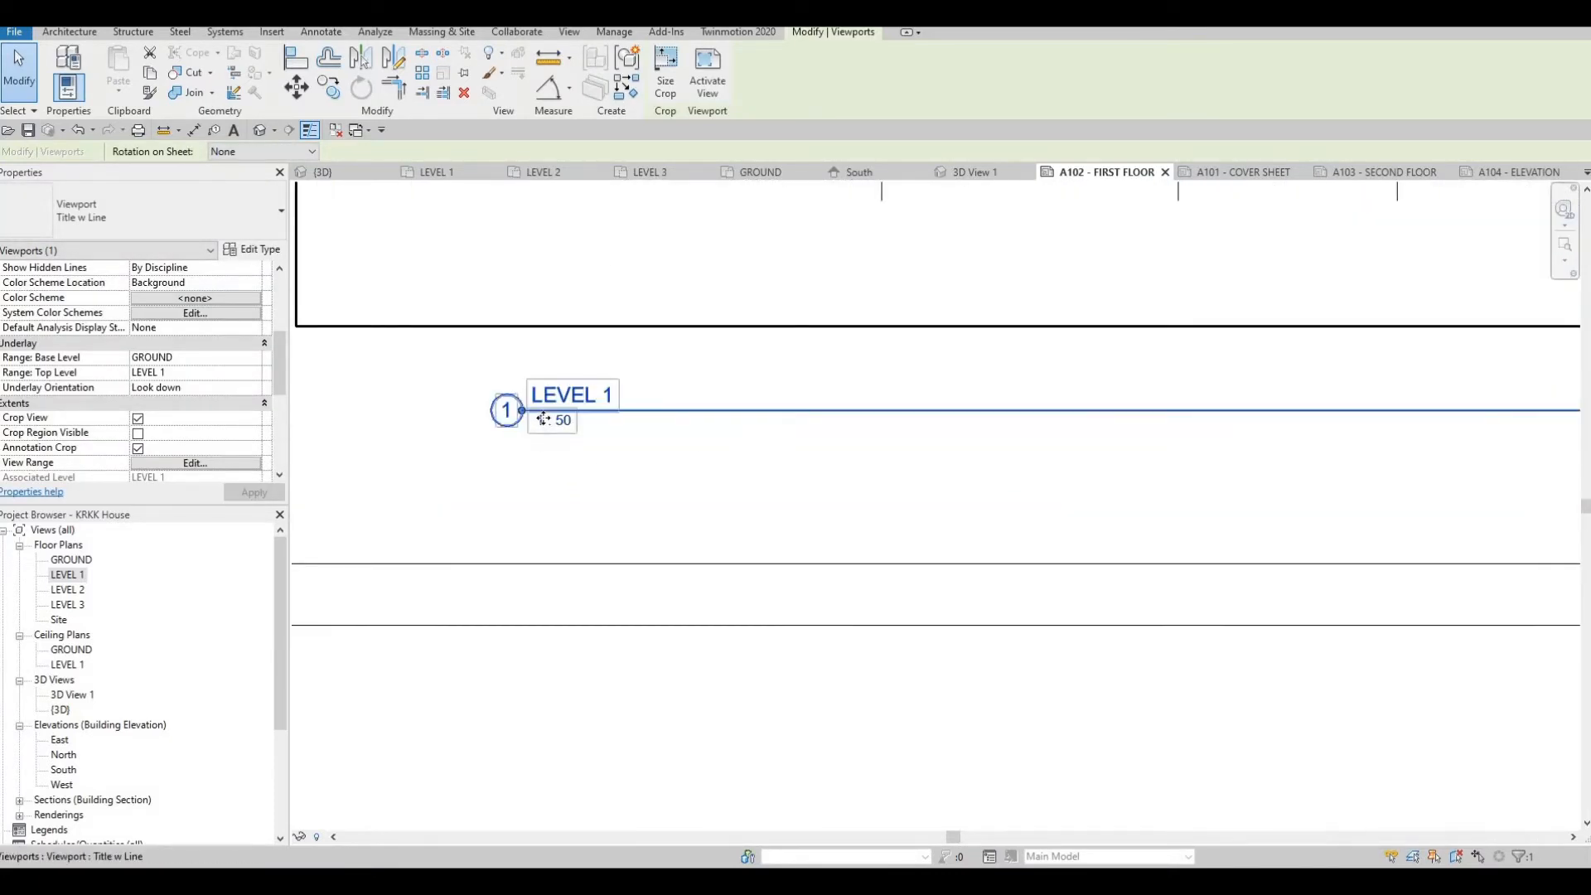
pyautogui.scroll(-4, 595, 422)
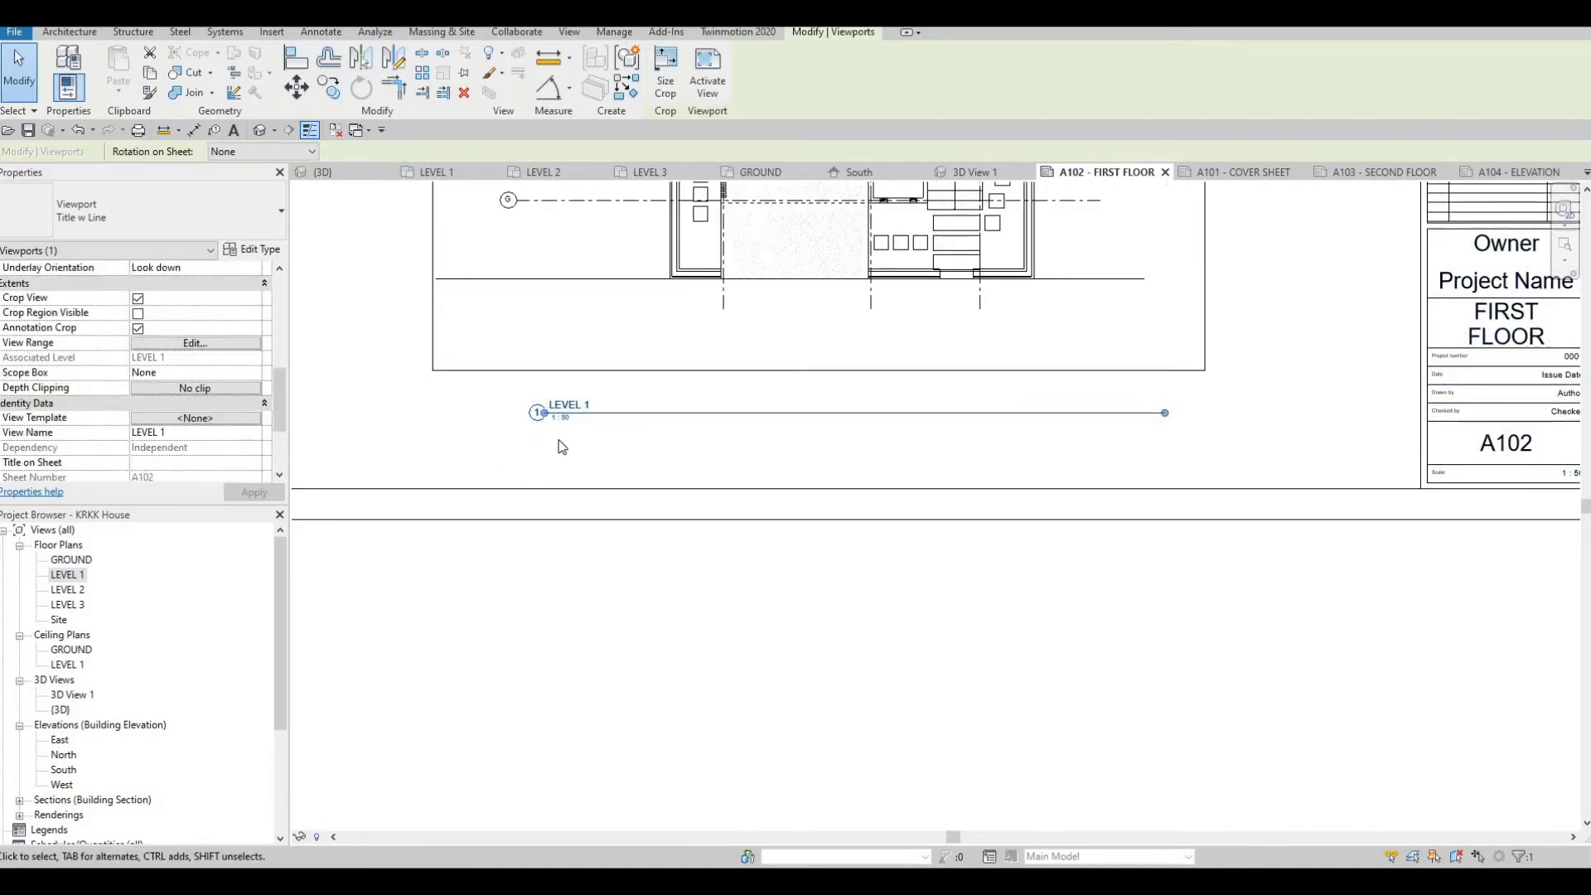
# Try to set Title on Sheet to FIRST FLOOR for the LEVEL 1 viewport on sheet A102.
pyautogui.press('Escape')
pyautogui.press('Escape')
pyautogui.press('Escape')
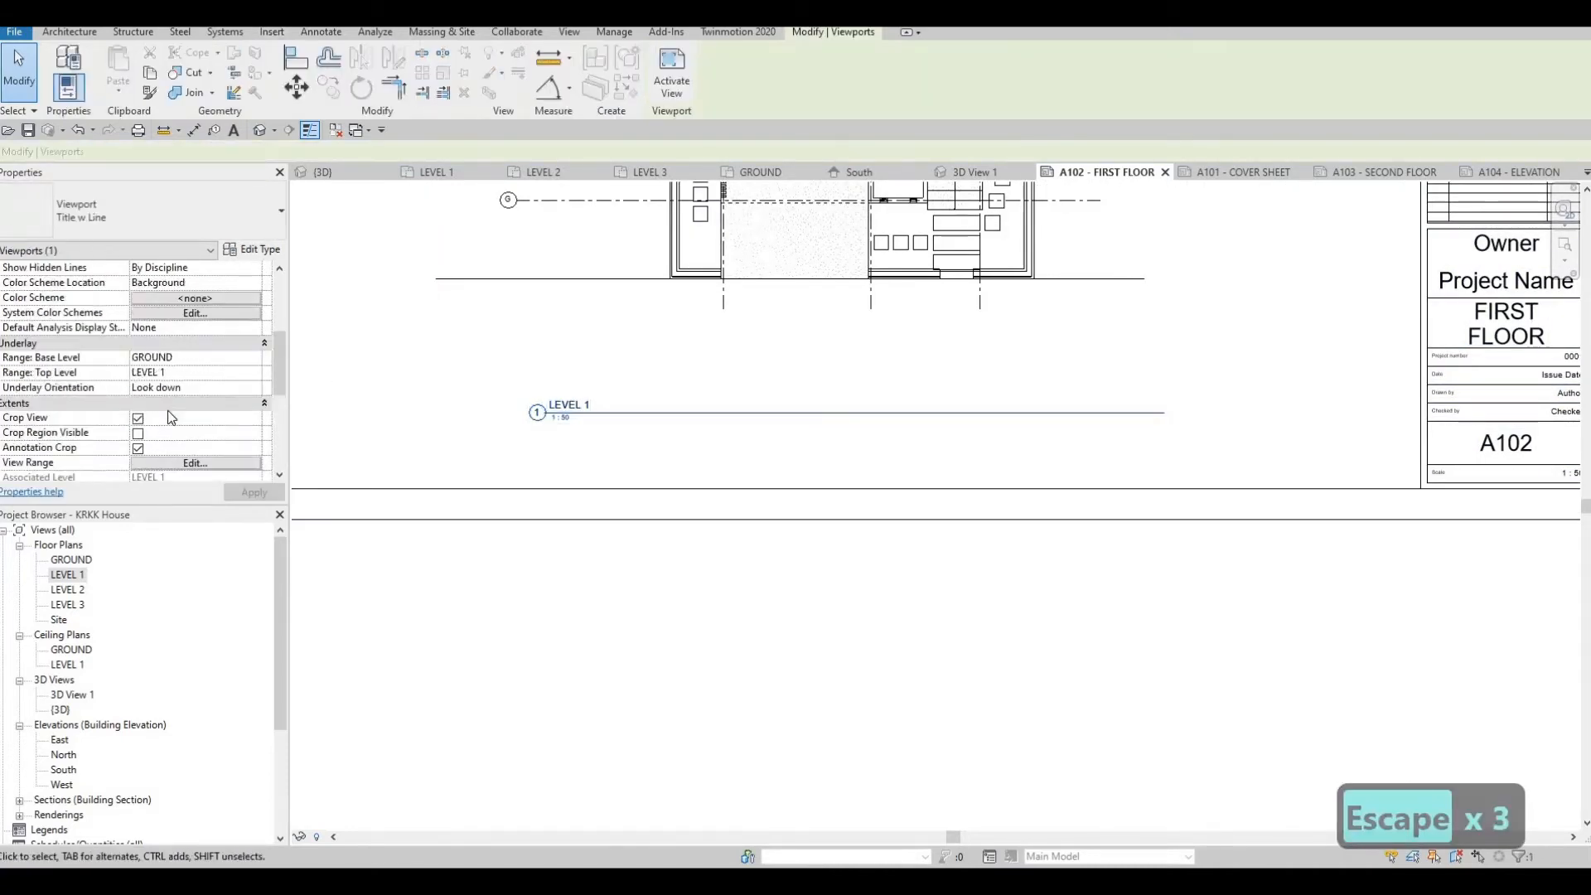
pyautogui.scroll(-5, 170, 421)
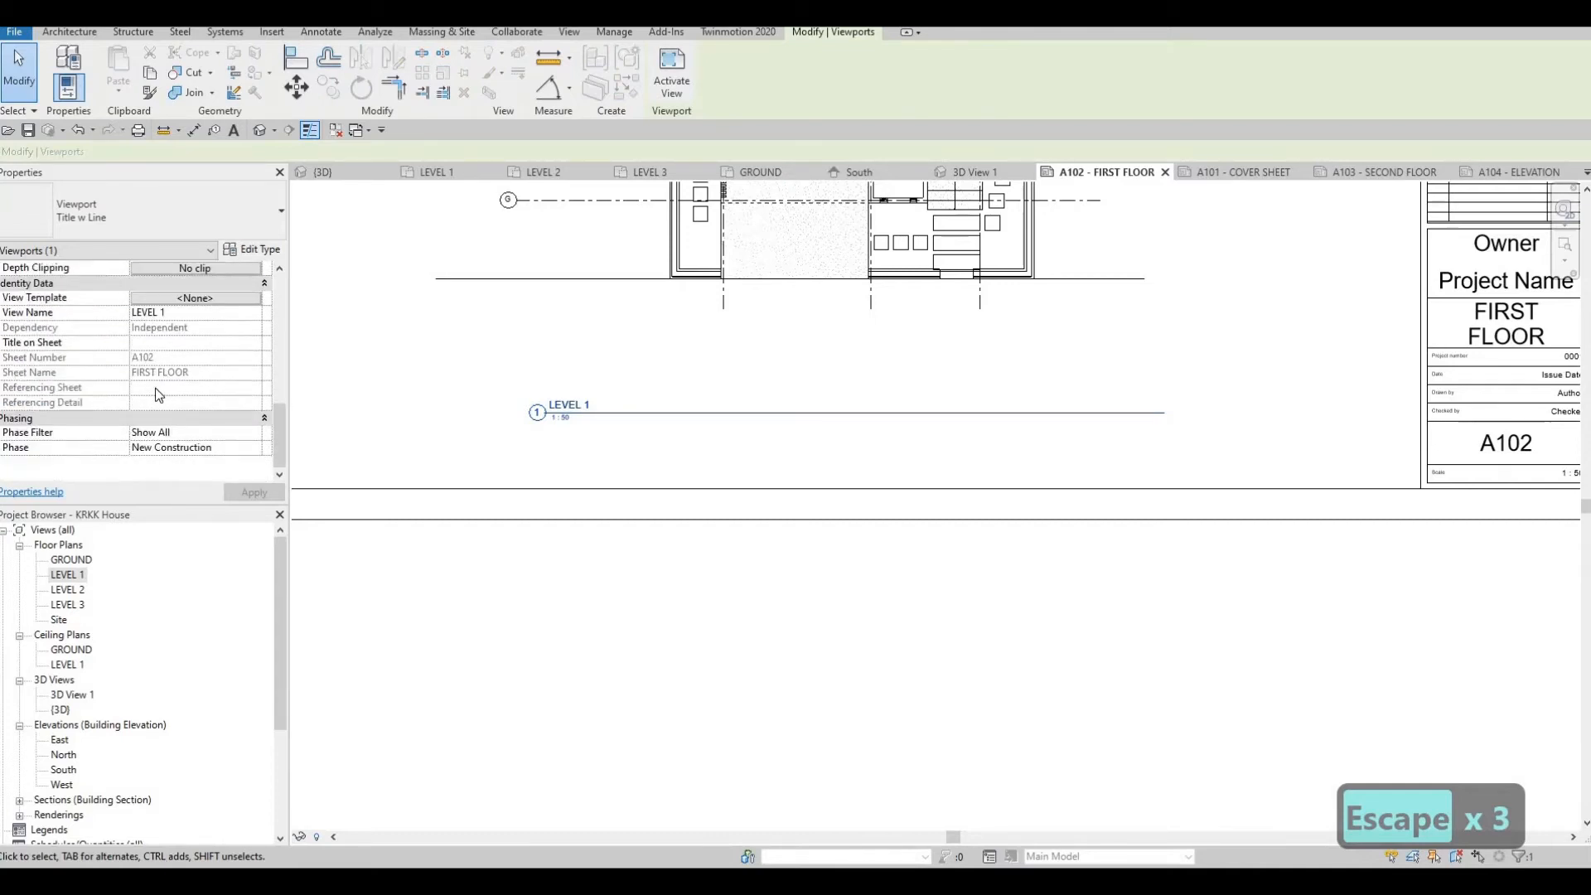
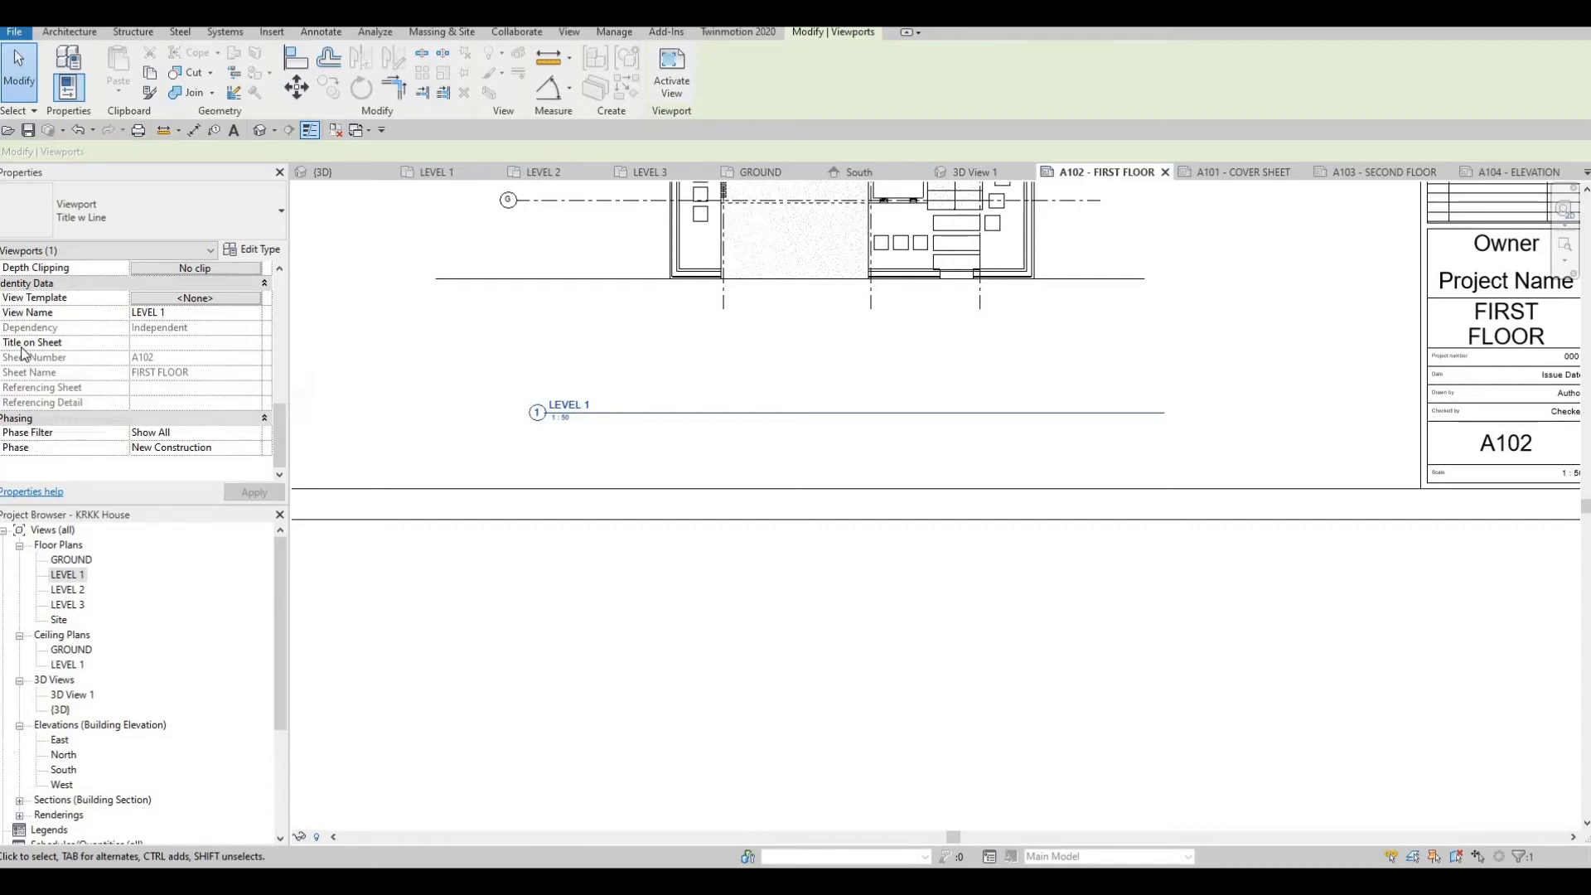
pyautogui.click(148, 346)
pyautogui.click(228, 344)
pyautogui.write('FIRST FLOO')
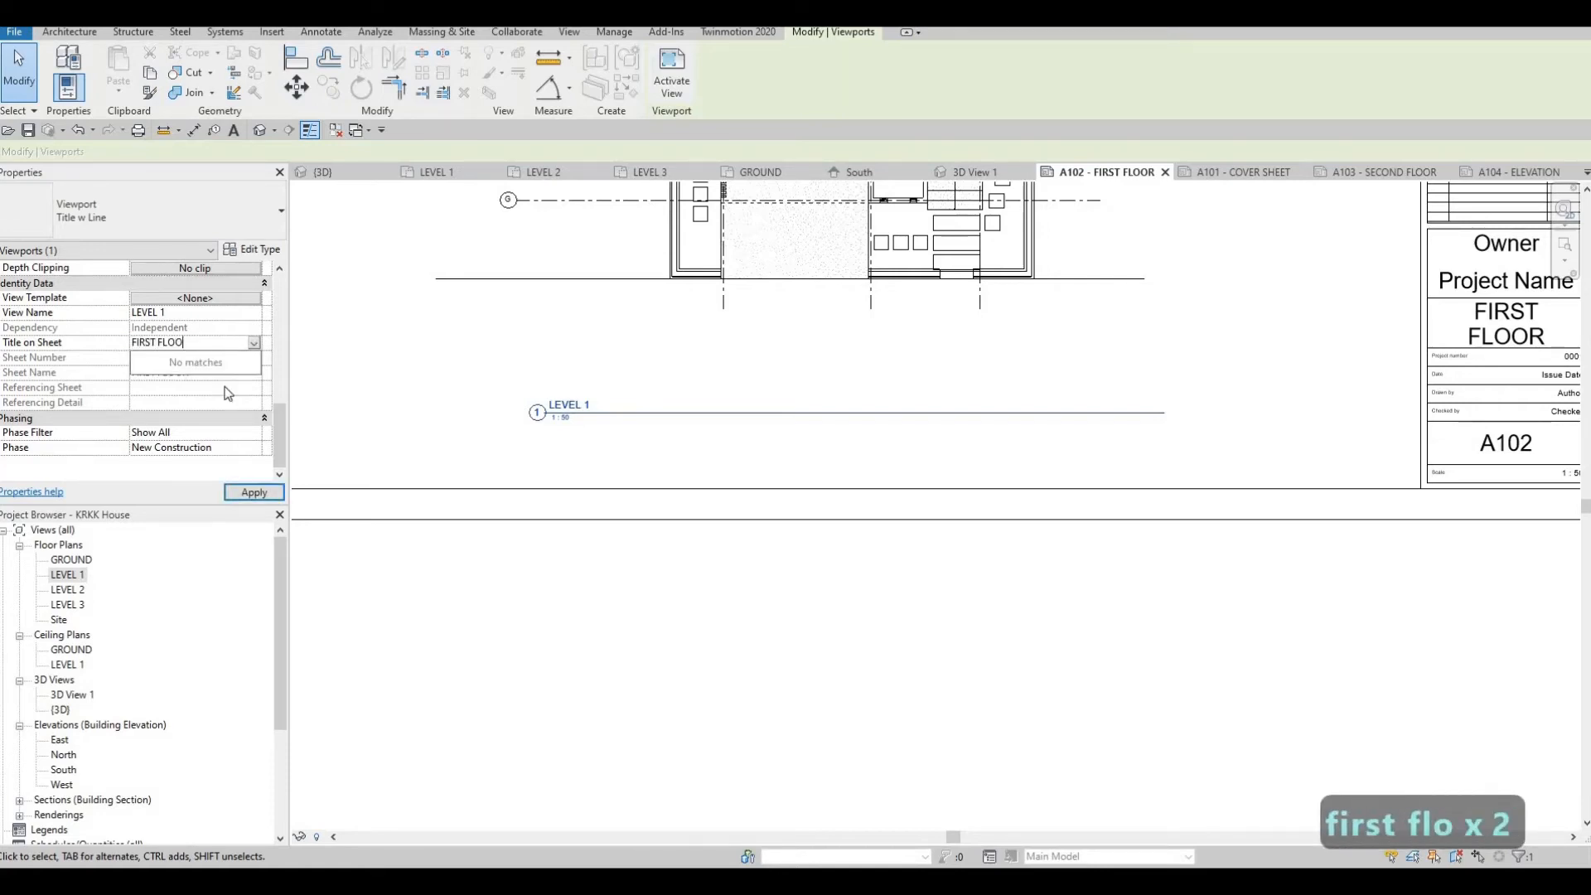
pyautogui.write('R')
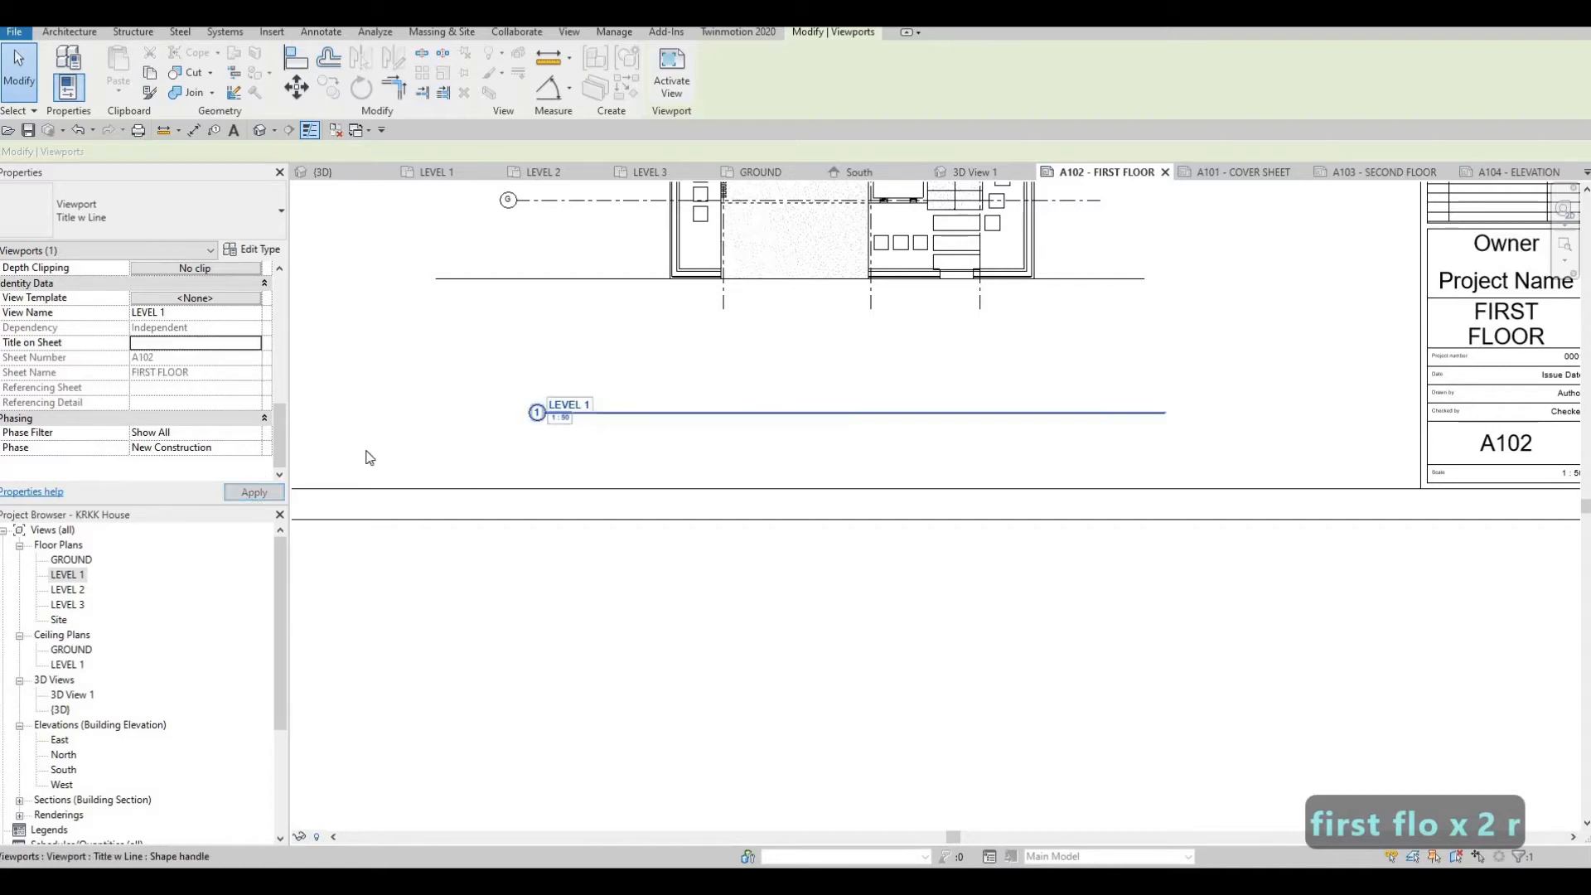
pyautogui.scroll(3, 574, 405)
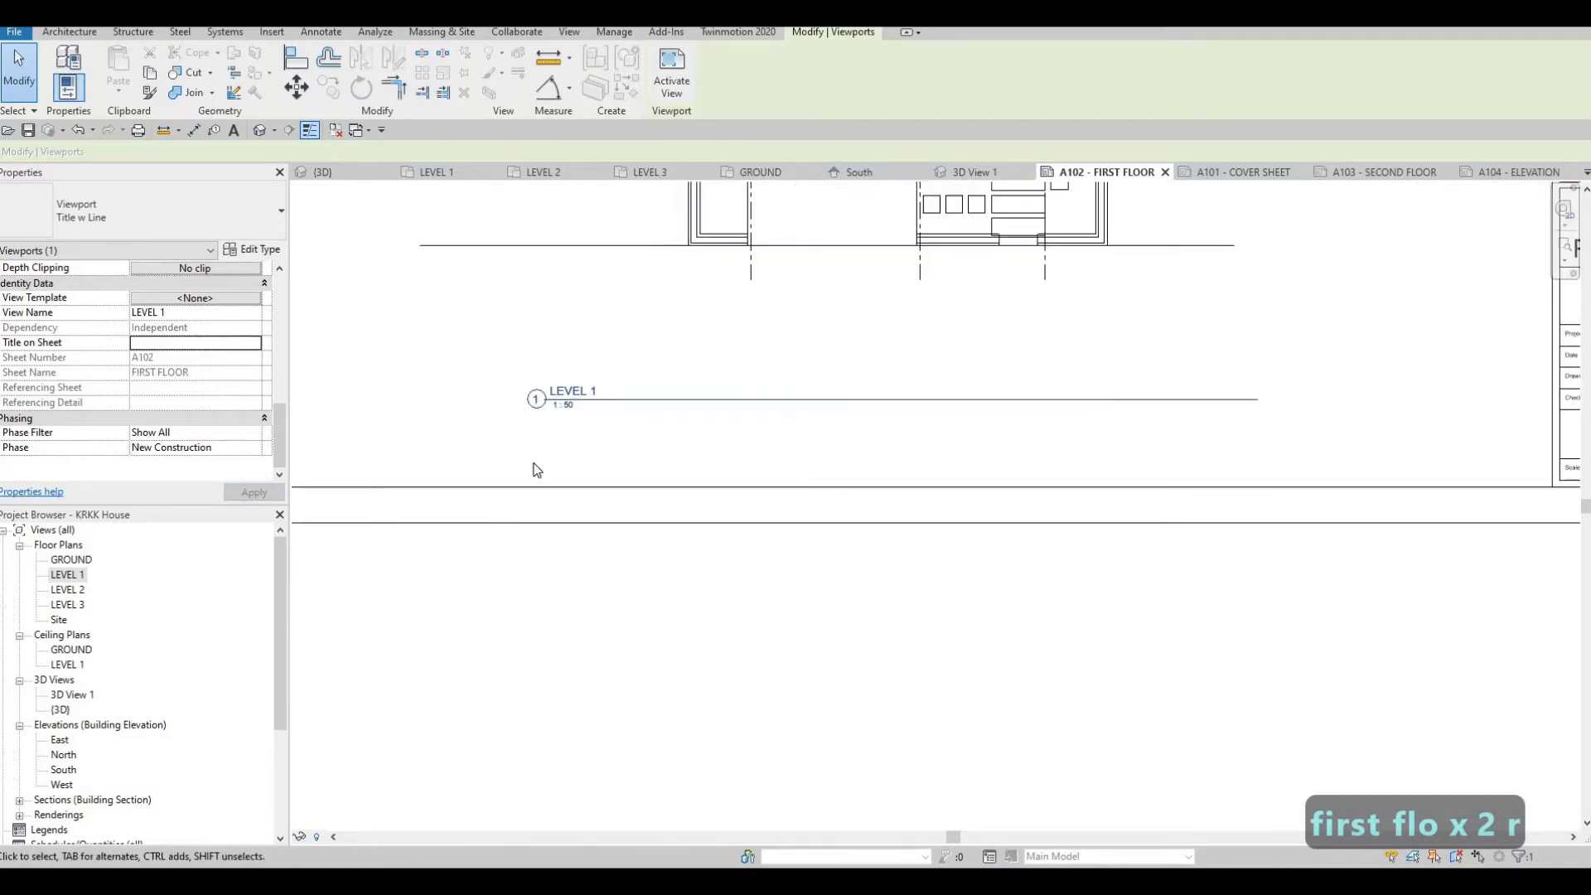
pyautogui.press('Escape')
# Set the LEVEL 1 viewport's Title on Sheet to FIRST FLOOR and apply the change.
pyautogui.click(343, 398)
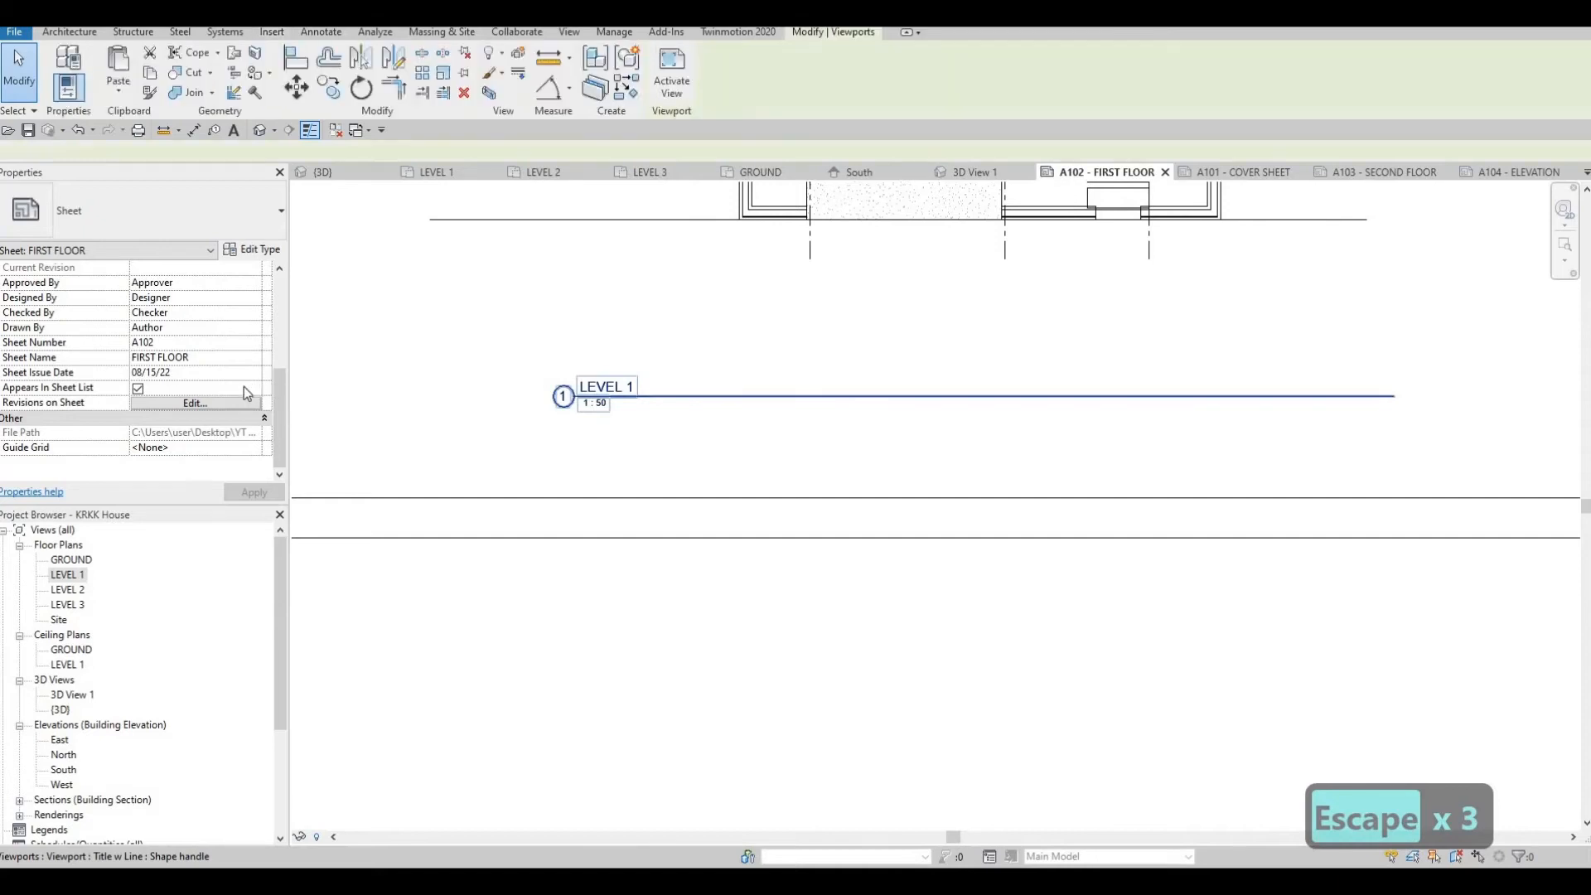
pyautogui.scroll(-2, 229, 389)
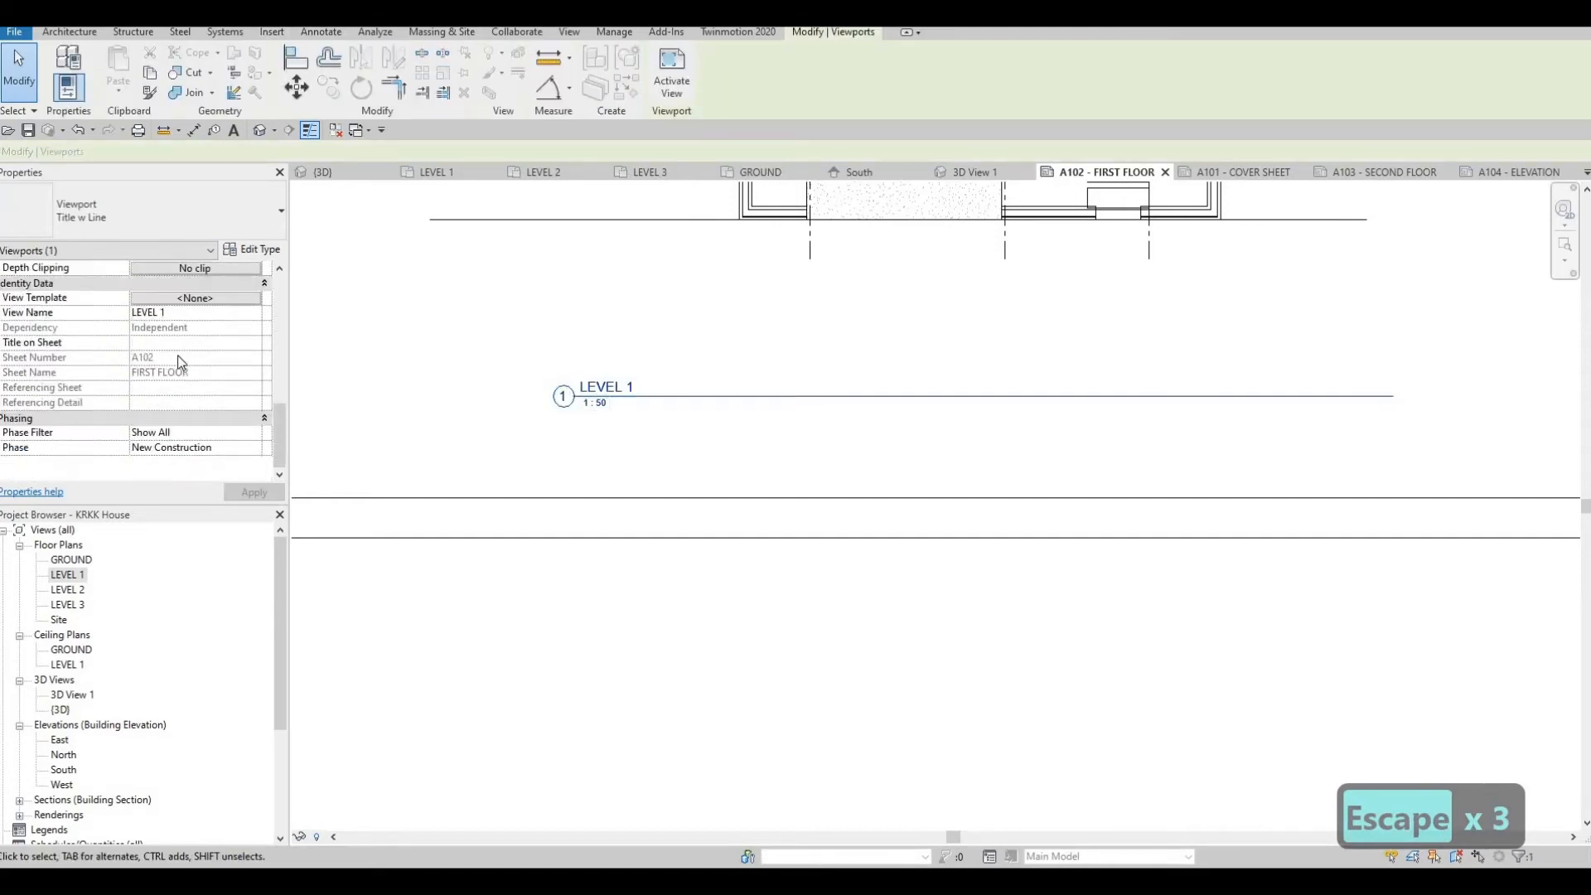
pyautogui.click(178, 354)
pyautogui.write('FIRST FLOOR')
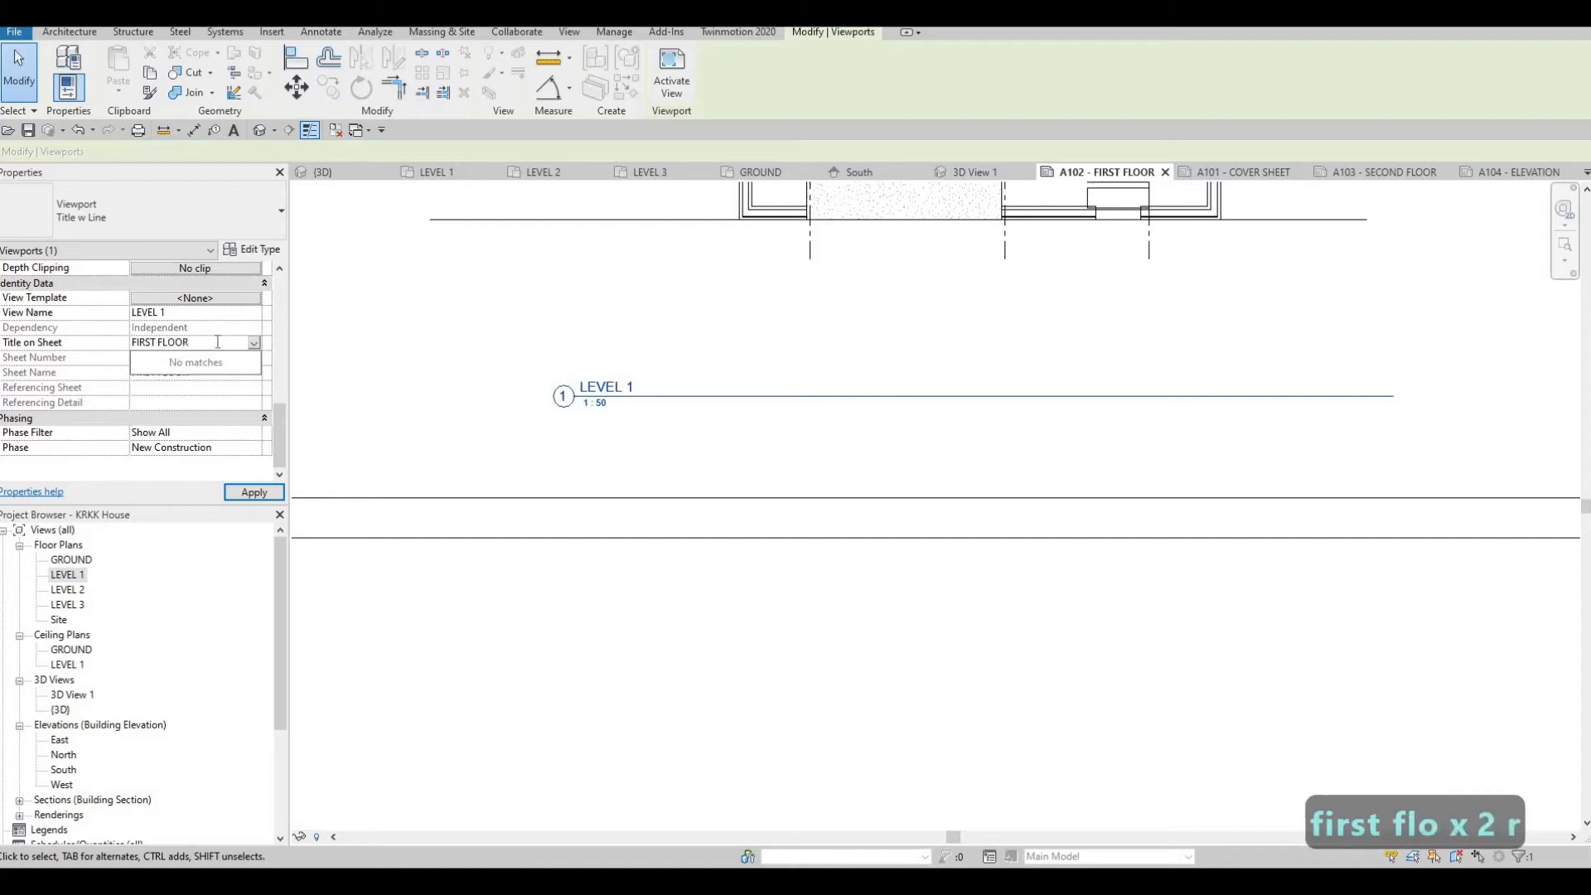
pyautogui.click(215, 345)
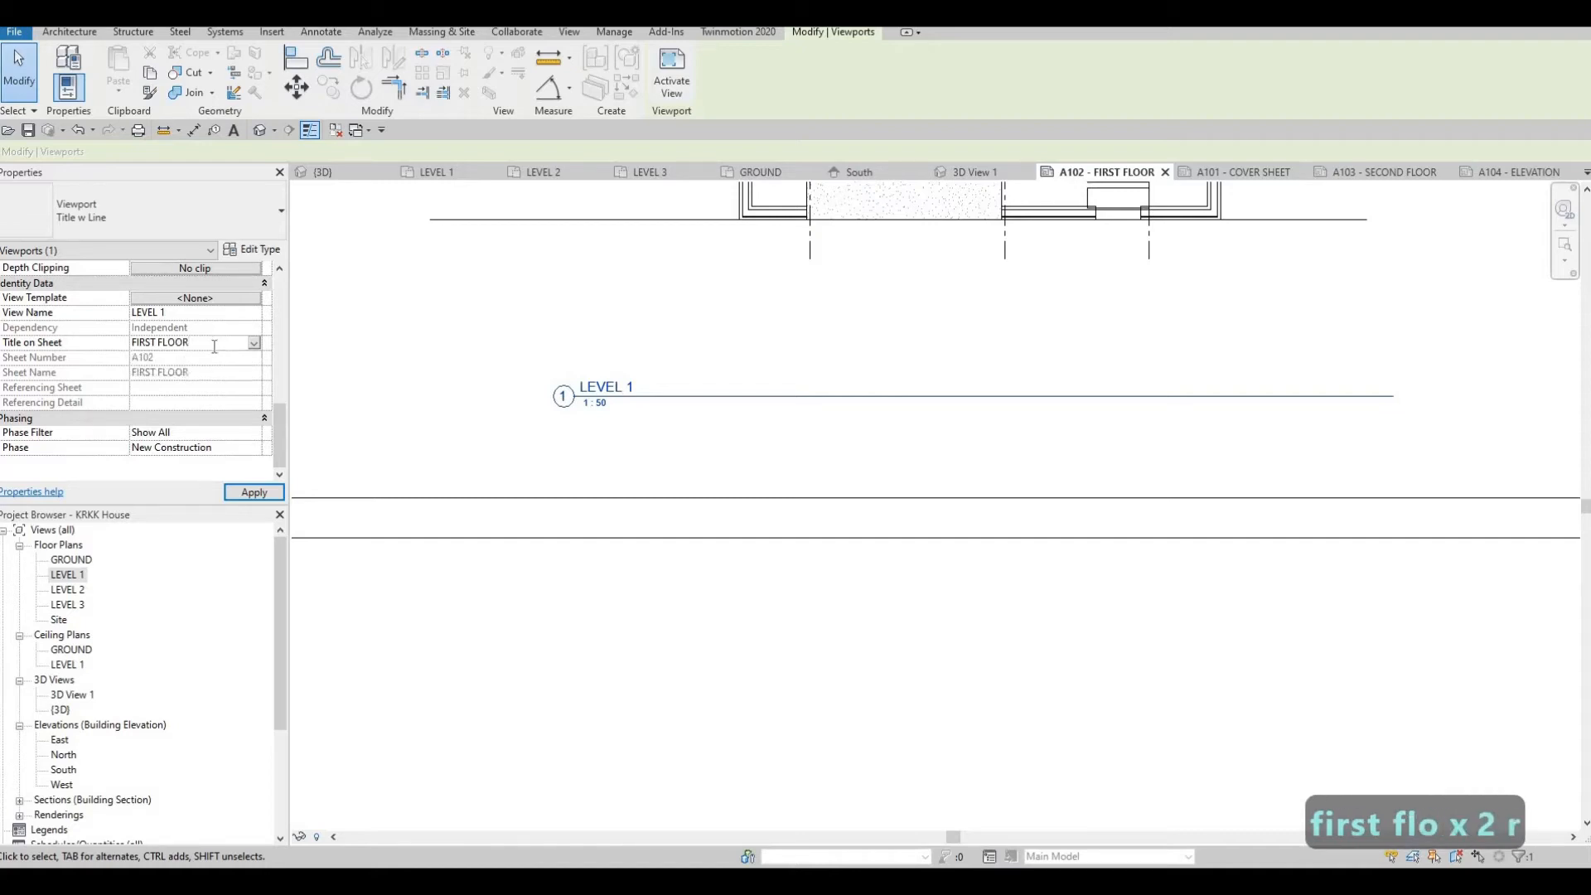
pyautogui.click(240, 493)
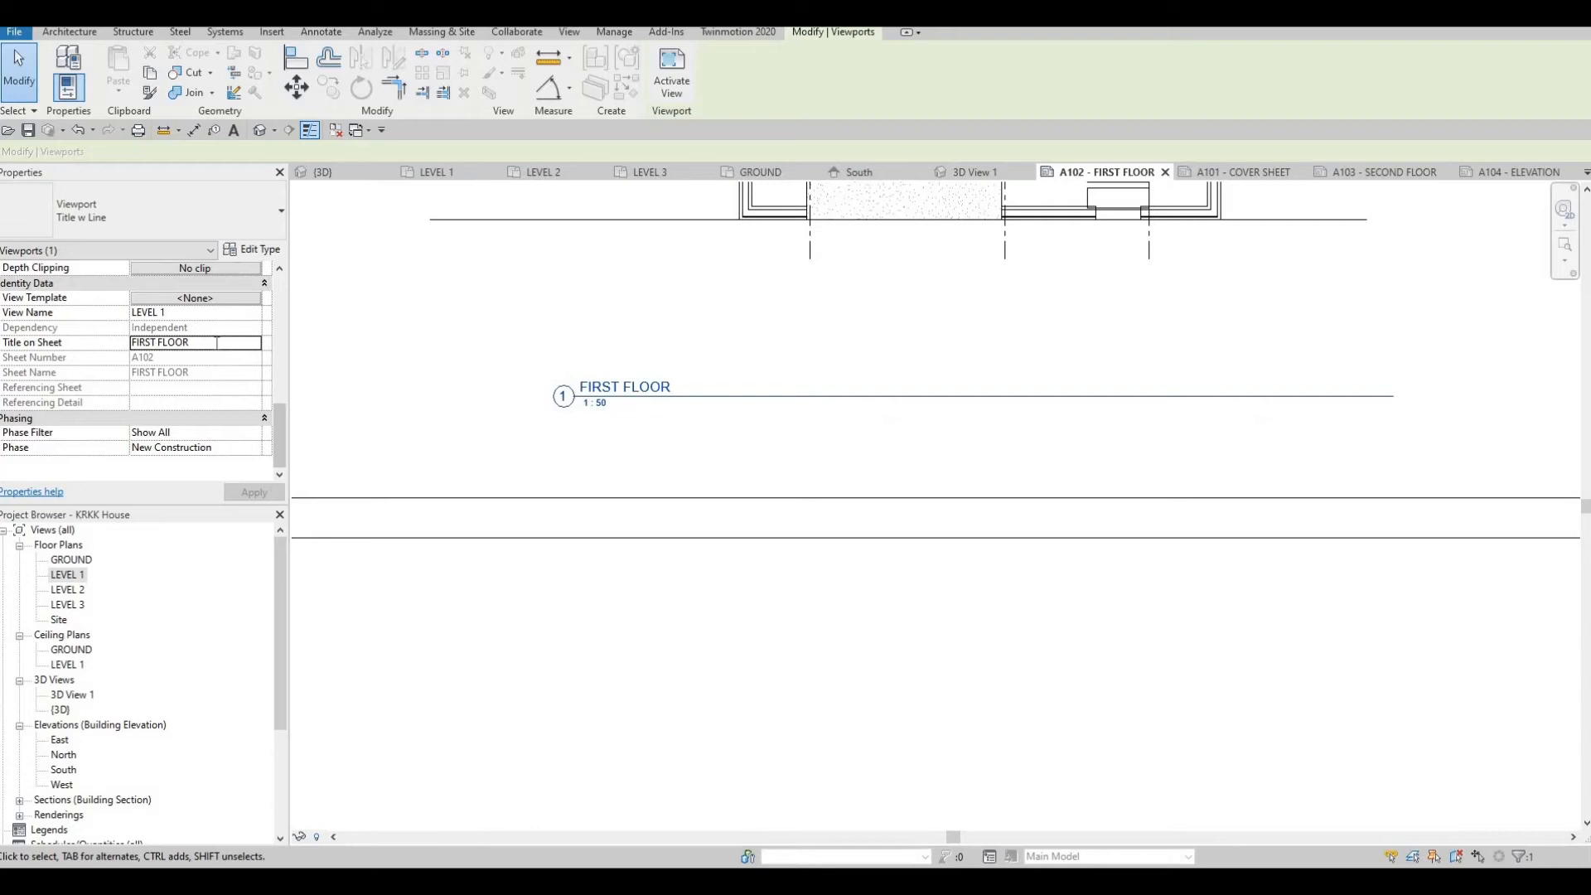
pyautogui.click(217, 342)
pyautogui.click(251, 471)
pyautogui.scroll(-3, 553, 259)
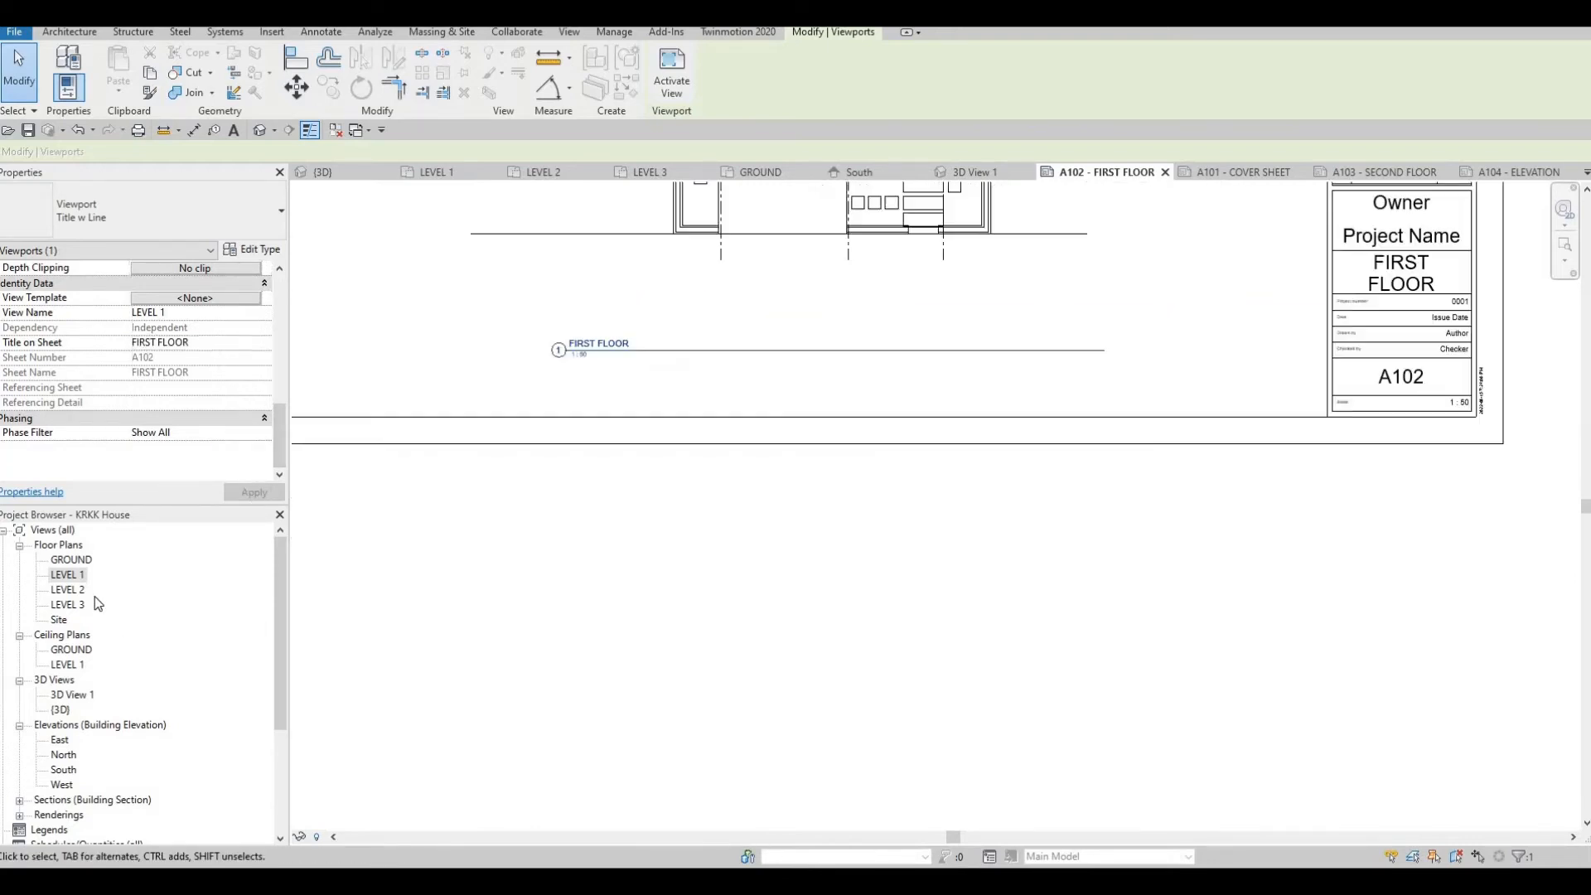
pyautogui.scroll(-4, 579, 564)
pyautogui.moveTo(300, 789); pyautogui.dragTo(326, 842, button='middle')
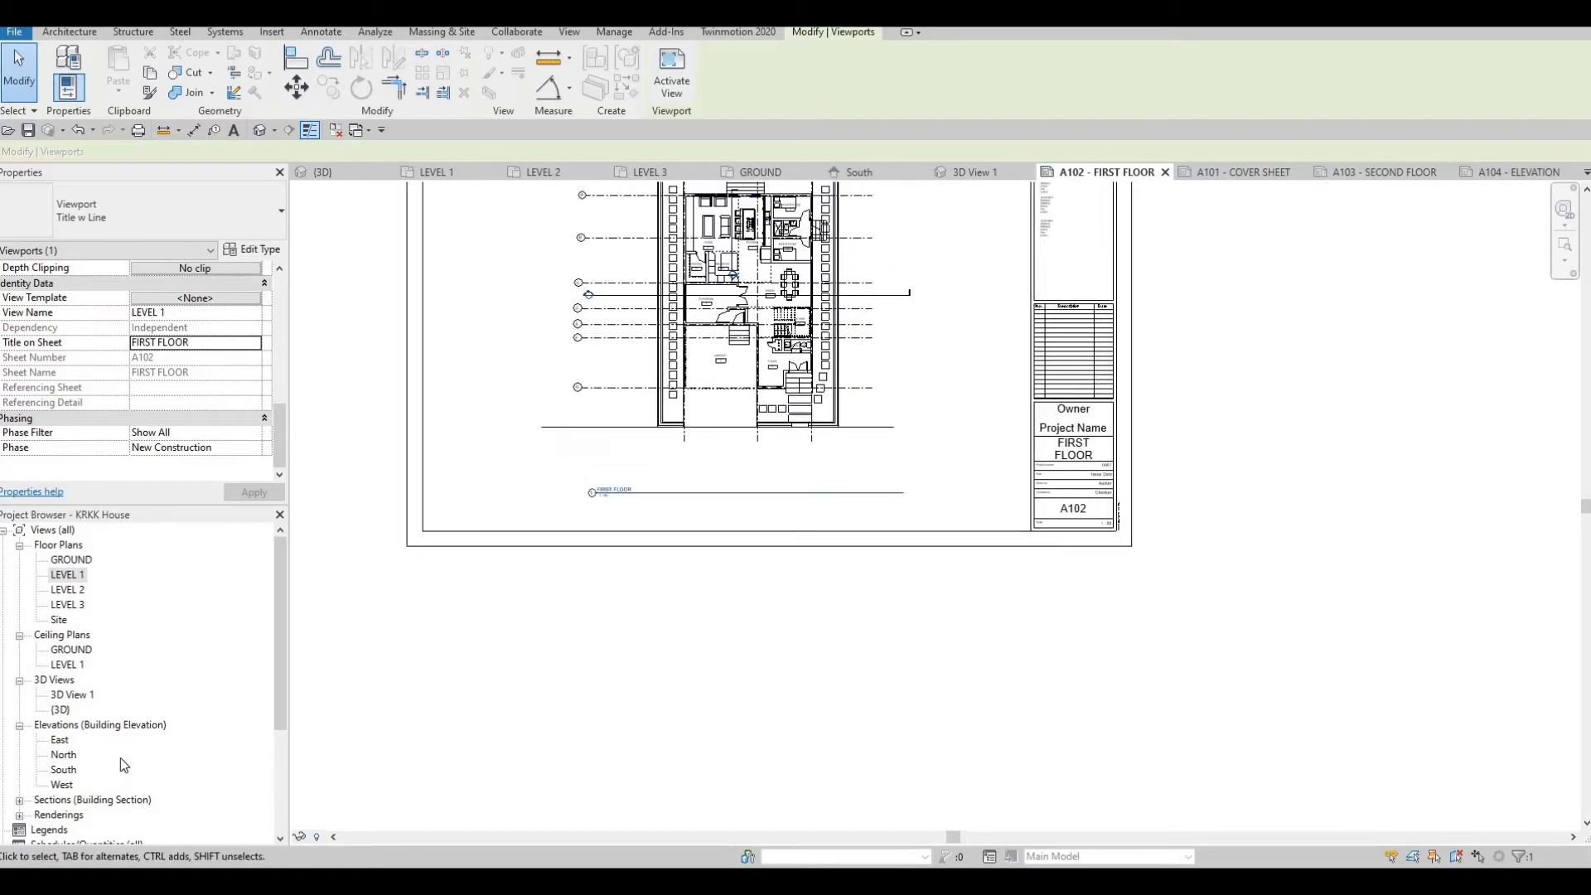
# Open the LEVEL 2 floor plan and turn on Crop View, Crop Region Visible and Annotation Crop.
pyautogui.click(1384, 172)
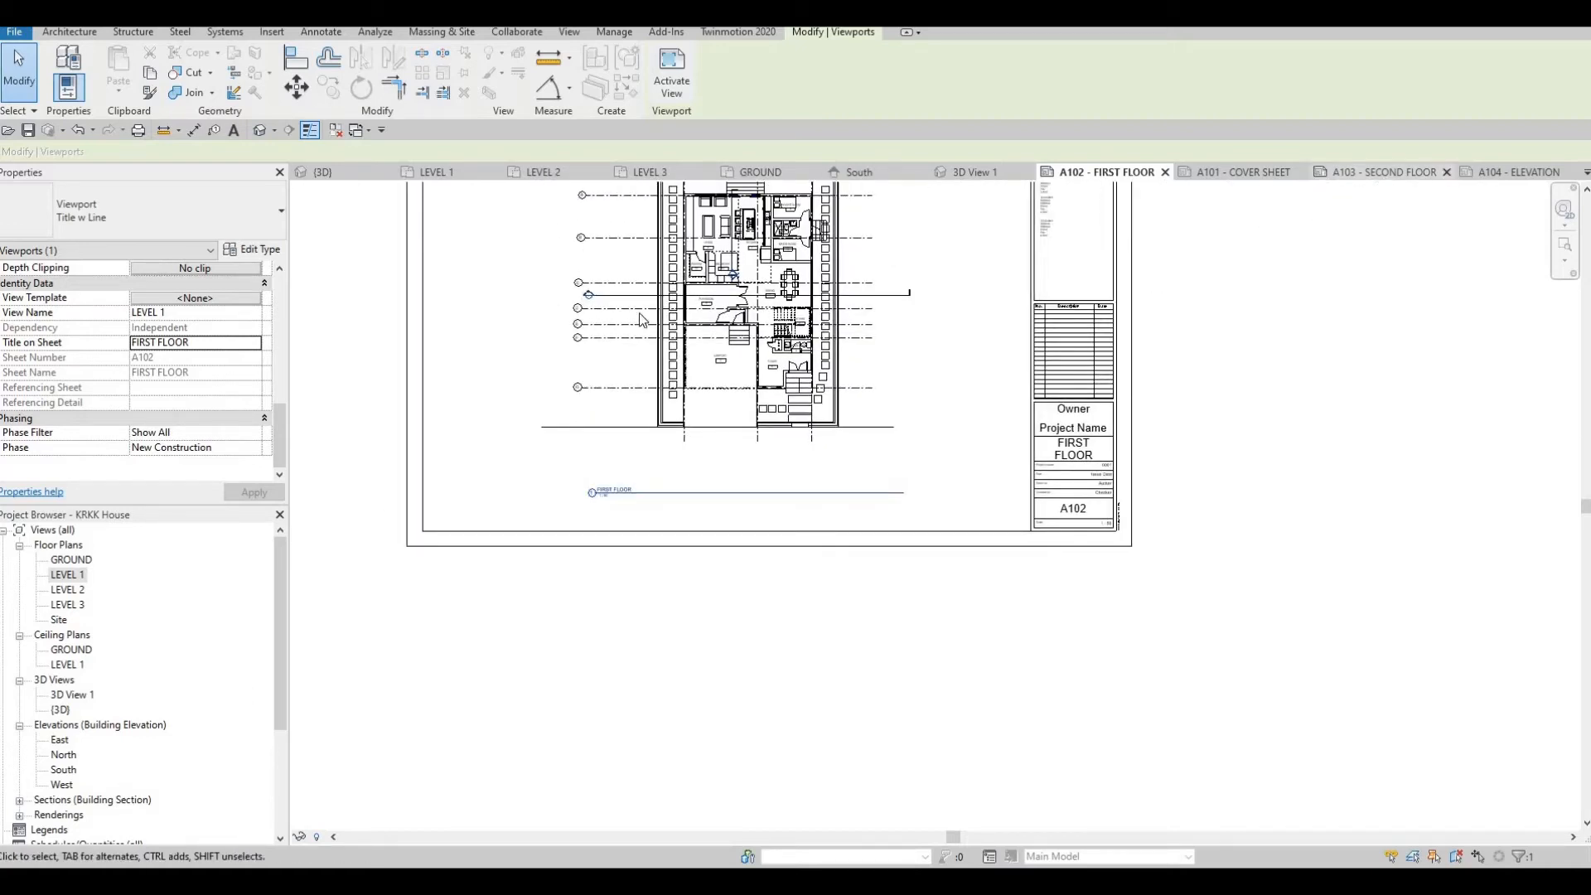
pyautogui.doubleClick(73, 591)
pyautogui.moveTo(543, 614); pyautogui.dragTo(598, 519, button='middle')
pyautogui.scroll(-1, 598, 520)
pyautogui.scroll(-5, 878, 542)
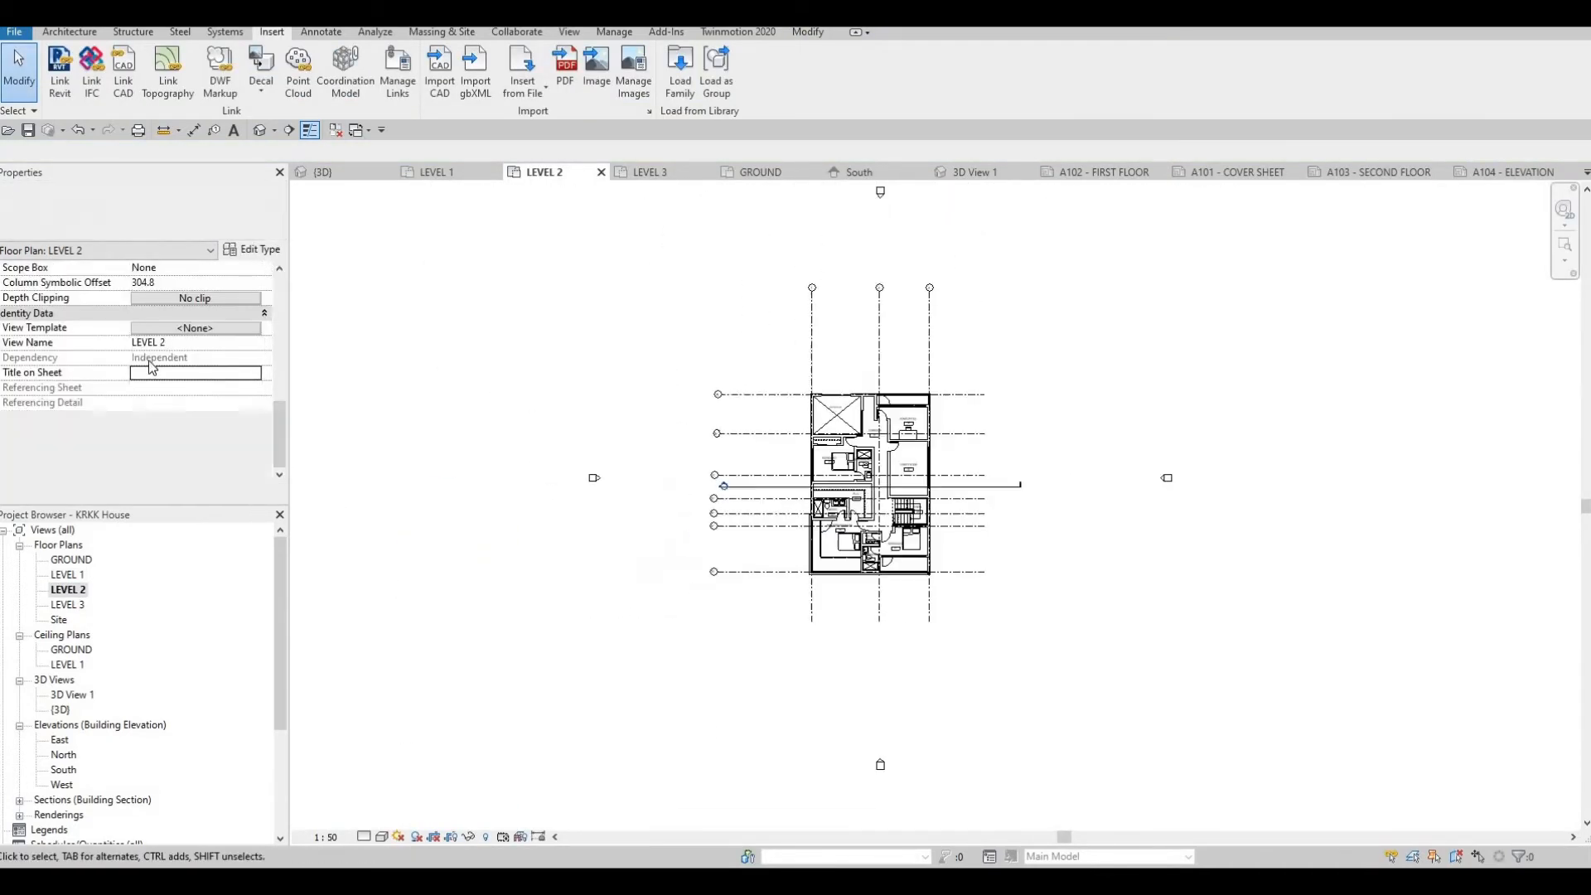
pyautogui.scroll(5, 150, 373)
pyautogui.scroll(-2, 141, 367)
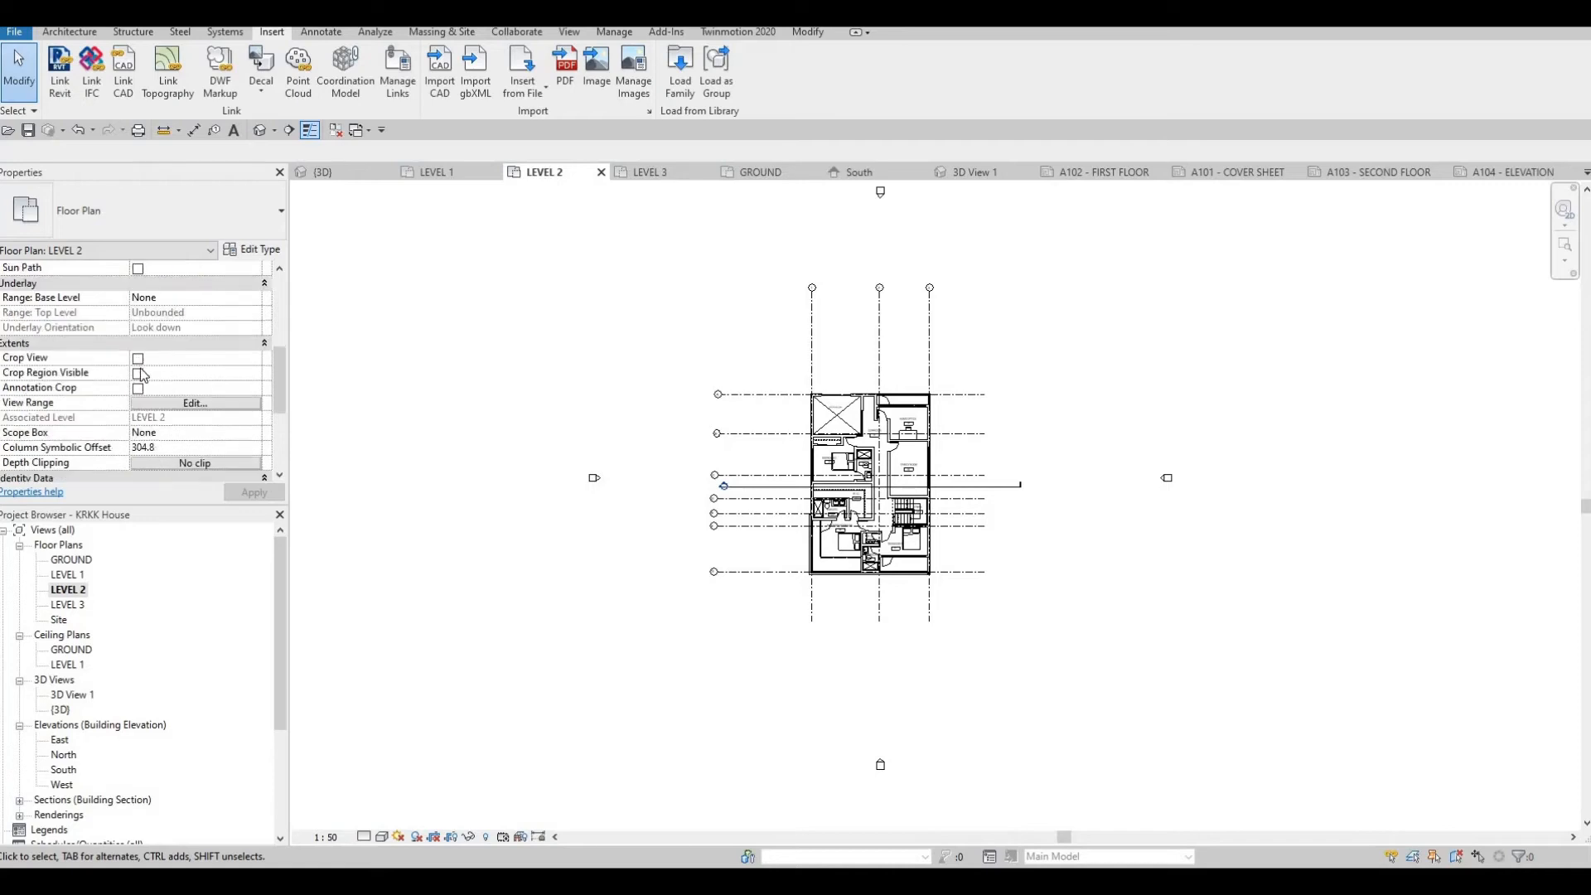
pyautogui.click(138, 373)
pyautogui.click(138, 389)
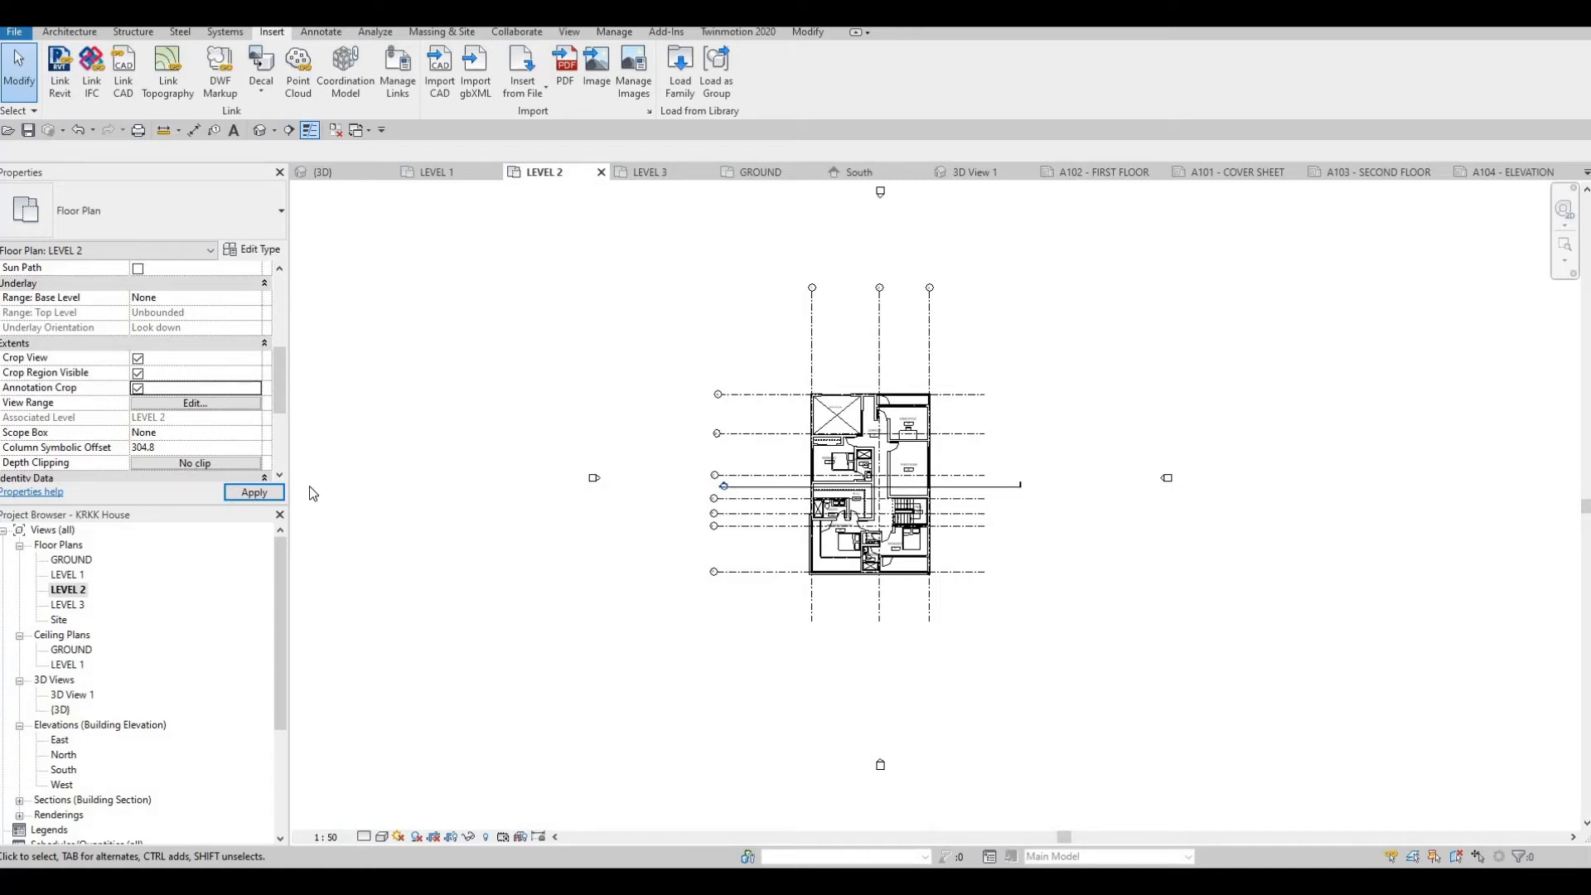
# Tighten all four sides of the LEVEL 2 crop region around the house and its grid lines, and turn off Crop Region Visible.
pyautogui.scroll(-2, 729, 505)
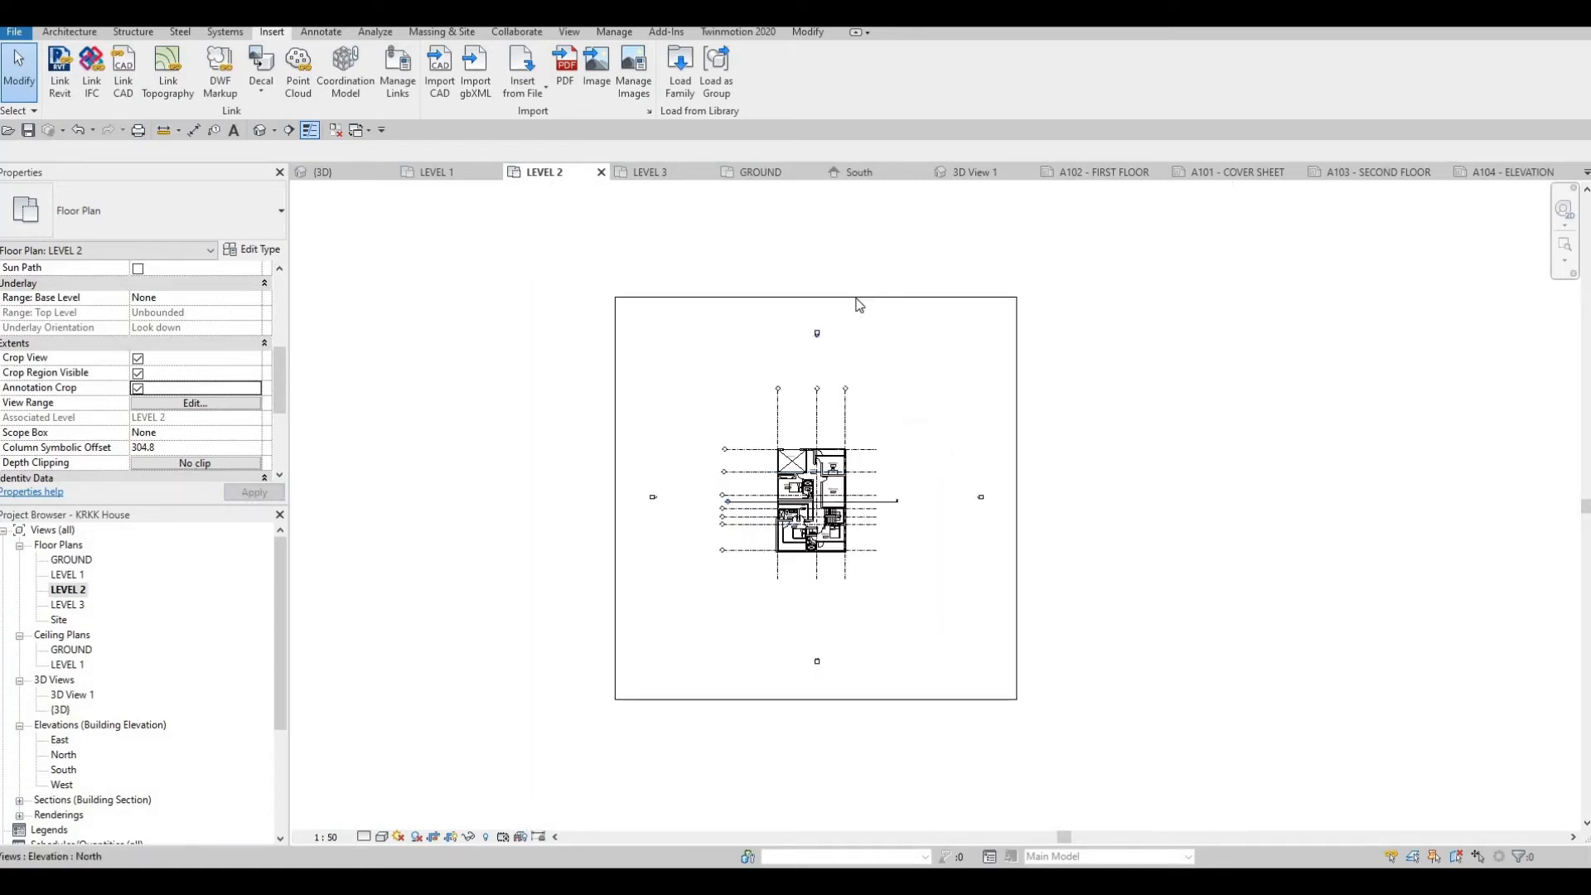
pyautogui.click(814, 299)
pyautogui.moveTo(815, 298); pyautogui.dragTo(813, 387)
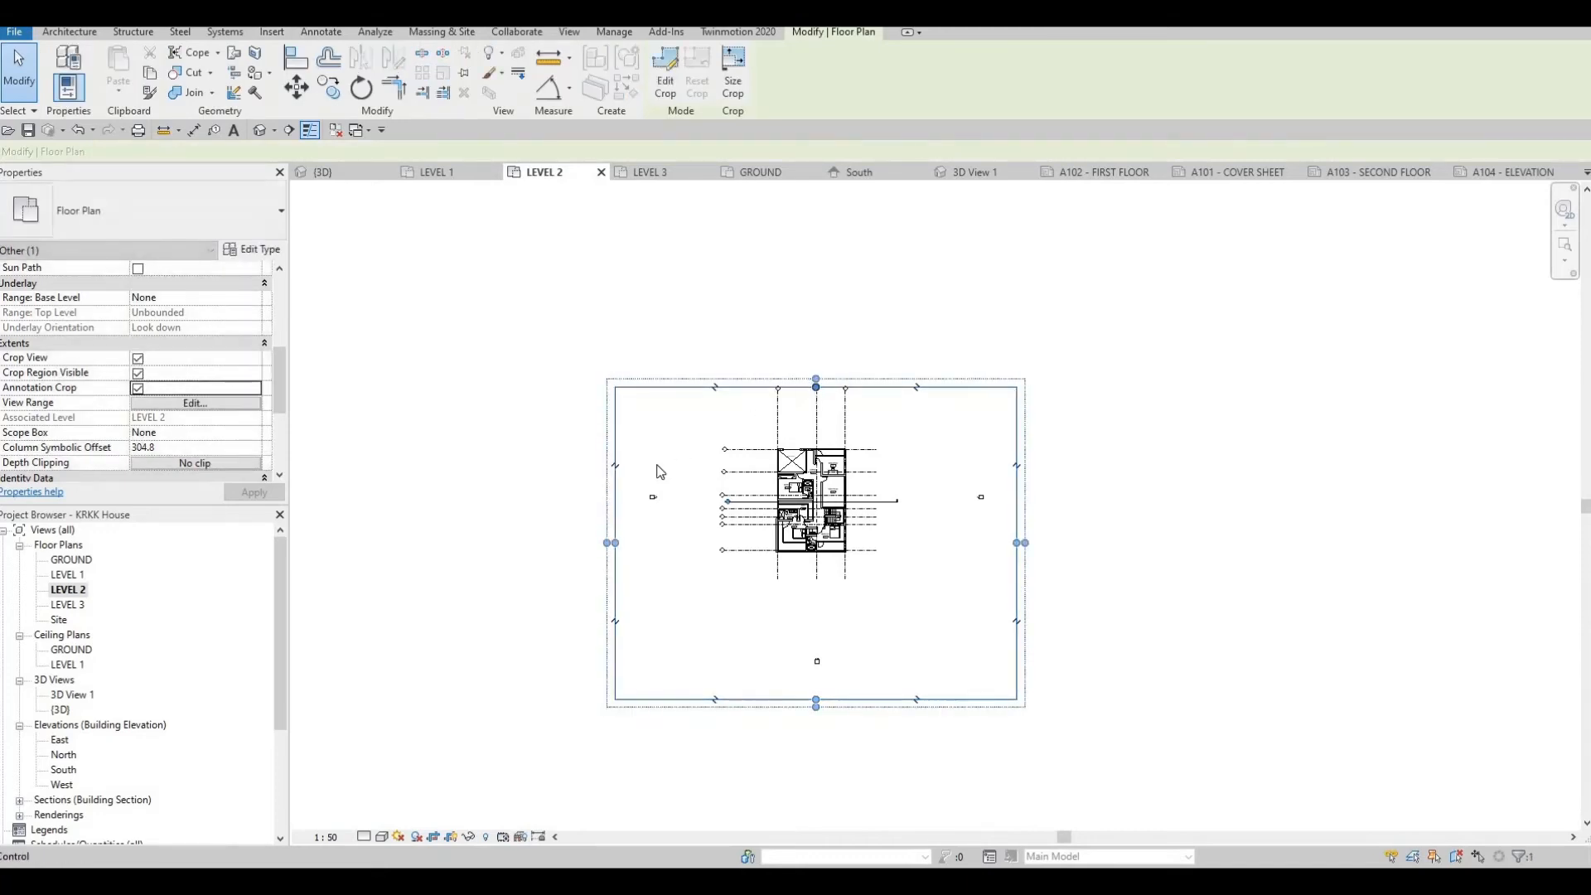
pyautogui.moveTo(614, 544); pyautogui.dragTo(707, 533)
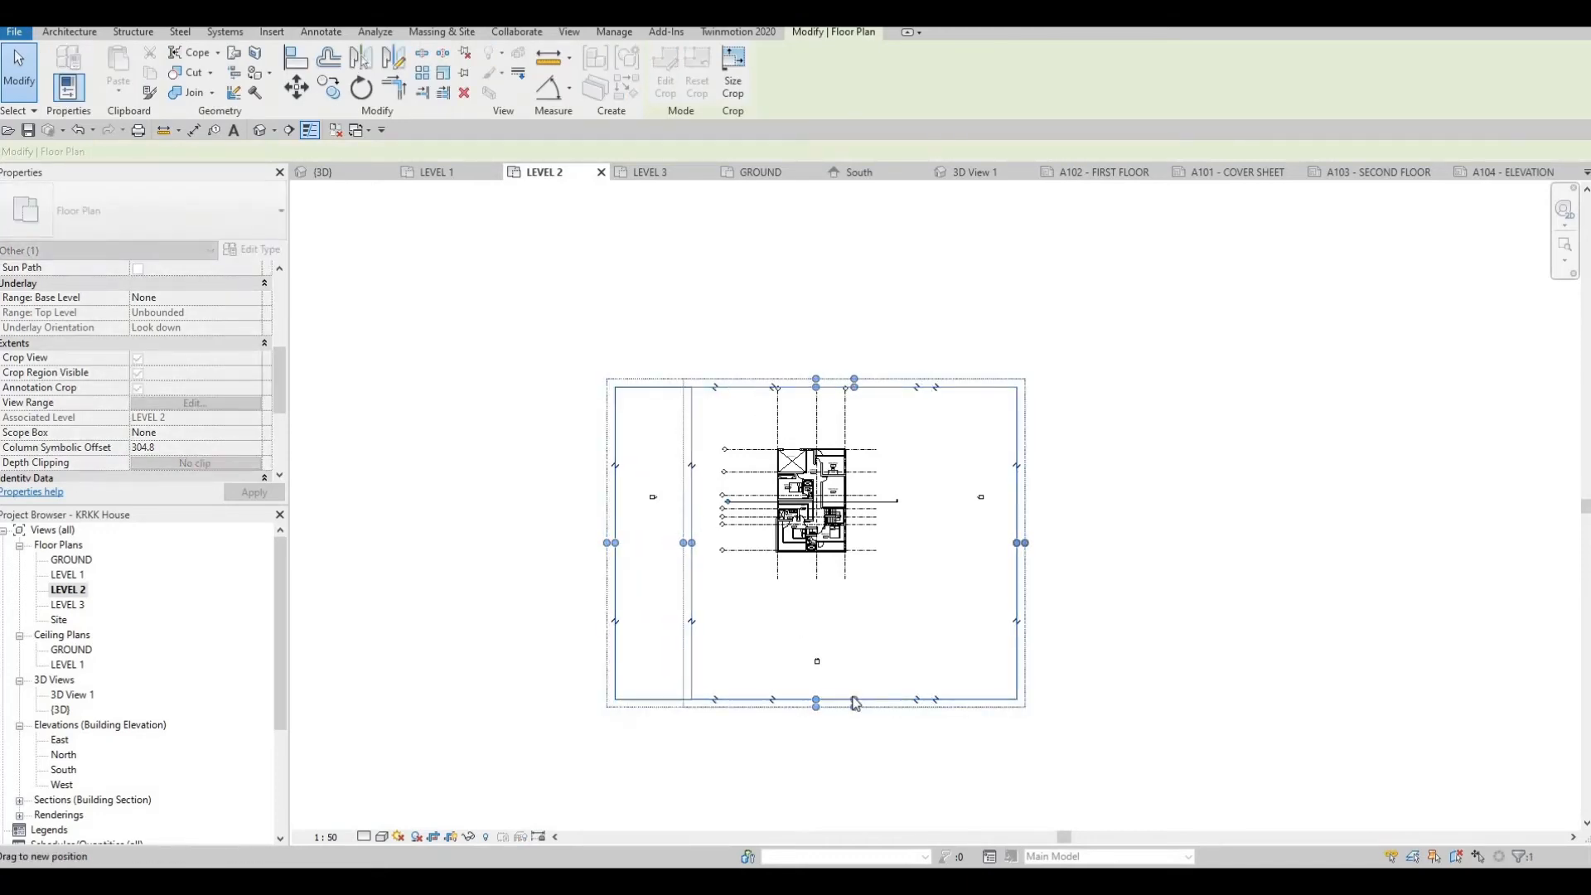
pyautogui.moveTo(862, 700); pyautogui.dragTo(863, 593)
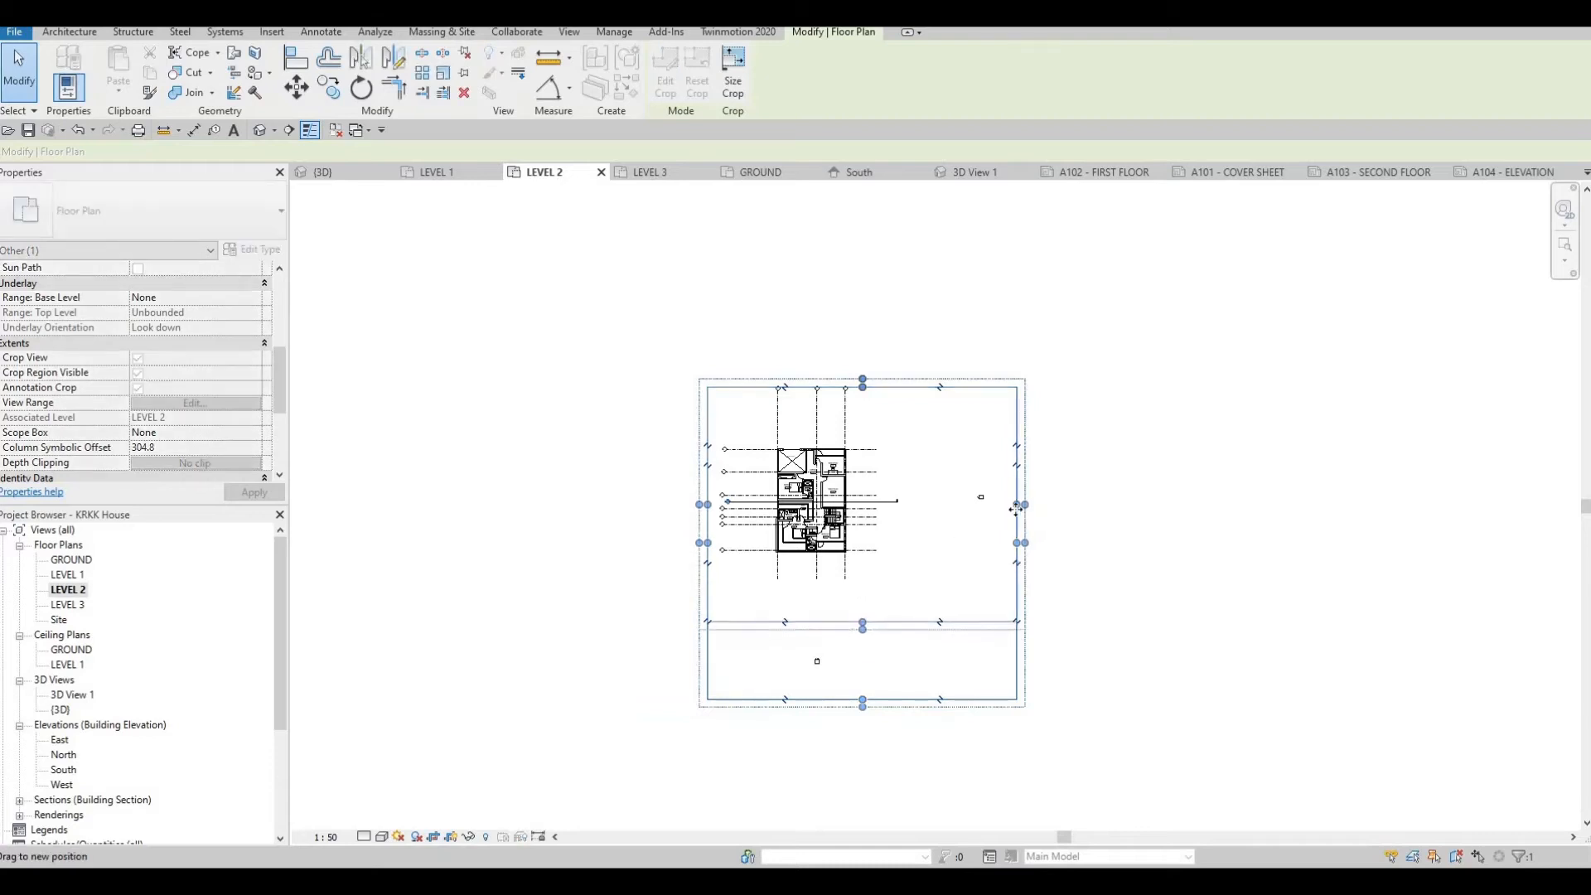
pyautogui.moveTo(1024, 491); pyautogui.dragTo(882, 485)
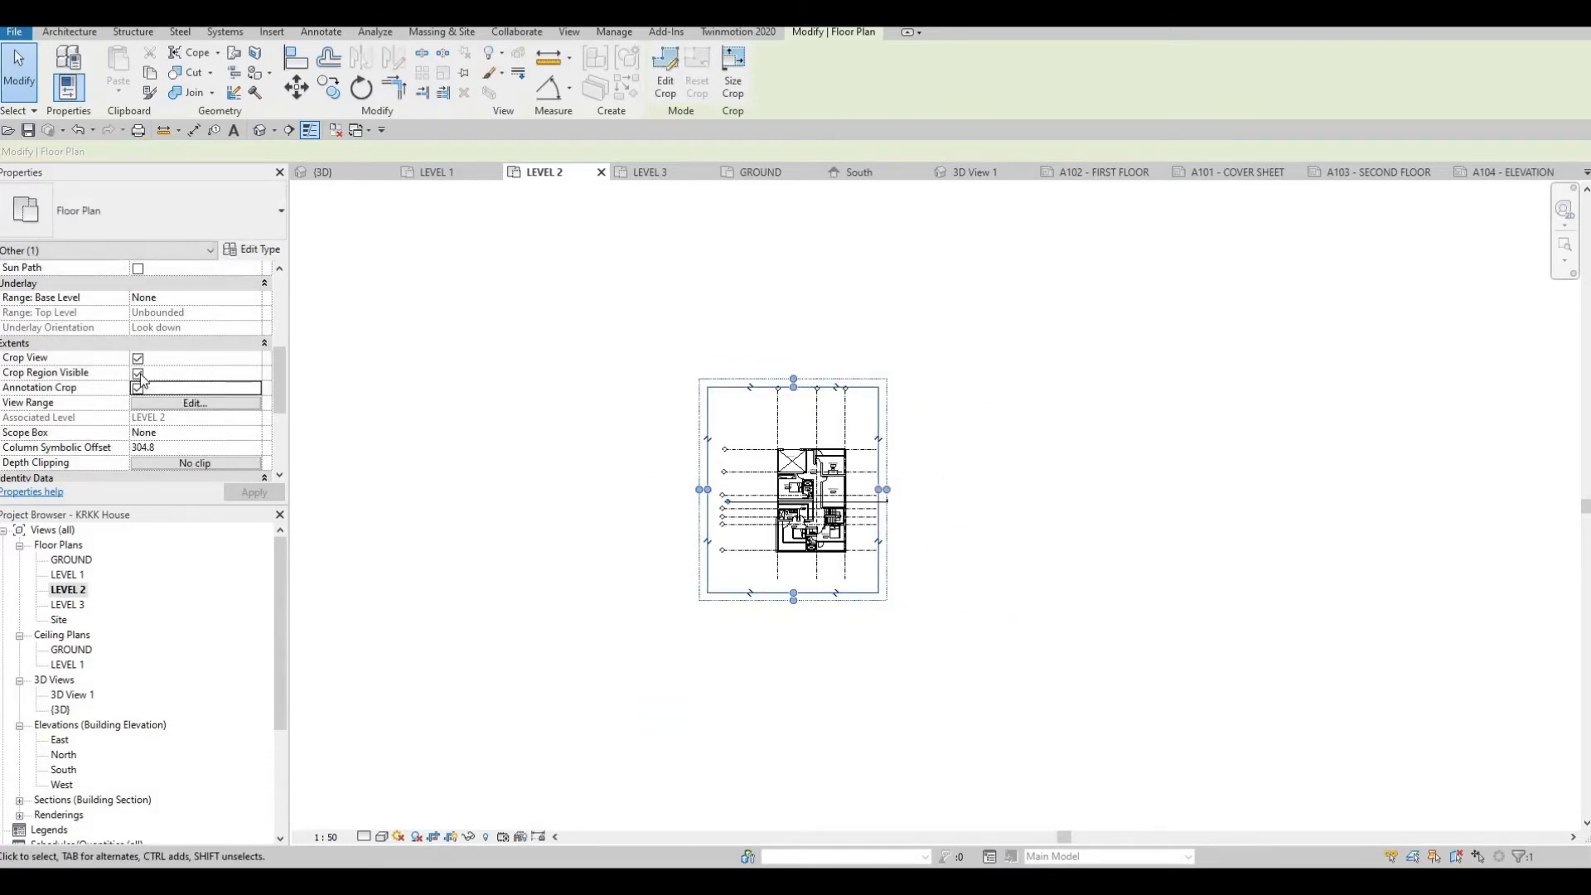
pyautogui.click(138, 372)
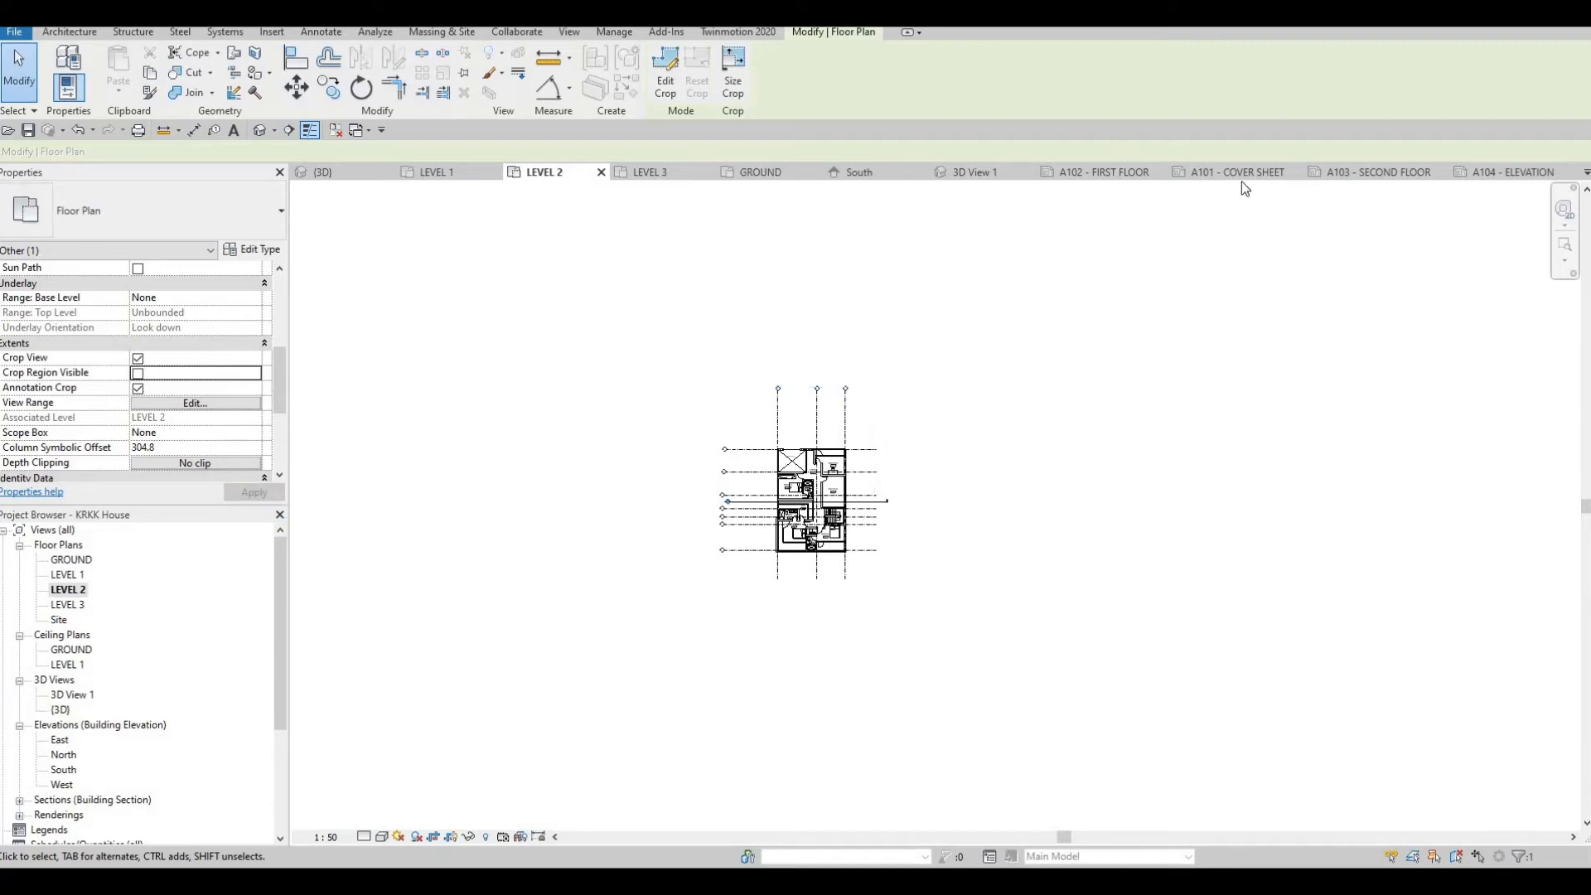
# Place the LEVEL 2 floor plan in the drawing area of sheet A103 - SECOND FLOOR.
pyautogui.click(1363, 174)
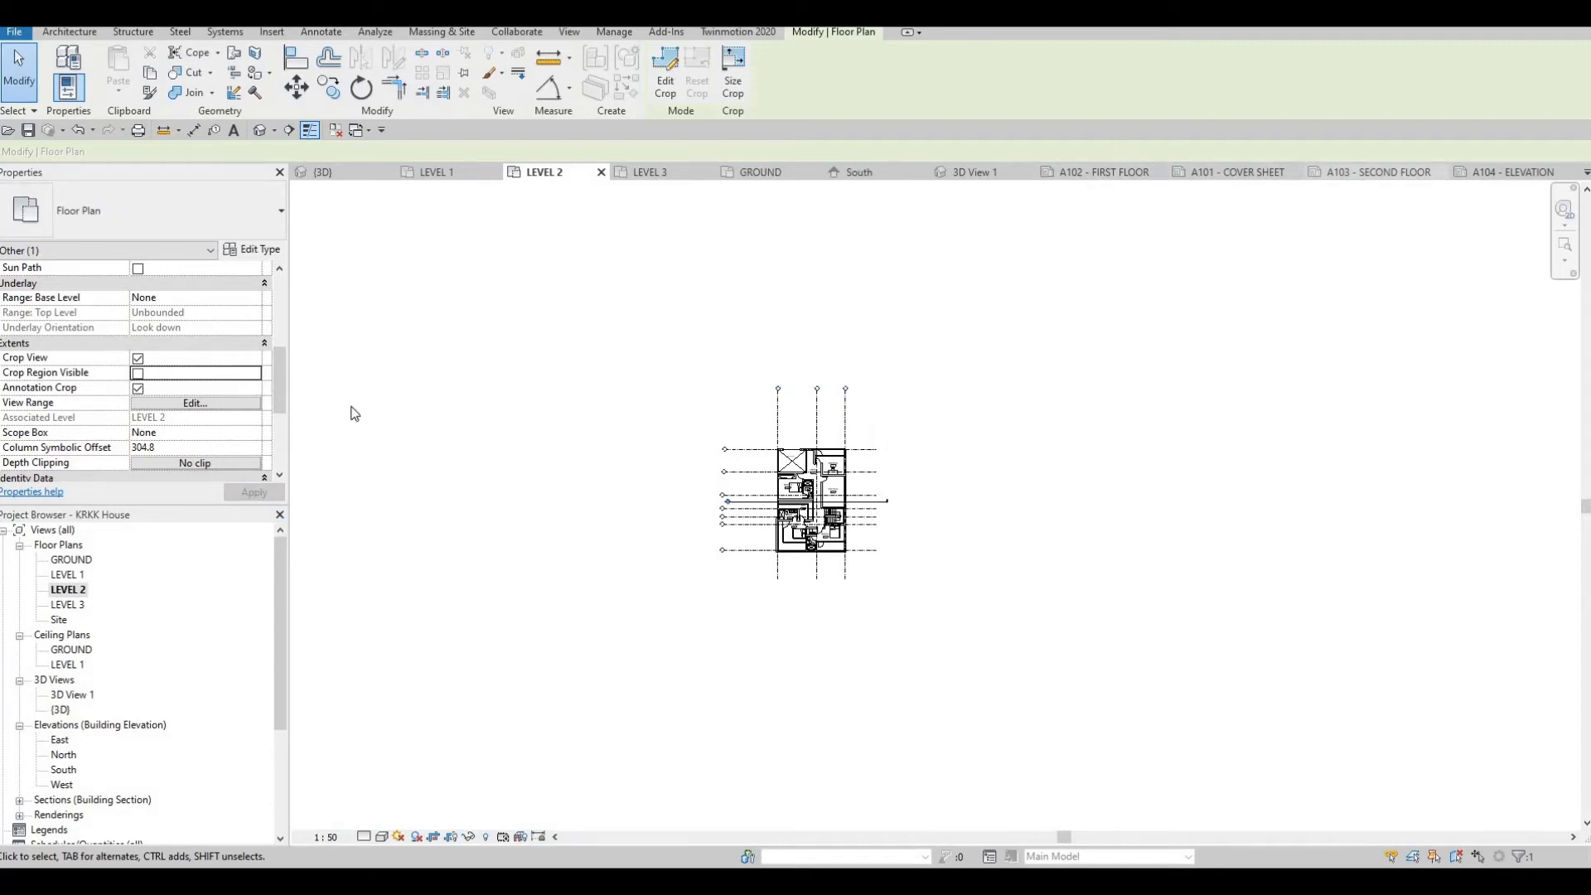
pyautogui.click(66, 577)
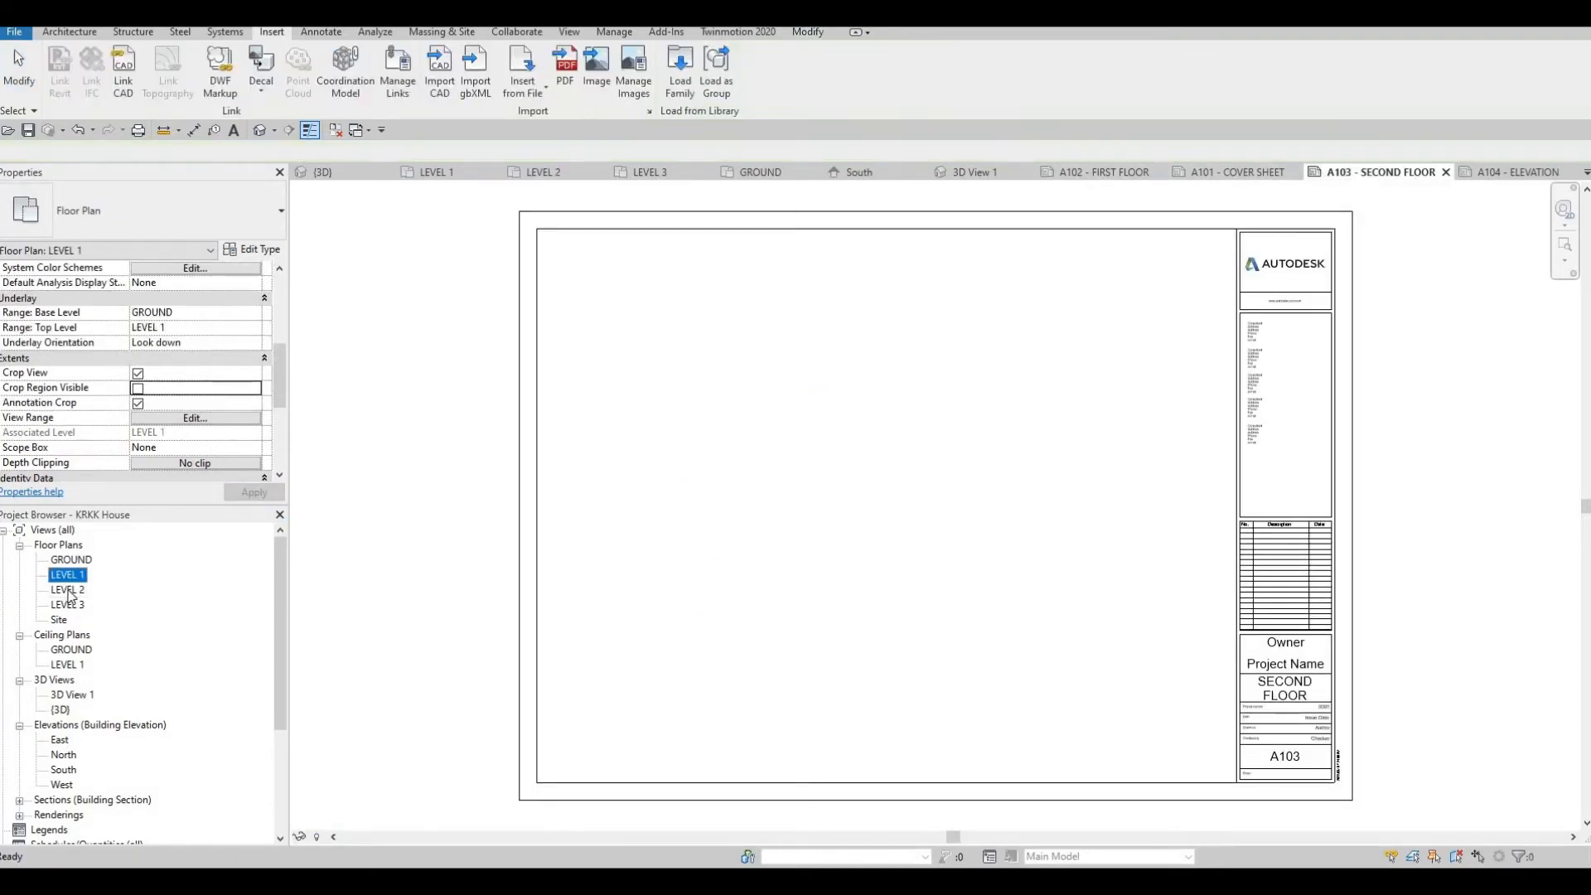
pyautogui.doubleClick(66, 590)
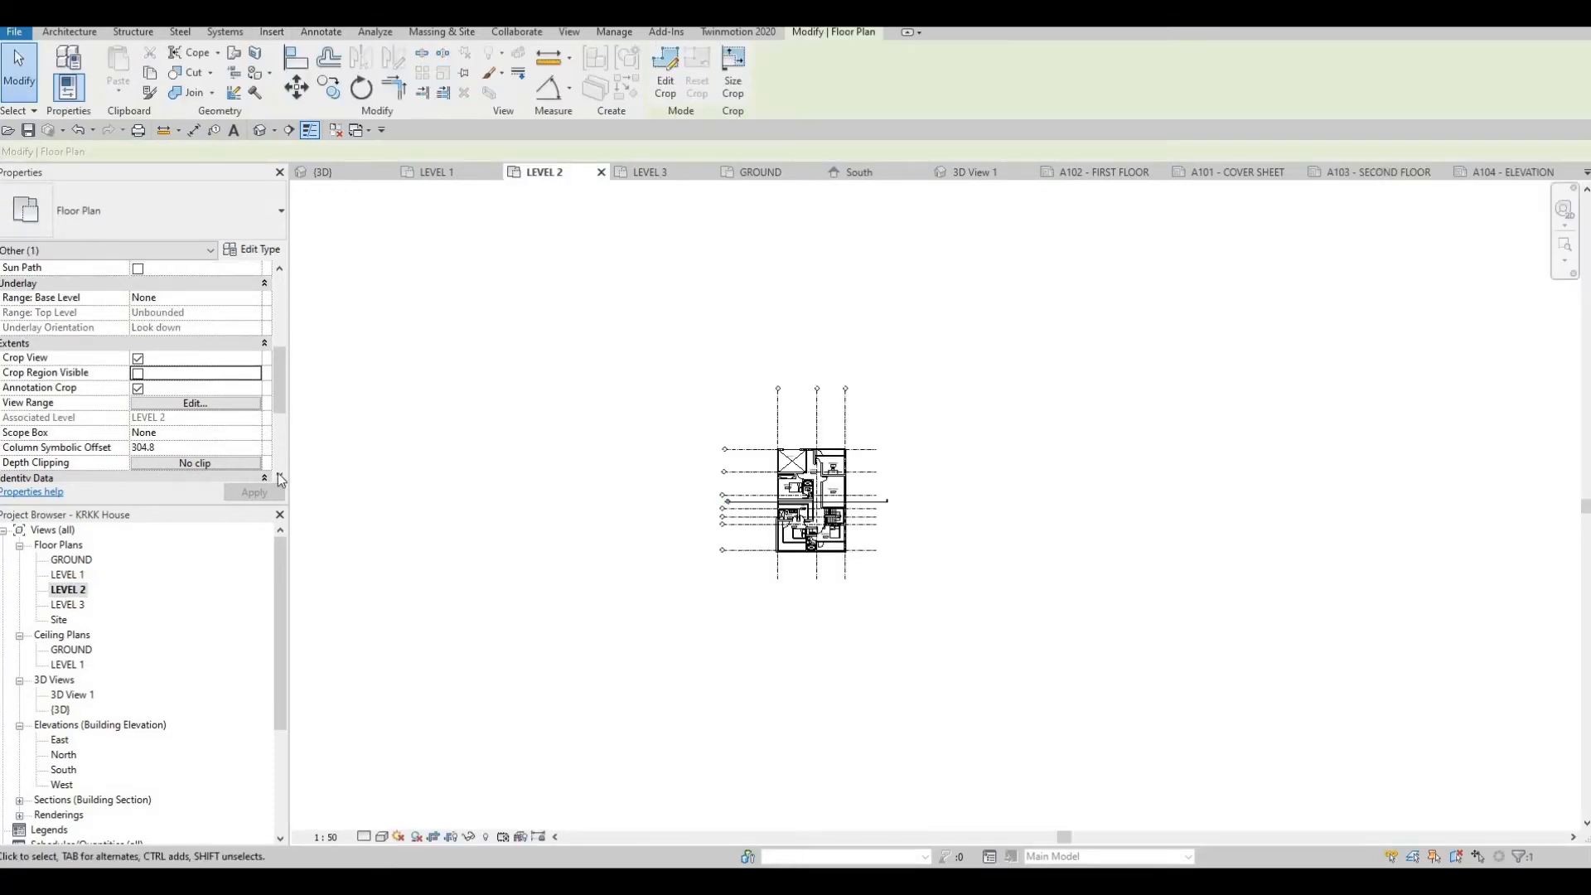
pyautogui.click(1380, 172)
pyautogui.moveTo(67, 590); pyautogui.dragTo(844, 480)
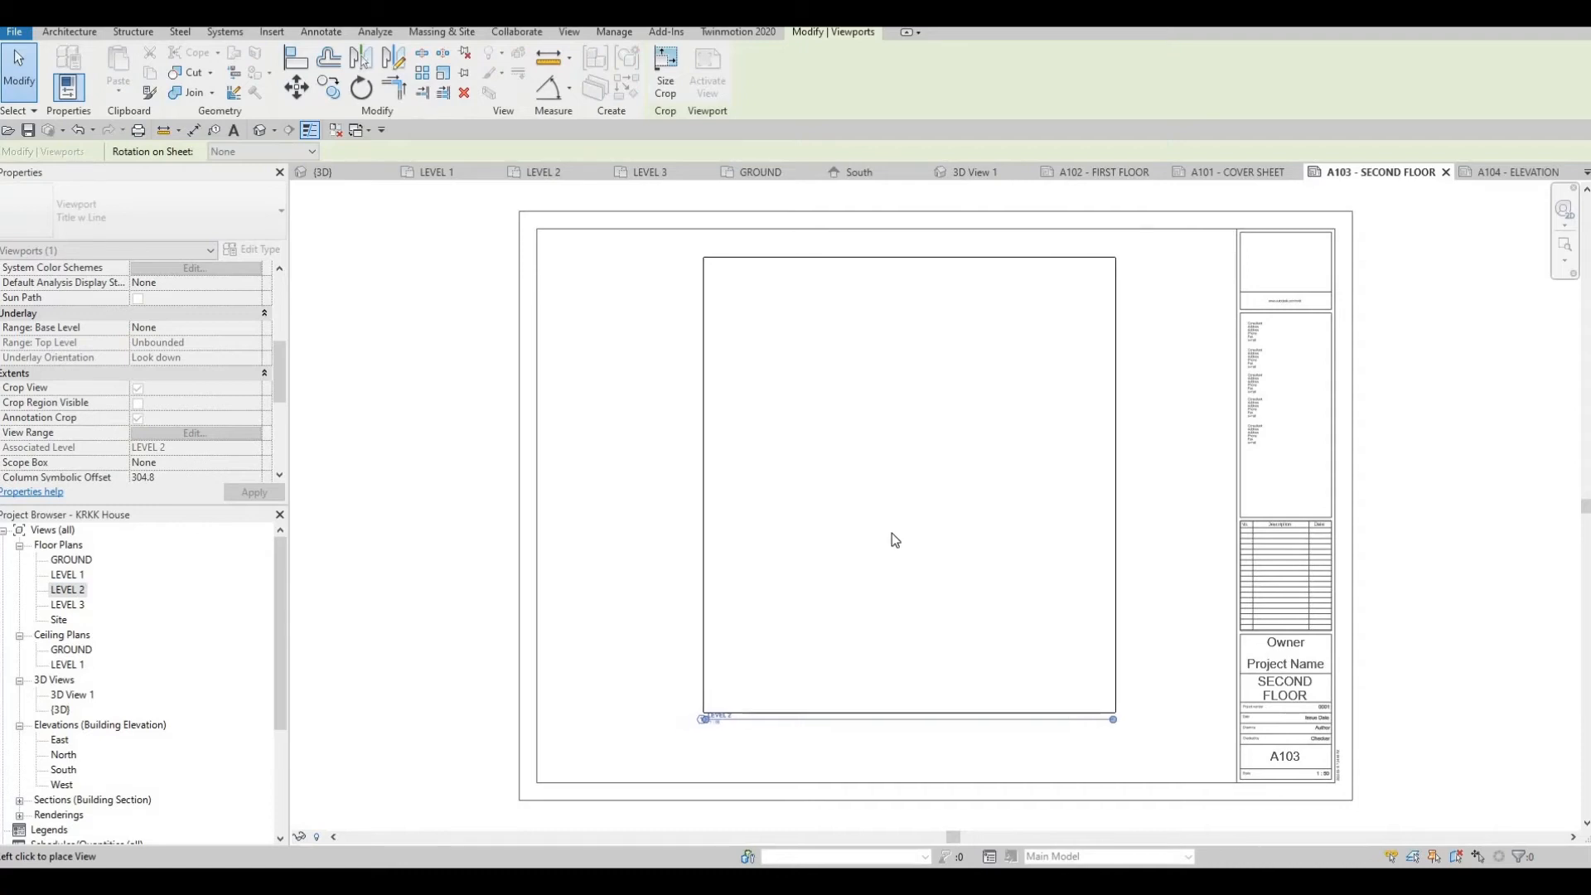
pyautogui.click(911, 488)
pyautogui.scroll(1, 746, 771)
pyautogui.scroll(2, 700, 704)
pyautogui.press('Escape')
pyautogui.press('Escape')
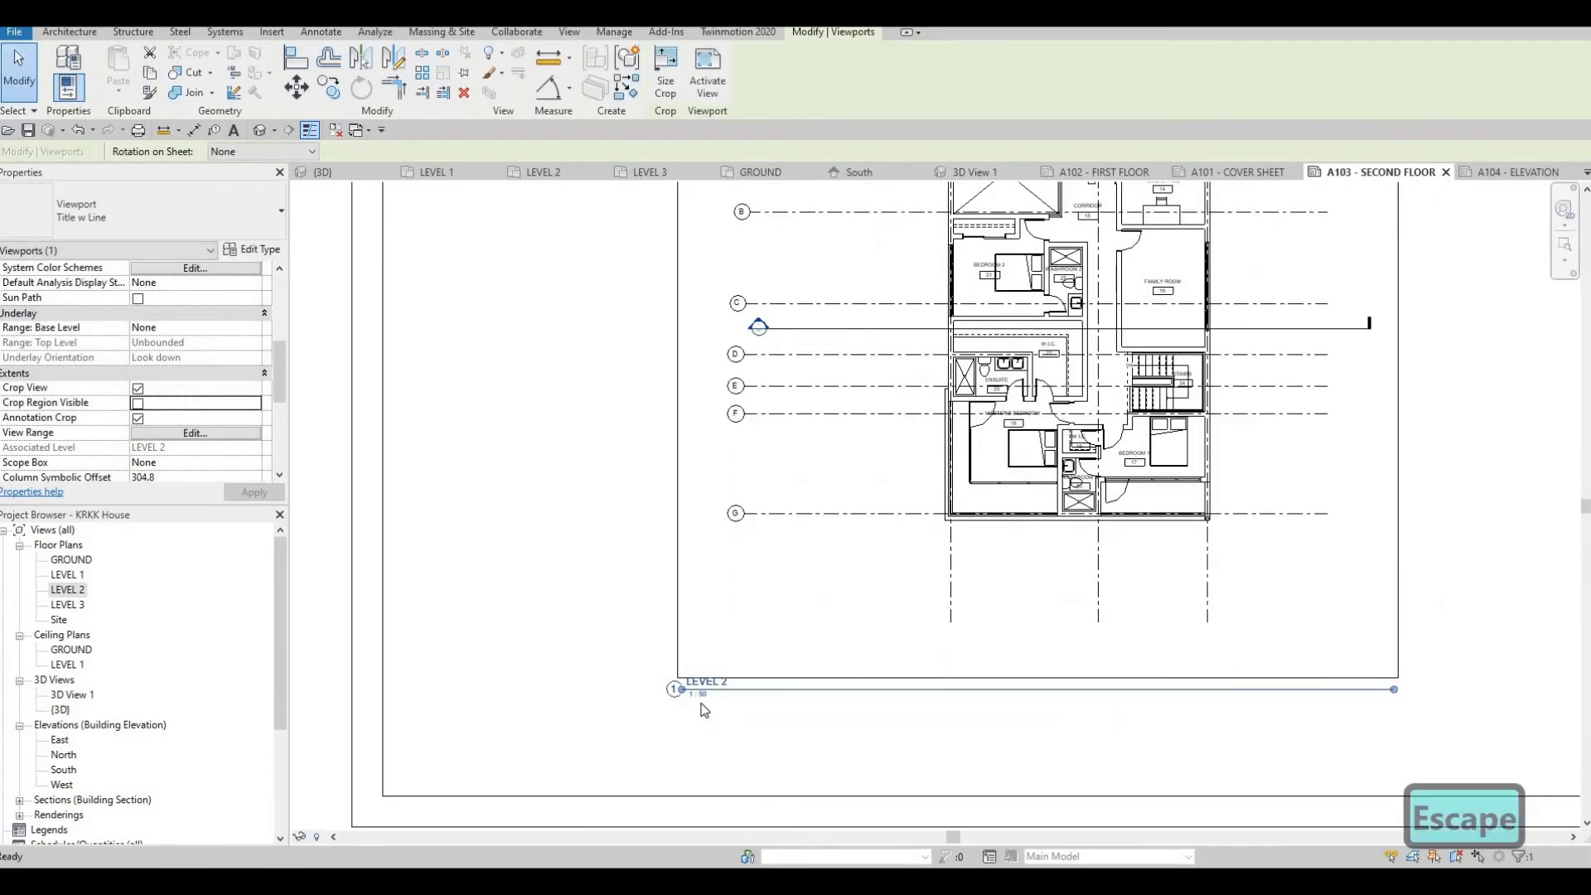
# Set the LEVEL 2 viewport's Title on Sheet to SECOND FLOOR, apply it and deselect the viewport.
pyautogui.scroll(3, 694, 663)
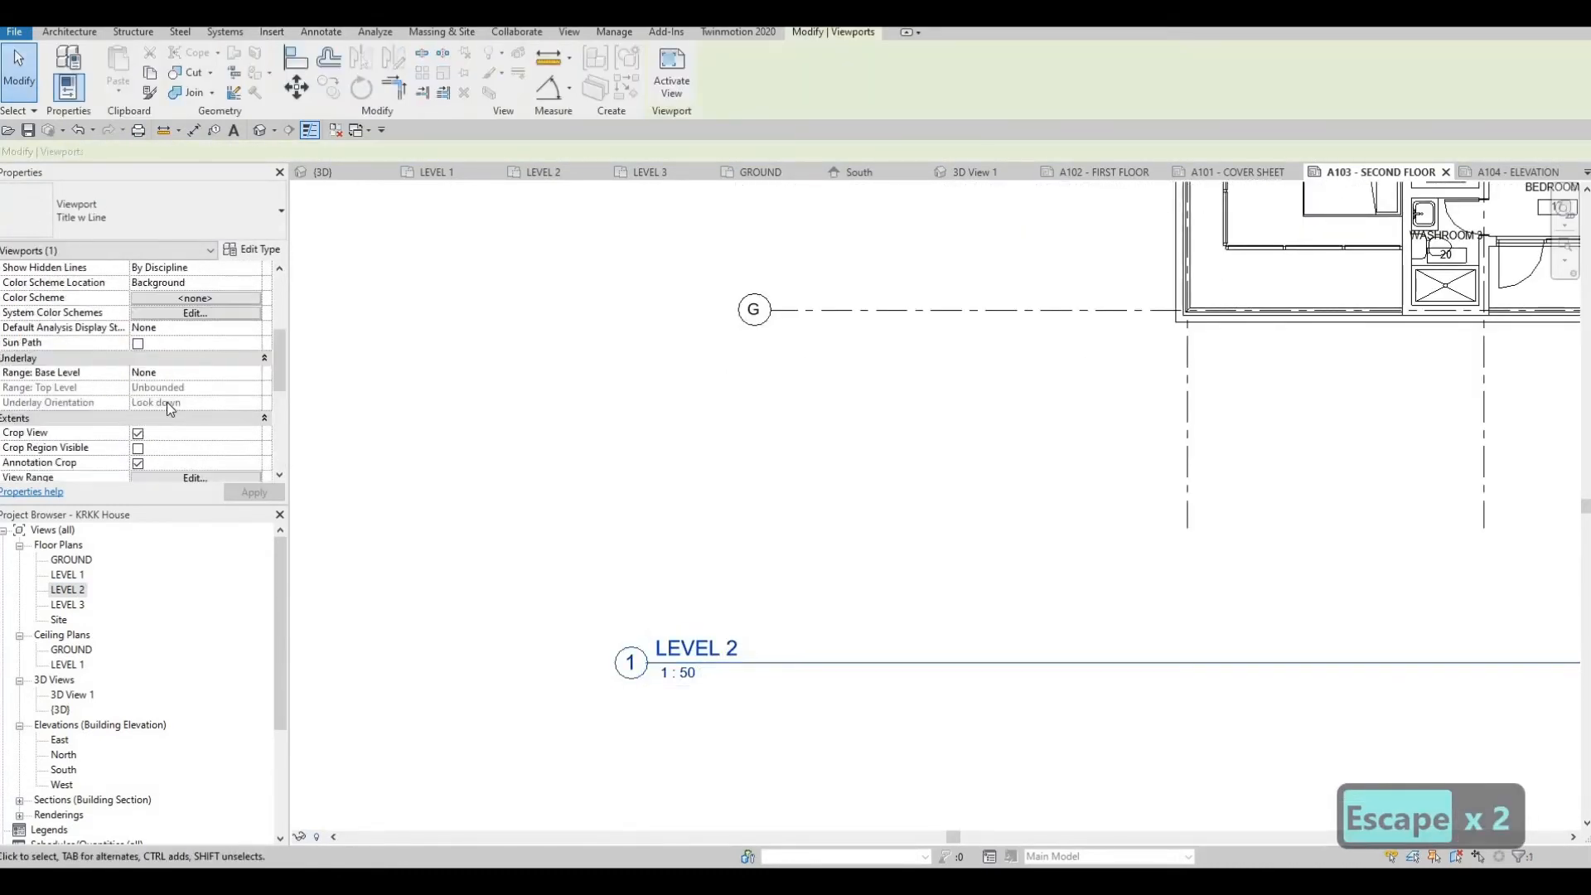
pyautogui.scroll(-5, 161, 389)
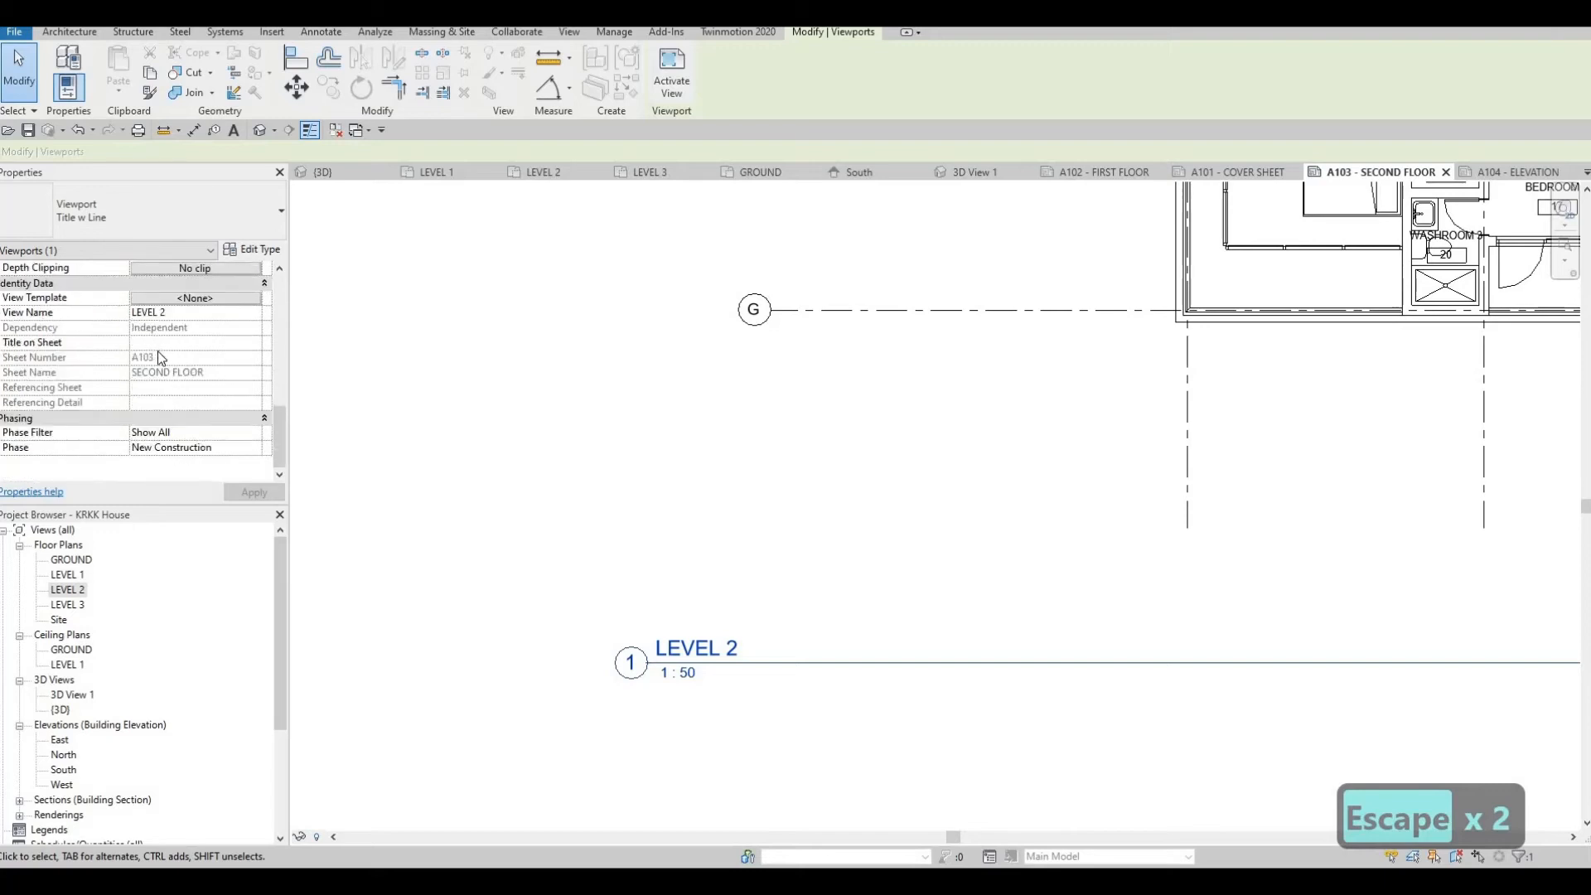
pyautogui.click(157, 347)
pyautogui.write('SEC')
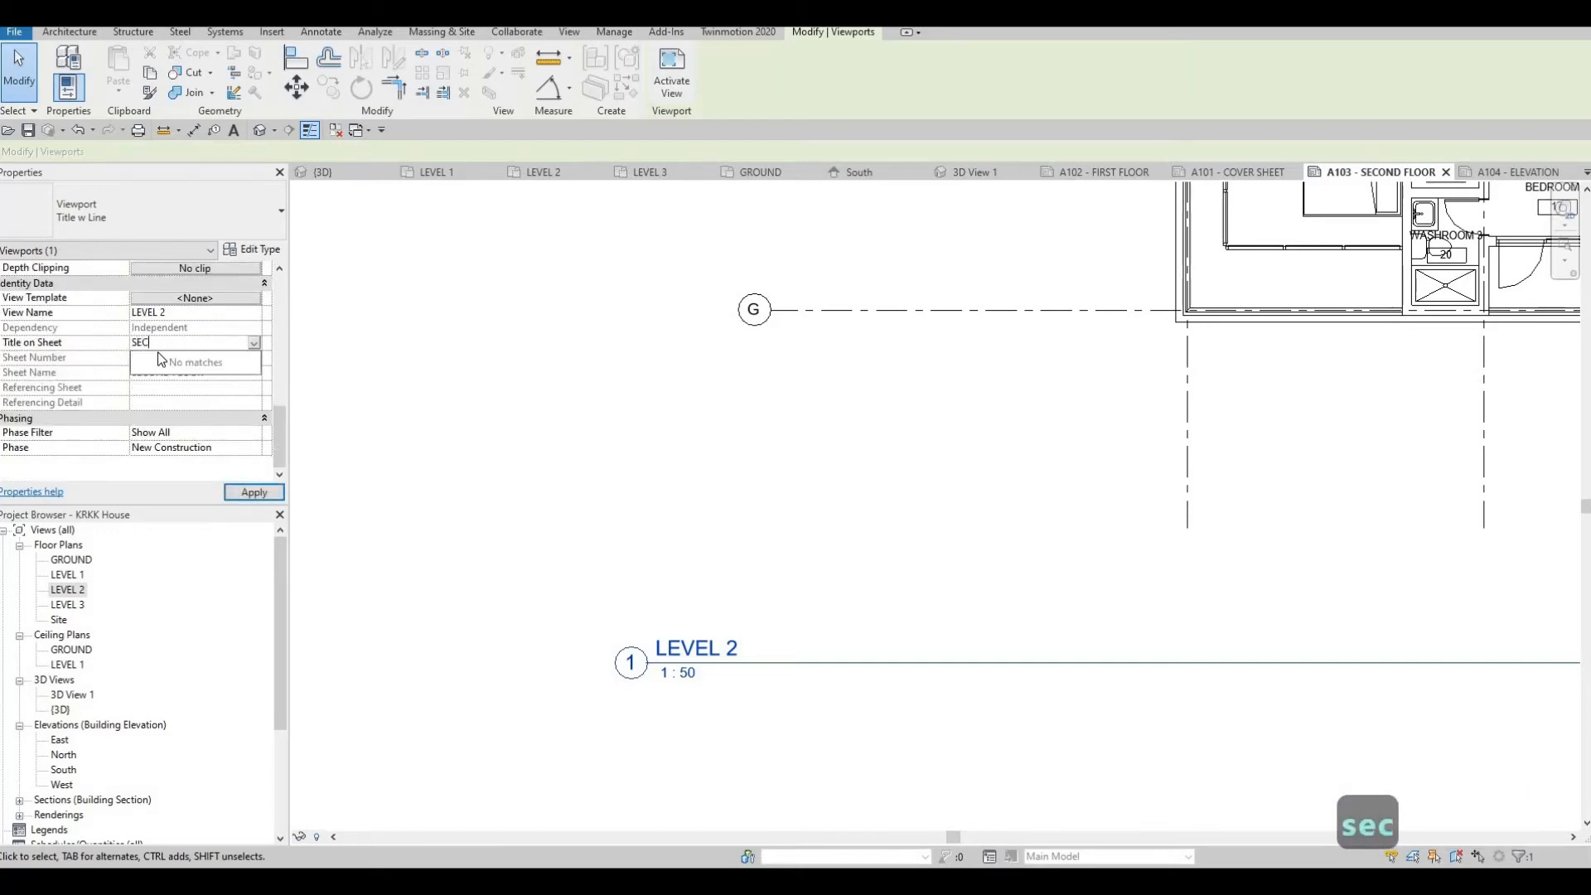
pyautogui.write('OND FLOOR')
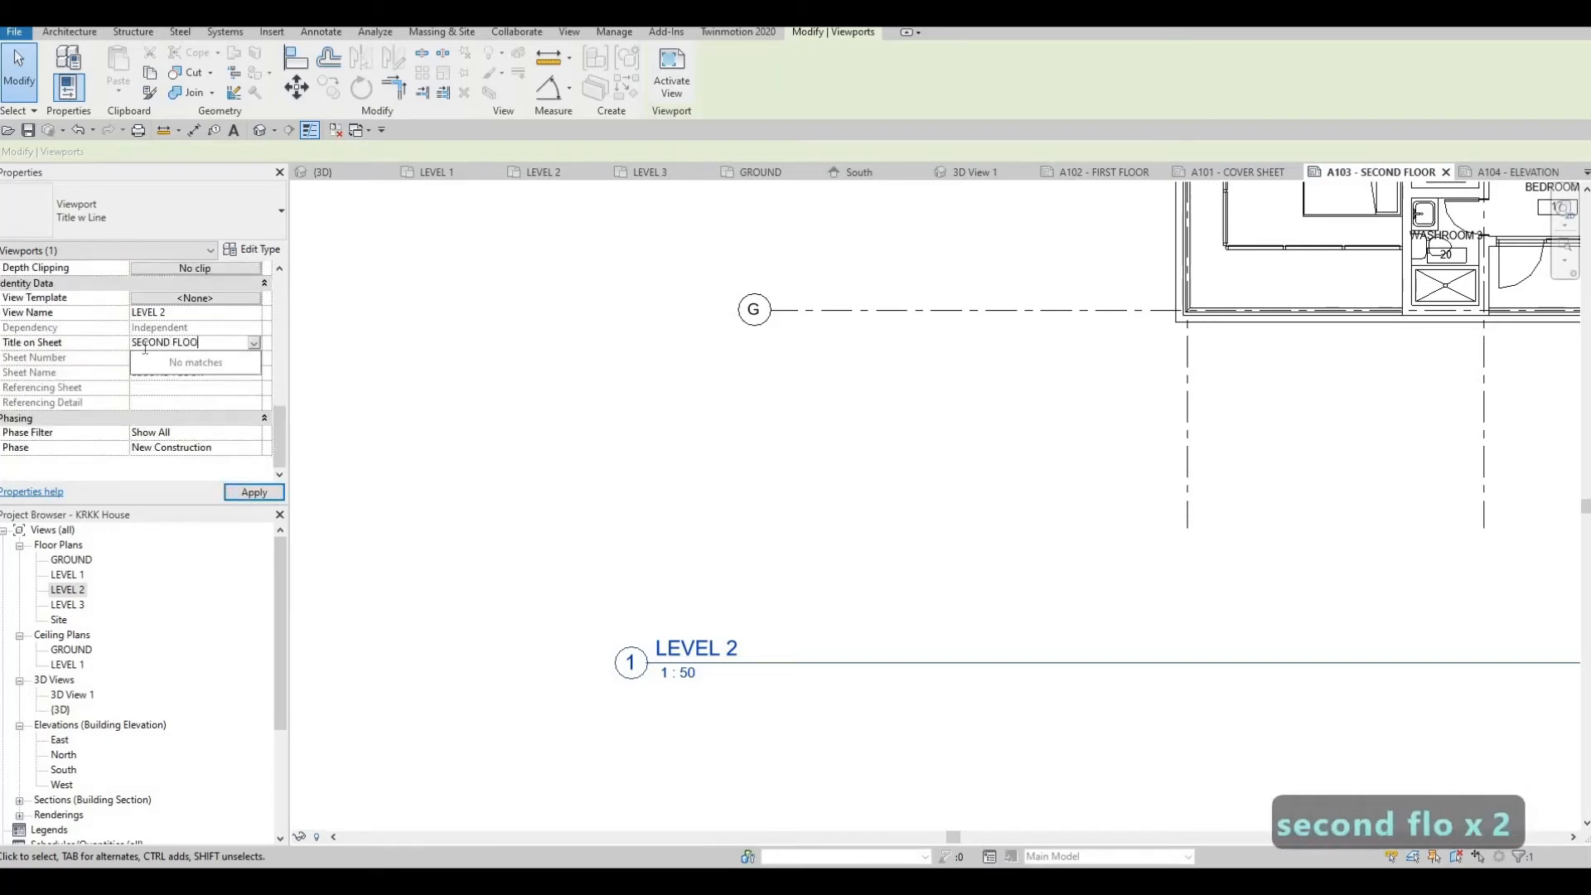
pyautogui.click(254, 492)
pyautogui.scroll(-2, 394, 465)
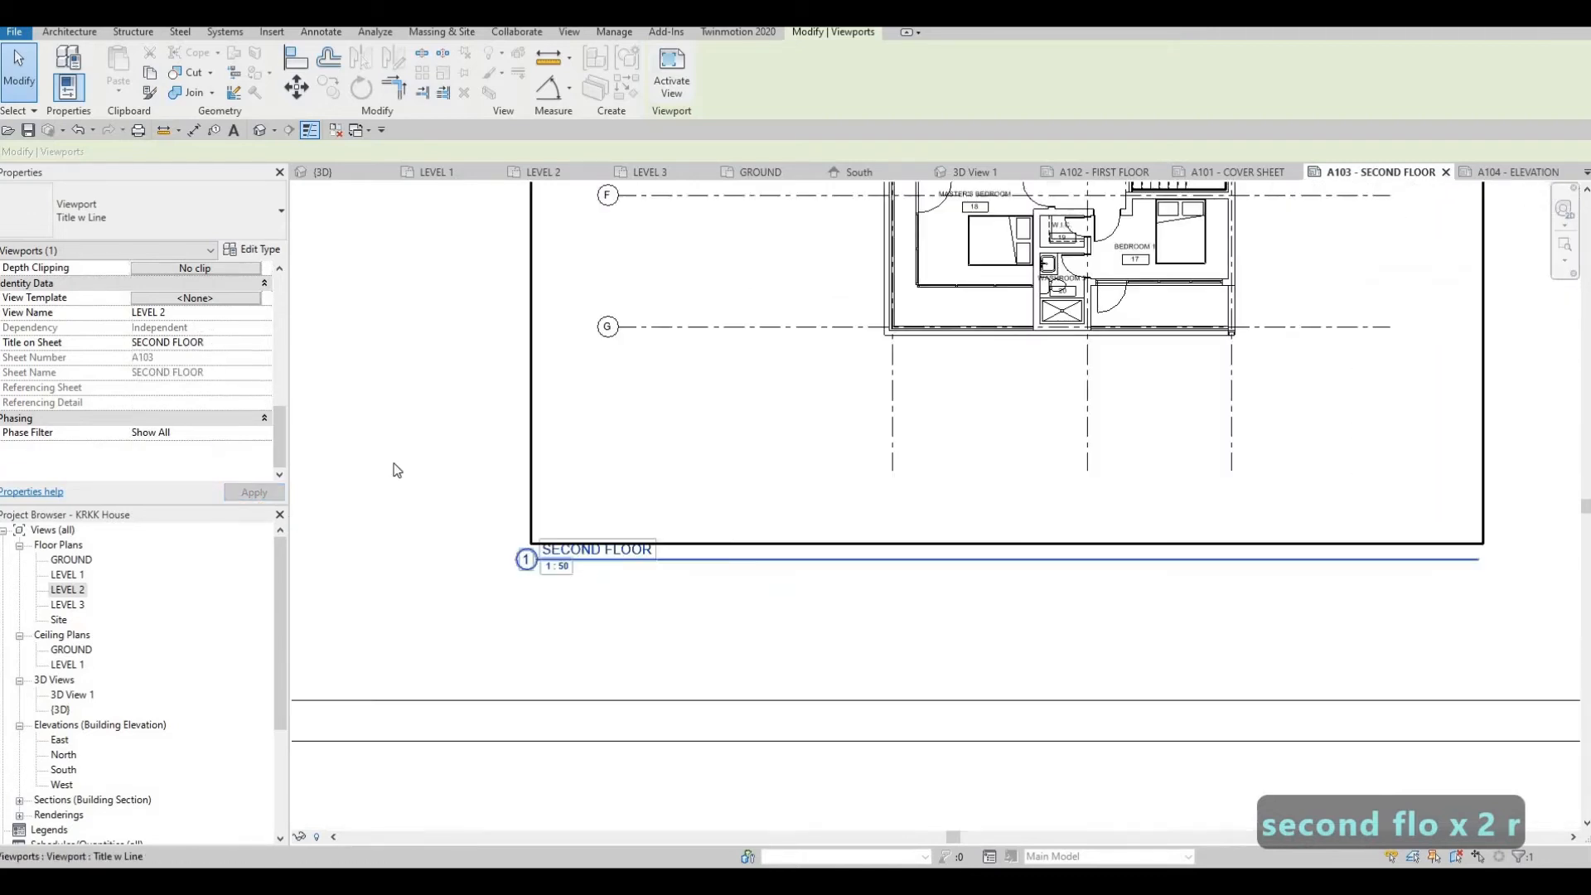
pyautogui.press('Escape')
pyautogui.scroll(-2, 688, 464)
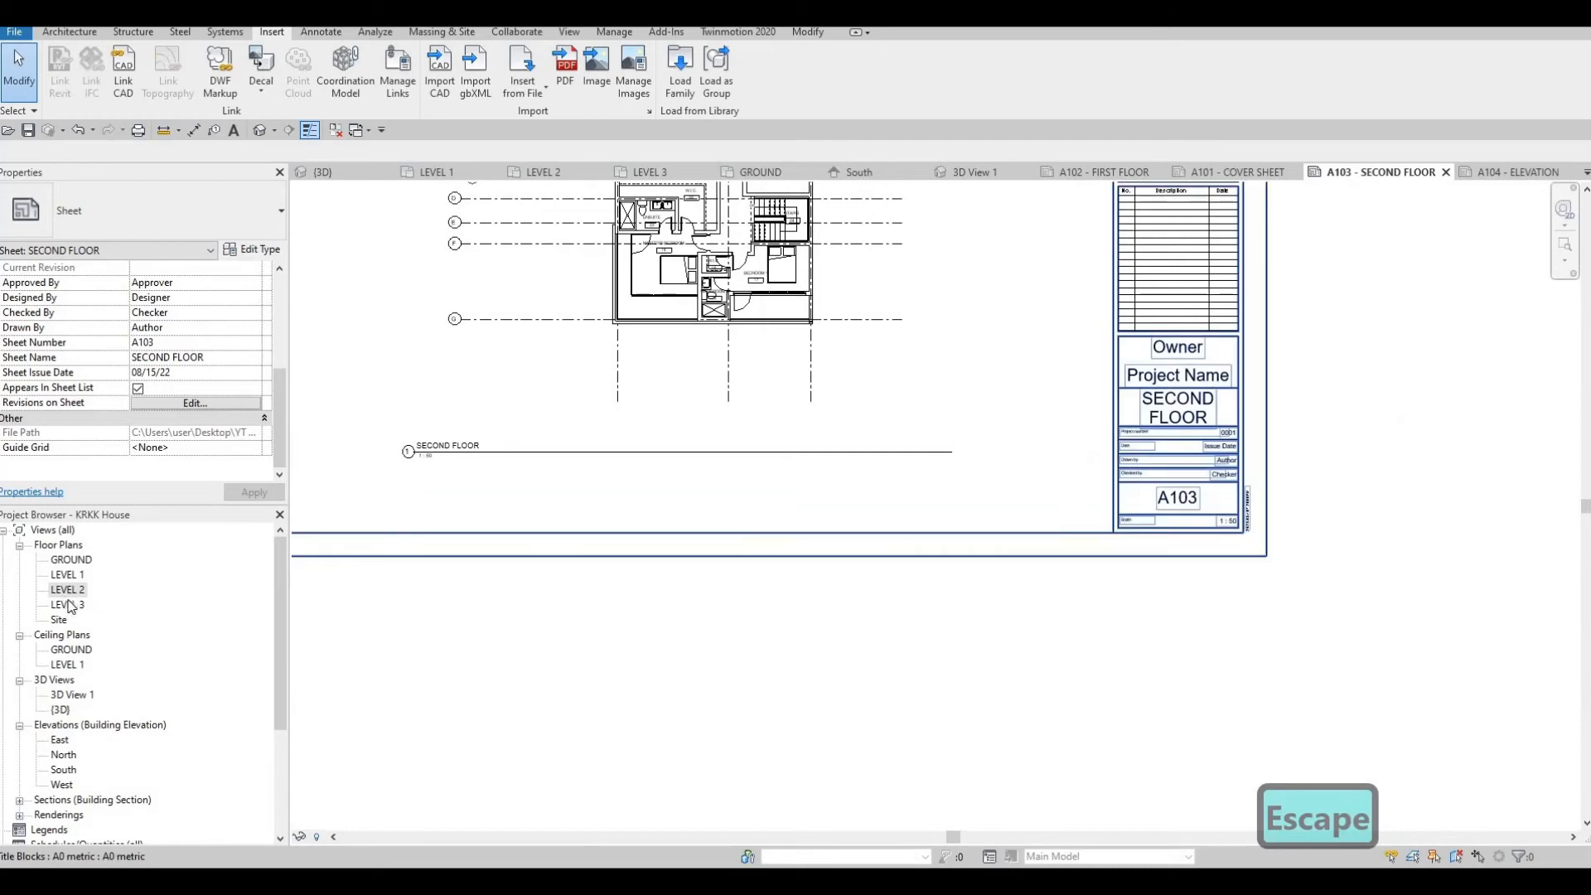
pyautogui.press('Escape')
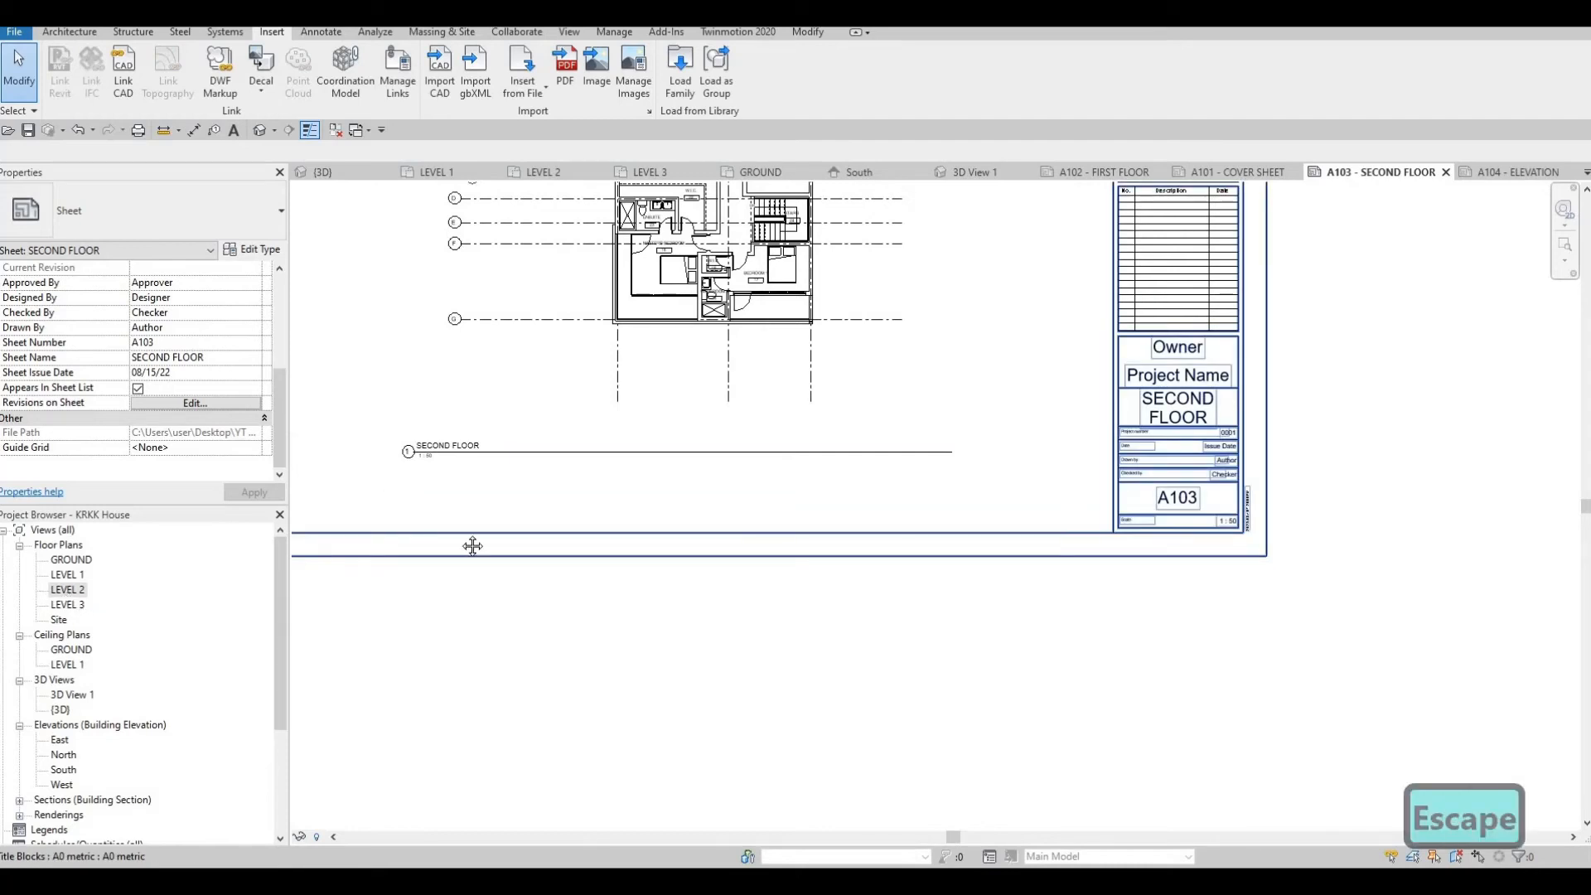
# Check the View Name and Title on Sheet properties of the floor plan viewport on sheet A103.
pyautogui.moveTo(408, 497); pyautogui.dragTo(492, 554, button='middle')
pyautogui.press('Escape')
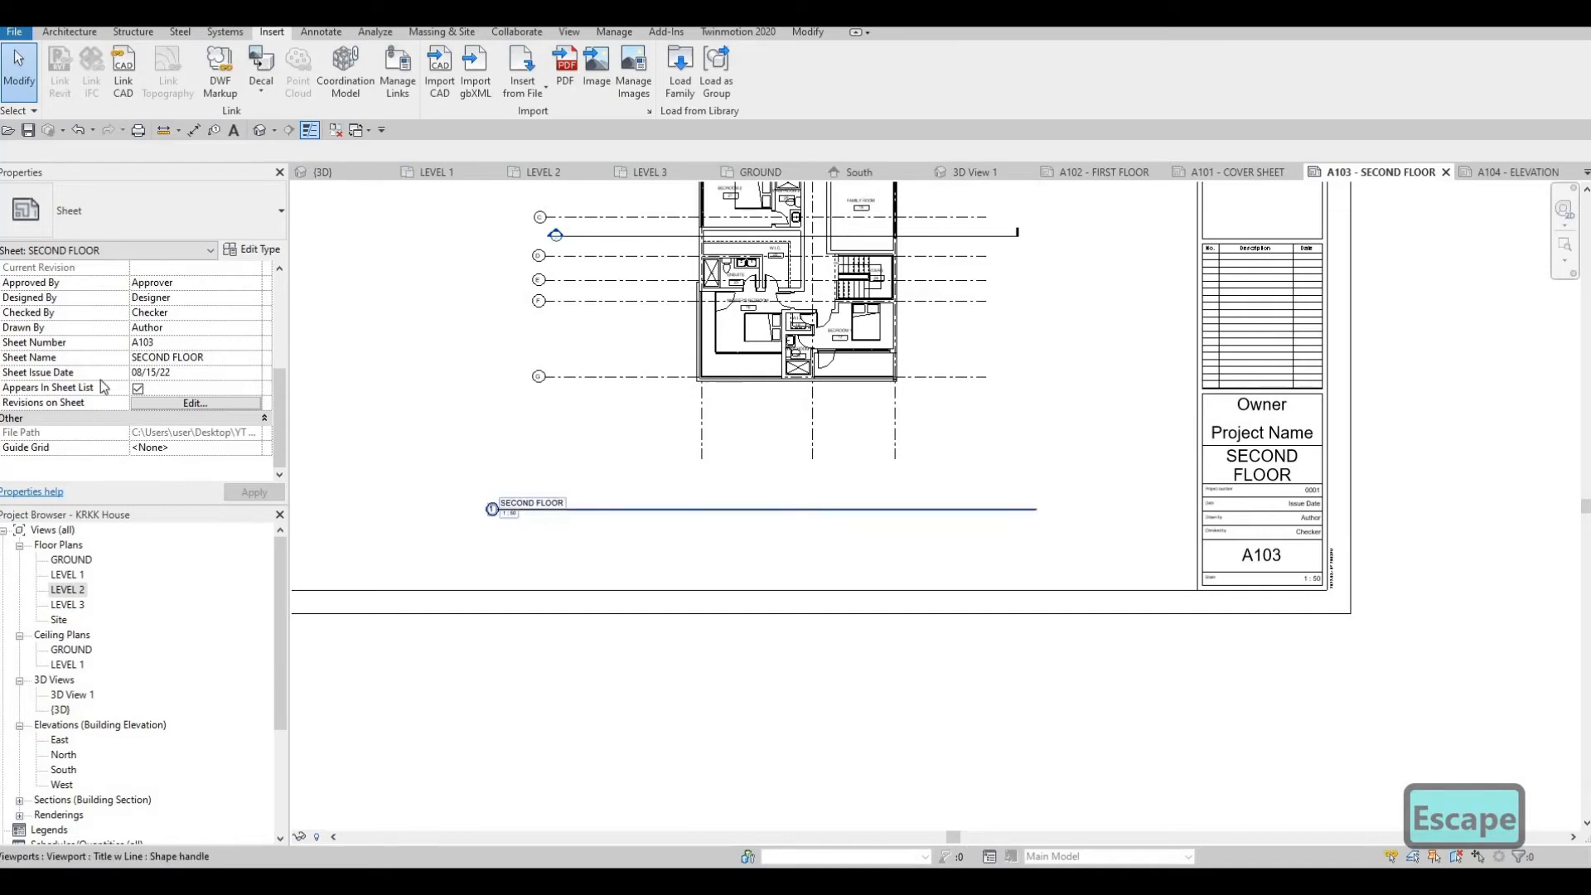
pyautogui.click(533, 508)
pyautogui.scroll(-5, 176, 406)
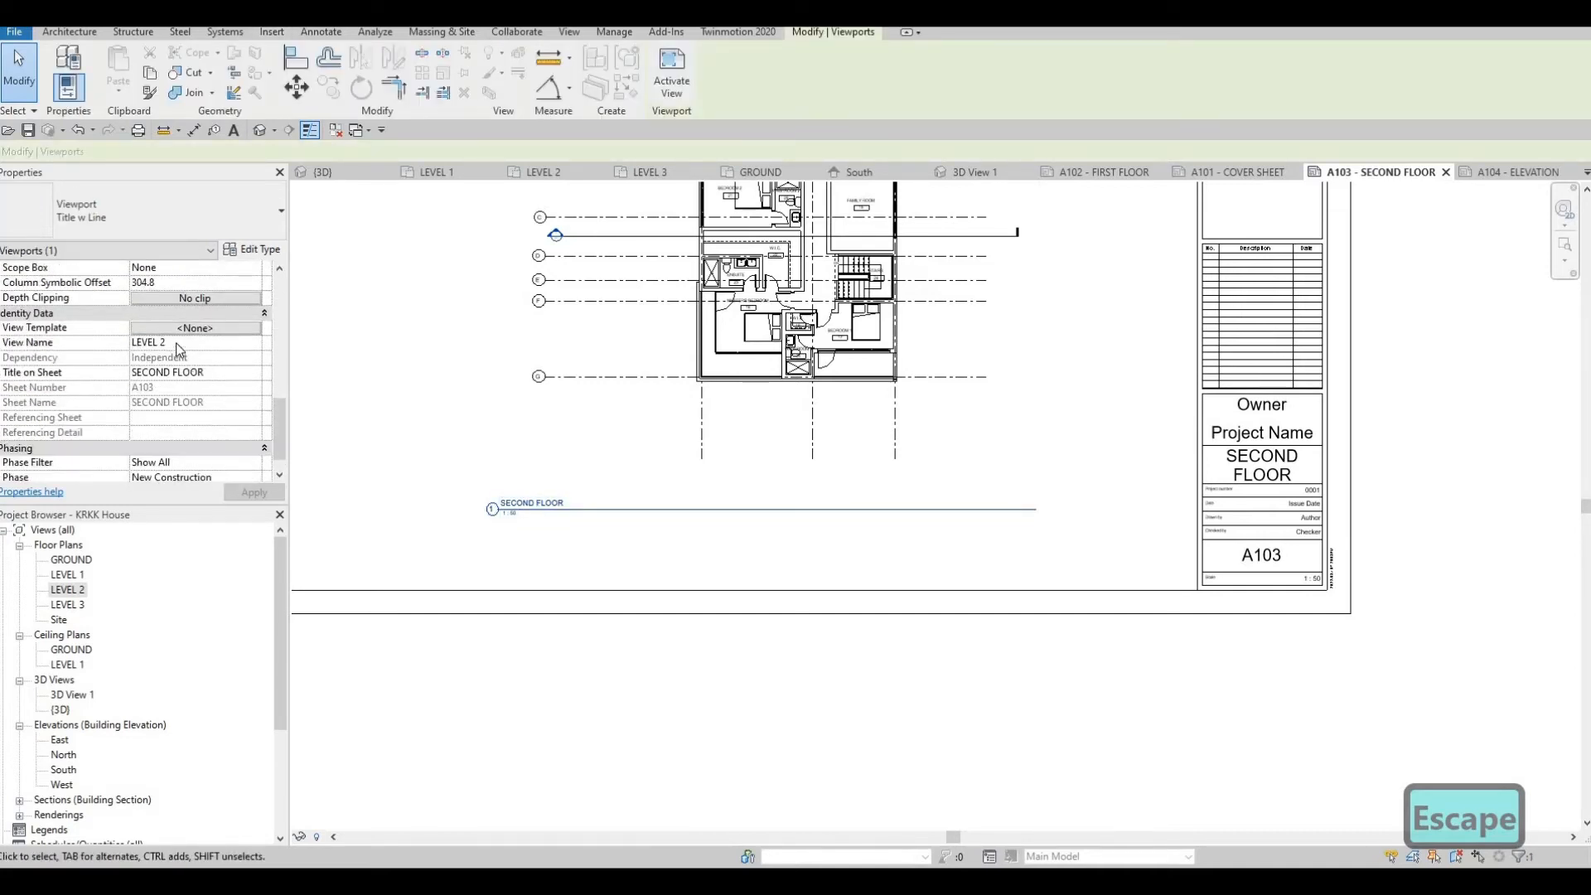
pyautogui.click(174, 343)
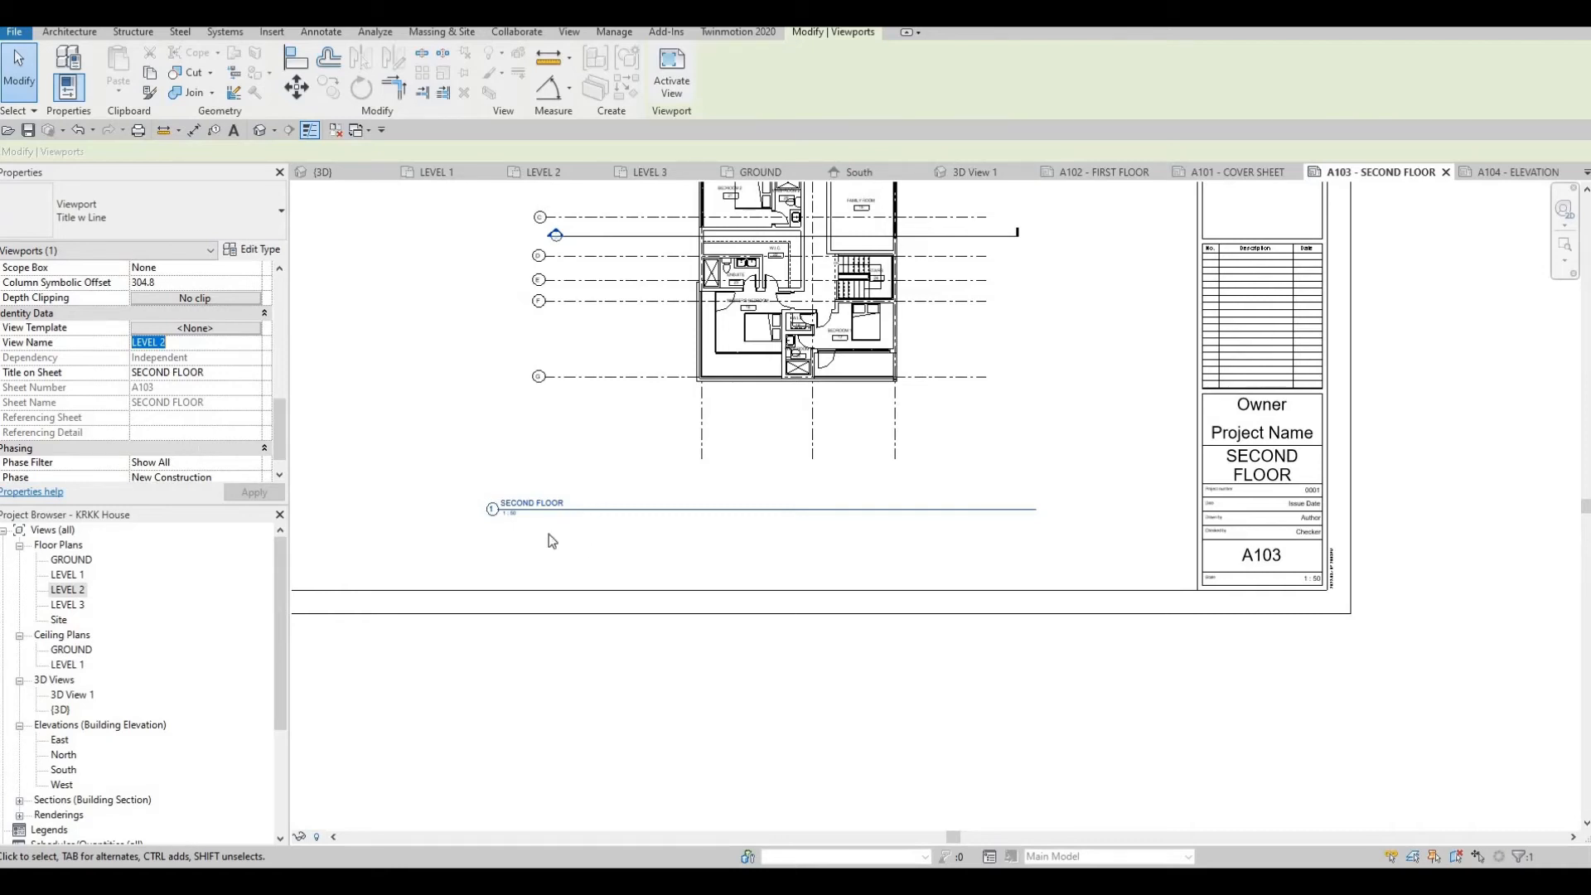
pyautogui.scroll(-2, 723, 465)
pyautogui.press('Escape')
pyautogui.press('Escape')
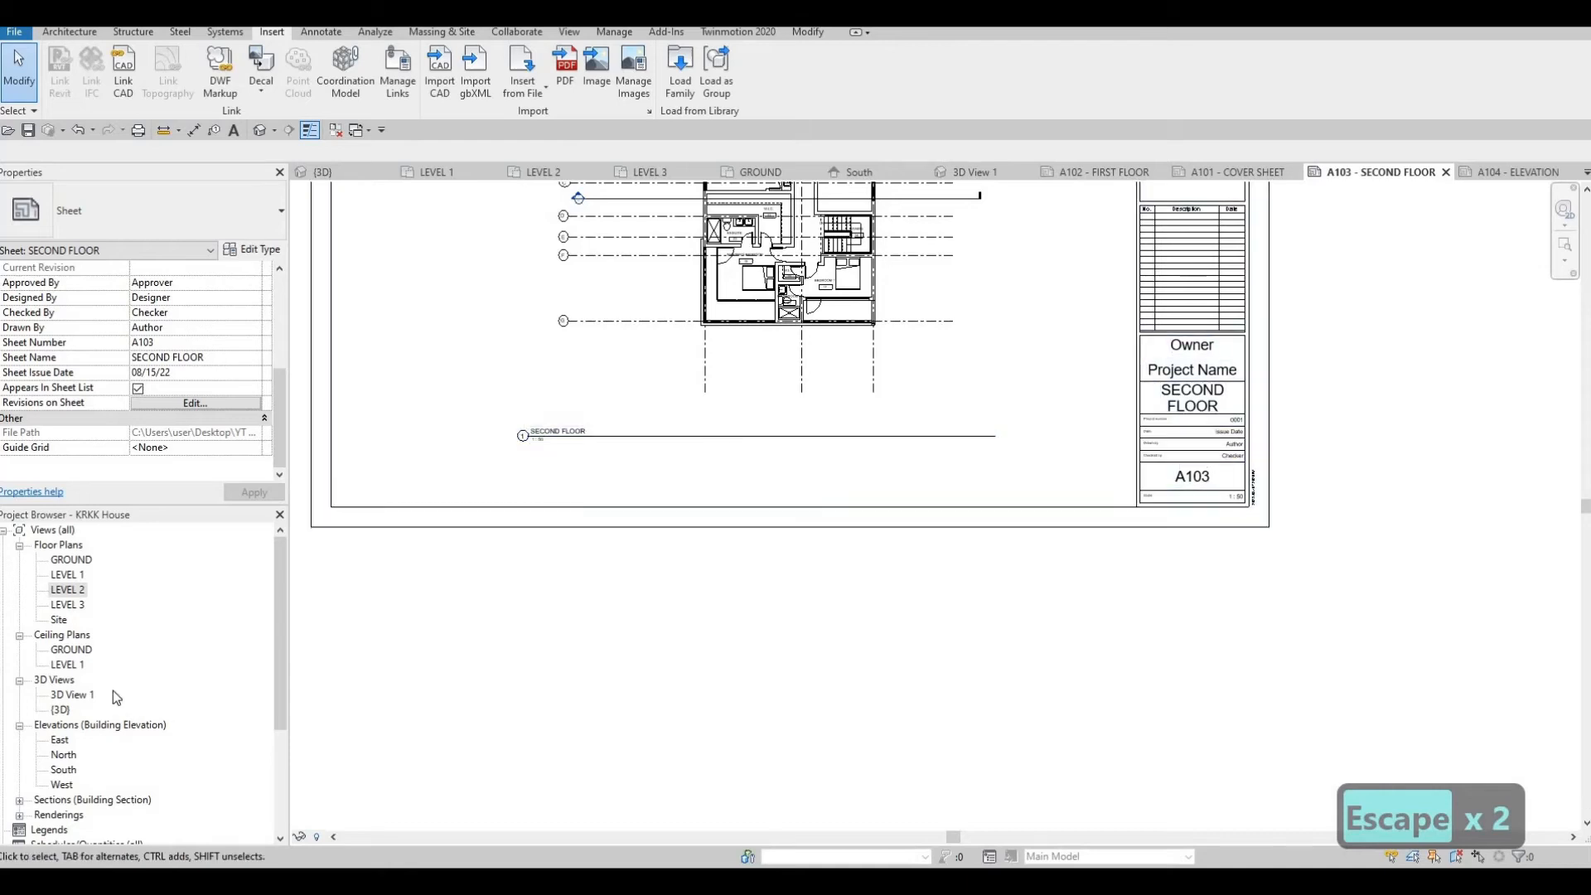
pyautogui.scroll(-1, 113, 691)
pyautogui.scroll(3, 715, 484)
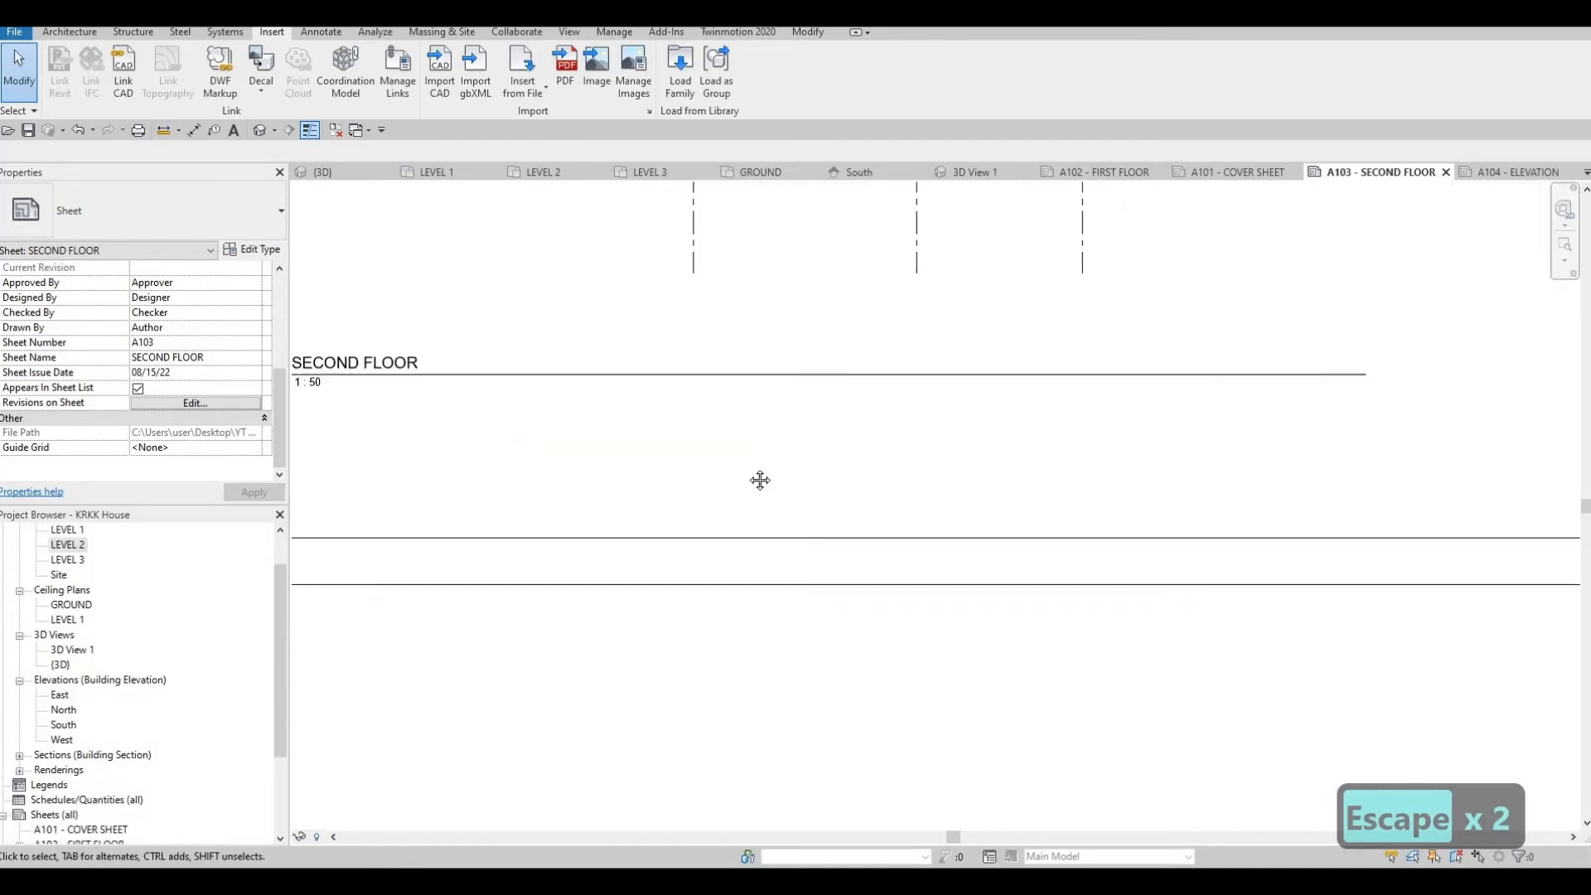
pyautogui.scroll(-5, 760, 481)
pyautogui.press('Escape')
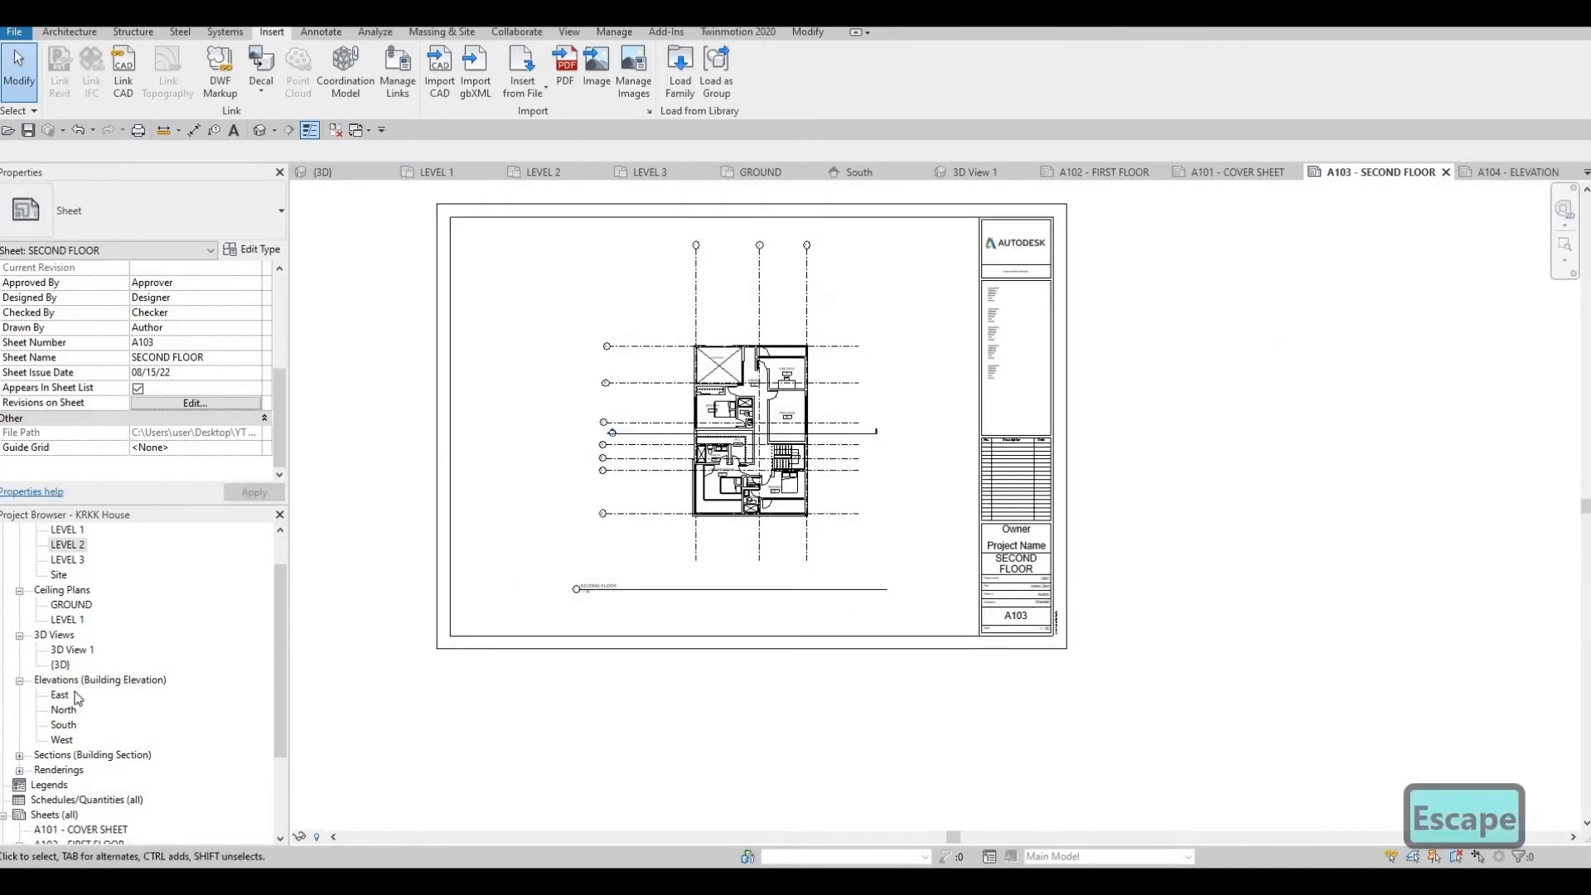
# Open sheet A104 - ELEVATION and place the East elevation in the upper part of its drawing area.
pyautogui.scroll(-3, 87, 744)
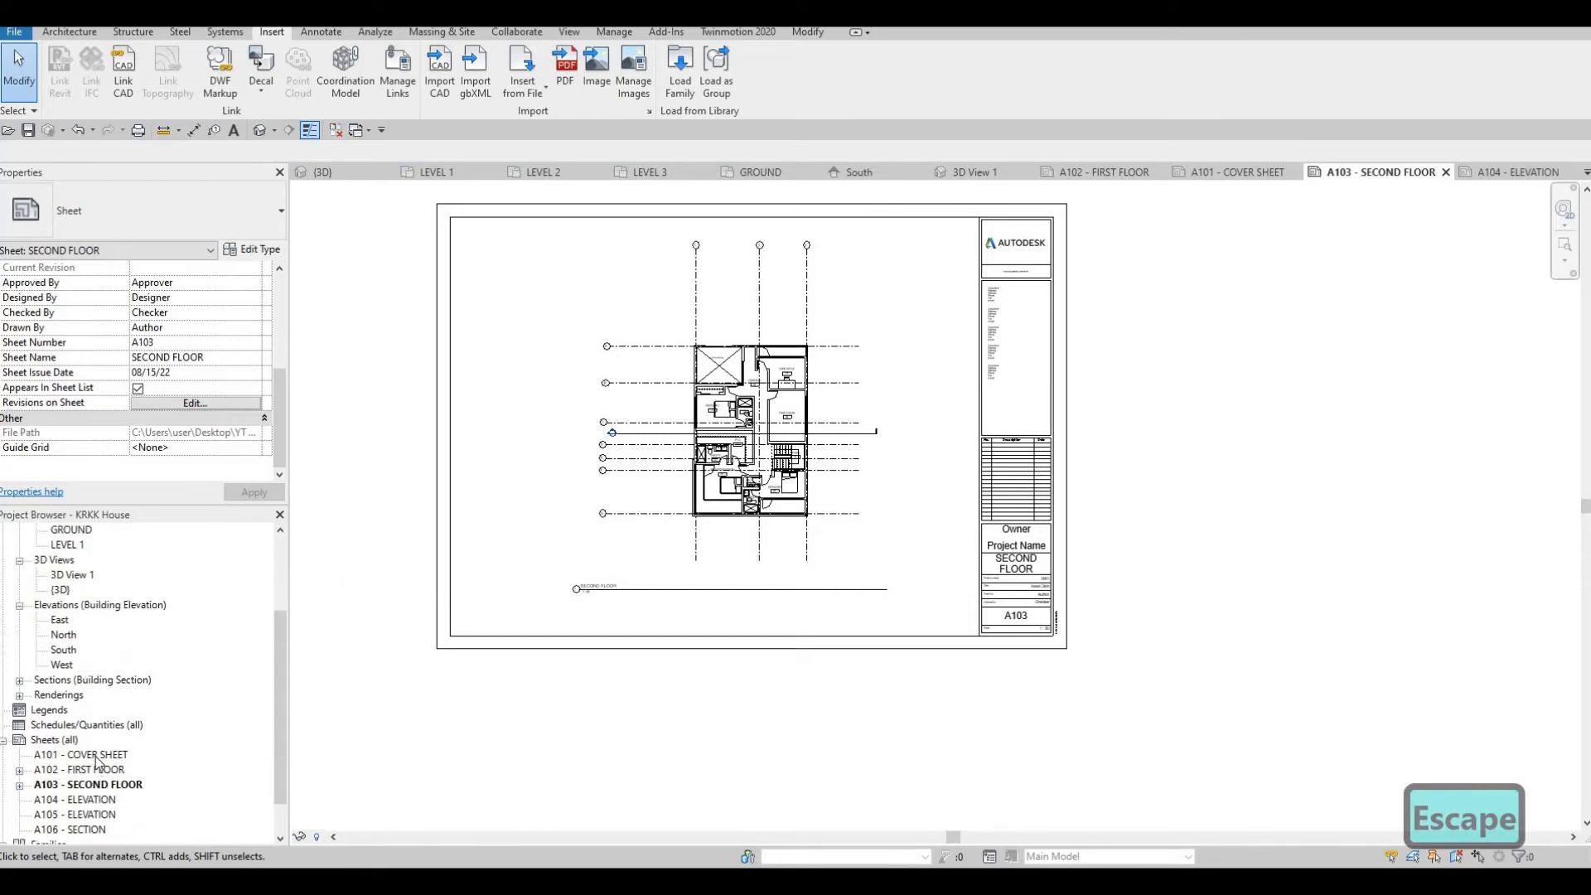
pyautogui.doubleClick(75, 754)
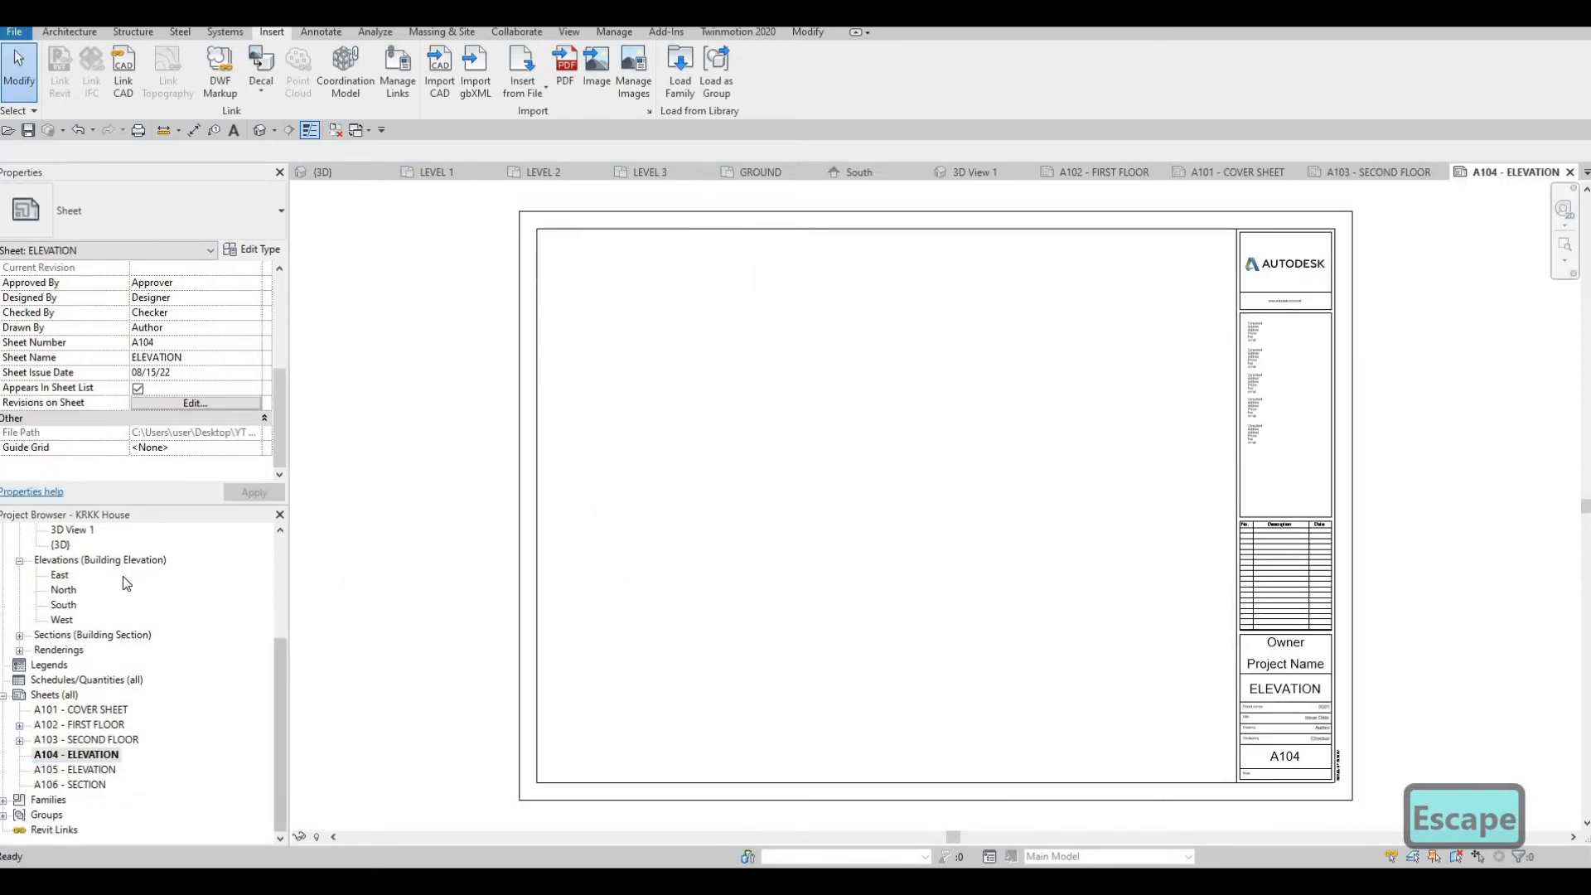
pyautogui.scroll(3, 71, 710)
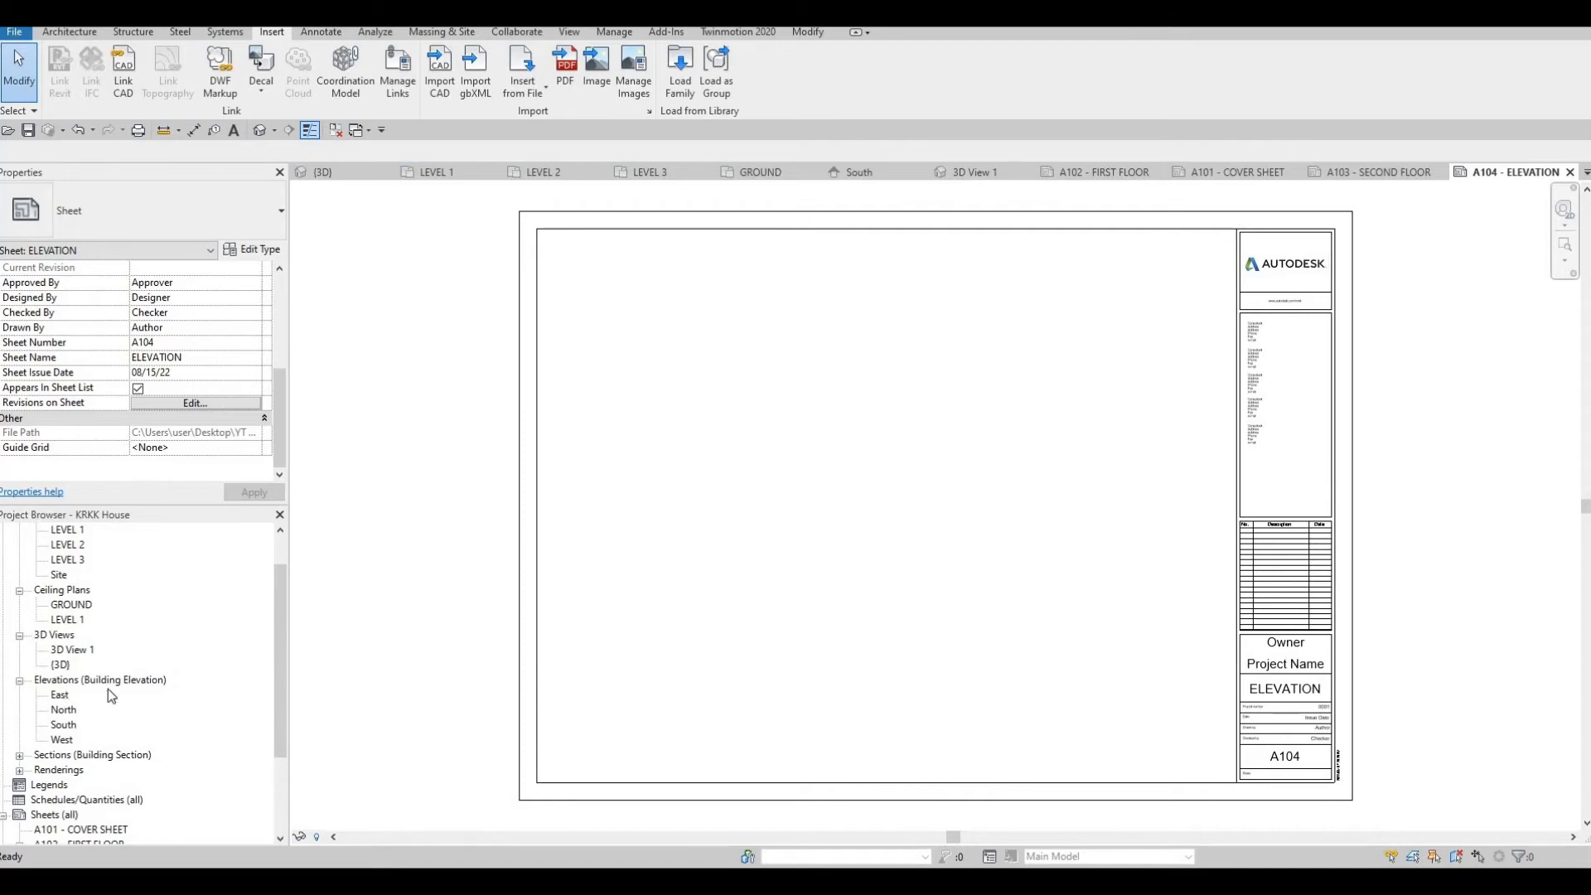
pyautogui.doubleClick(108, 692)
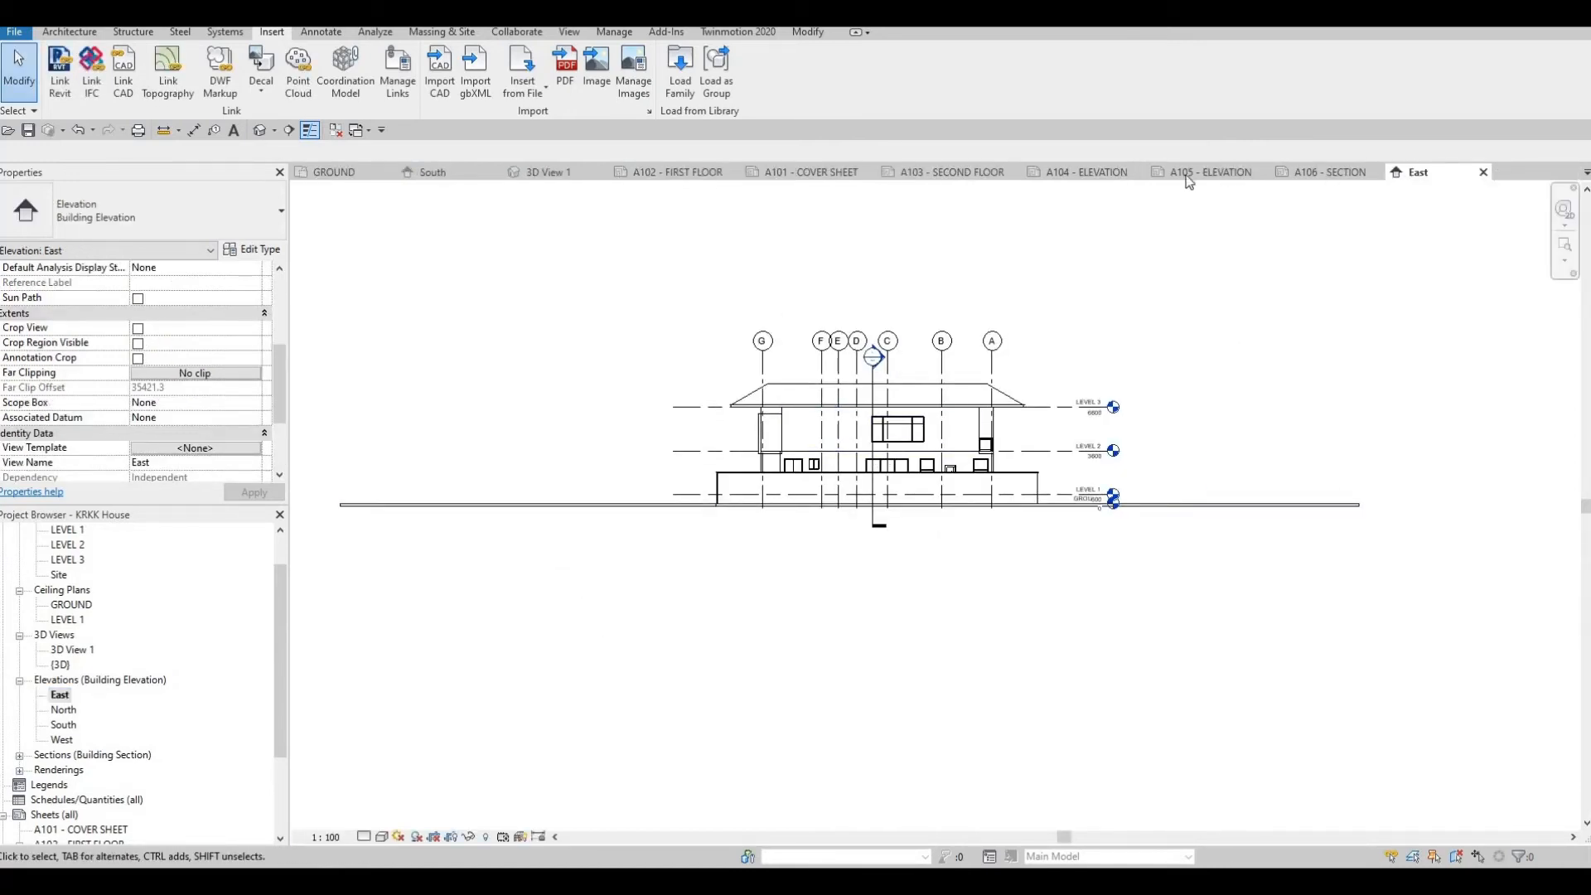
pyautogui.click(1087, 172)
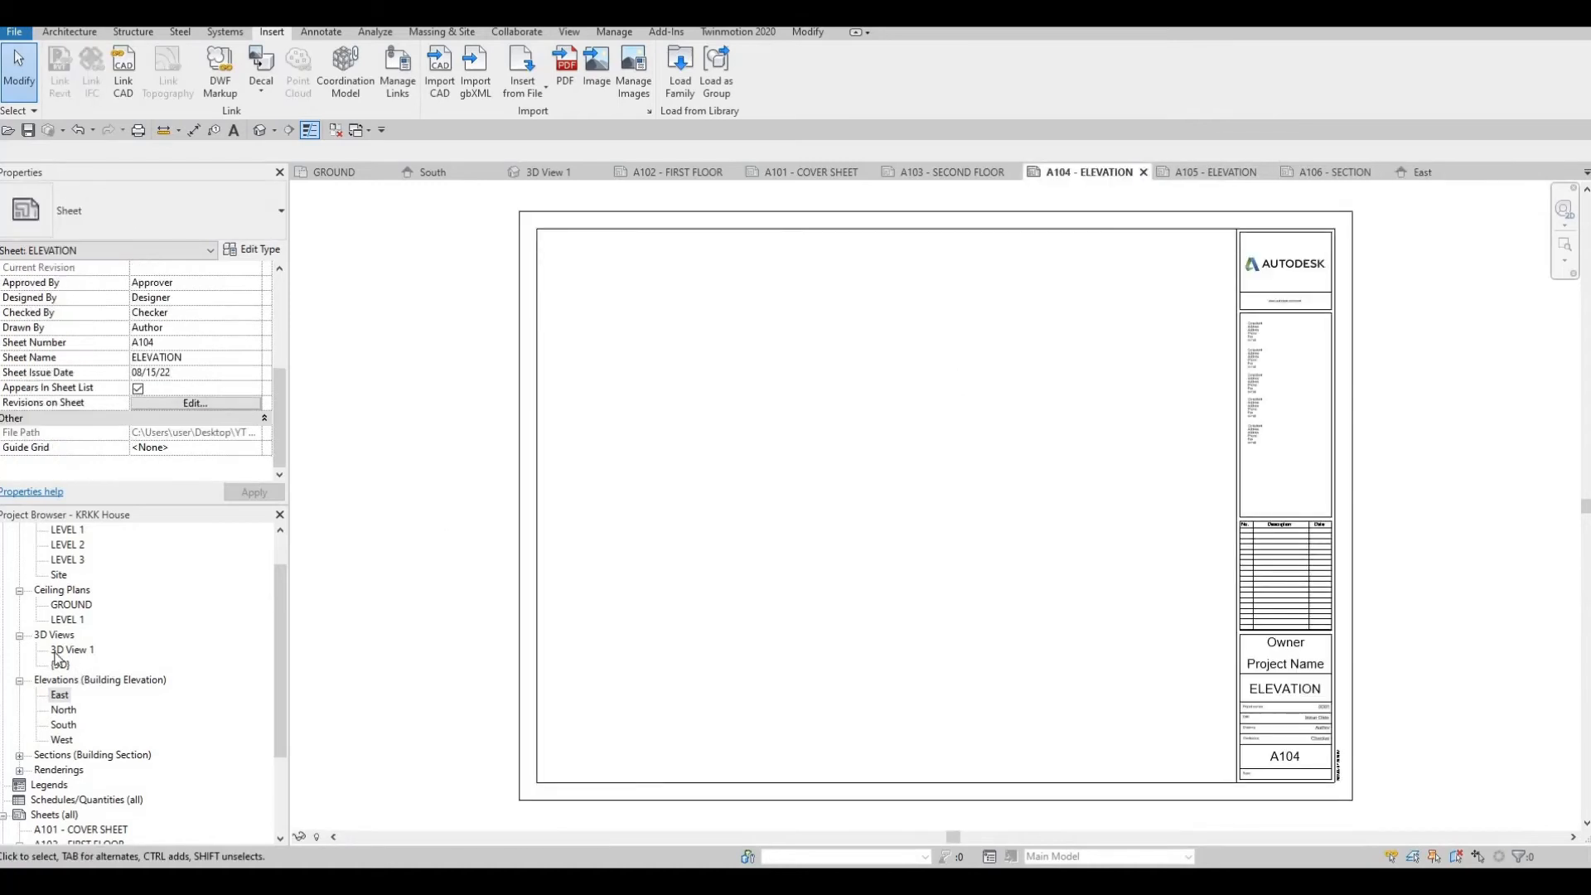
pyautogui.moveTo(59, 695); pyautogui.dragTo(880, 380)
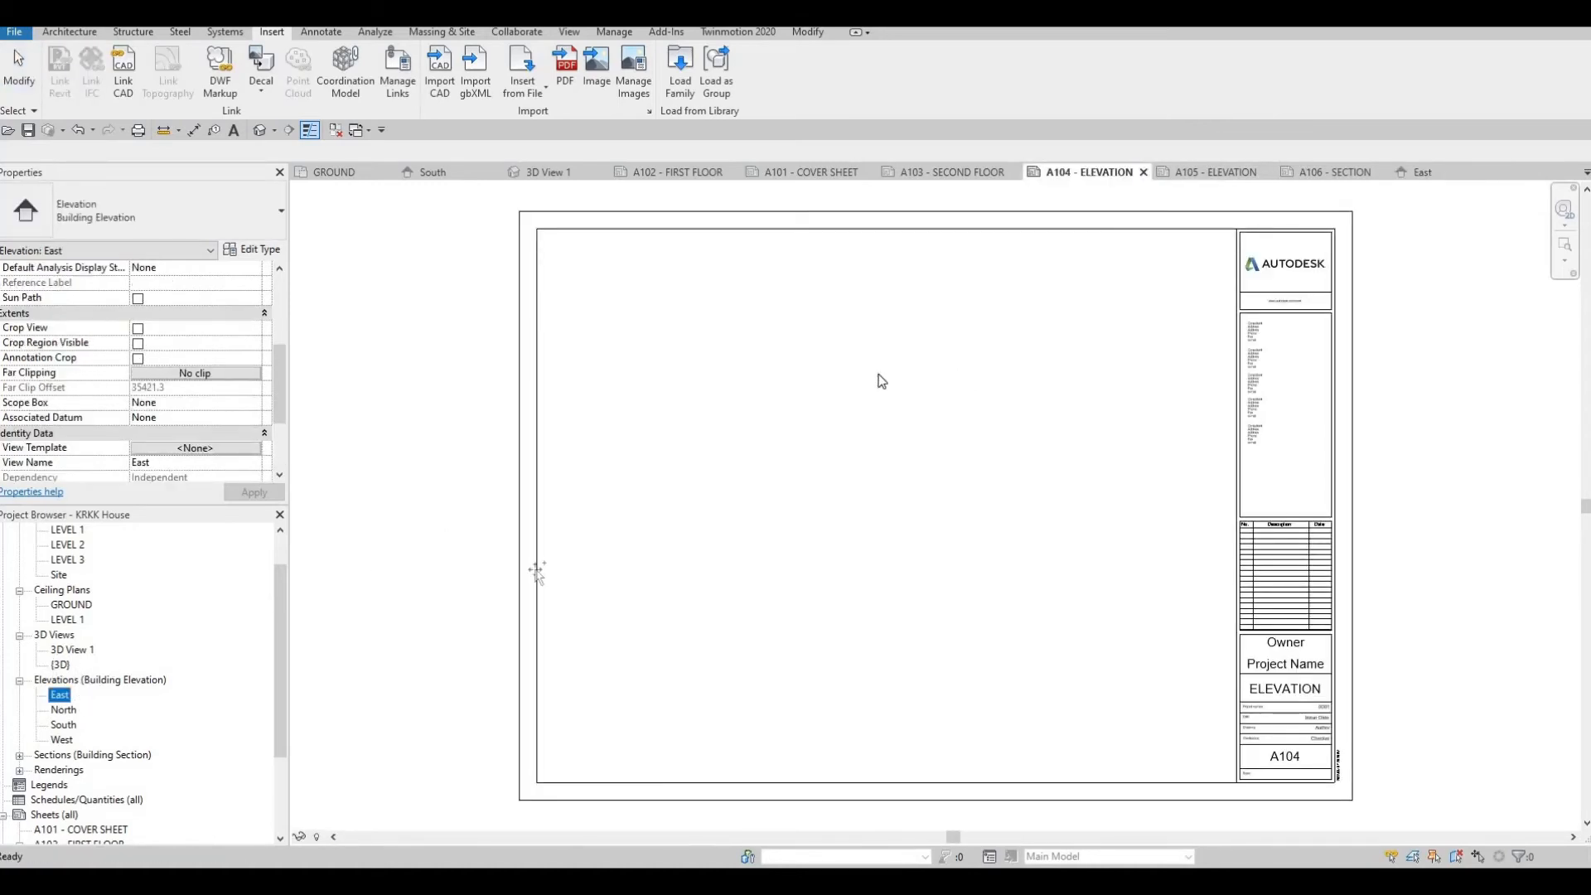
pyautogui.click(920, 356)
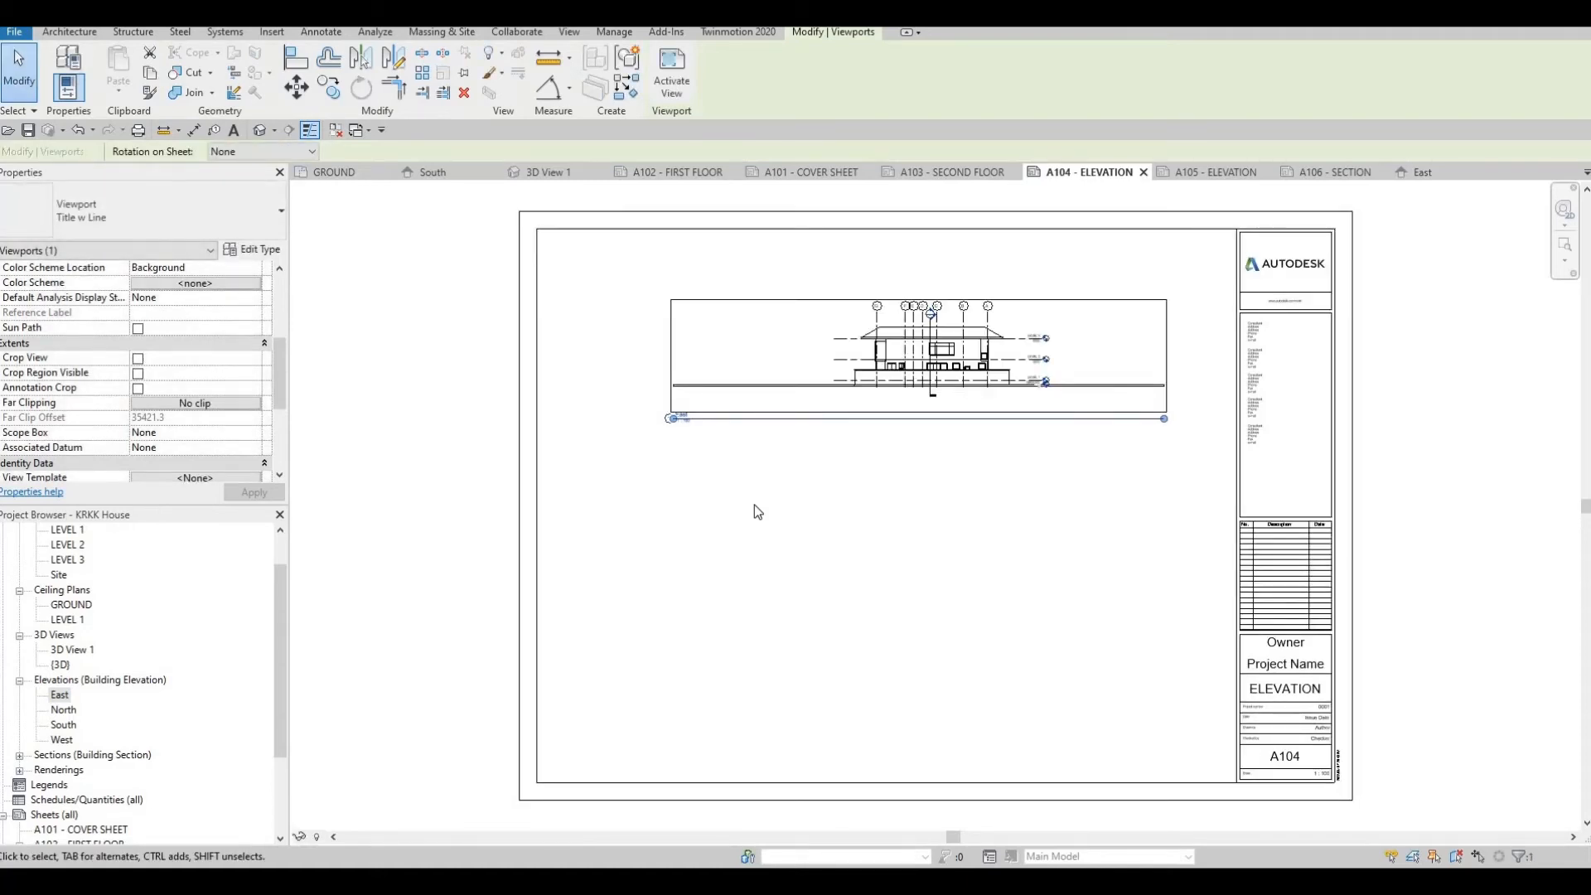
# Leave the activated East view and delete its viewport from sheet A104.
pyautogui.doubleClick(820, 386)
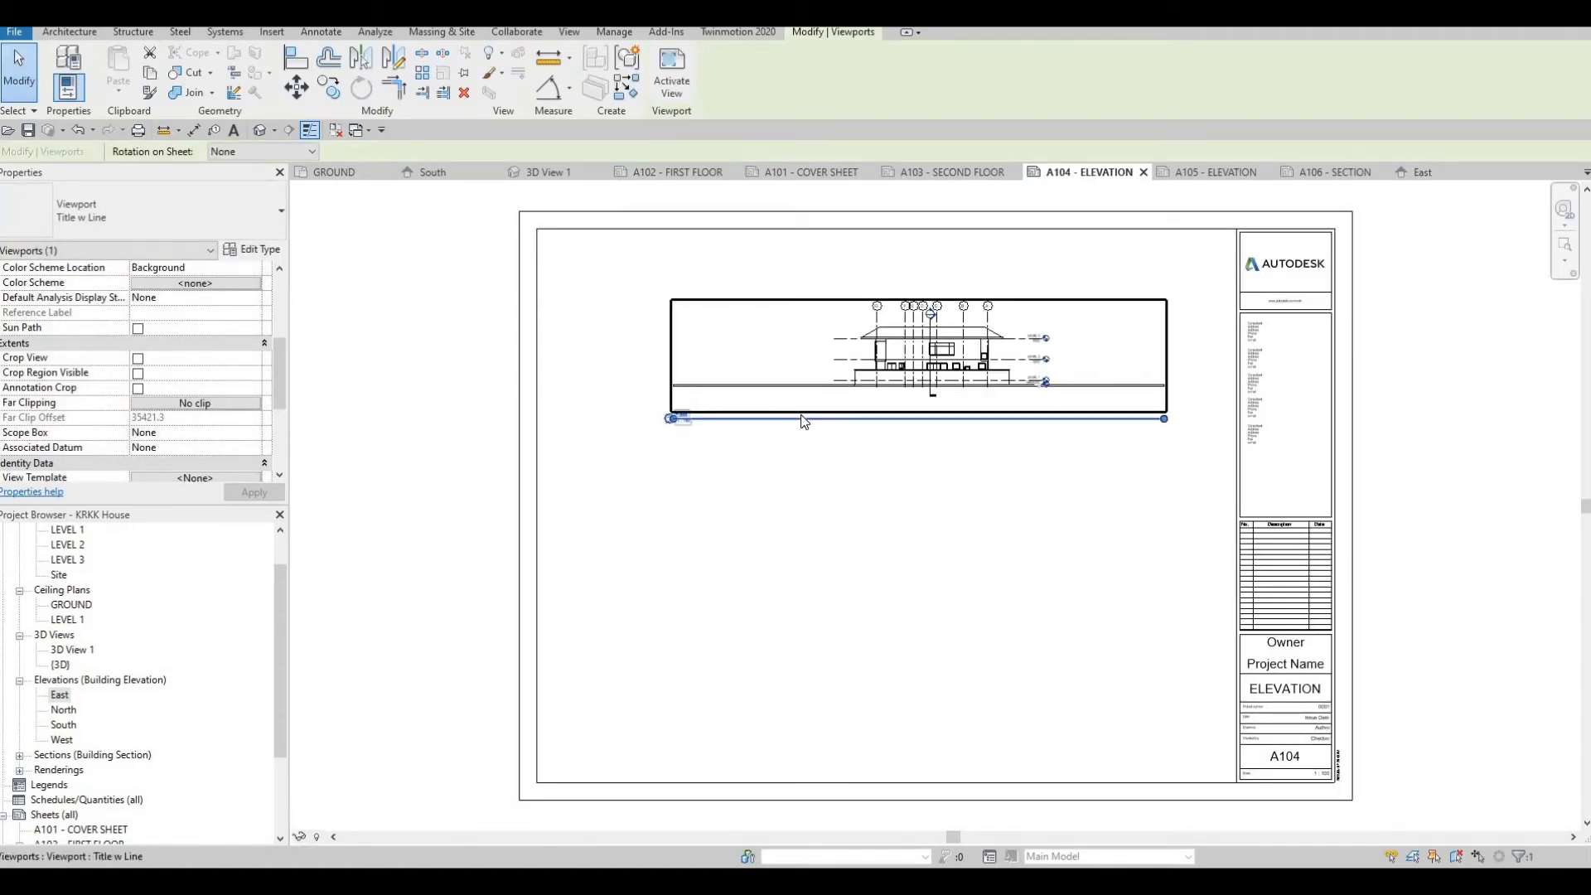
pyautogui.press('Escape')
pyautogui.press('Escape')
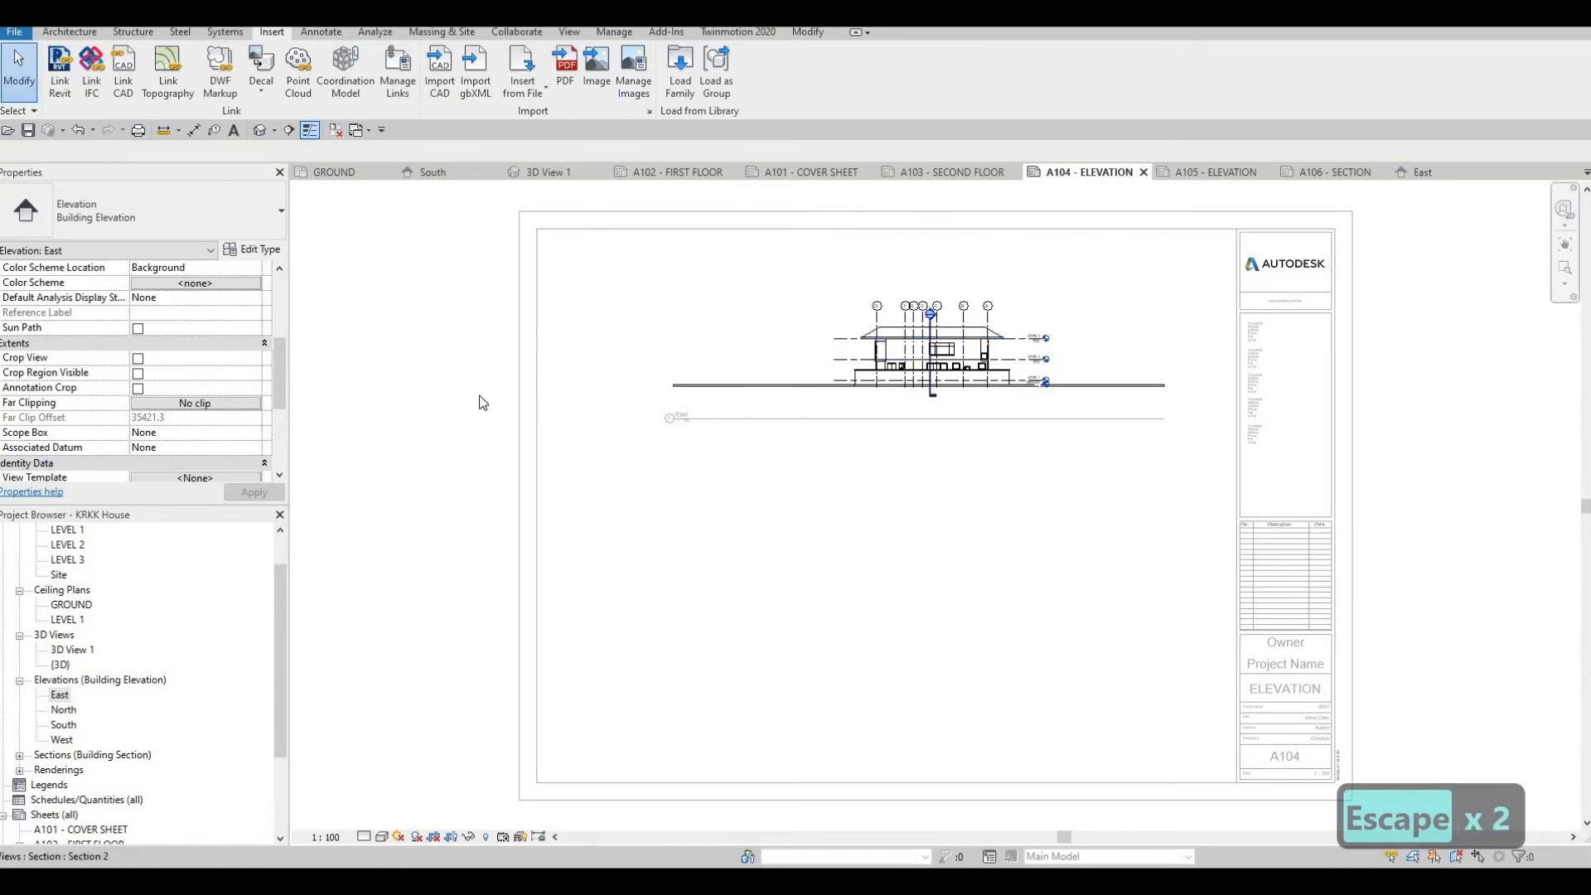
pyautogui.press('Escape')
pyautogui.press('Escape')
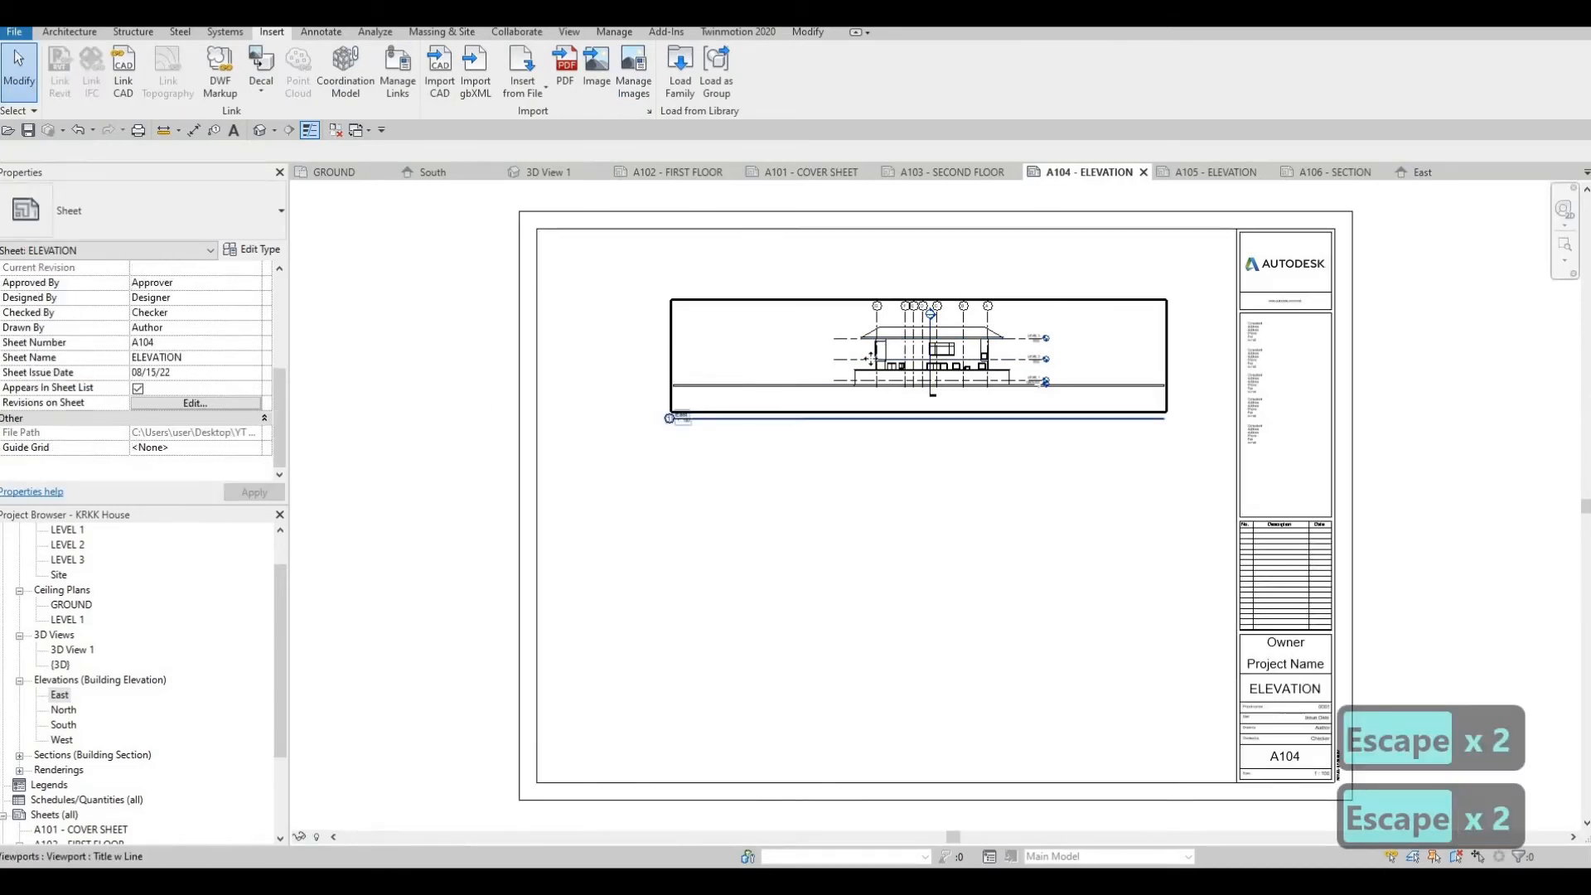
pyautogui.click(874, 366)
pyautogui.press('Delete')
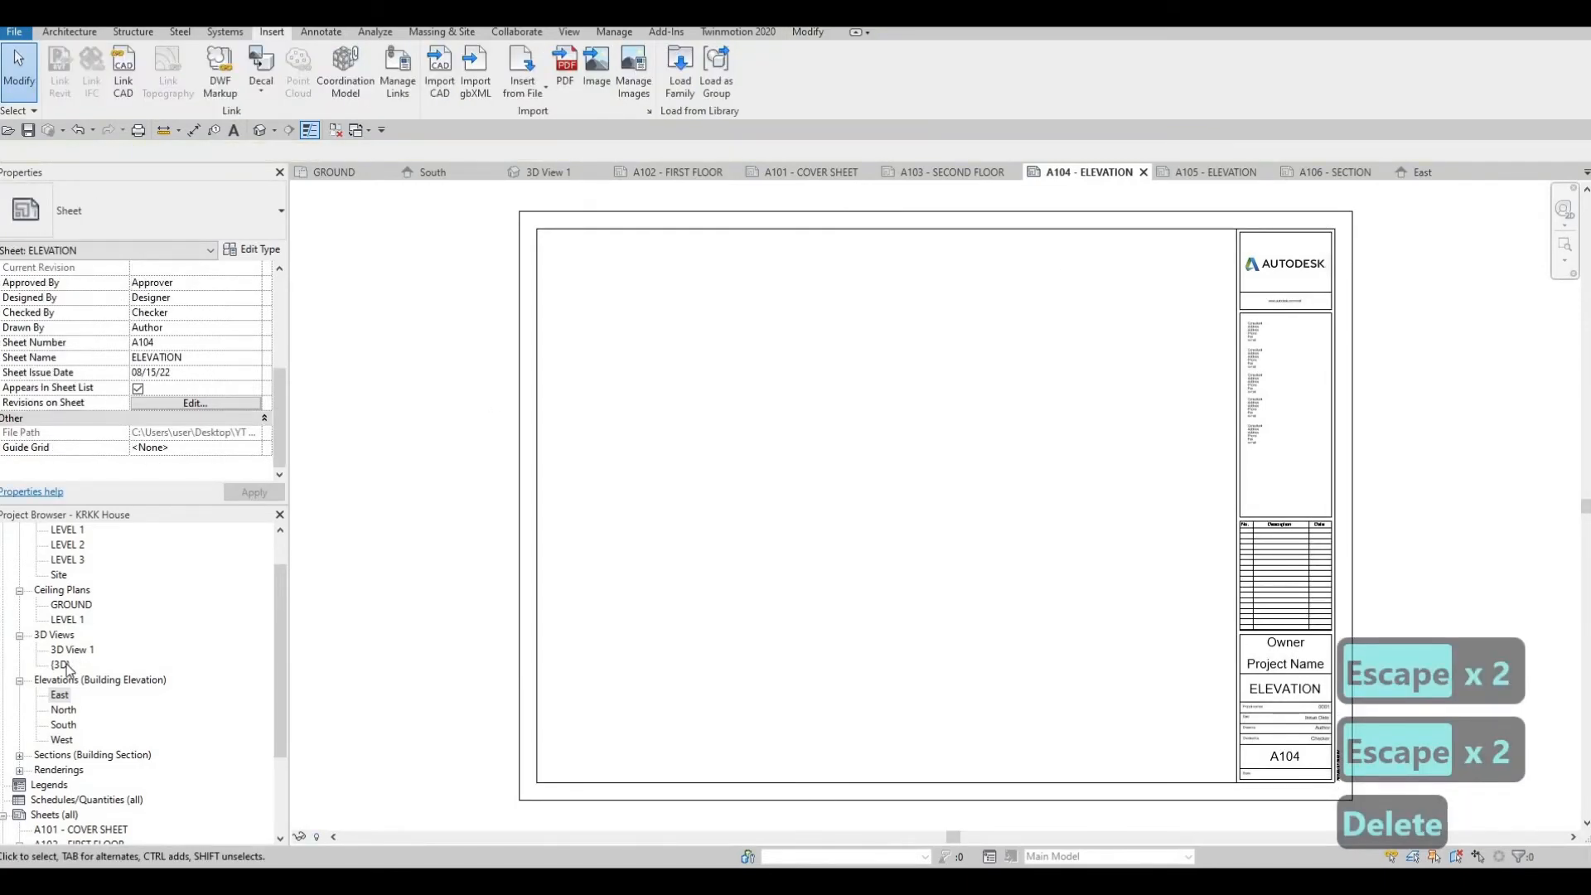
# Open the East elevation, set its scale to 1:50 and turn on Crop View, Crop Region Visible and Annotation Crop.
pyautogui.doubleClick(57, 697)
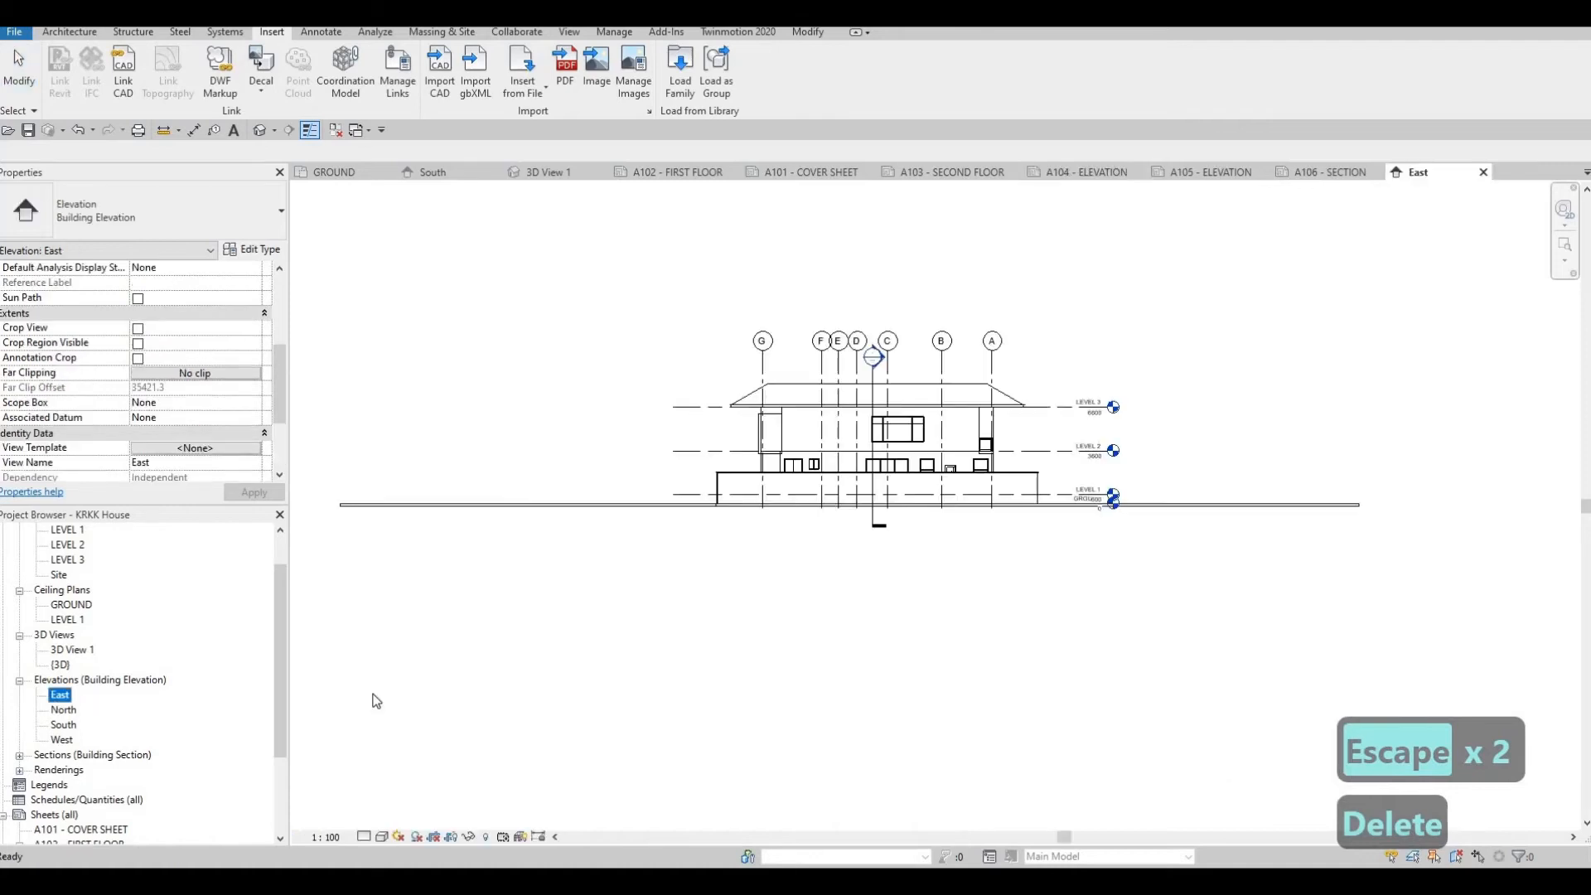
pyautogui.click(326, 837)
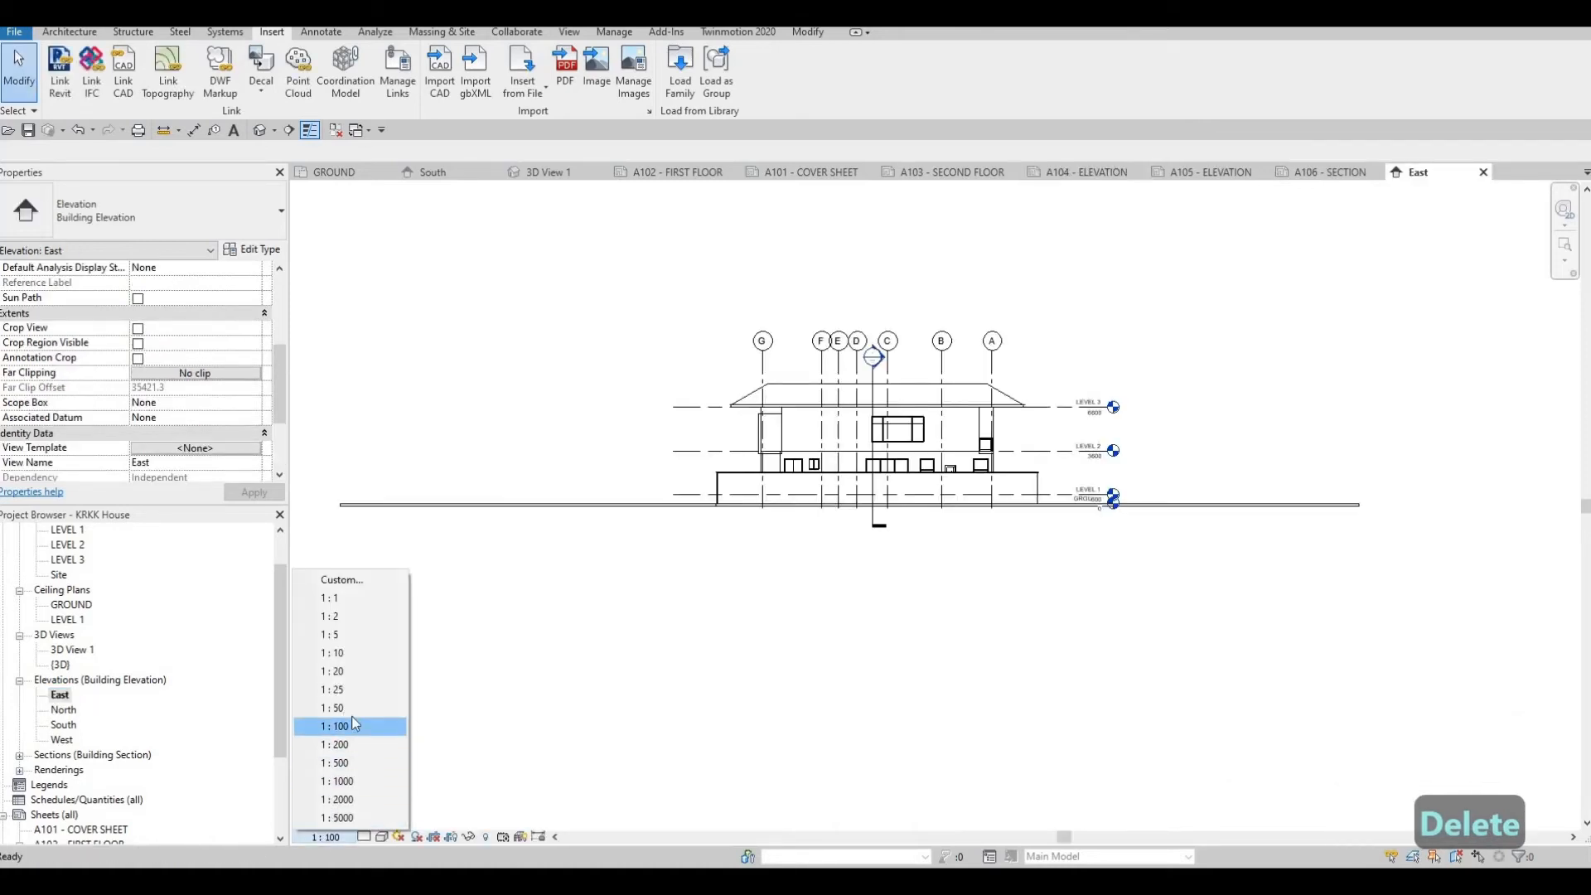
pyautogui.click(352, 708)
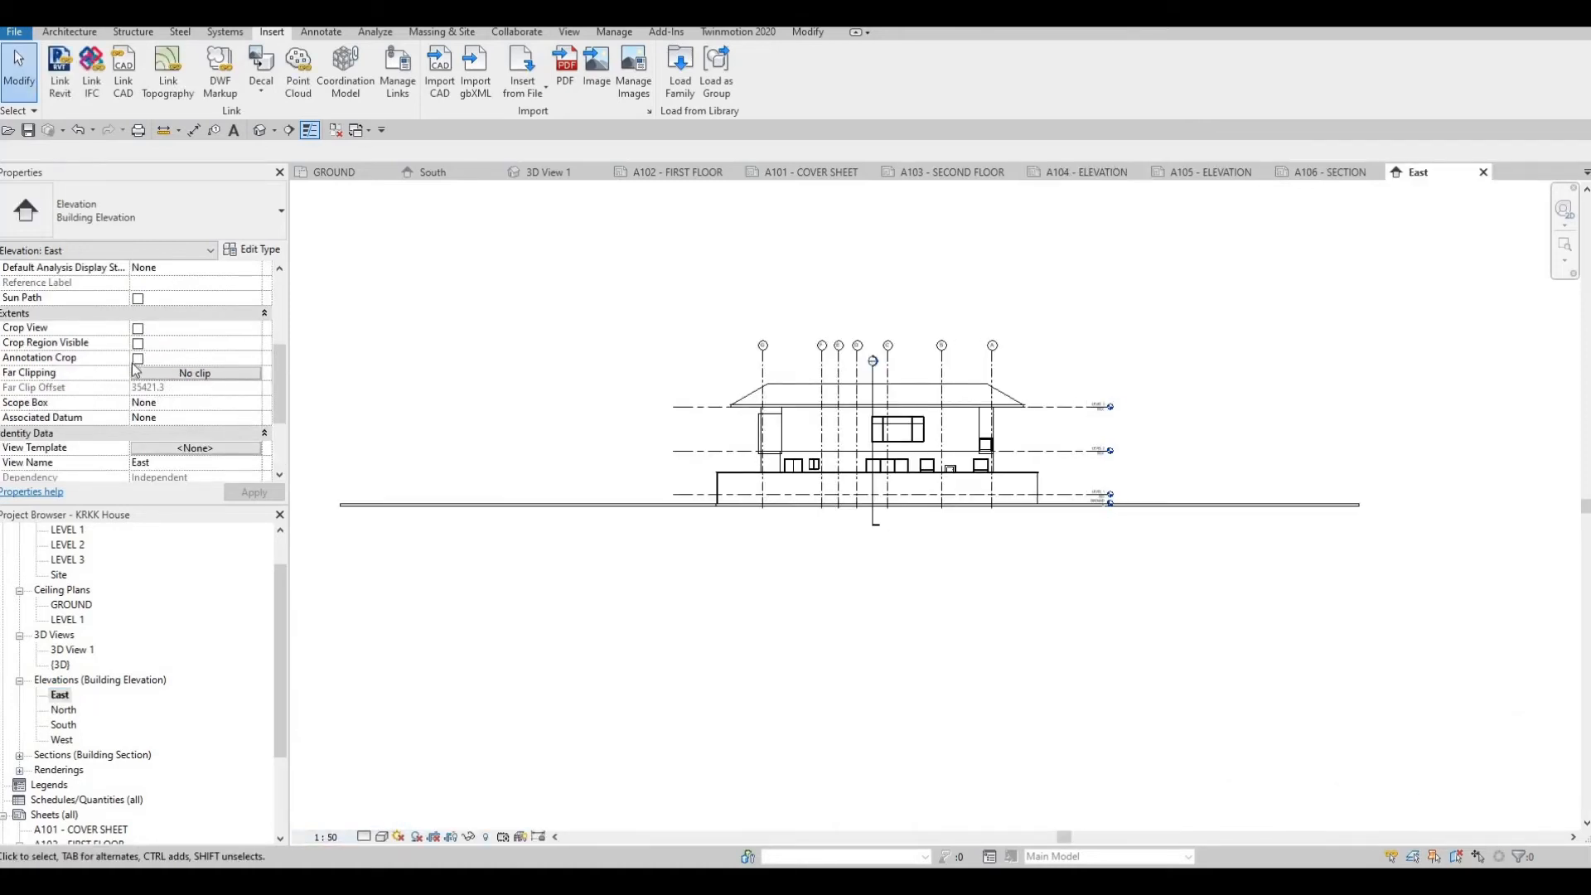
pyautogui.click(137, 328)
pyautogui.click(137, 343)
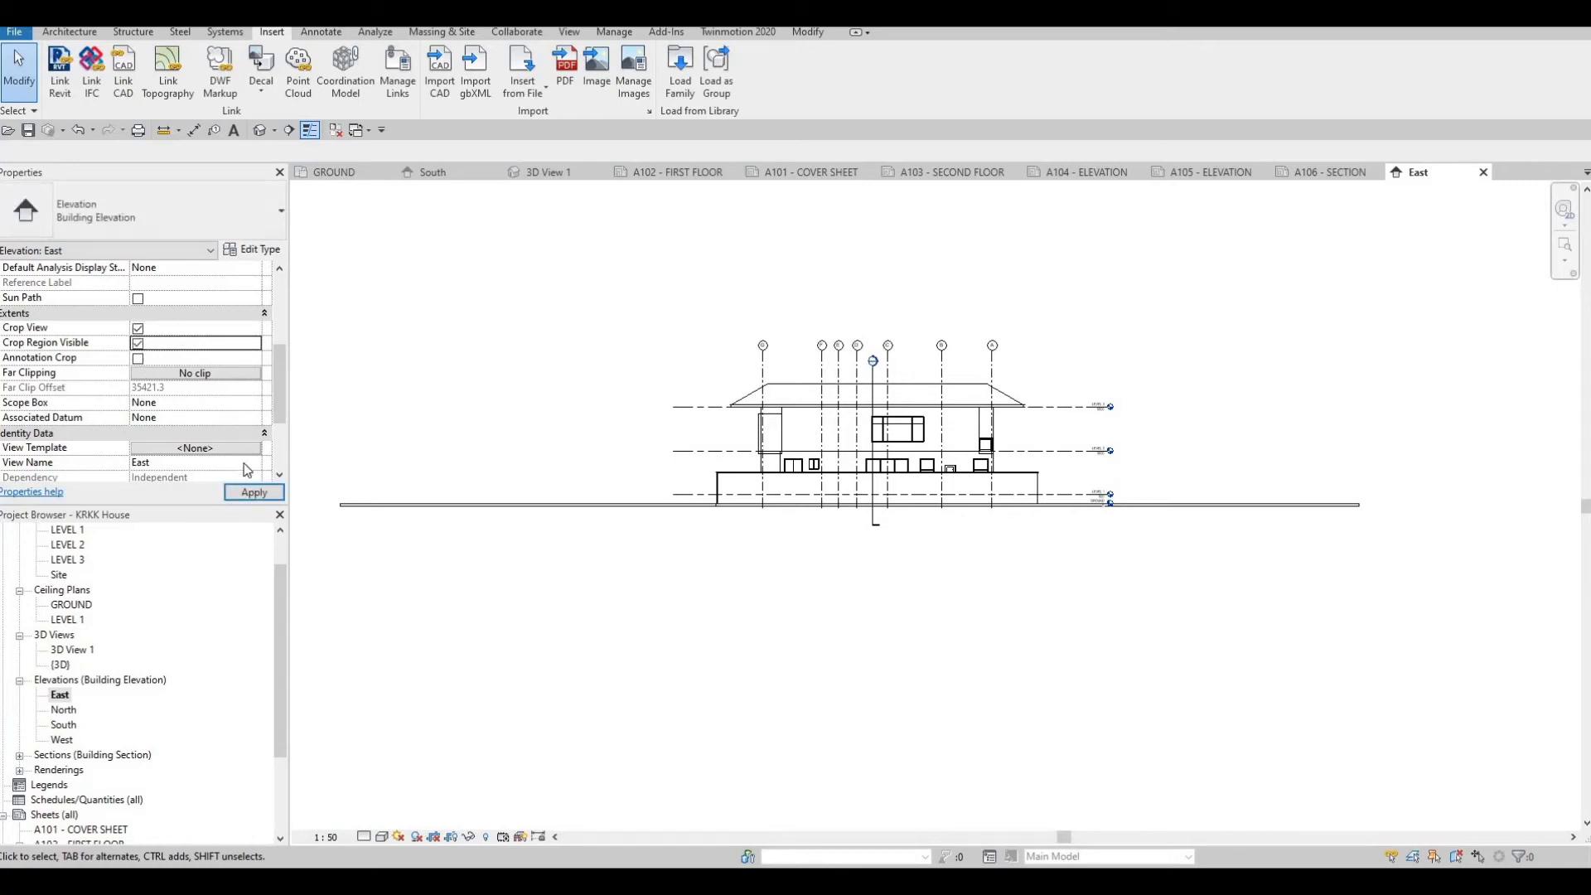
pyautogui.click(138, 358)
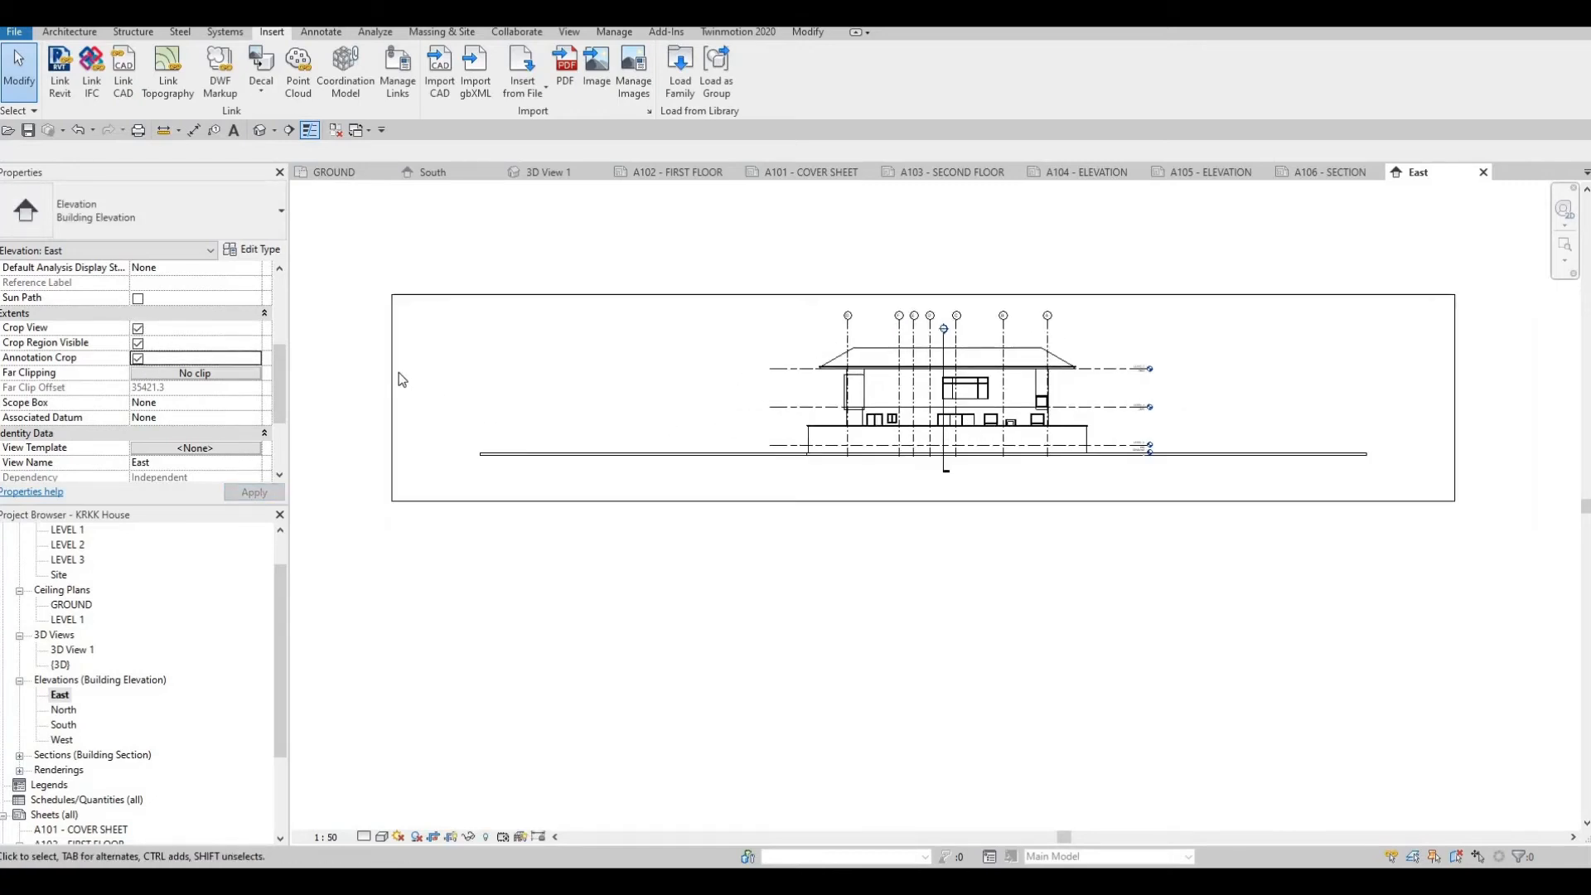
# Pull both sides of the East elevation's crop region in around the house and level lines, and turn off Crop Region Visible.
pyautogui.press('Escape')
pyautogui.click(393, 397)
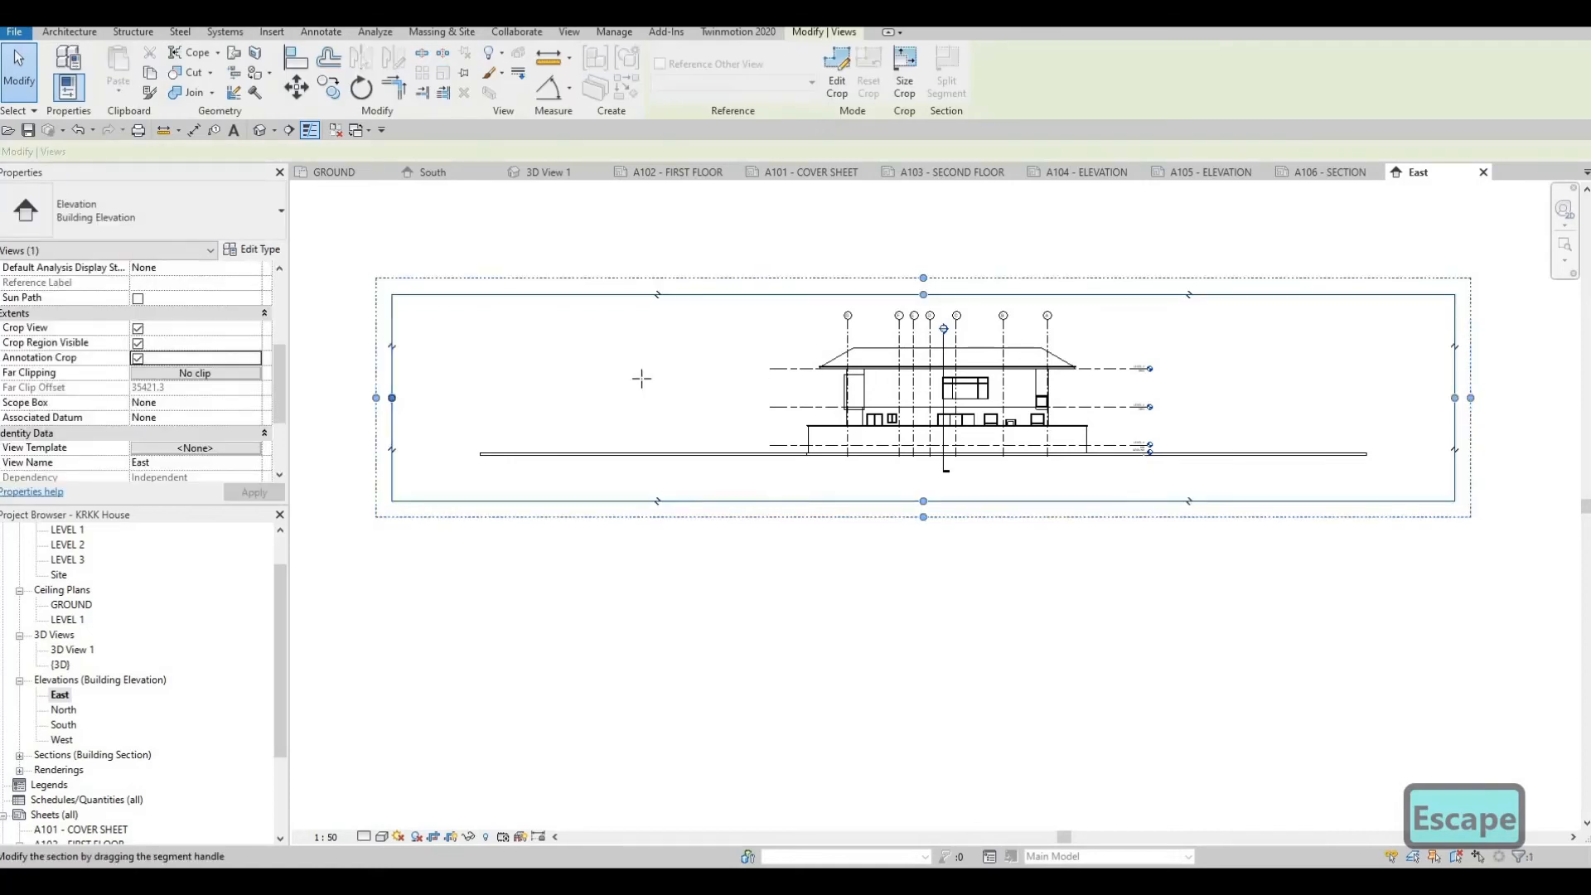
pyautogui.moveTo(395, 397); pyautogui.dragTo(727, 398)
pyautogui.moveTo(1456, 399); pyautogui.dragTo(1140, 401)
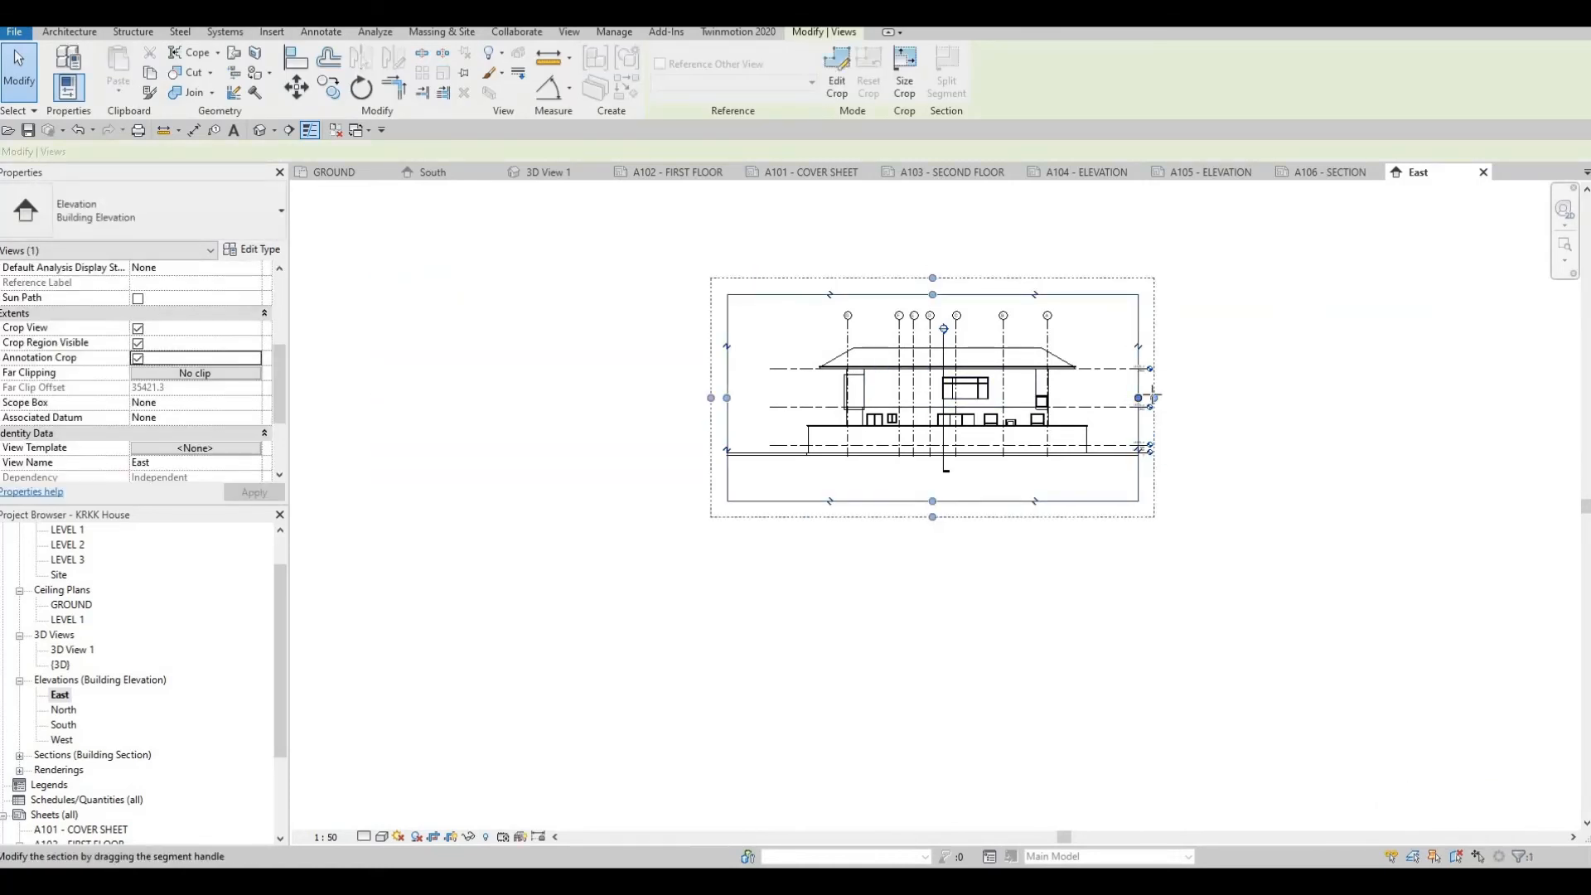
pyautogui.press('Escape')
pyautogui.press('Escape')
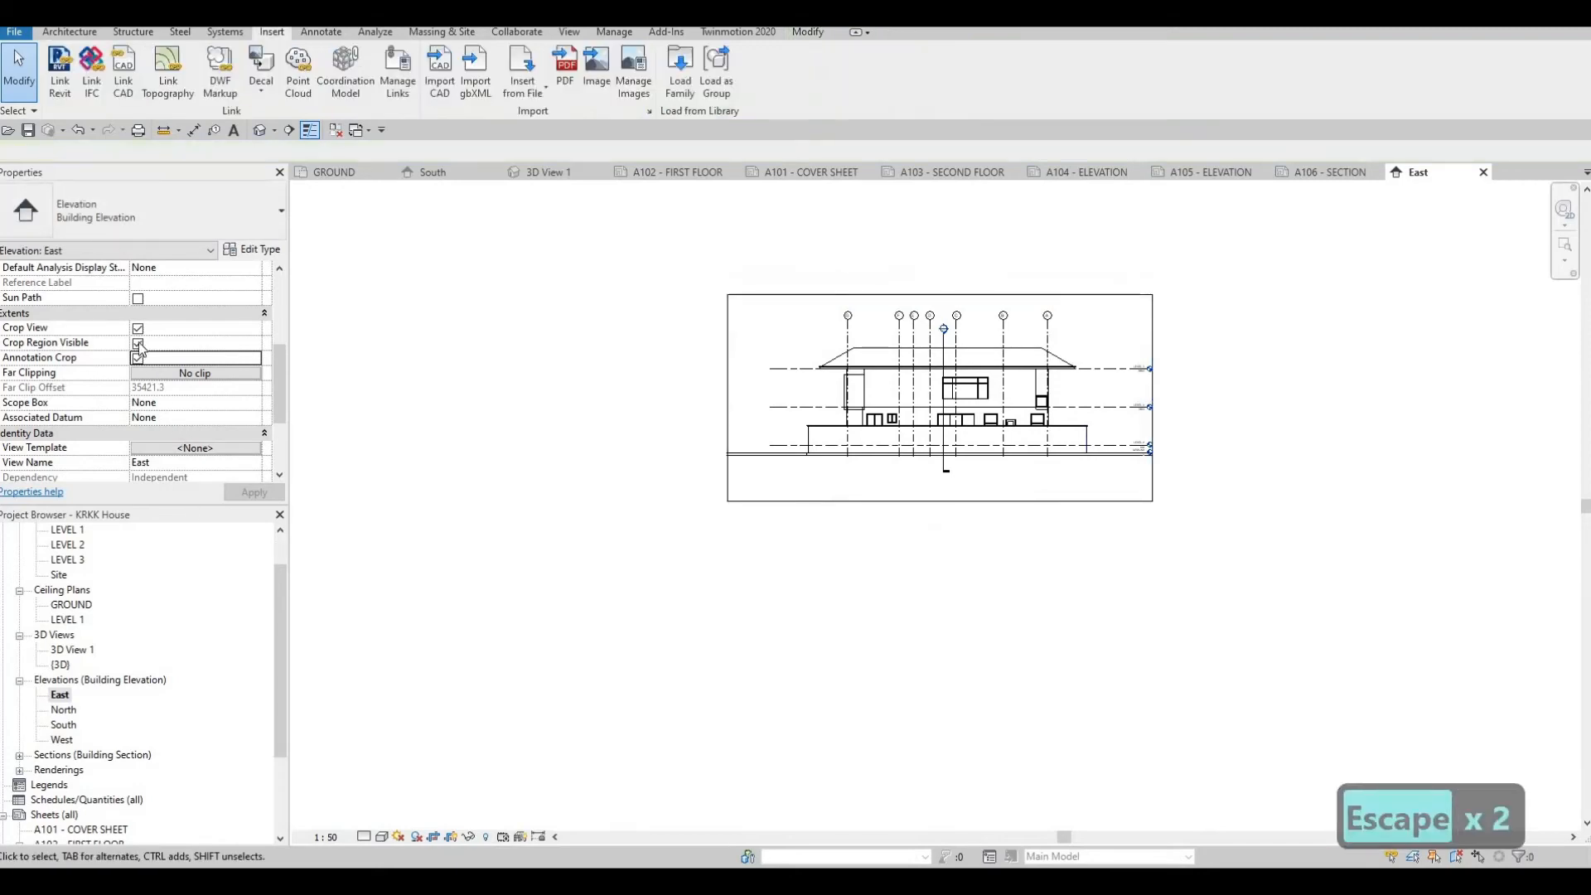
pyautogui.click(138, 344)
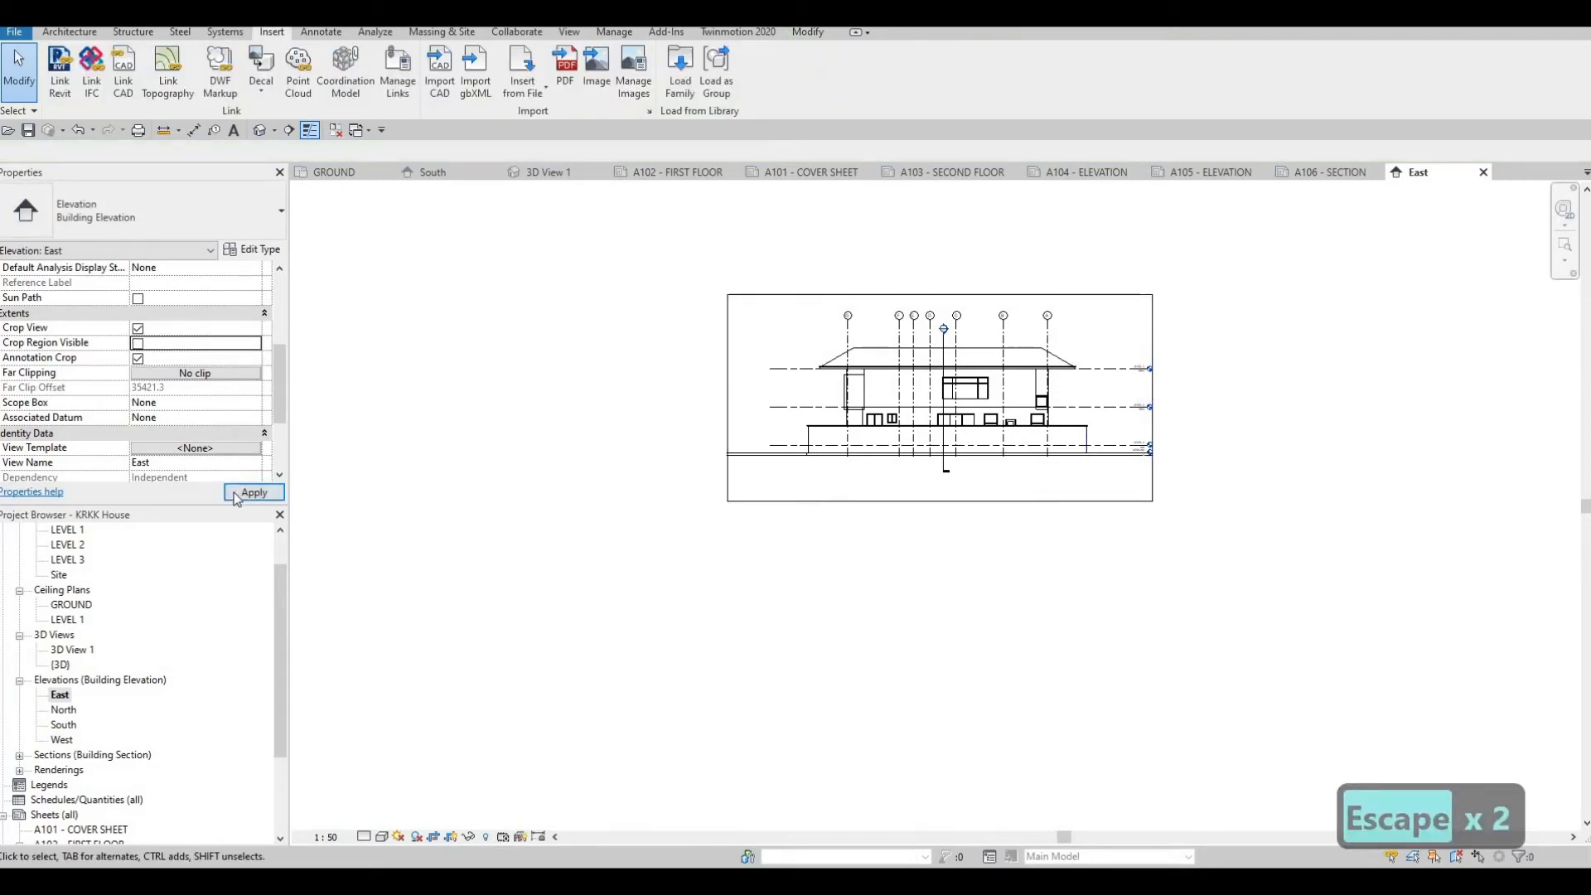
pyautogui.click(253, 492)
# Open the North elevation, set its scale to 1:50 and turn on Crop View, Crop Region Visible and Annotation Crop.
pyautogui.doubleClick(62, 710)
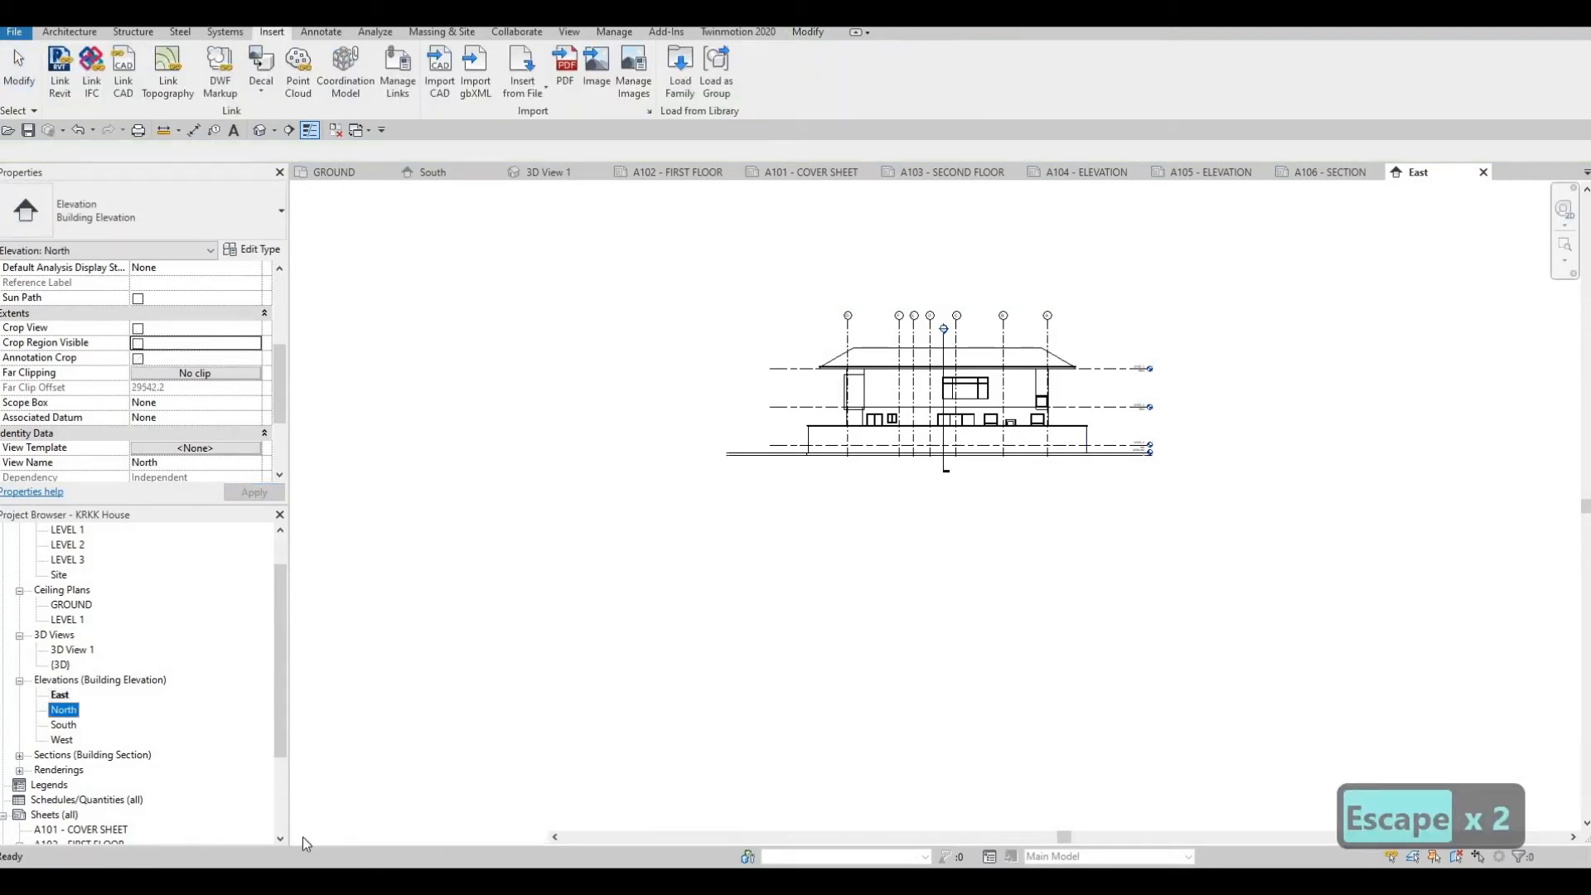
pyautogui.click(335, 838)
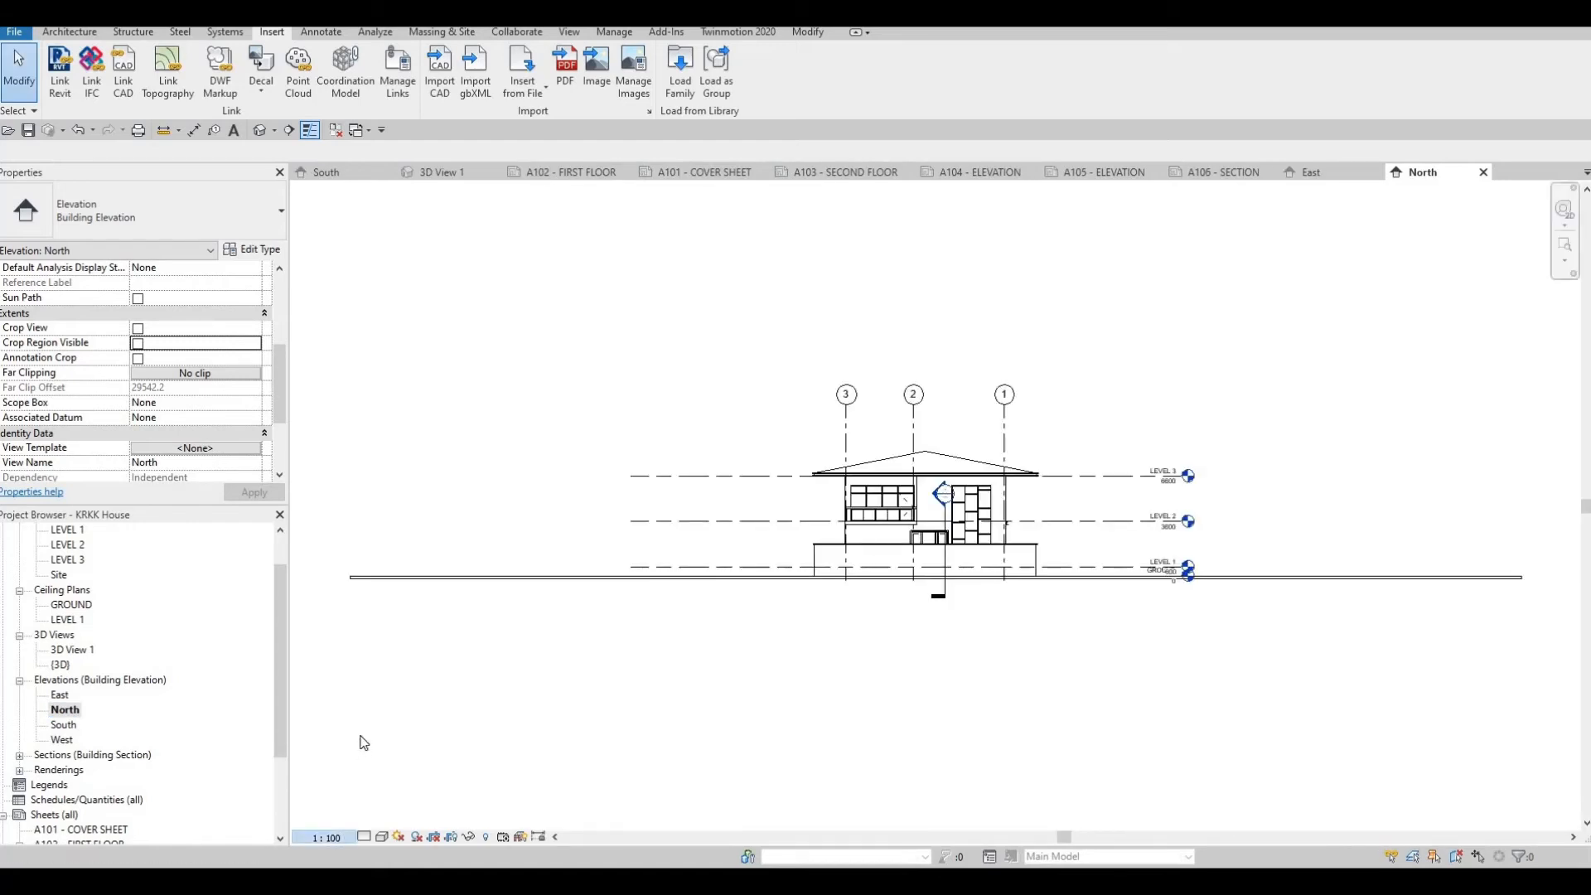
pyautogui.click(138, 342)
pyautogui.click(137, 328)
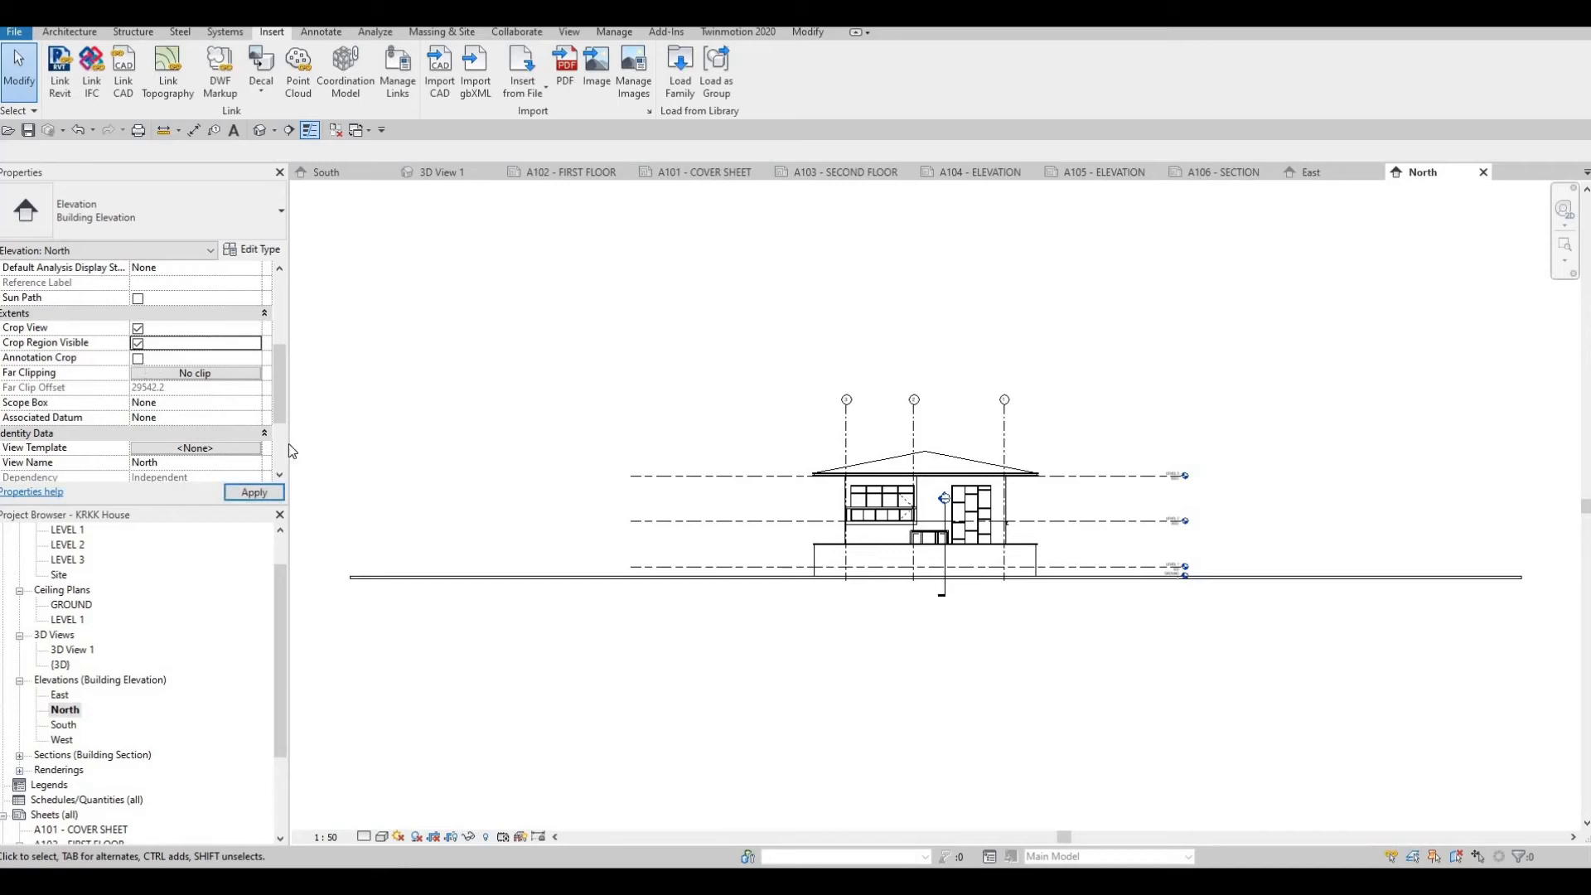
pyautogui.click(137, 358)
pyautogui.click(251, 493)
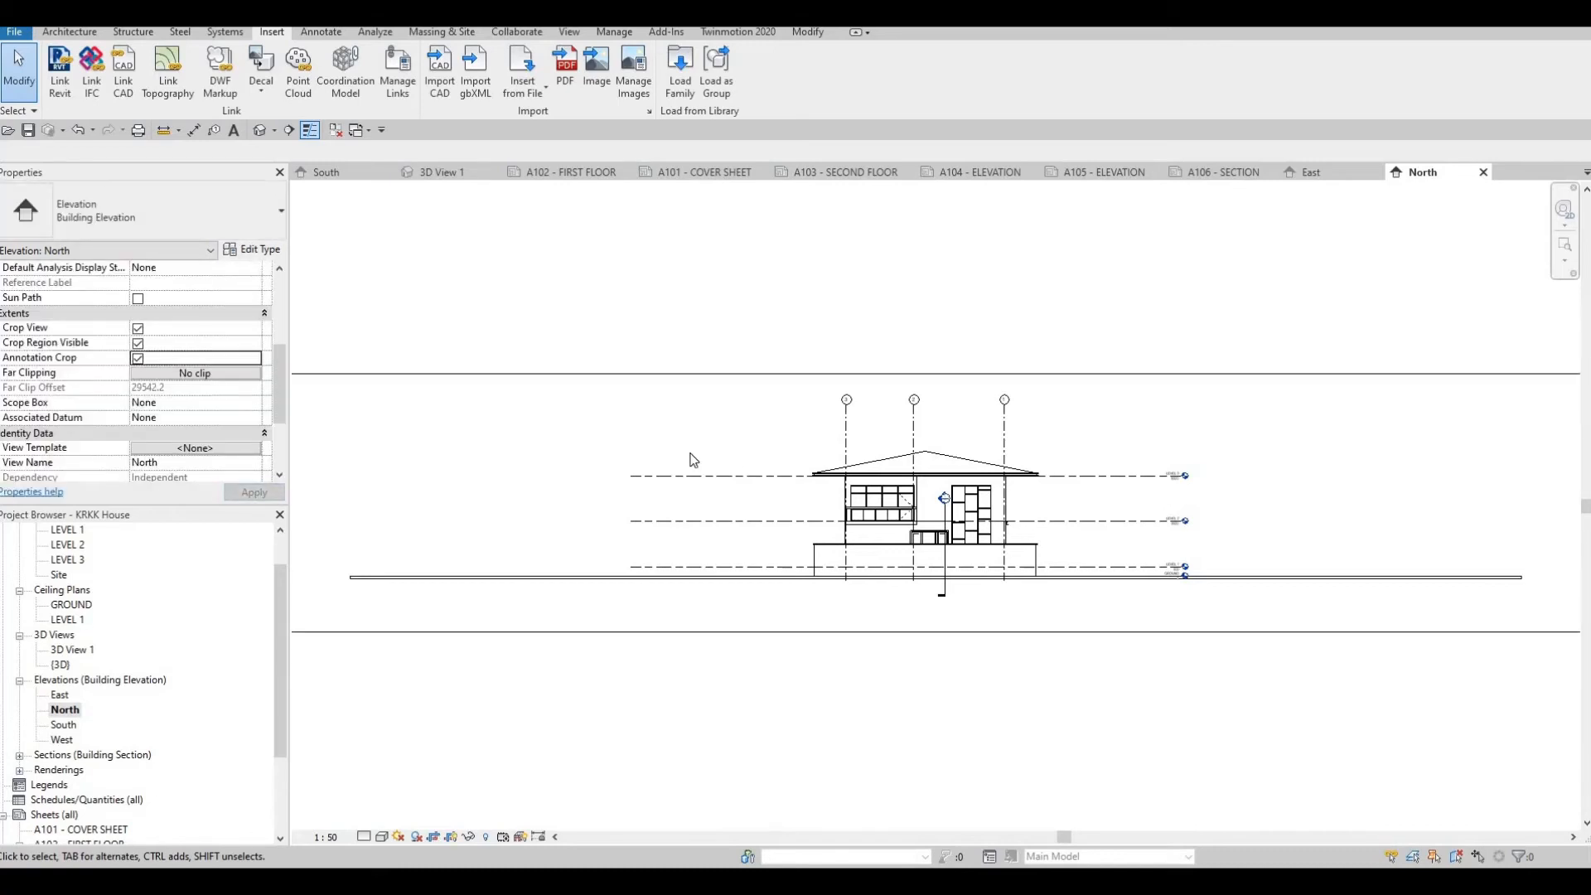
# Pull both sides of the North elevation's crop region in around the house and level lines, and turn off Crop Region Visible.
pyautogui.moveTo(411, 476); pyautogui.dragTo(586, 411, button='middle')
pyautogui.scroll(-1, 586, 411)
pyautogui.moveTo(449, 436); pyautogui.dragTo(583, 428, button='middle')
pyautogui.click(586, 435)
pyautogui.moveTo(584, 425); pyautogui.dragTo(842, 424)
pyautogui.moveTo(1256, 562); pyautogui.dragTo(886, 585, button='middle')
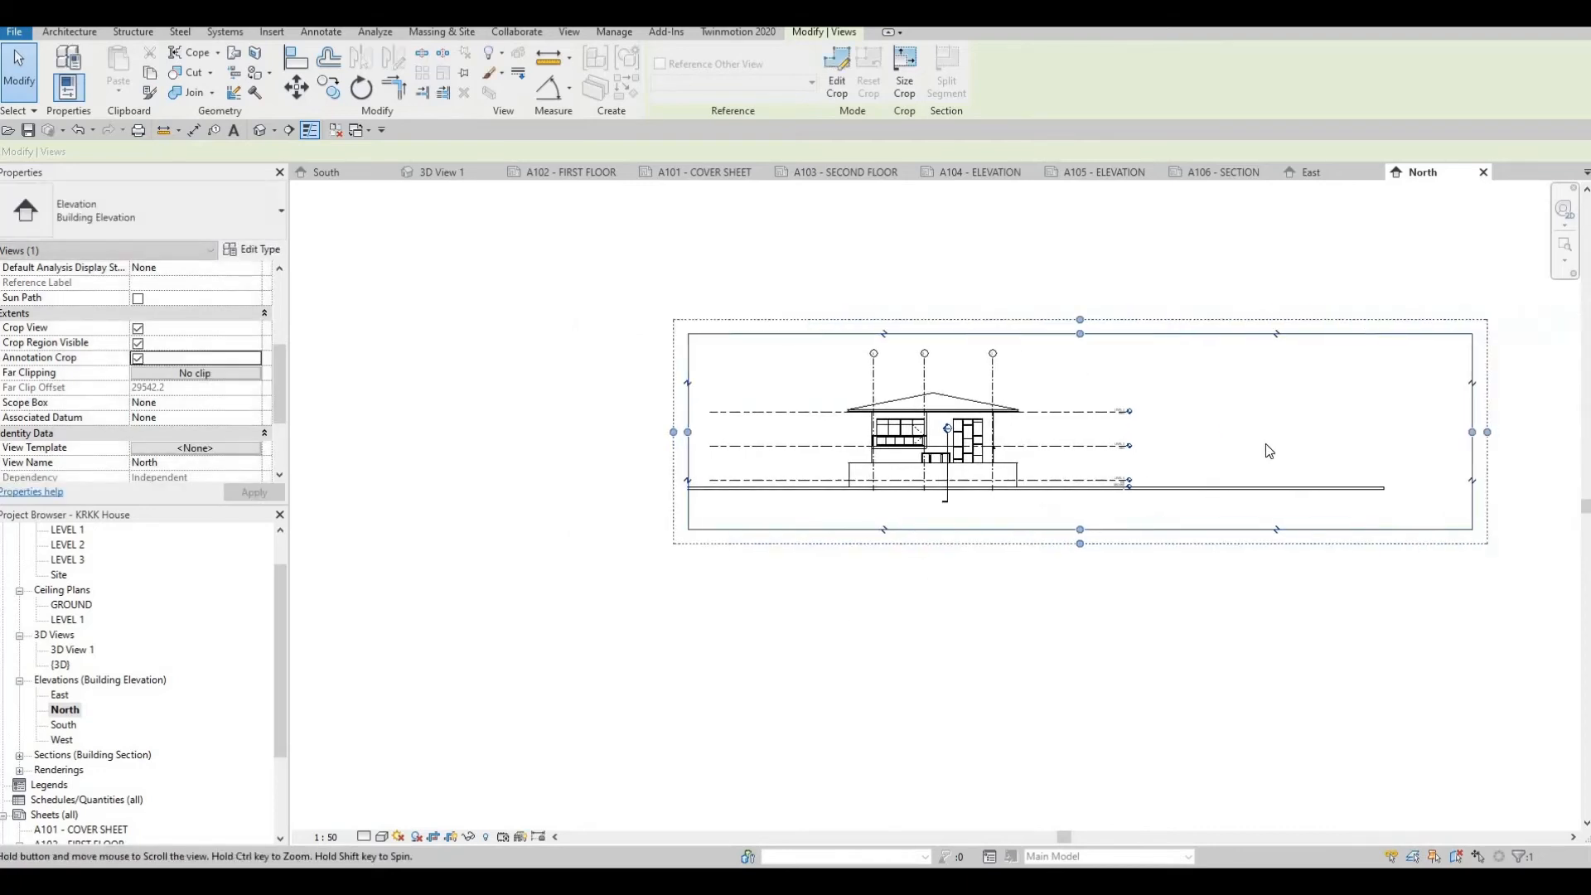
pyautogui.moveTo(1276, 448); pyautogui.dragTo(986, 446)
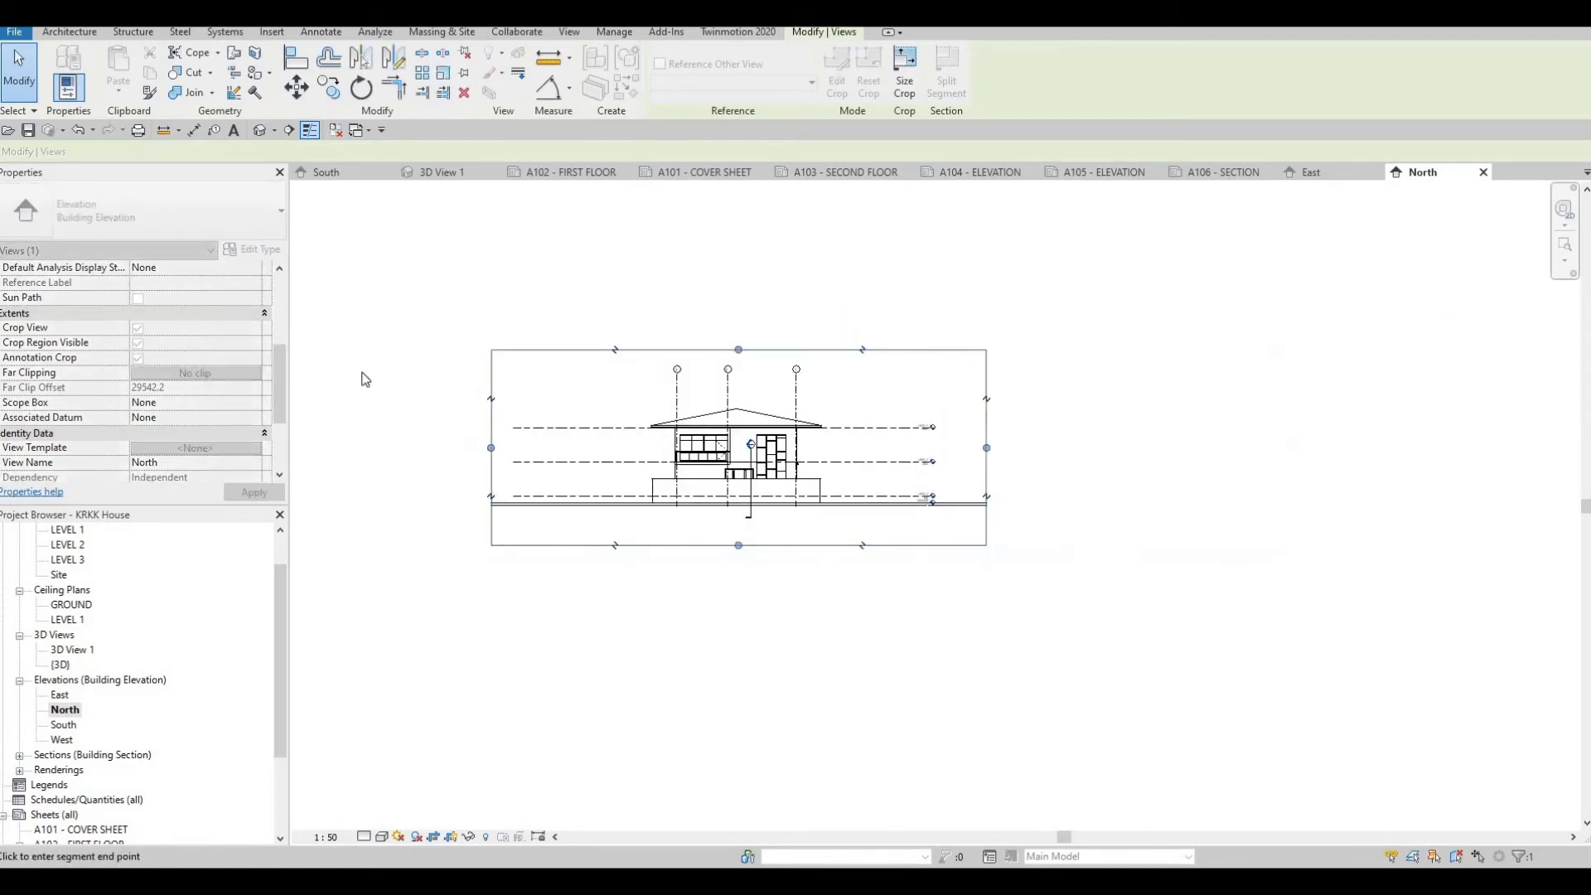
pyautogui.click(138, 358)
pyautogui.click(152, 346)
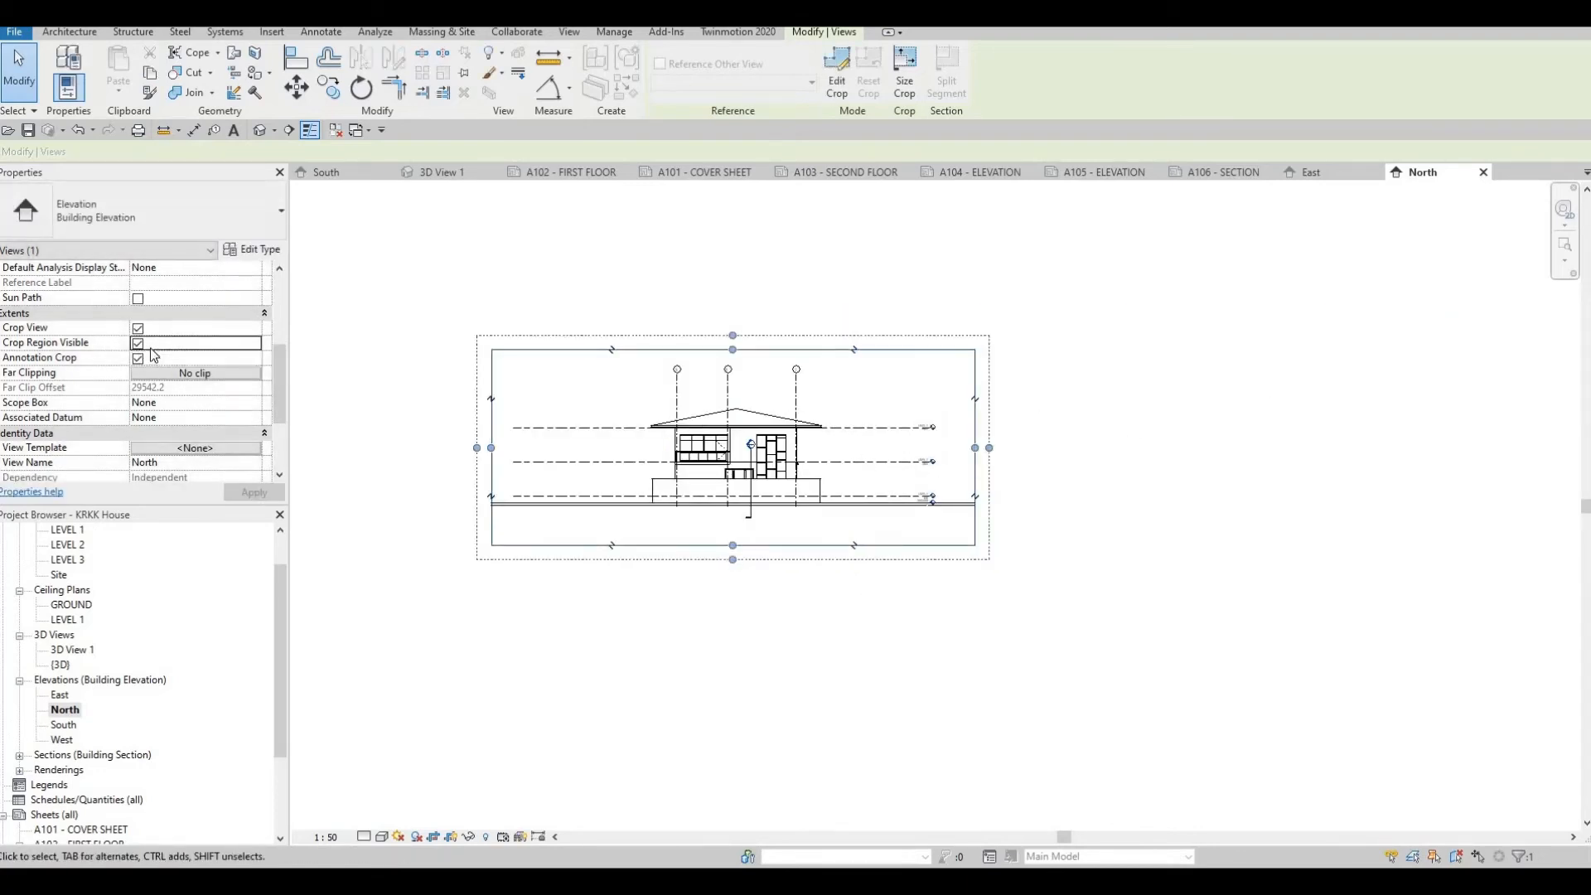
pyautogui.click(247, 494)
# Set the North elevation's detail level to Fine.
pyautogui.click(380, 838)
pyautogui.press('Escape')
pyautogui.click(365, 839)
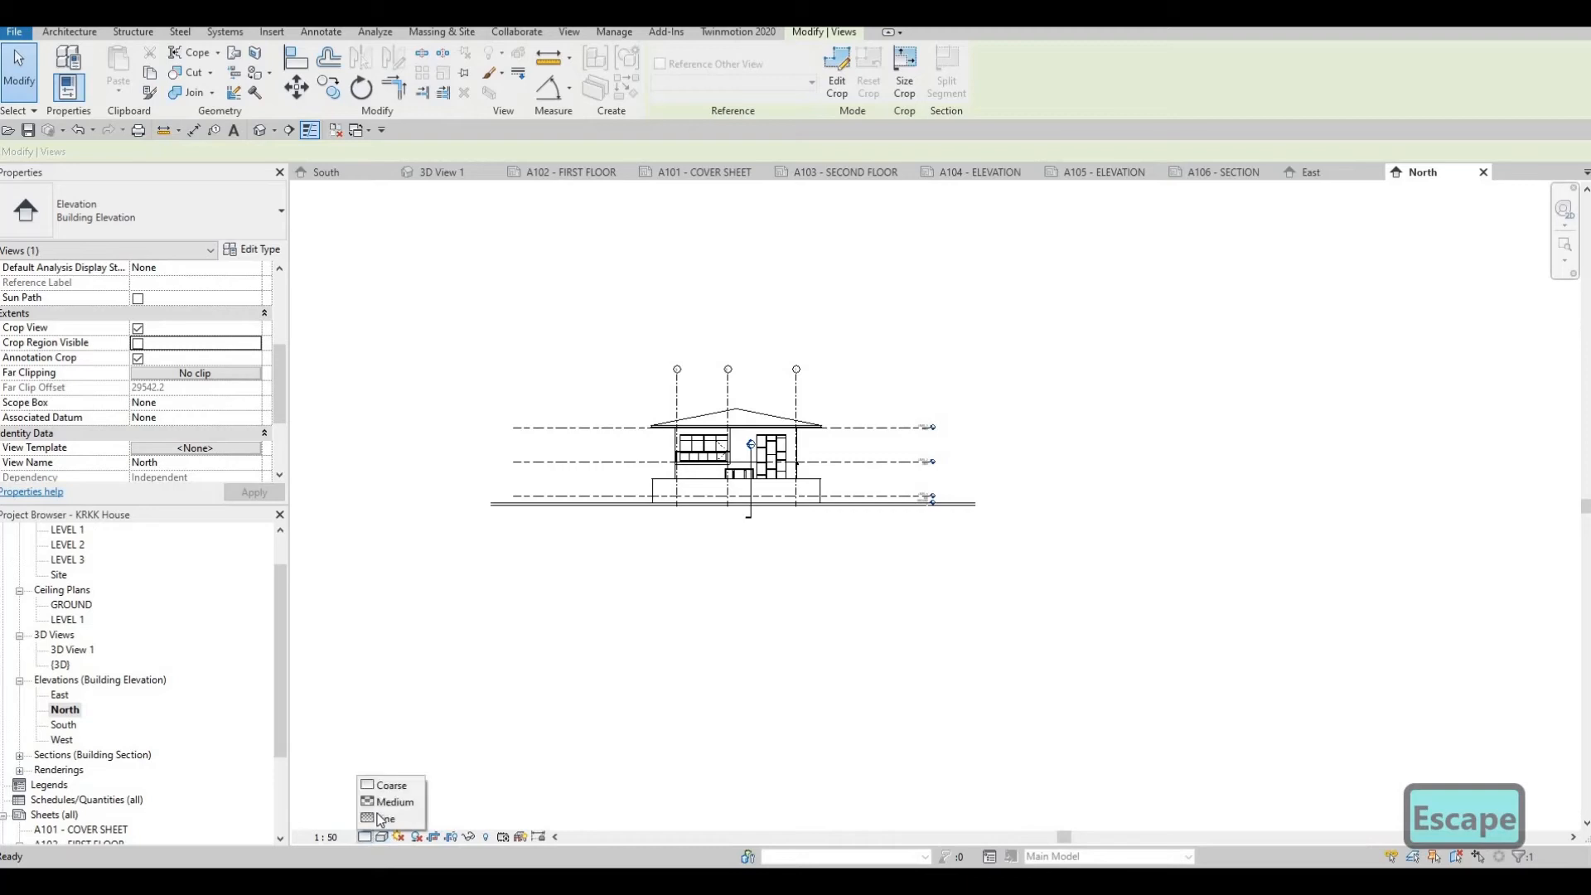
pyautogui.click(380, 820)
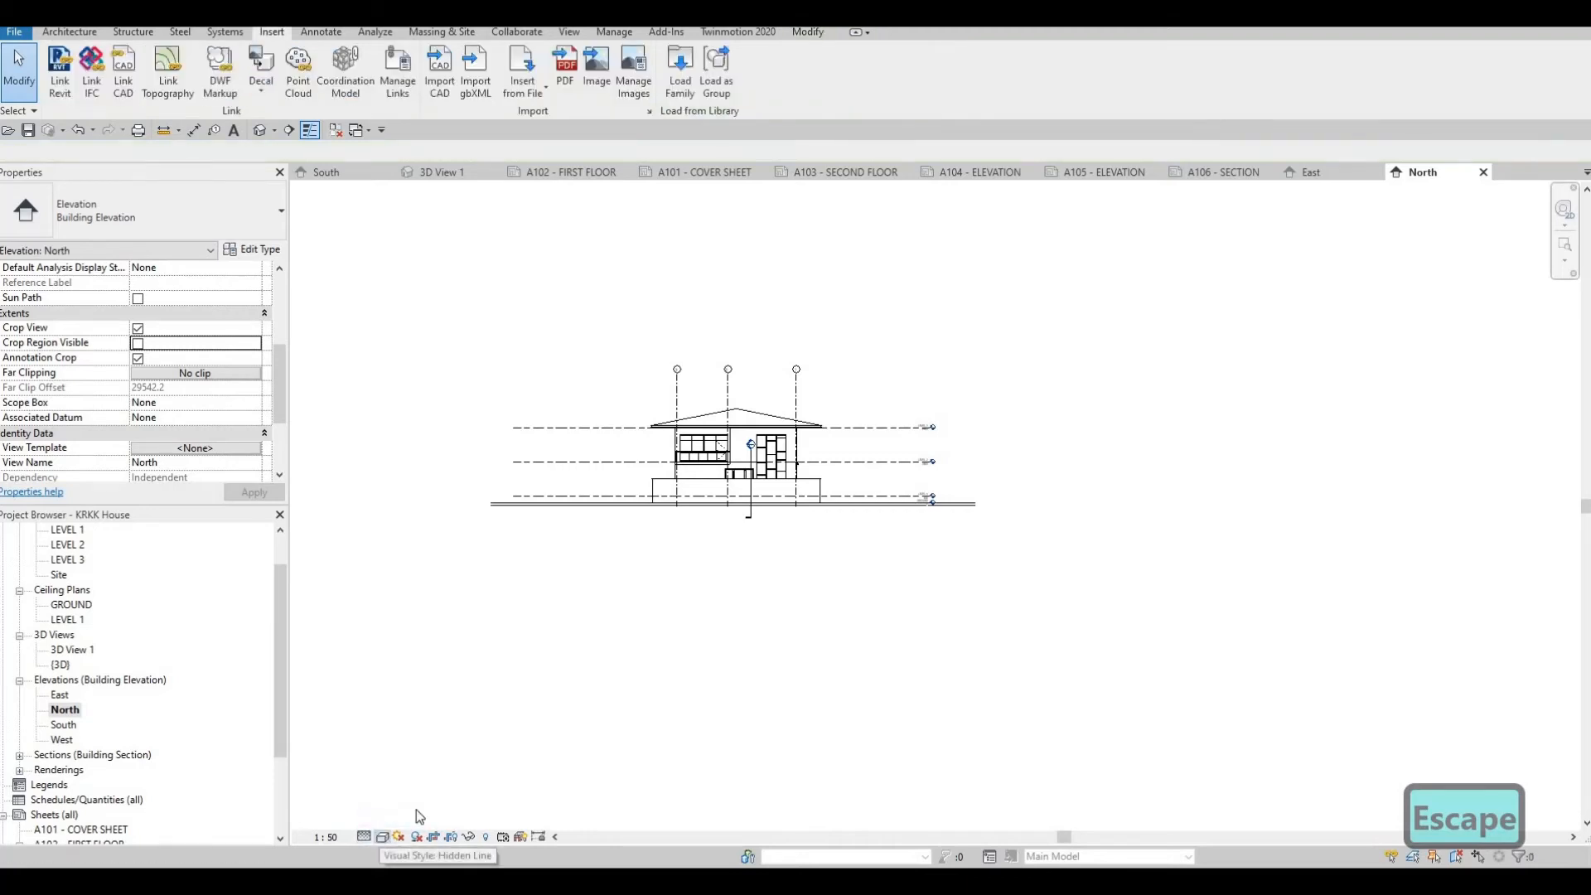
# Set the North elevation's visual style to Shaded and turn on Cast Shadows and Show Ambient Shadows in its graphic display options.
pyautogui.click(381, 836)
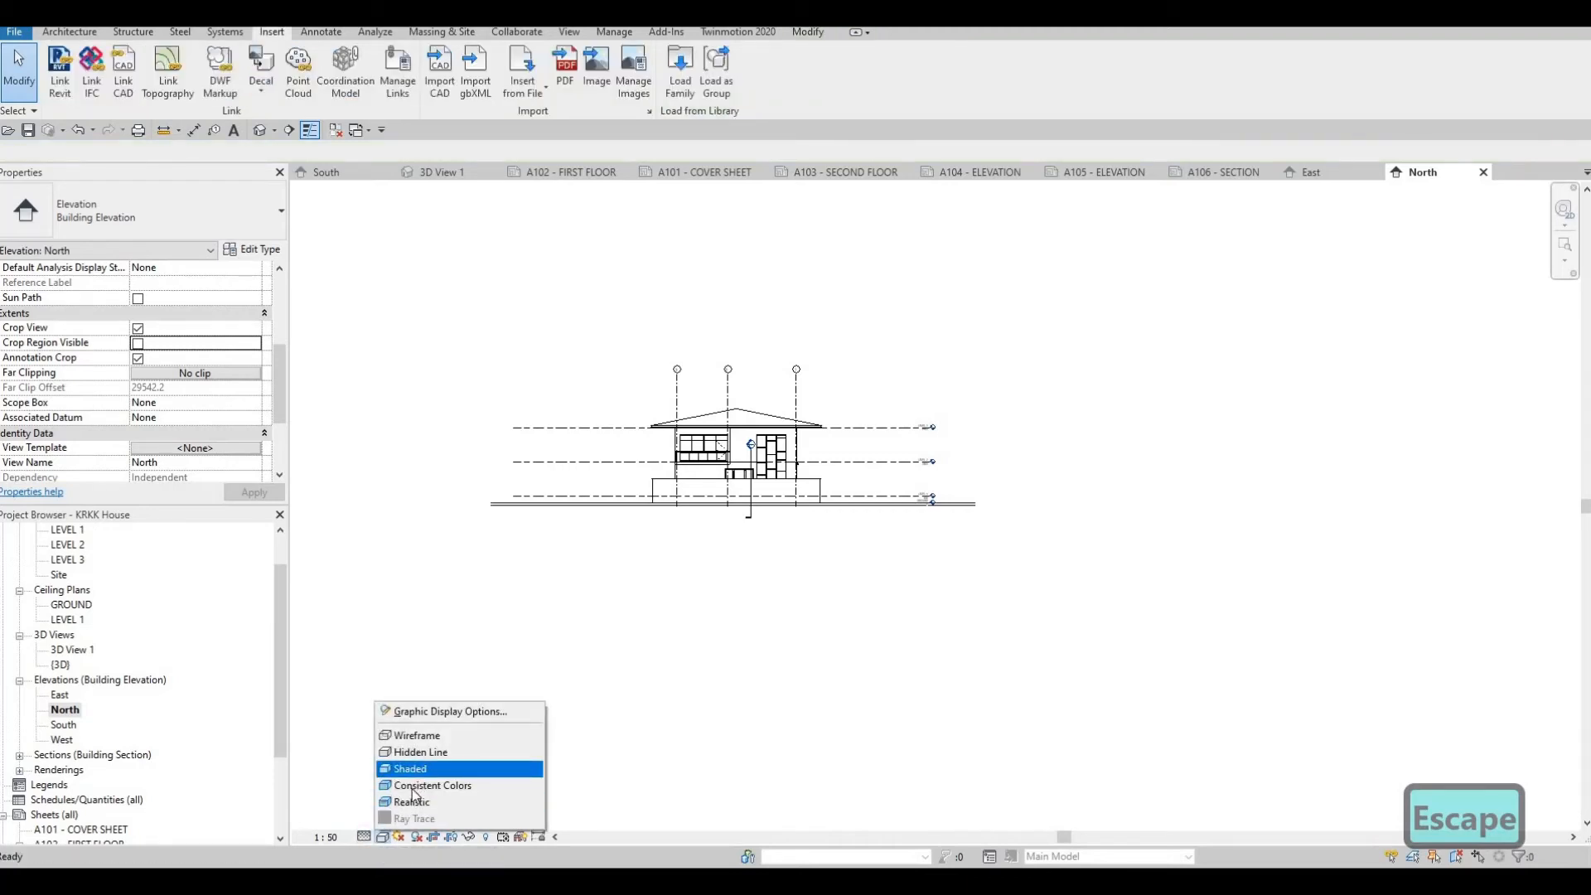
pyautogui.click(418, 768)
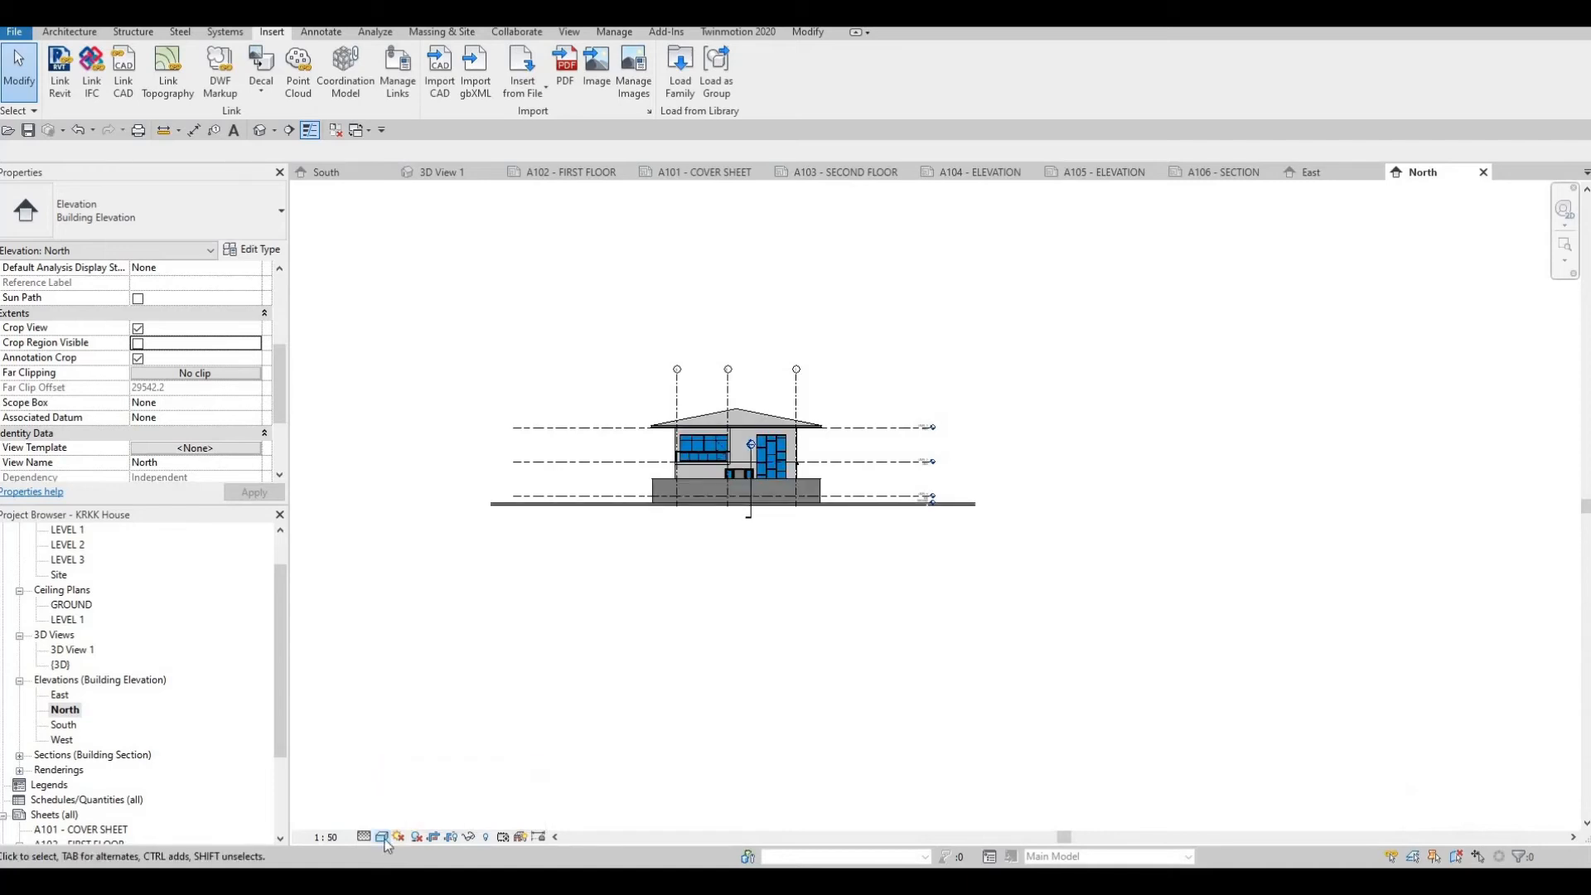
pyautogui.click(382, 837)
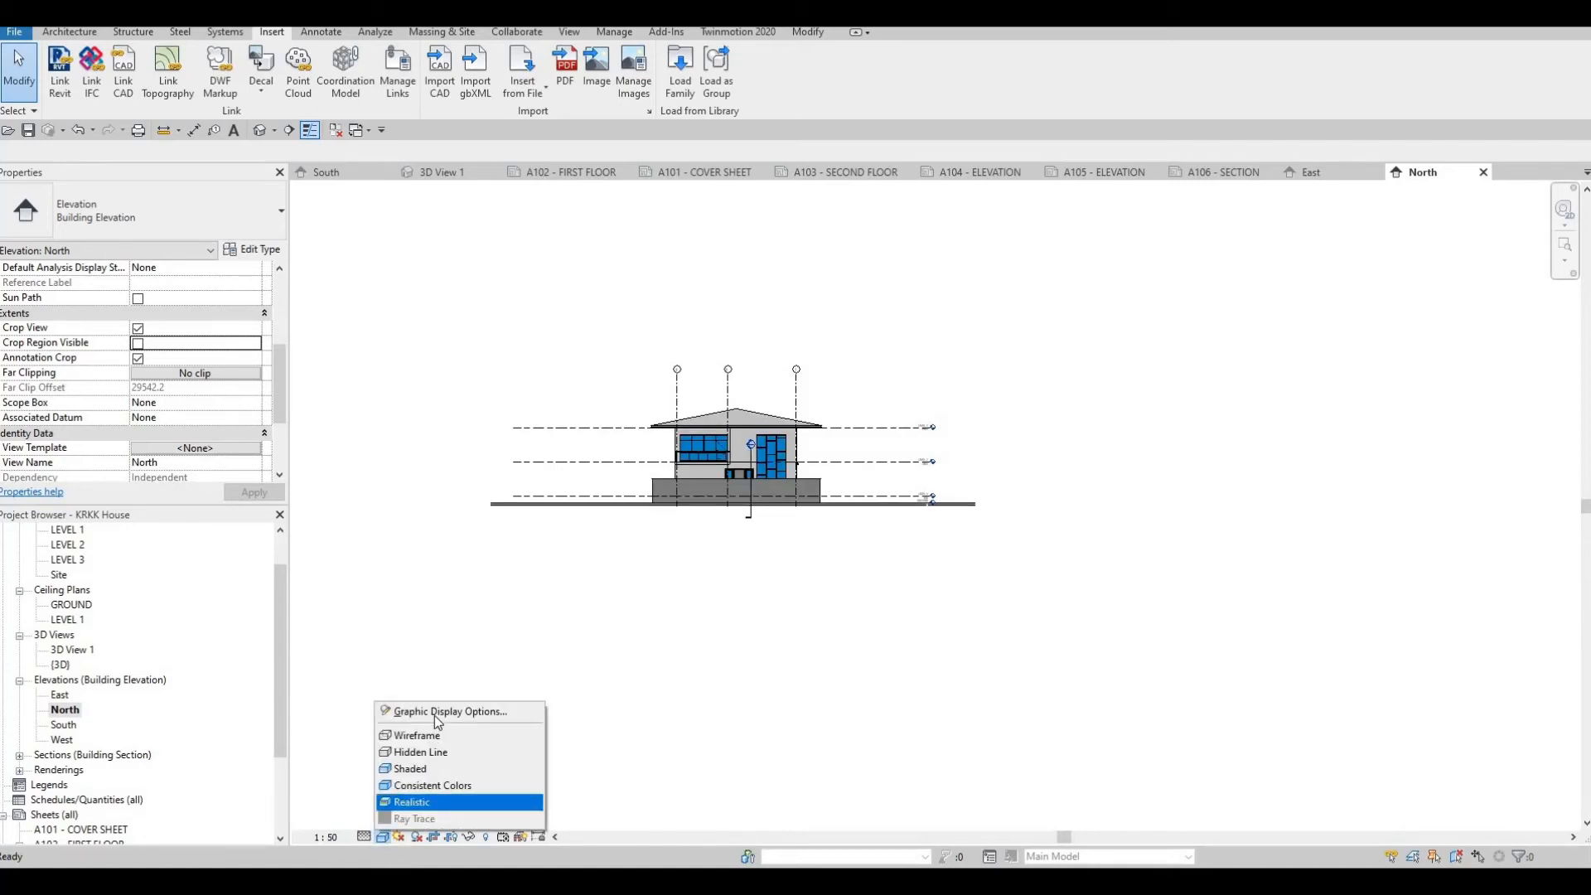
pyautogui.click(439, 713)
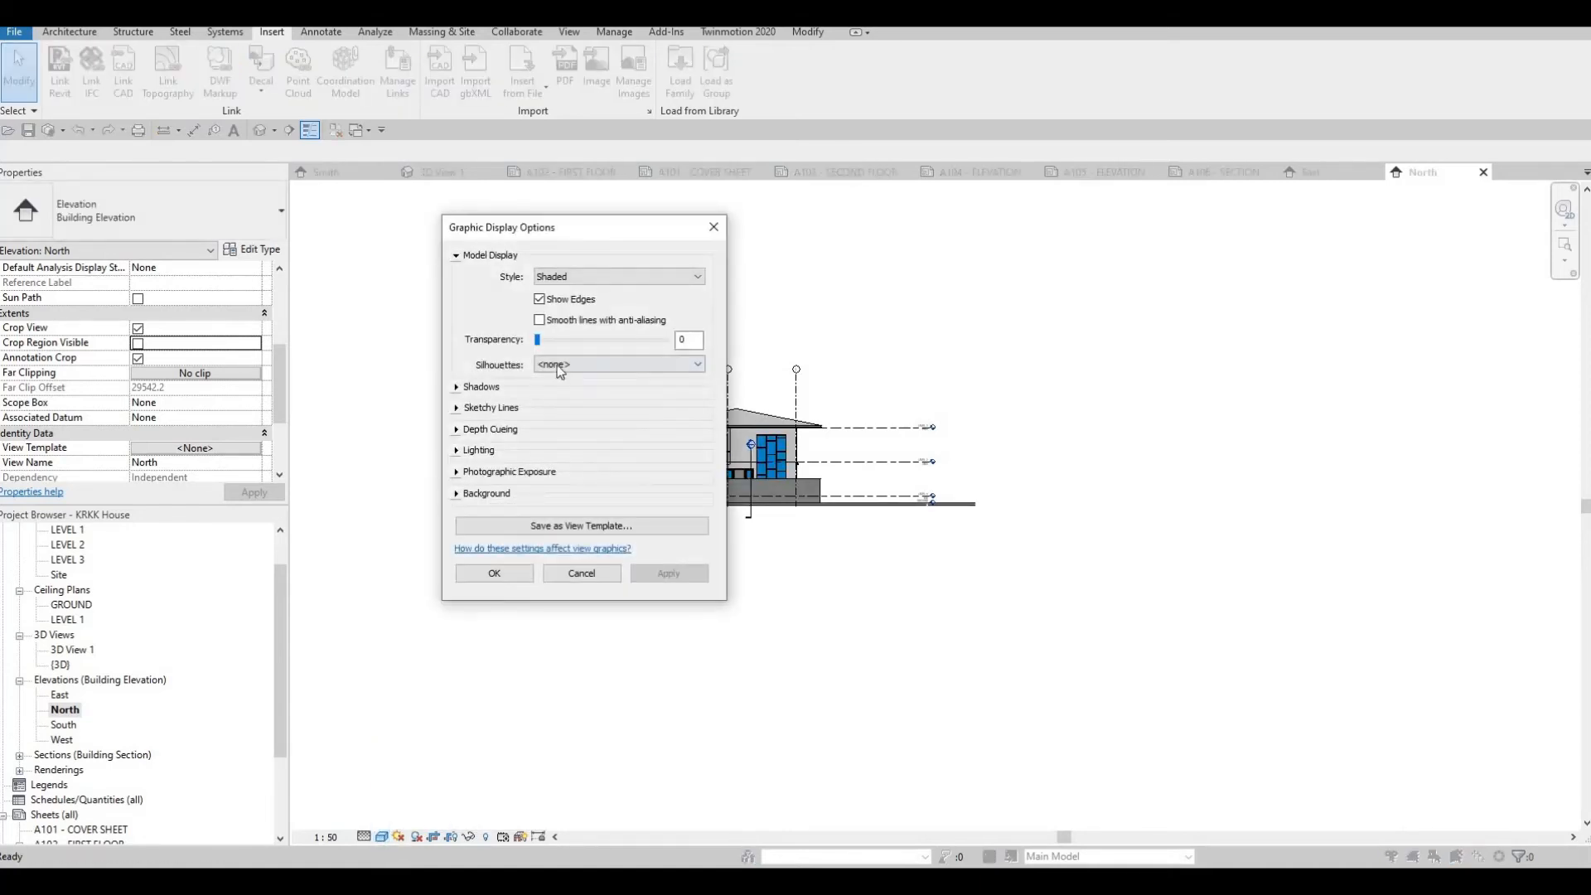
pyautogui.click(457, 387)
pyautogui.click(543, 418)
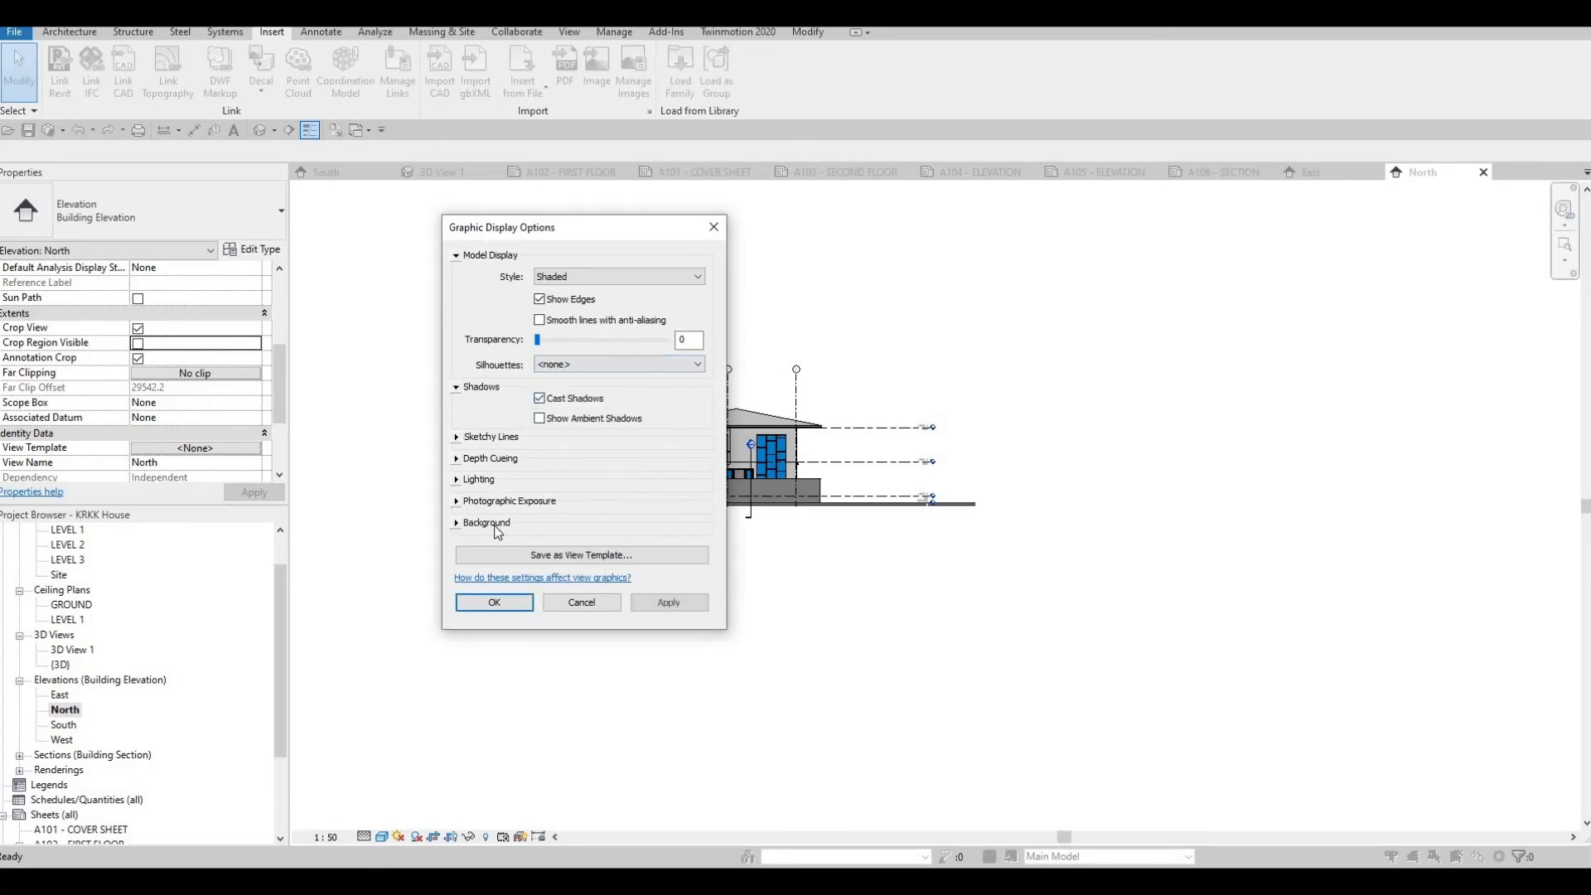
# Give the North elevation a Gradient background and apply the graphic display options.
pyautogui.click(466, 523)
pyautogui.click(557, 547)
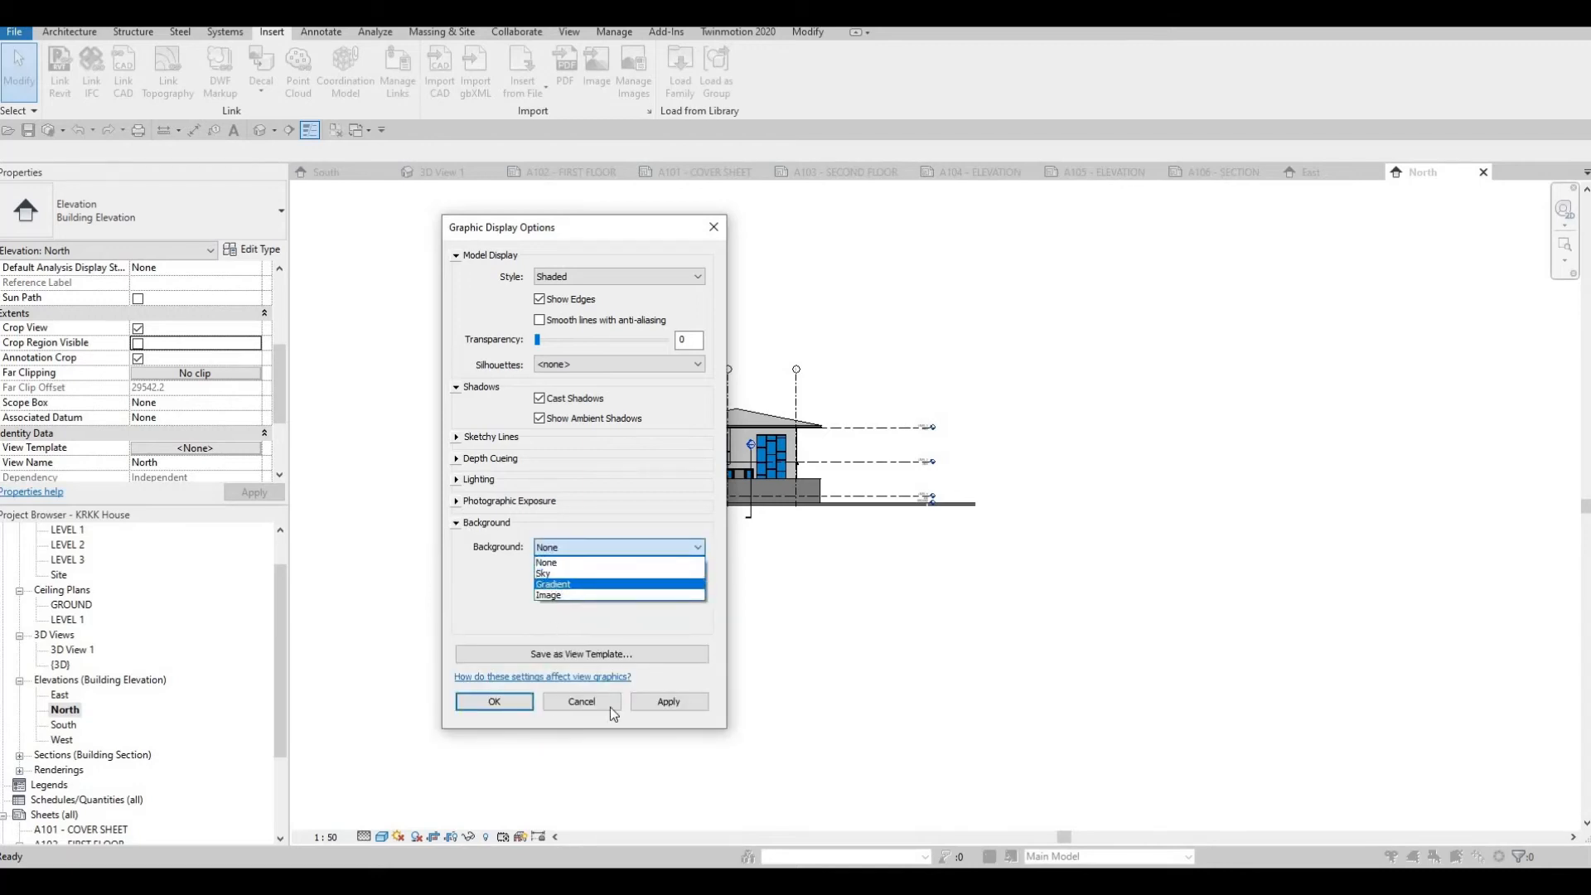
pyautogui.click(553, 584)
pyautogui.click(658, 701)
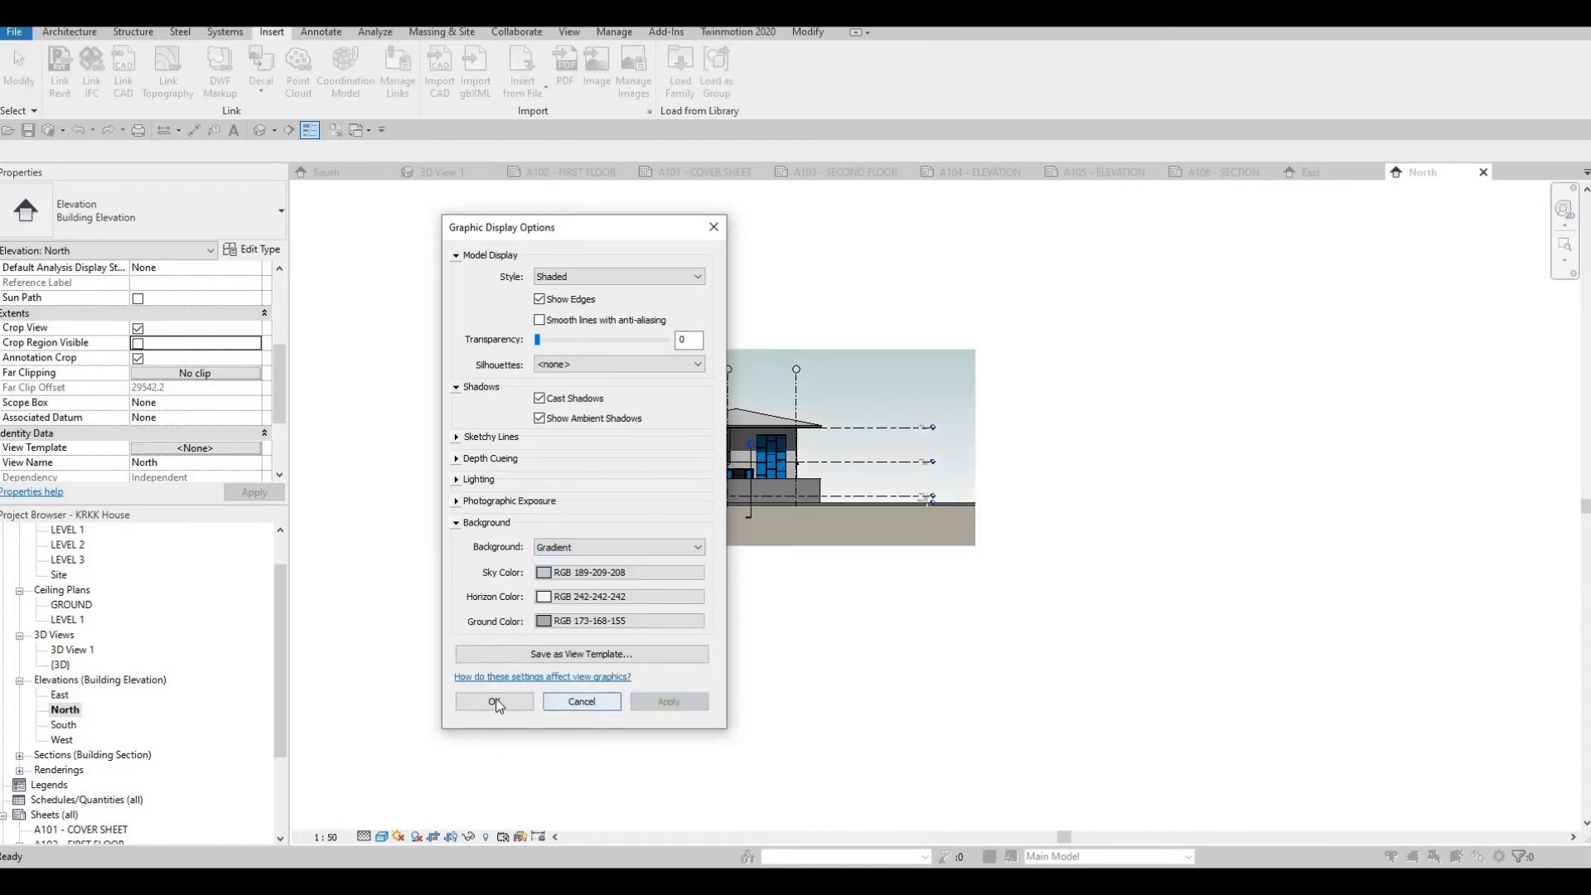
pyautogui.click(517, 703)
# Compare the North elevation in the Hidden Line and Shaded visual styles, ending on Shaded.
pyautogui.click(382, 837)
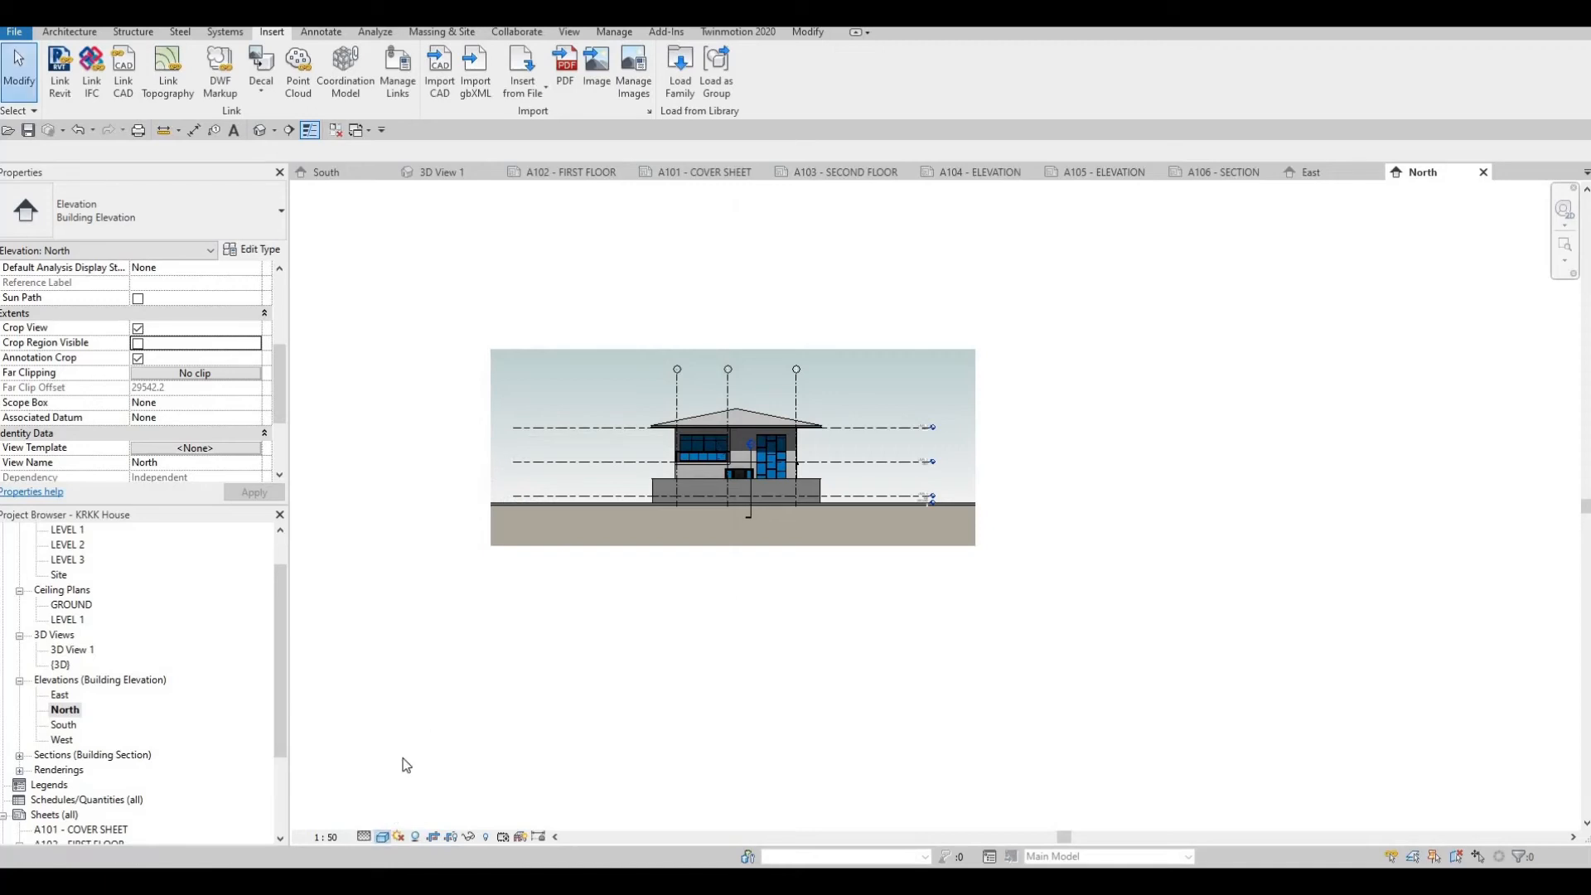
pyautogui.click(411, 755)
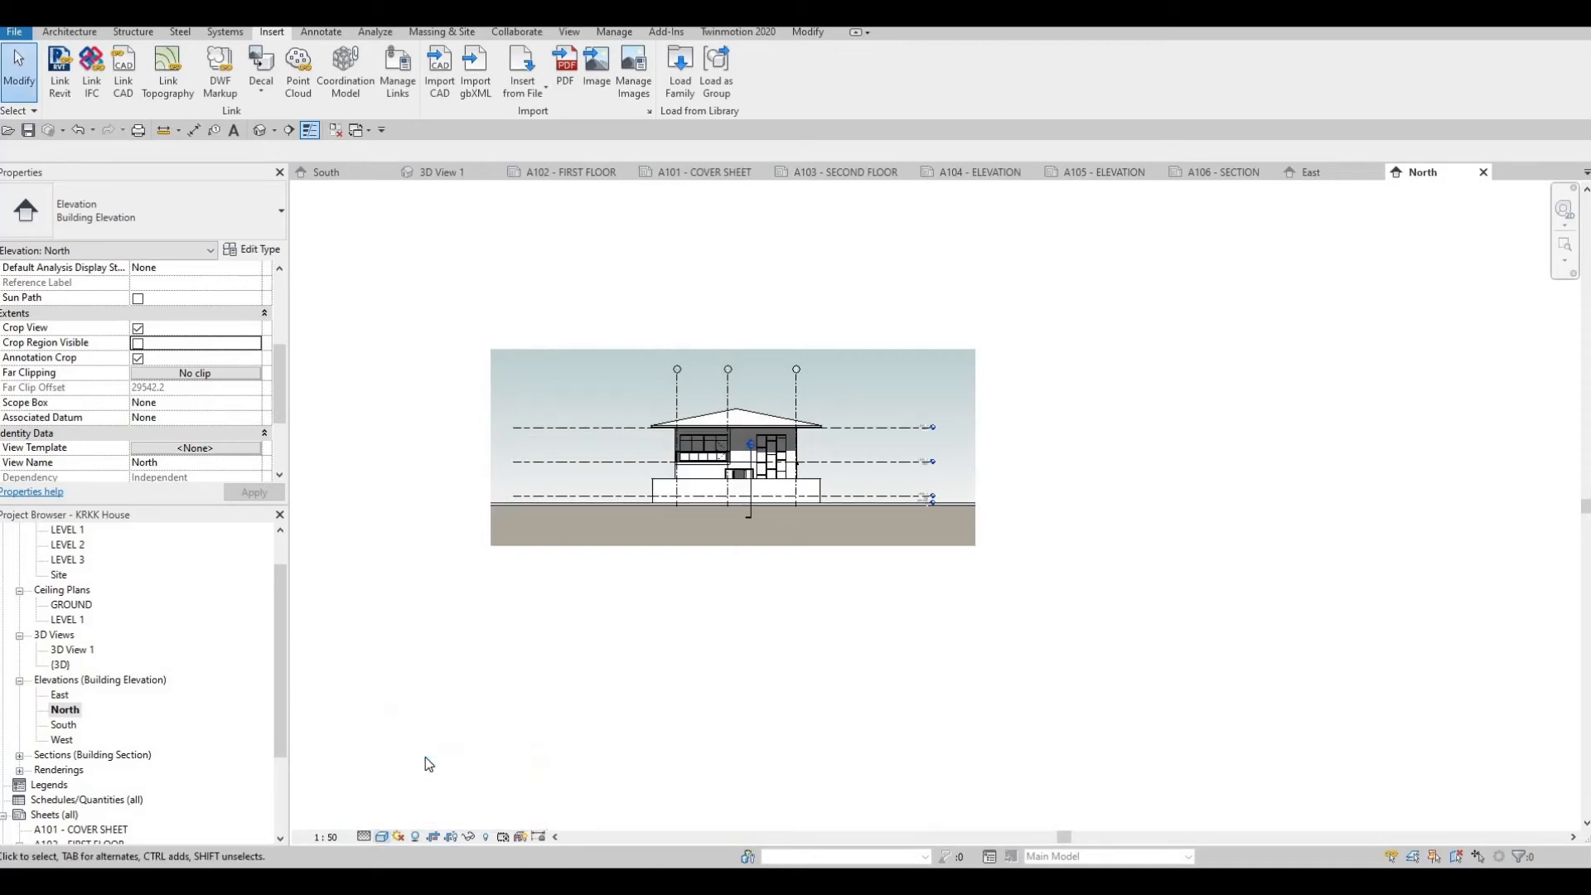
pyautogui.click(387, 836)
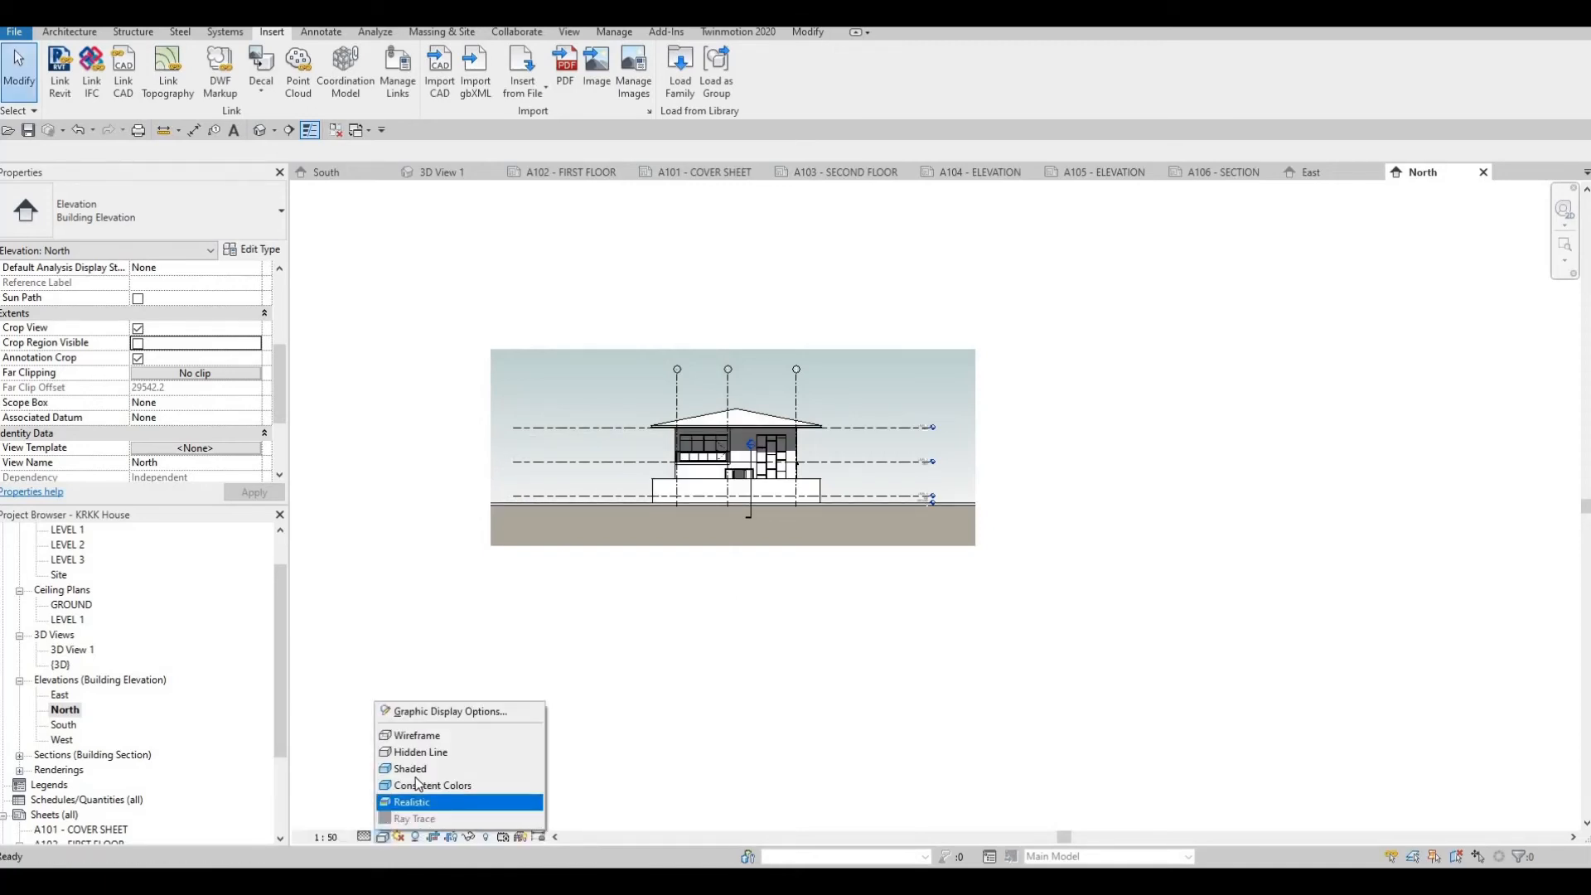
pyautogui.click(416, 775)
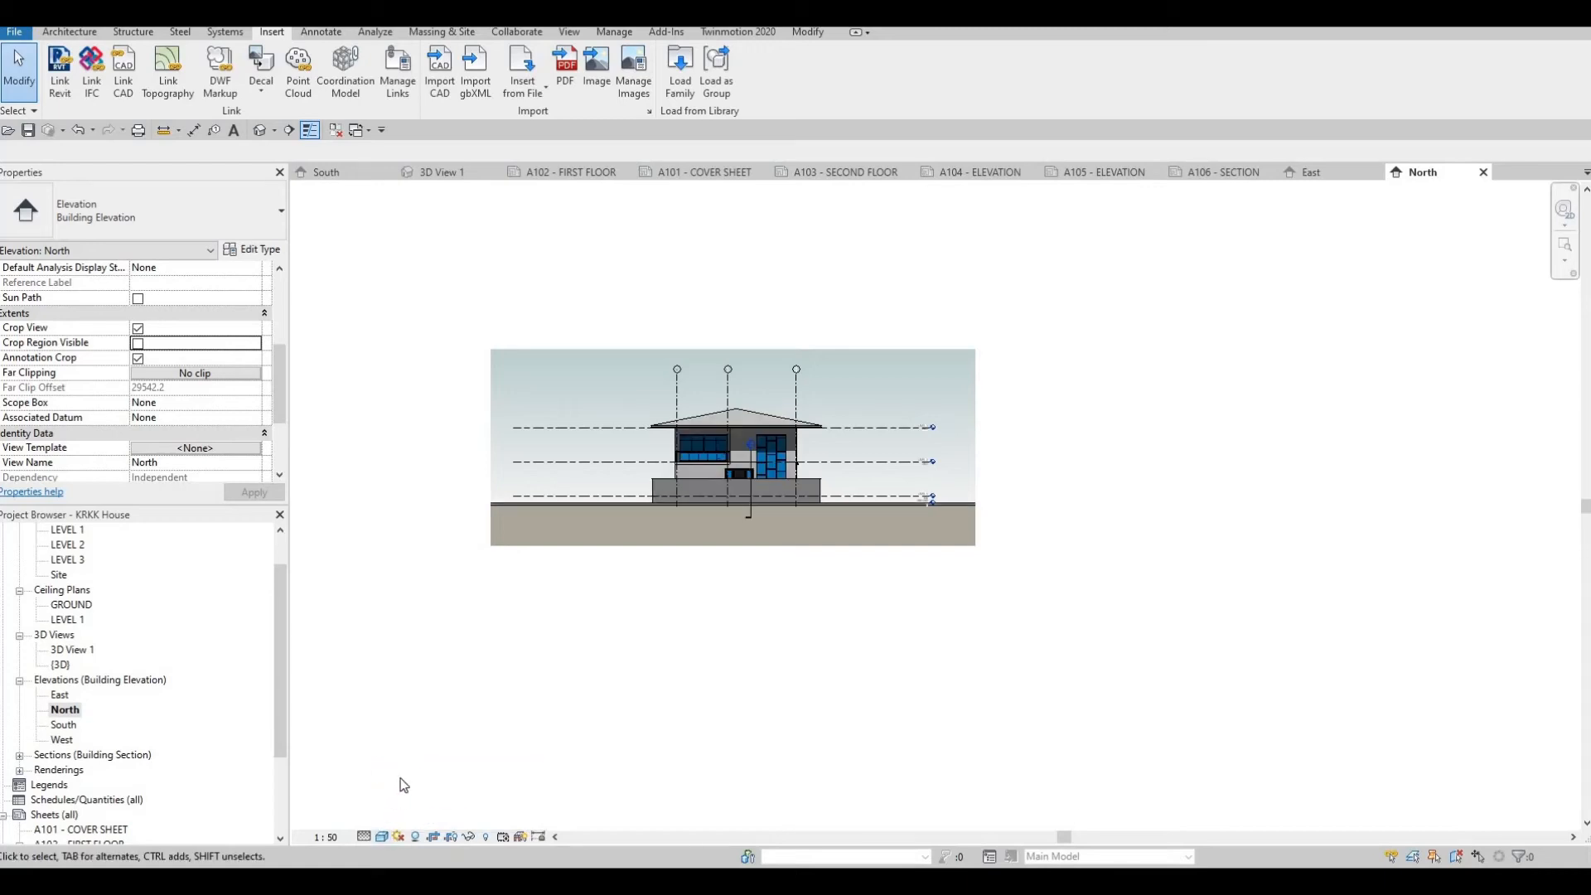
pyautogui.click(383, 836)
pyautogui.click(469, 751)
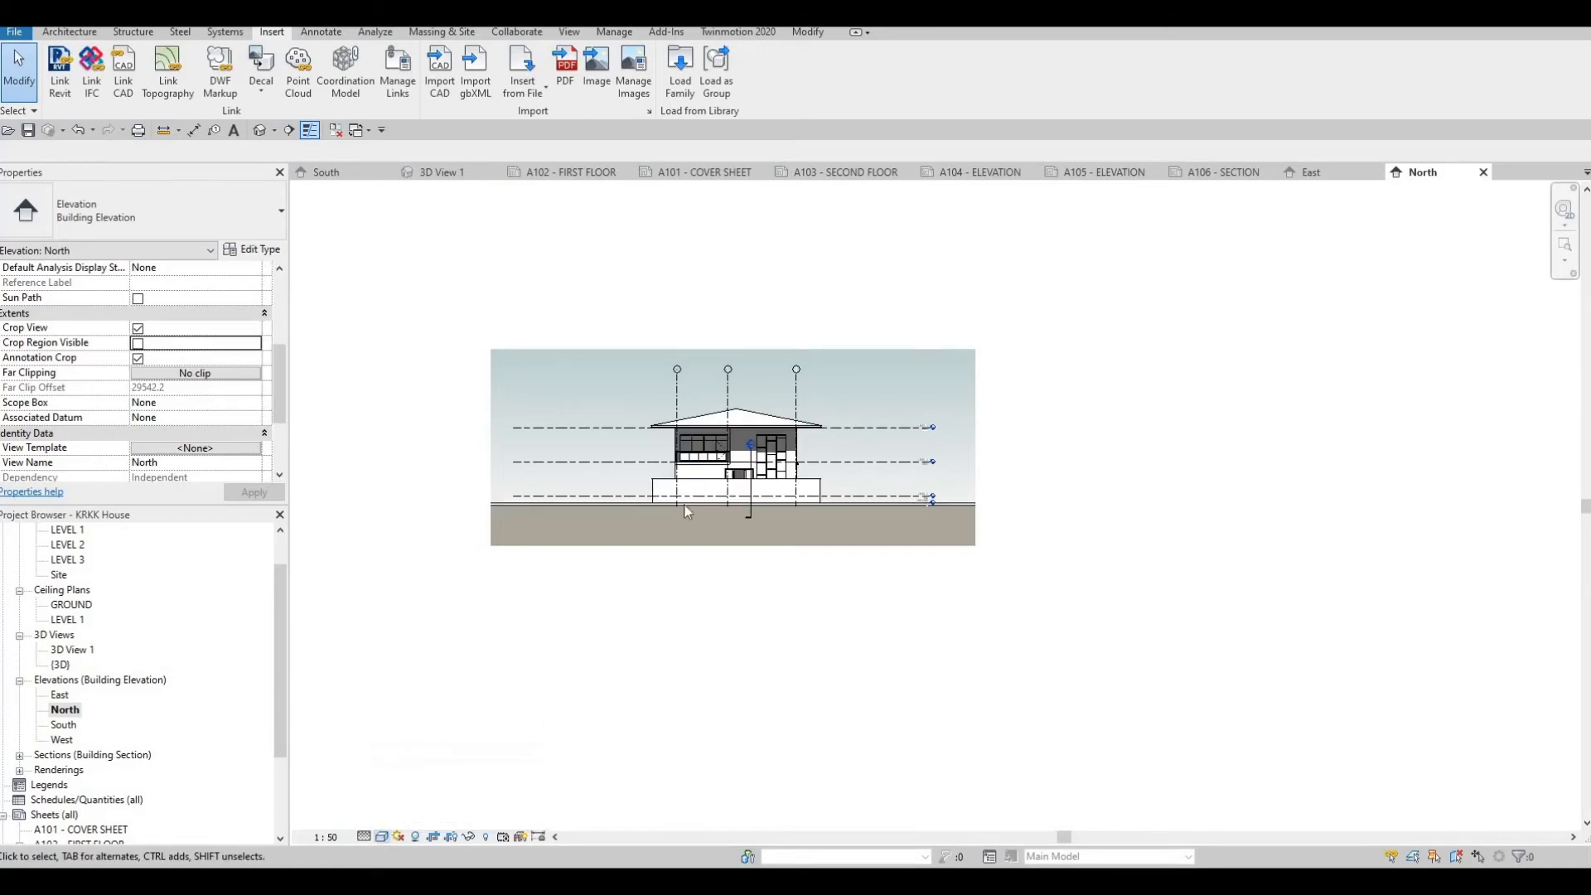
pyautogui.click(382, 836)
pyautogui.click(419, 769)
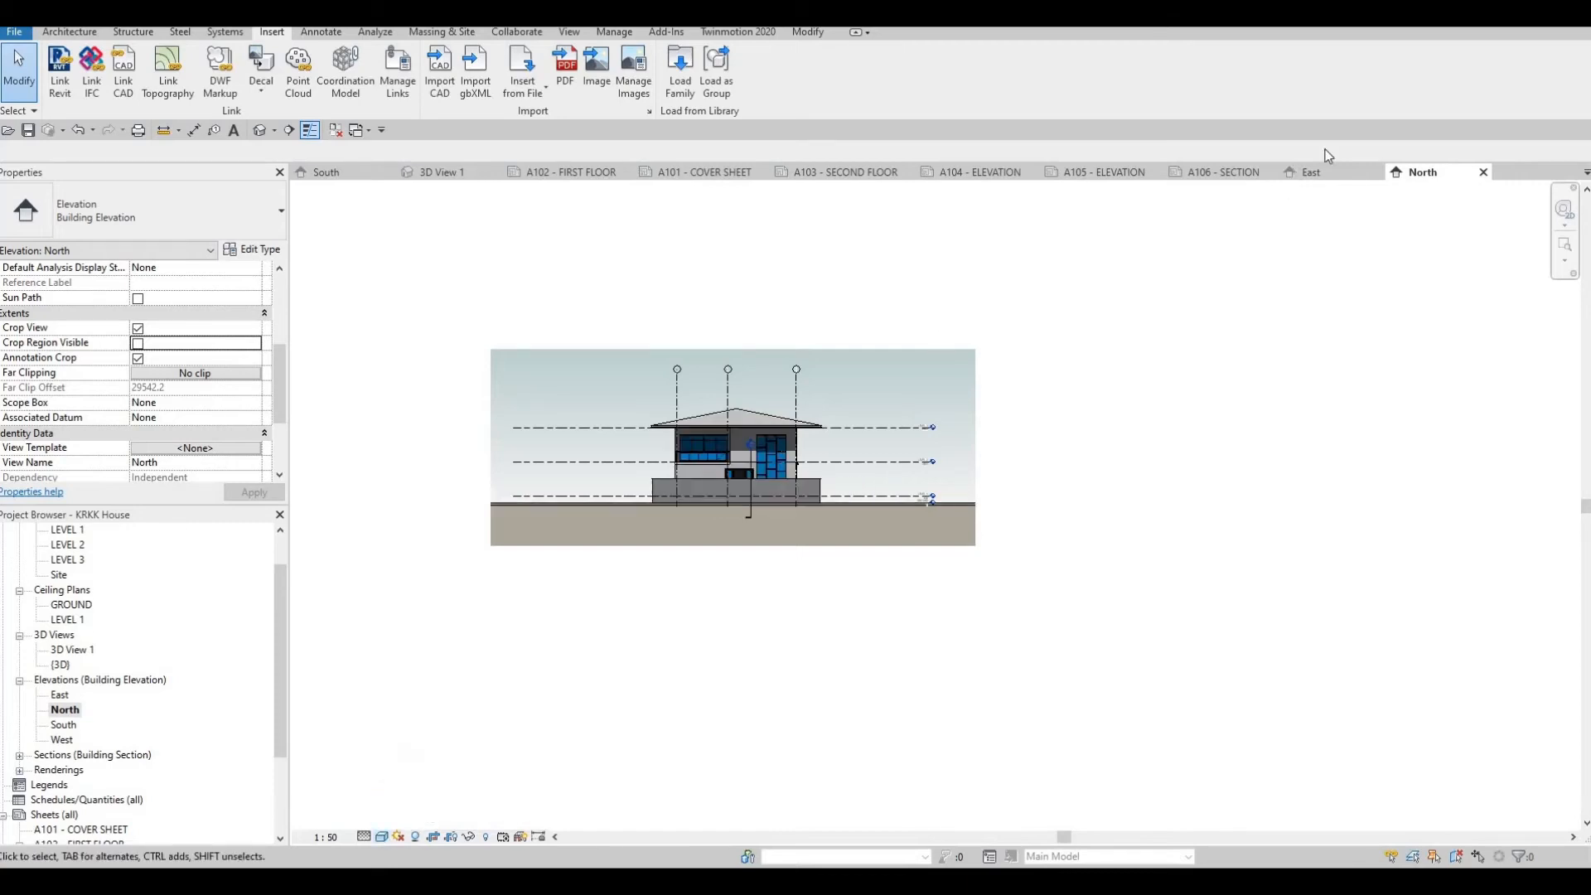
# Switch to the East elevation and set its detail level to Fine and its visual style to Shaded.
pyautogui.click(1333, 174)
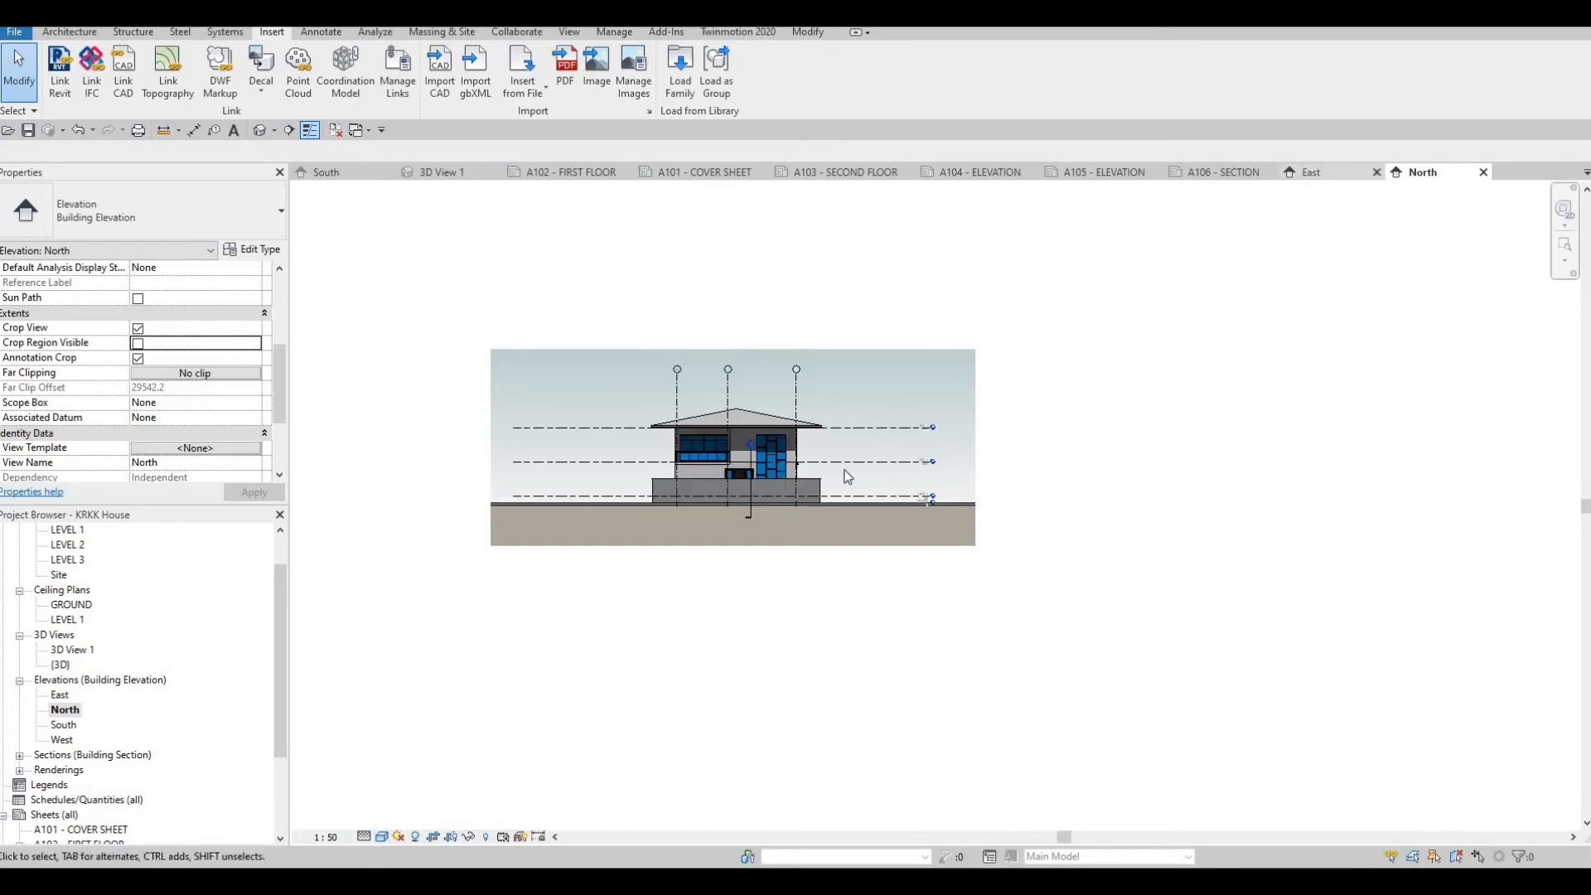
pyautogui.click(364, 836)
pyautogui.click(389, 818)
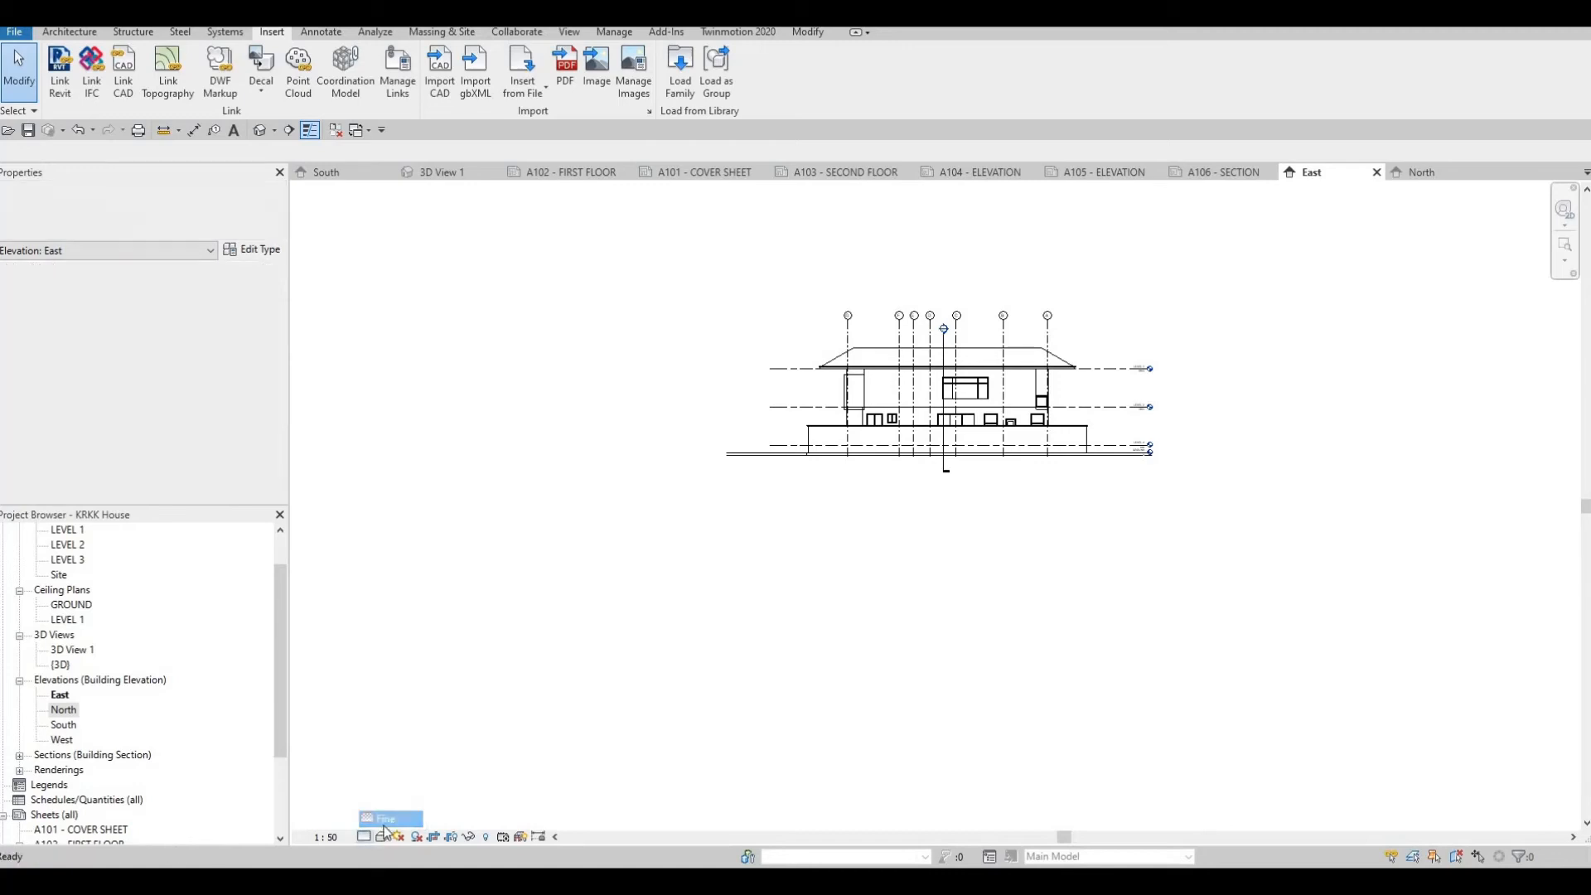
pyautogui.click(383, 836)
pyautogui.click(410, 769)
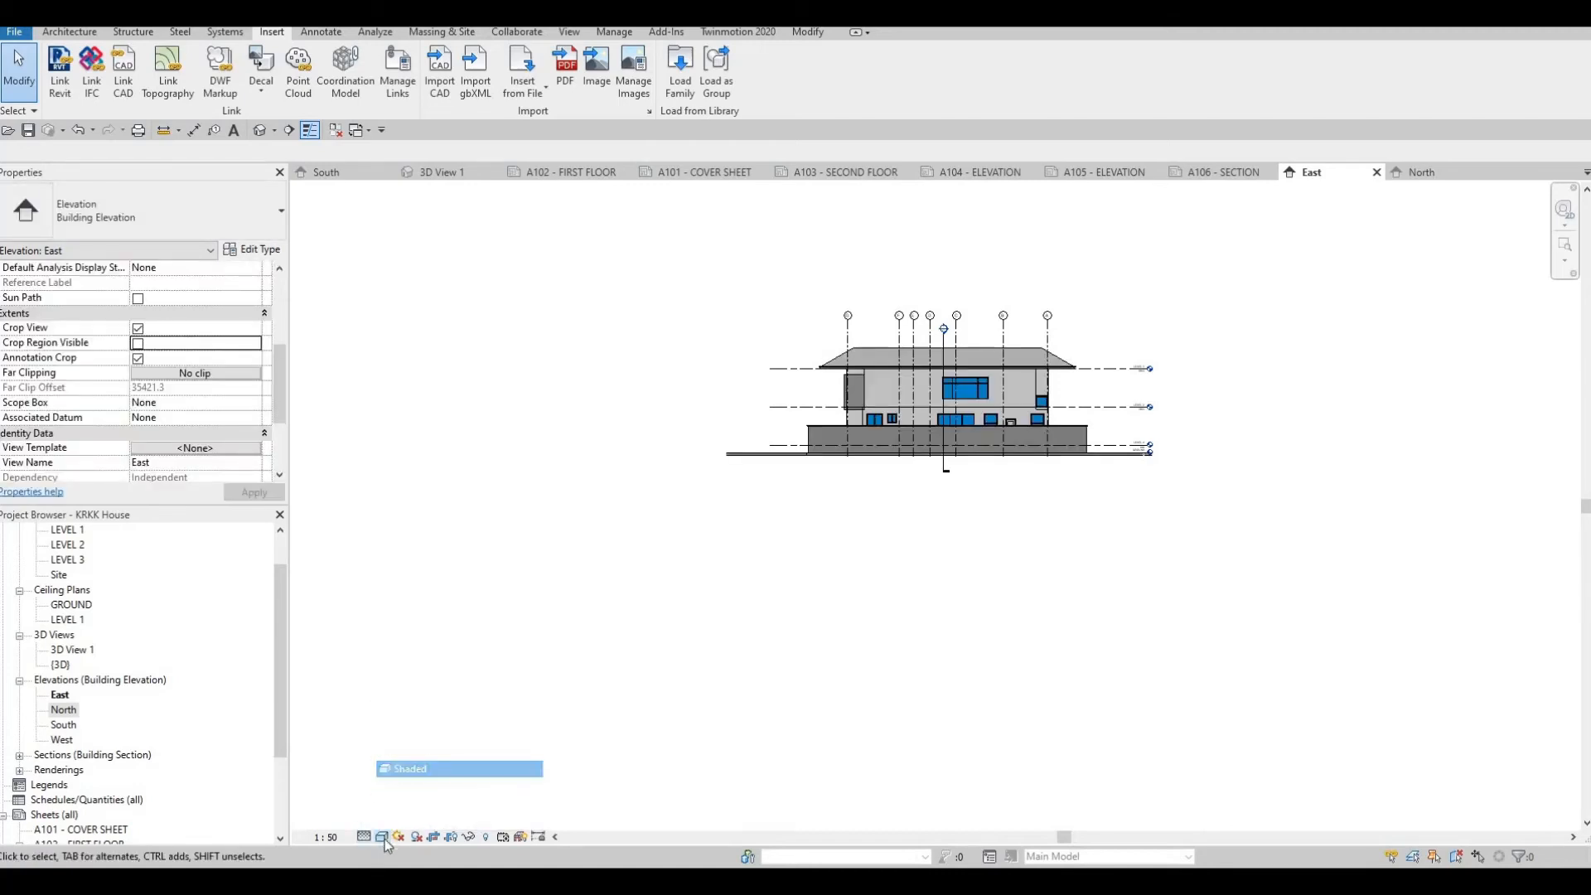
# Give the East elevation a Gradient background and turn on Cast Shadows and Show Ambient Shadows in its graphic display options.
pyautogui.click(382, 835)
pyautogui.click(422, 715)
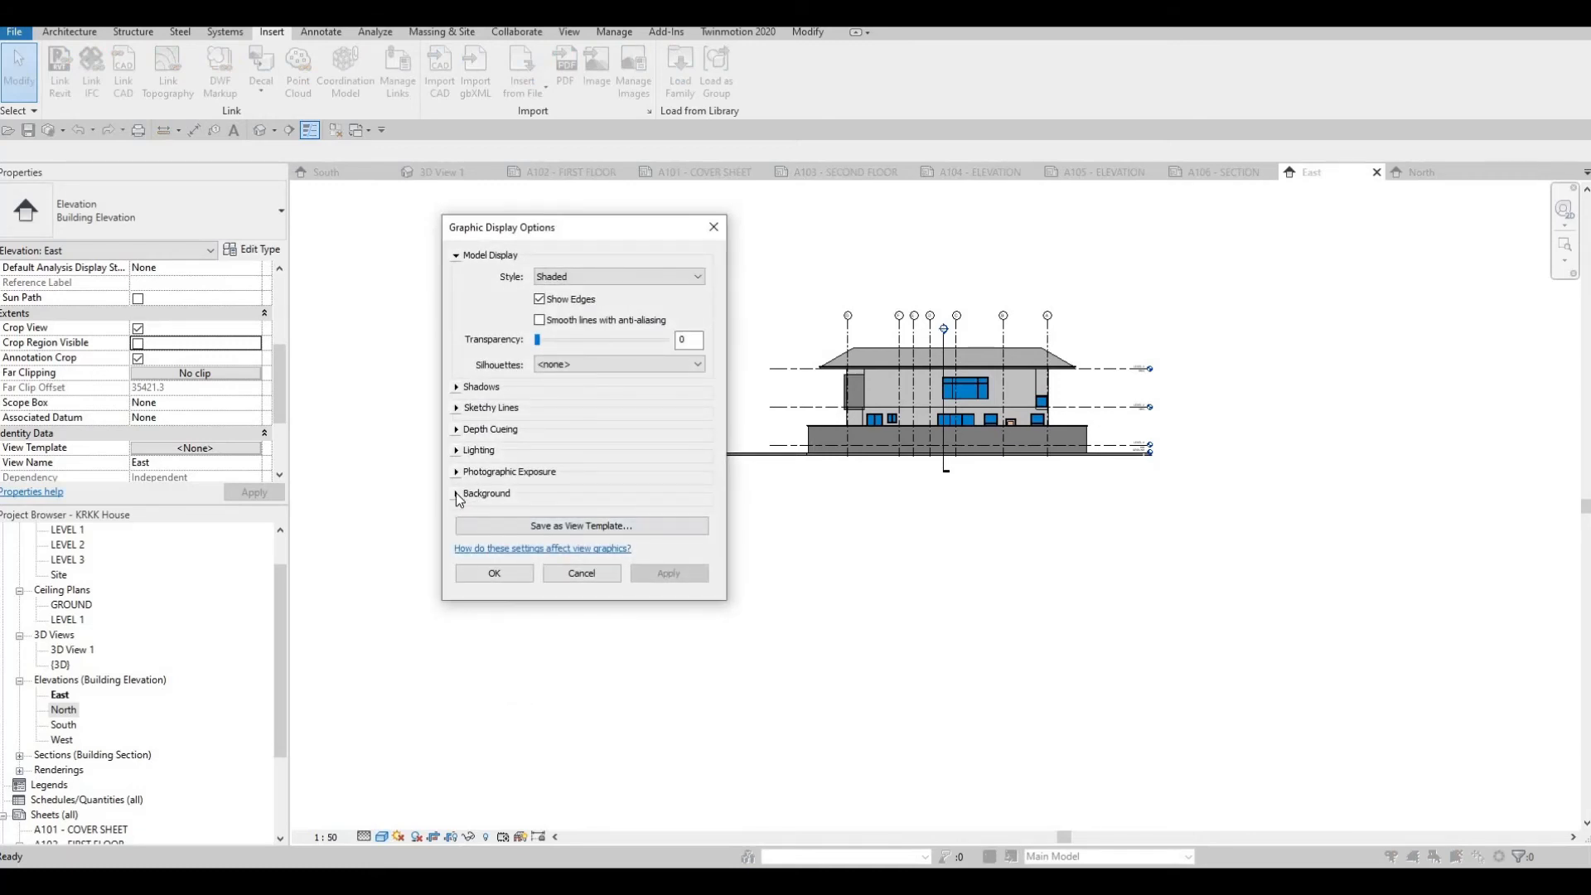
pyautogui.click(461, 494)
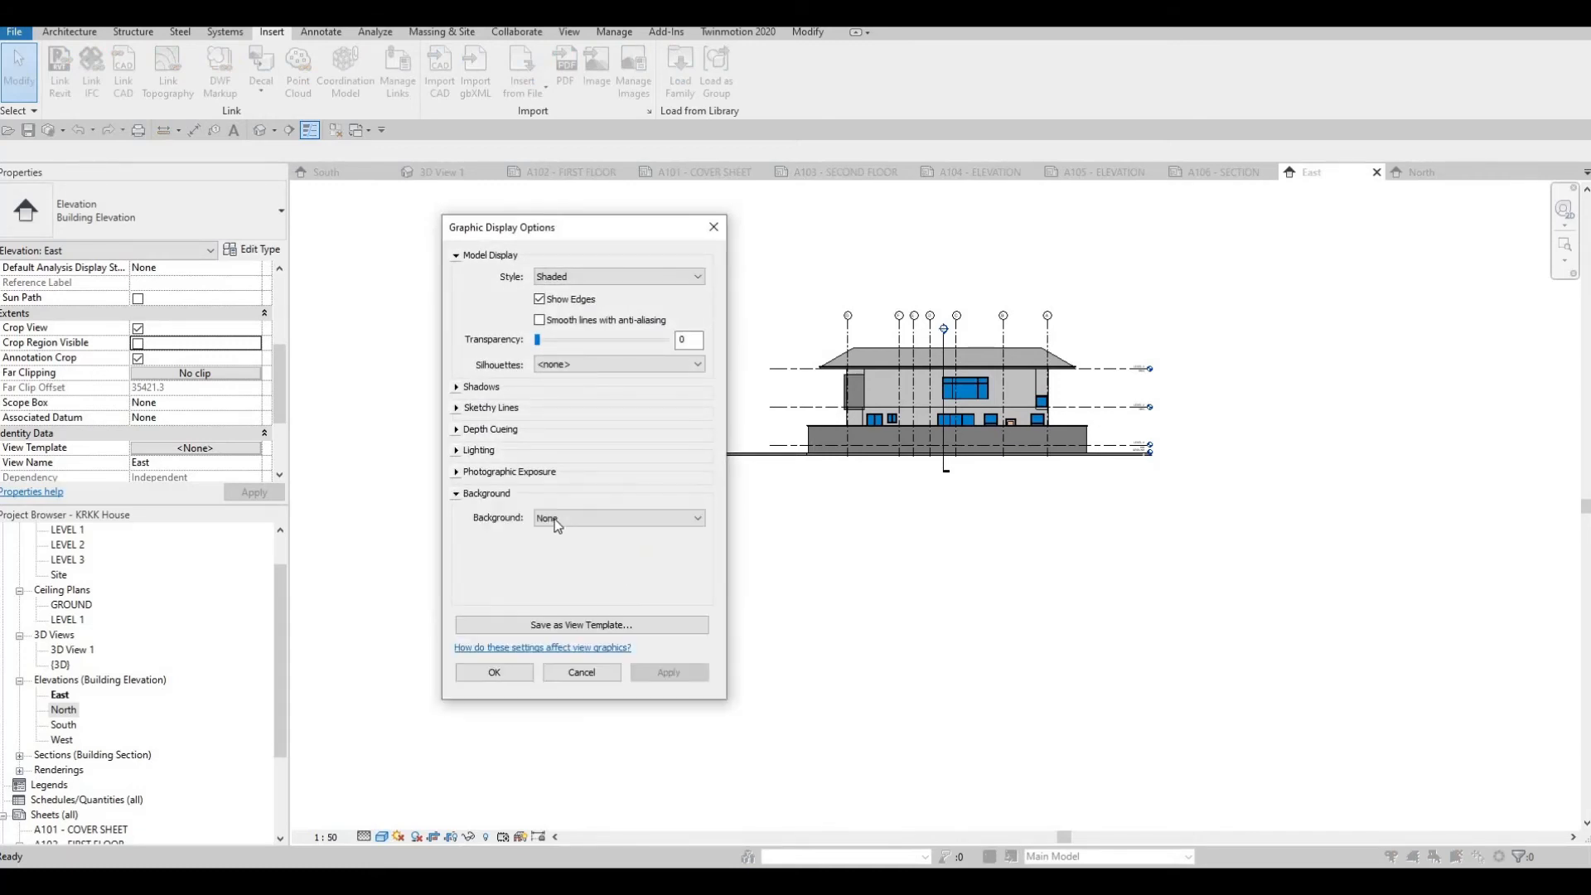
pyautogui.click(618, 517)
pyautogui.click(580, 554)
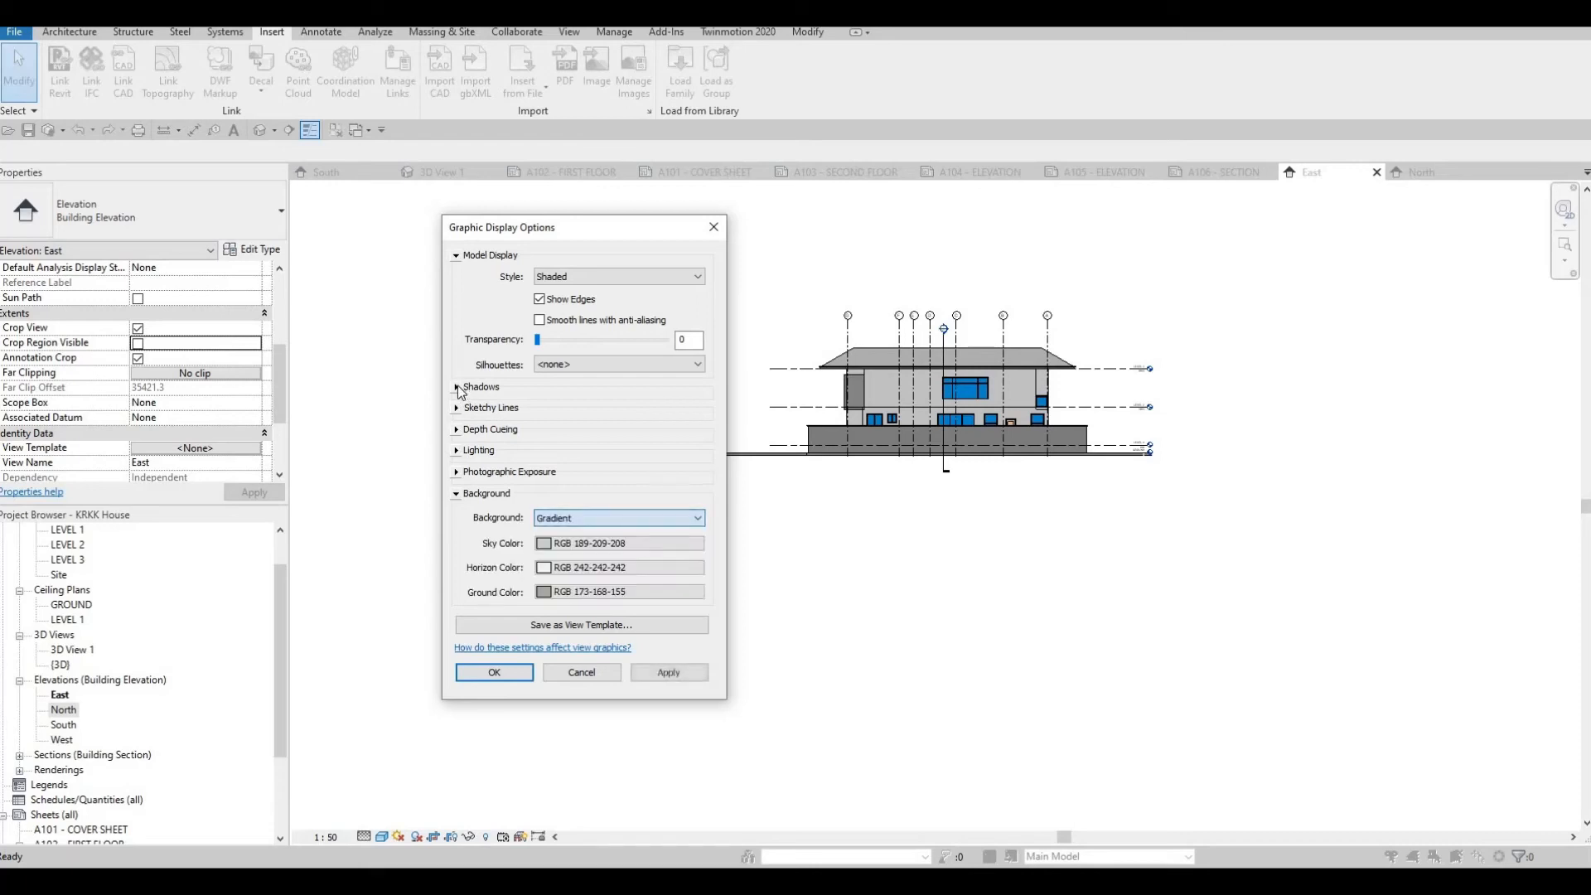
pyautogui.click(547, 387)
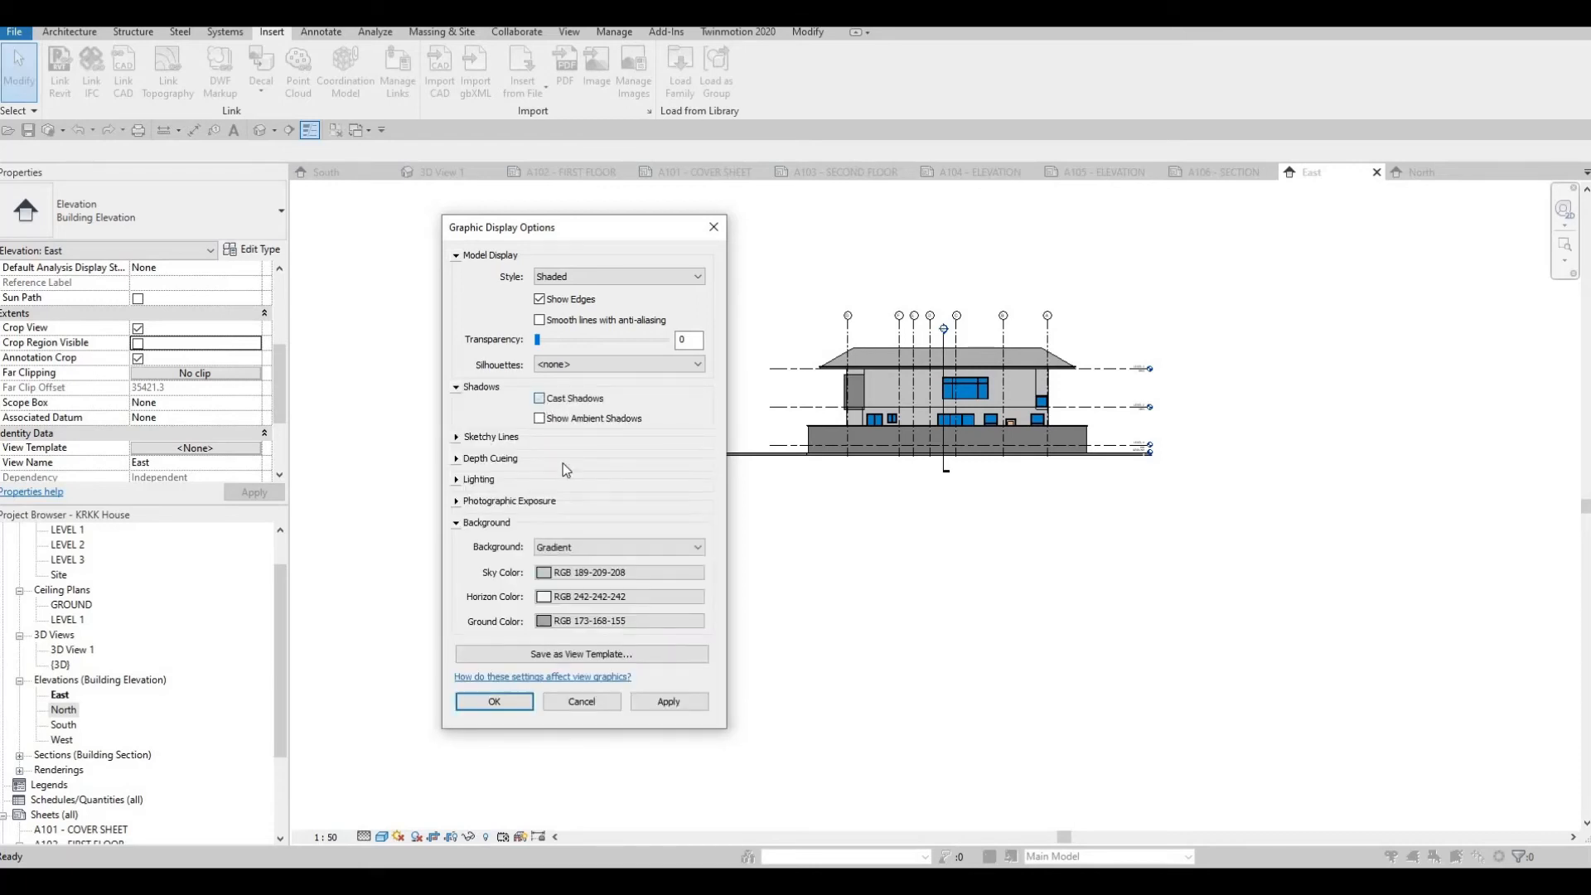
pyautogui.click(667, 701)
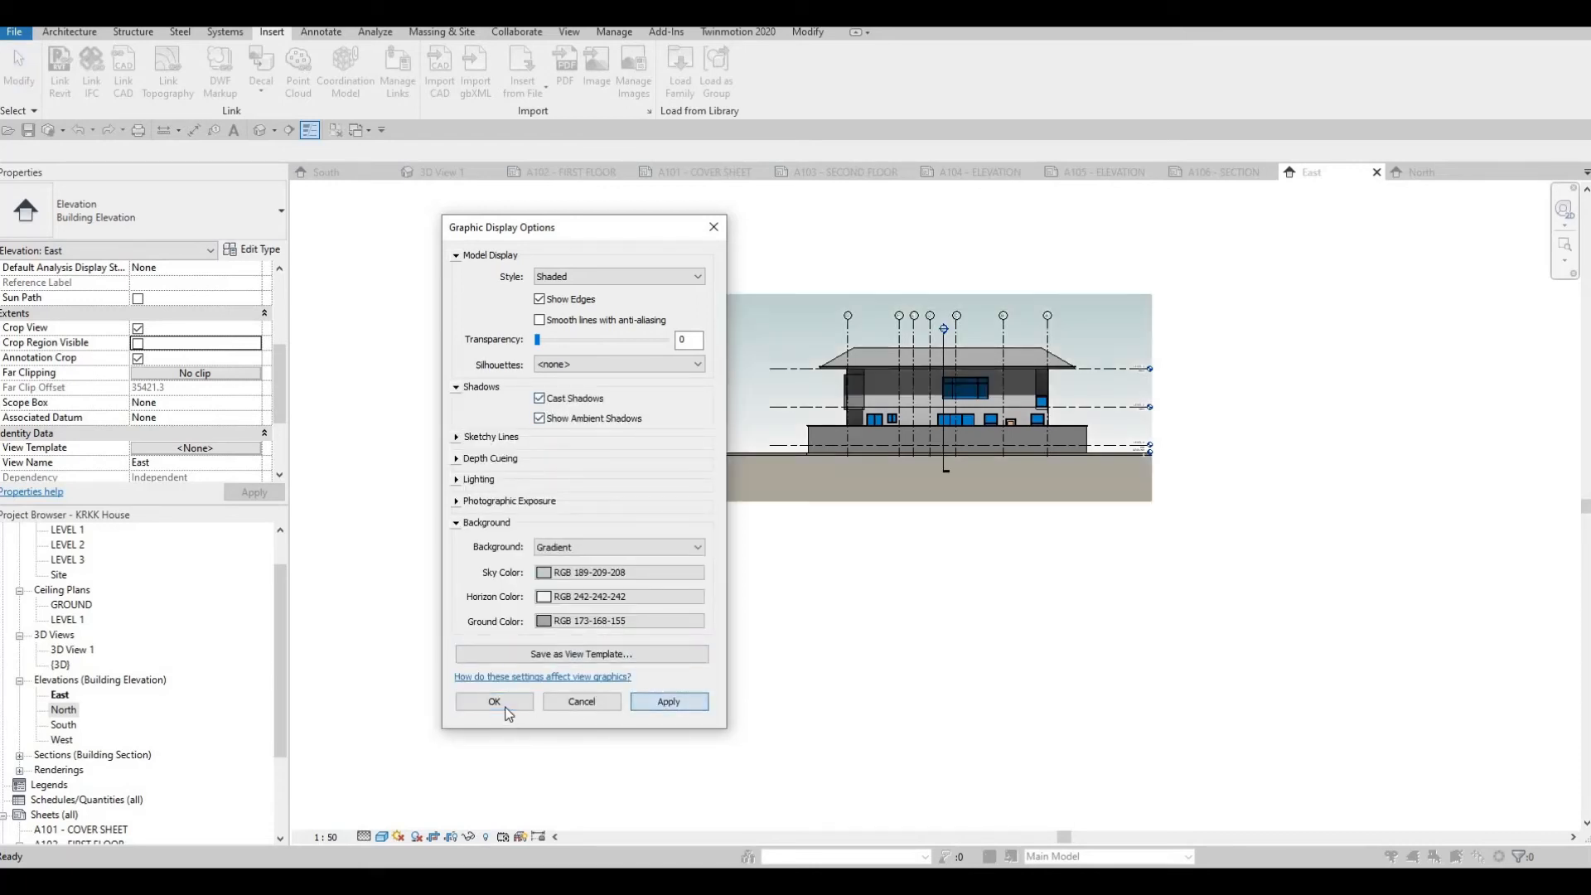
pyautogui.click(506, 702)
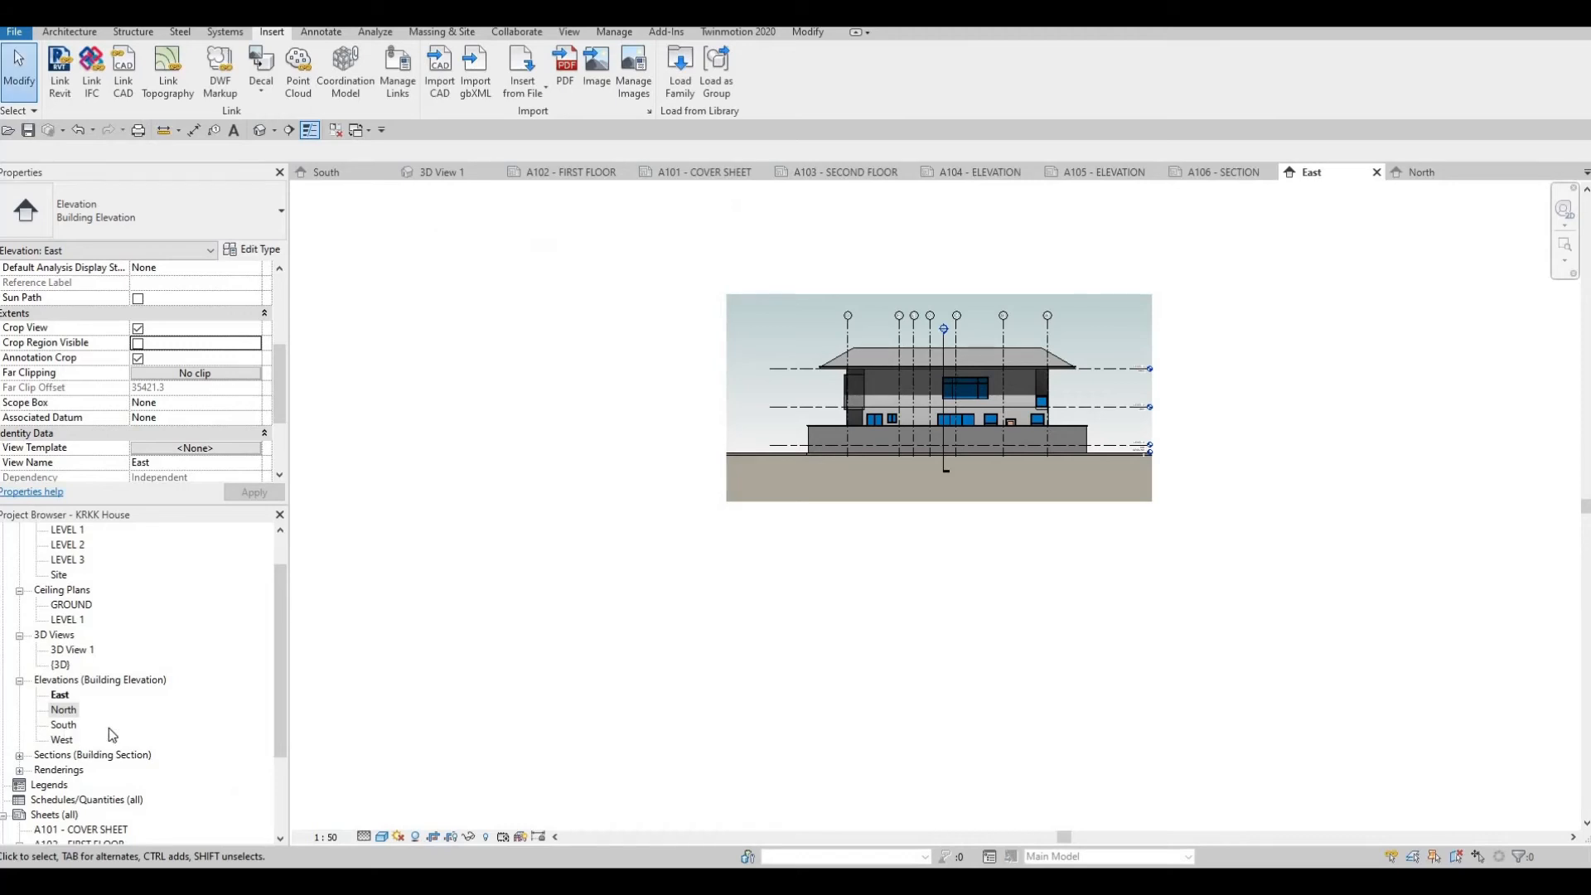
# Open the South elevation and set its detail level to Fine and its visual style to Shaded.
pyautogui.doubleClick(64, 724)
pyautogui.scroll(-3, 580, 685)
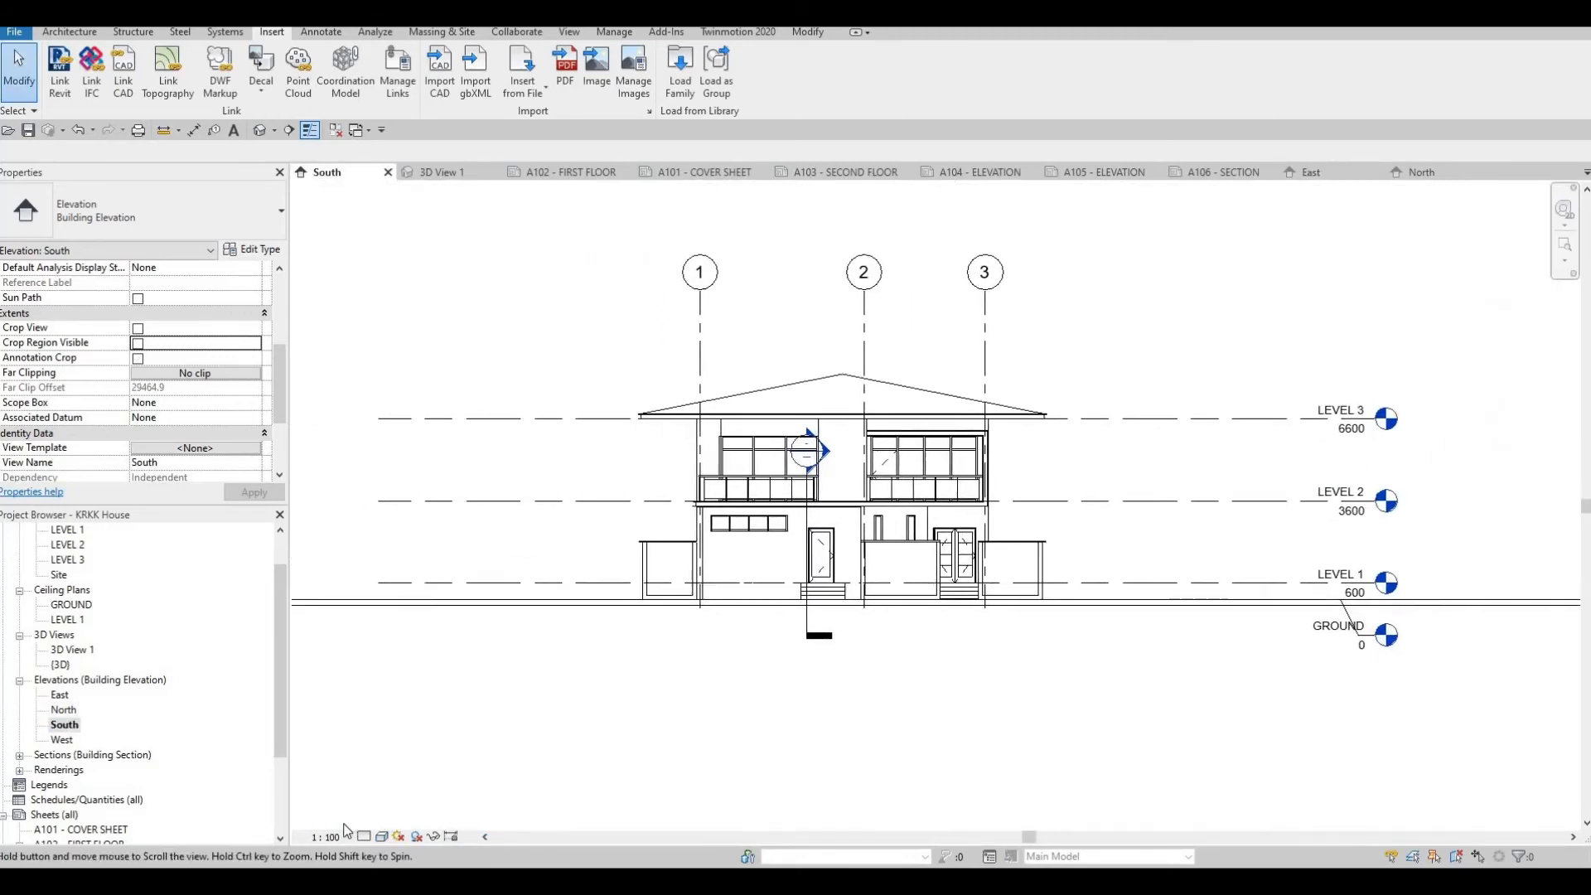
pyautogui.click(364, 836)
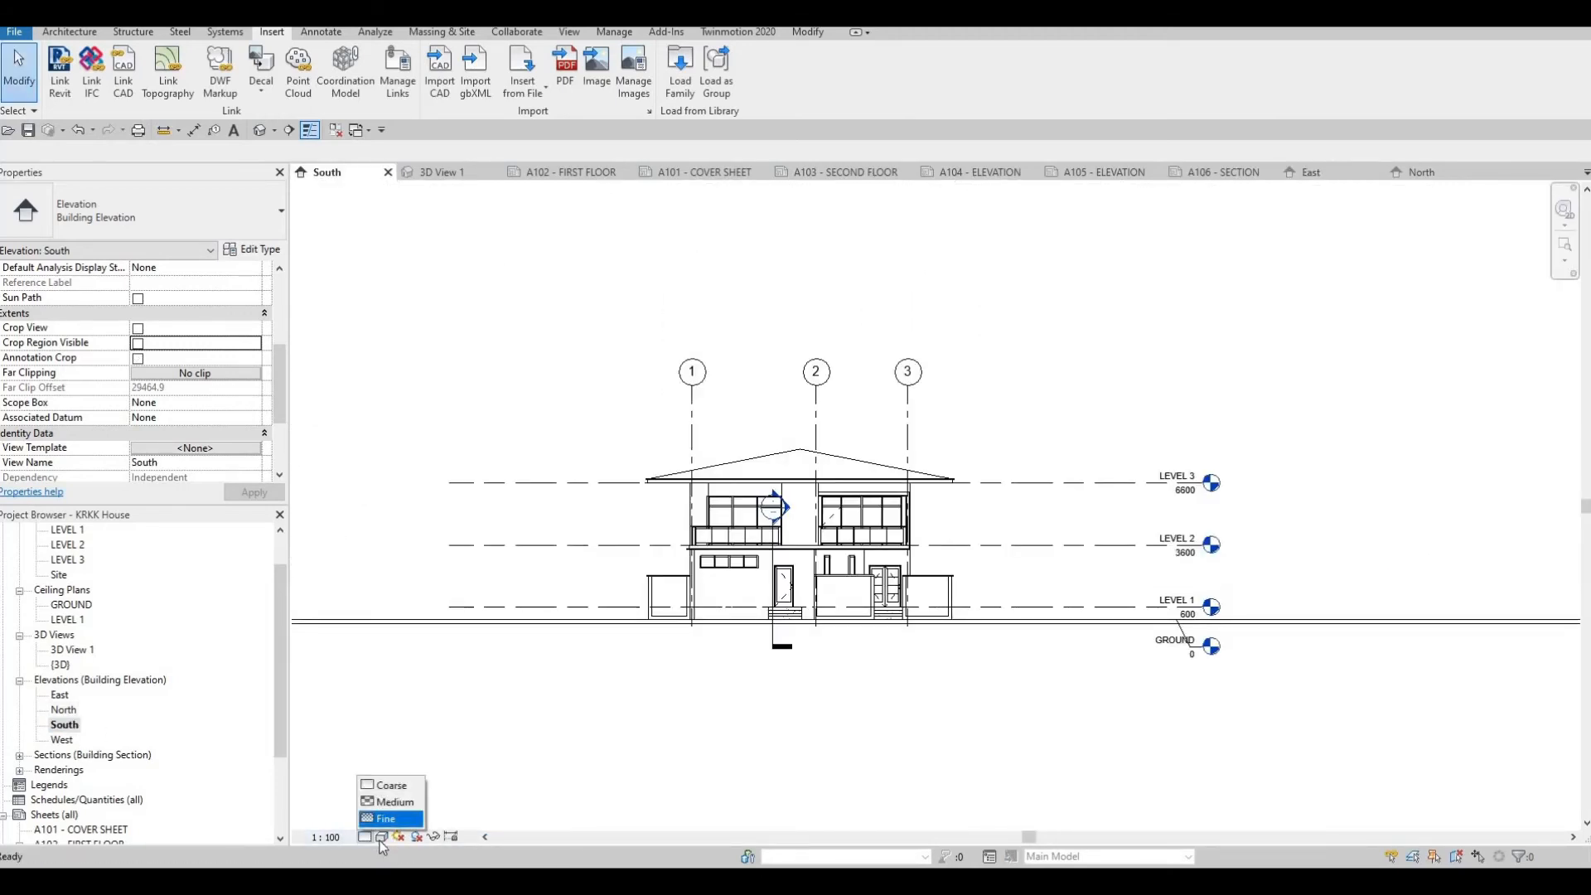
pyautogui.click(383, 820)
pyautogui.click(382, 836)
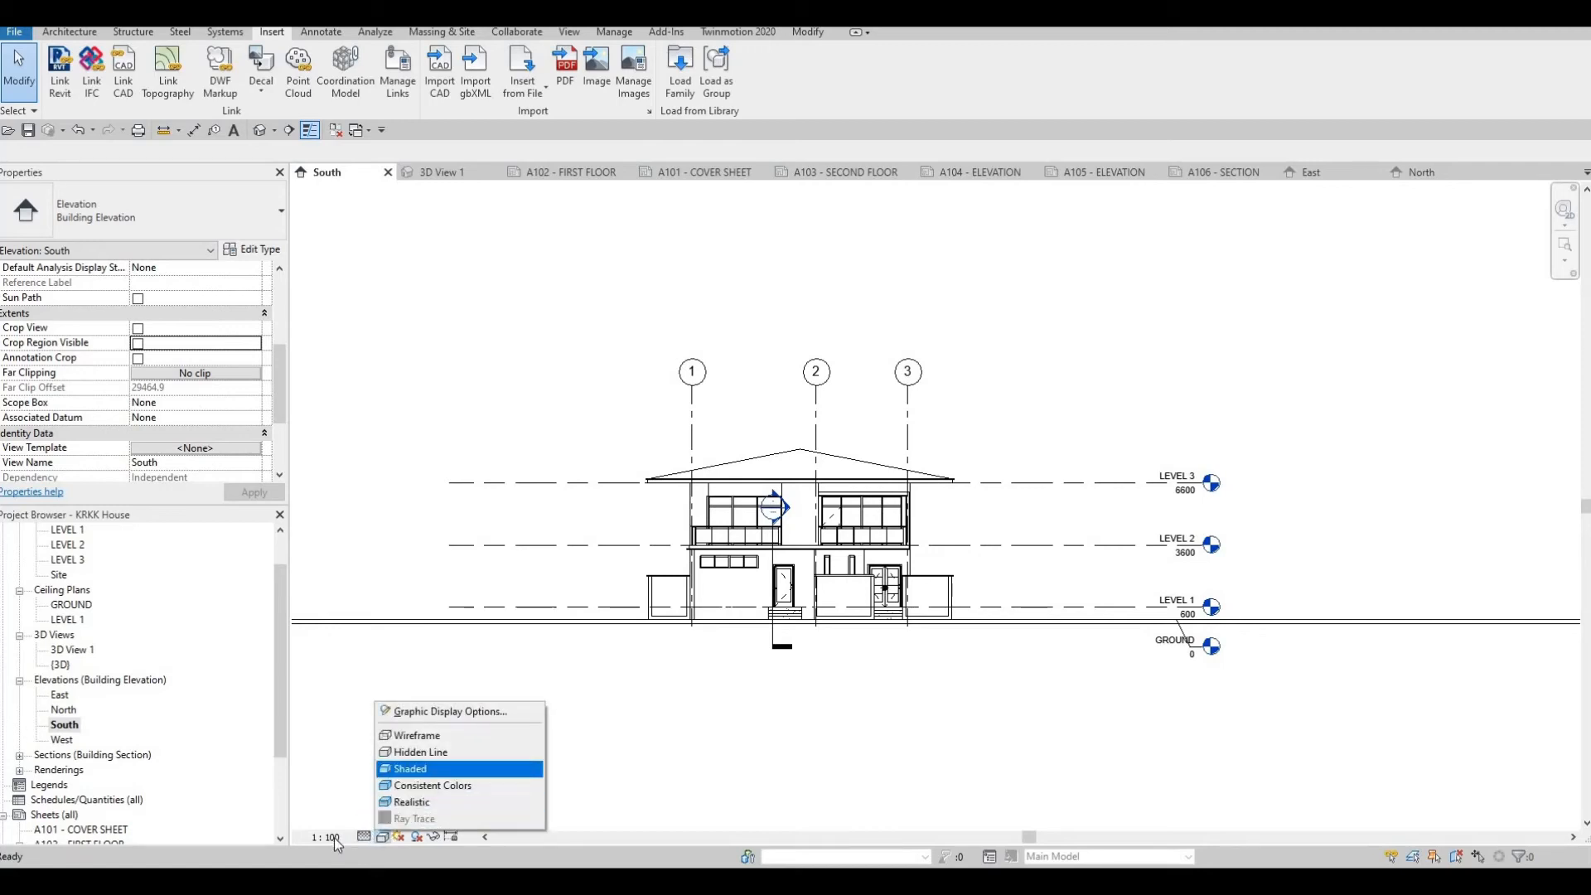
pyautogui.click(414, 768)
# Set the South elevation's scale to 1:50 and turn on Crop View, Crop Region Visible and Annotation Crop.
pyautogui.click(326, 837)
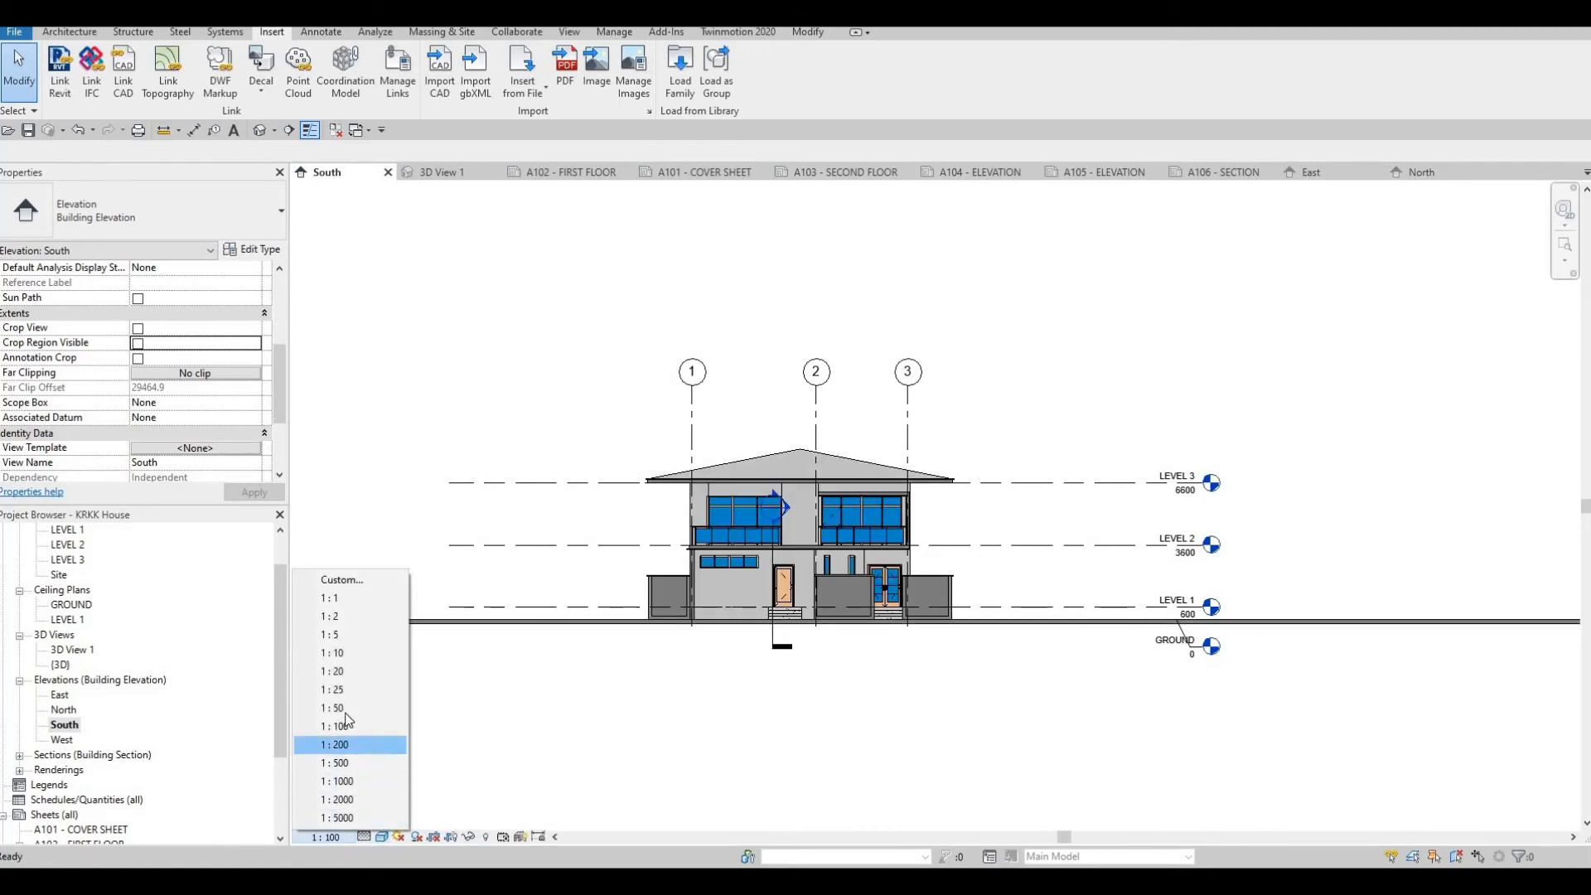
pyautogui.click(335, 707)
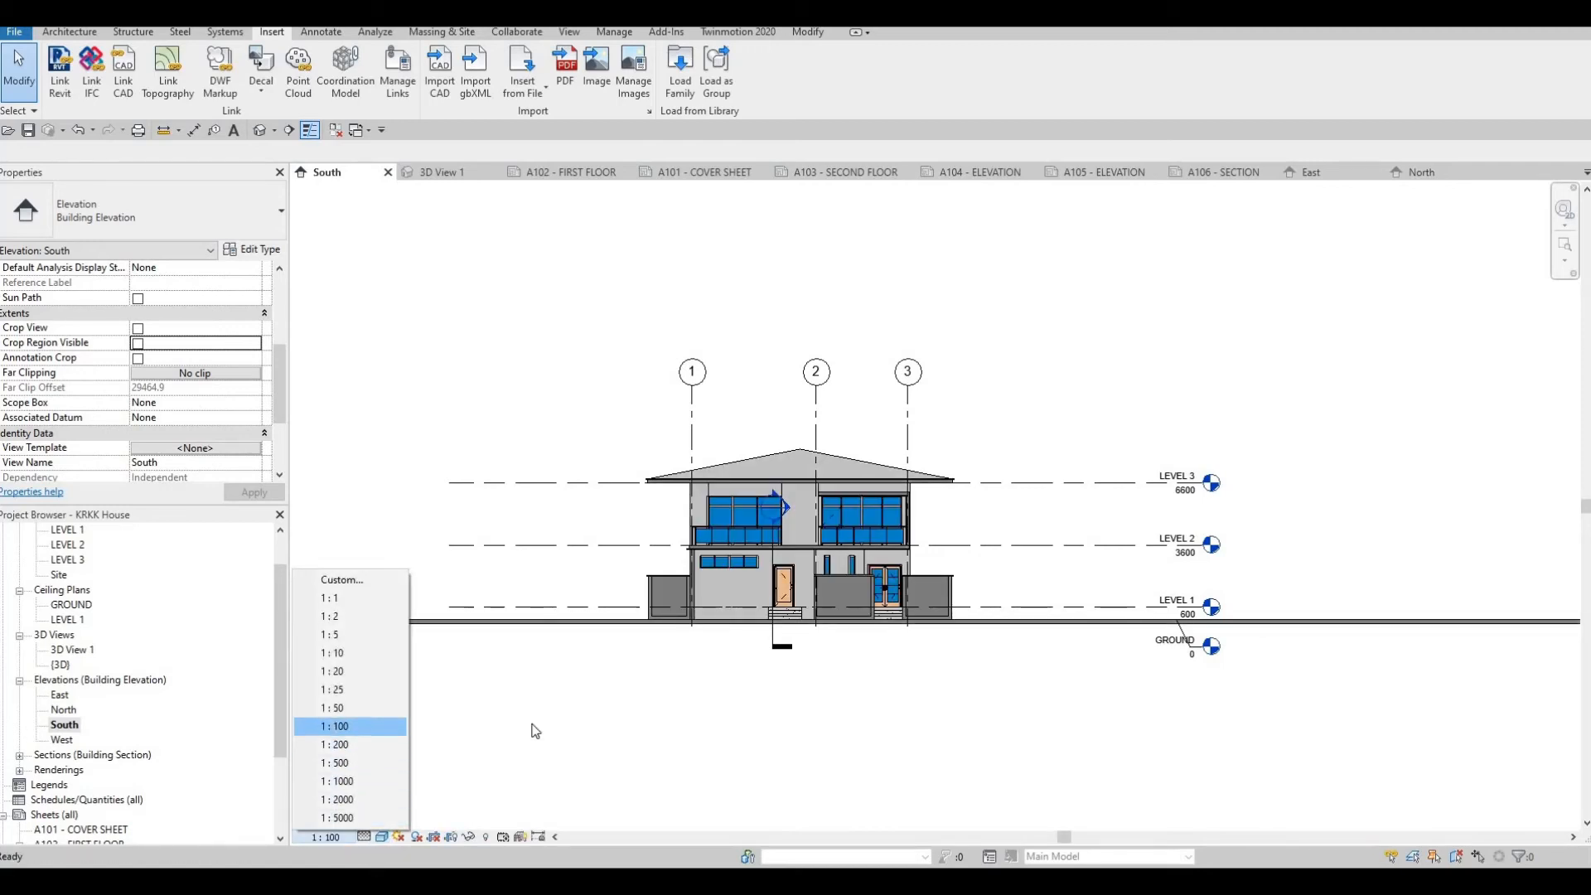
pyautogui.click(138, 328)
pyautogui.click(137, 343)
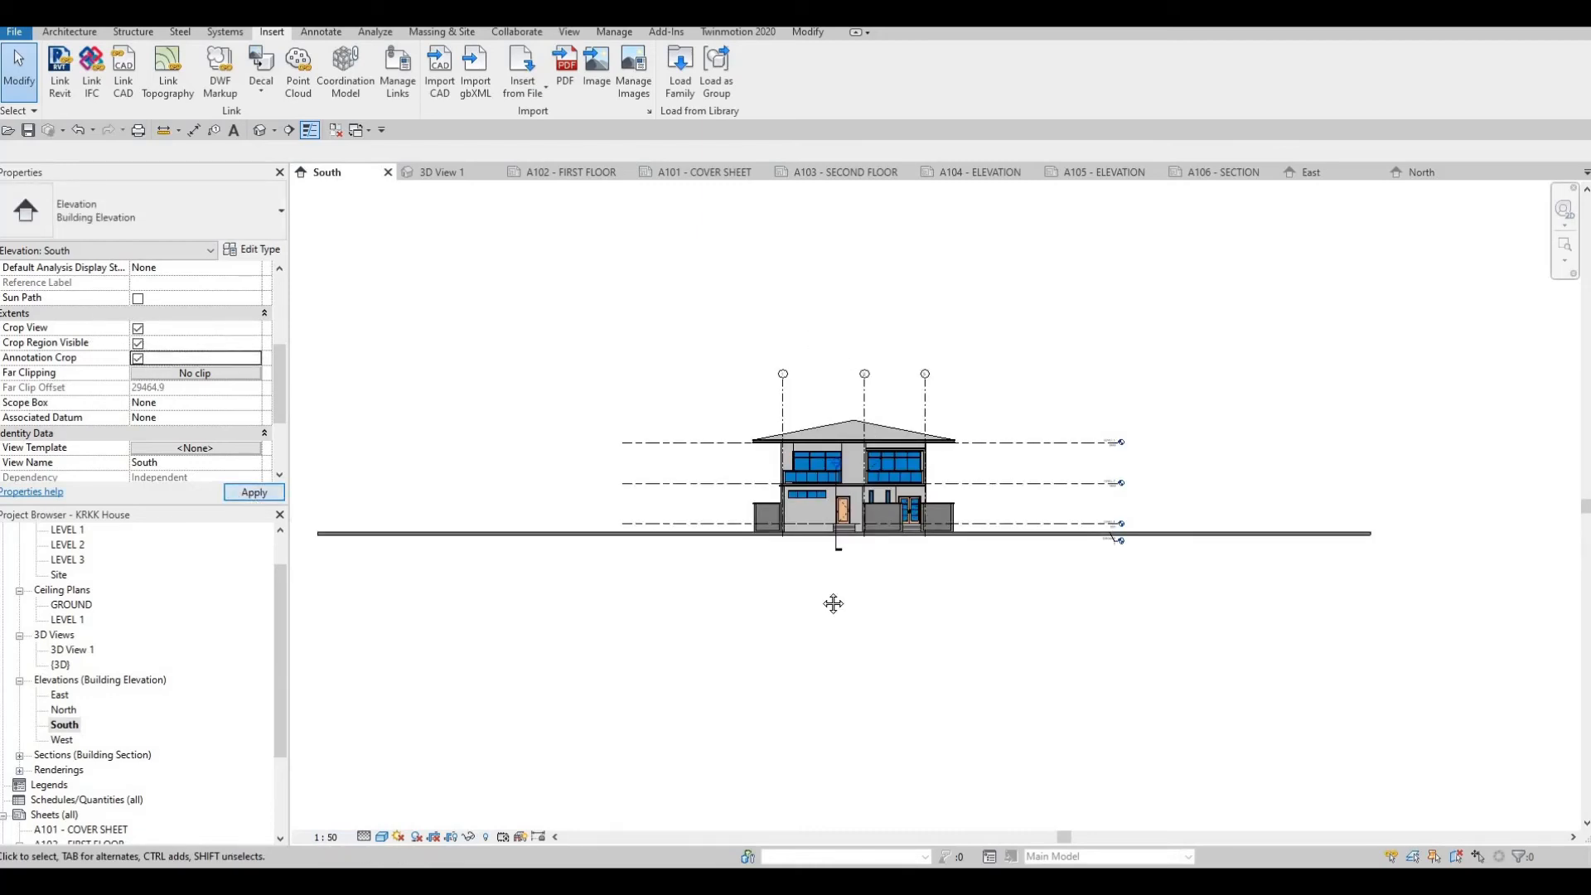
pyautogui.doubleClick(576, 461)
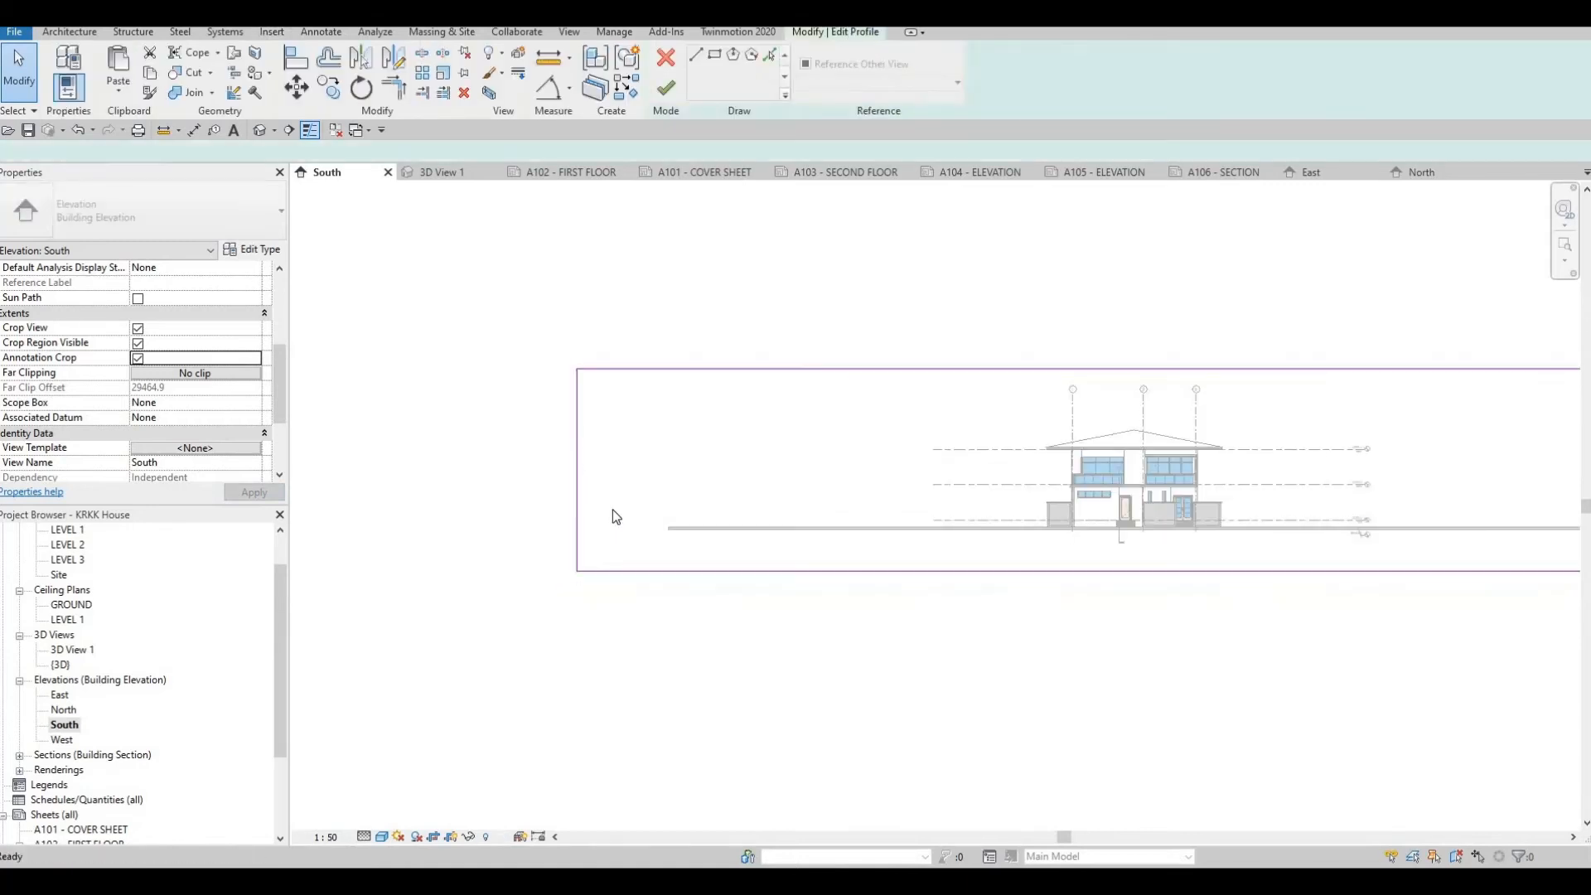
pyautogui.press('Escape')
pyautogui.press('Escape')
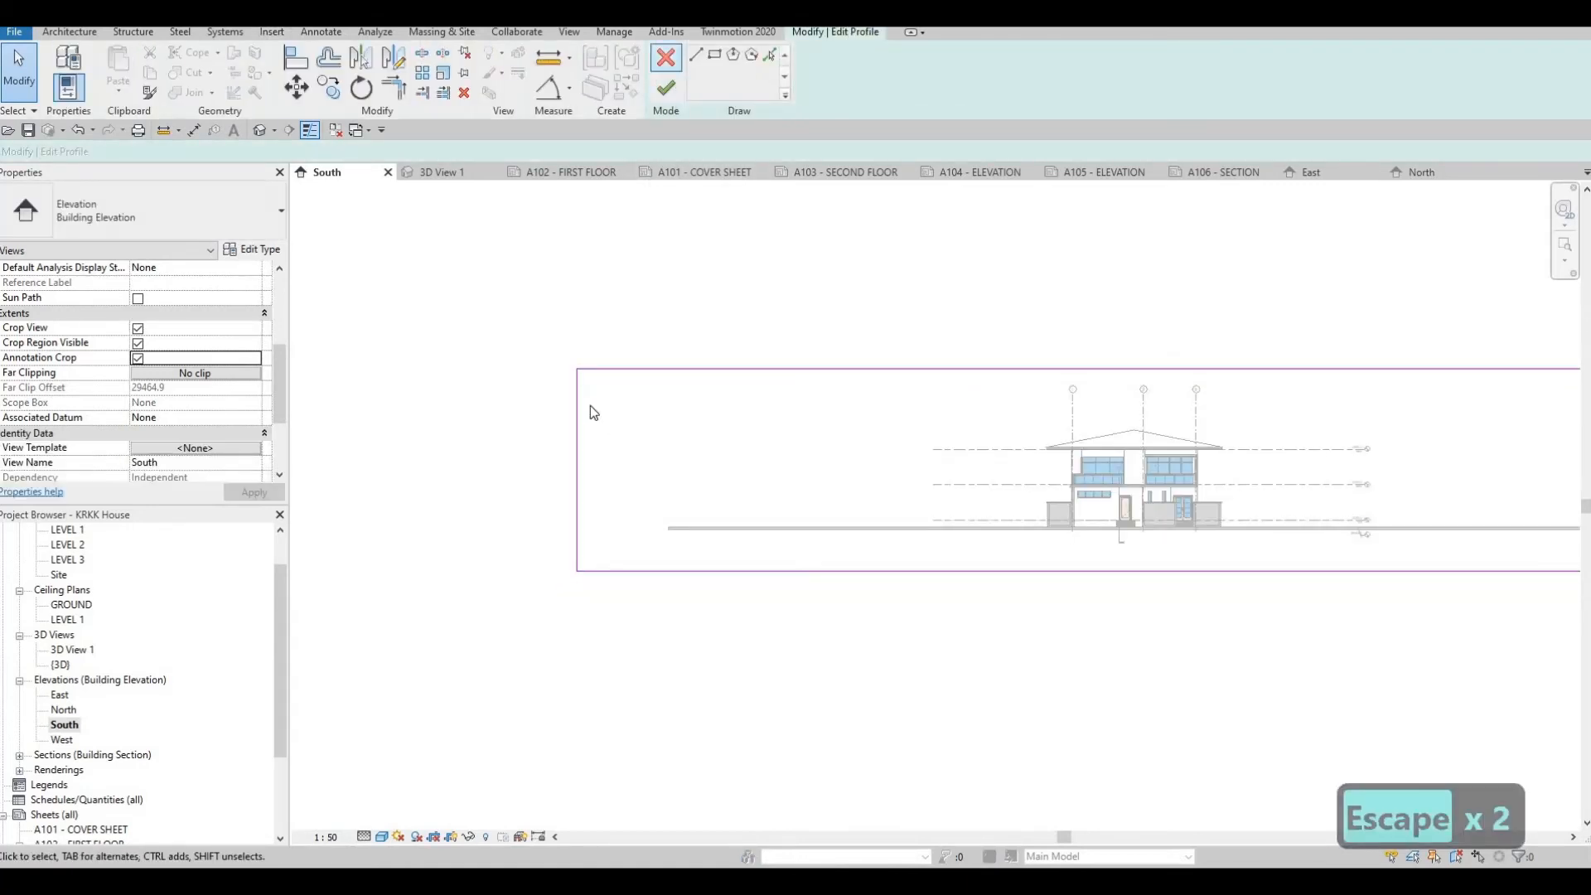
# Pull both sides of the South elevation's crop region in around the house and level lines, and turn off Crop Region Visible.
pyautogui.click(578, 468)
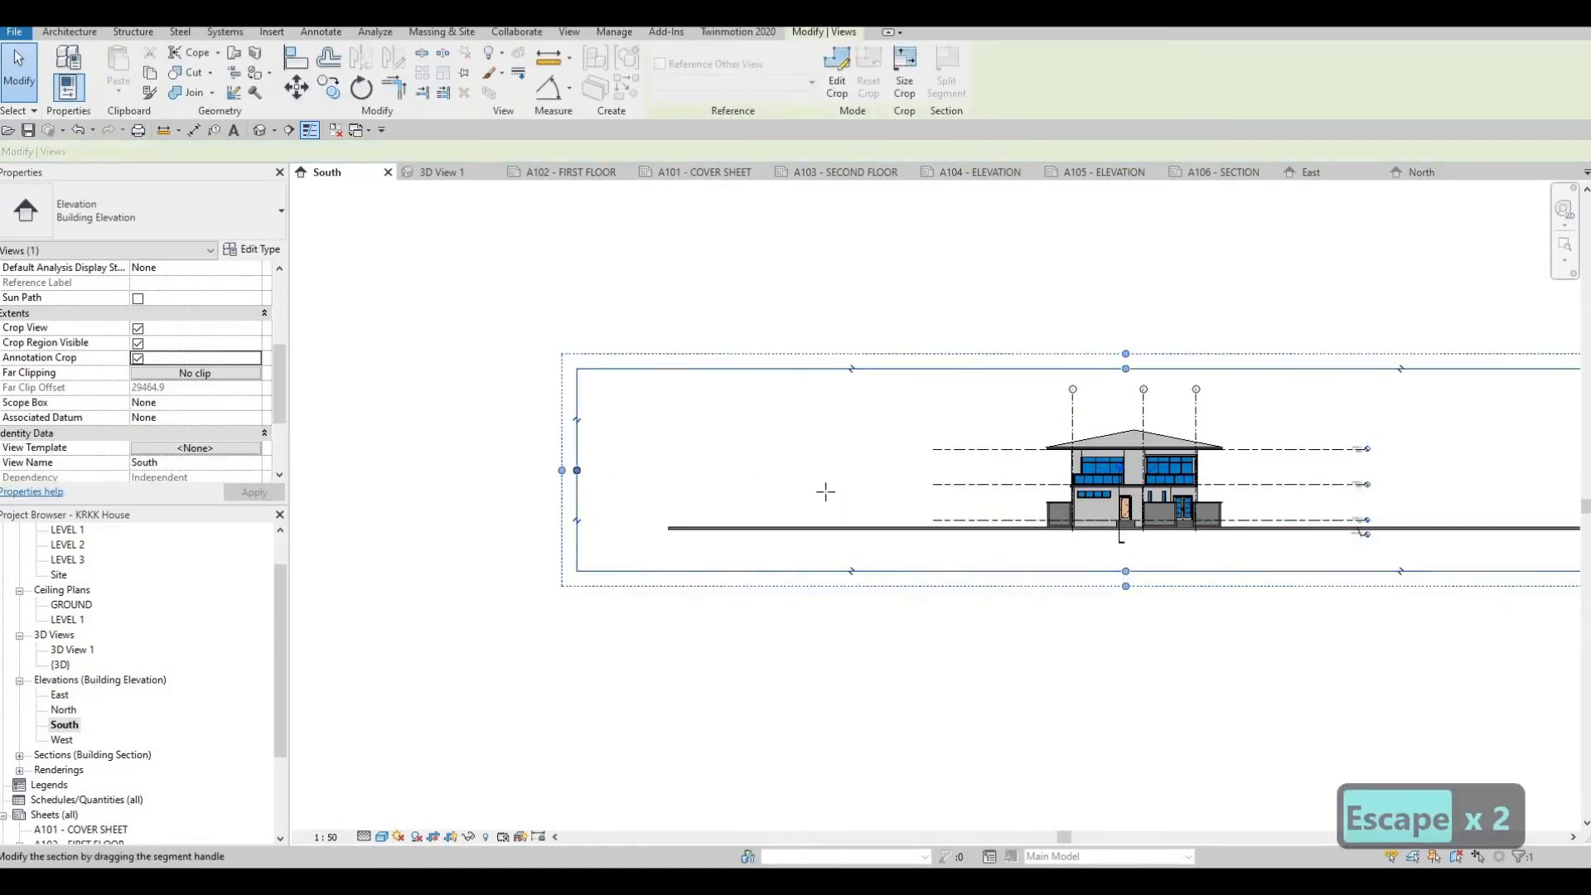
pyautogui.moveTo(576, 470); pyautogui.dragTo(796, 469)
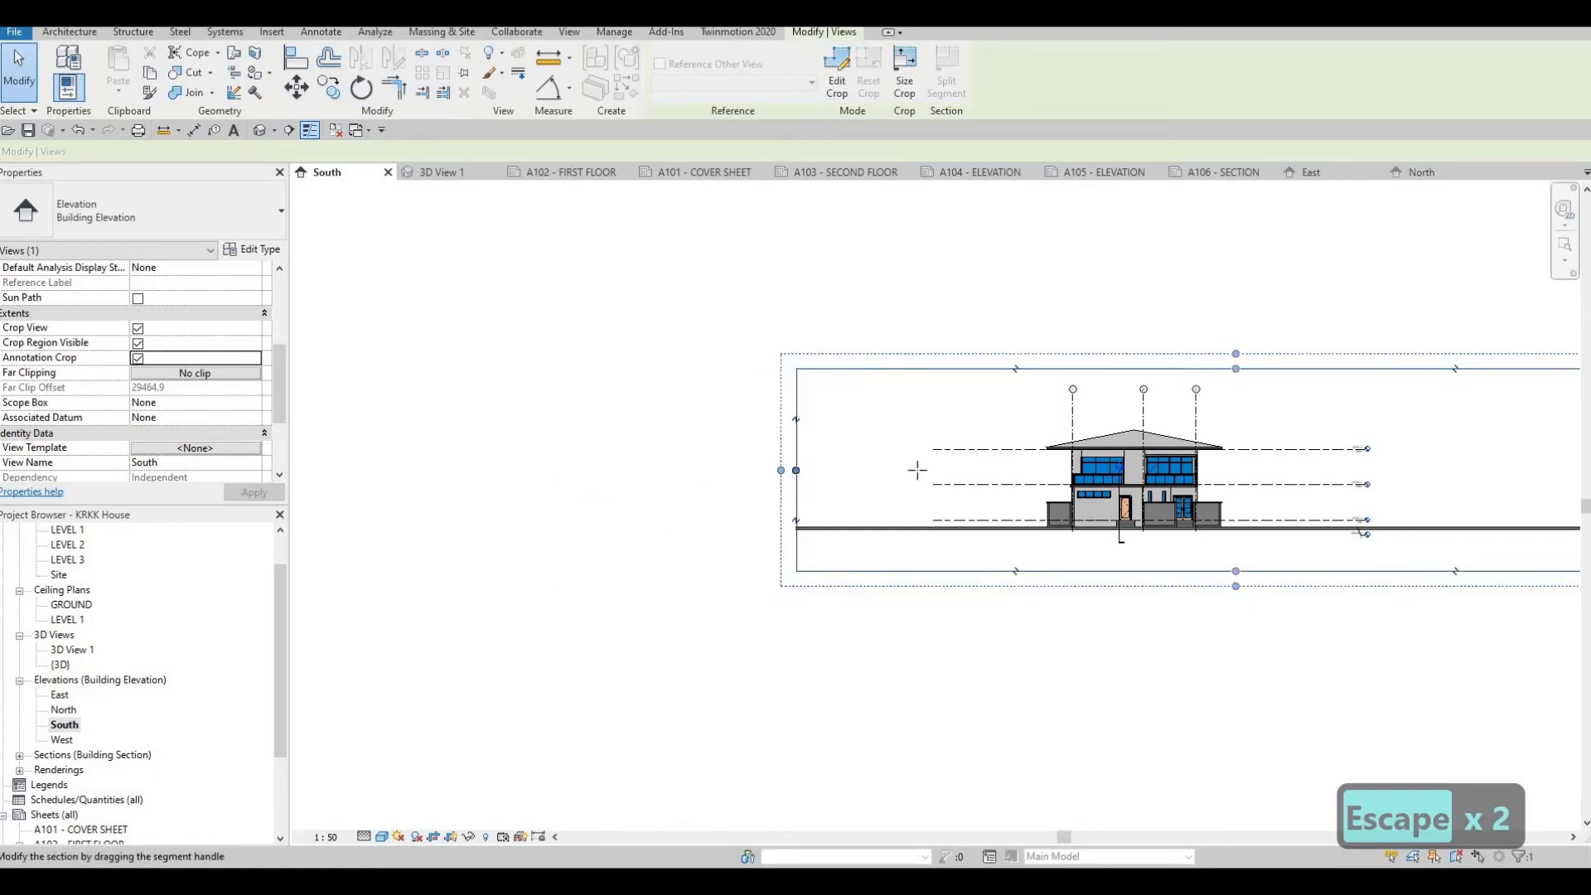
pyautogui.moveTo(917, 470); pyautogui.dragTo(975, 470)
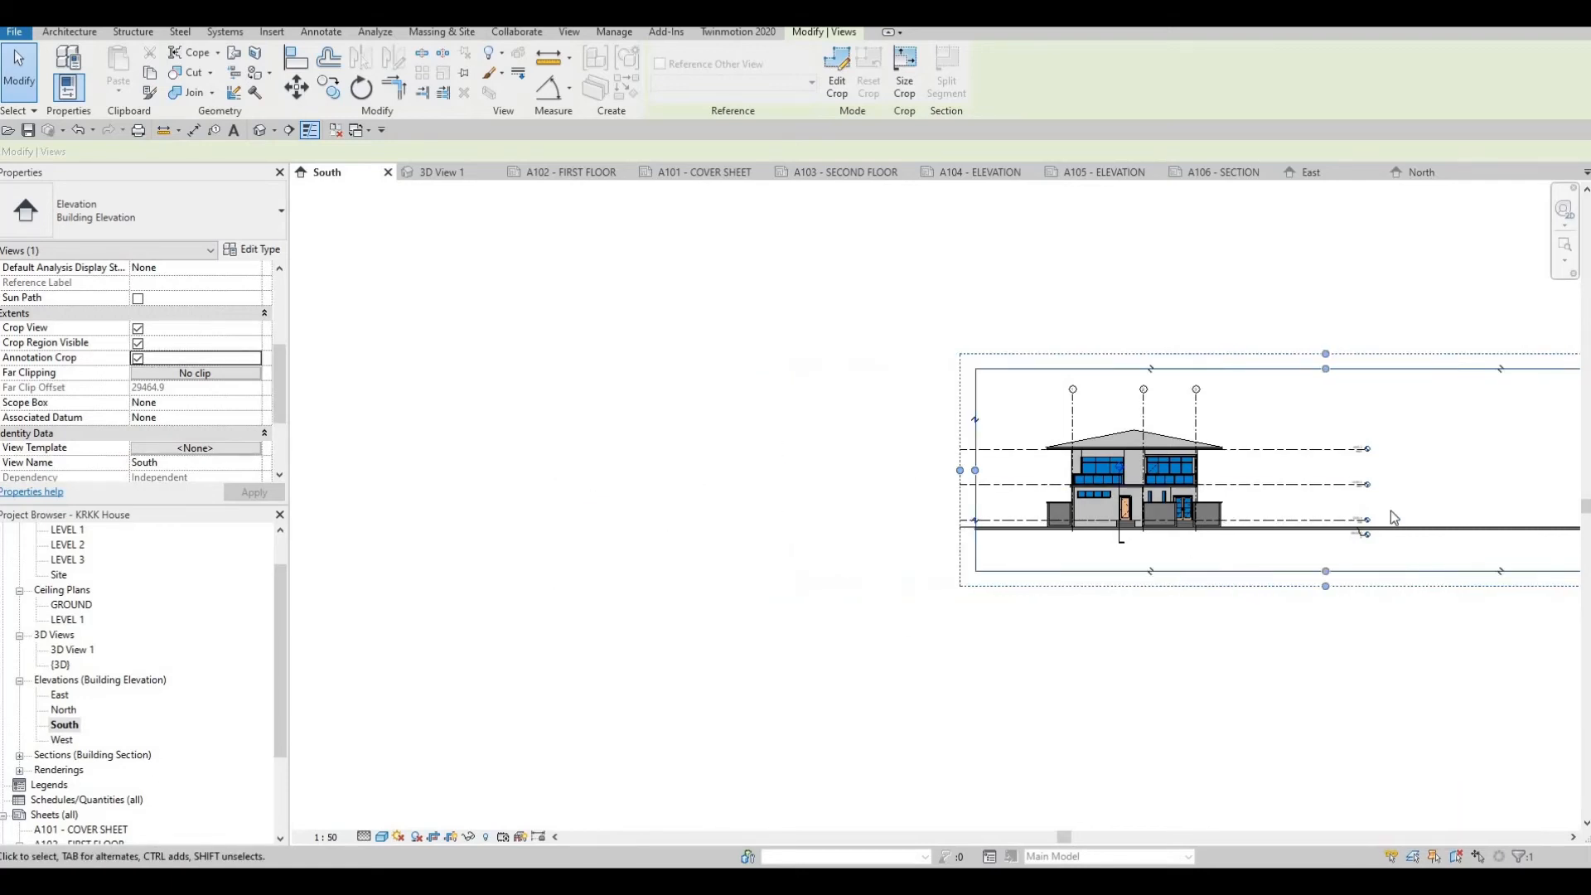
pyautogui.moveTo(1390, 510); pyautogui.dragTo(1124, 523, button='middle')
pyautogui.moveTo(1407, 484); pyautogui.dragTo(1138, 494)
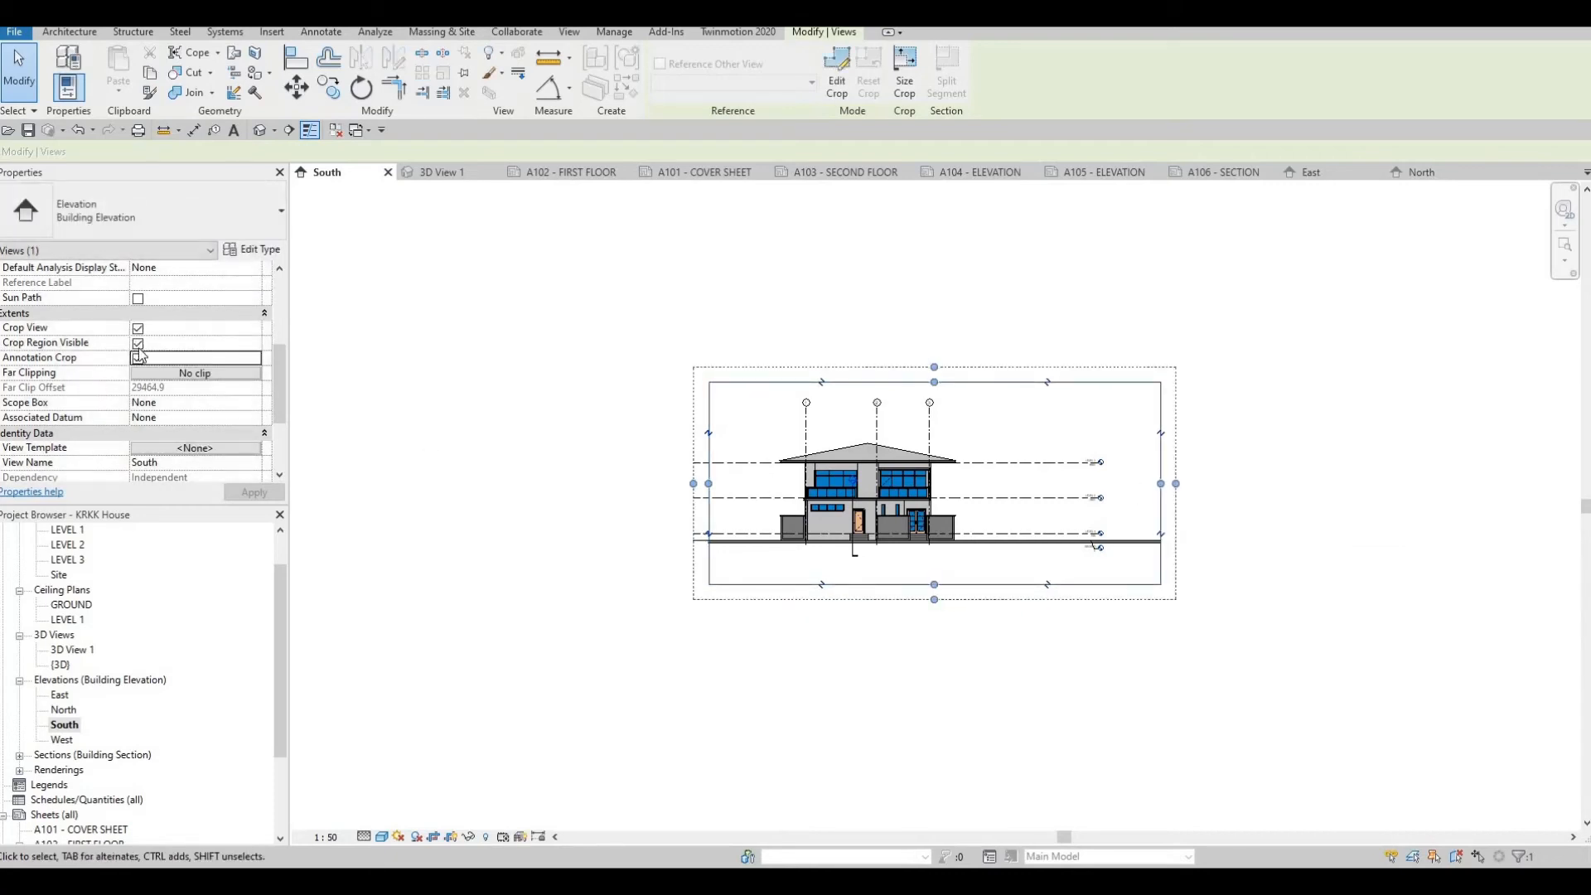
pyautogui.click(137, 343)
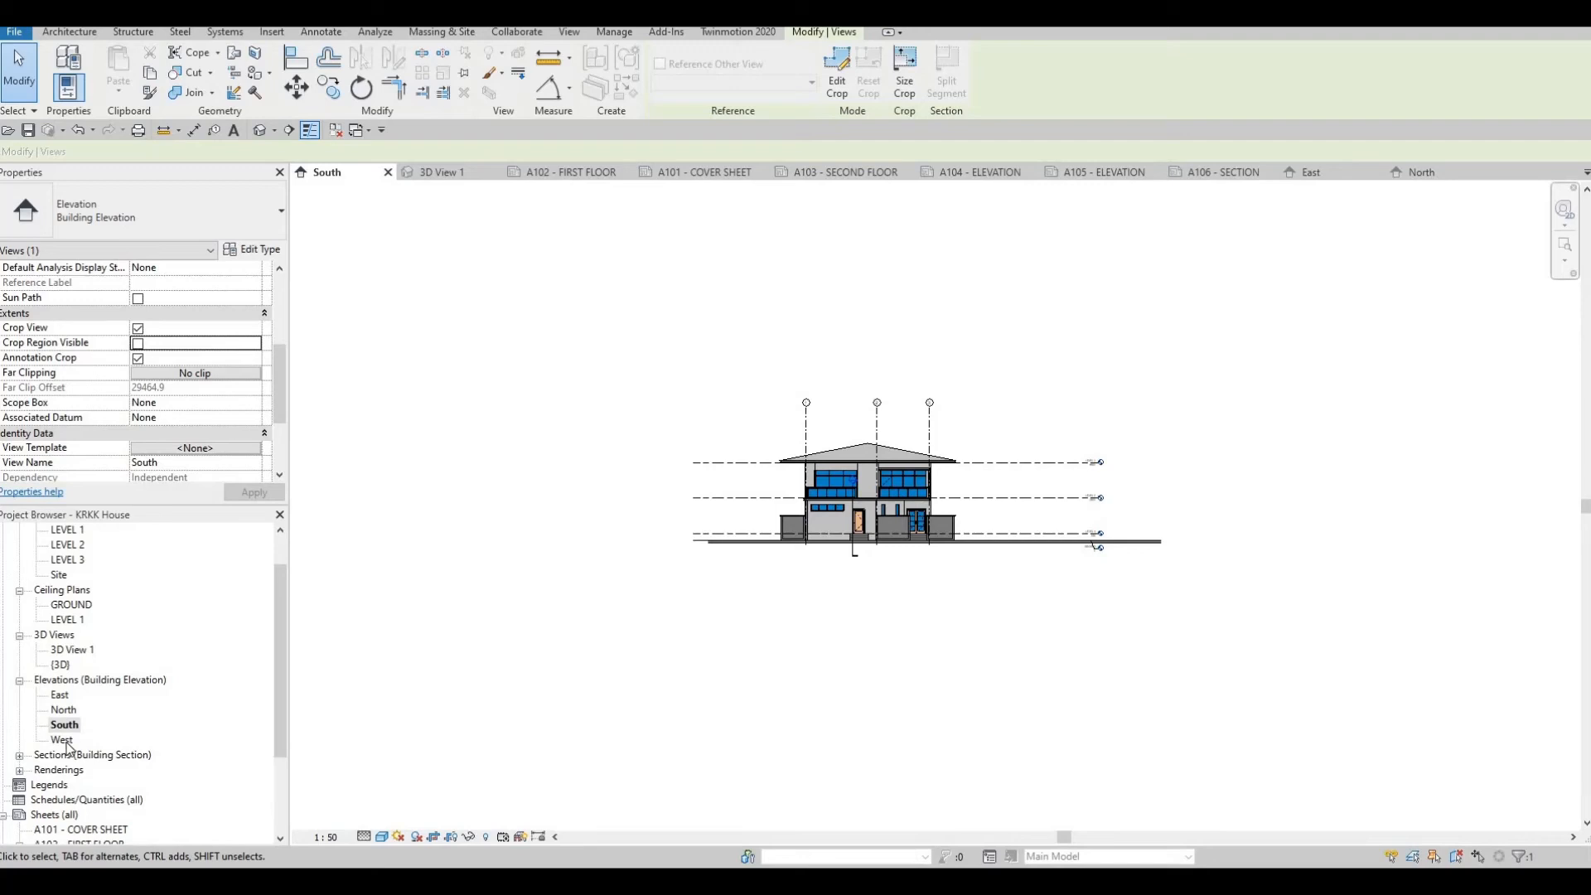
# Open the West elevation, set its scale to 1:50 and turn on Crop View, Crop Region Visible and Annotation Crop.
pyautogui.doubleClick(63, 739)
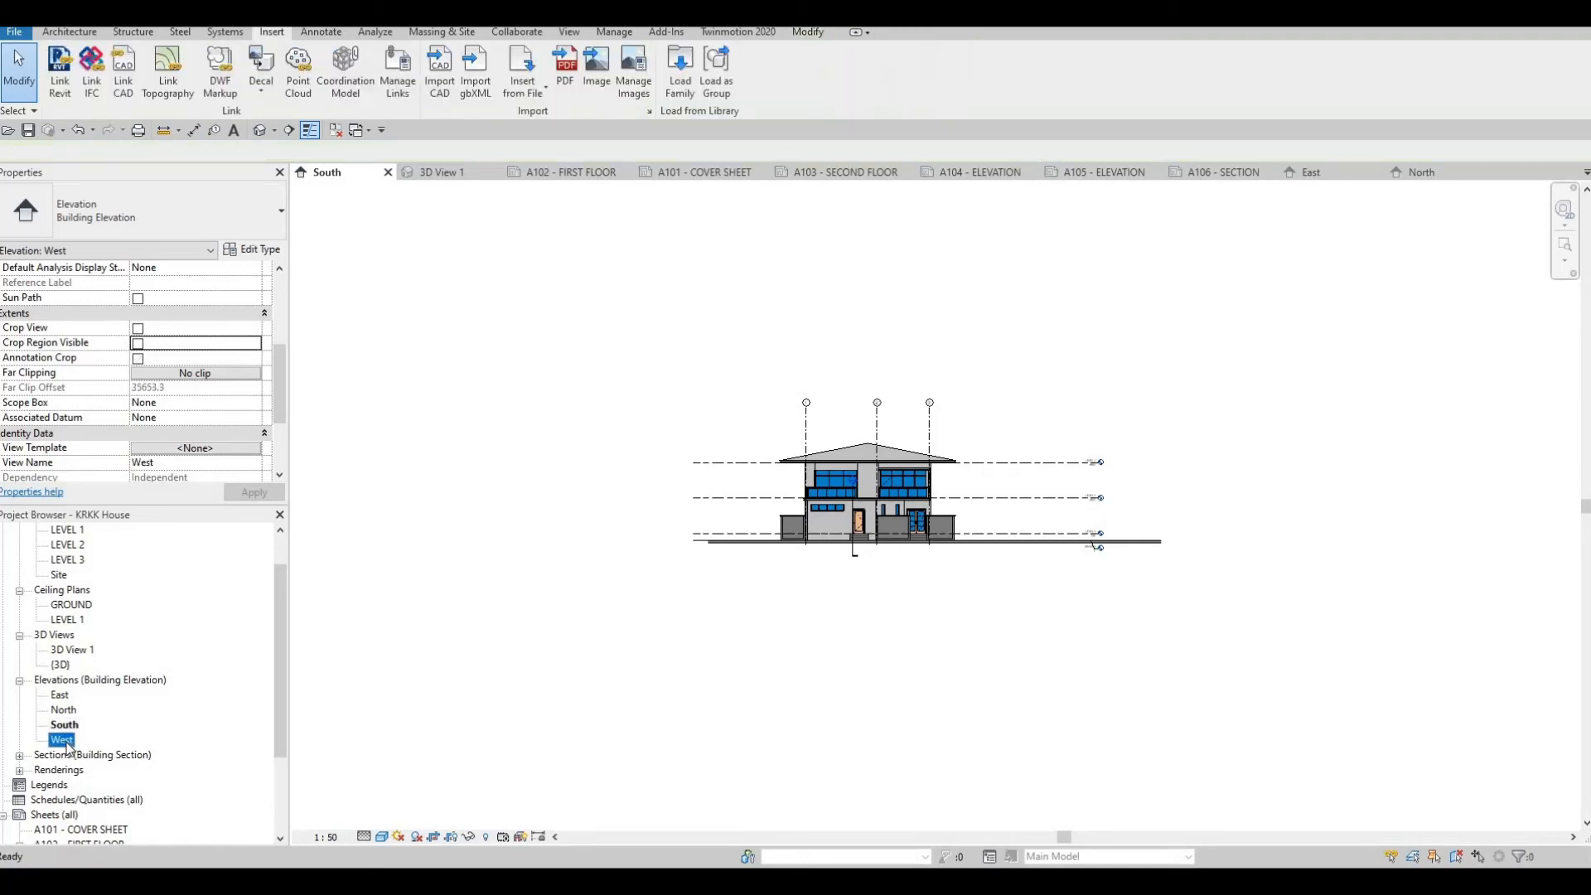
pyautogui.click(327, 836)
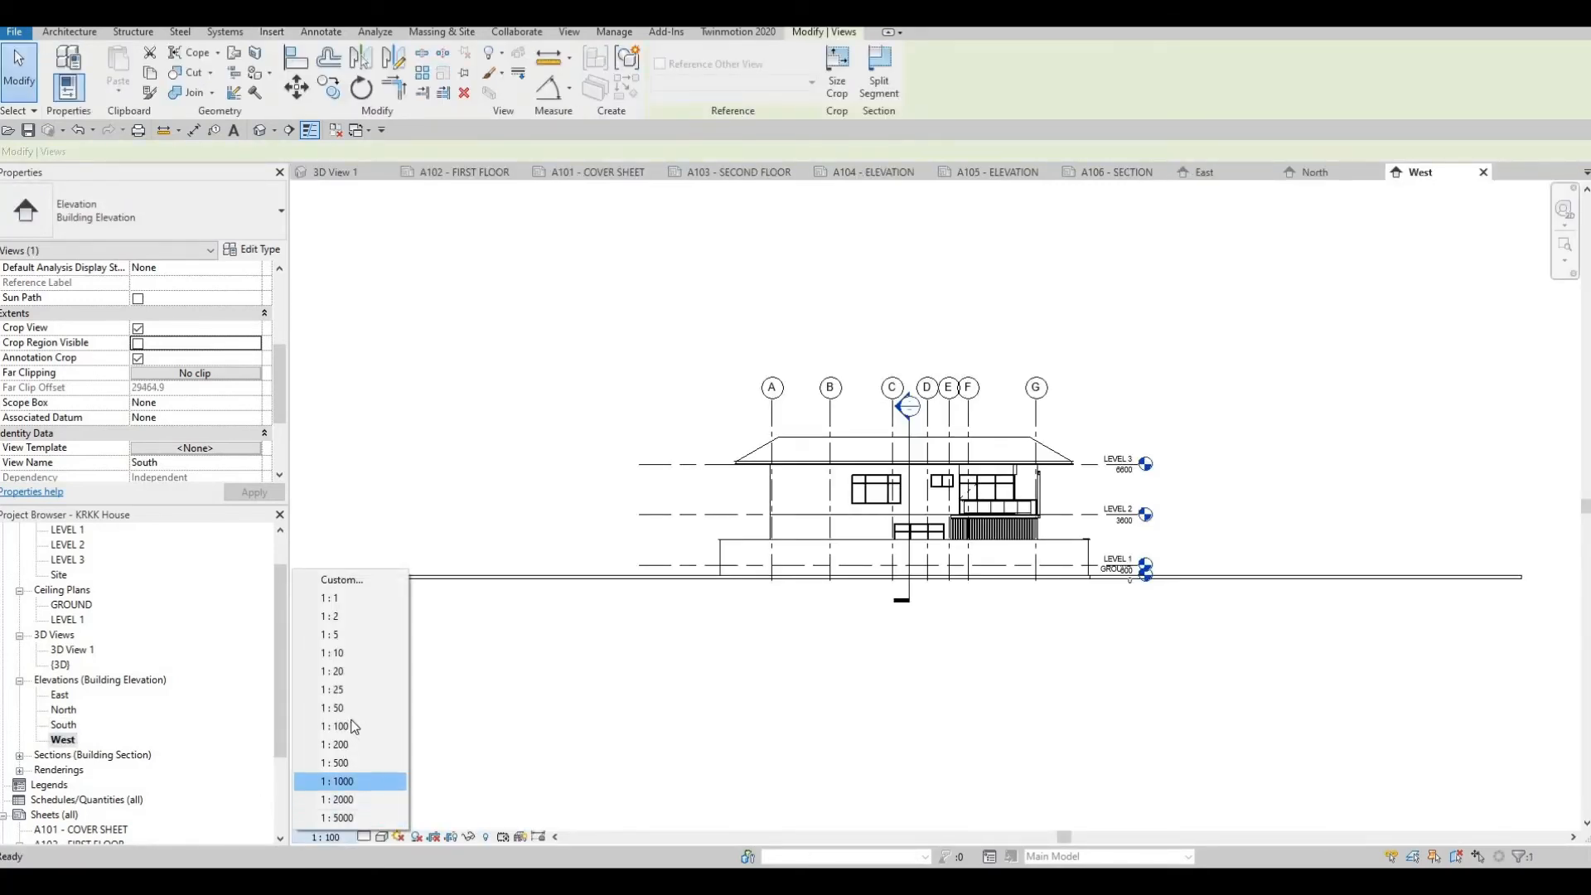
pyautogui.click(336, 708)
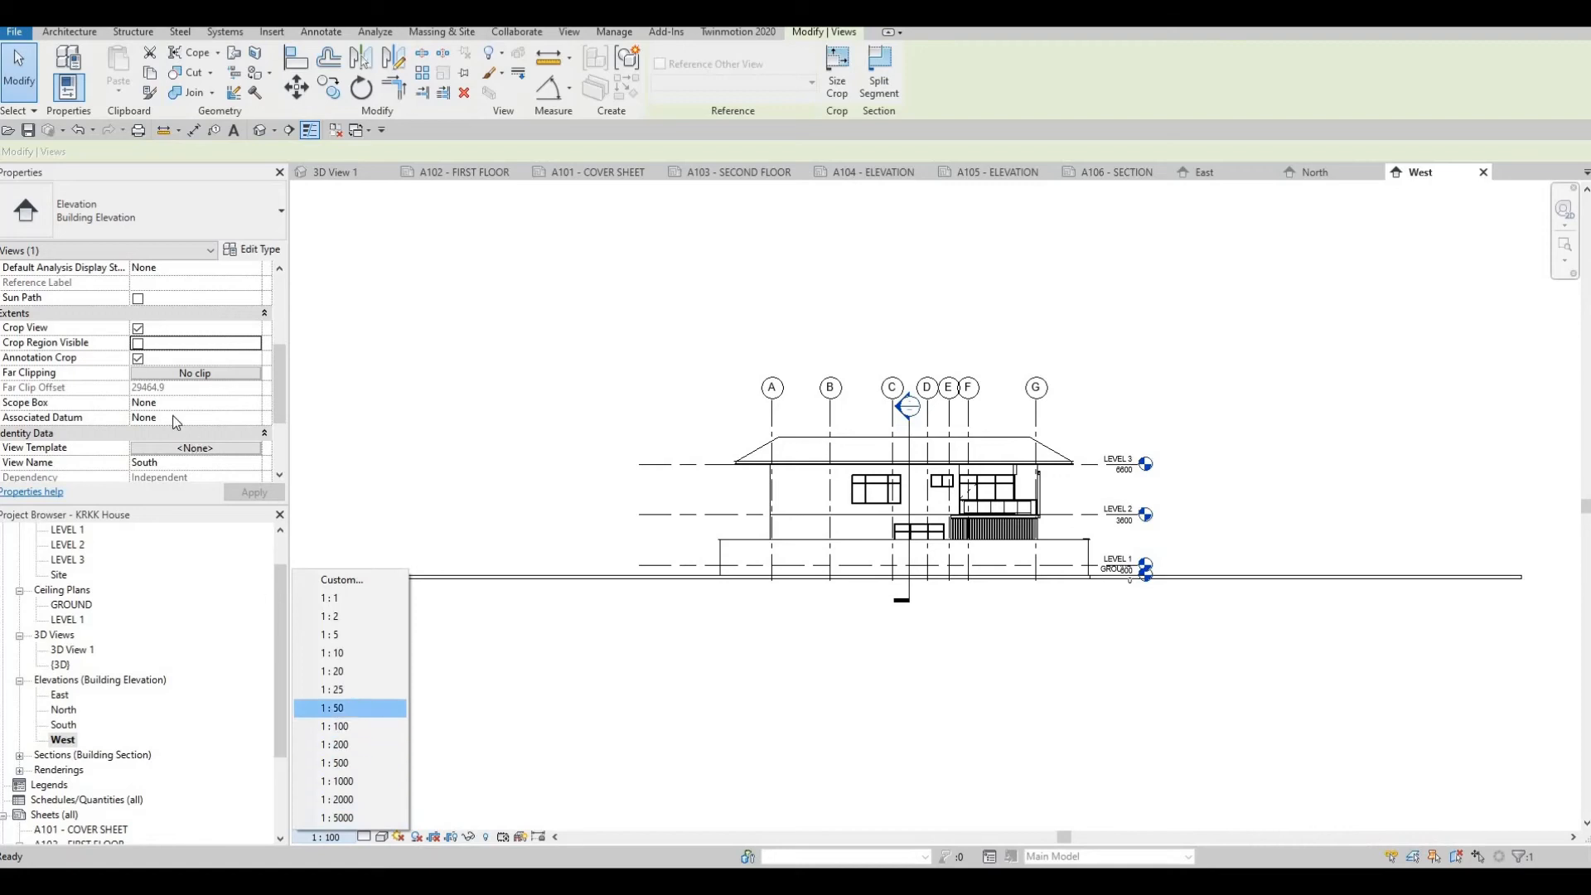
pyautogui.click(138, 328)
pyautogui.click(137, 343)
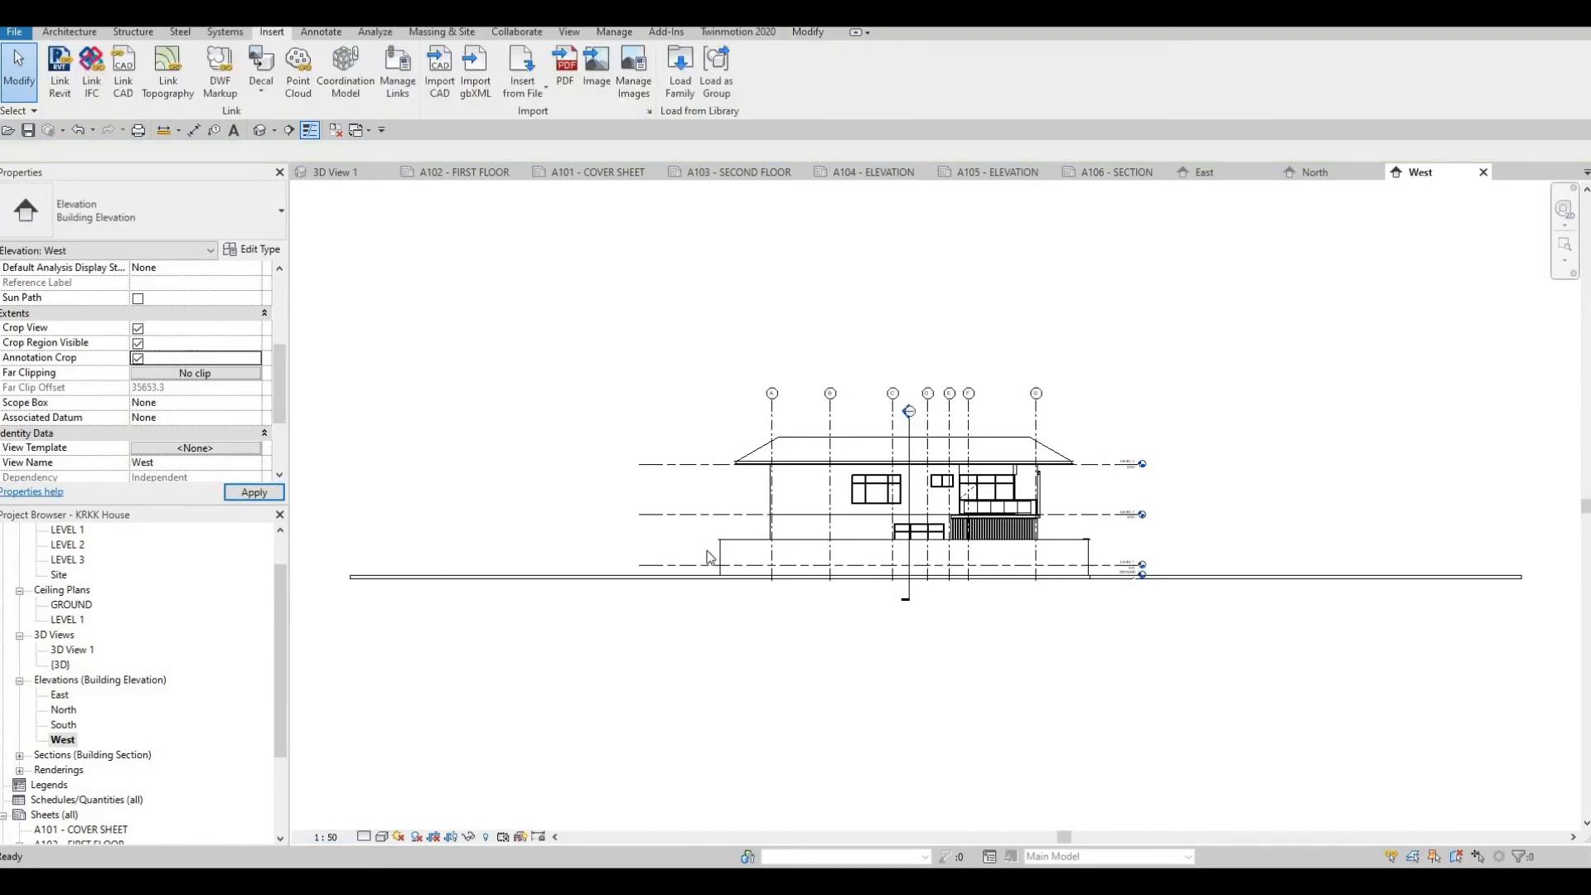
# Pull both sides of the West elevation's crop region in around the house and level lines, and turn off Crop Region Visible.
pyautogui.scroll(-2, 563, 508)
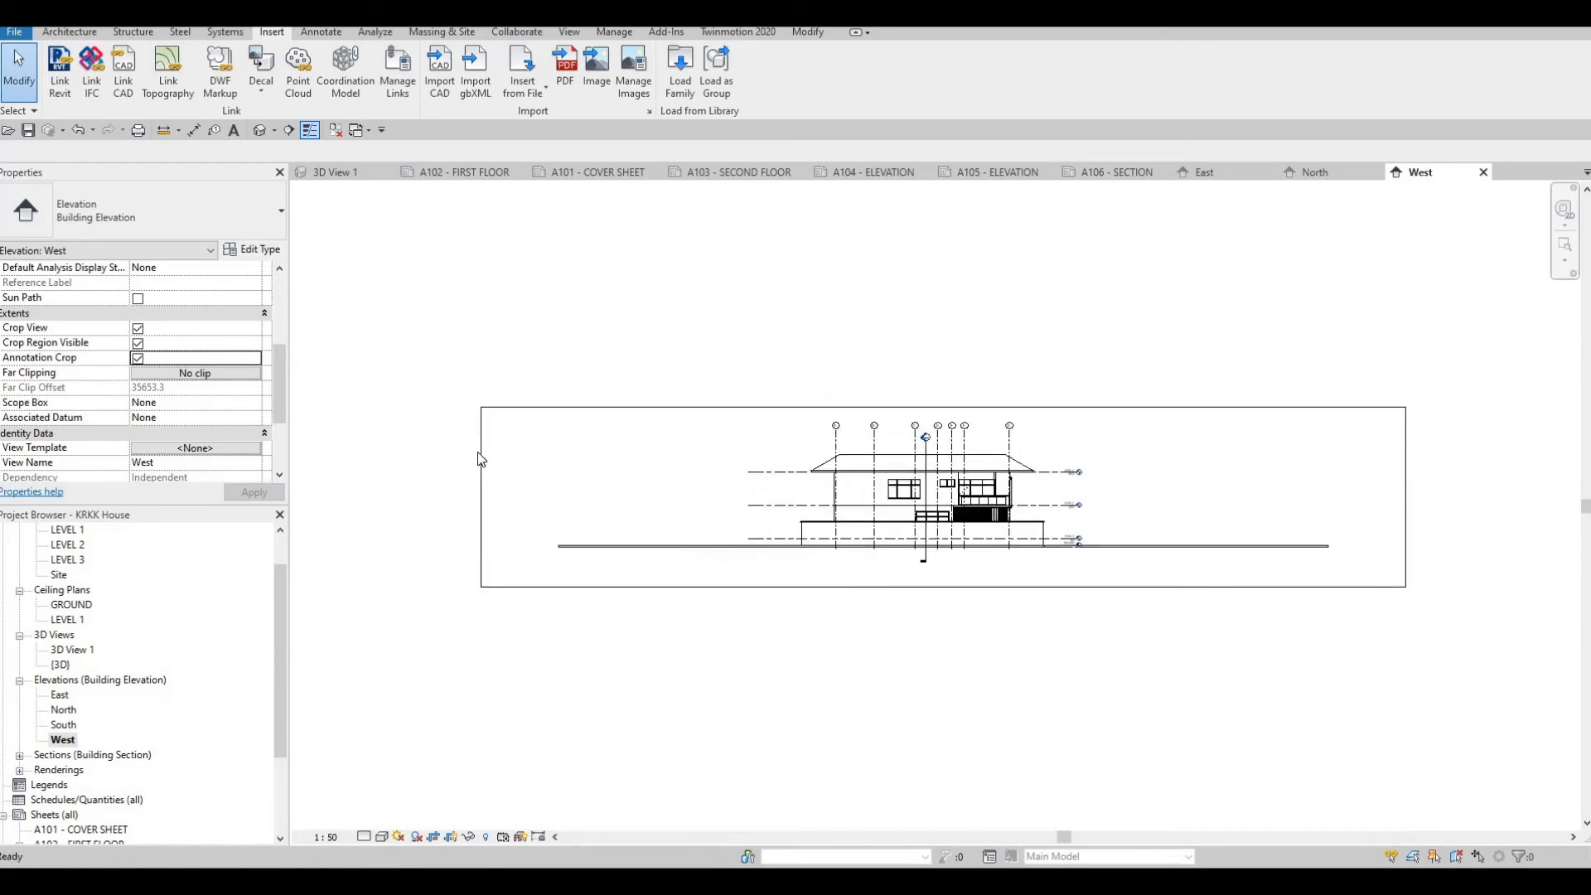
pyautogui.click(482, 499)
pyautogui.moveTo(482, 497); pyautogui.dragTo(744, 497)
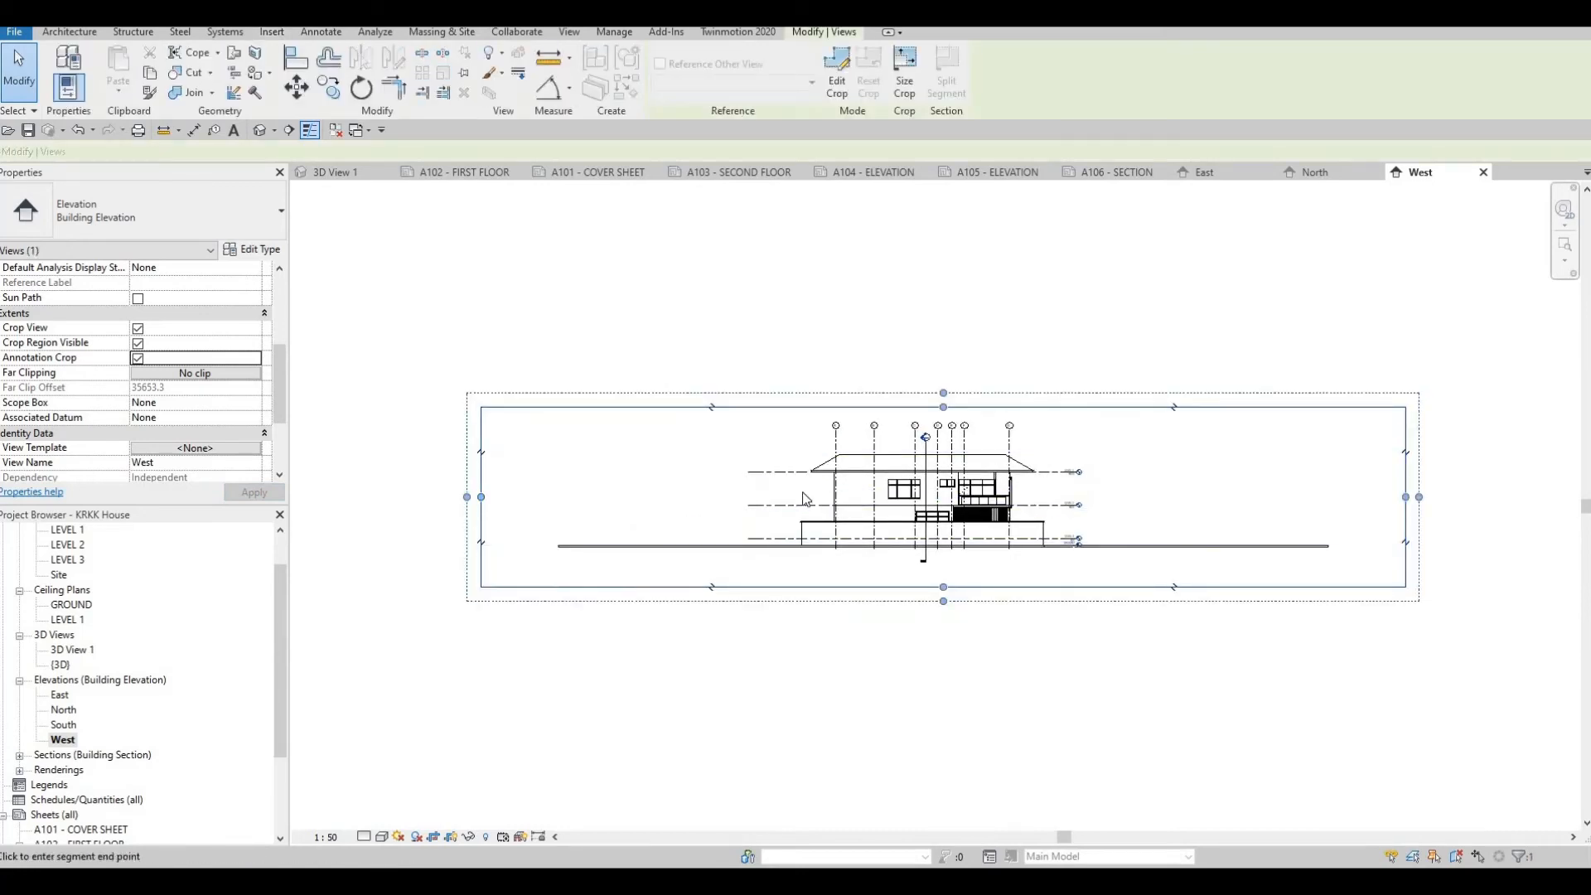
pyautogui.moveTo(1406, 497); pyautogui.dragTo(1107, 497)
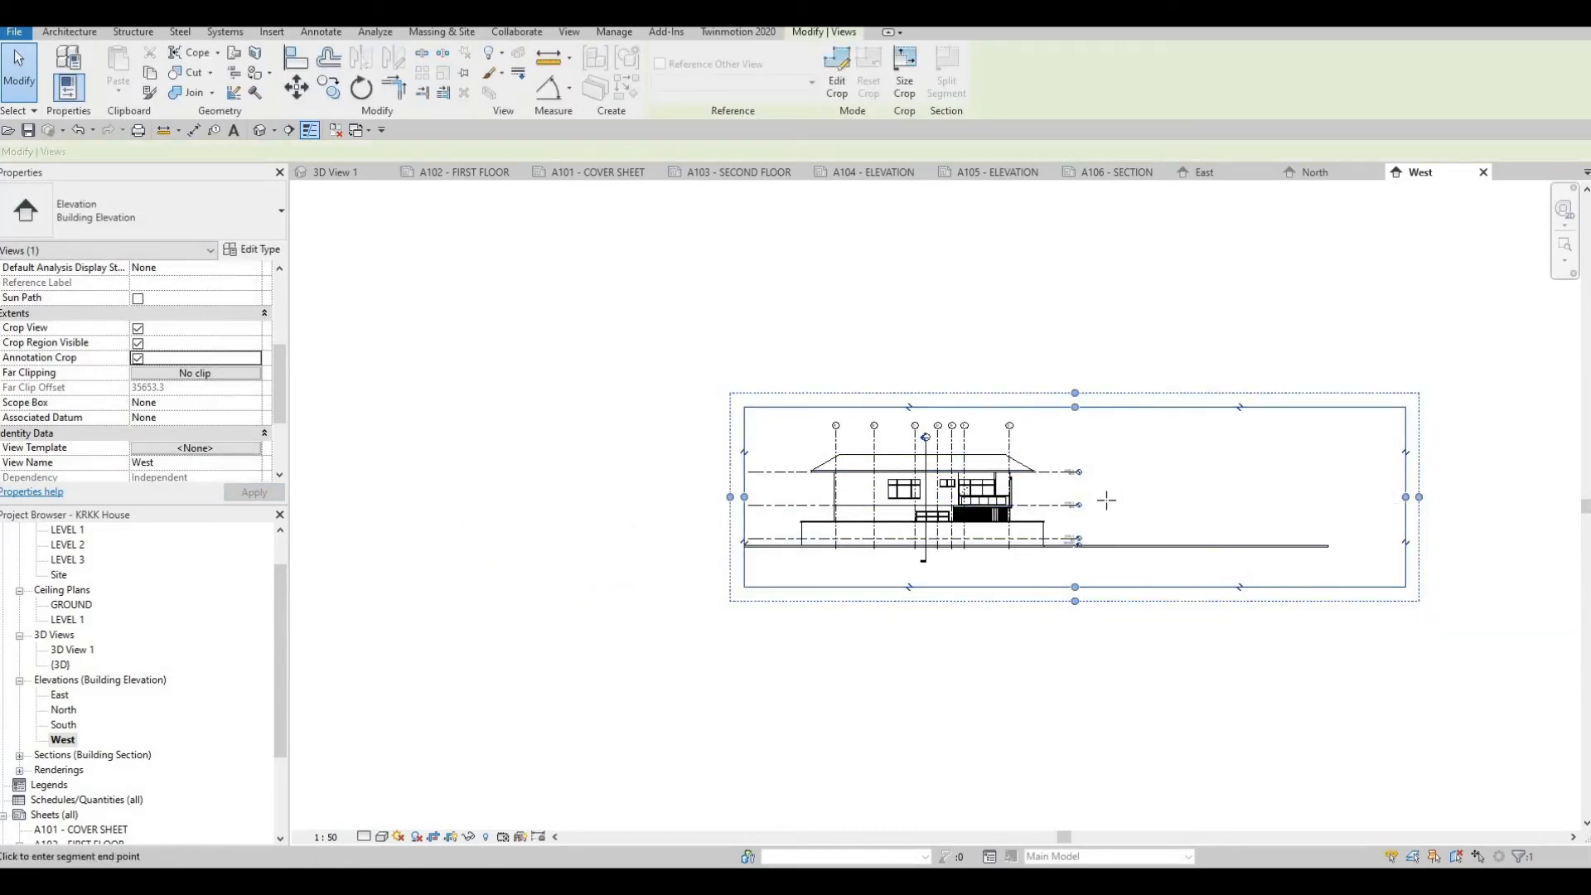
pyautogui.click(138, 343)
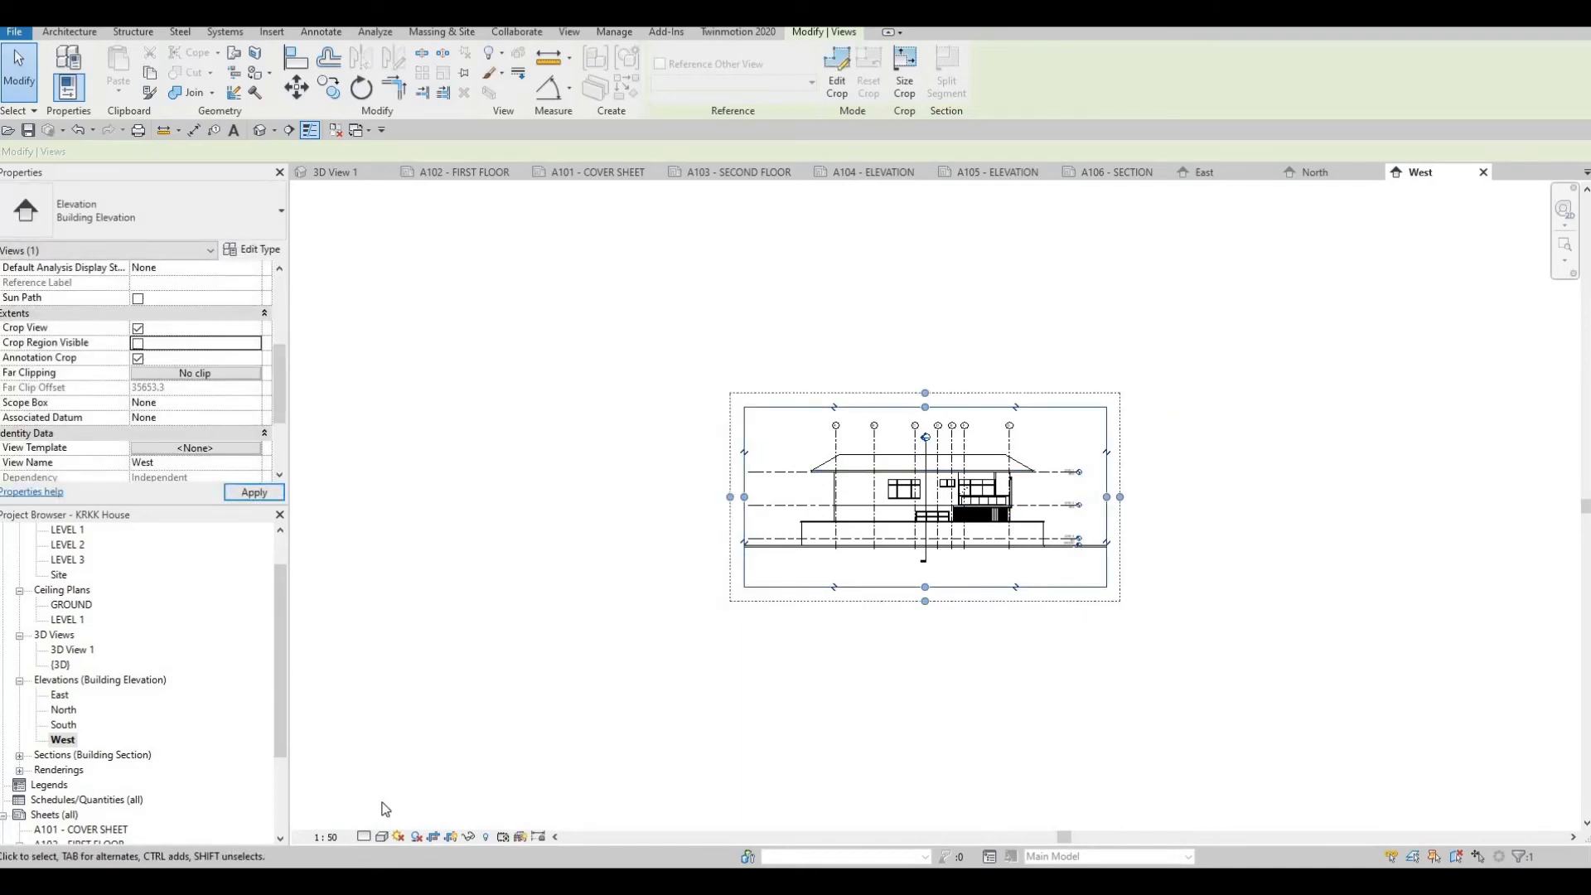
# Set the West elevation's detail level to Fine and its visual style to Shaded.
pyautogui.click(358, 836)
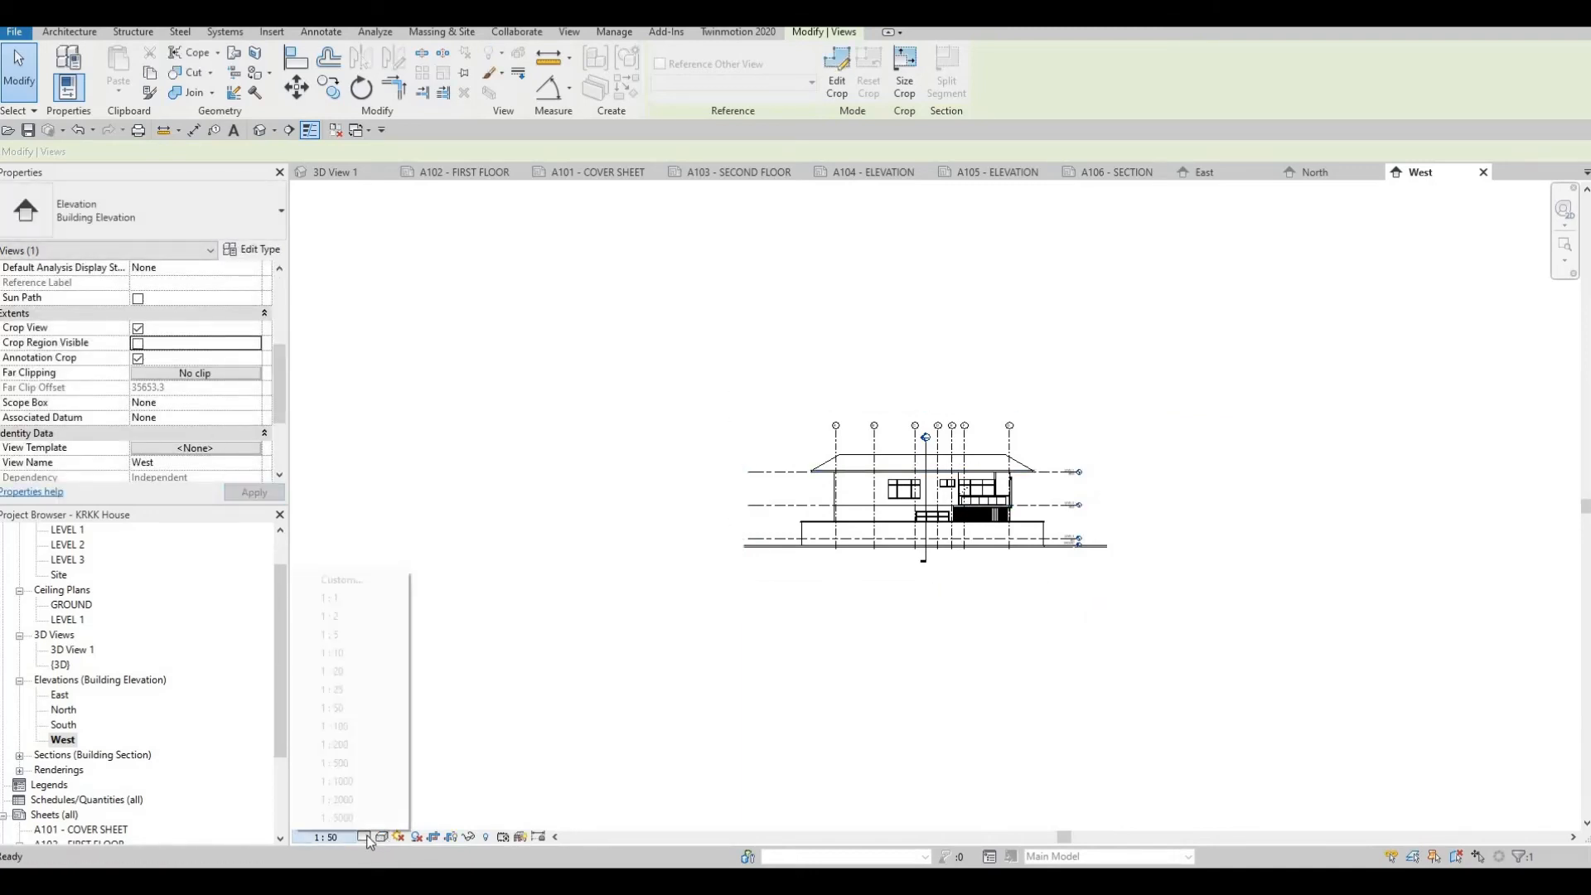
pyautogui.click(367, 837)
pyautogui.click(381, 820)
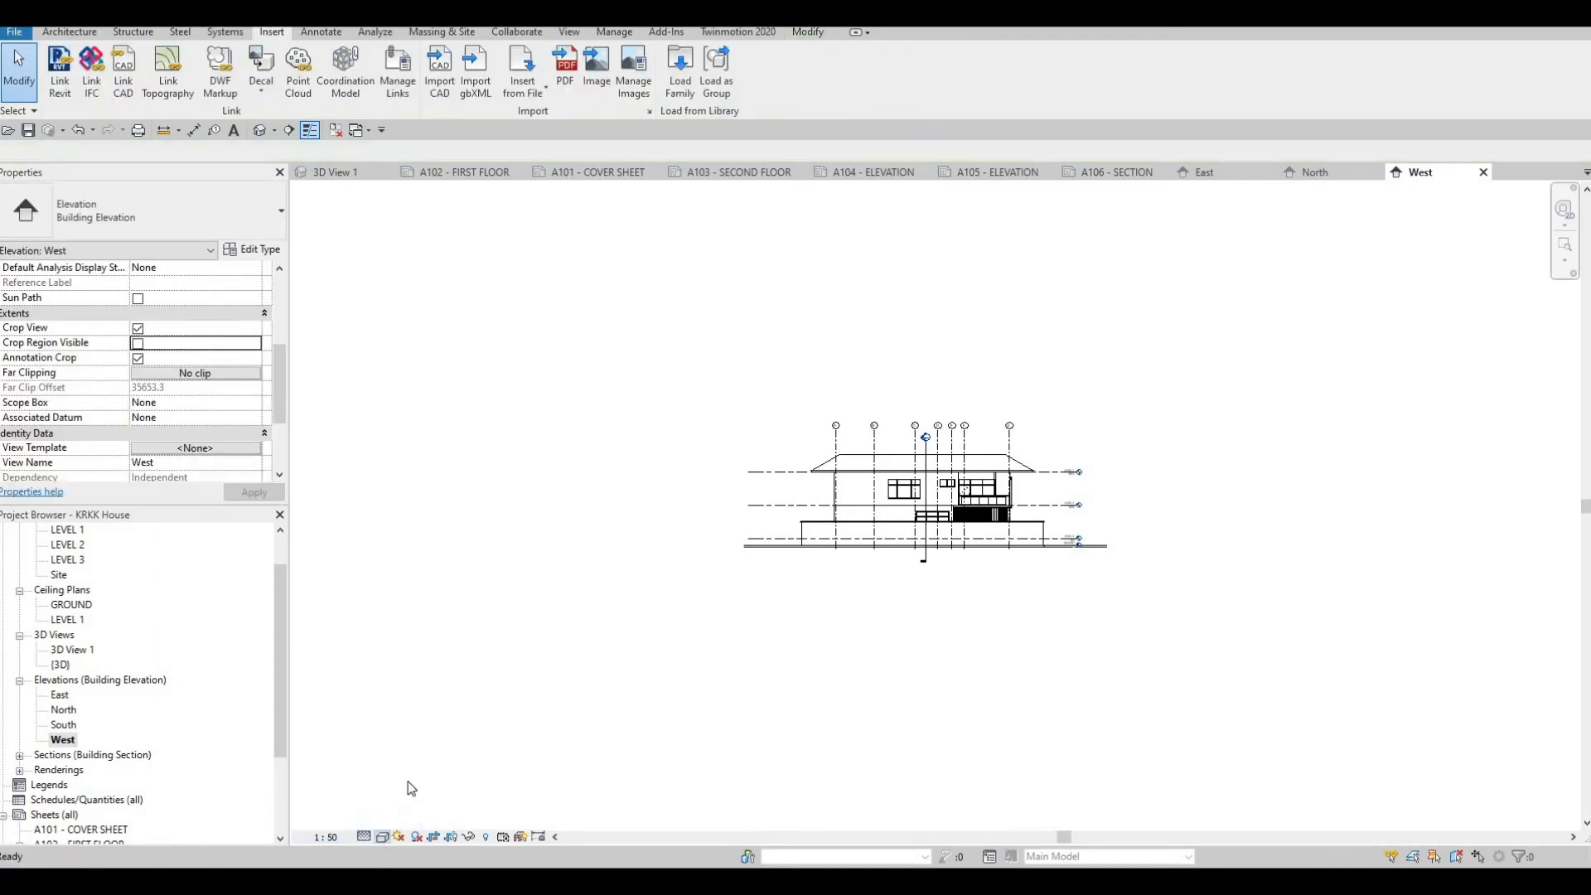
pyautogui.click(381, 836)
pyautogui.click(414, 767)
# Give the West elevation a Gradient background and turn on Cast Shadows and Show Ambient Shadows in its graphic display options.
pyautogui.click(381, 838)
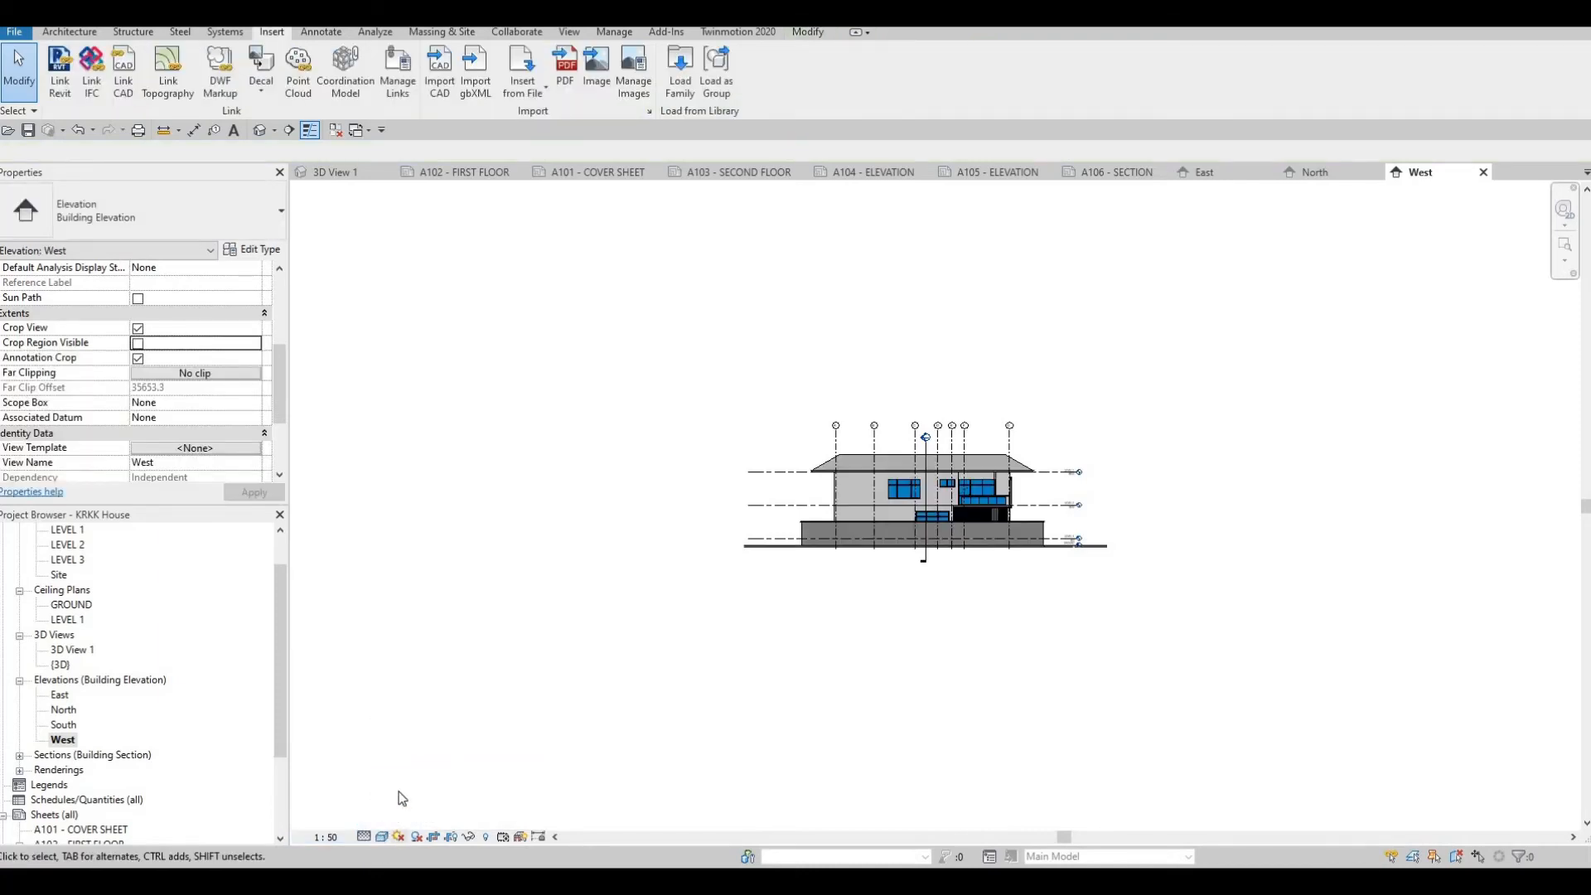
pyautogui.click(449, 710)
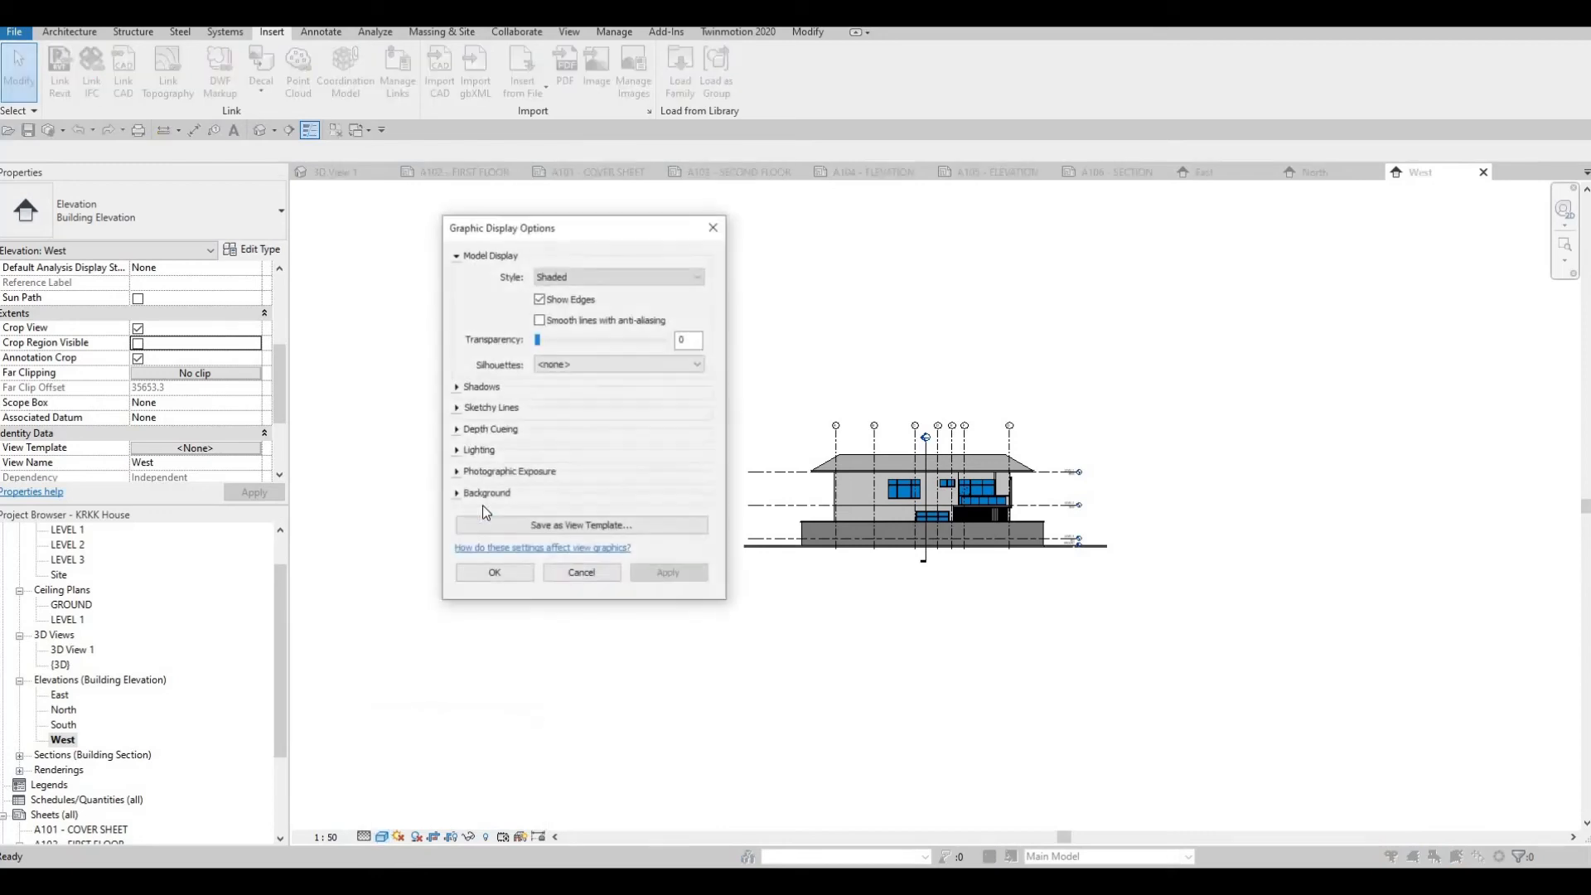
pyautogui.click(540, 494)
pyautogui.click(550, 520)
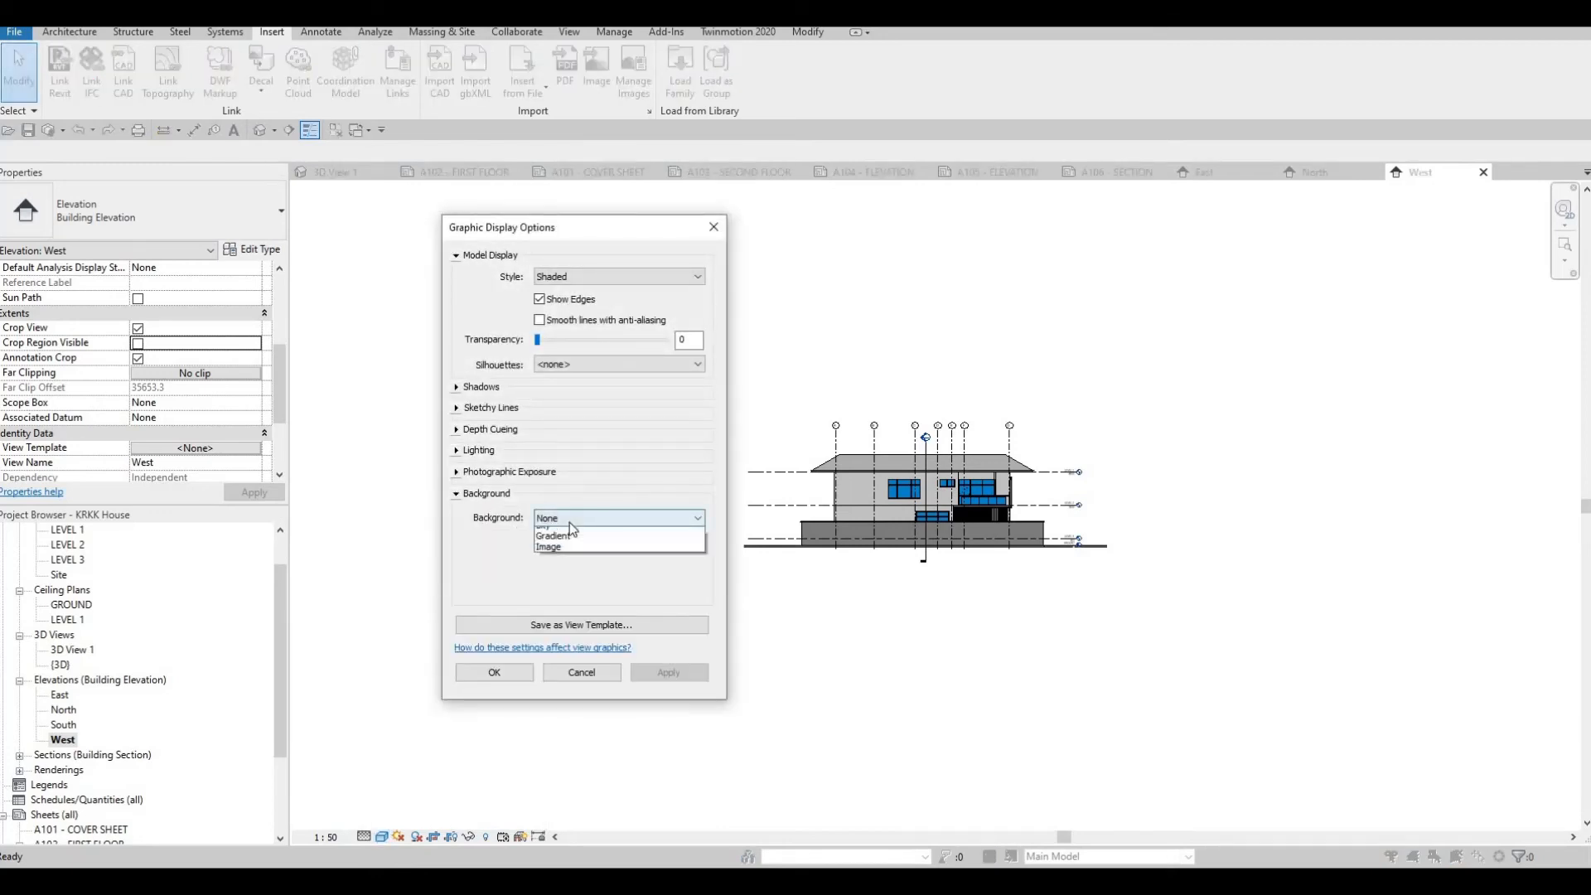
pyautogui.click(570, 522)
pyautogui.click(573, 524)
pyautogui.click(575, 521)
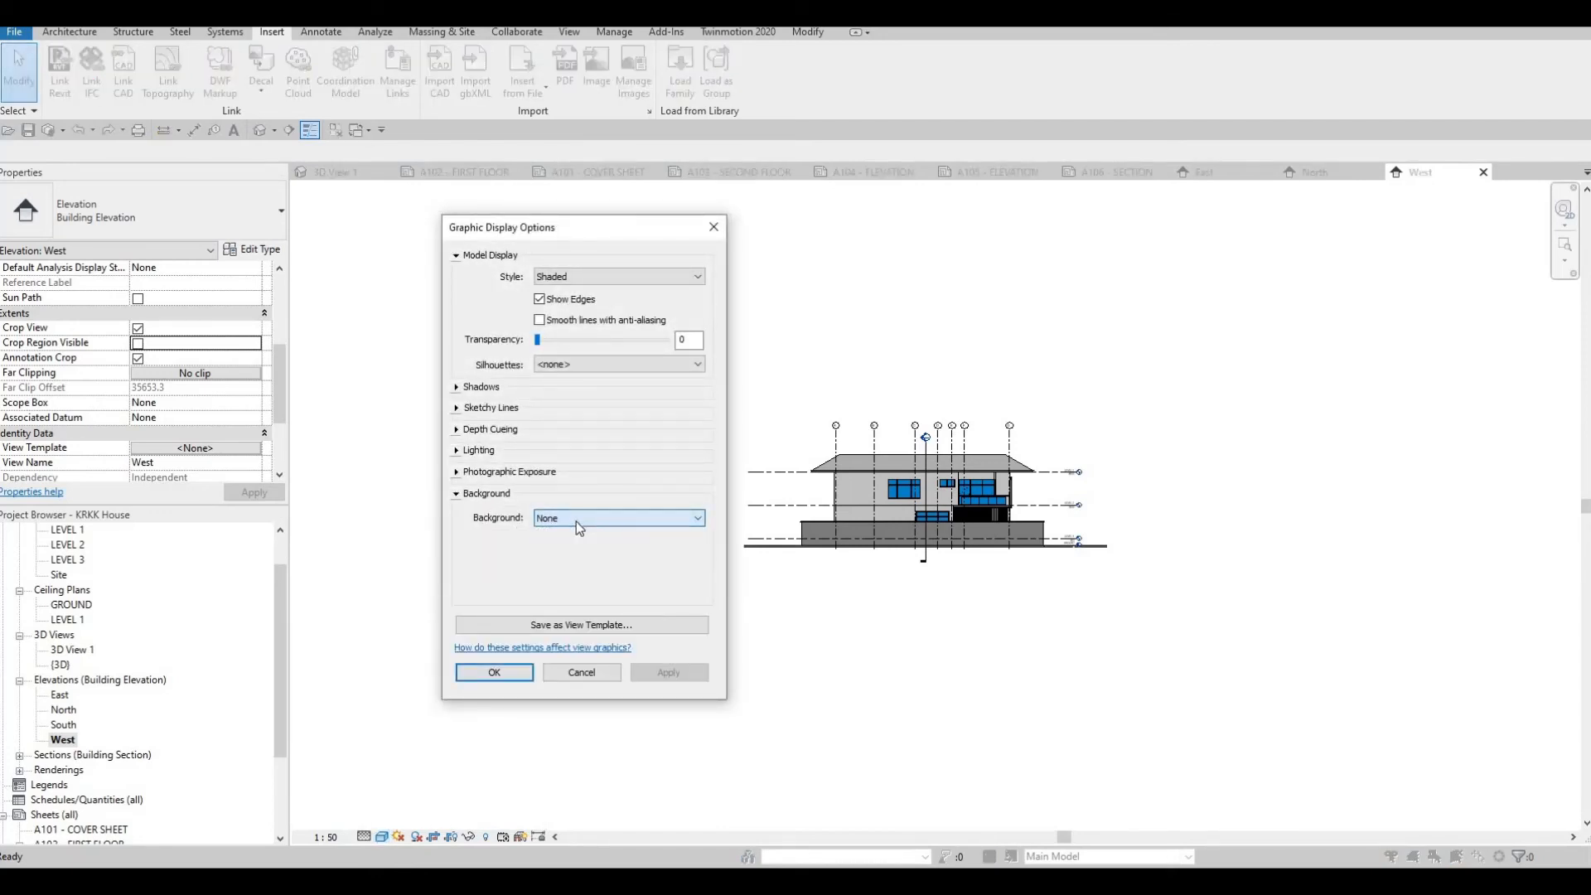
pyautogui.click(666, 521)
pyautogui.click(676, 520)
pyautogui.click(644, 523)
pyautogui.click(683, 511)
pyautogui.click(619, 517)
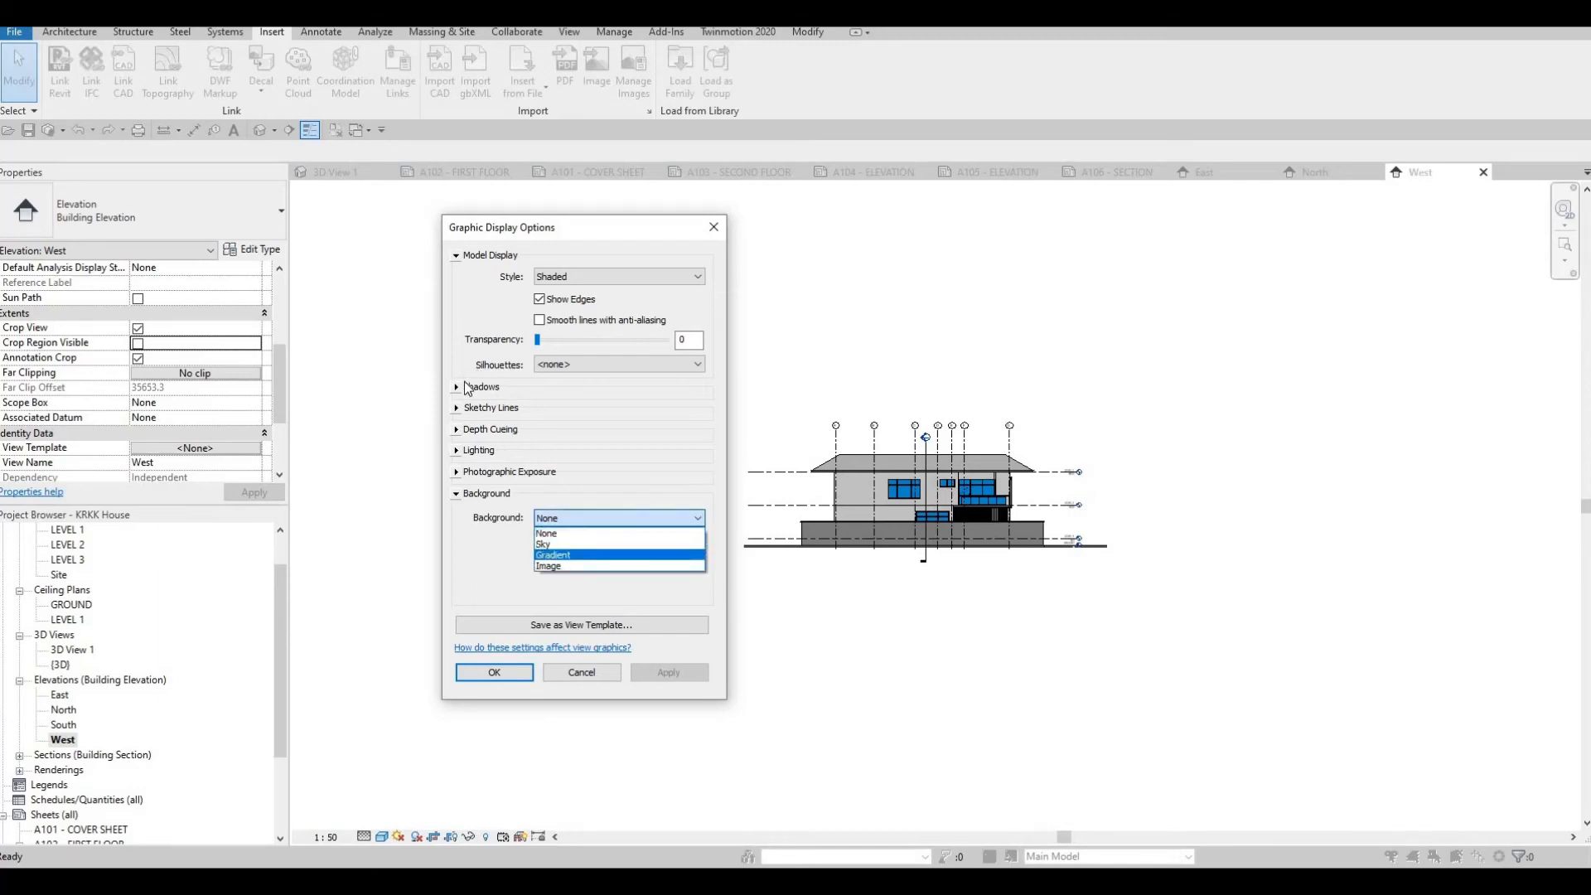
pyautogui.click(569, 553)
pyautogui.click(536, 387)
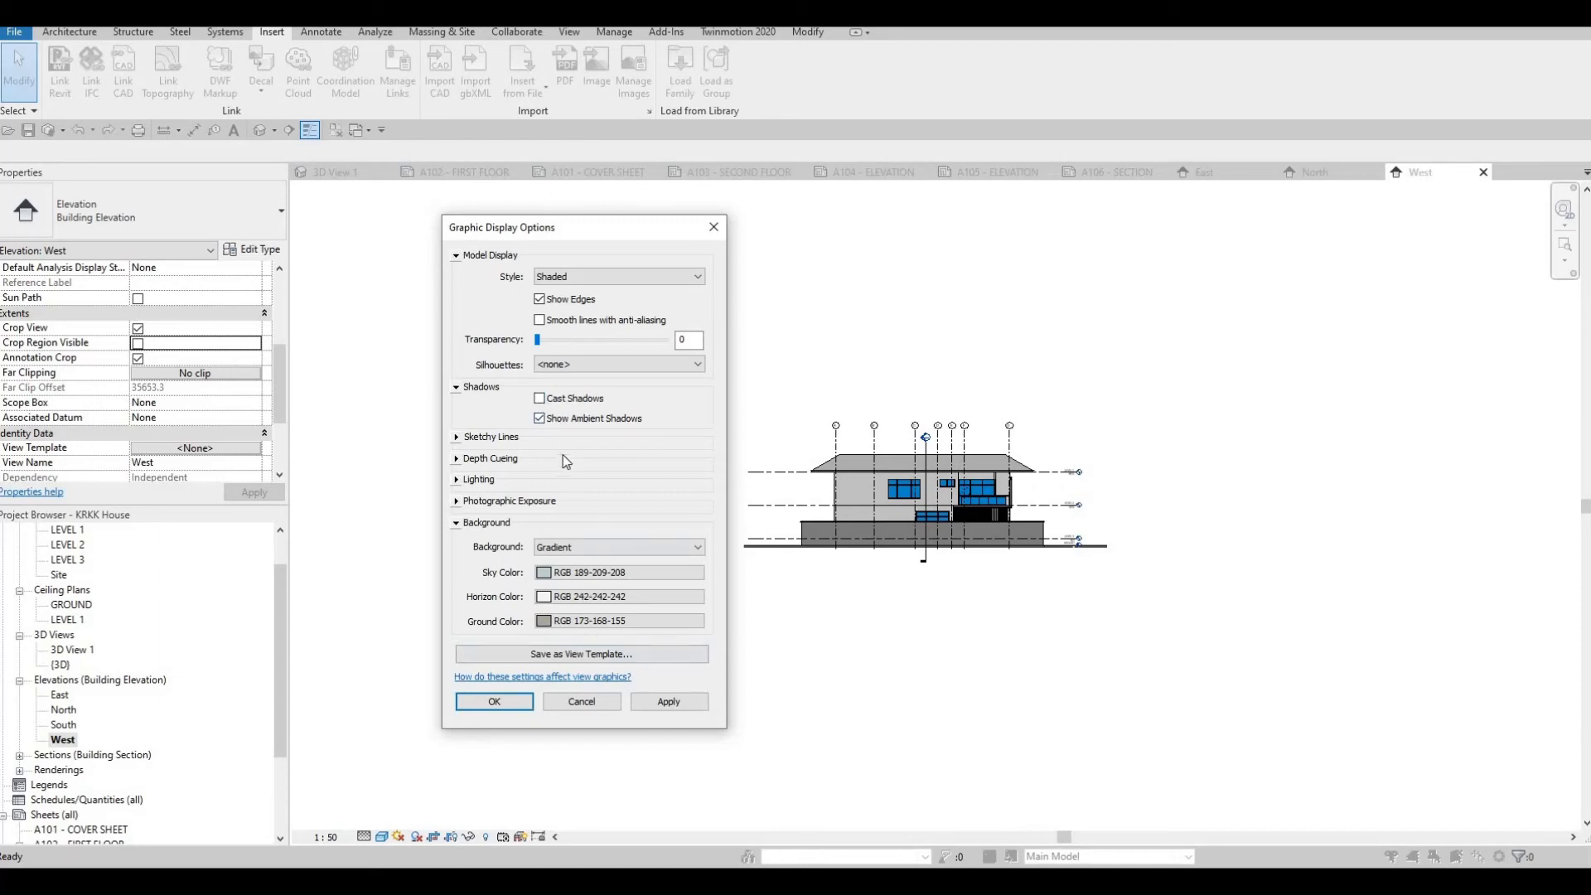
pyautogui.click(661, 704)
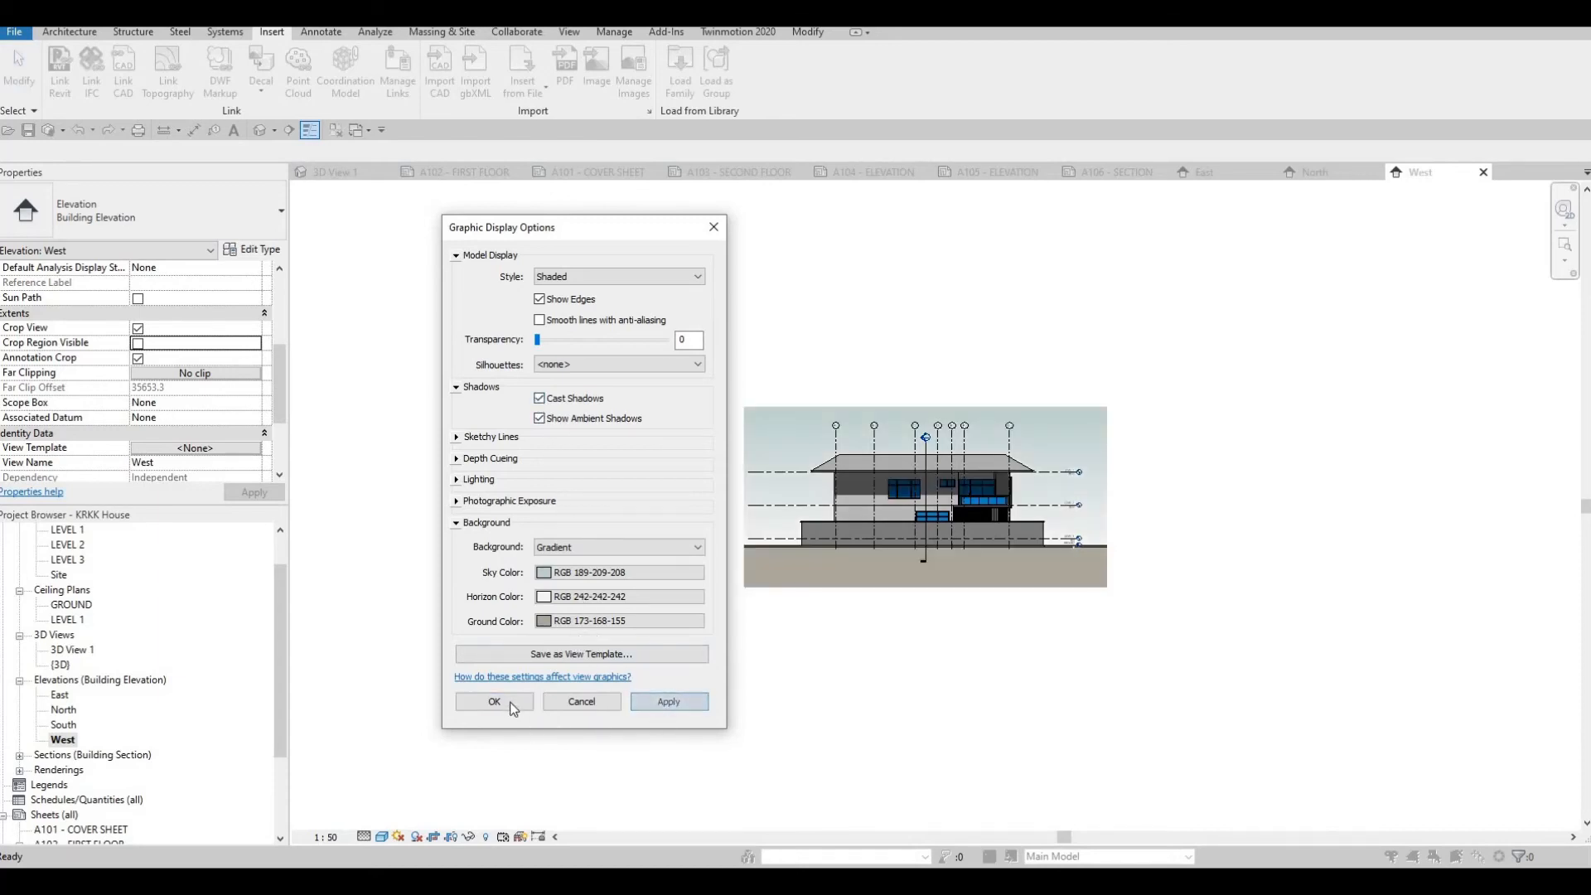
pyautogui.press('Return')
# Open the South elevation and apply a Gradient background, Cast Shadows and Show Ambient Shadows in its graphic display options.
pyautogui.click(1294, 170)
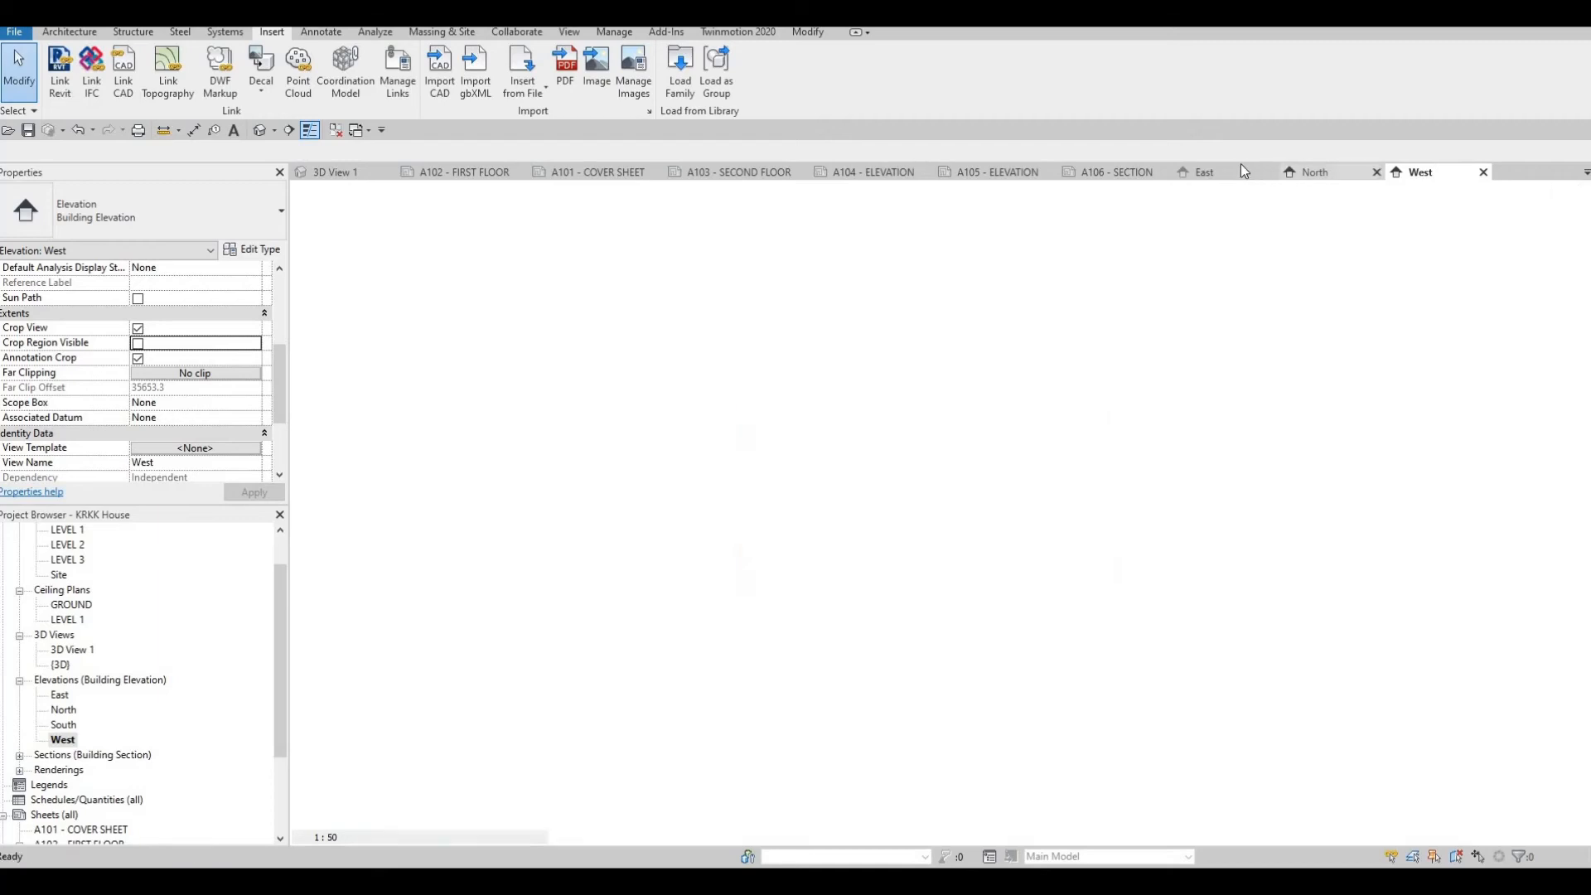
pyautogui.click(1240, 171)
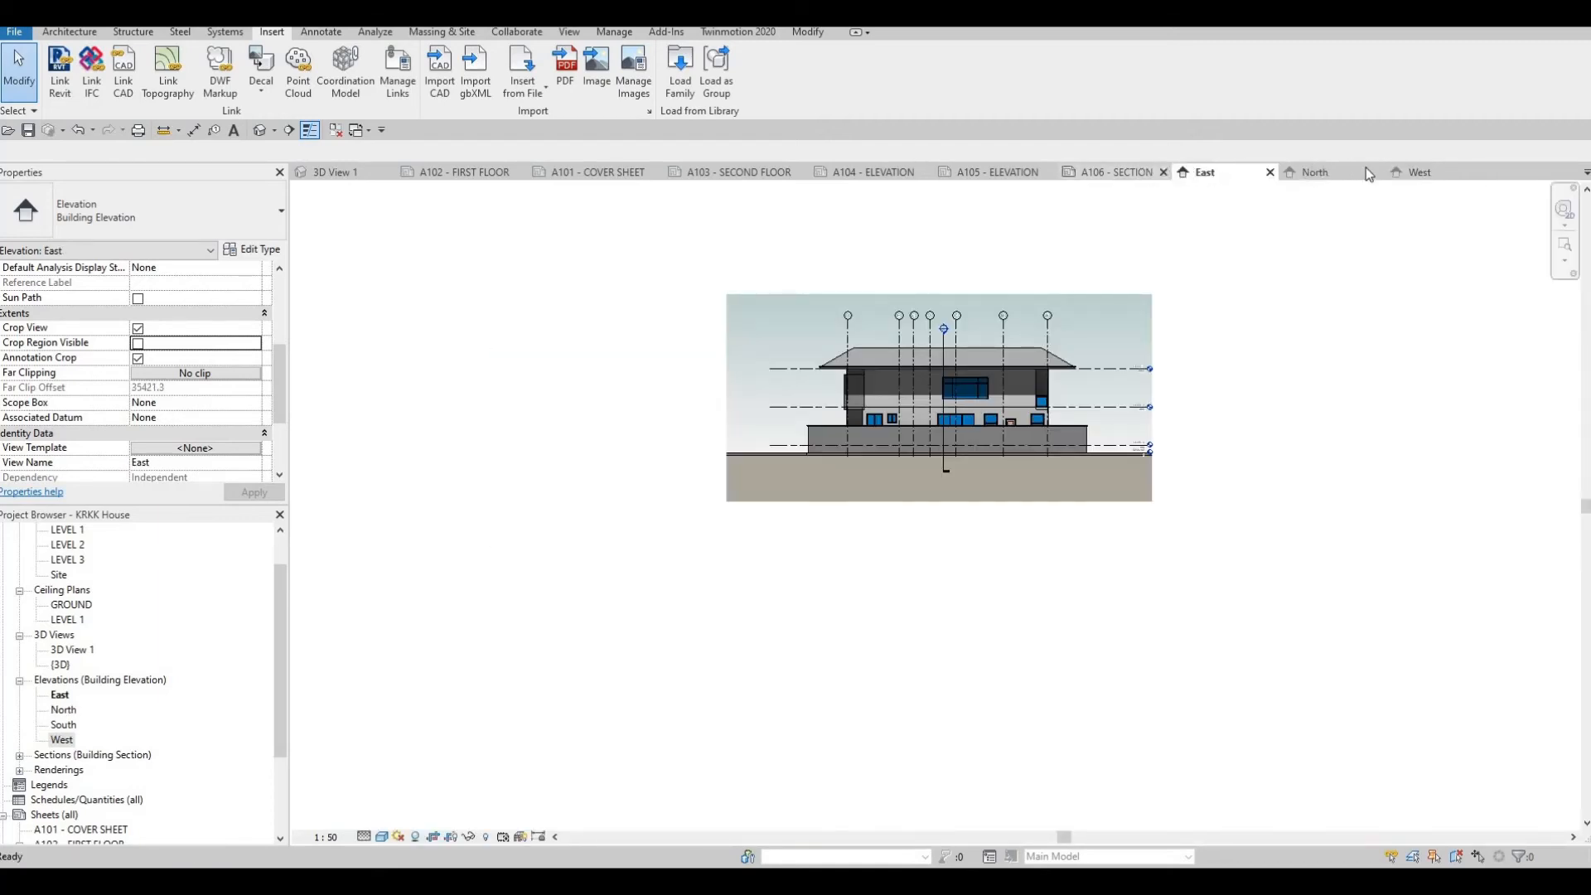
pyautogui.doubleClick(62, 725)
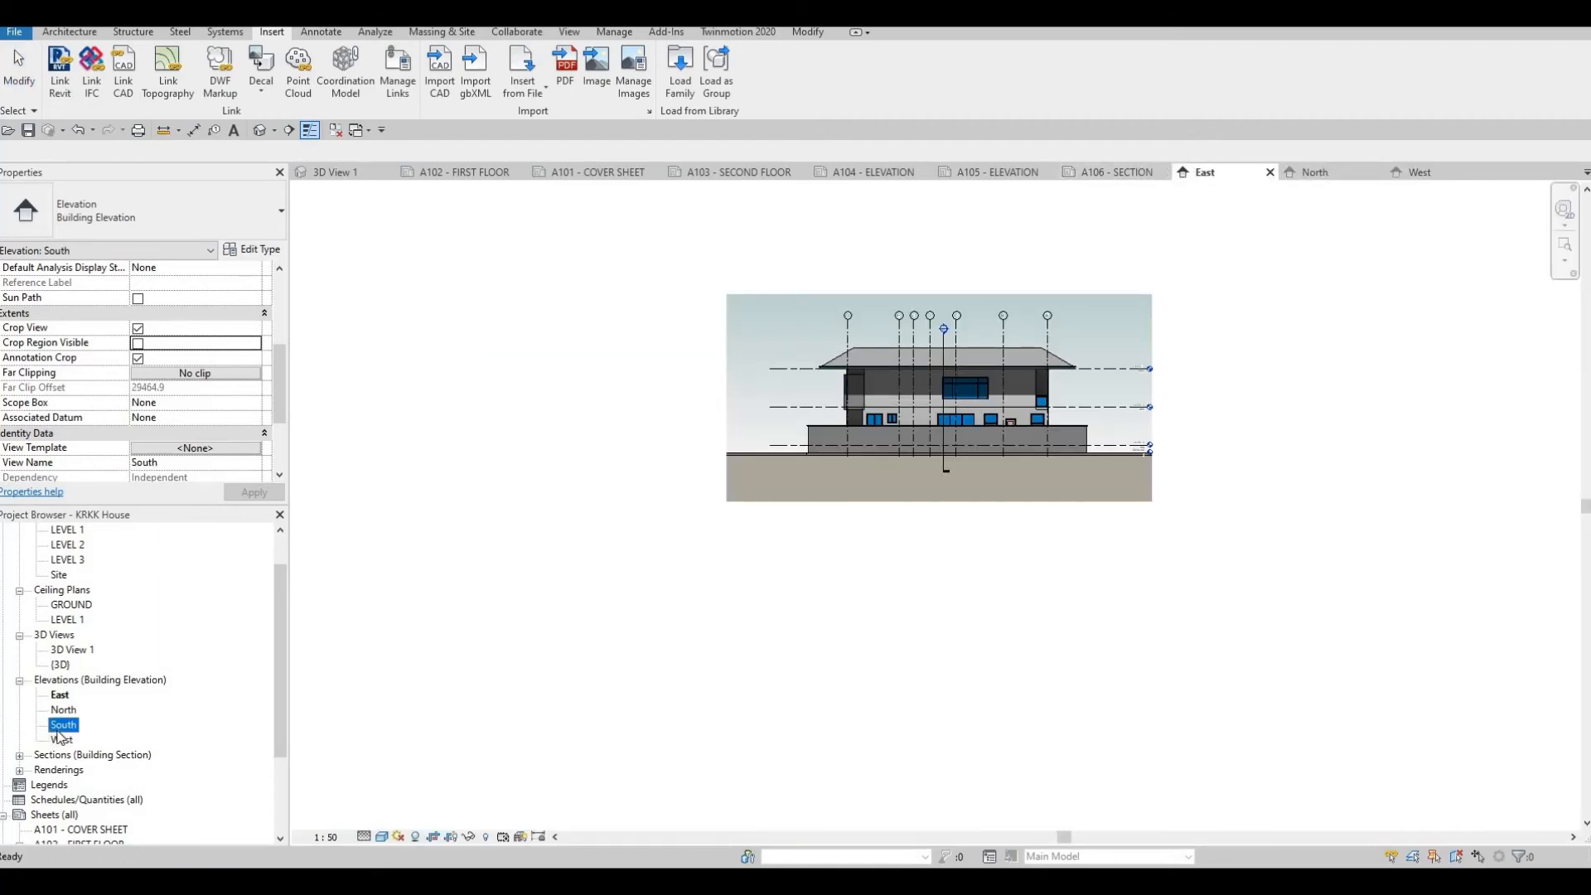
pyautogui.click(383, 838)
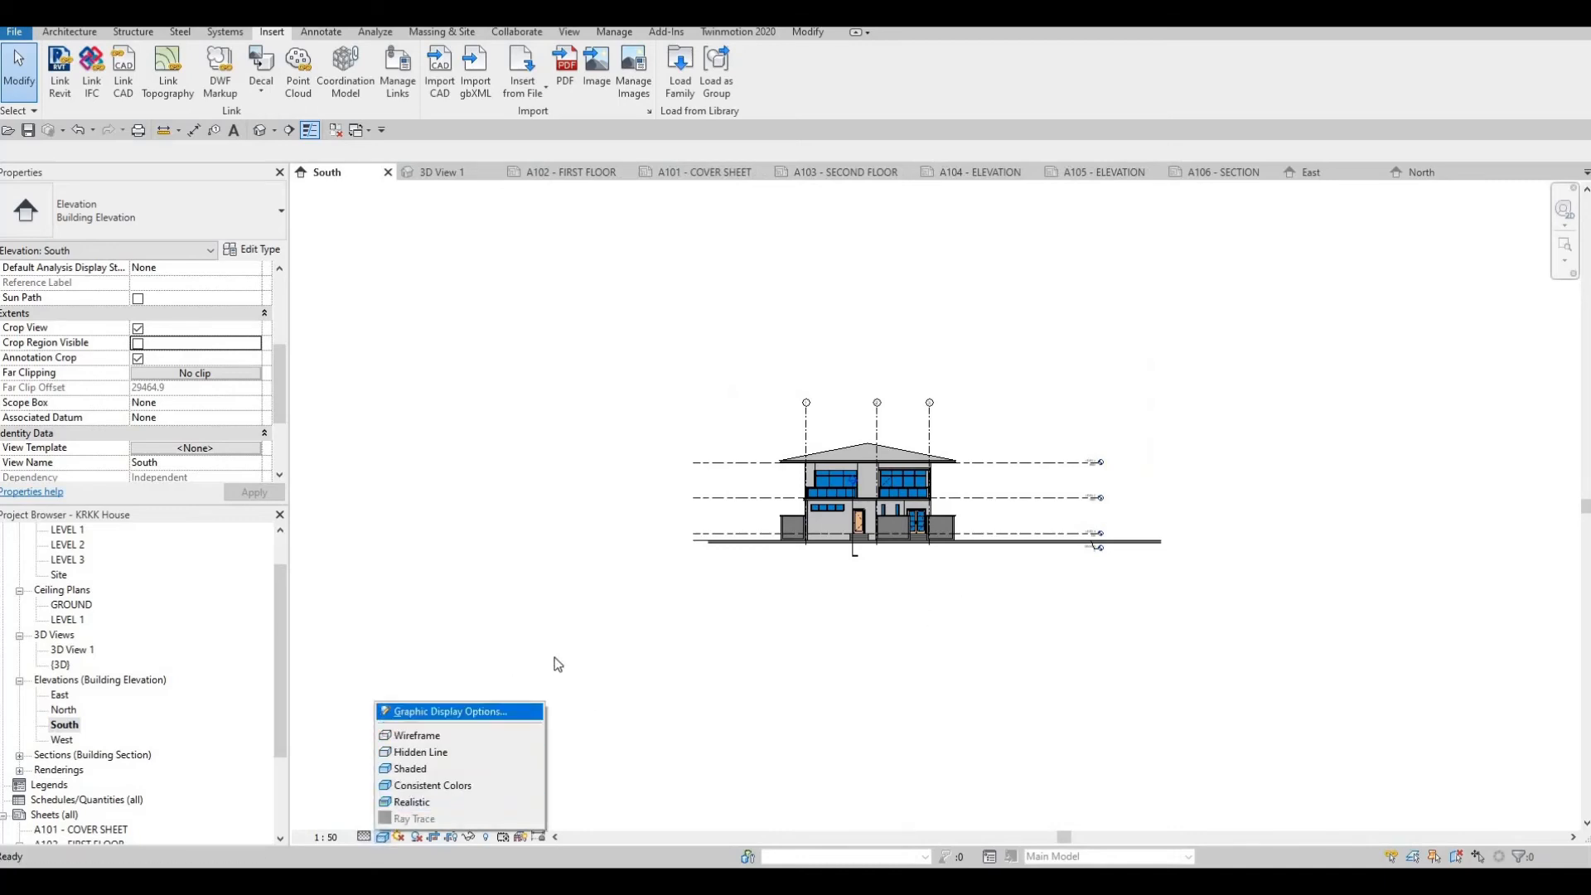
pyautogui.click(464, 711)
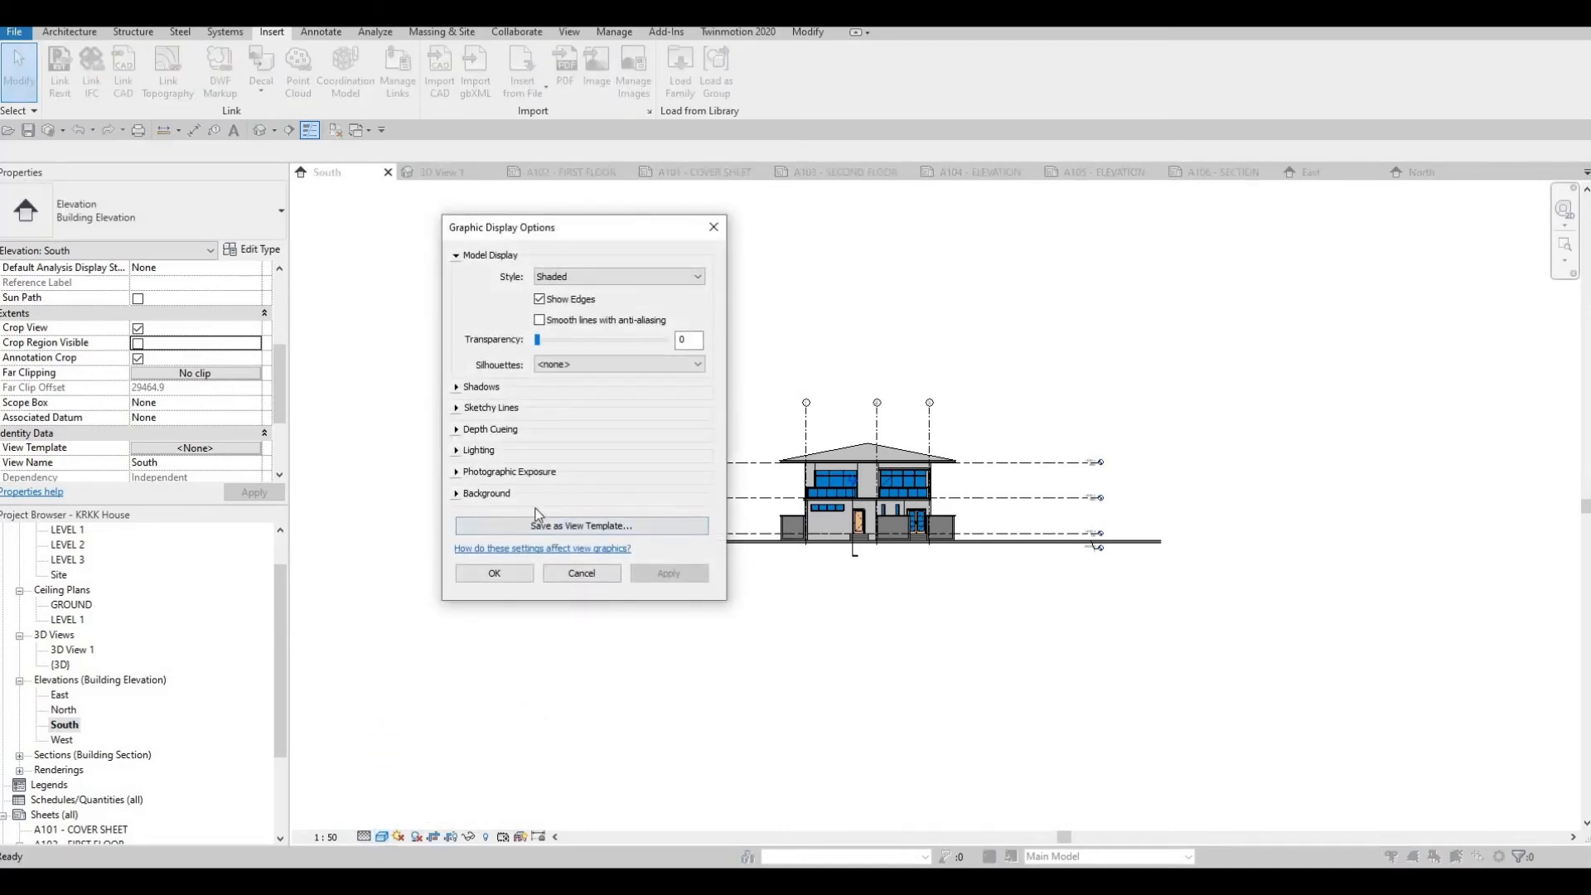
pyautogui.click(534, 495)
pyautogui.click(557, 519)
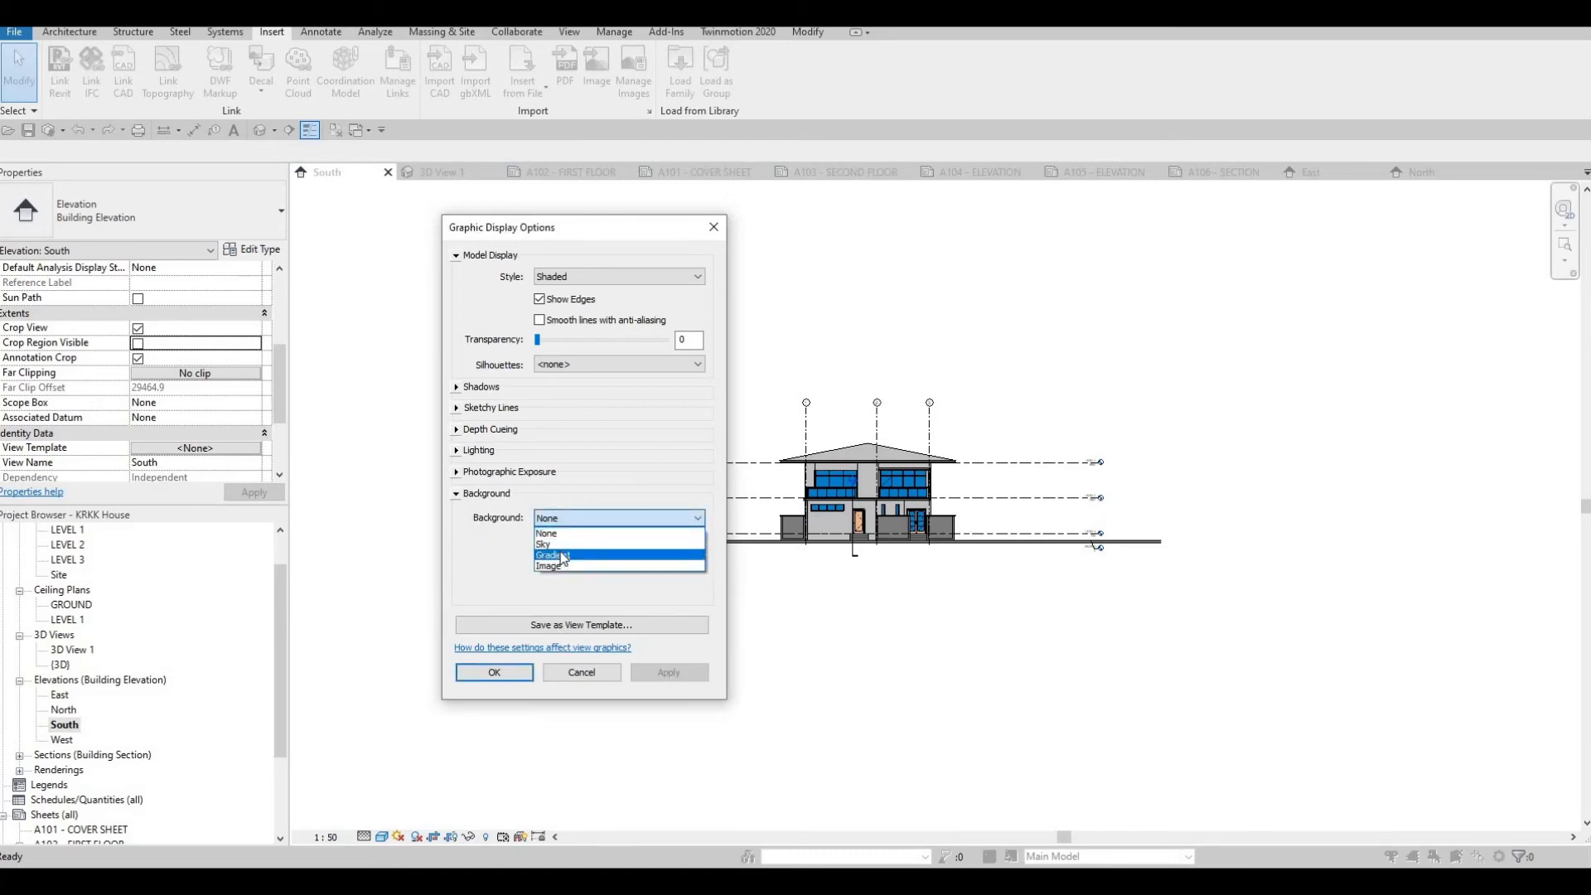
pyautogui.press('Return')
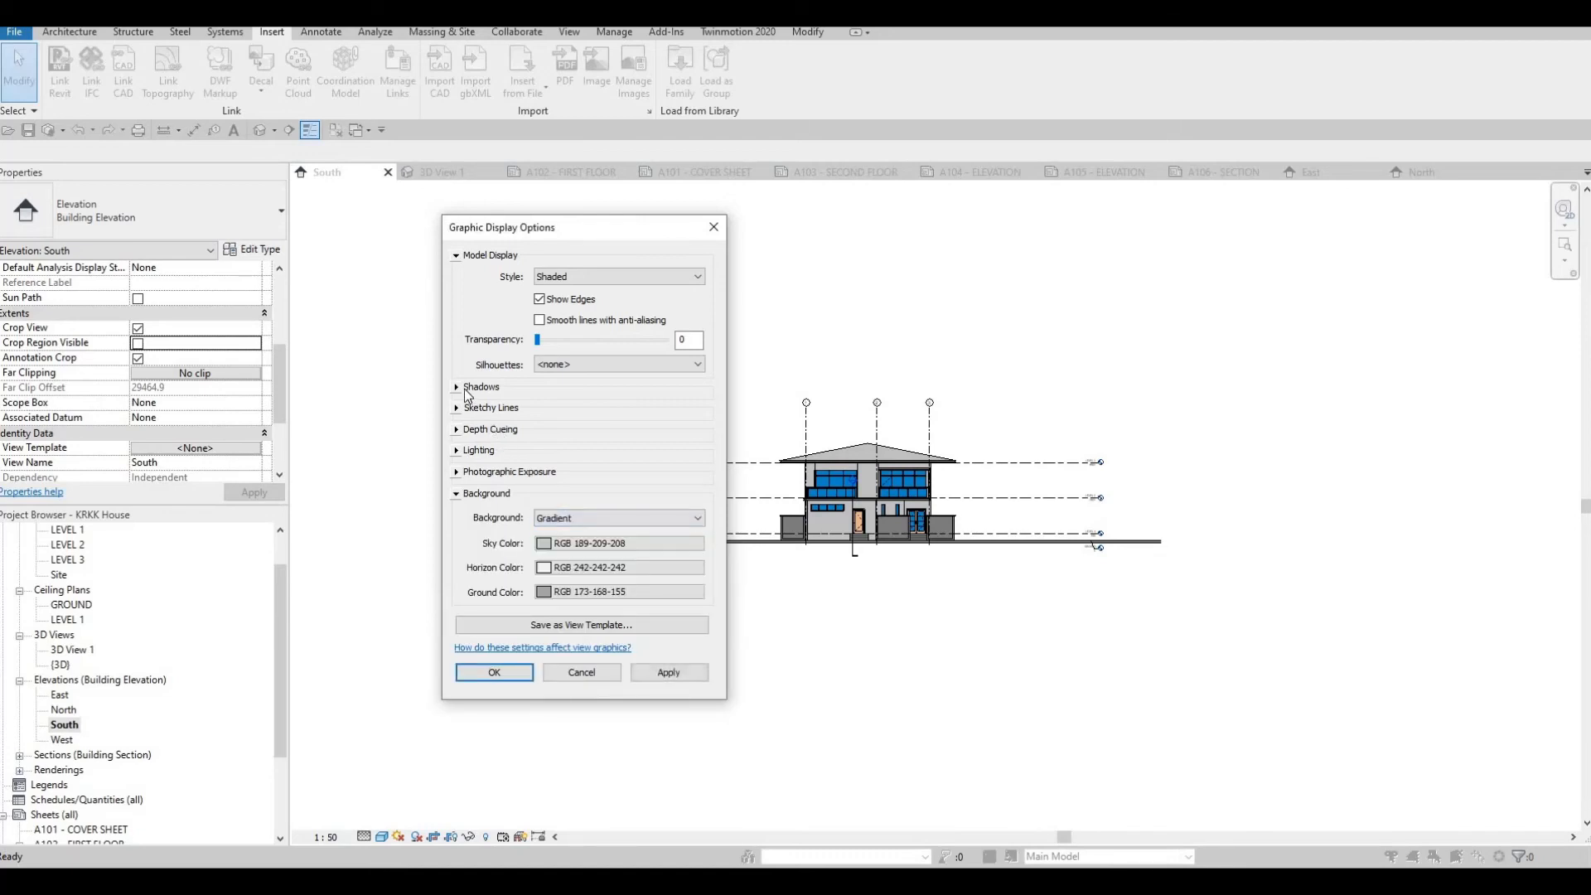
pyautogui.click(537, 390)
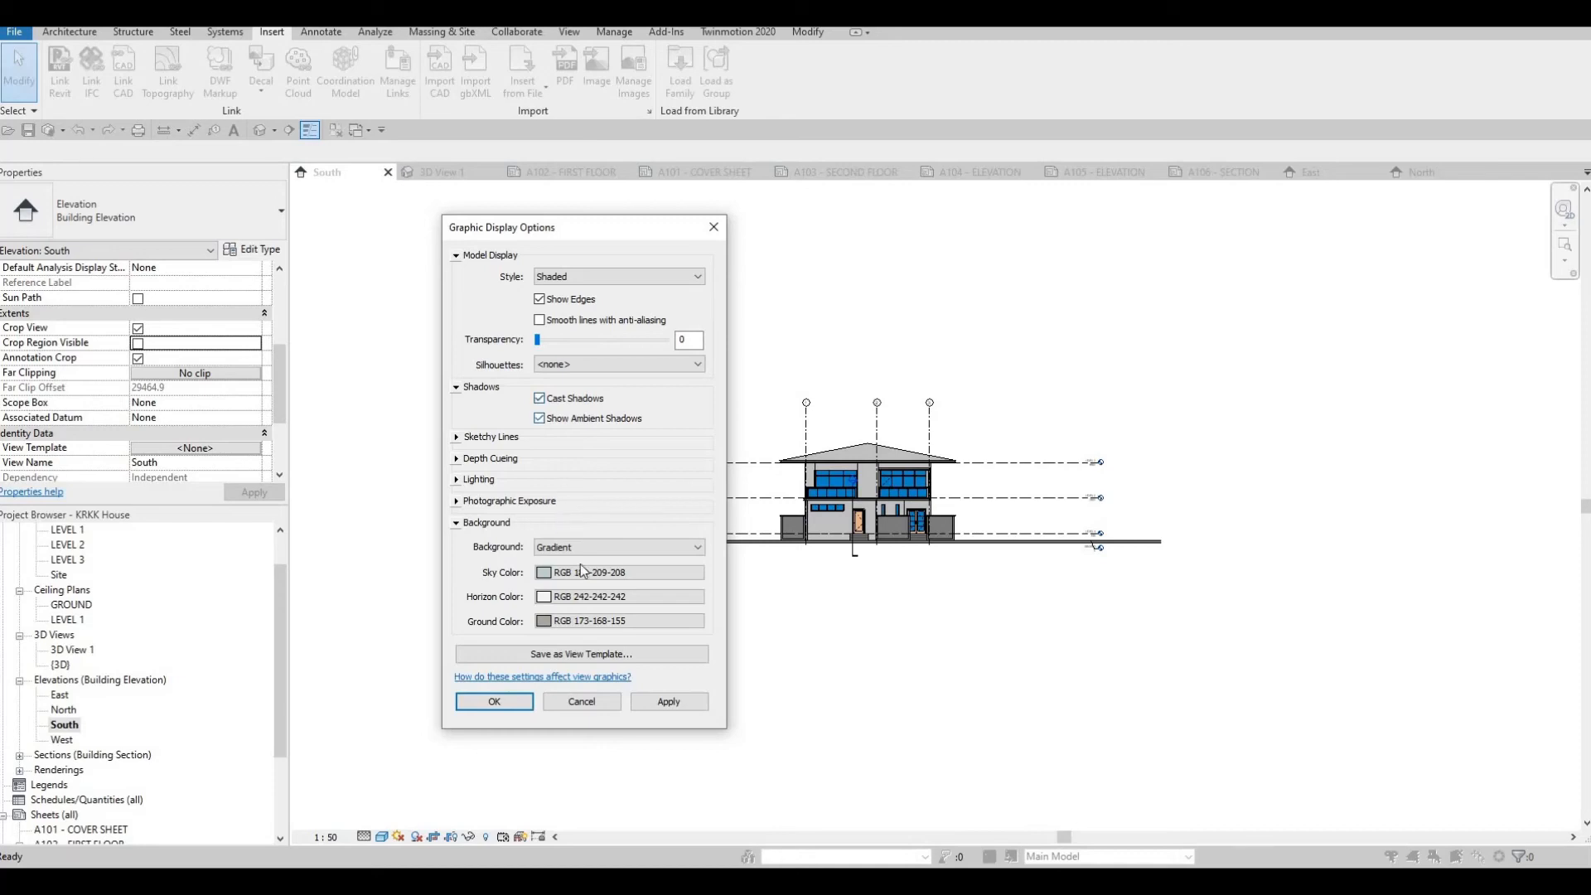
pyautogui.click(668, 703)
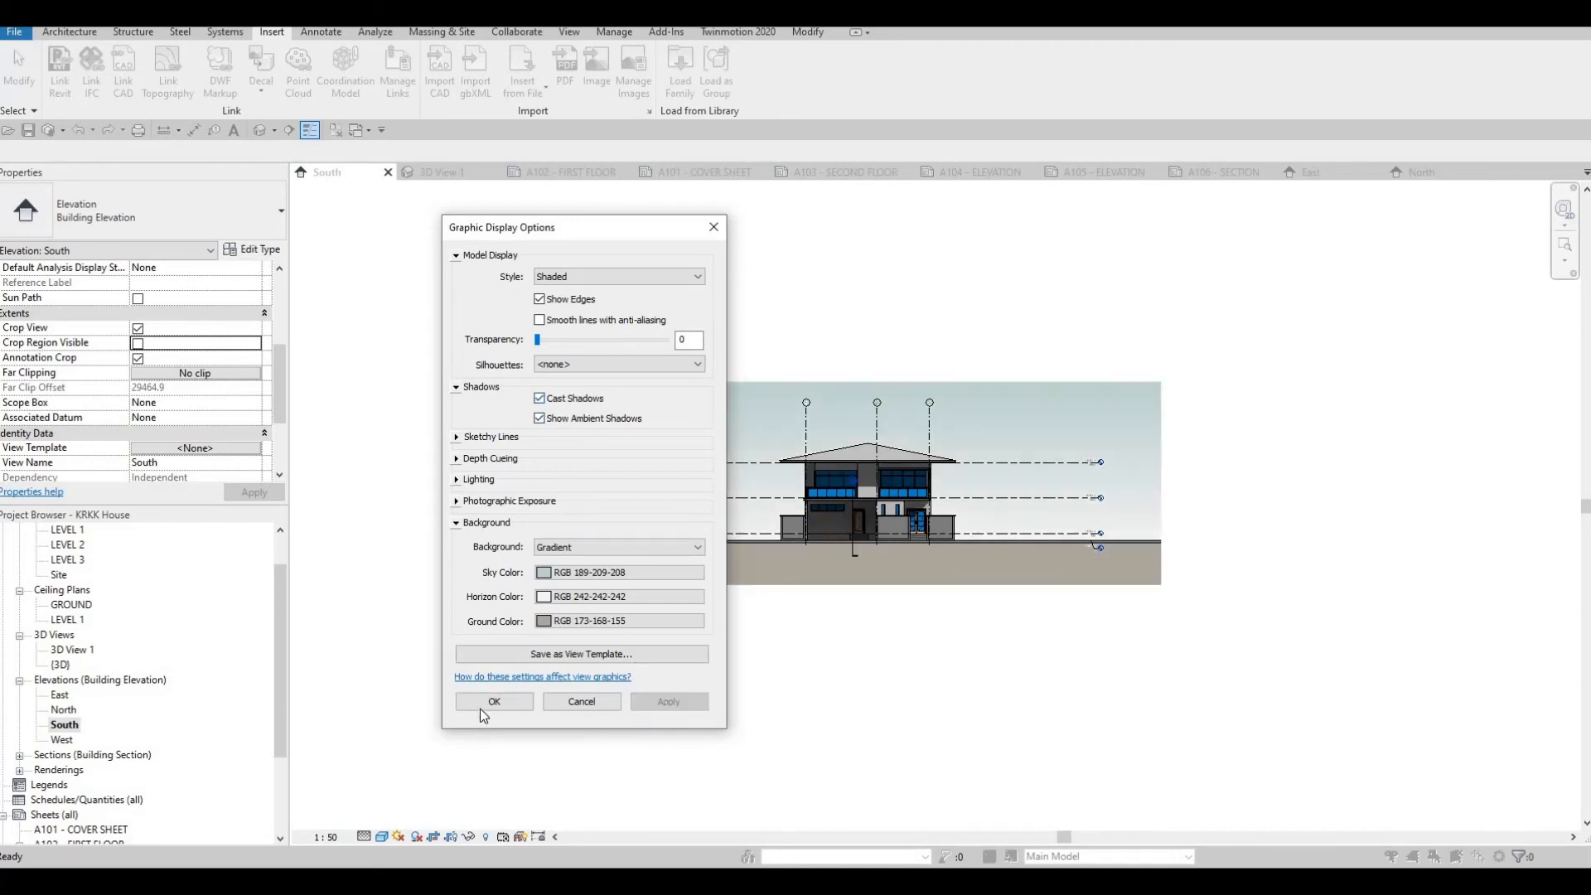
pyautogui.press('Return')
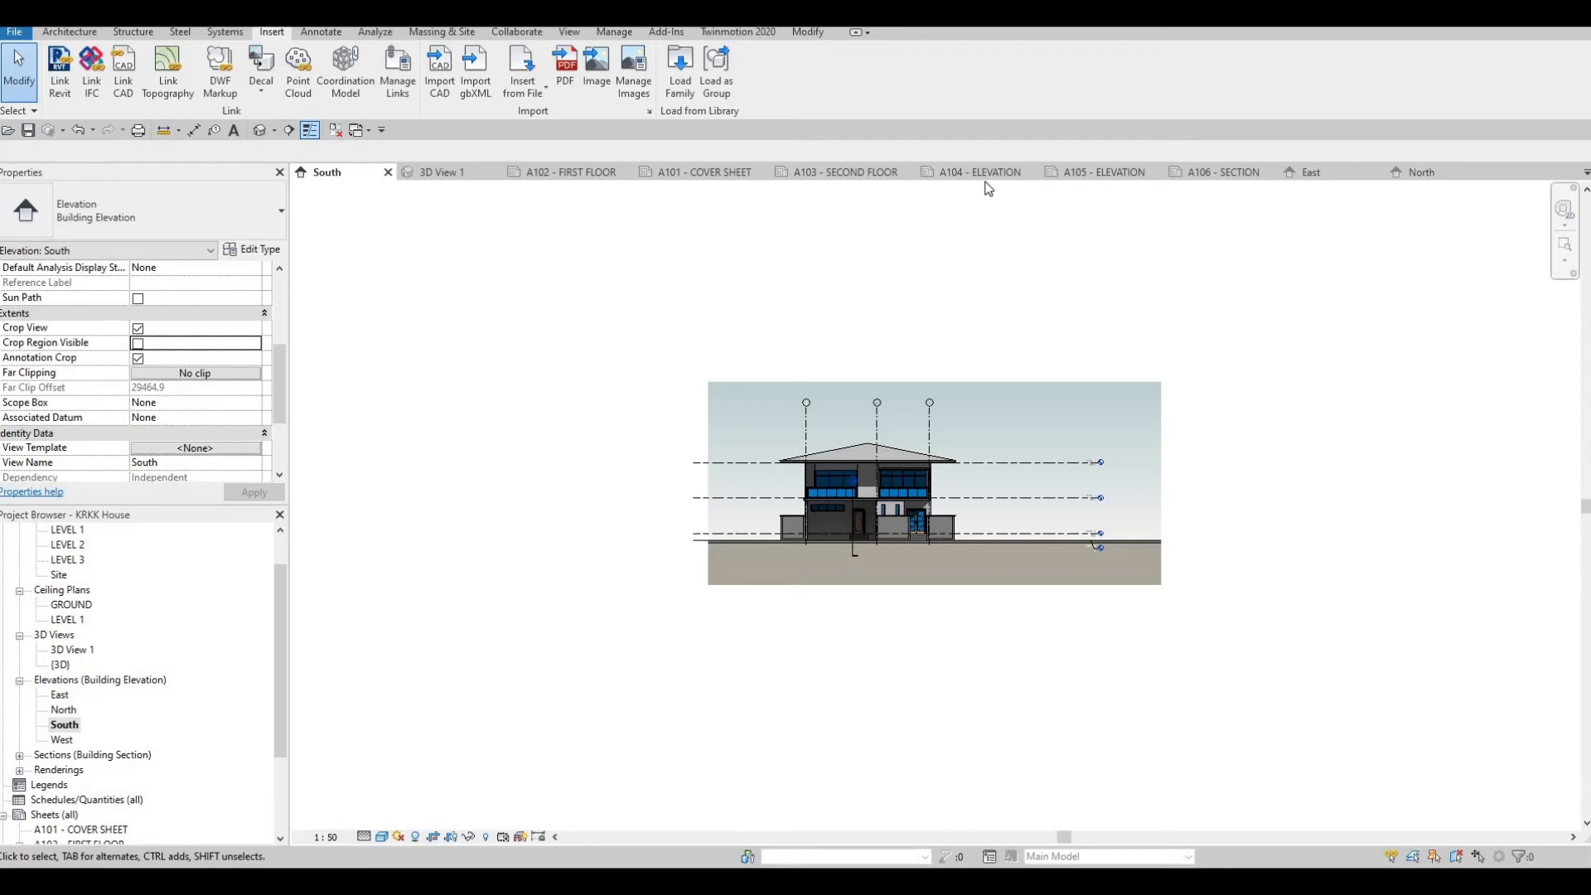
# Place the East elevation in the upper half of sheet A104 - ELEVATION and the North elevation below it.
pyautogui.click(960, 171)
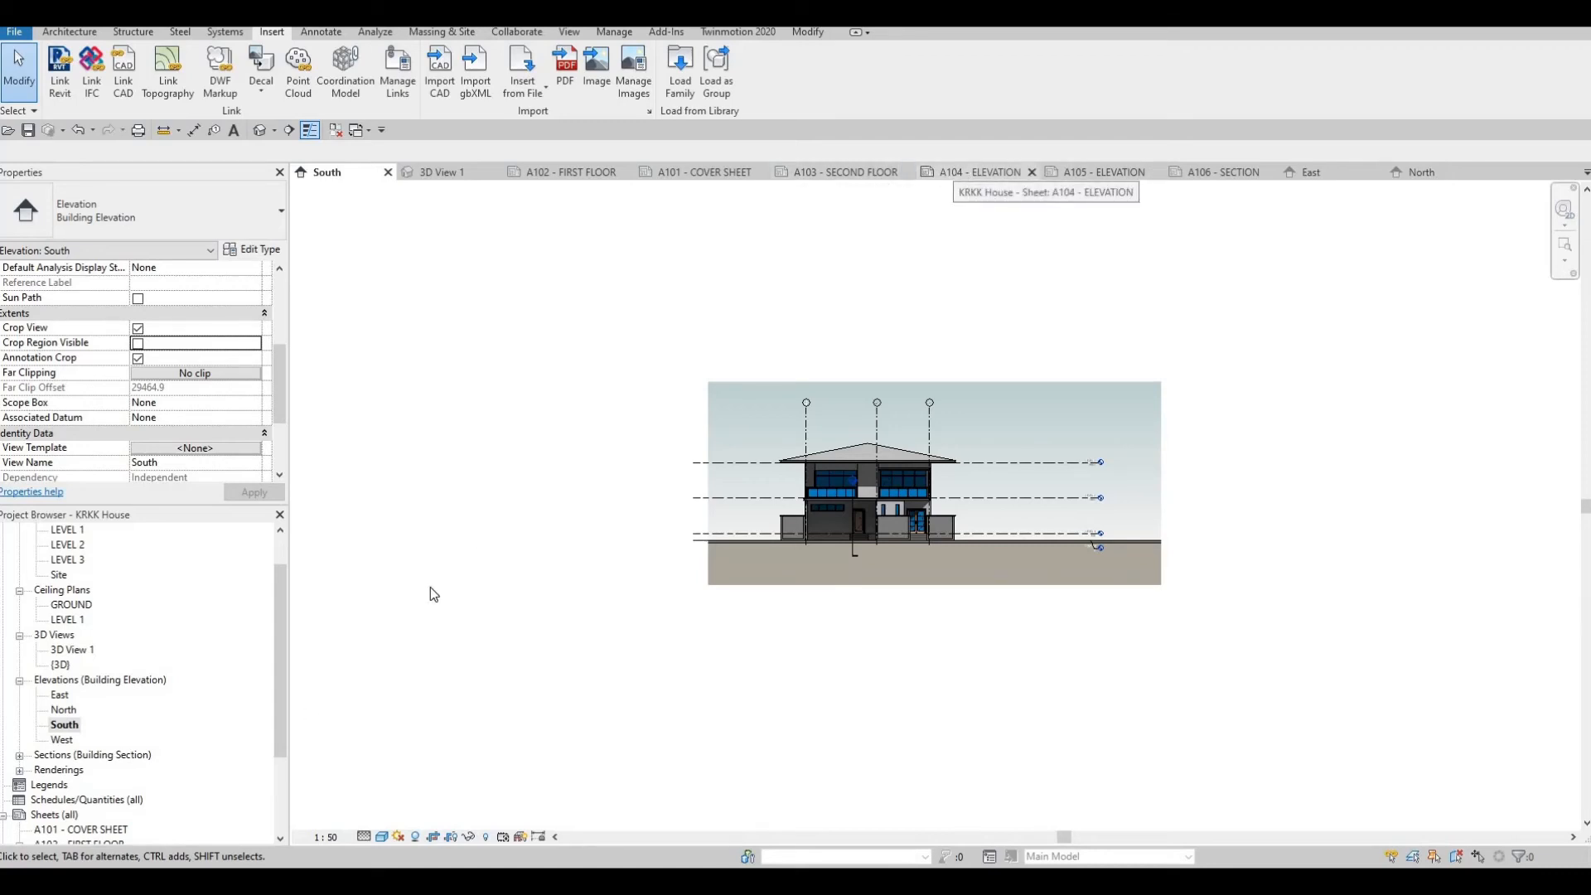
pyautogui.click(61, 696)
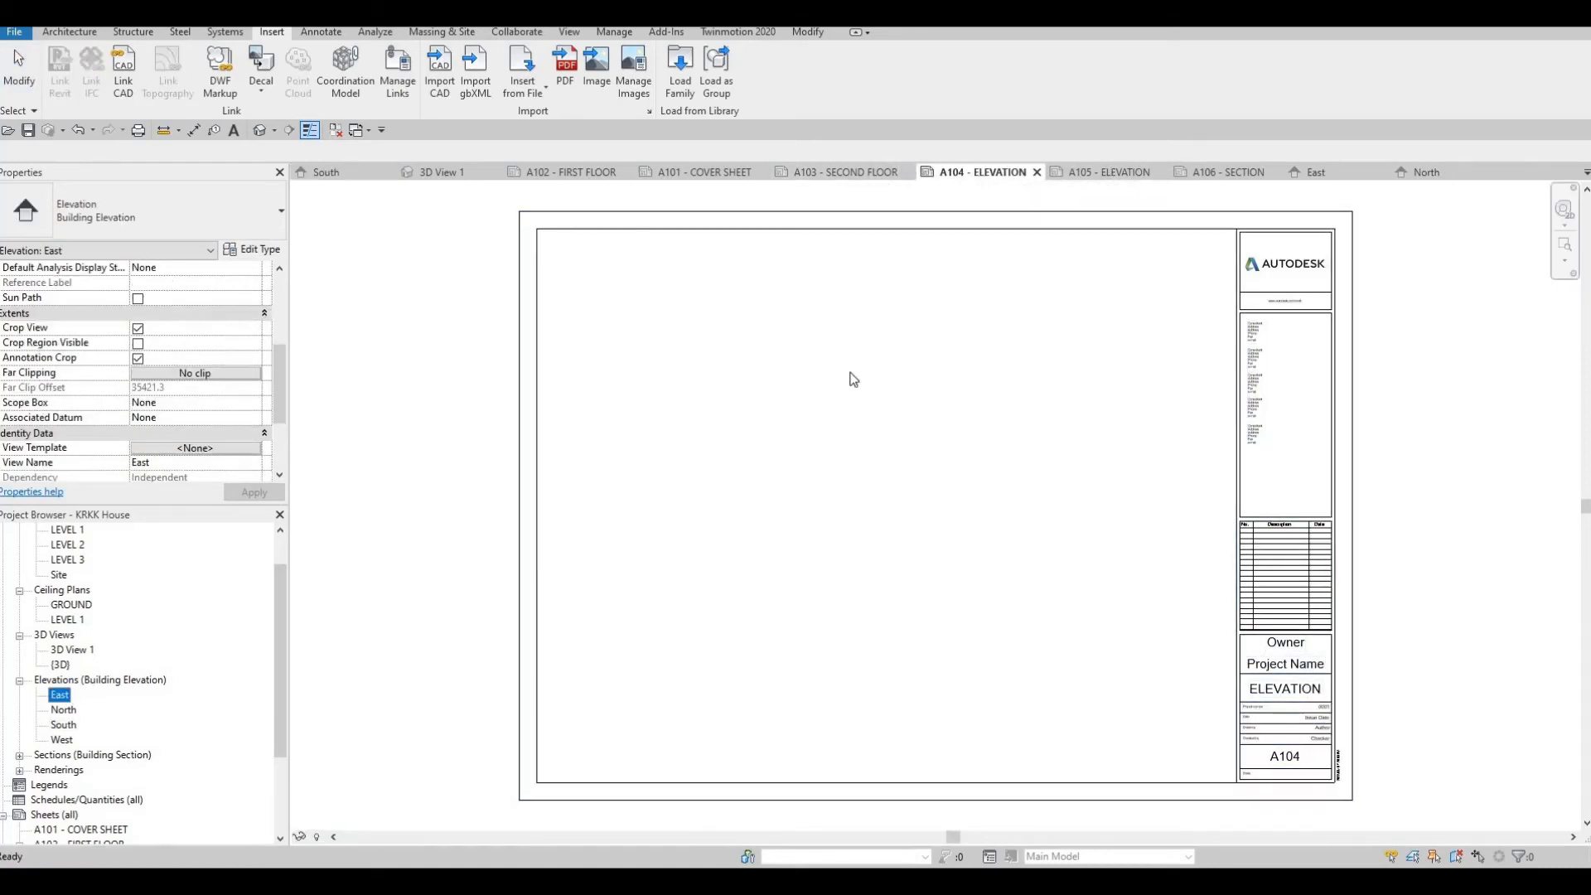
pyautogui.moveTo(860, 380); pyautogui.dragTo(909, 384)
pyautogui.click(910, 385)
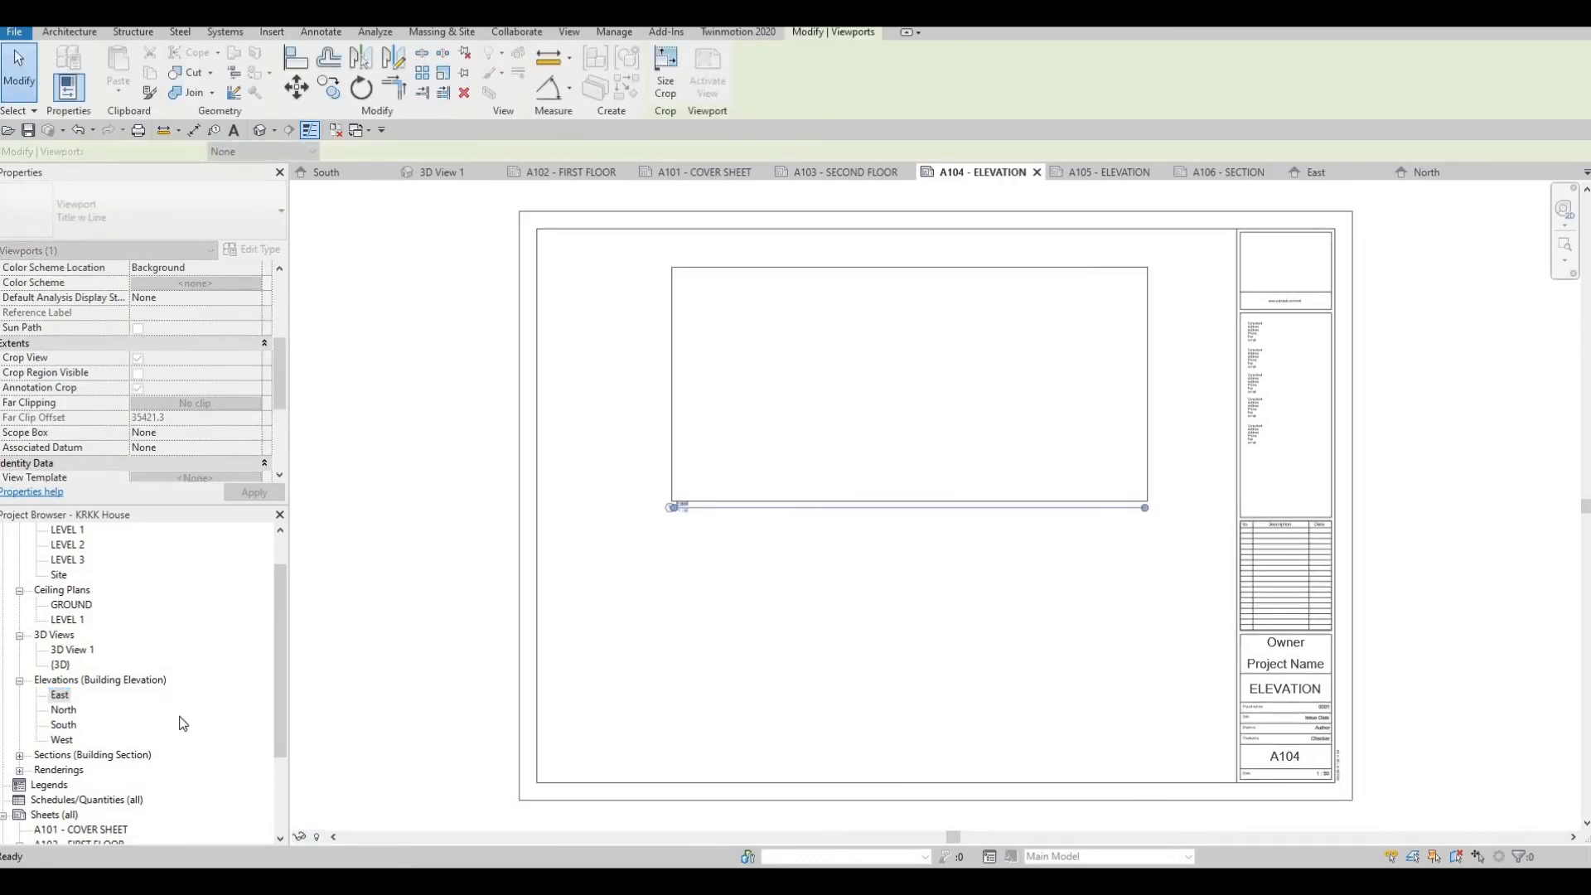
pyautogui.click(63, 710)
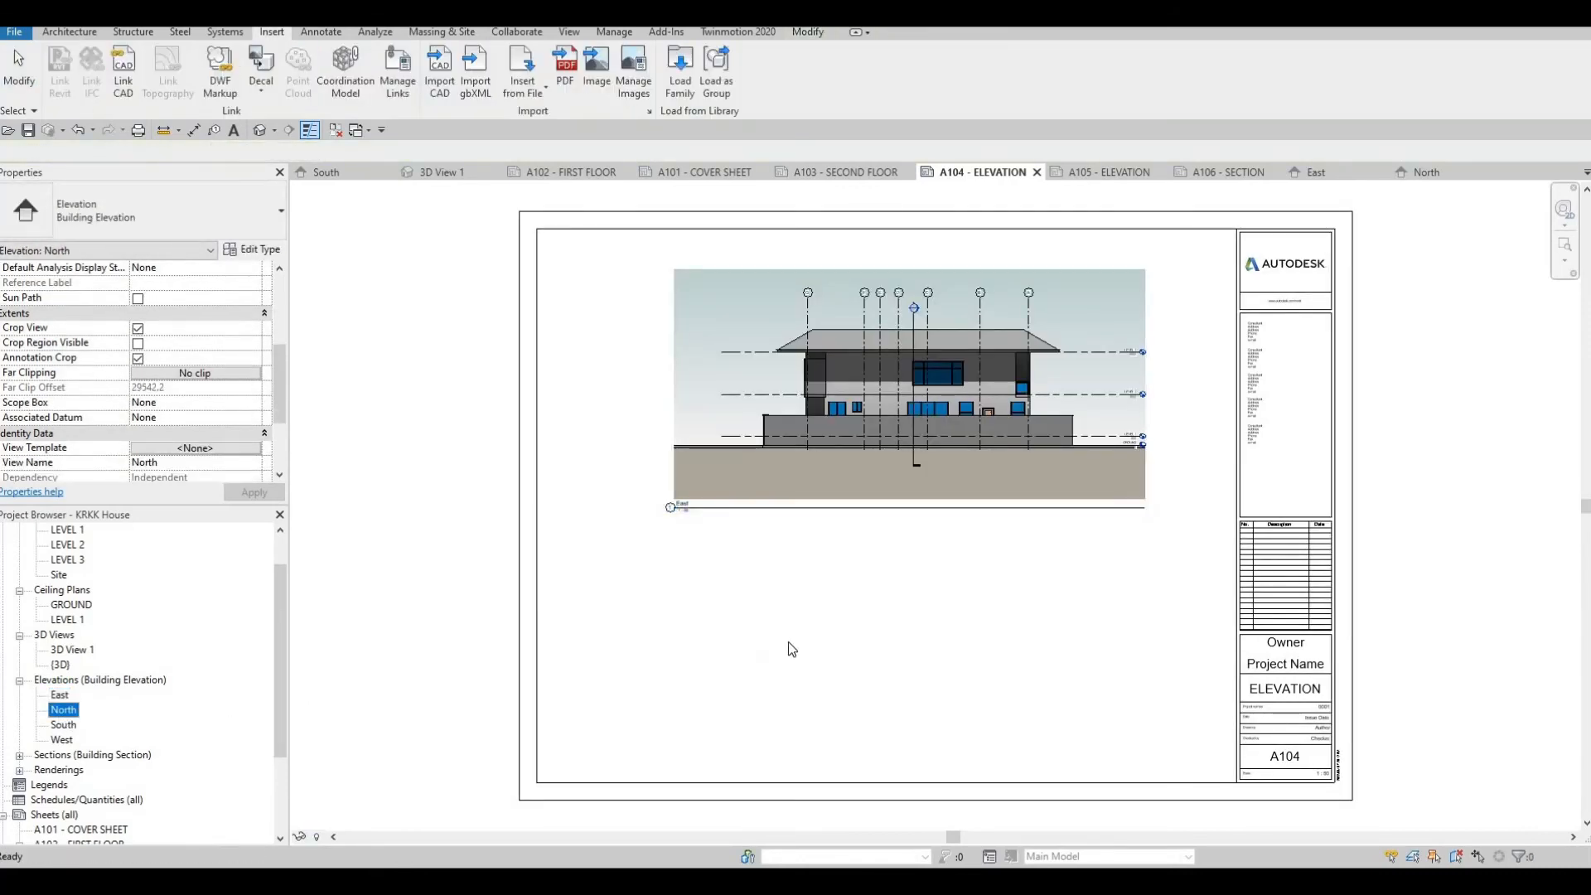
pyautogui.moveTo(840, 654); pyautogui.dragTo(893, 645)
pyautogui.click(893, 644)
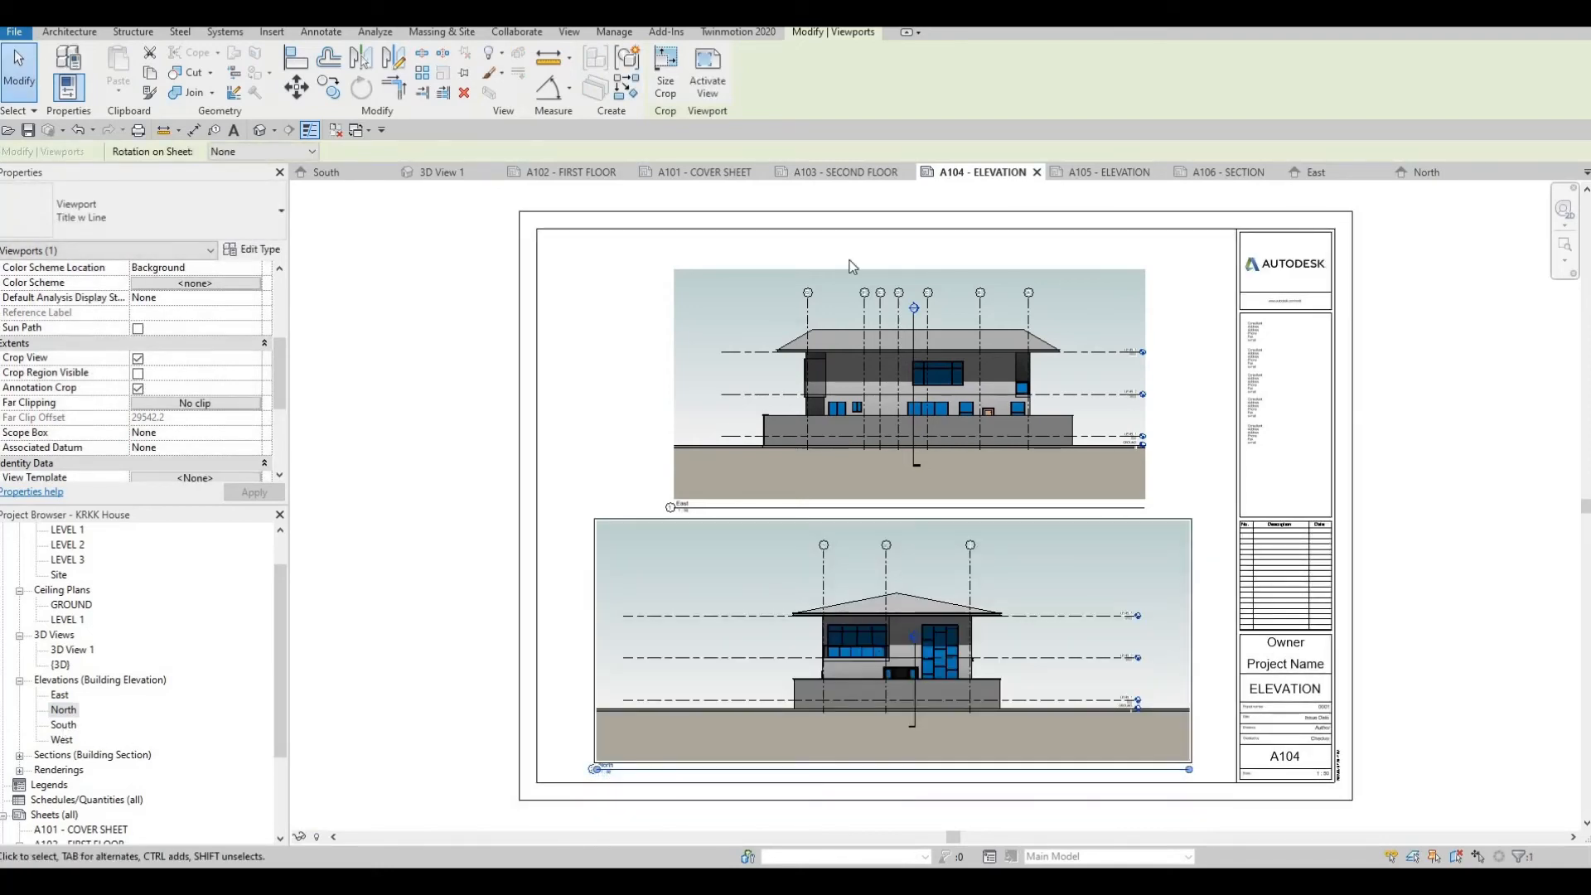
# Open sheet A105 - ELEVATION and place the South elevation in its upper half.
pyautogui.click(1102, 173)
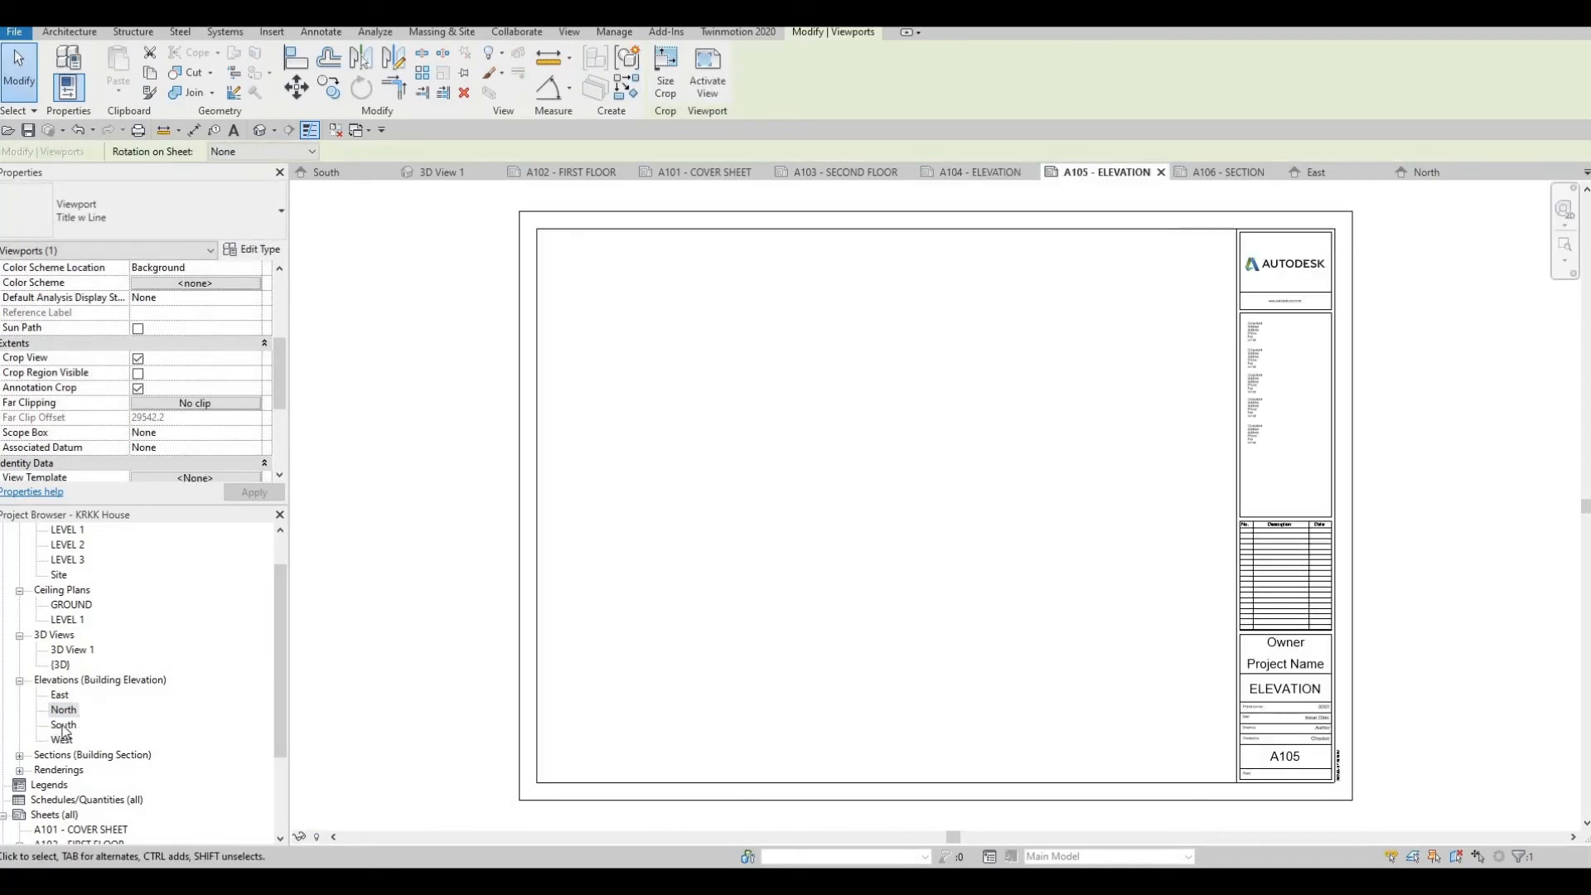
pyautogui.click(63, 725)
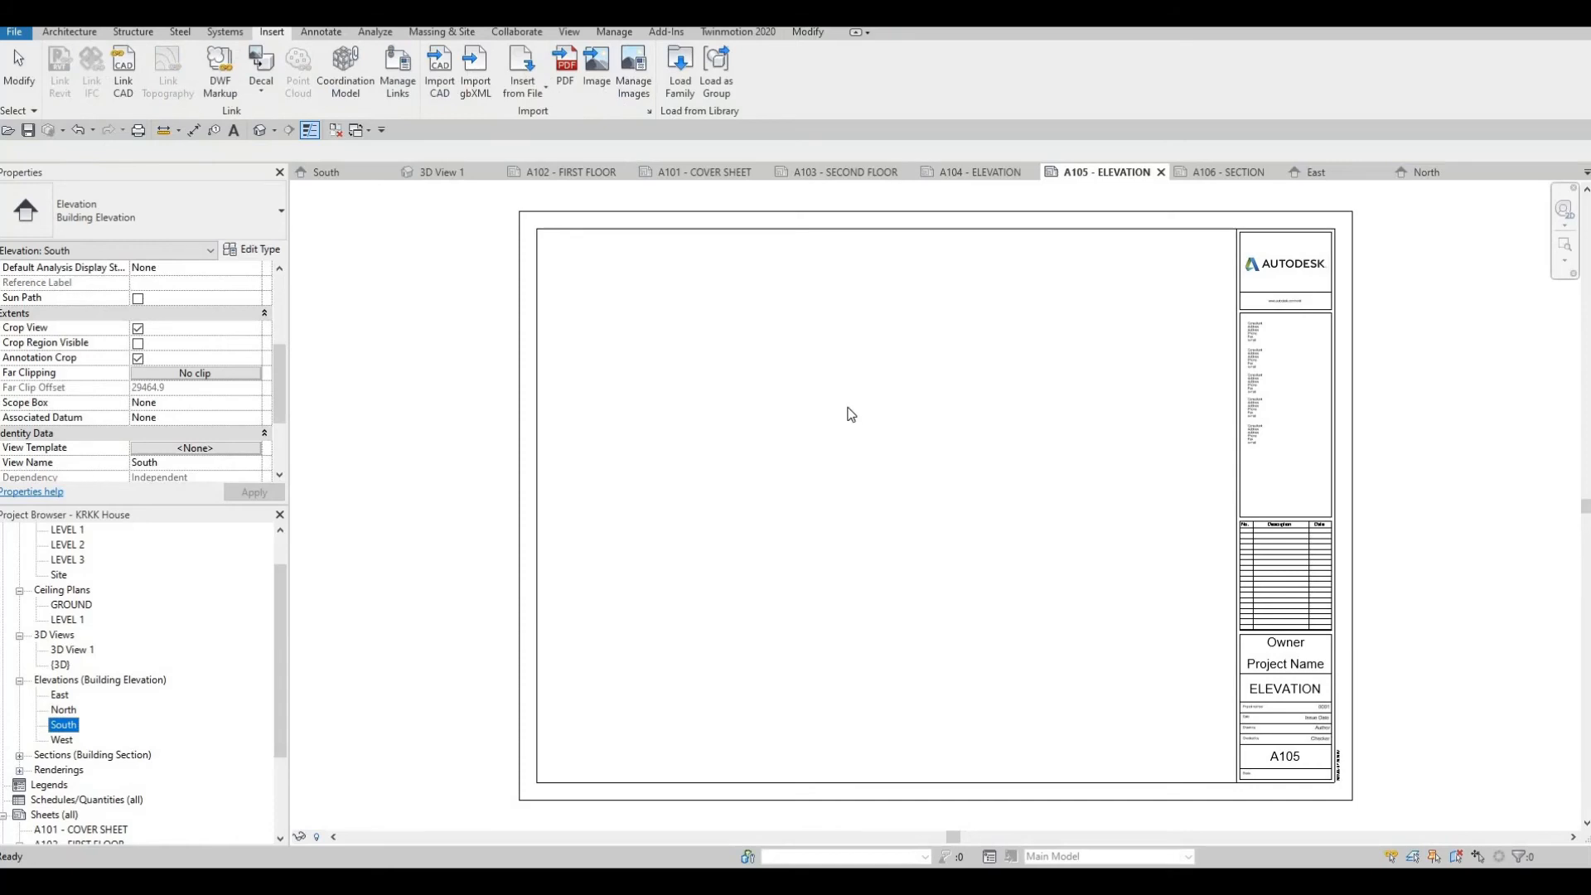
pyautogui.click(903, 394)
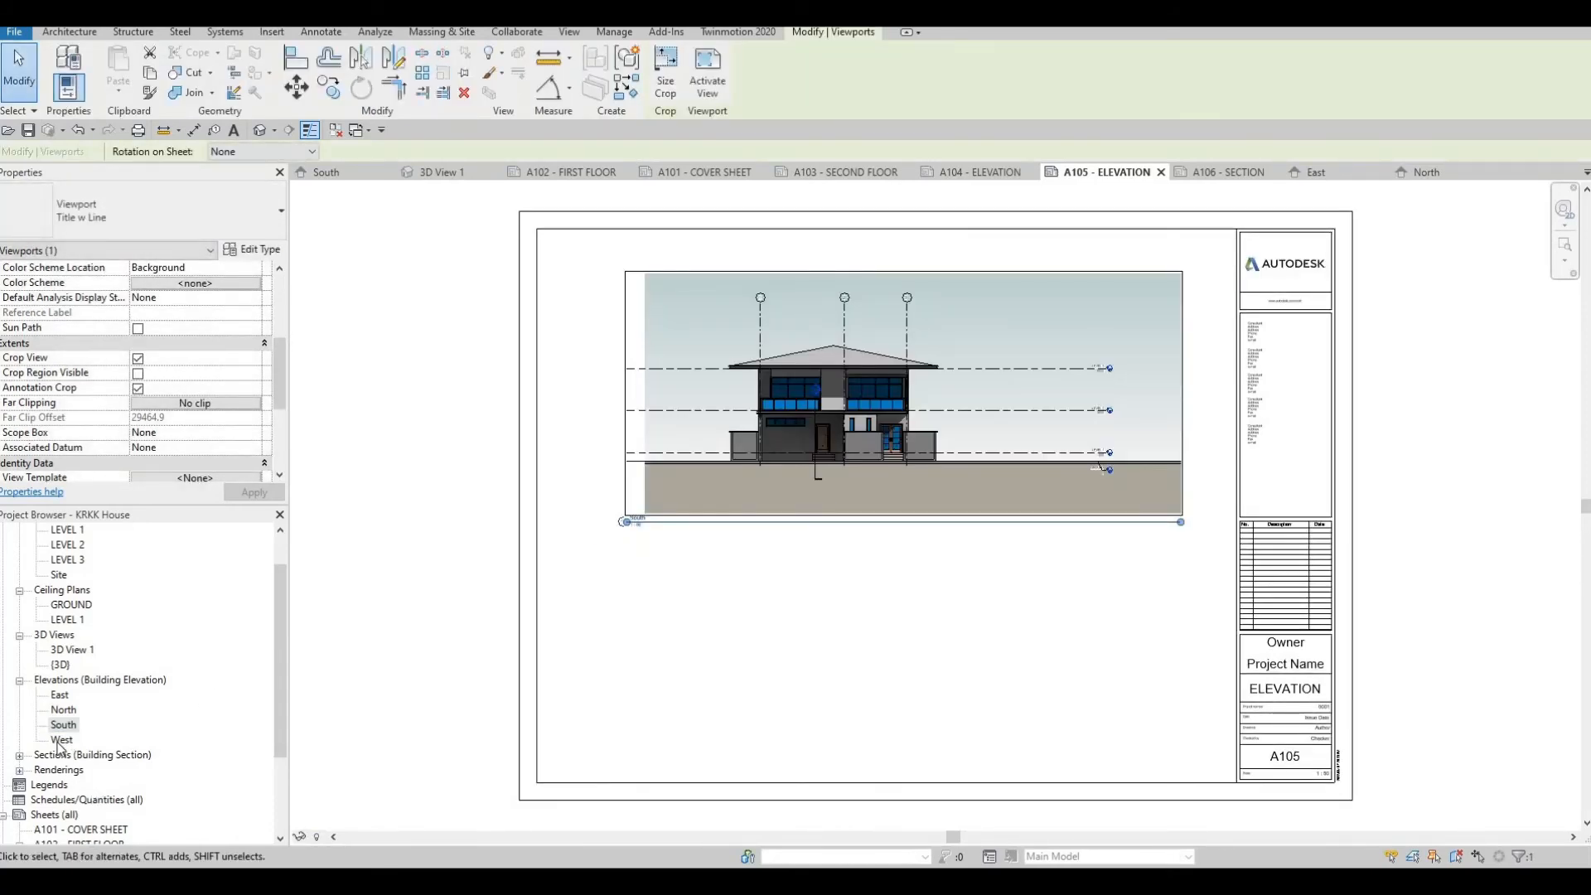
# Place the West elevation on sheet A105 - ELEVATION below the South elevation.
pyautogui.click(61, 739)
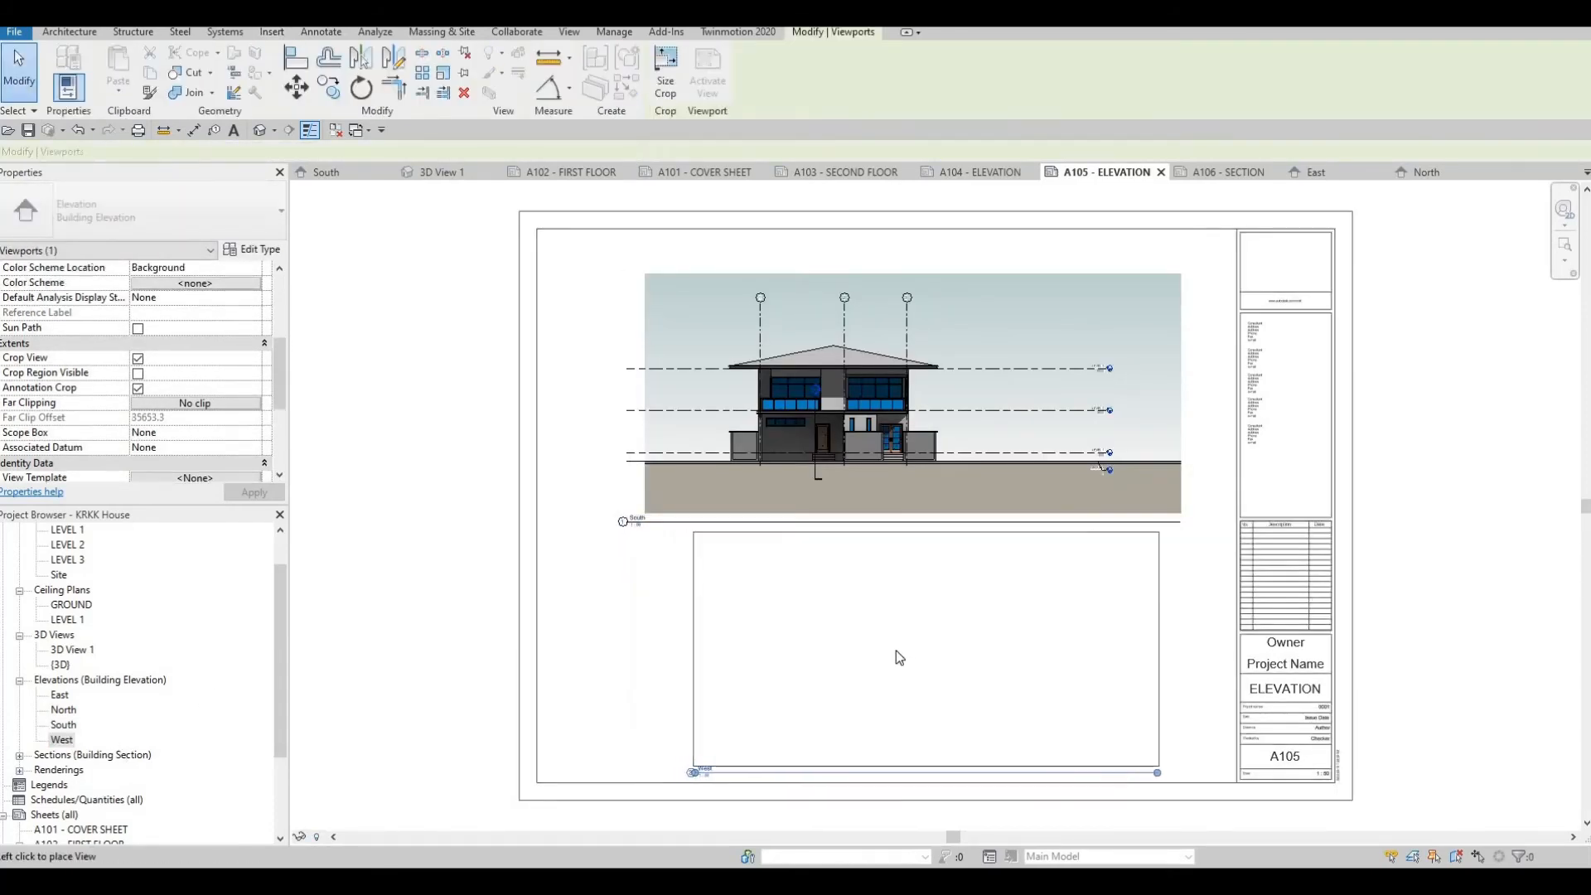
pyautogui.click(888, 643)
pyautogui.moveTo(851, 675); pyautogui.dragTo(818, 590, button='middle')
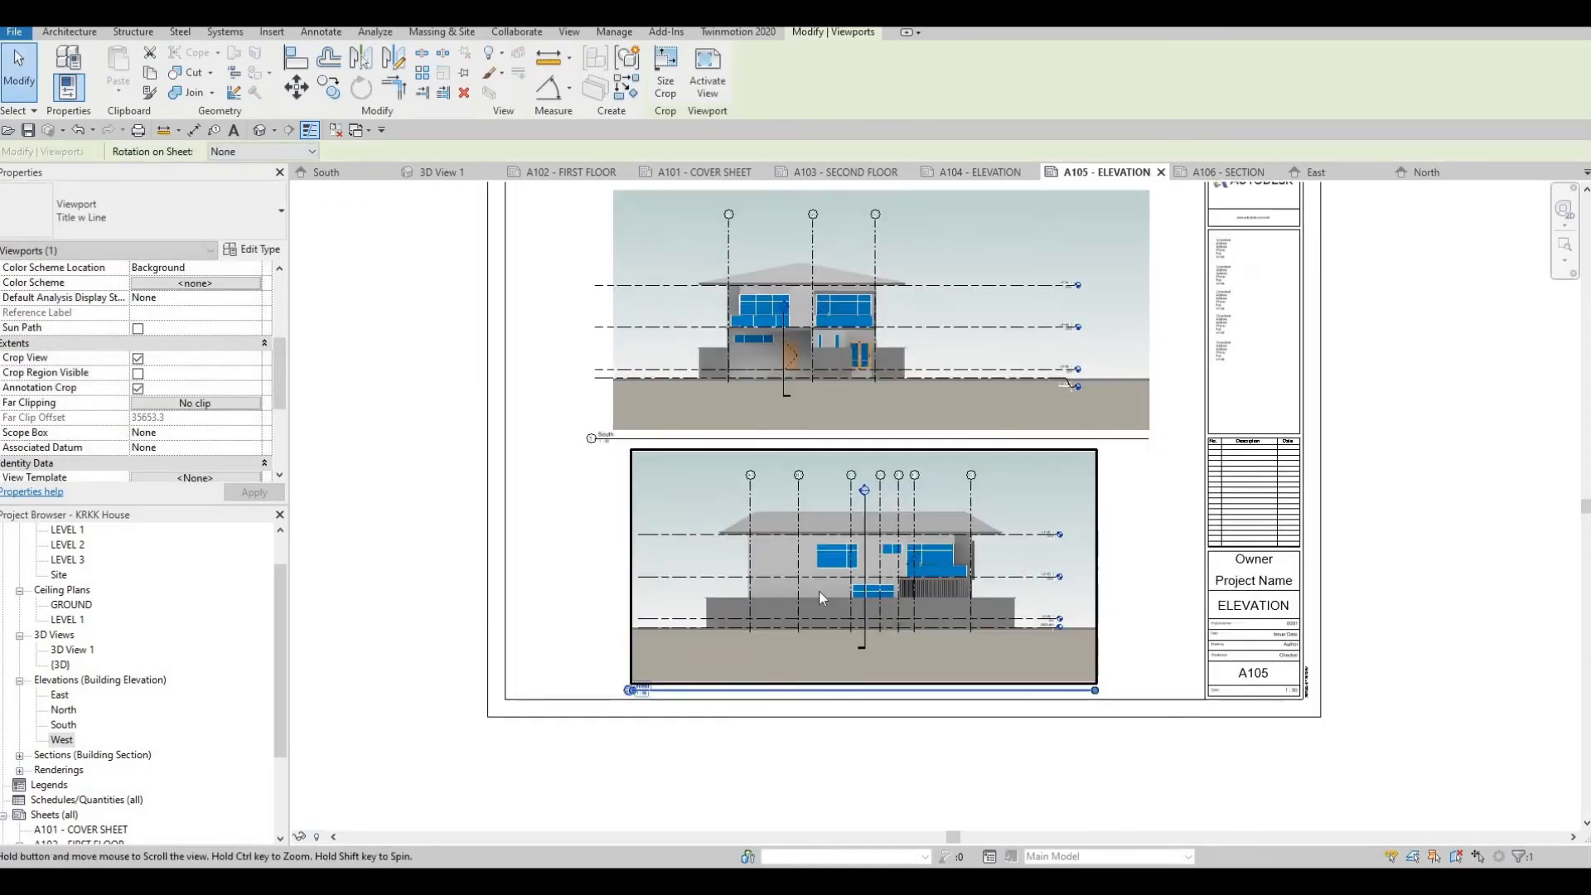
pyautogui.scroll(-1, 819, 590)
pyautogui.press('Escape')
pyautogui.press('Escape')
# Move the West elevation viewport sideways so that its left edge lines up with the South elevation's view title.
pyautogui.moveTo(555, 598); pyautogui.dragTo(553, 517, button='middle')
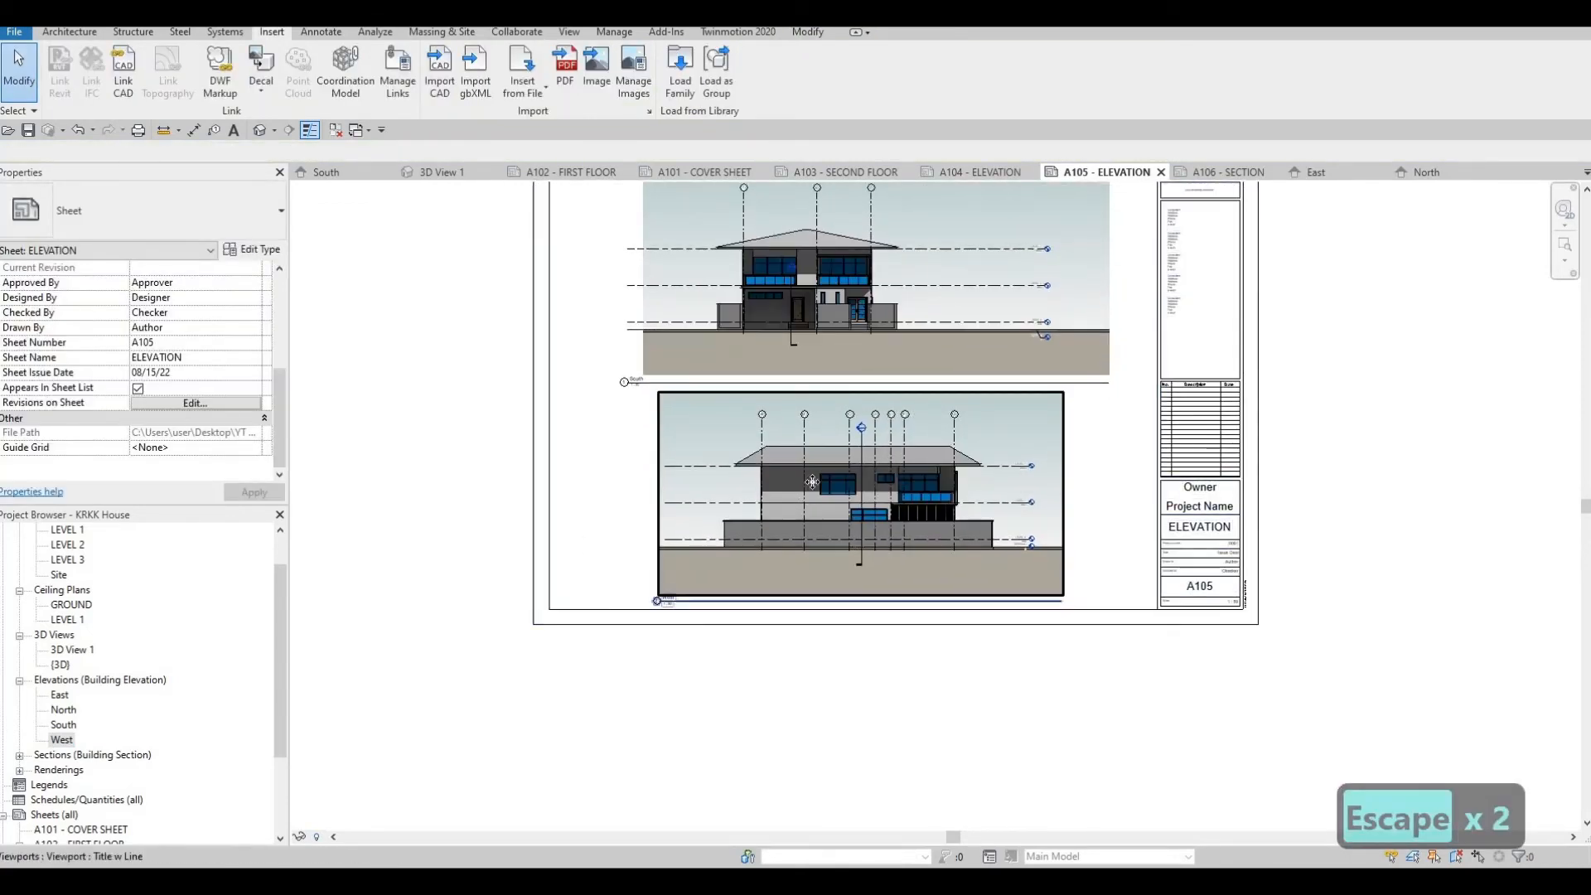
pyautogui.click(780, 478)
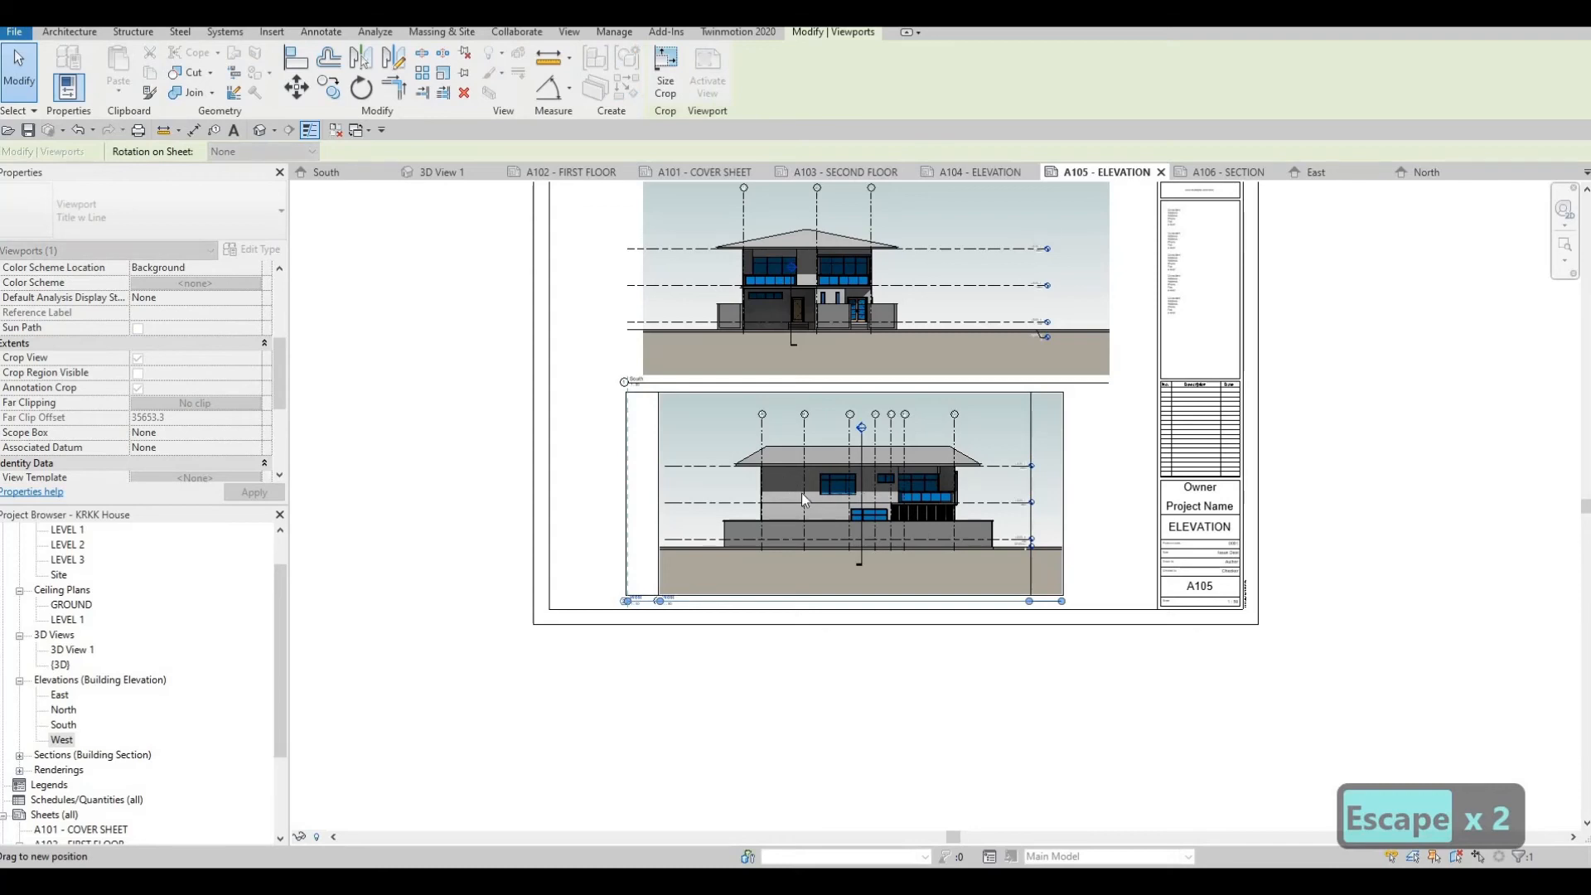
pyautogui.press('Escape')
pyautogui.moveTo(798, 565); pyautogui.dragTo(793, 591, button='middle')
pyautogui.moveTo(793, 591); pyautogui.dragTo(754, 512, button='middle')
pyautogui.press('Escape')
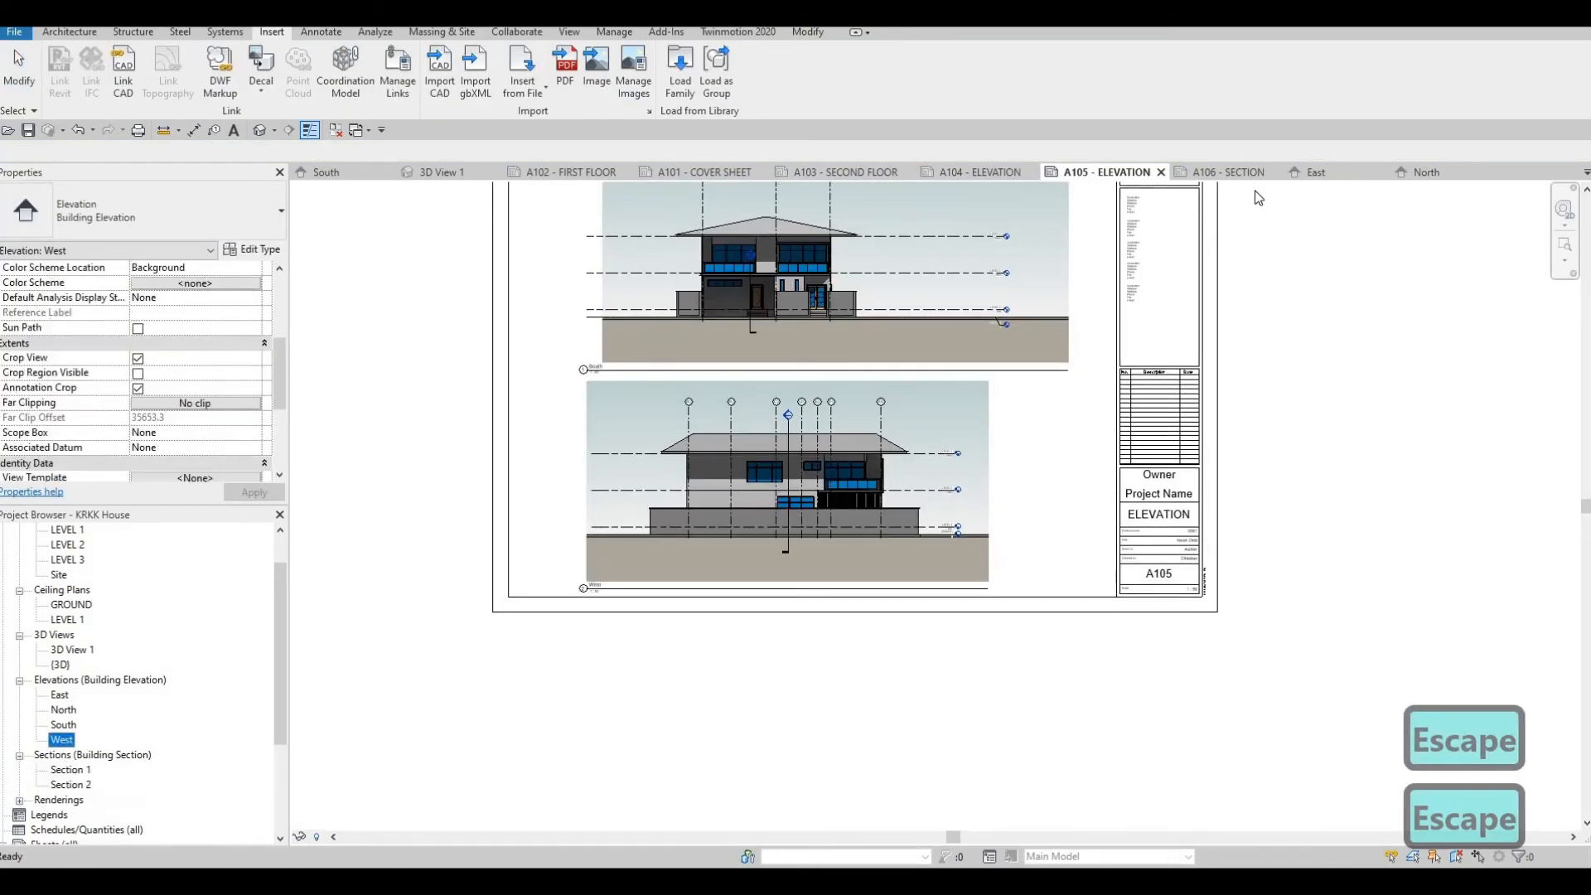
# Open sheet A106 - SECTION, and open the Section 1 view to prepare it for the sheet.
pyautogui.click(1237, 171)
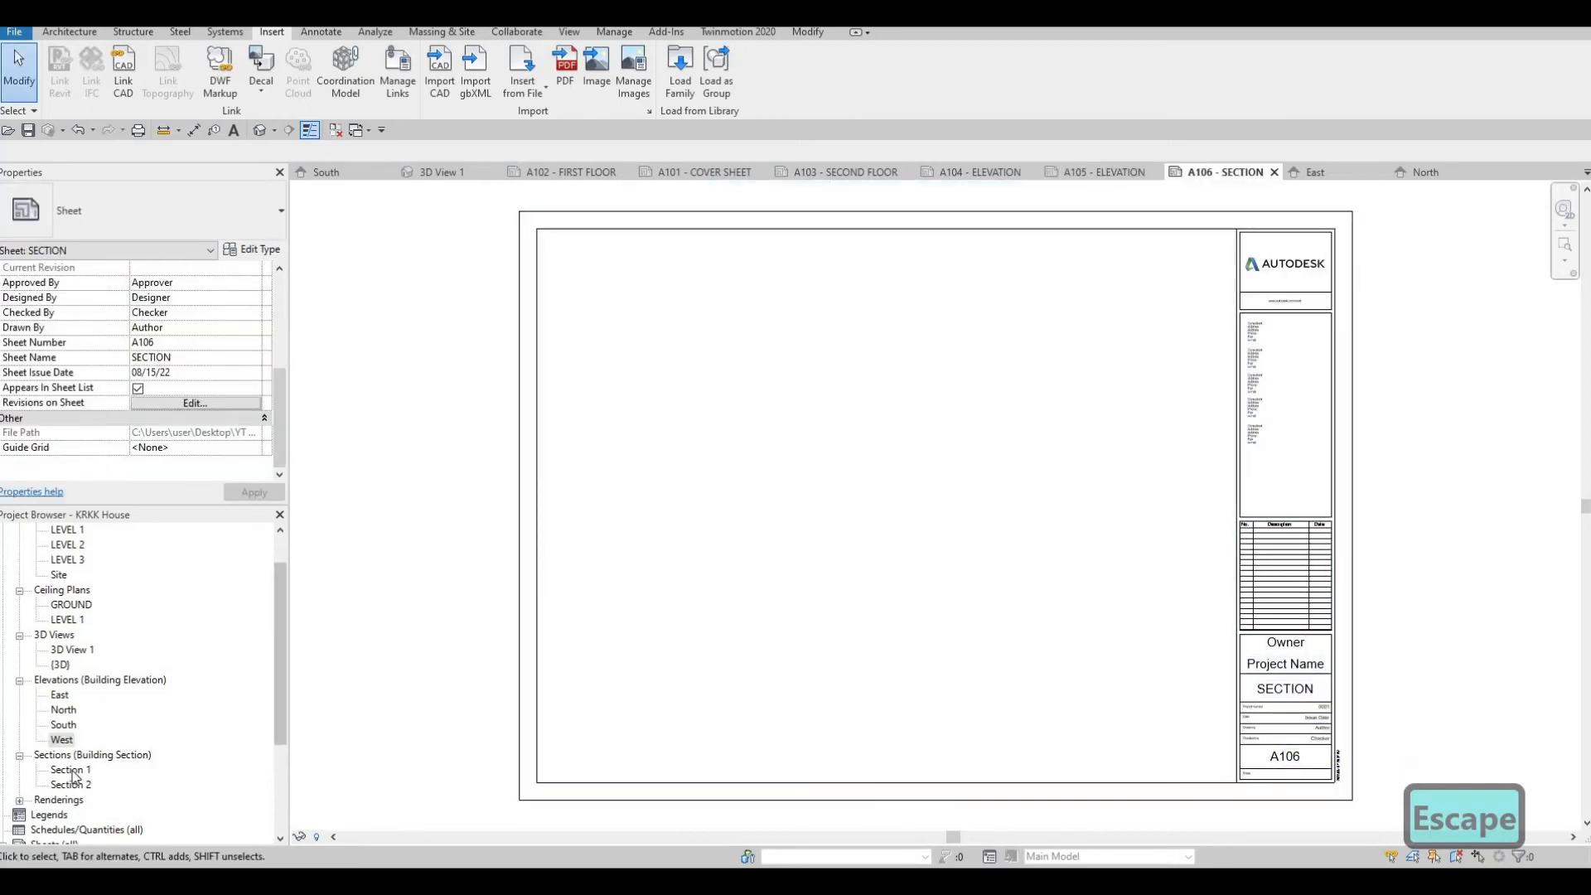
pyautogui.click(71, 769)
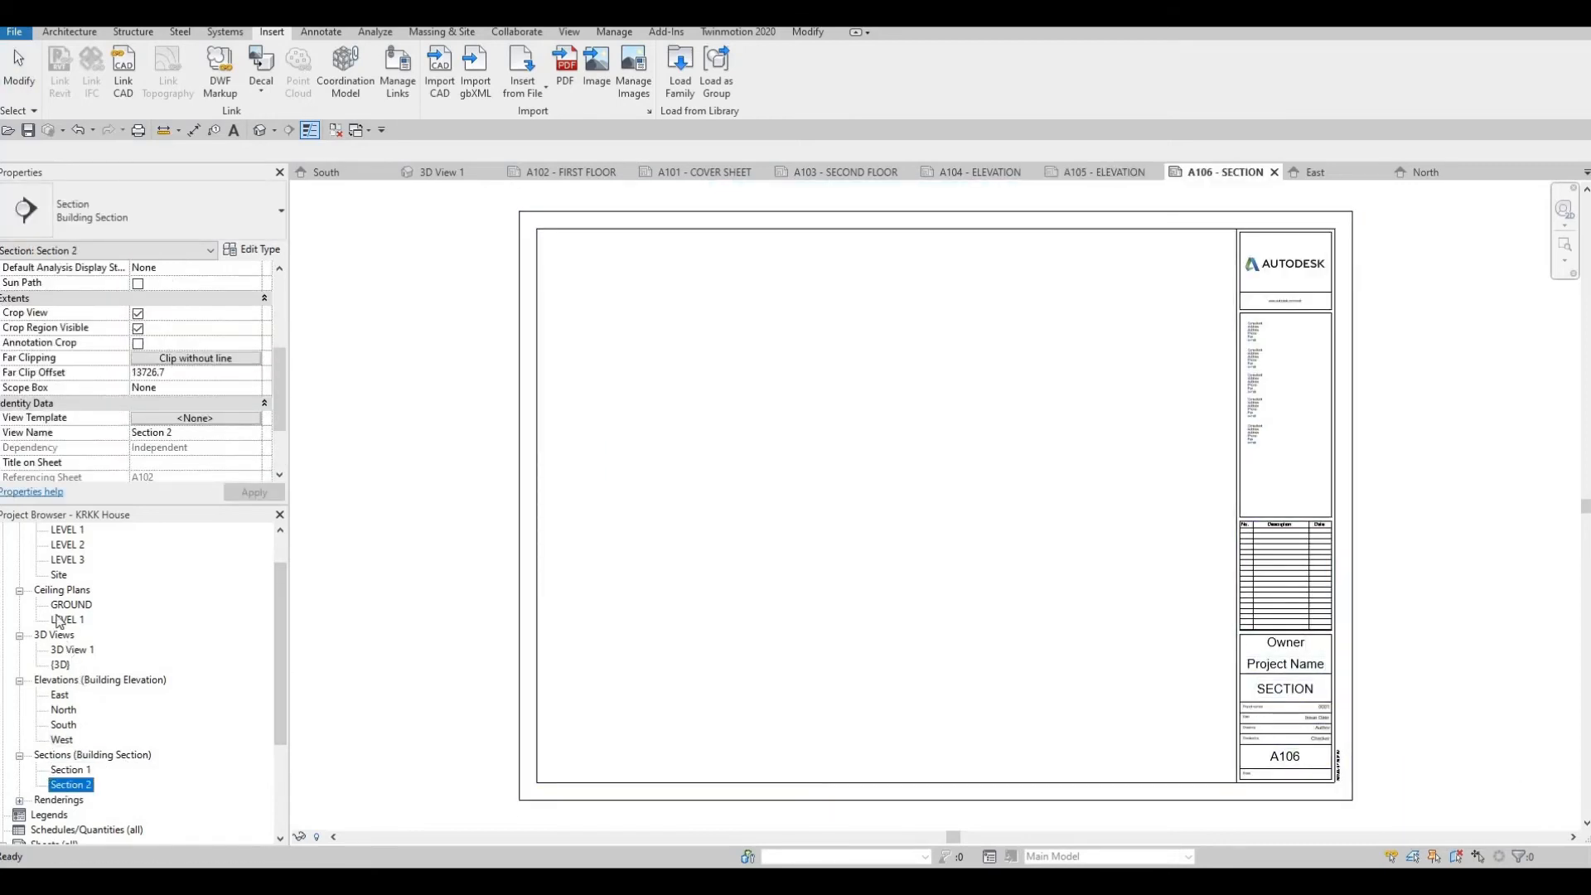
pyautogui.scroll(1, 52, 580)
pyautogui.scroll(-2, 75, 749)
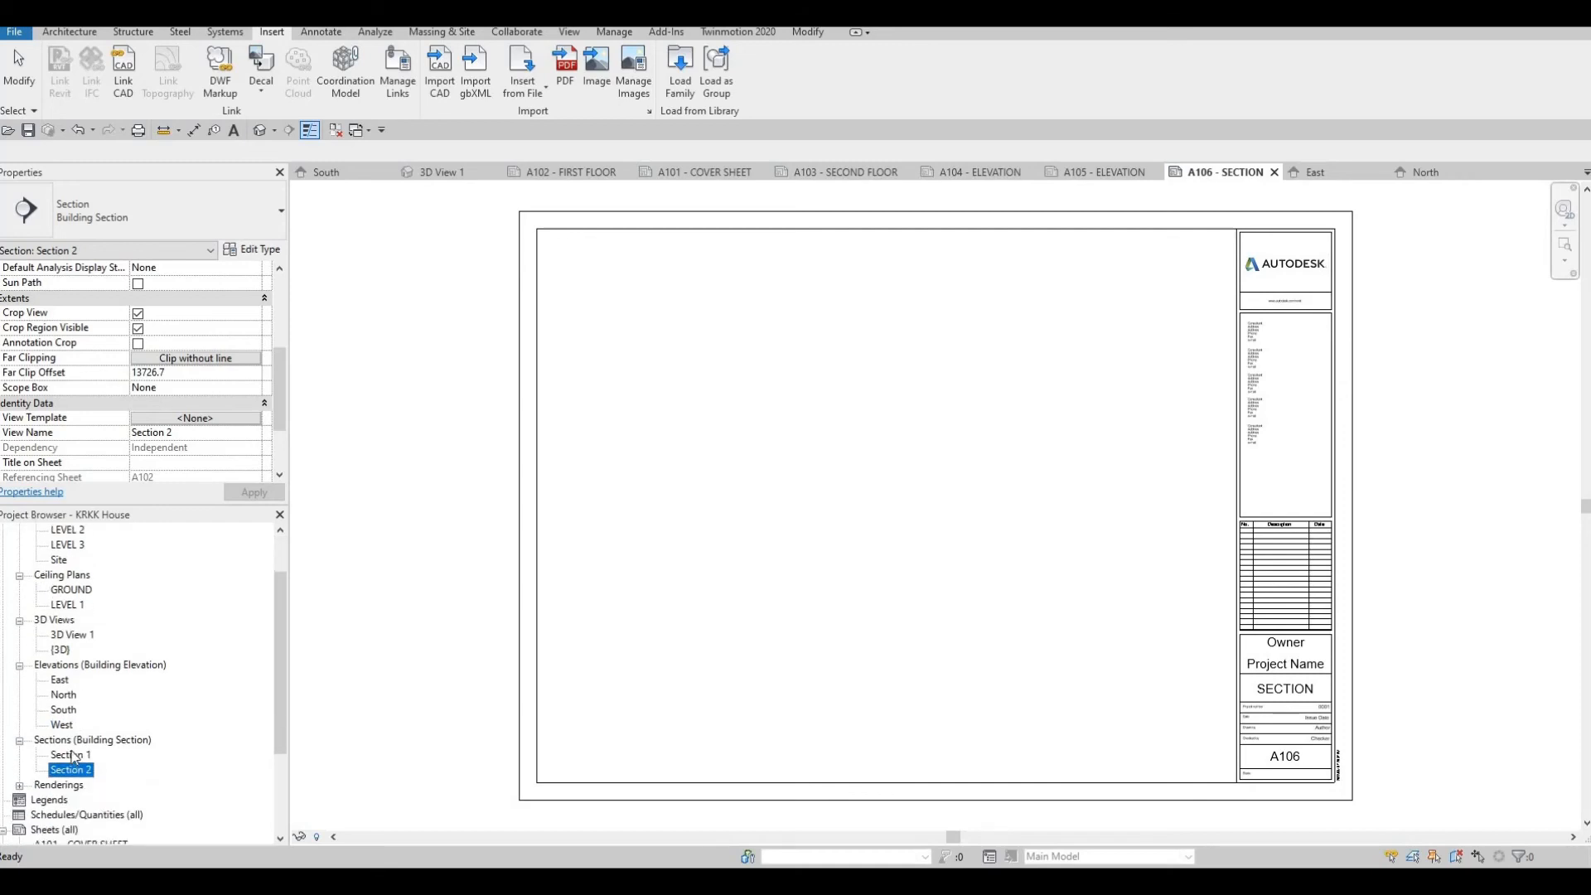
pyautogui.doubleClick(73, 755)
pyautogui.scroll(-2, 711, 447)
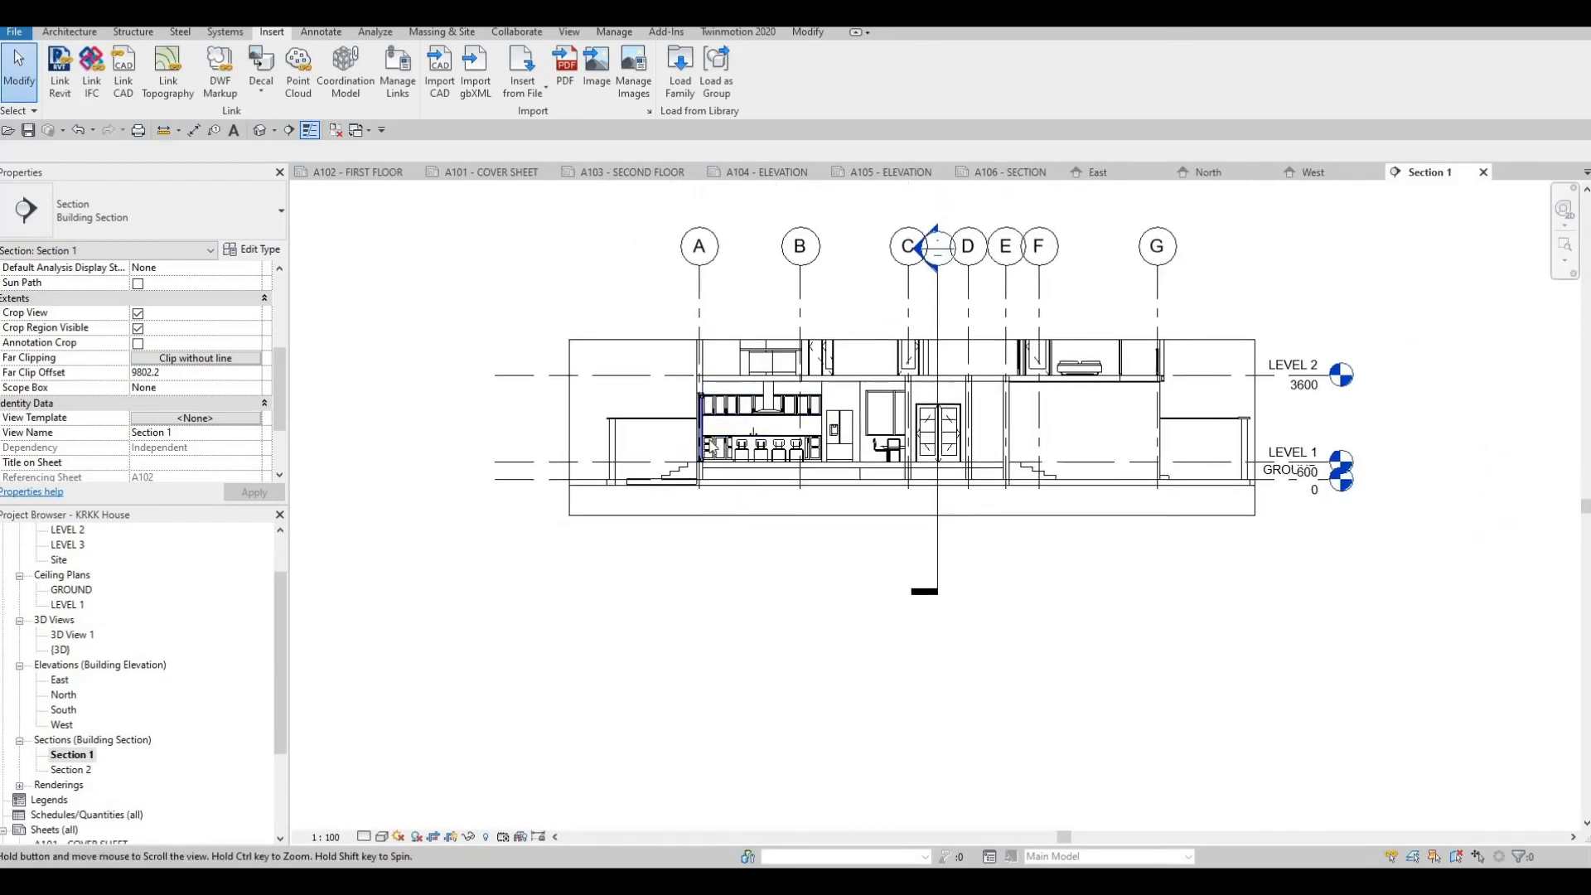
# Extend Section 1's crop region upward past the roof, turn on Annotation Crop and turn off Crop Region Visible.
pyautogui.moveTo(710, 447); pyautogui.dragTo(727, 529, button='middle')
pyautogui.scroll(-1, 727, 529)
pyautogui.press('Escape')
pyautogui.press('Escape')
pyautogui.click(892, 435)
pyautogui.moveTo(902, 434)
pyautogui.mouseDown()
pyautogui.moveTo(907, 274)
pyautogui.moveTo(902, 296)
pyautogui.mouseUp()
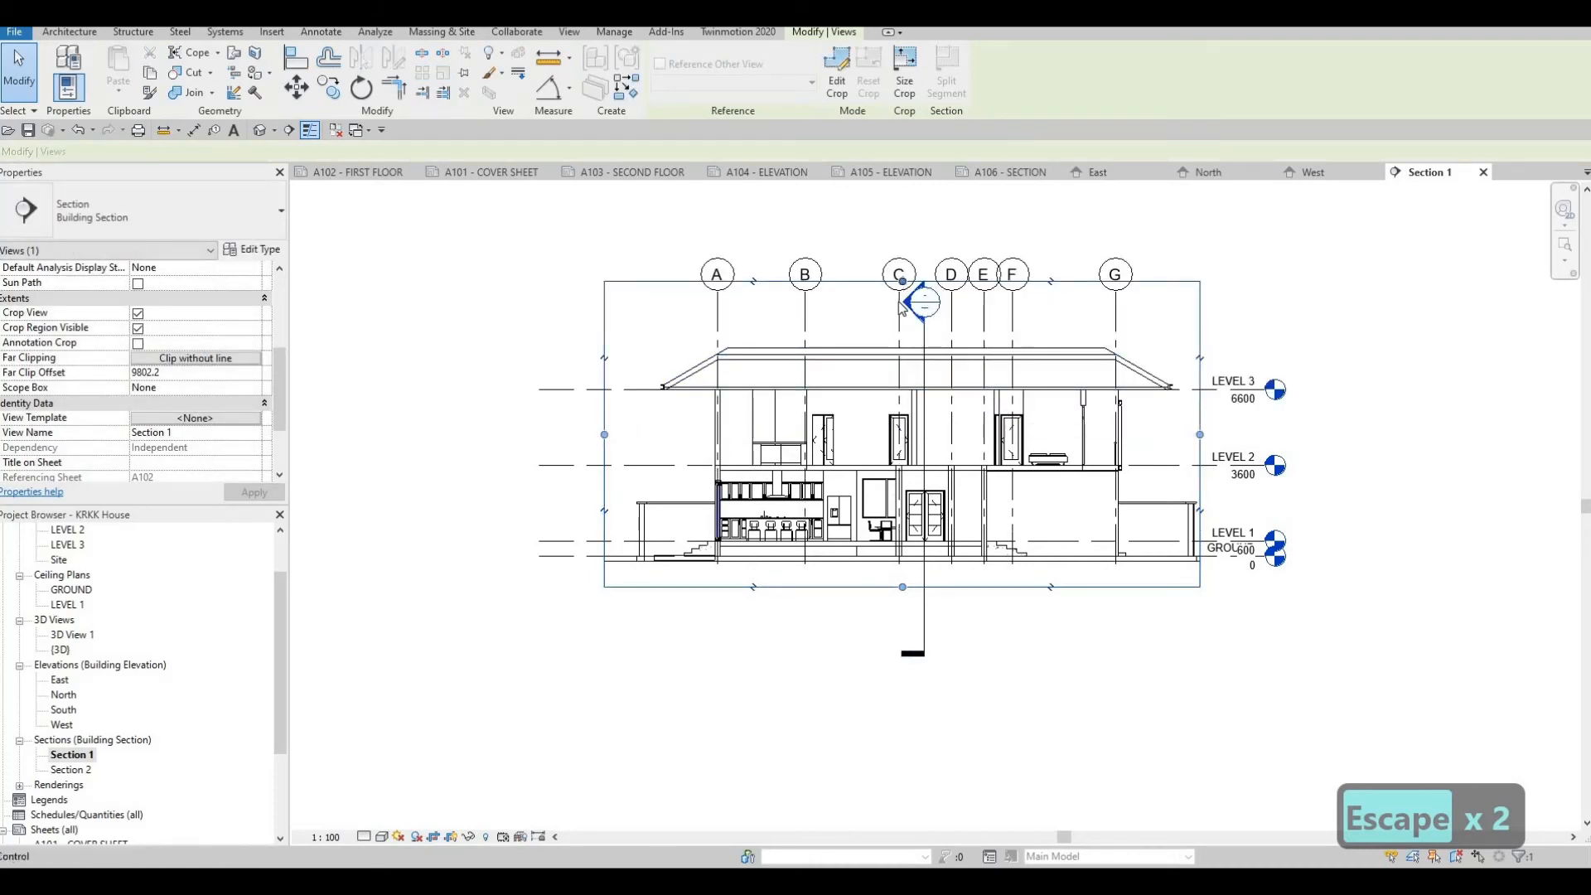
pyautogui.click(137, 340)
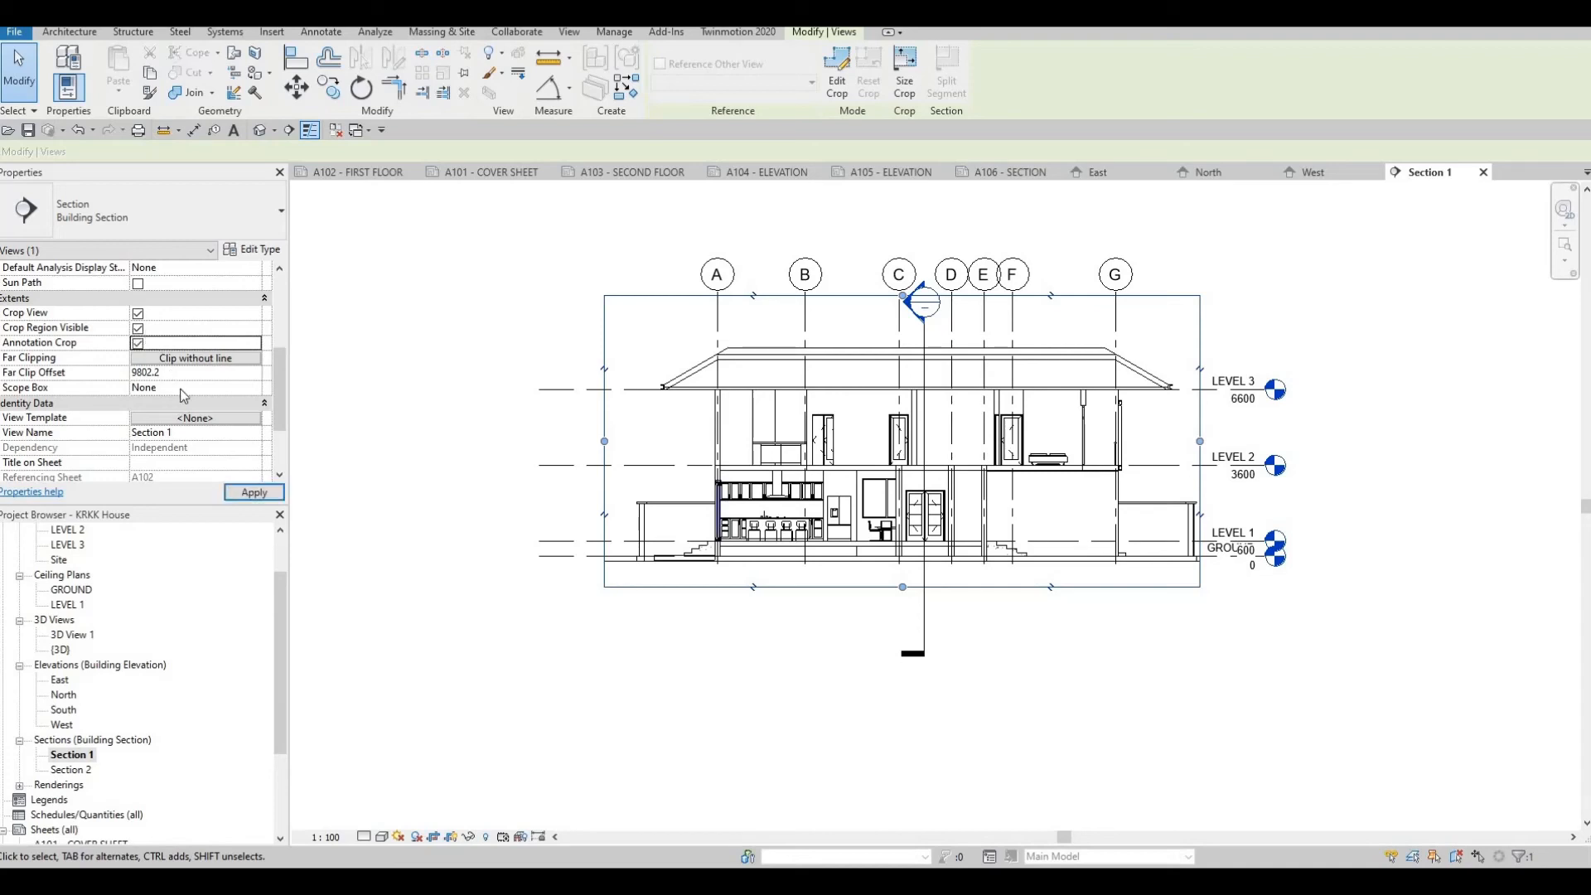
pyautogui.click(253, 493)
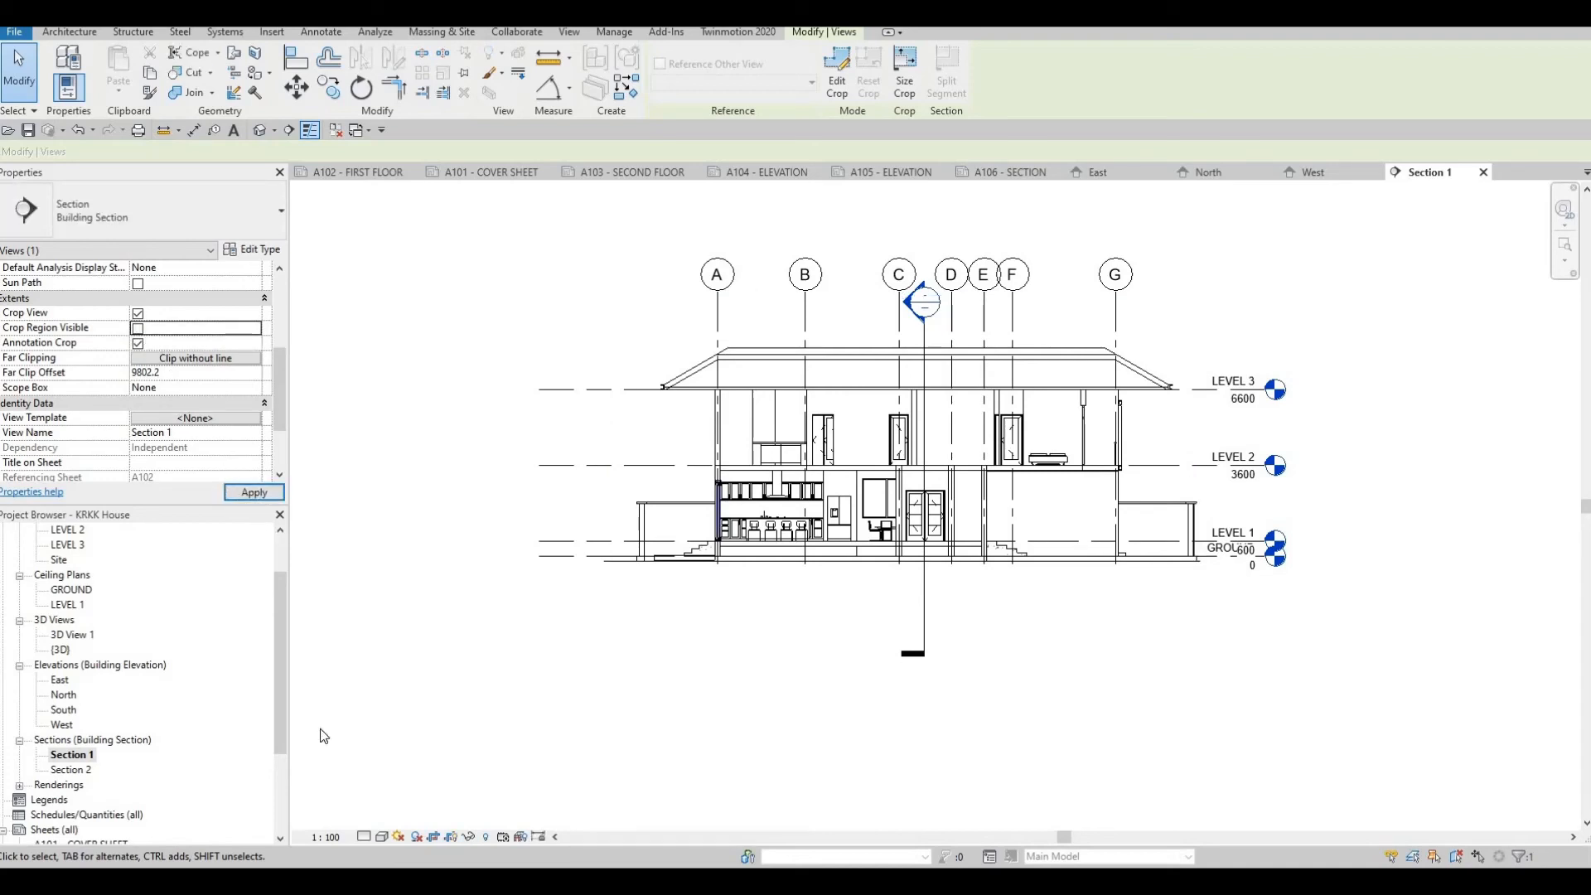
# Set Section 1's detail level to Fine and its visual style to Shaded.
pyautogui.click(364, 837)
pyautogui.click(389, 816)
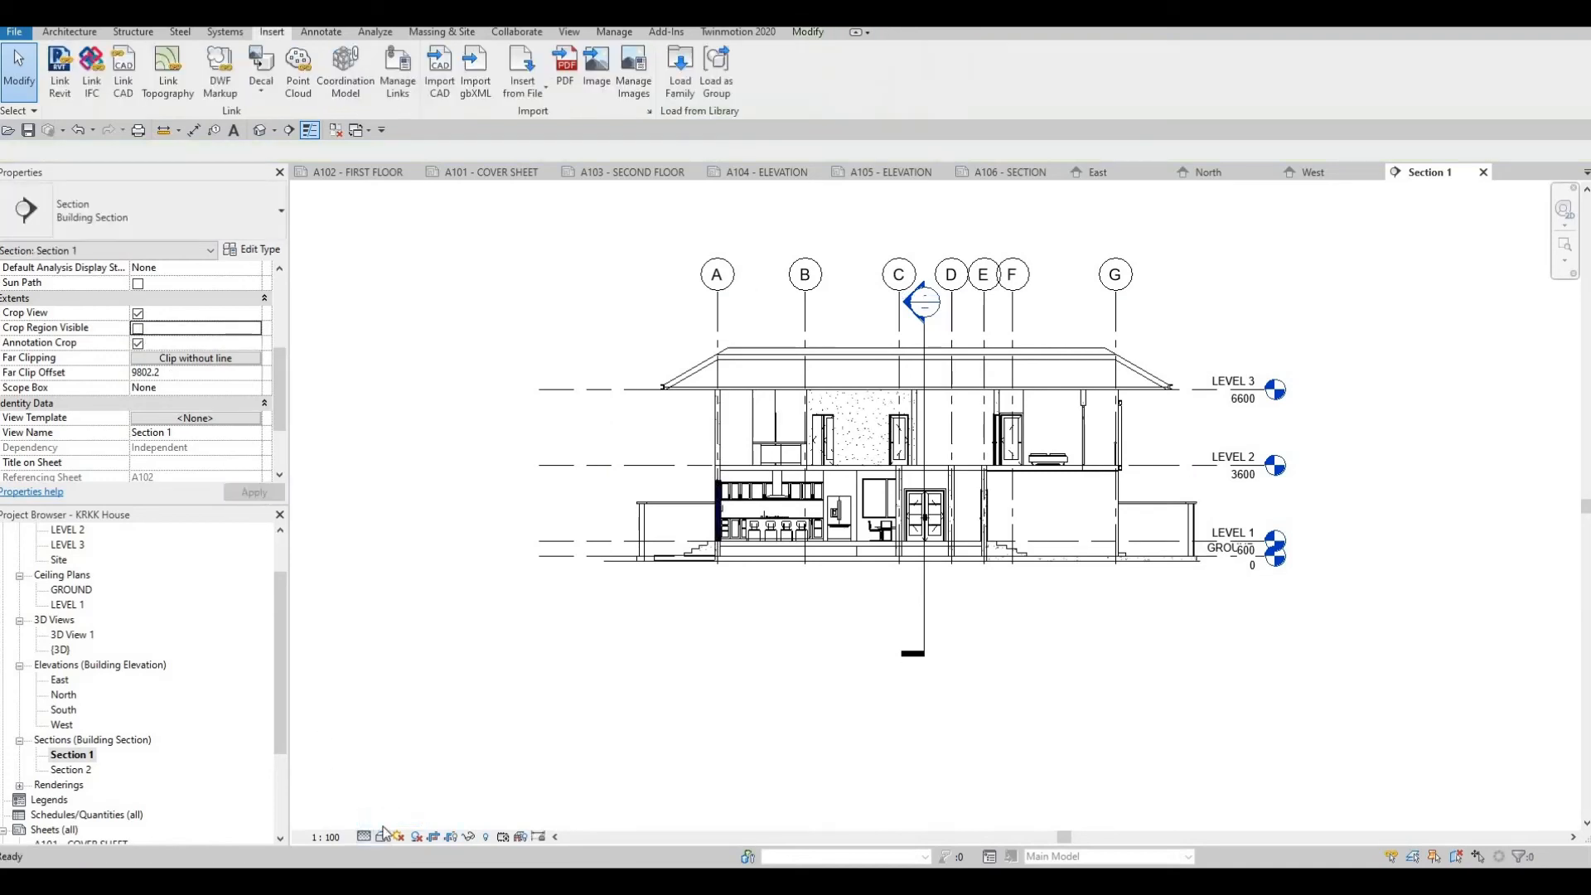
pyautogui.click(383, 836)
pyautogui.click(401, 770)
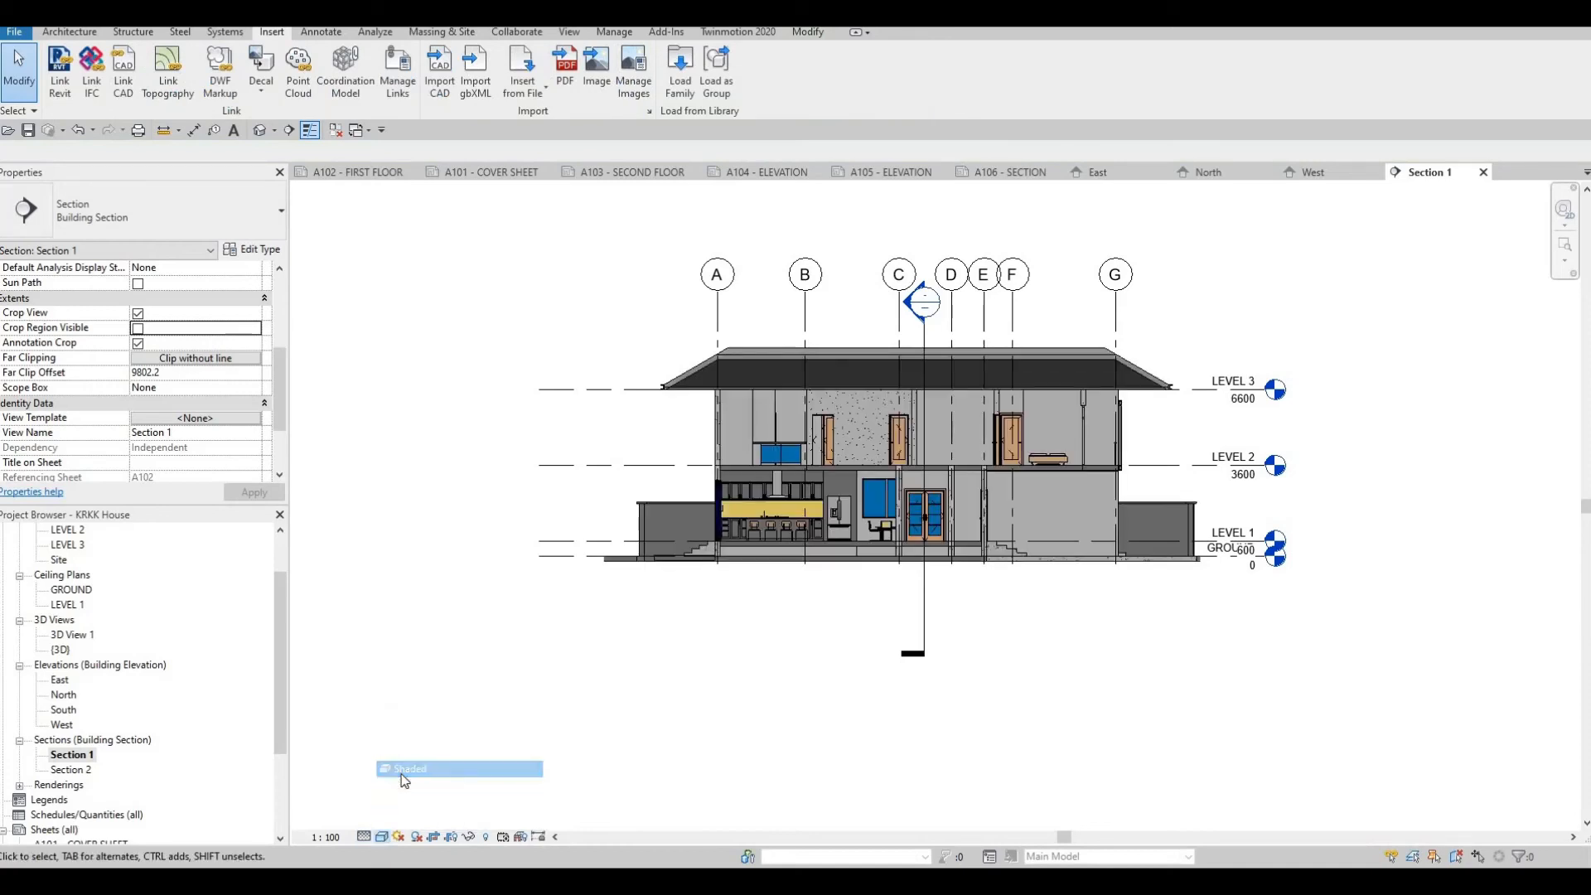
# Give Section 1 a Gradient background and turn on Cast Shadows and Show Ambient Shadows in its graphic display options.
pyautogui.click(382, 837)
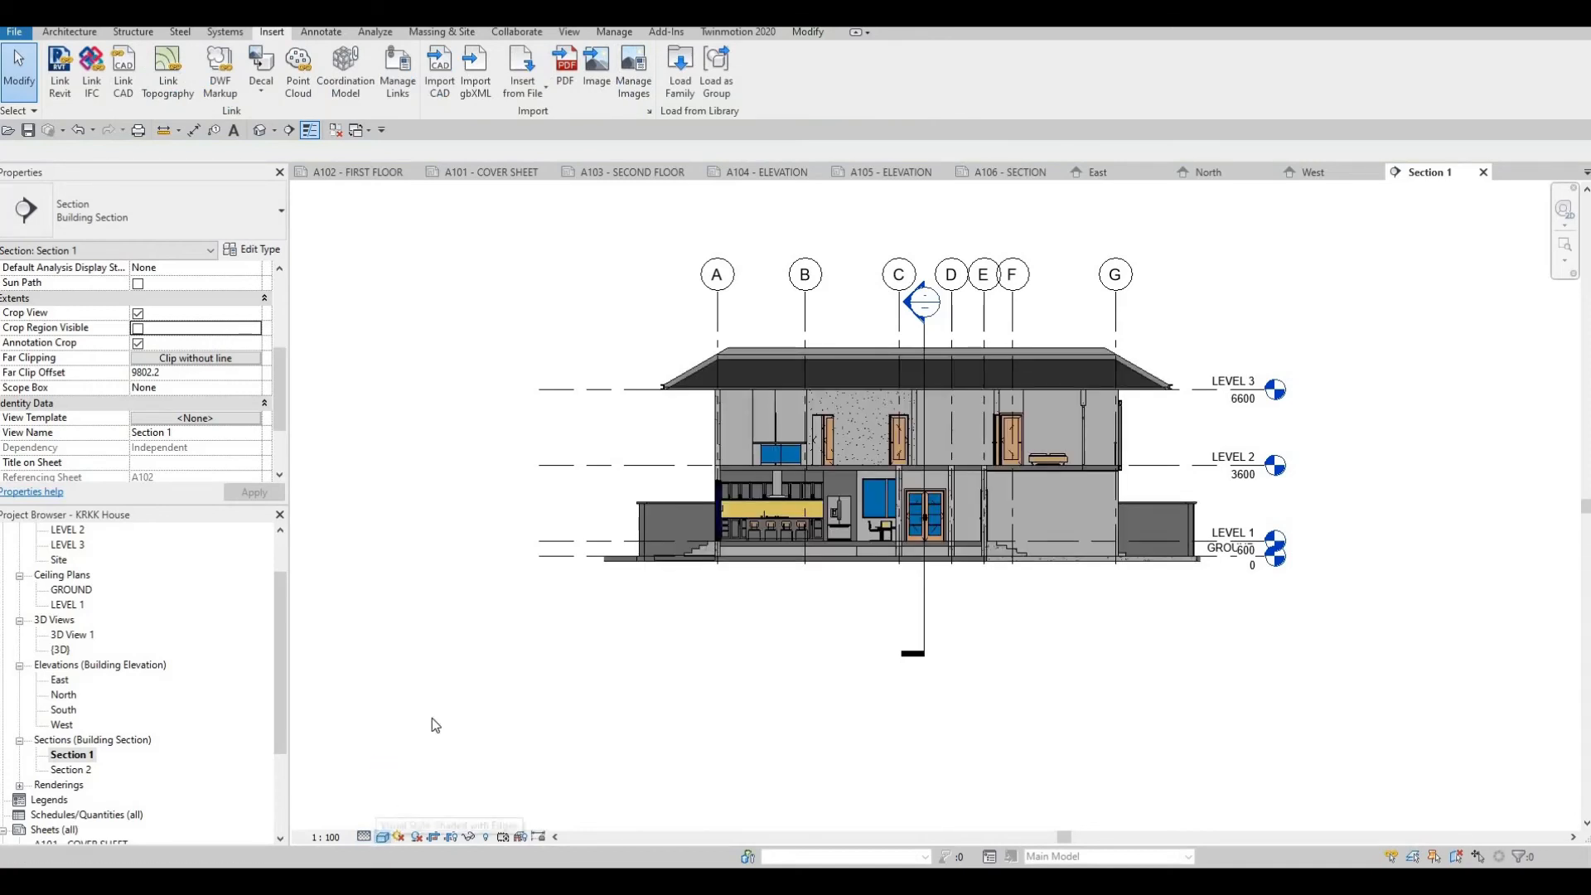
pyautogui.click(434, 711)
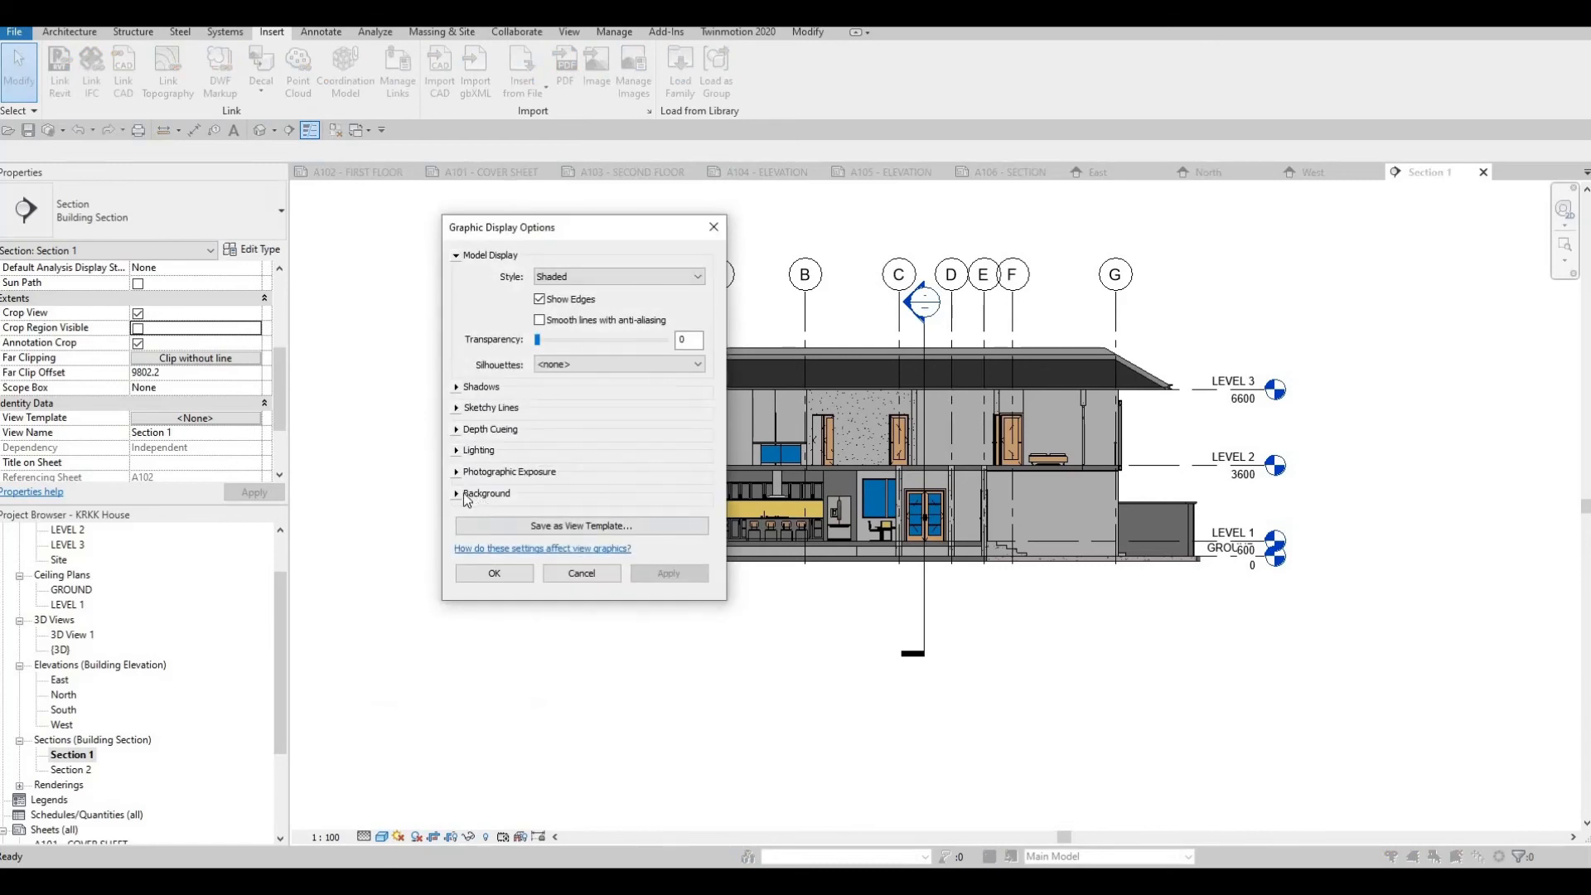
pyautogui.click(489, 494)
pyautogui.click(565, 519)
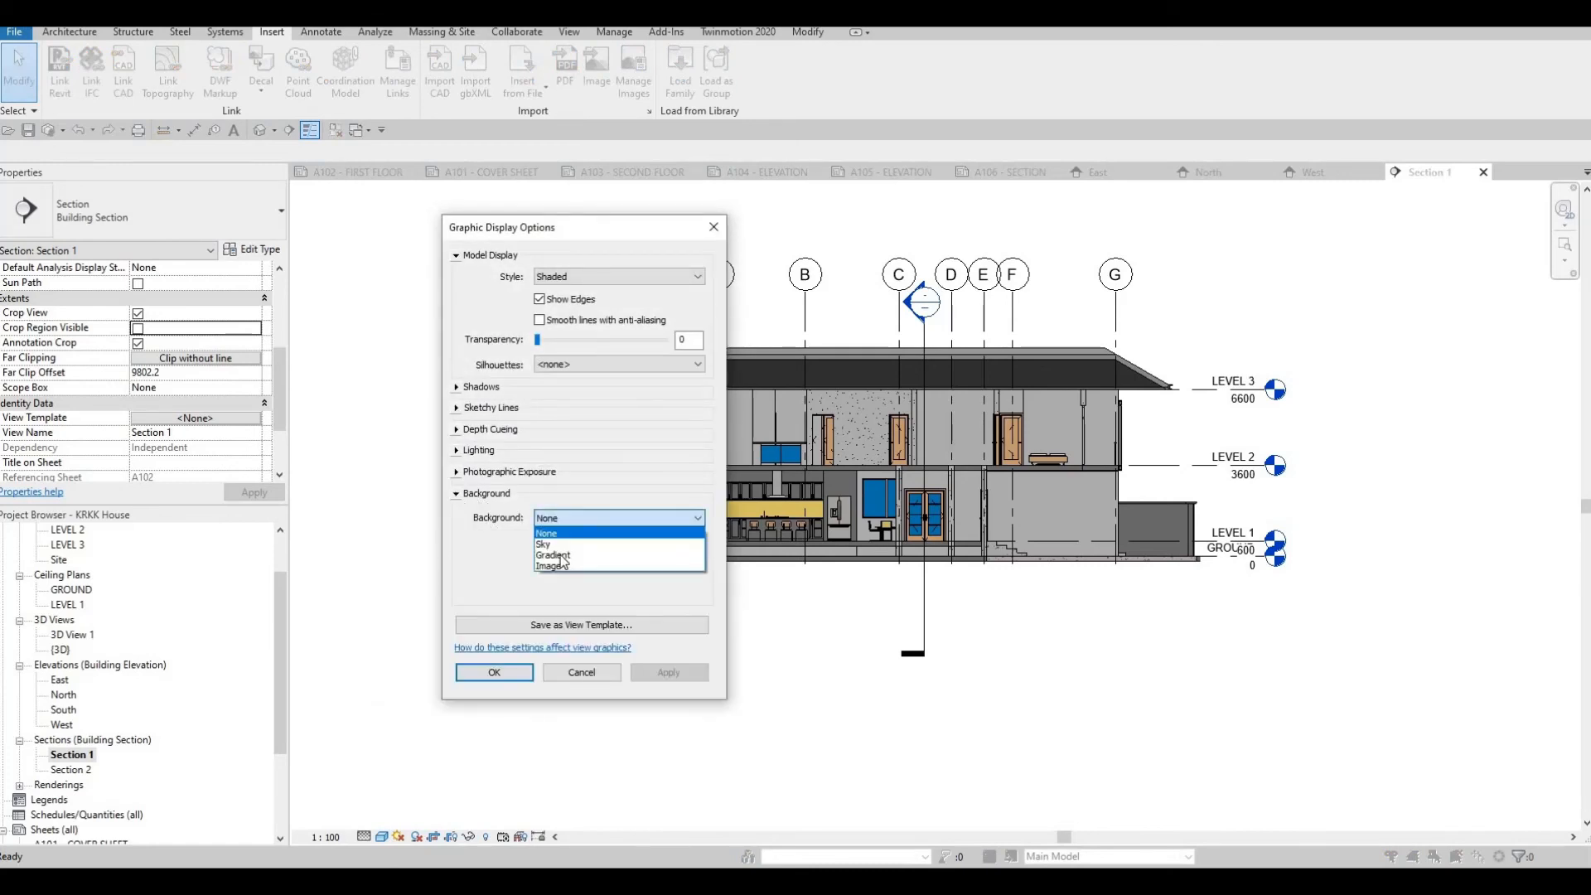
pyautogui.click(555, 555)
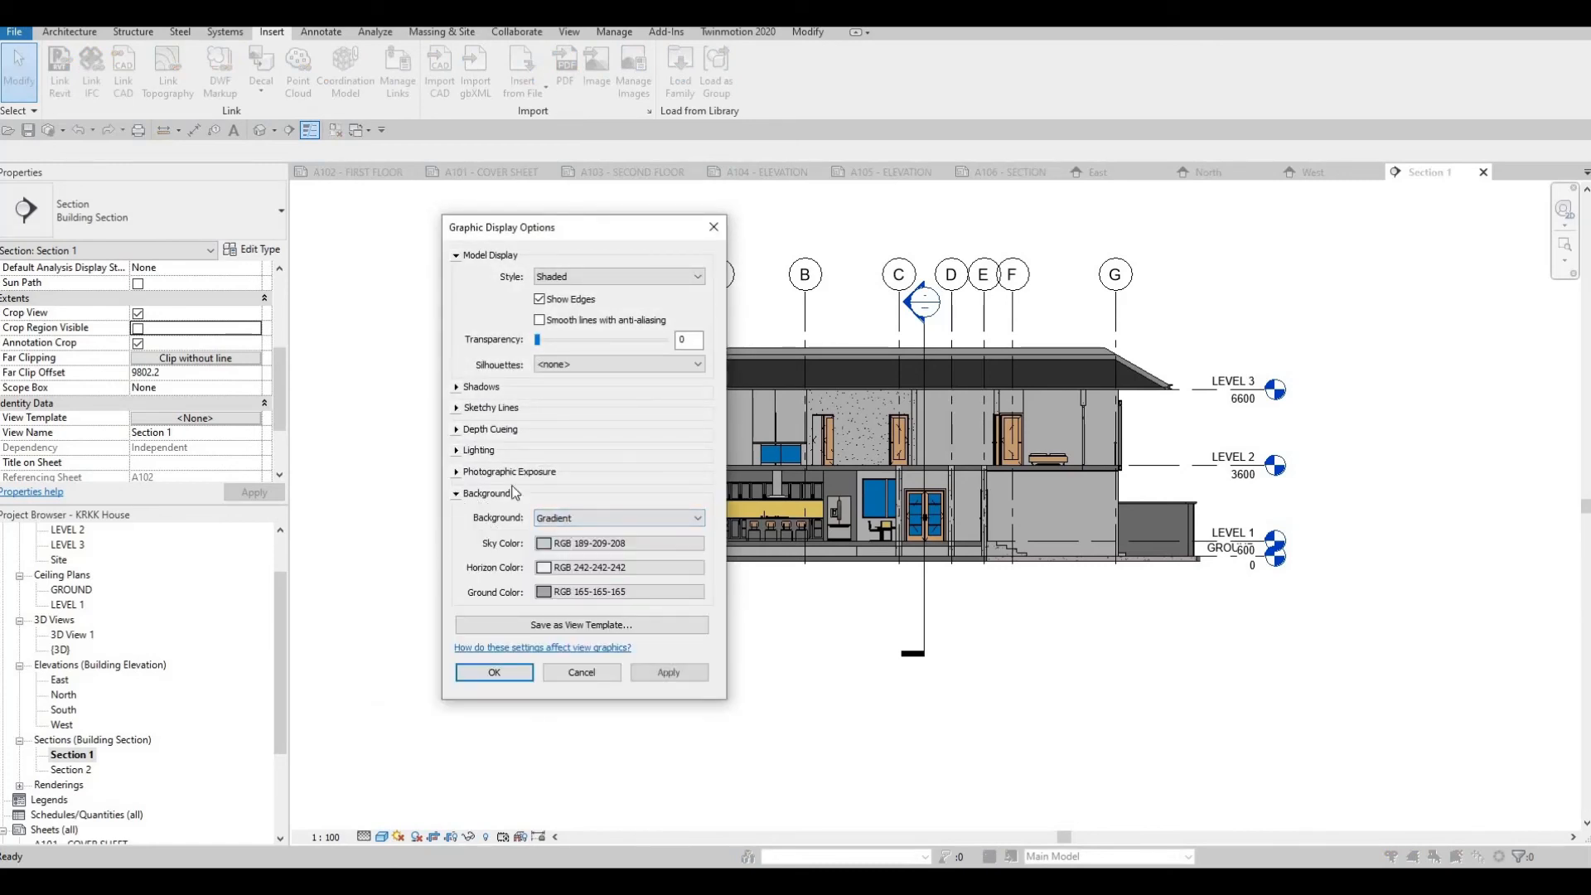
pyautogui.click(555, 520)
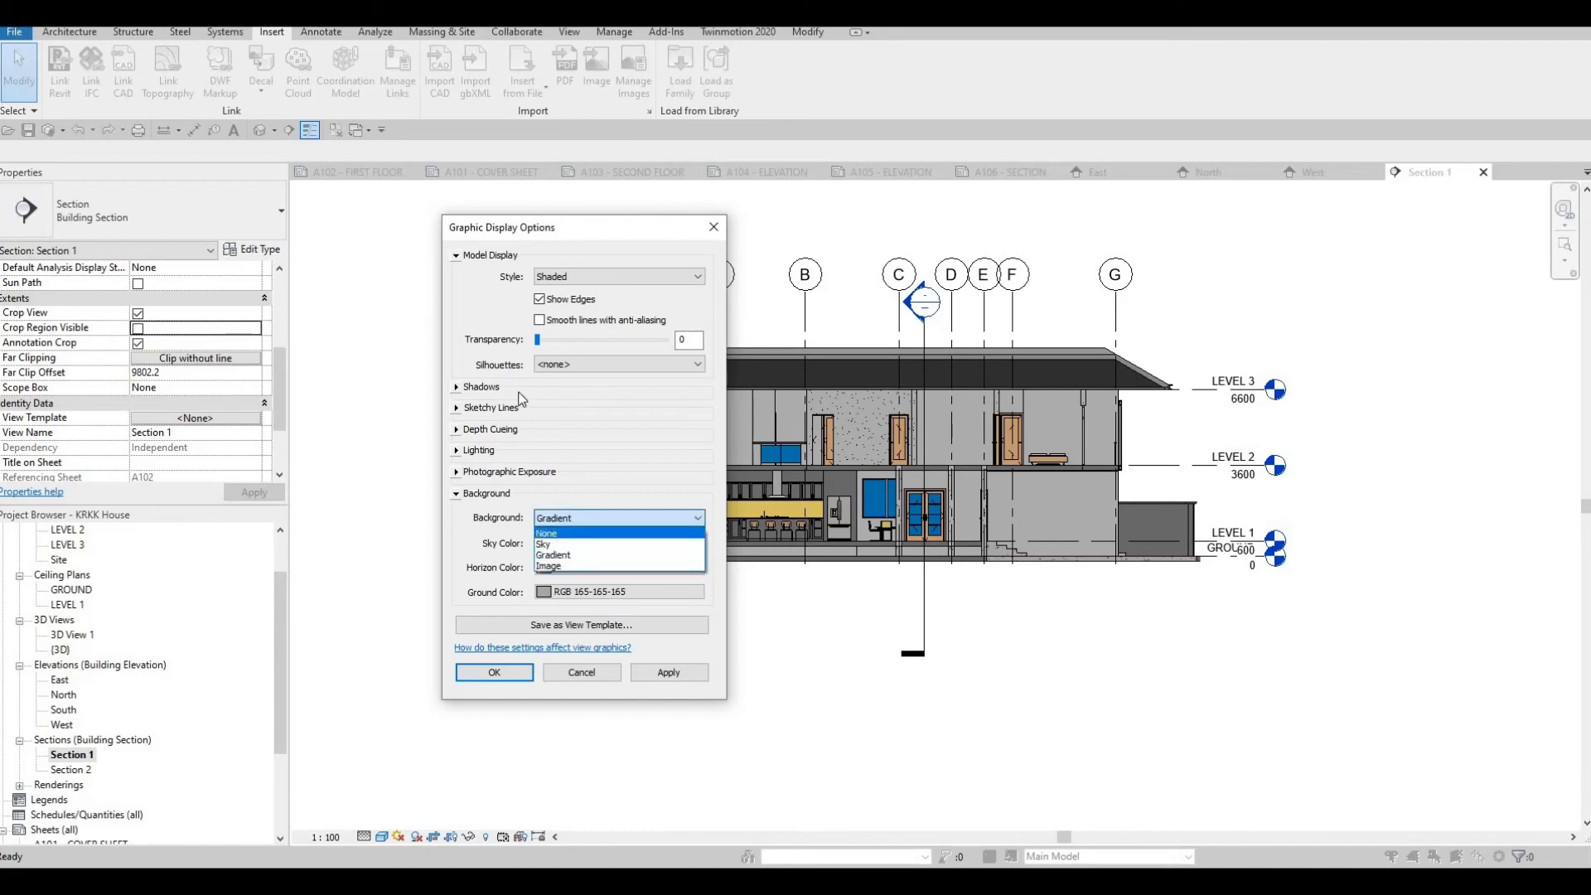
pyautogui.click(458, 388)
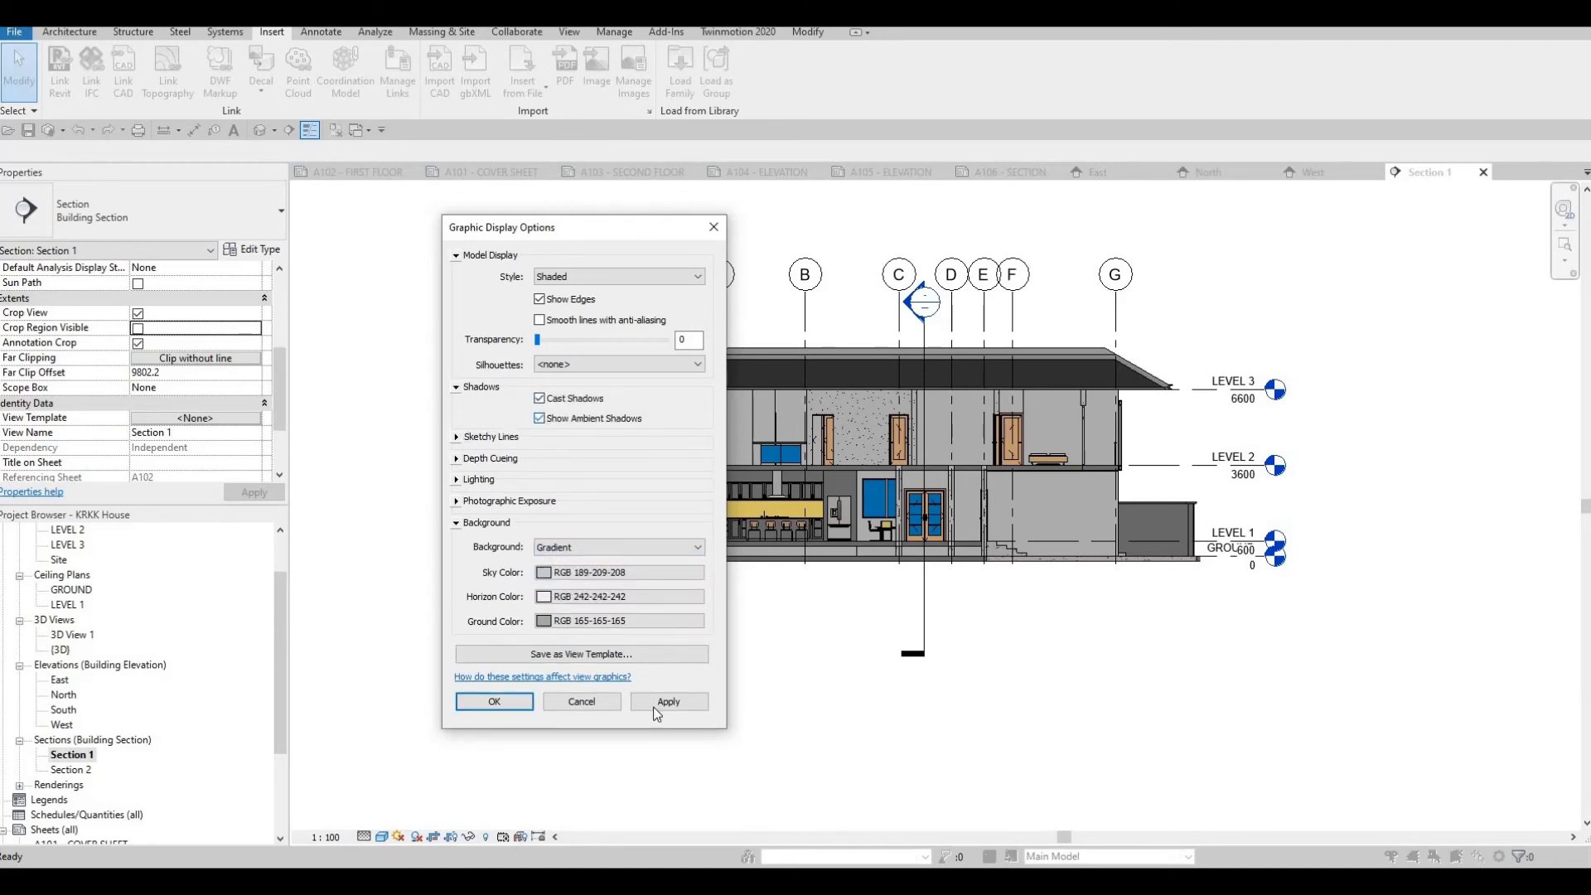
pyautogui.click(650, 706)
pyautogui.click(505, 701)
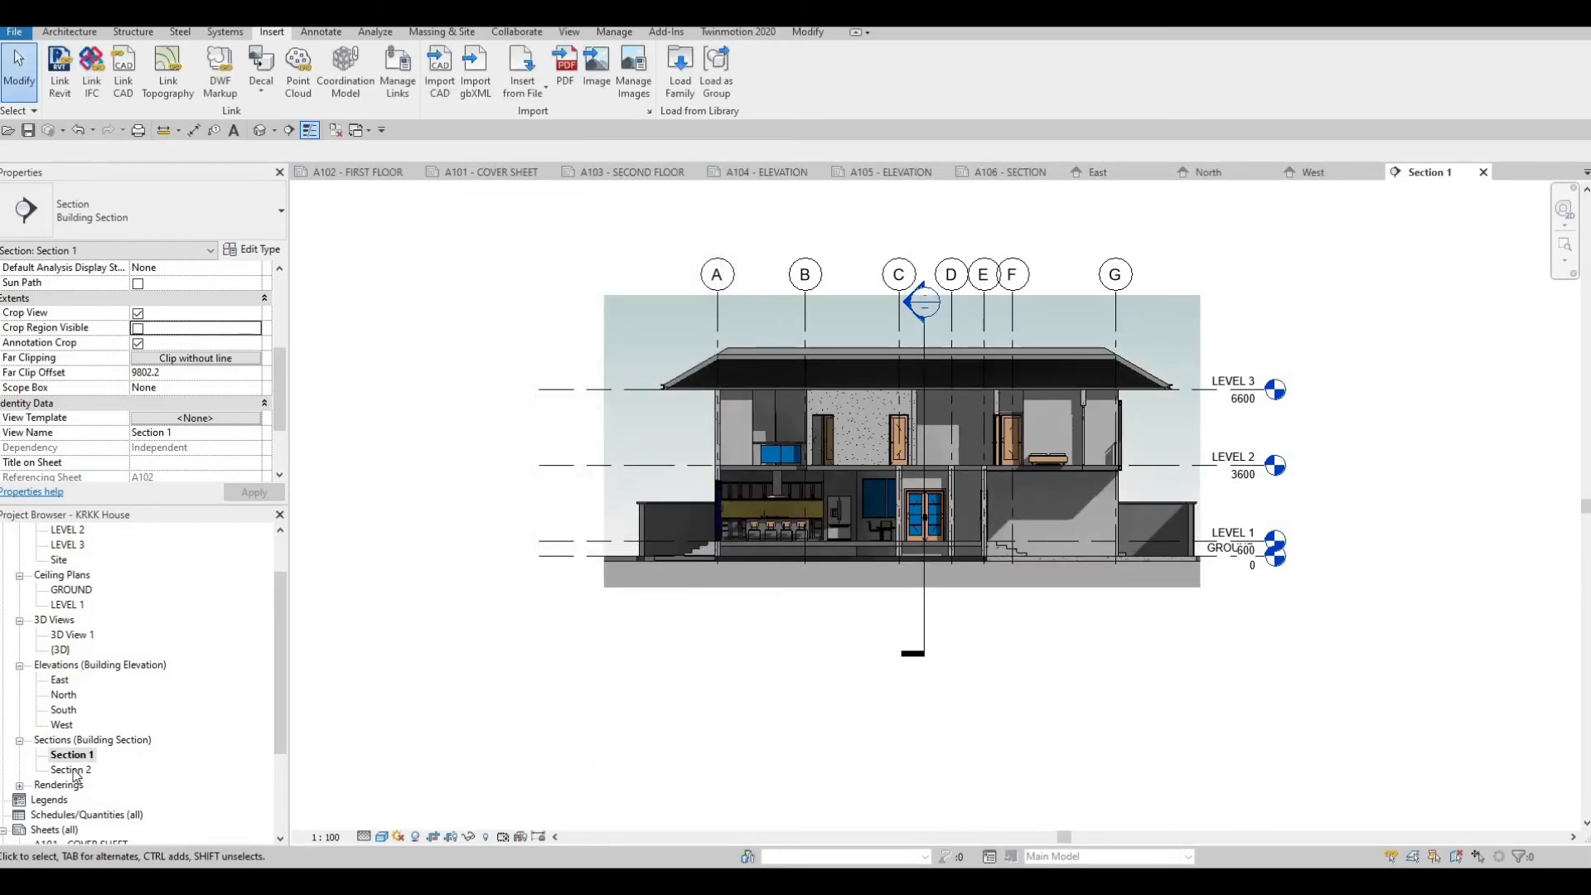
# Set Section 1's scale to 1:50 and open the Section 2 view.
pyautogui.click(326, 838)
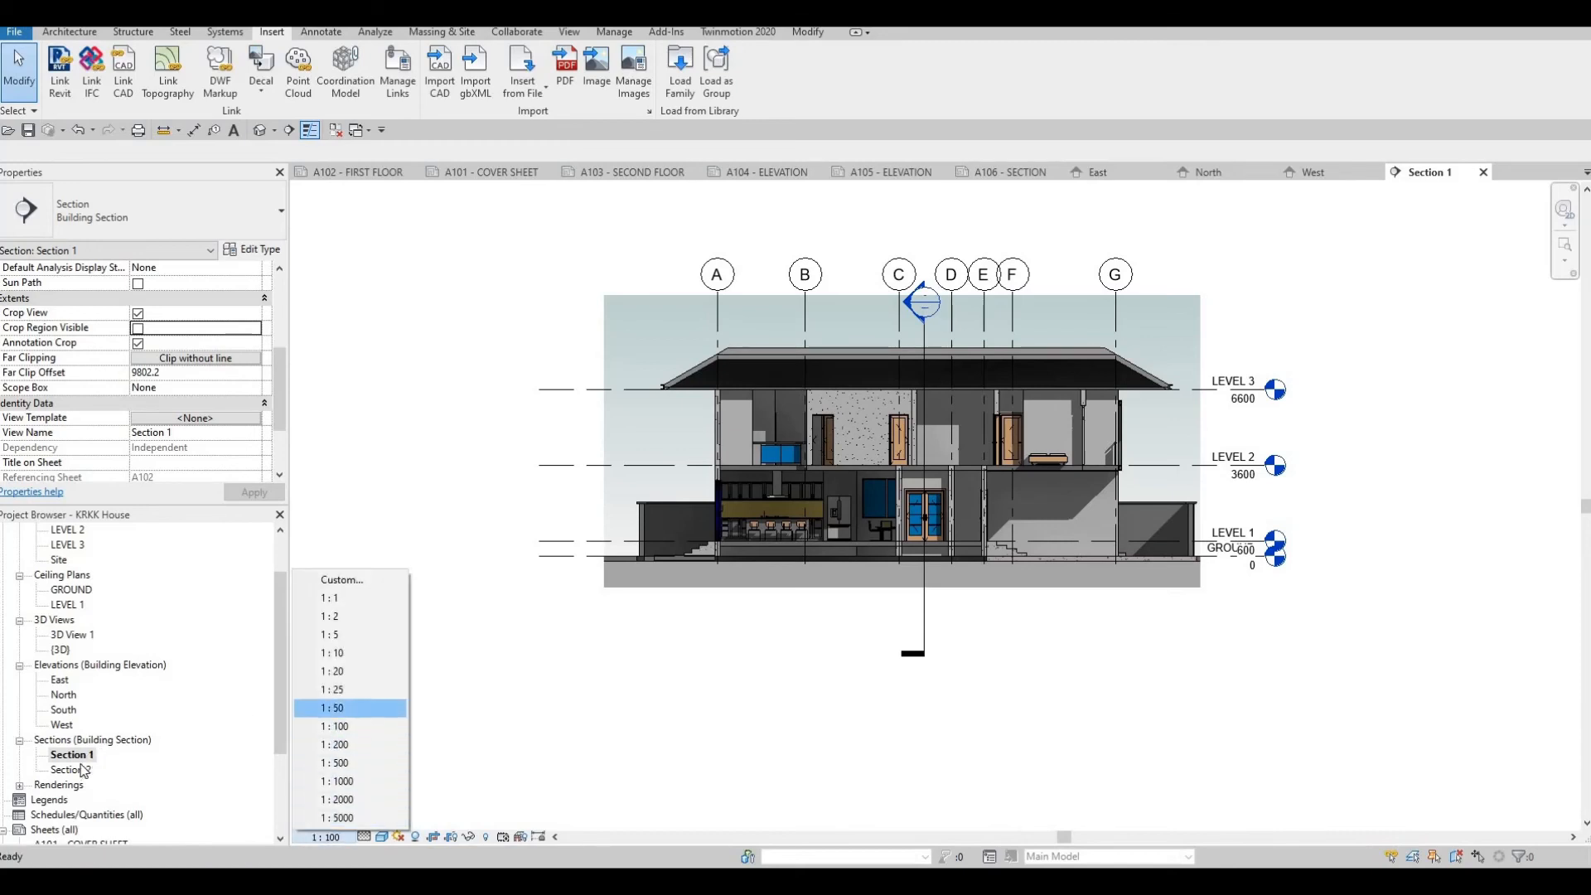
pyautogui.click(340, 709)
pyautogui.click(98, 772)
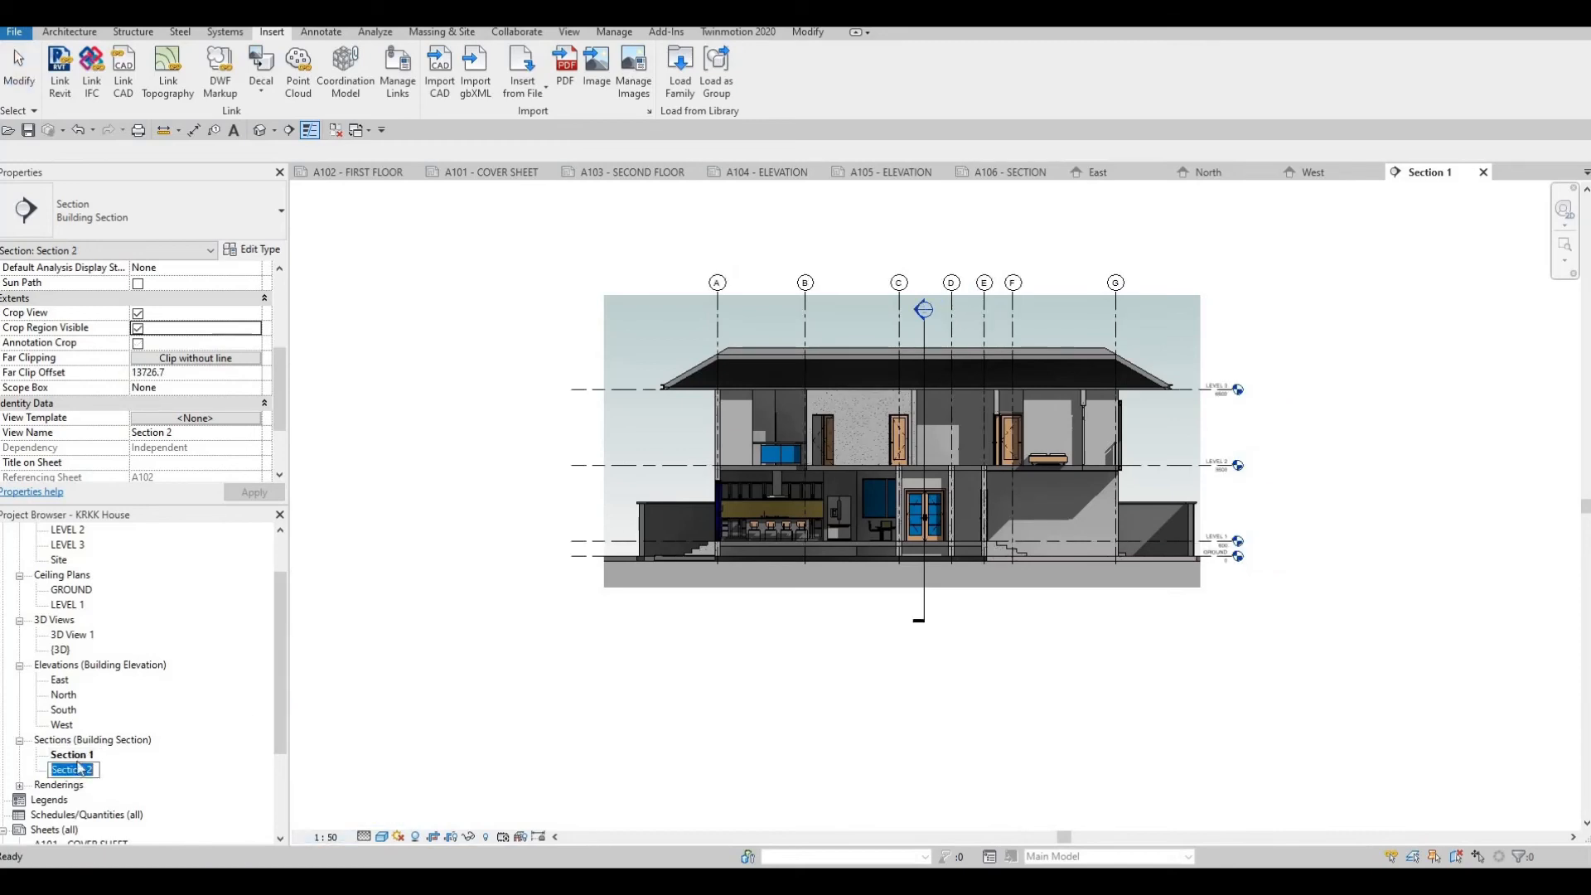
pyautogui.click(84, 756)
pyautogui.click(87, 770)
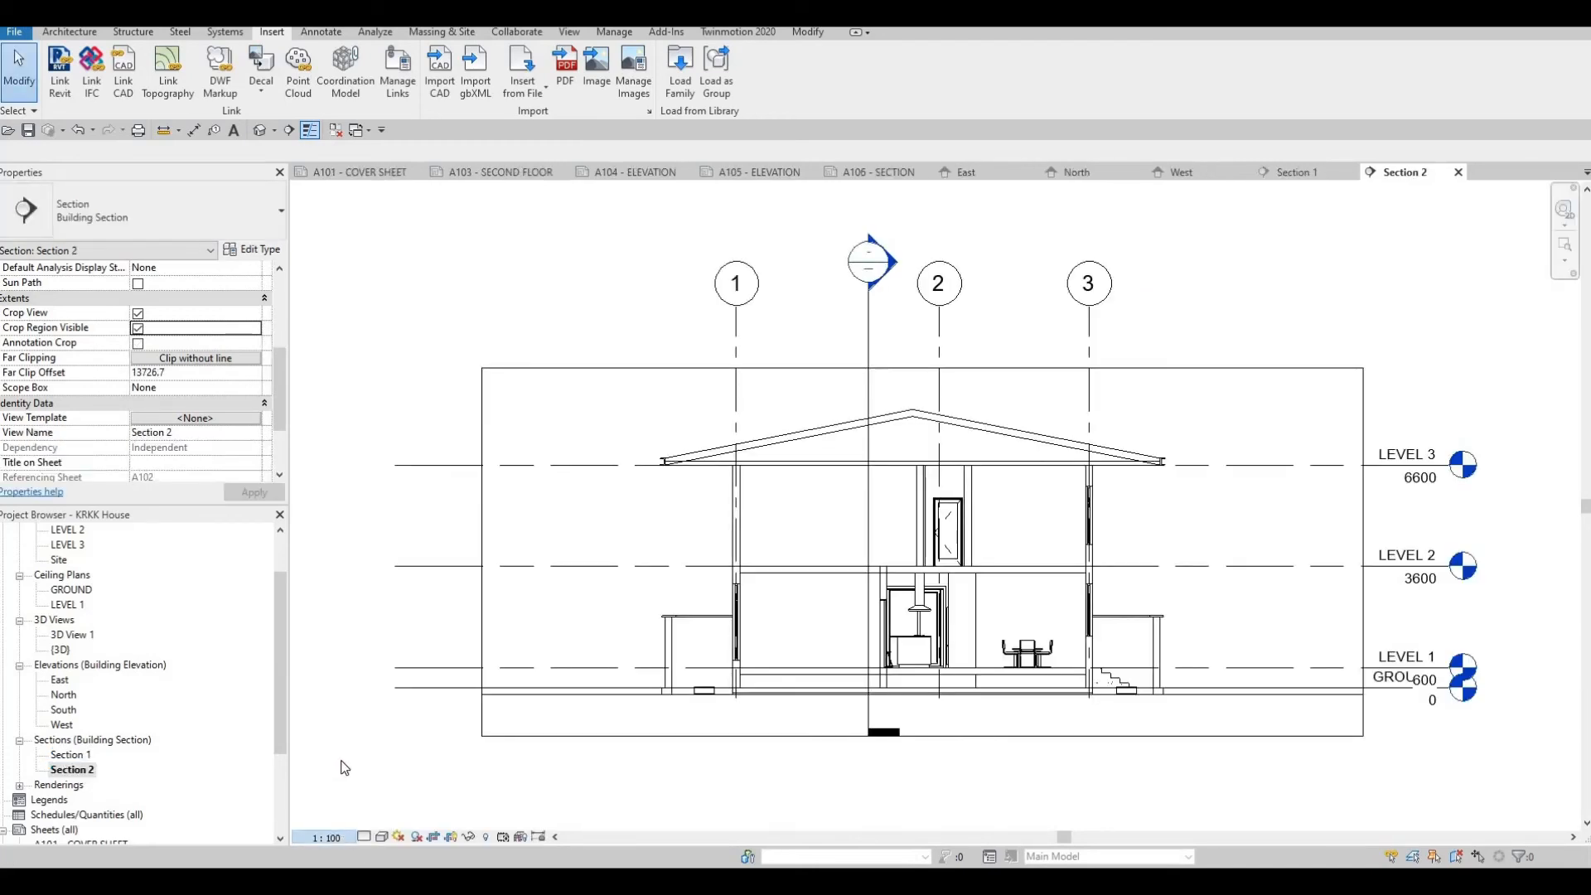
# Set Section 2's scale to 1:50 and its detail level to Fine.
pyautogui.click(331, 837)
pyautogui.click(333, 708)
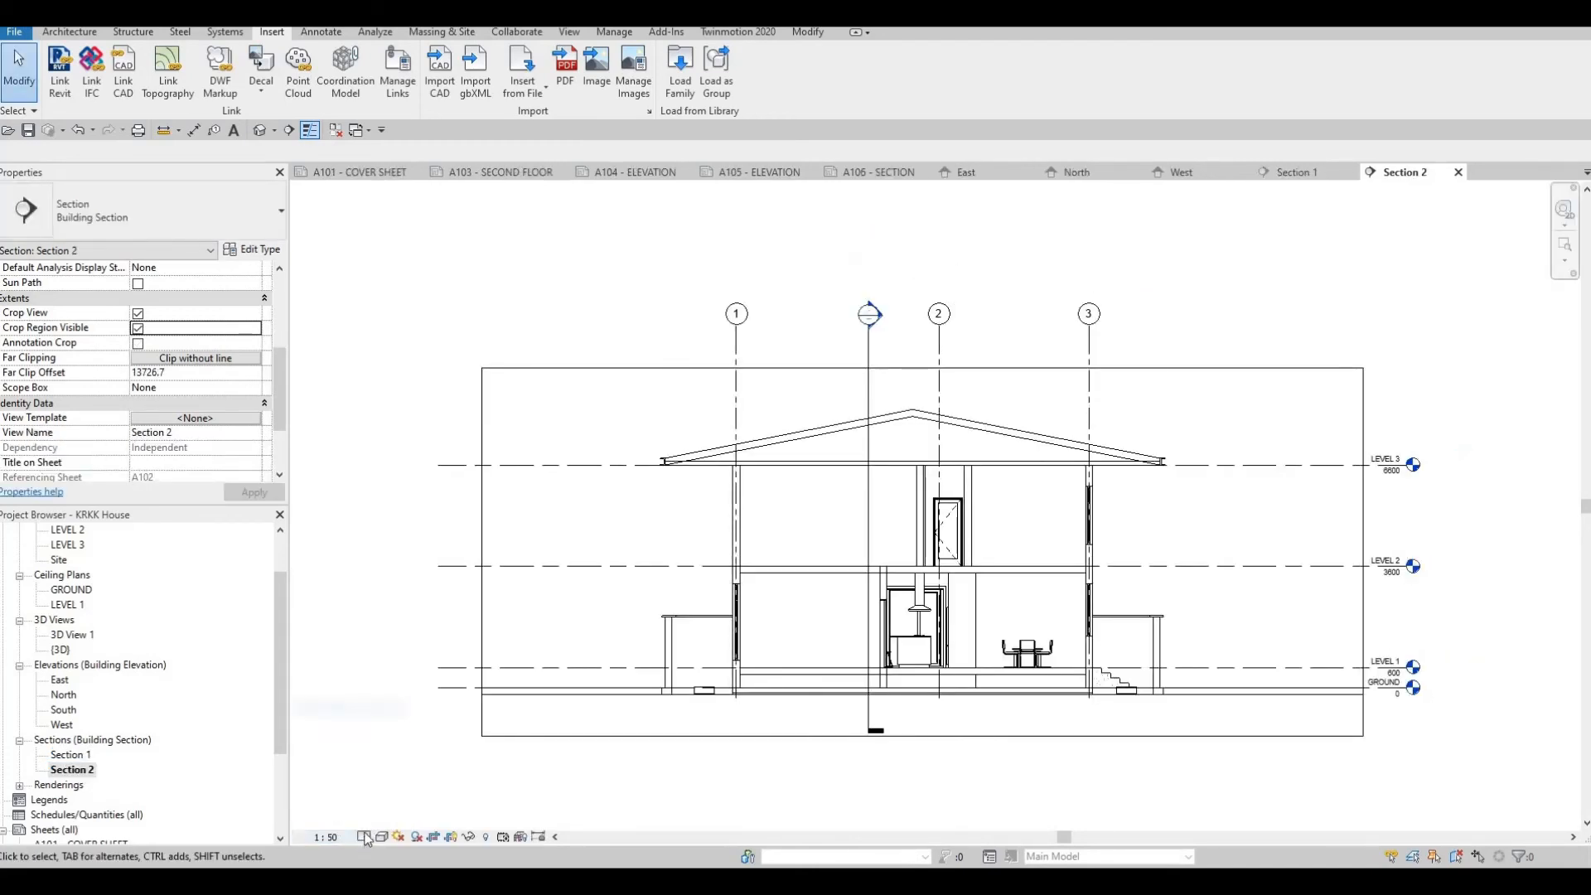
pyautogui.click(365, 836)
pyautogui.click(390, 818)
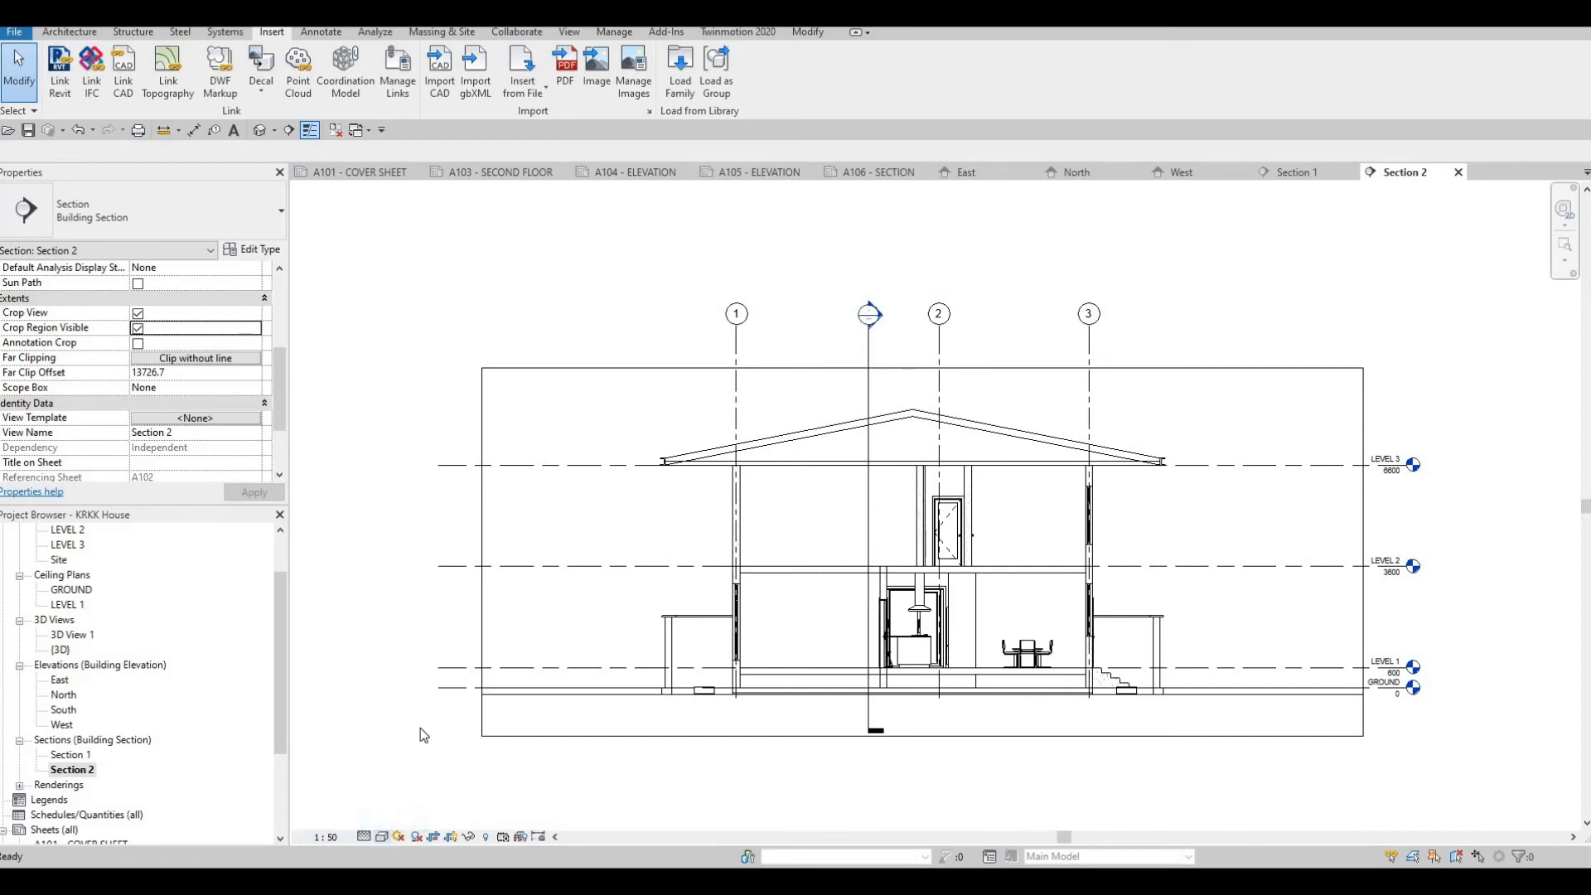
# Turn on Cast Shadows and Show Ambient Shadows for Section 2 and apply a Gradient background in its graphic display options.
pyautogui.click(381, 836)
pyautogui.click(447, 711)
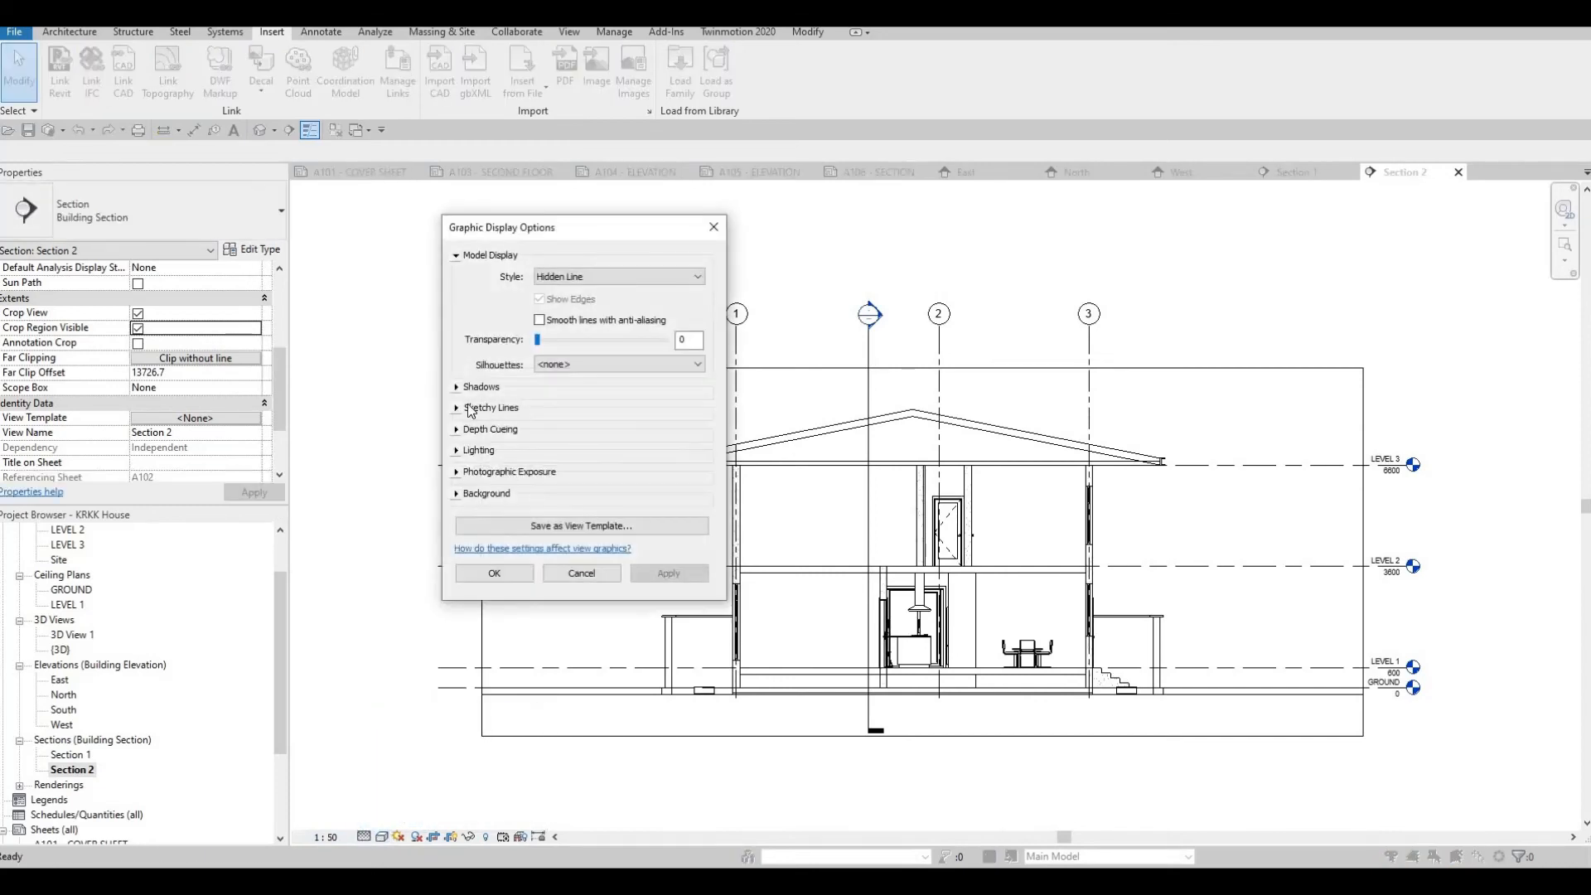
pyautogui.click(495, 389)
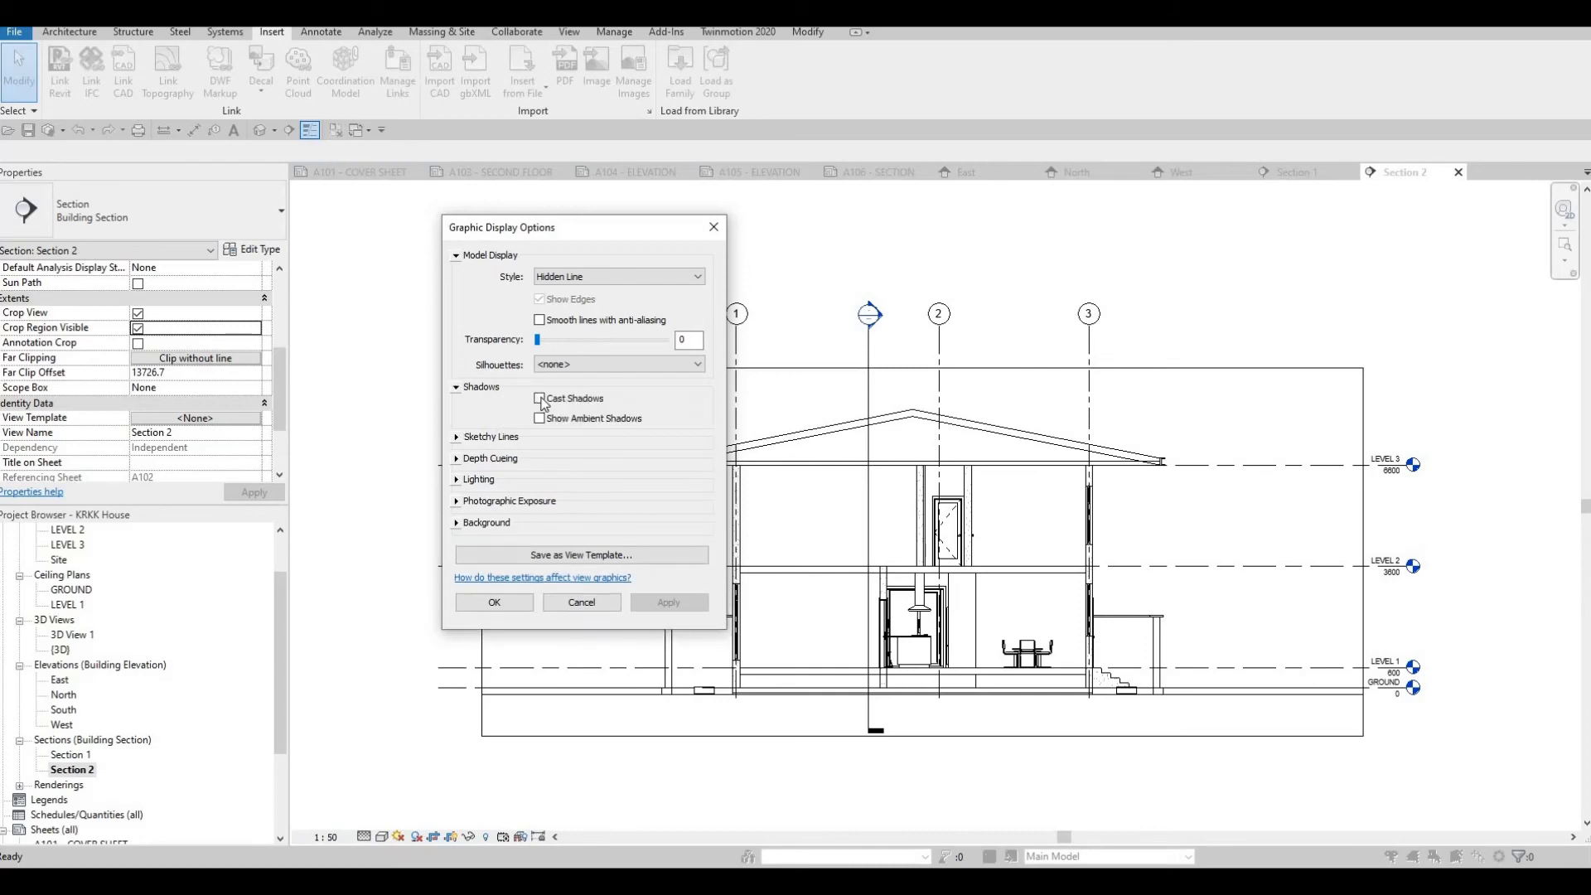
pyautogui.click(539, 398)
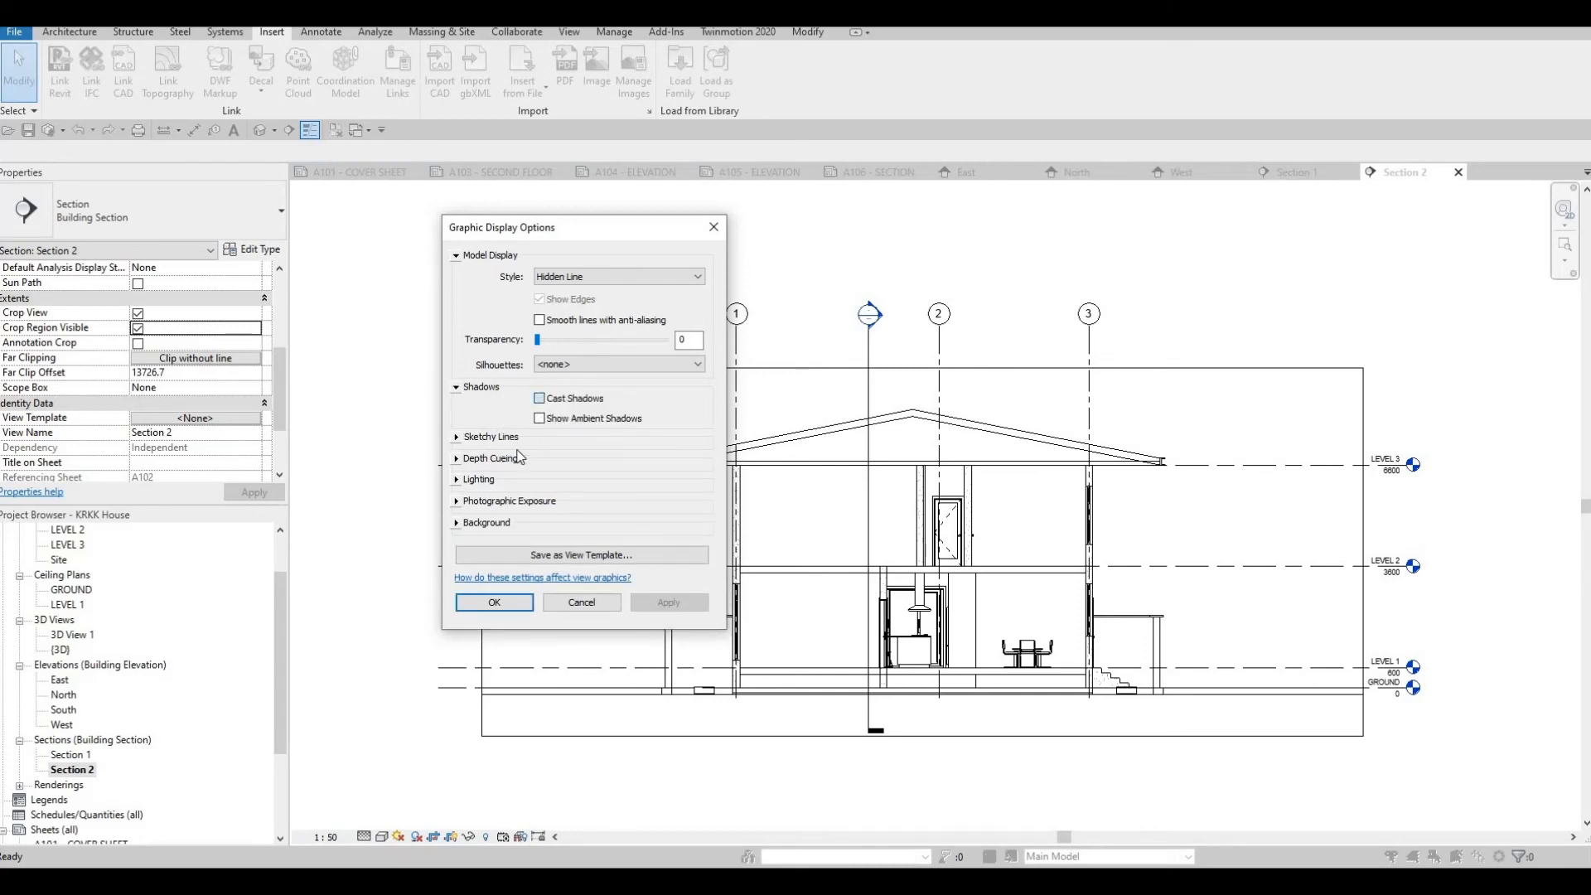
pyautogui.click(456, 523)
pyautogui.click(560, 549)
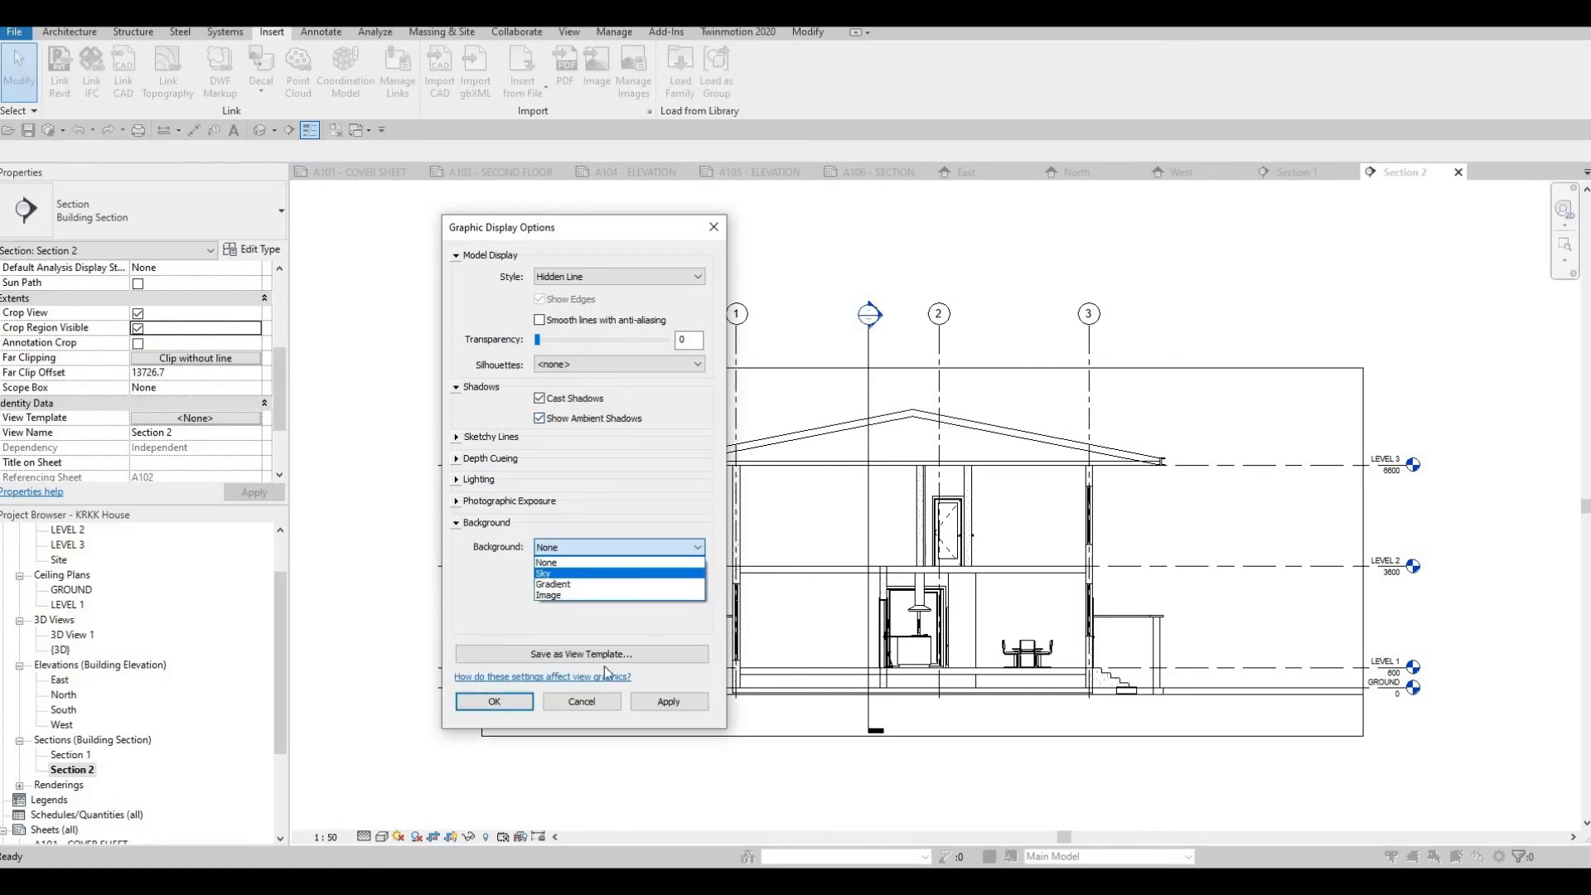
pyautogui.click(580, 586)
pyautogui.click(501, 704)
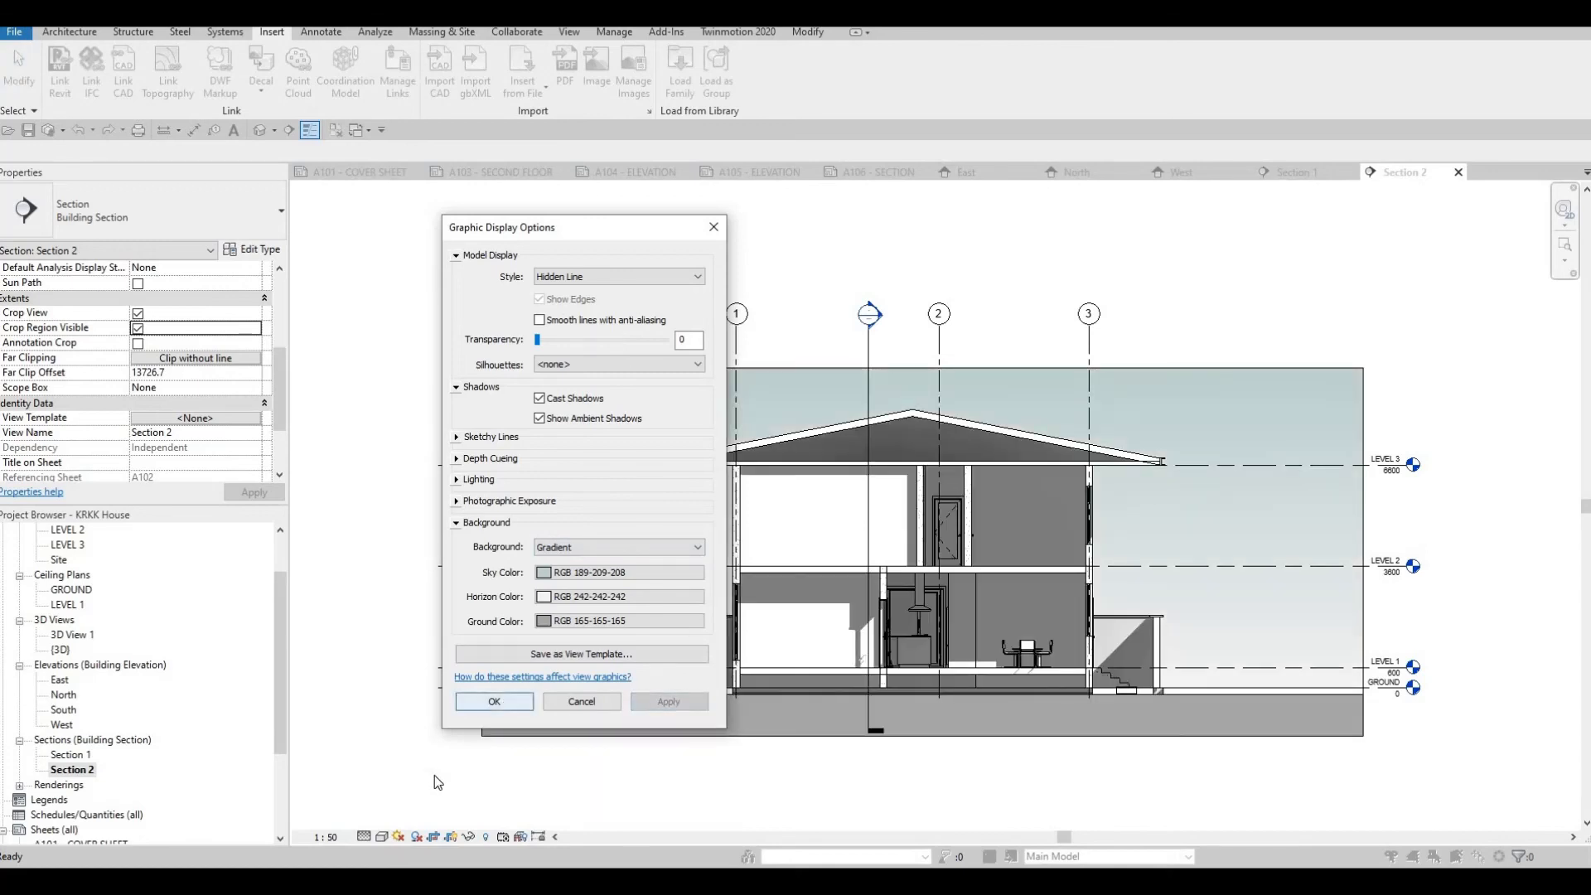
# Display Section 2 as Shaded with Annotation Crop on and Crop Region Visible off, and return to the Section 1 view.
pyautogui.click(381, 836)
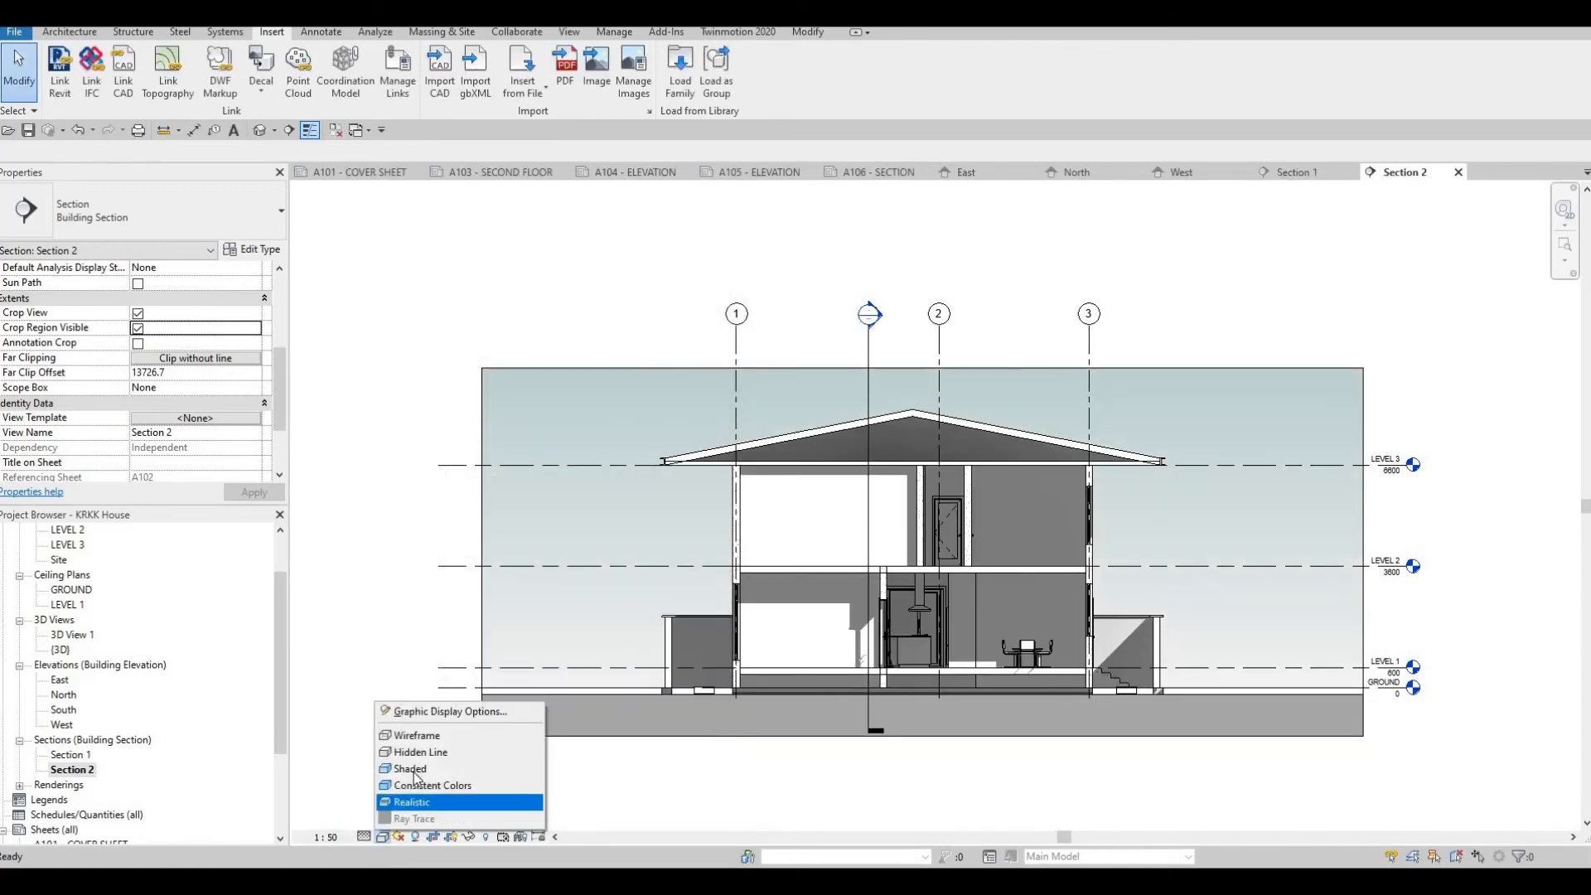
pyautogui.click(414, 769)
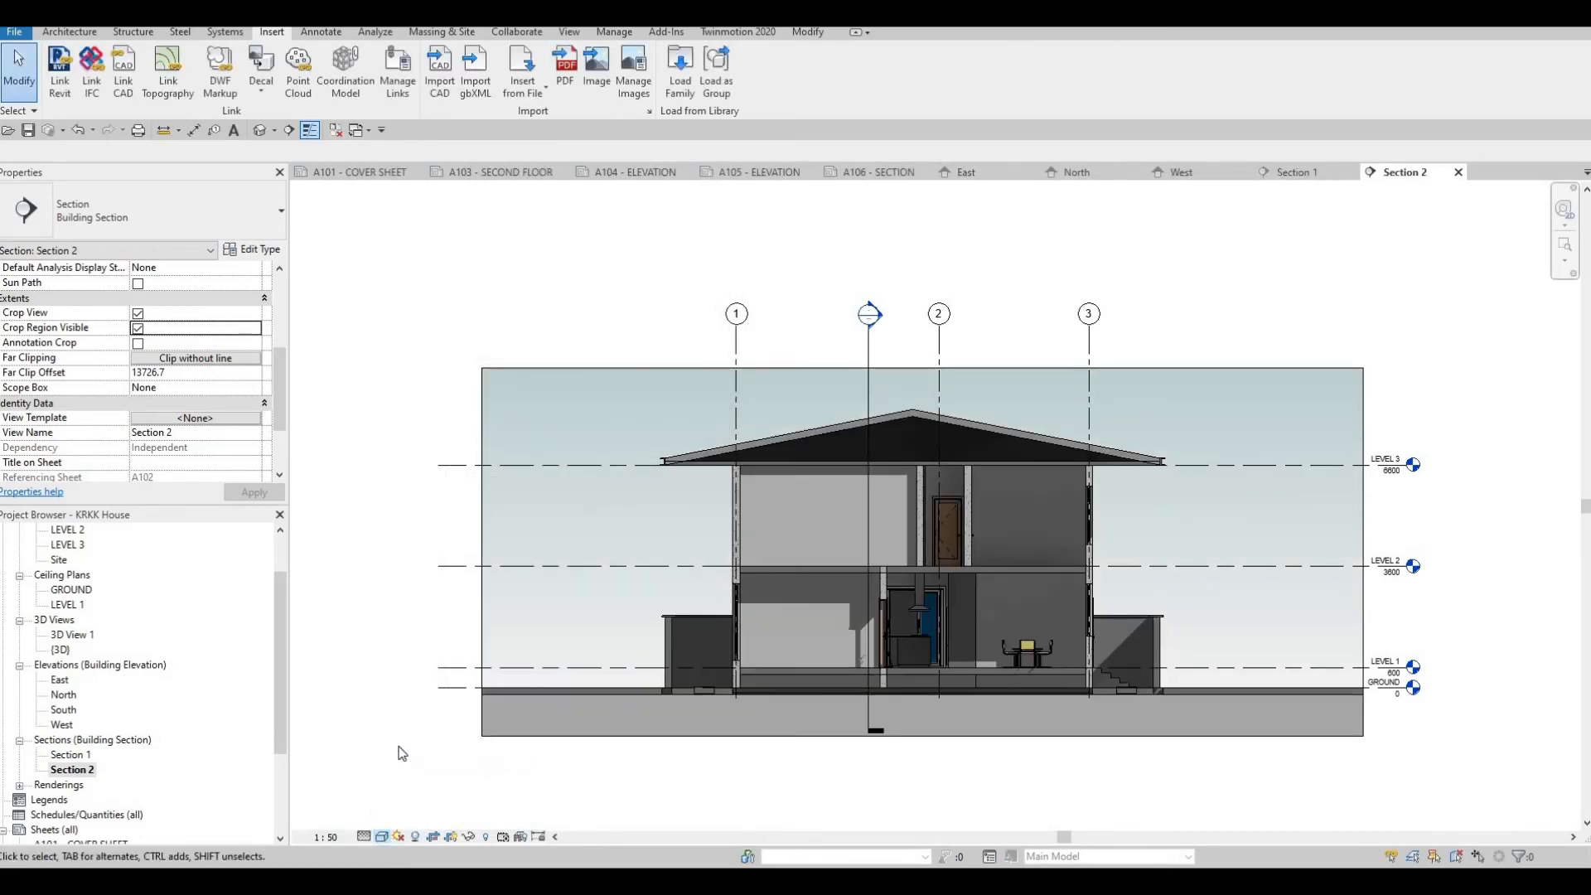
pyautogui.click(138, 343)
pyautogui.click(137, 328)
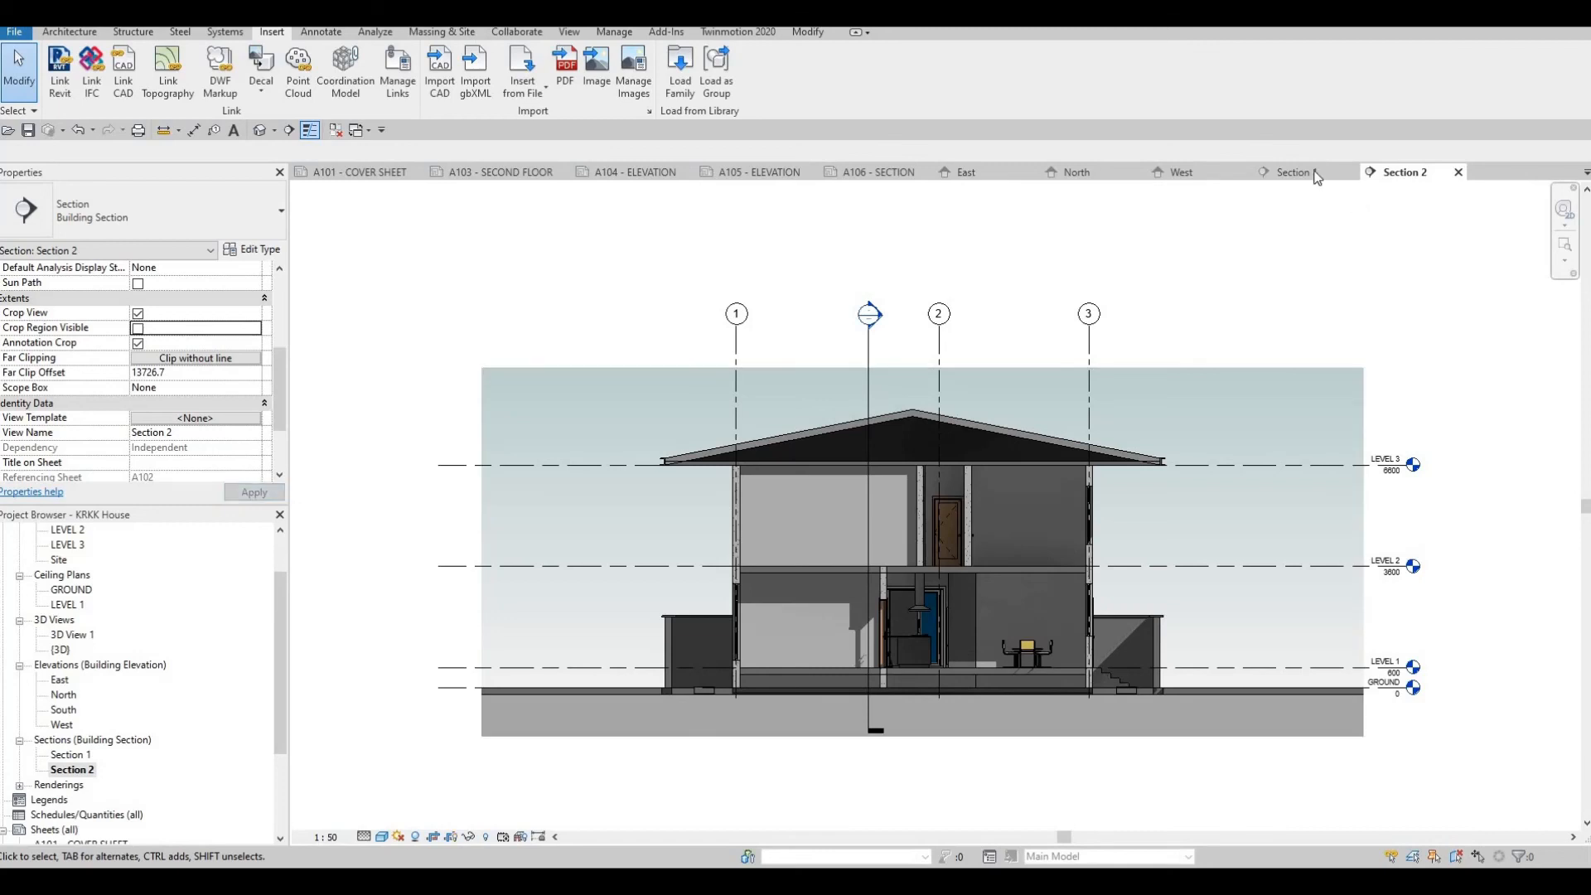
pyautogui.click(1297, 171)
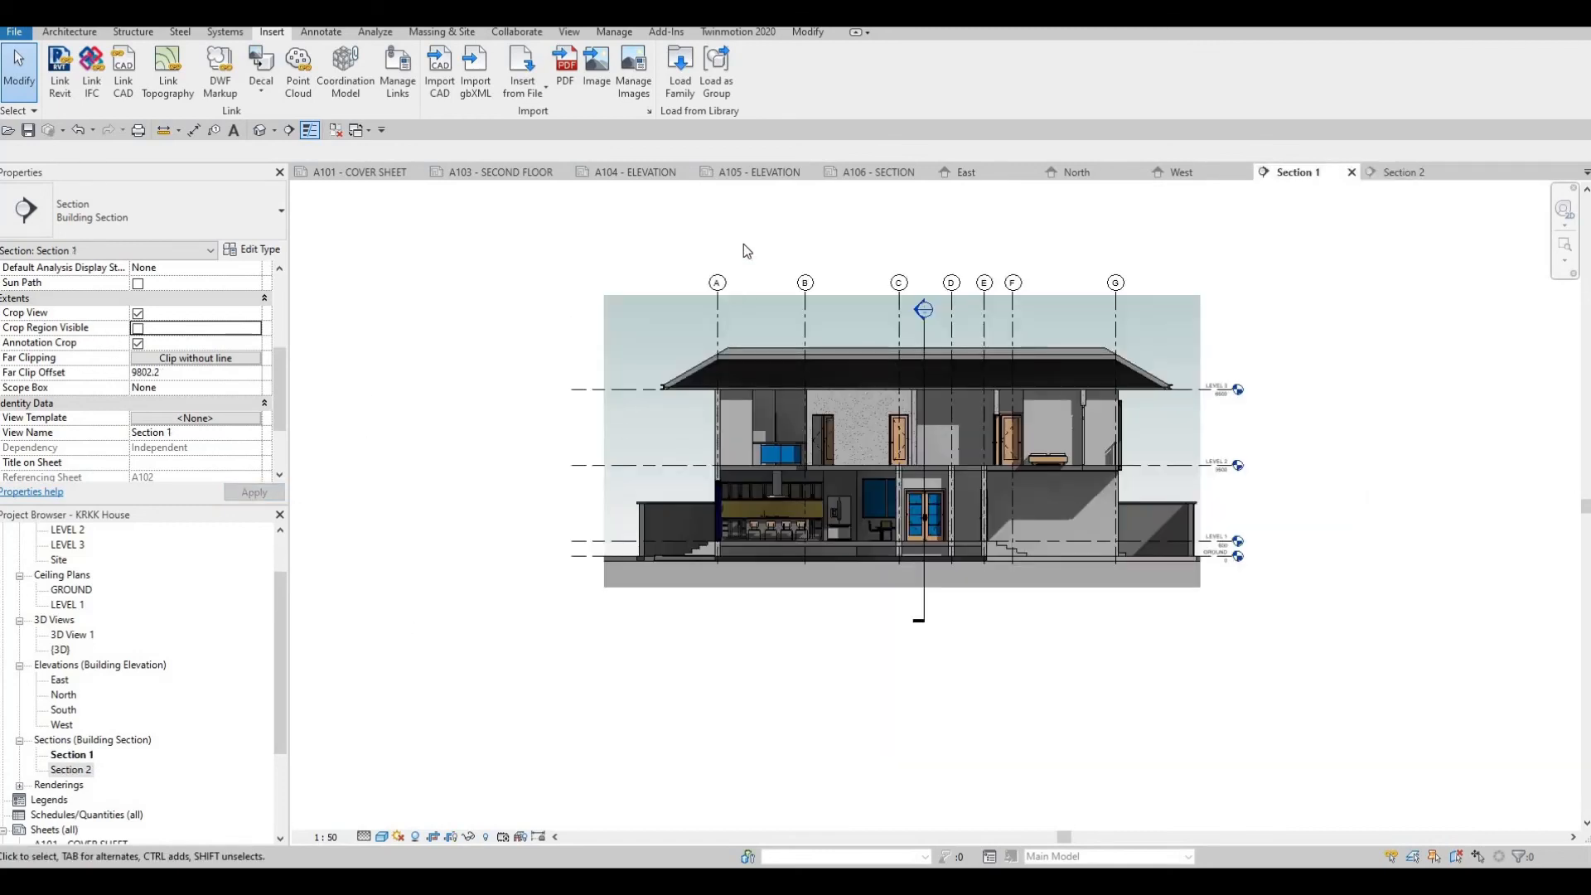
# Place the Section 1 view on sheet A106 - SECTION with the Section 2 view below it, and save the project.
pyautogui.click(876, 172)
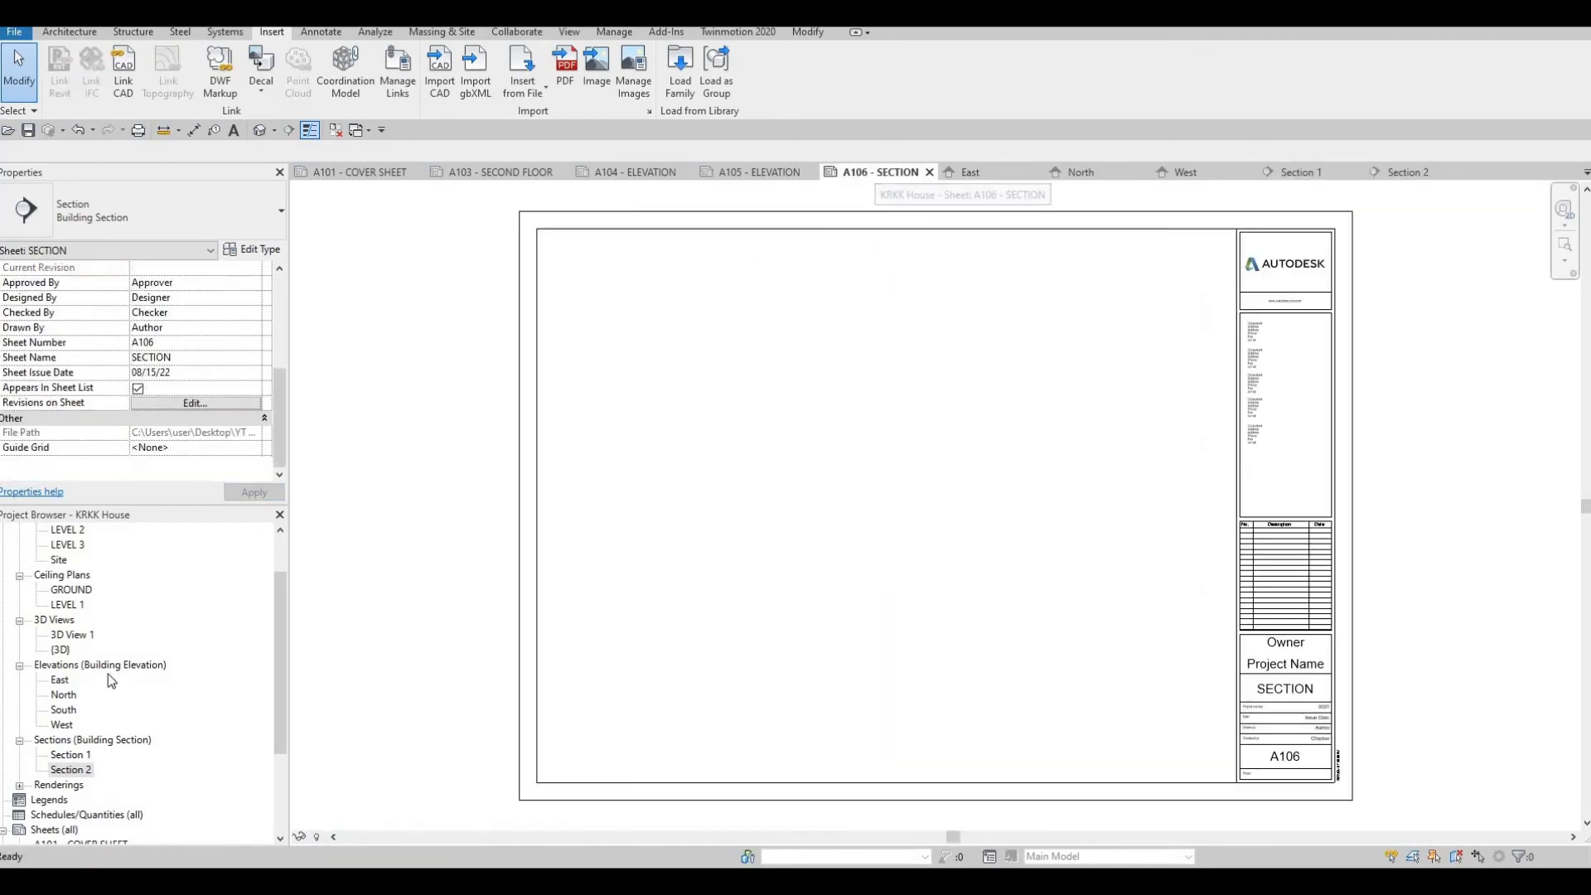
pyautogui.click(83, 756)
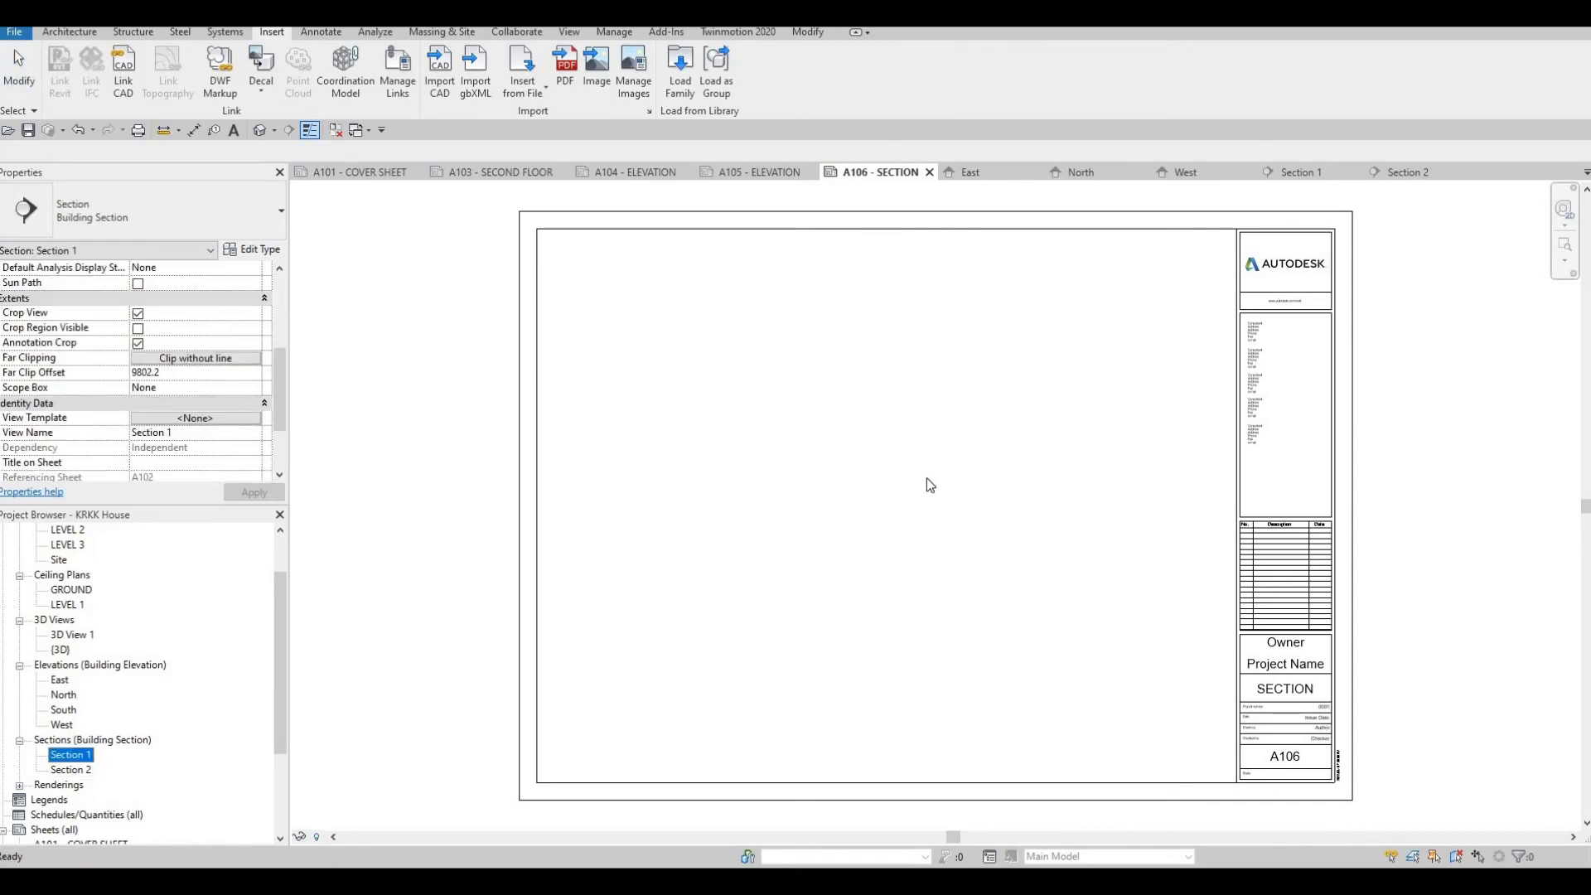
pyautogui.click(716, 523)
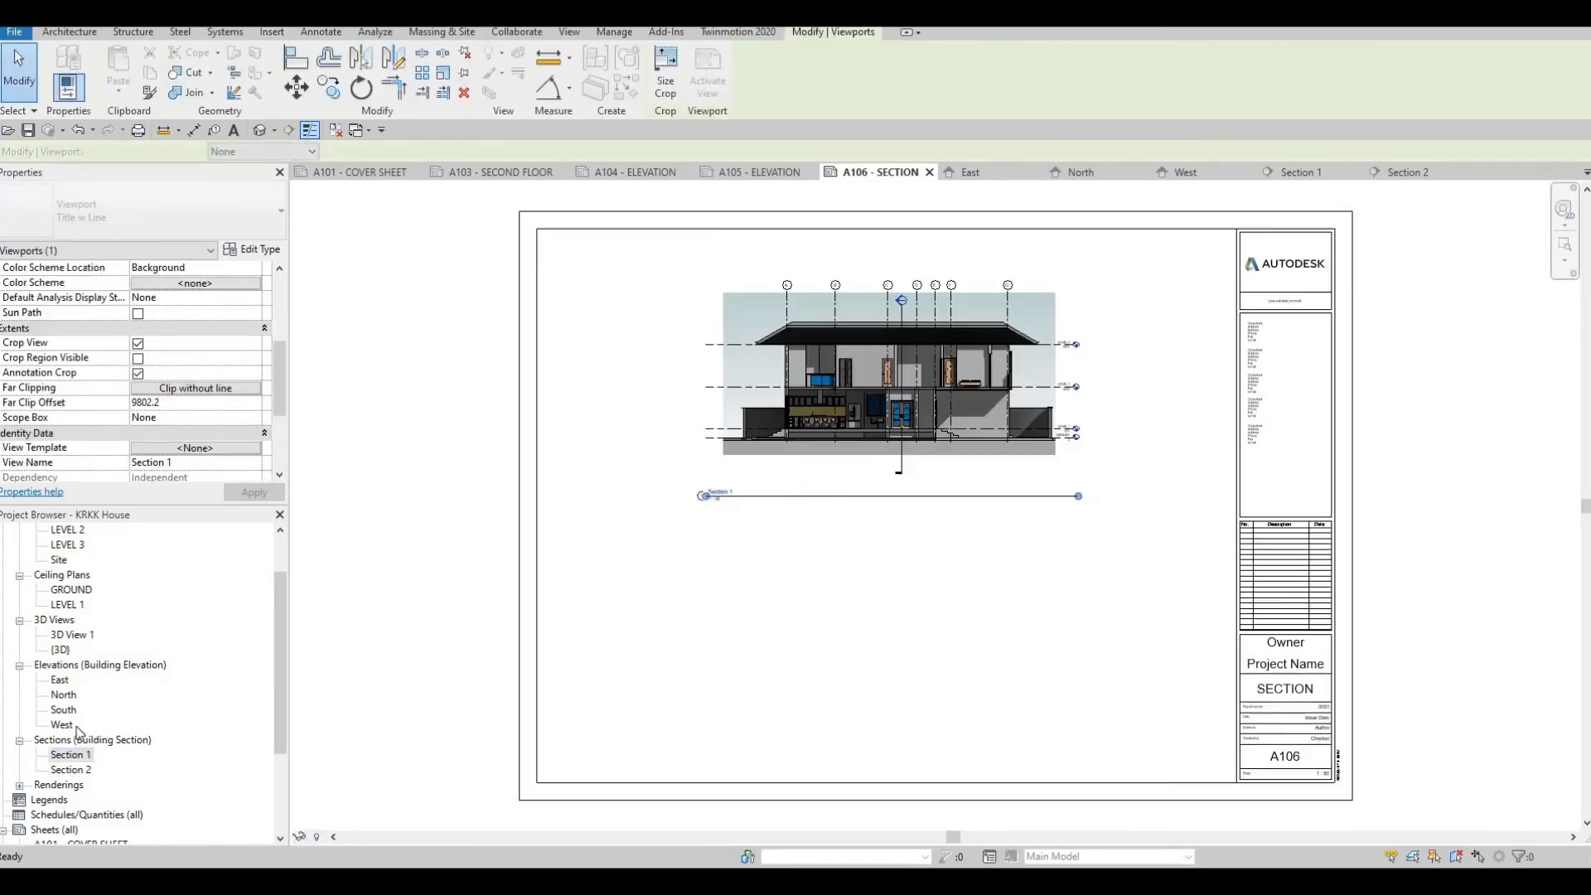
pyautogui.click(71, 769)
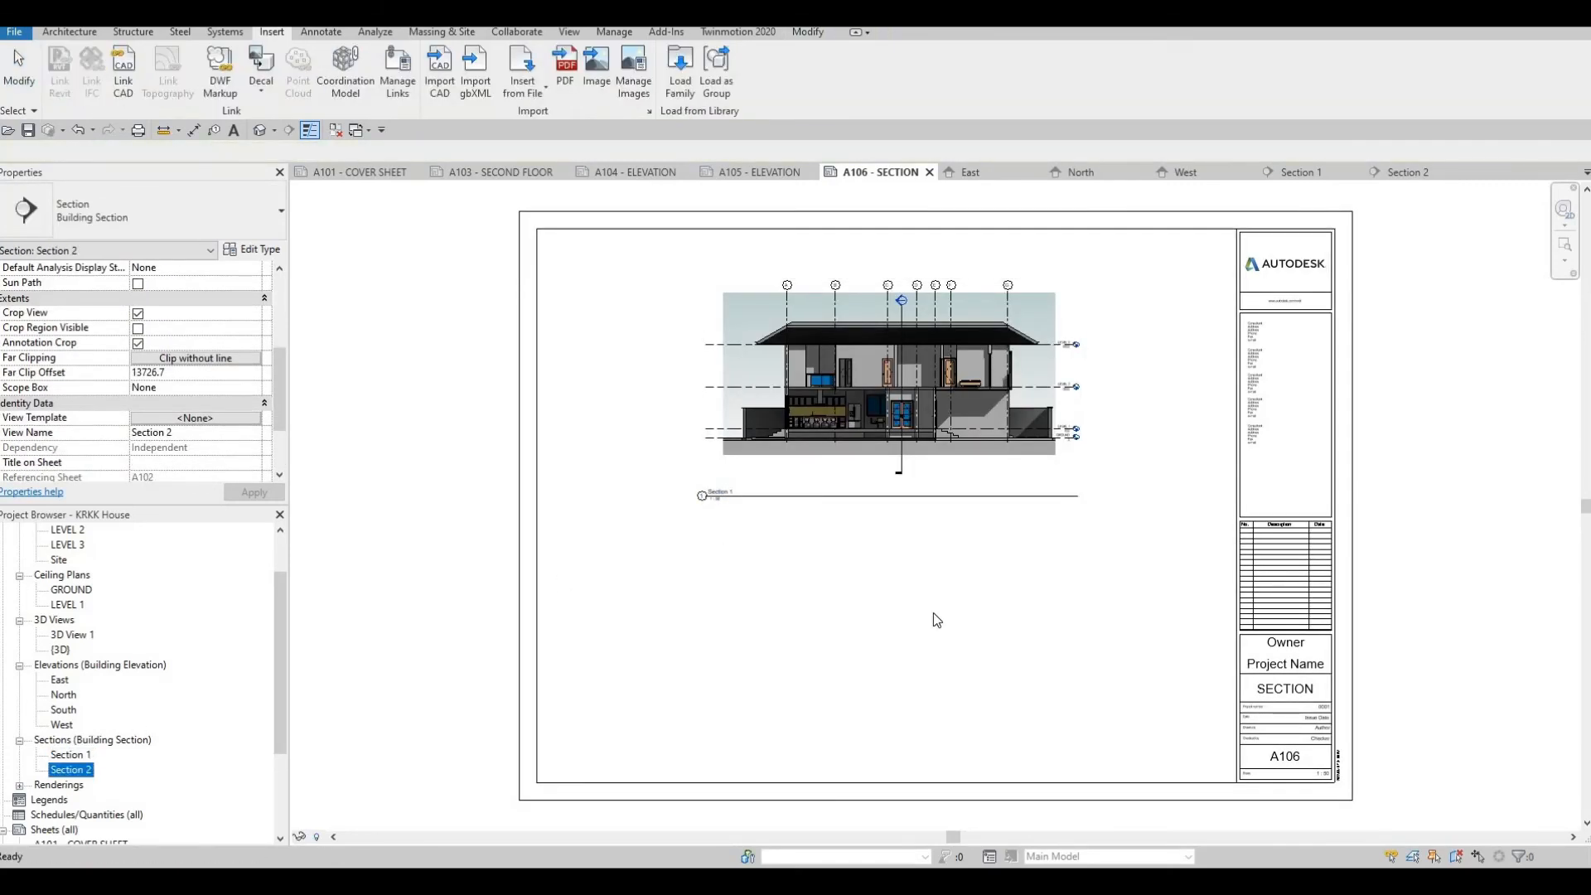
pyautogui.click(909, 631)
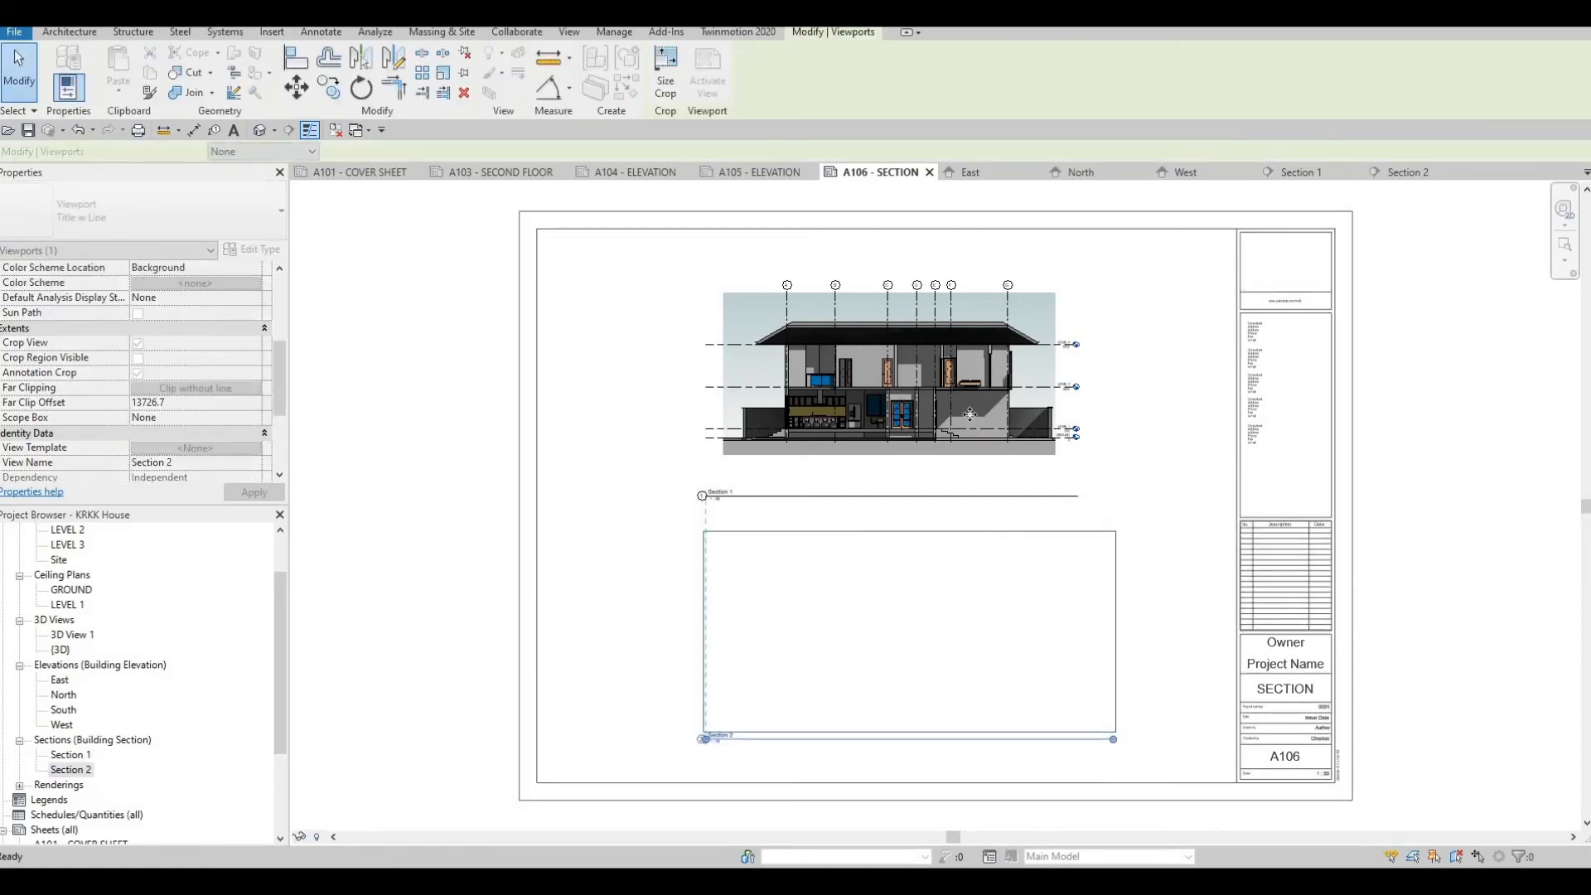
pyautogui.moveTo(969, 422); pyautogui.dragTo(945, 268, button='middle')
pyautogui.scroll(-1, 945, 269)
pyautogui.press('Escape')
pyautogui.moveTo(465, 369); pyautogui.dragTo(450, 436, button='middle')
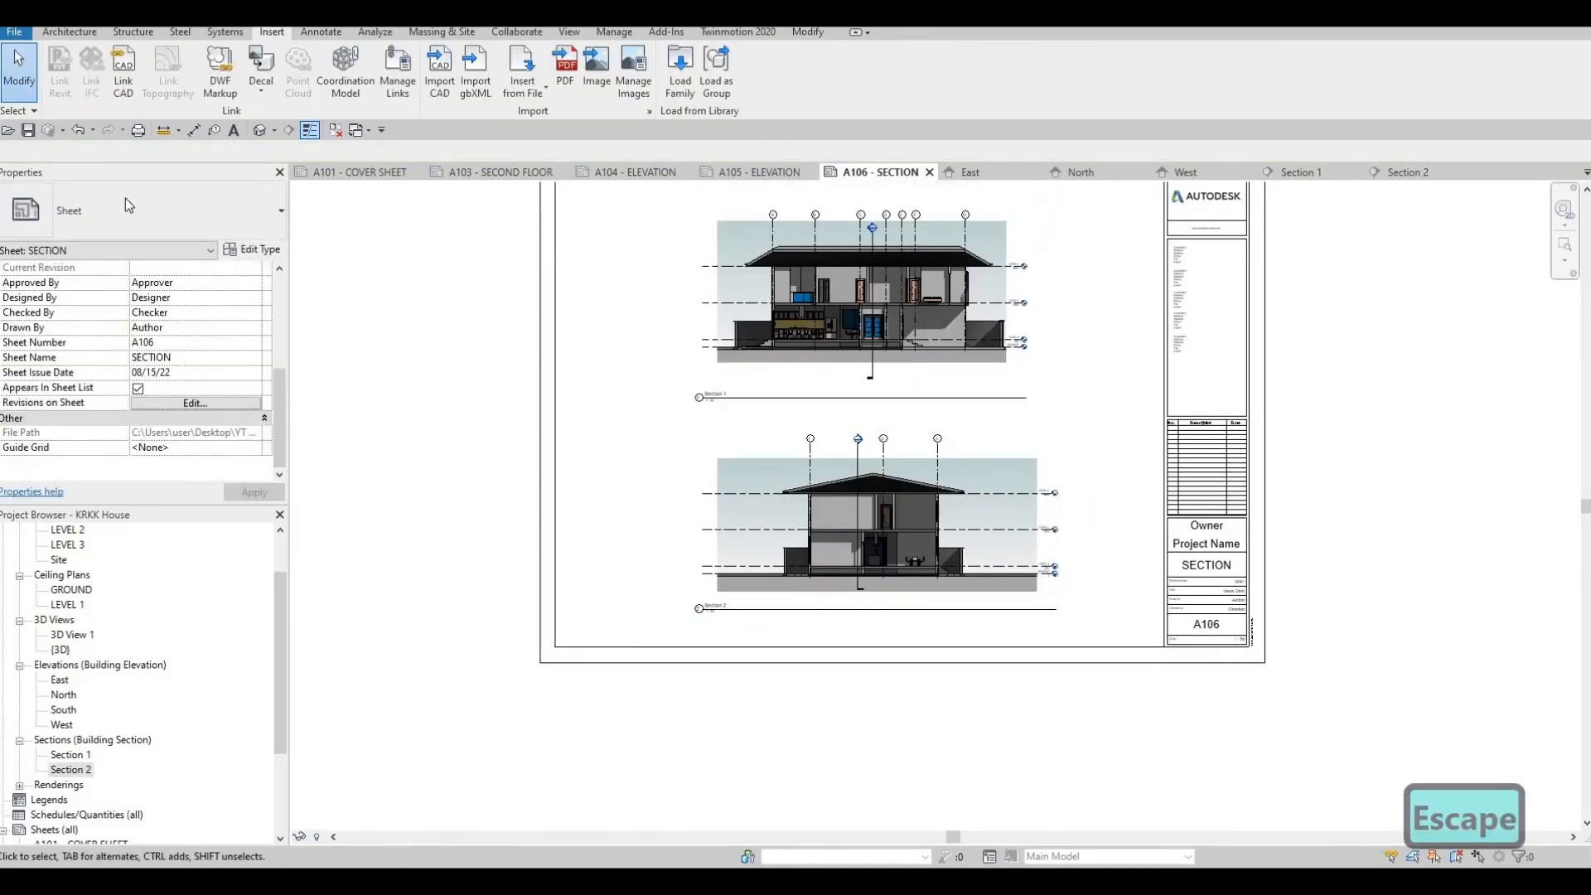
pyautogui.hotkey('ctrl', 's')
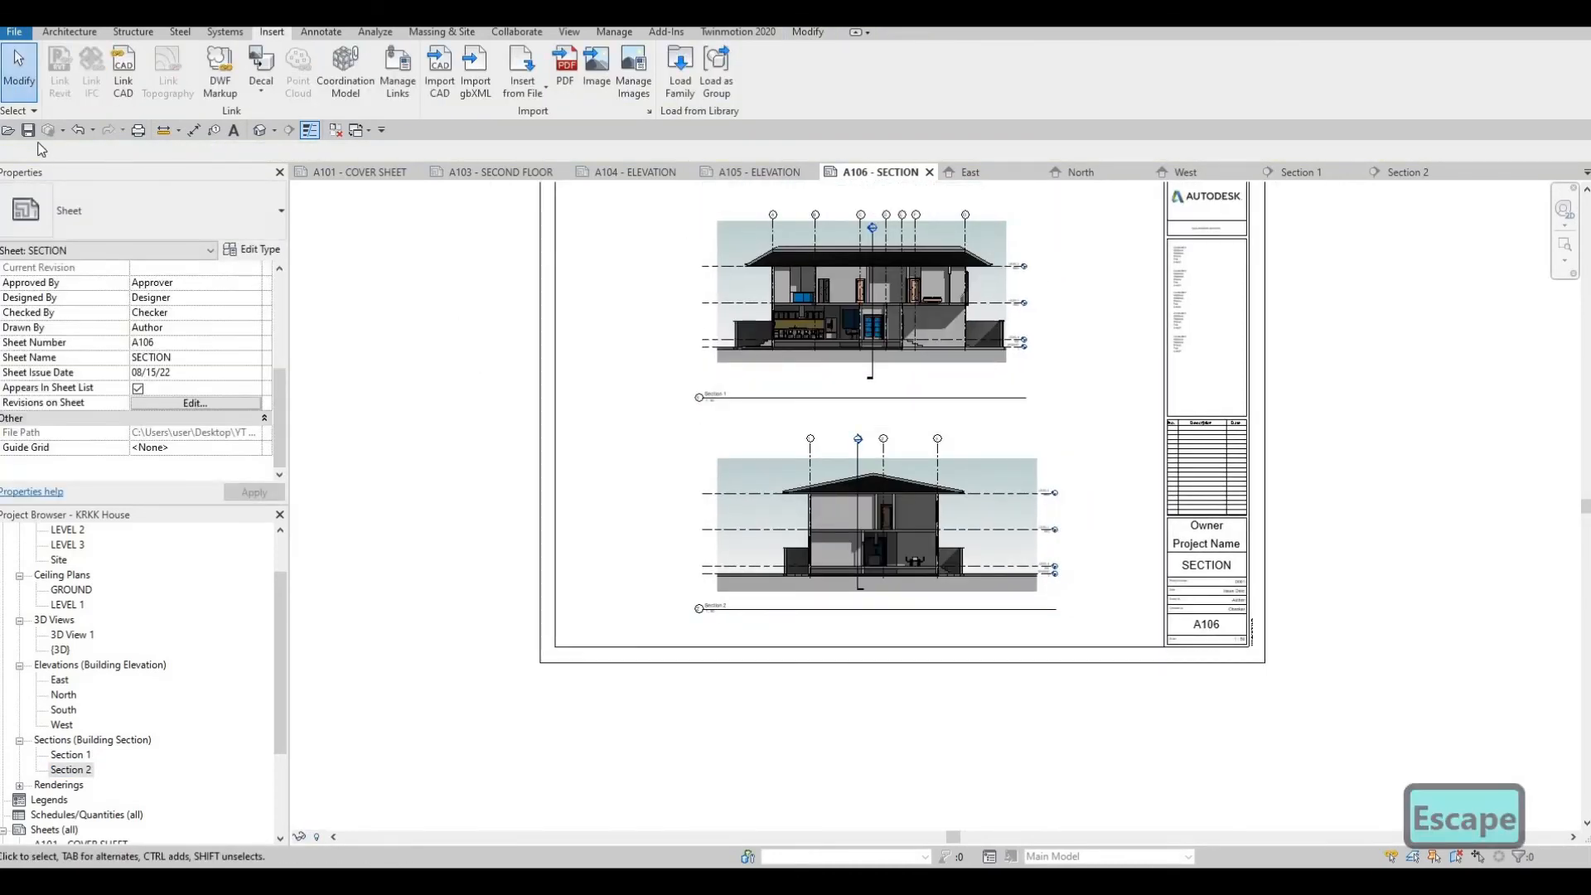
# Set the print range to selected views/sheets, list only sheets, and include all of them without saving the settings for future sessions.
pyautogui.click(138, 130)
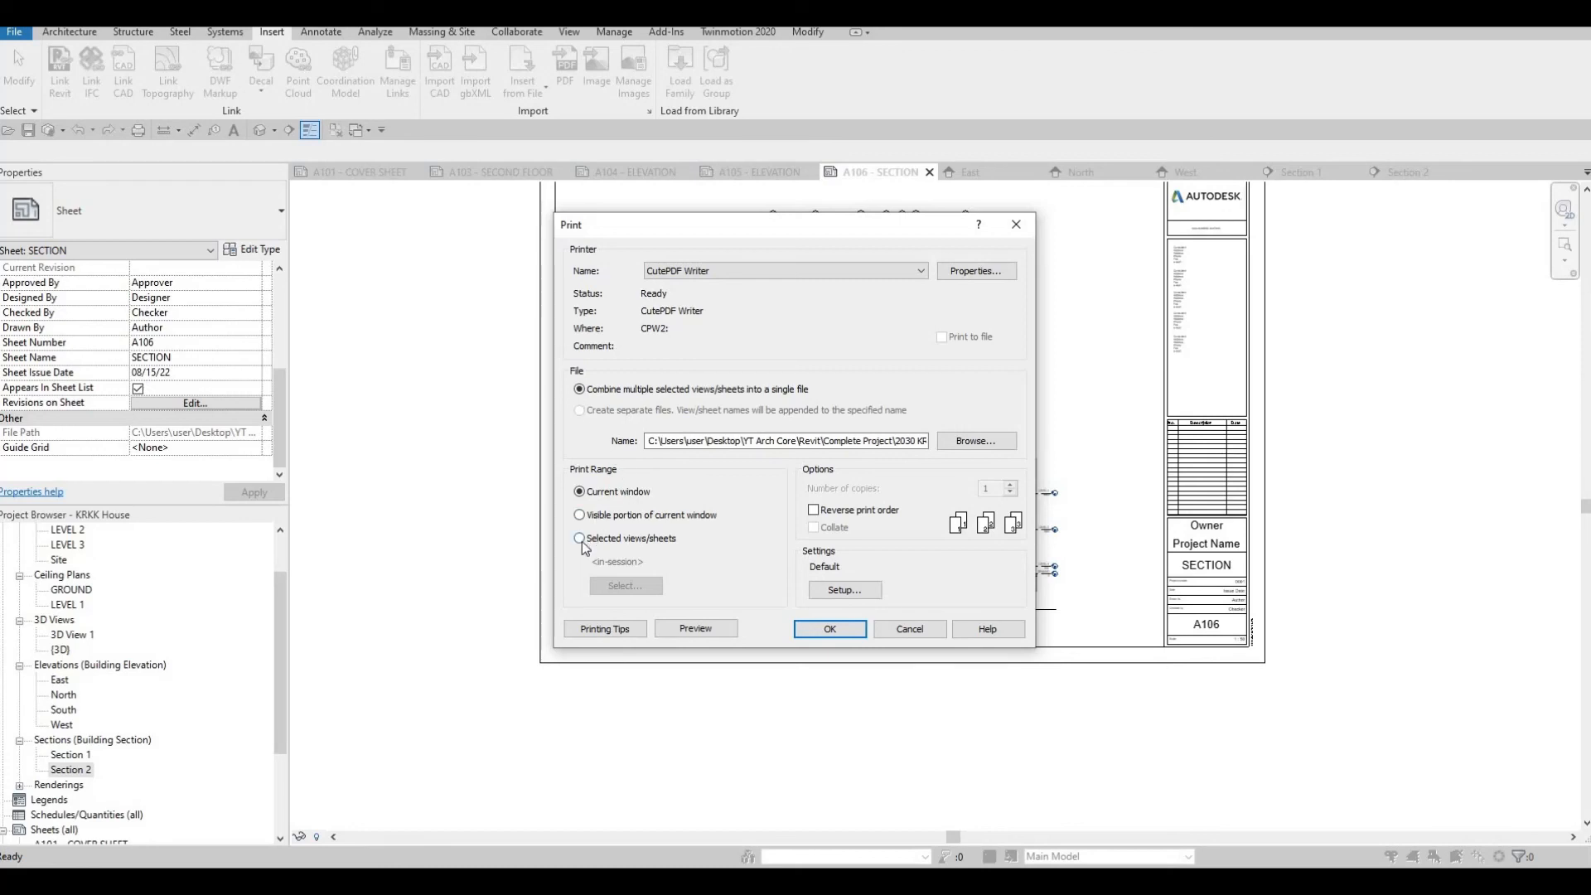
pyautogui.click(580, 539)
pyautogui.click(580, 410)
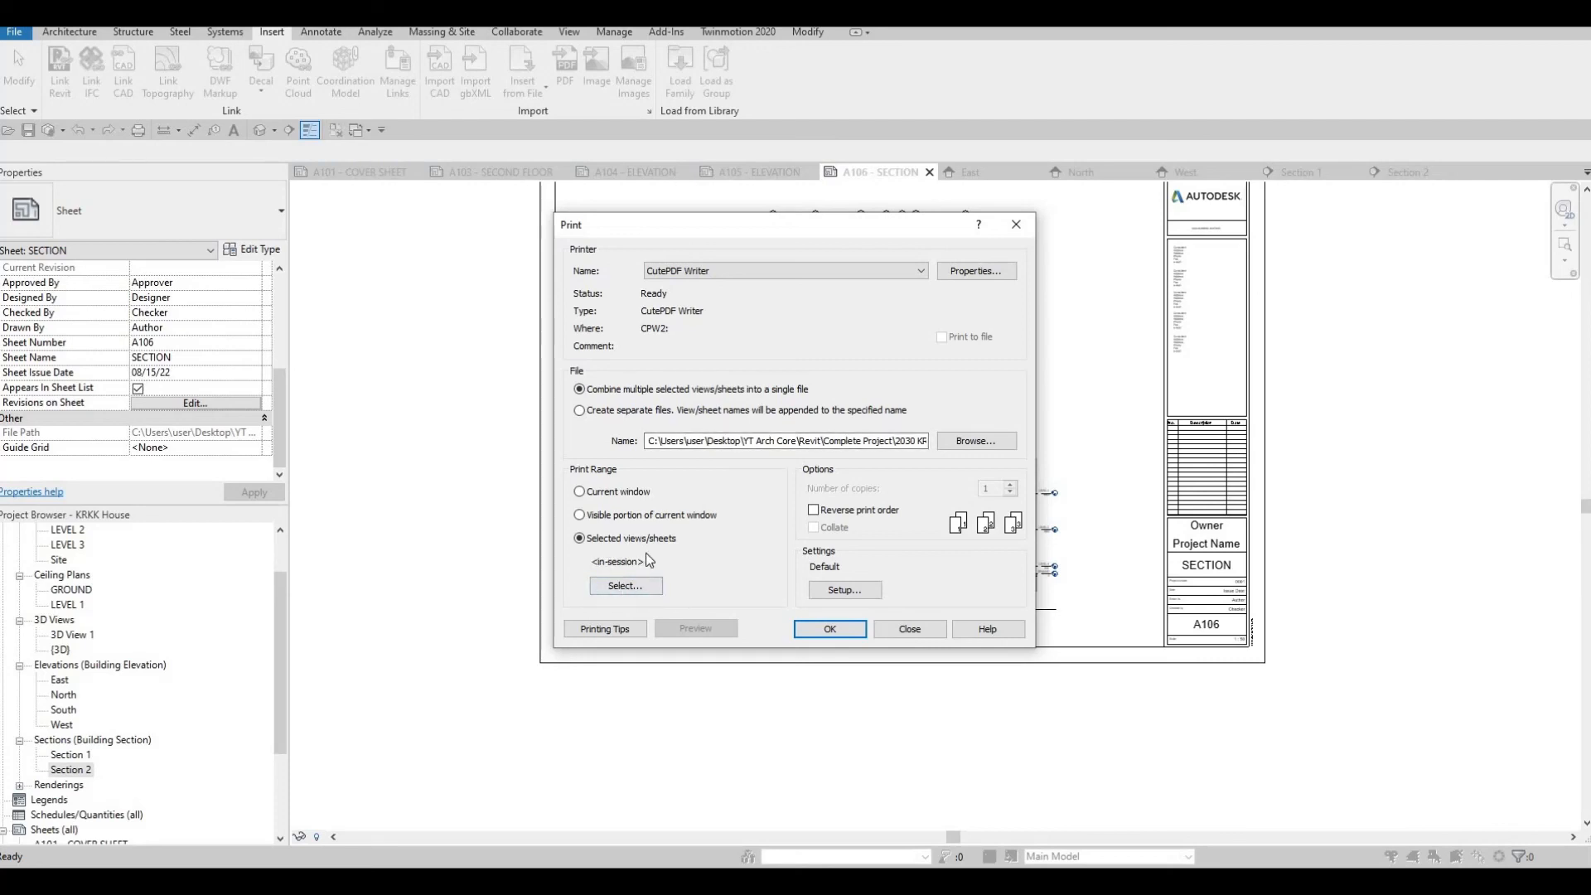
pyautogui.click(625, 586)
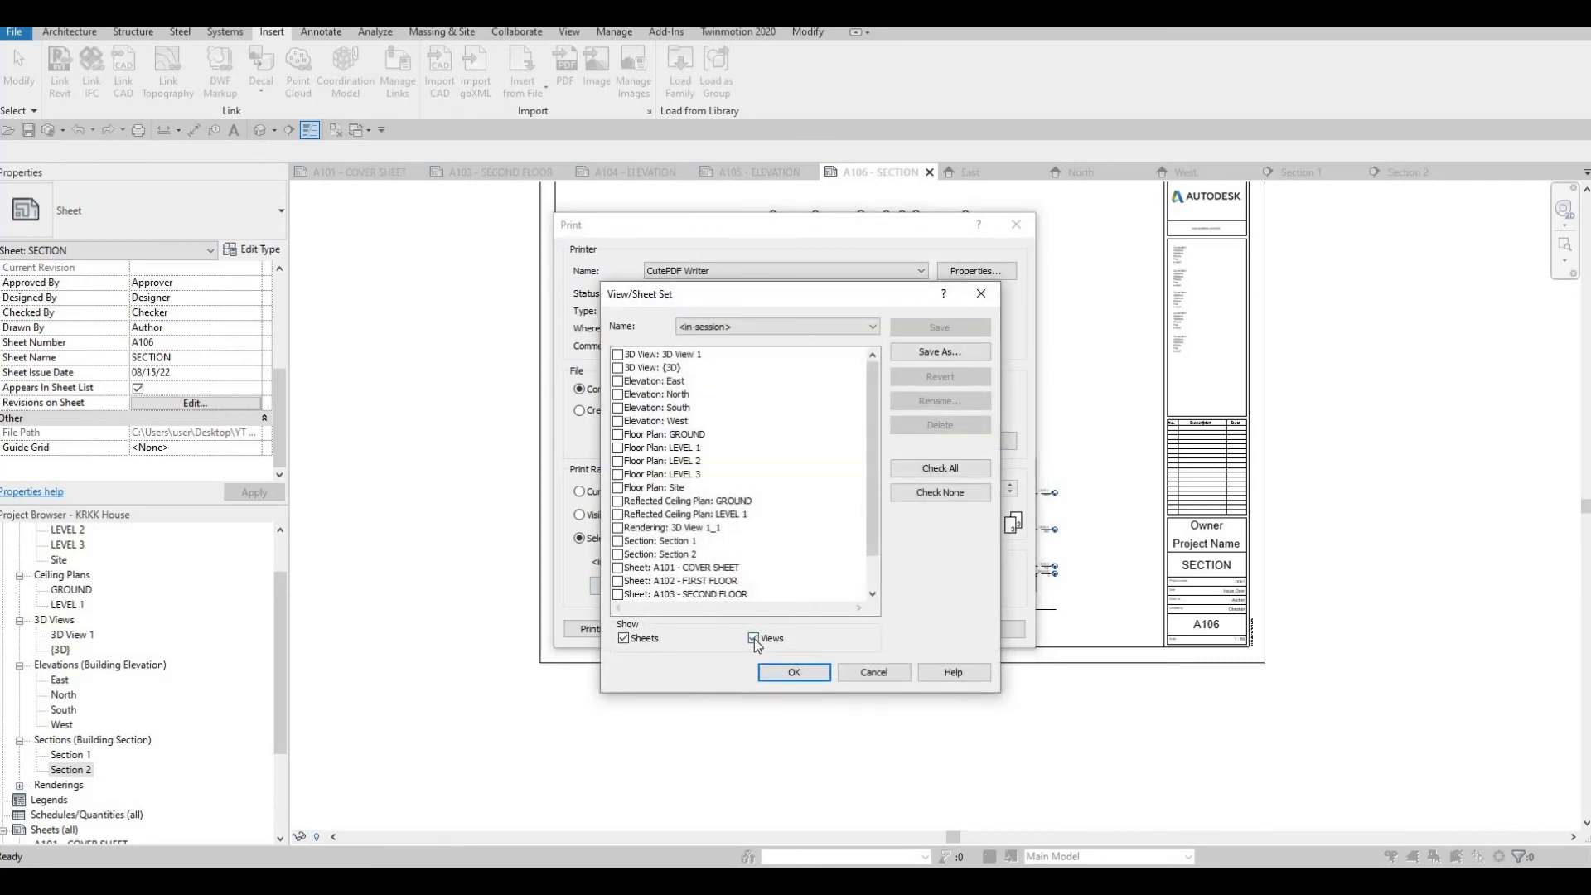
pyautogui.click(754, 639)
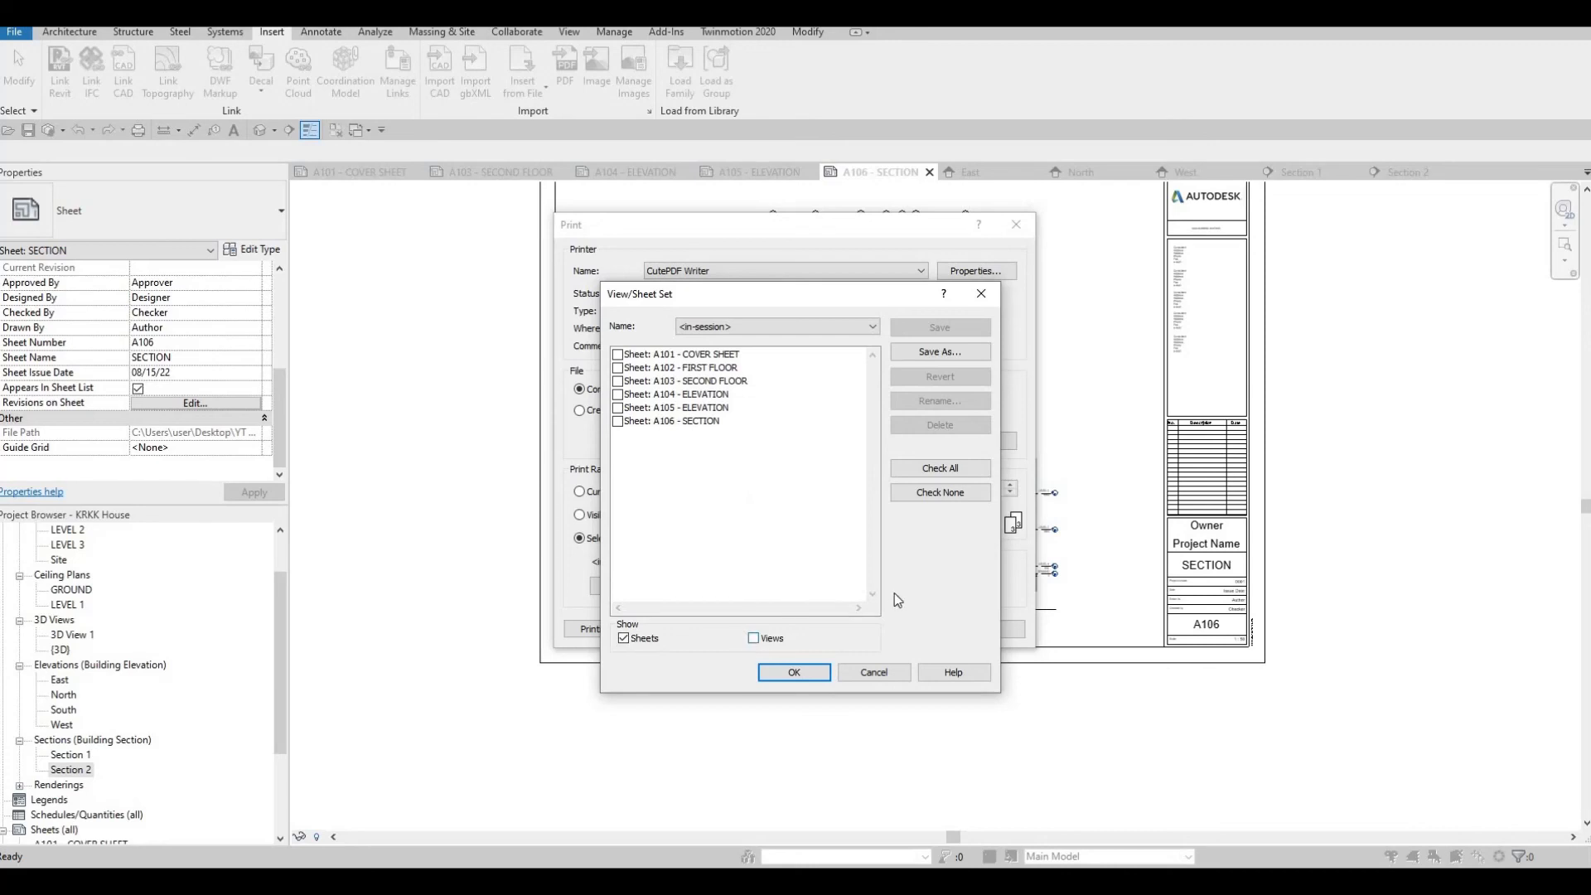
pyautogui.click(940, 468)
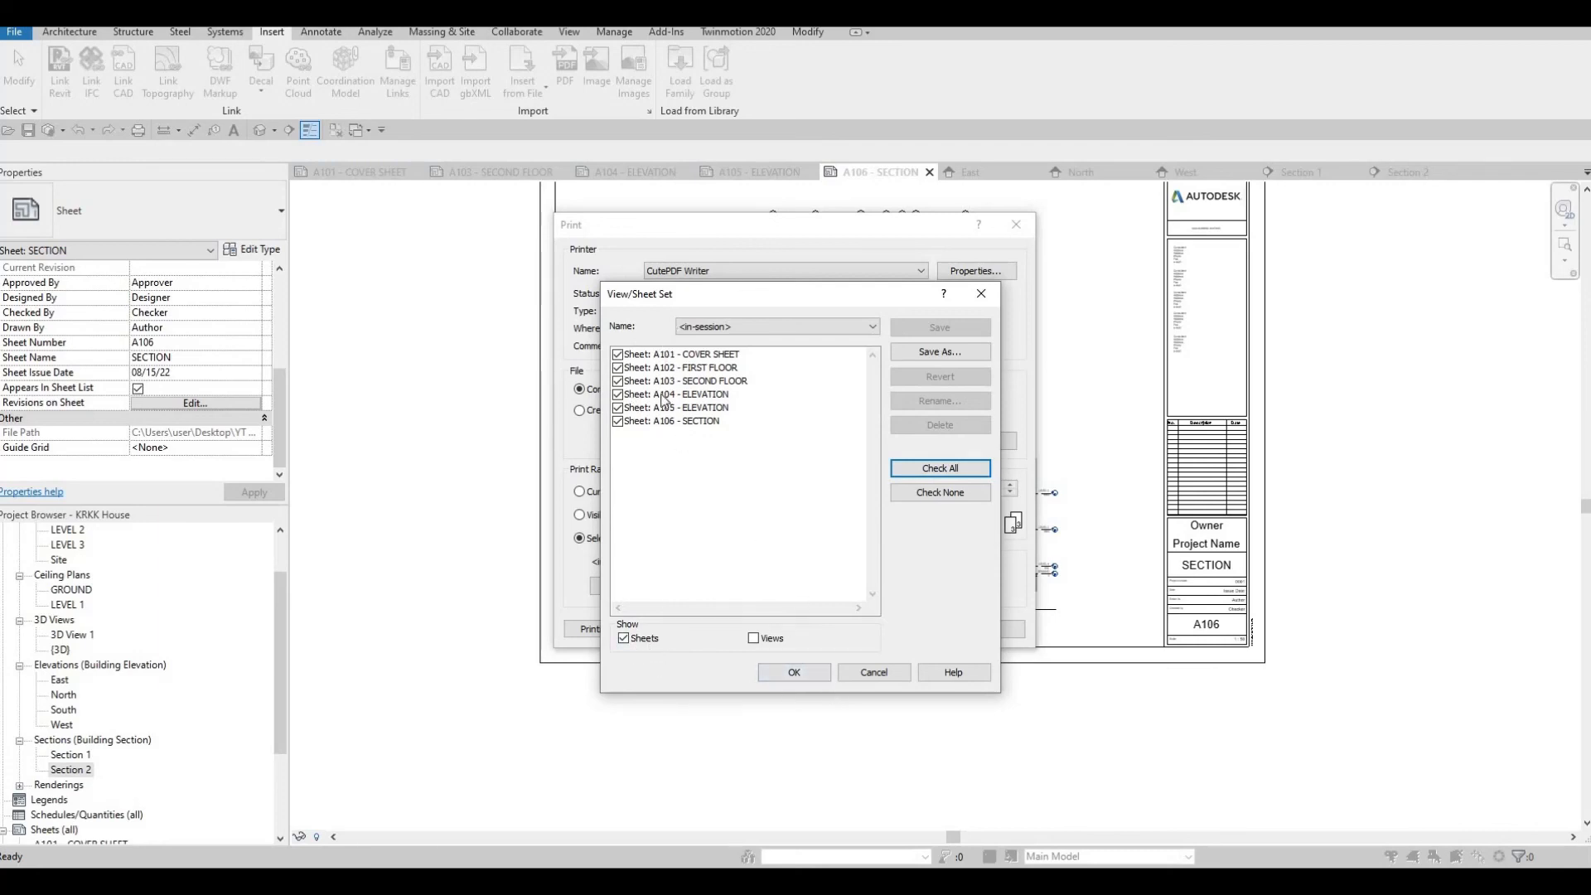
pyautogui.click(797, 674)
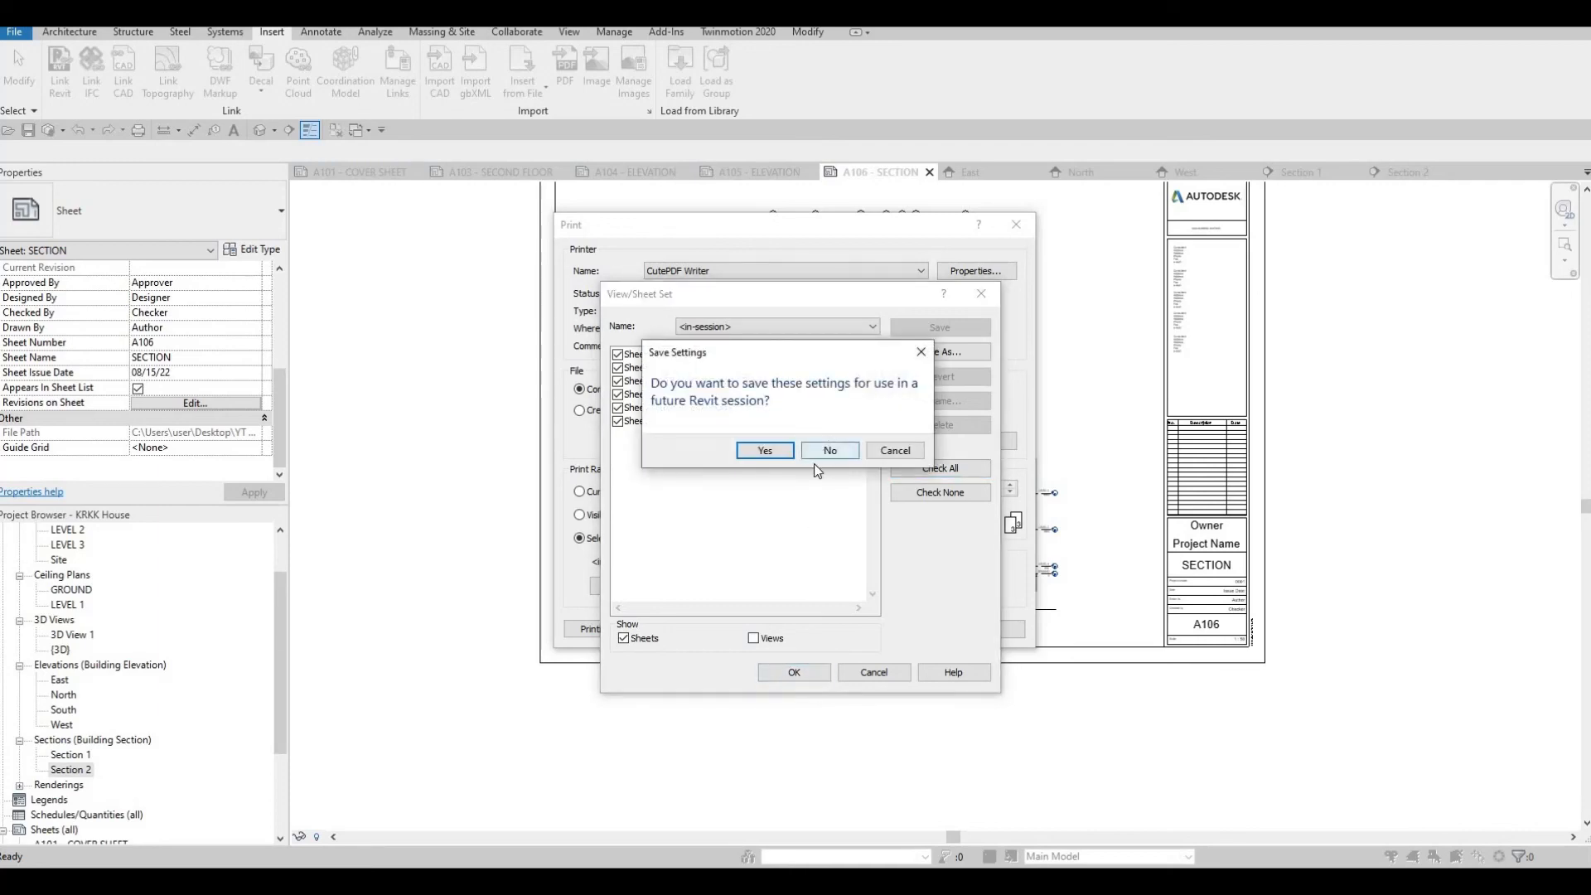
pyautogui.click(827, 452)
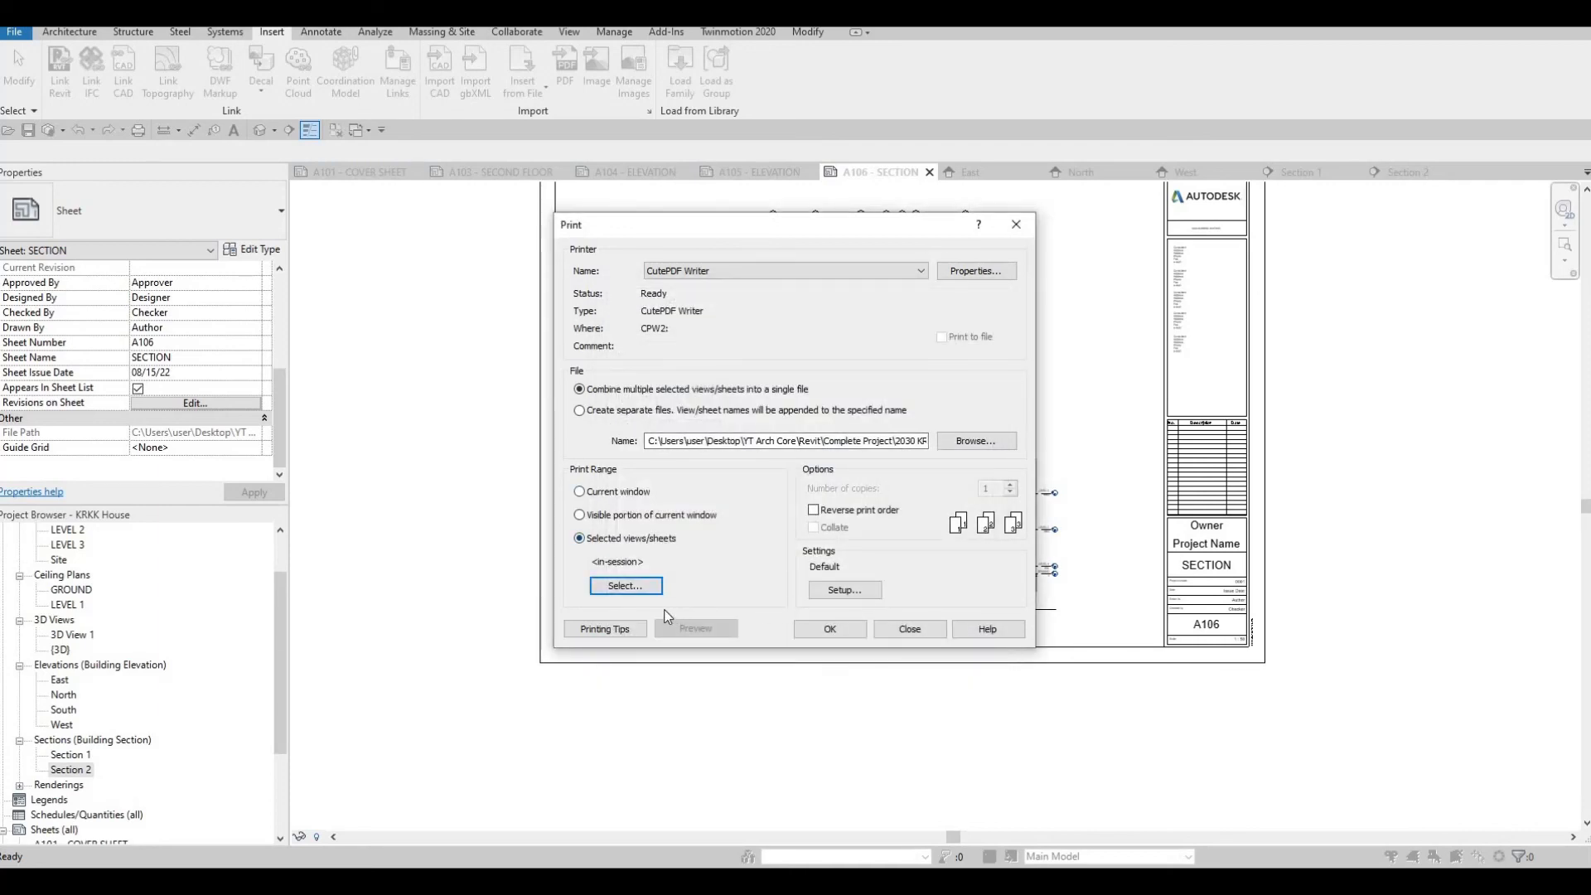
# Reopen the print selection, hide the views, and save the checked sheets as a view/sheet set named FULLSET.
pyautogui.click(641, 587)
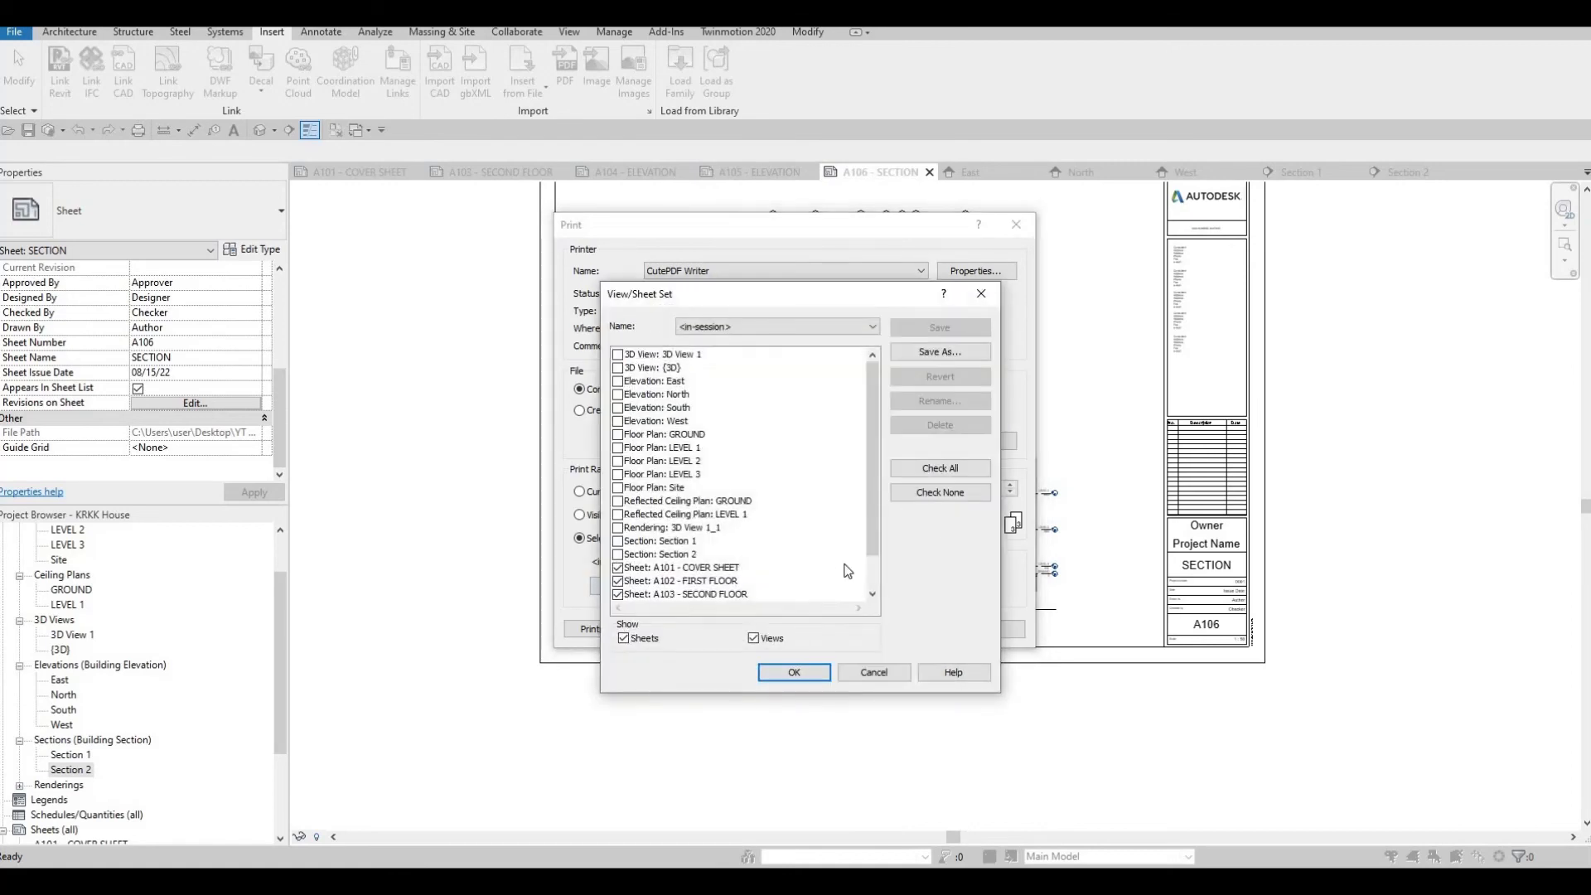
pyautogui.click(754, 637)
pyautogui.click(916, 355)
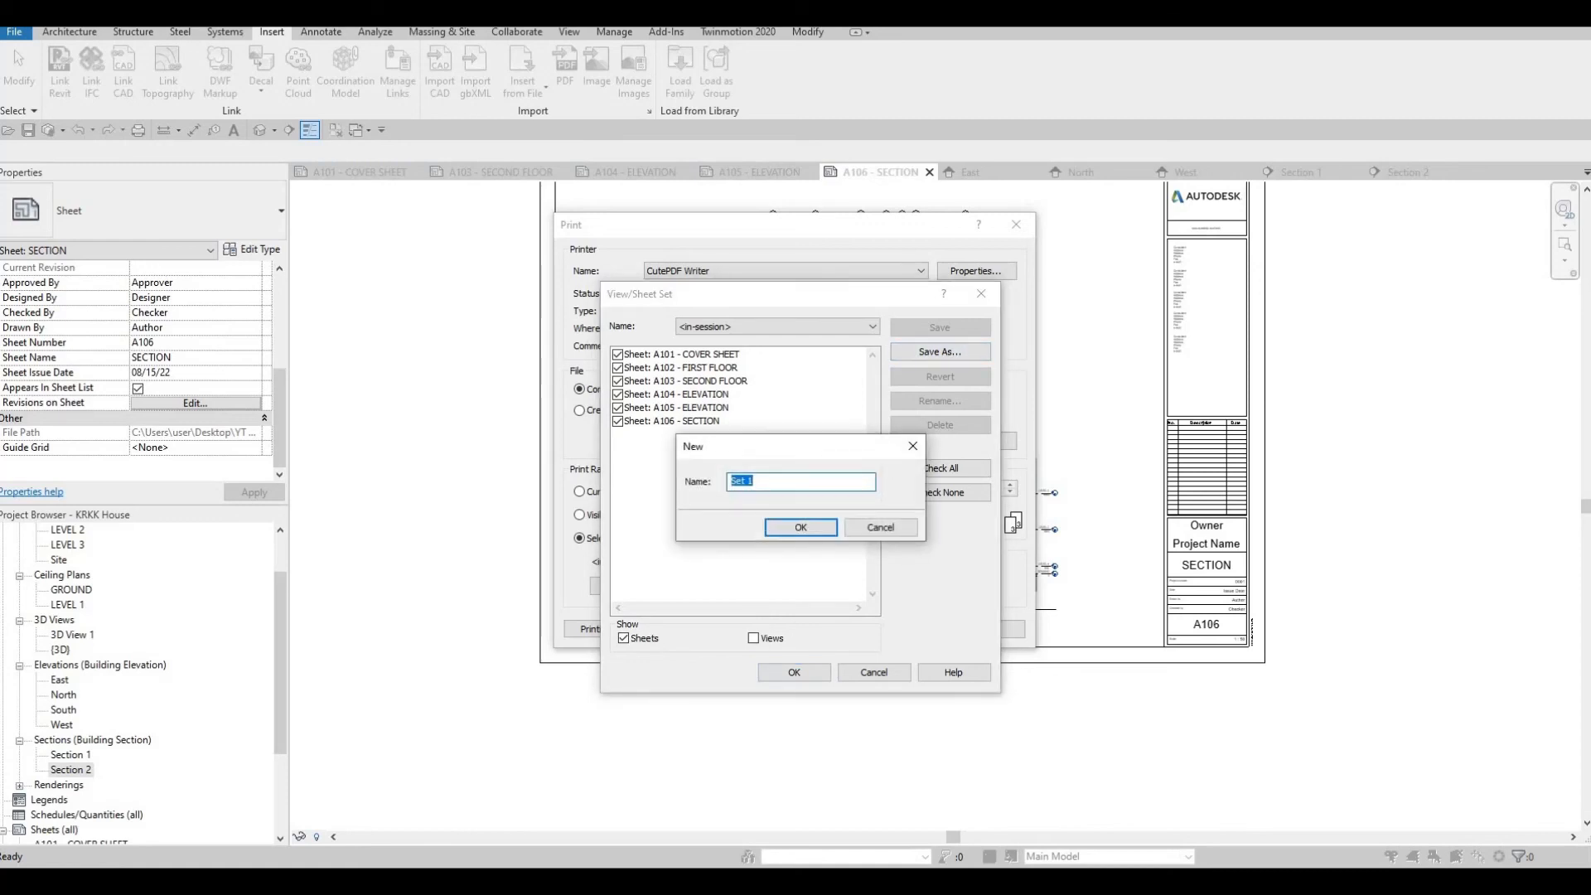
pyautogui.write('FULL')
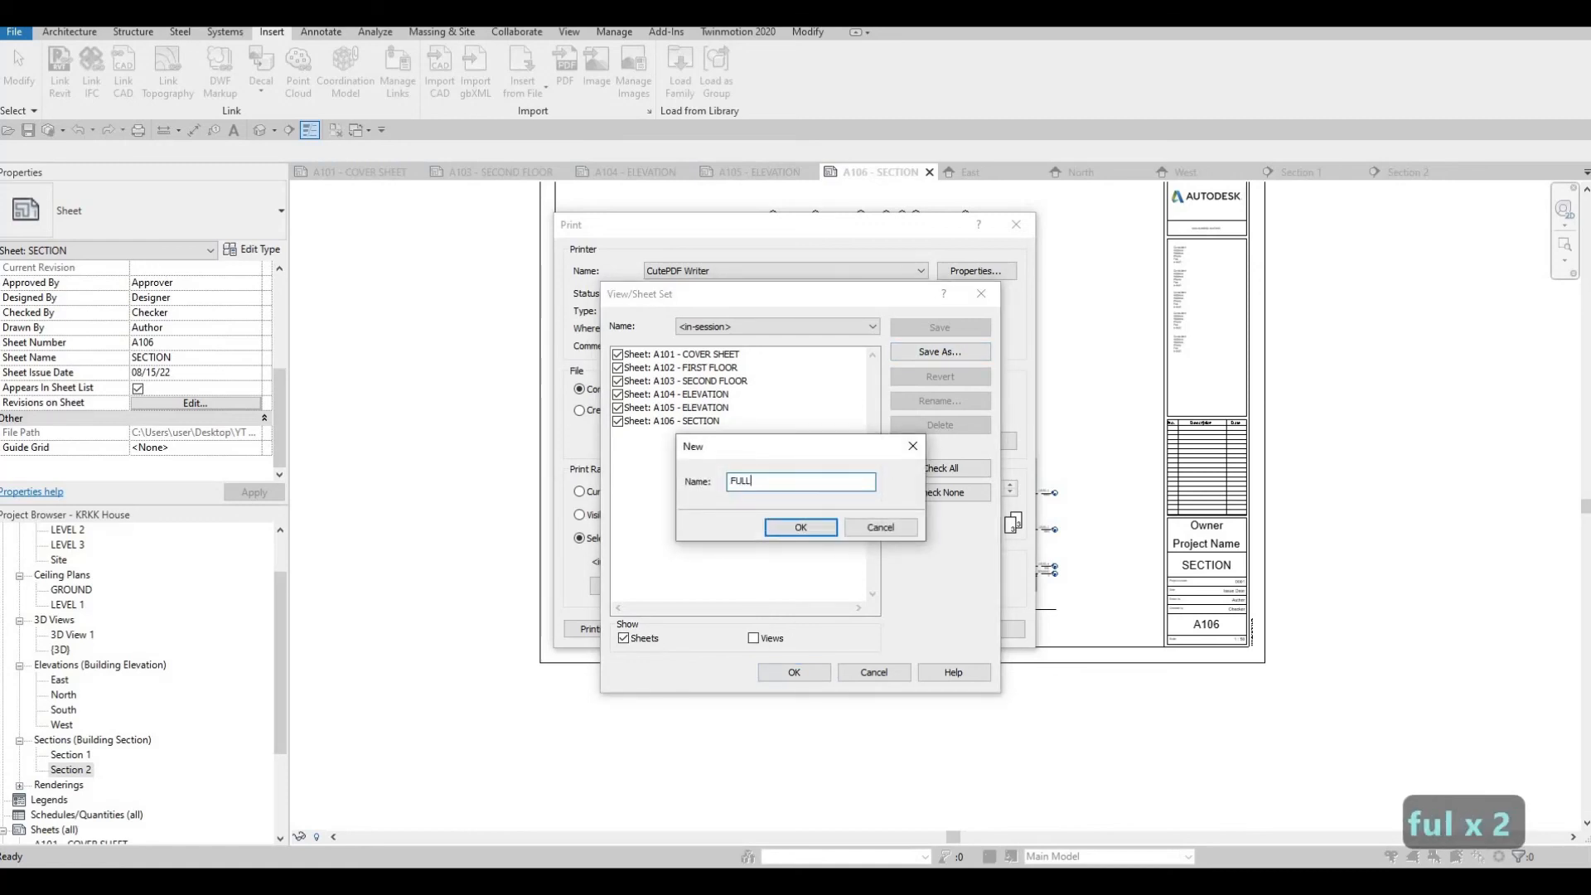
pyautogui.write('SET')
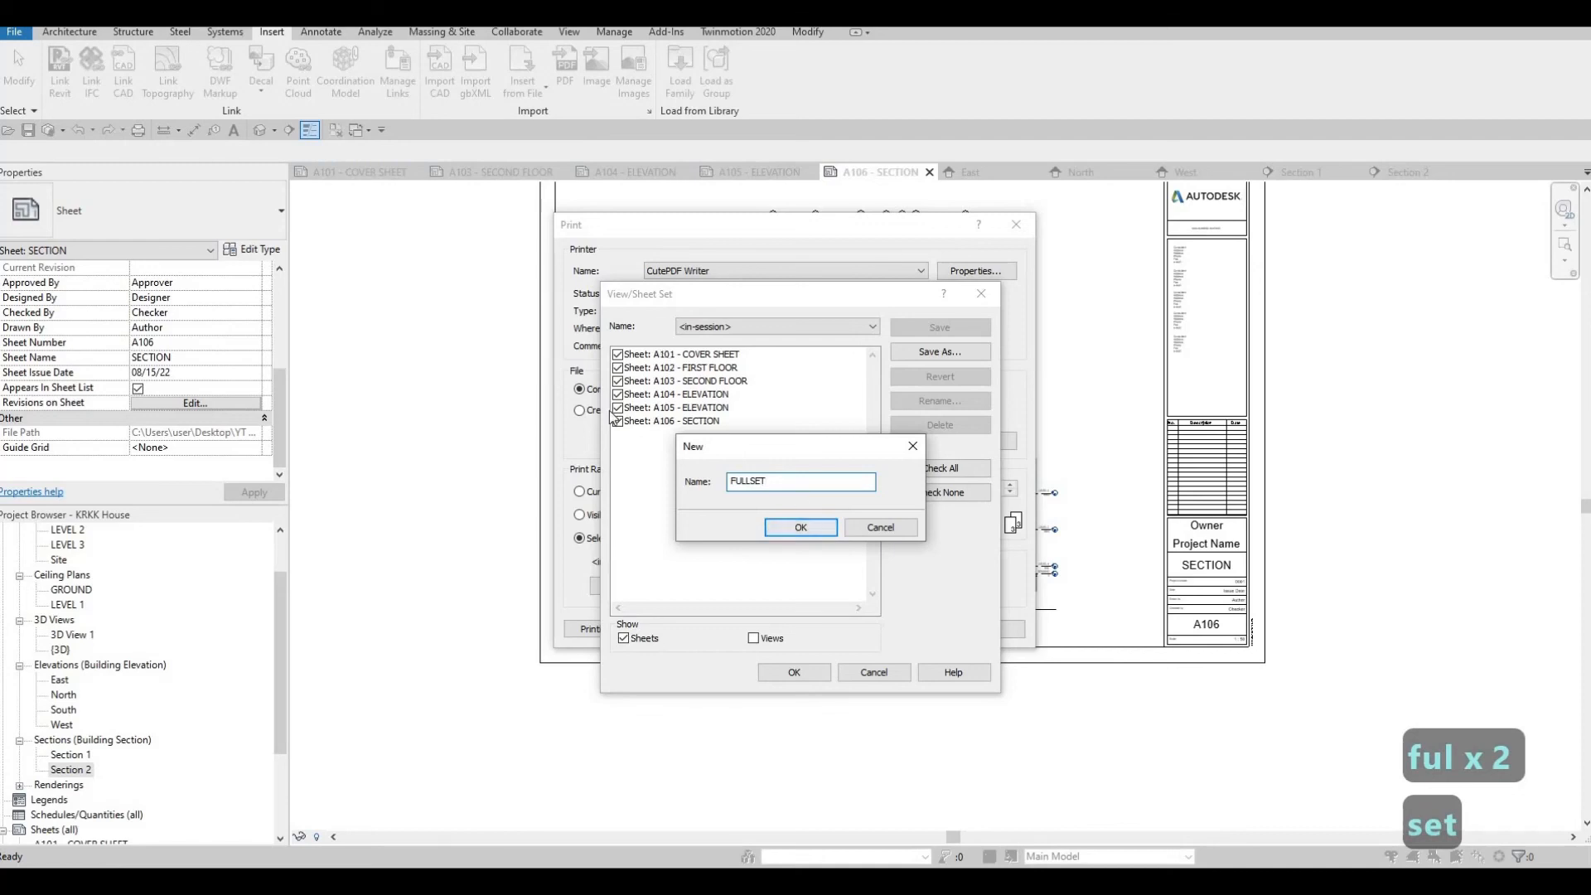
pyautogui.click(800, 527)
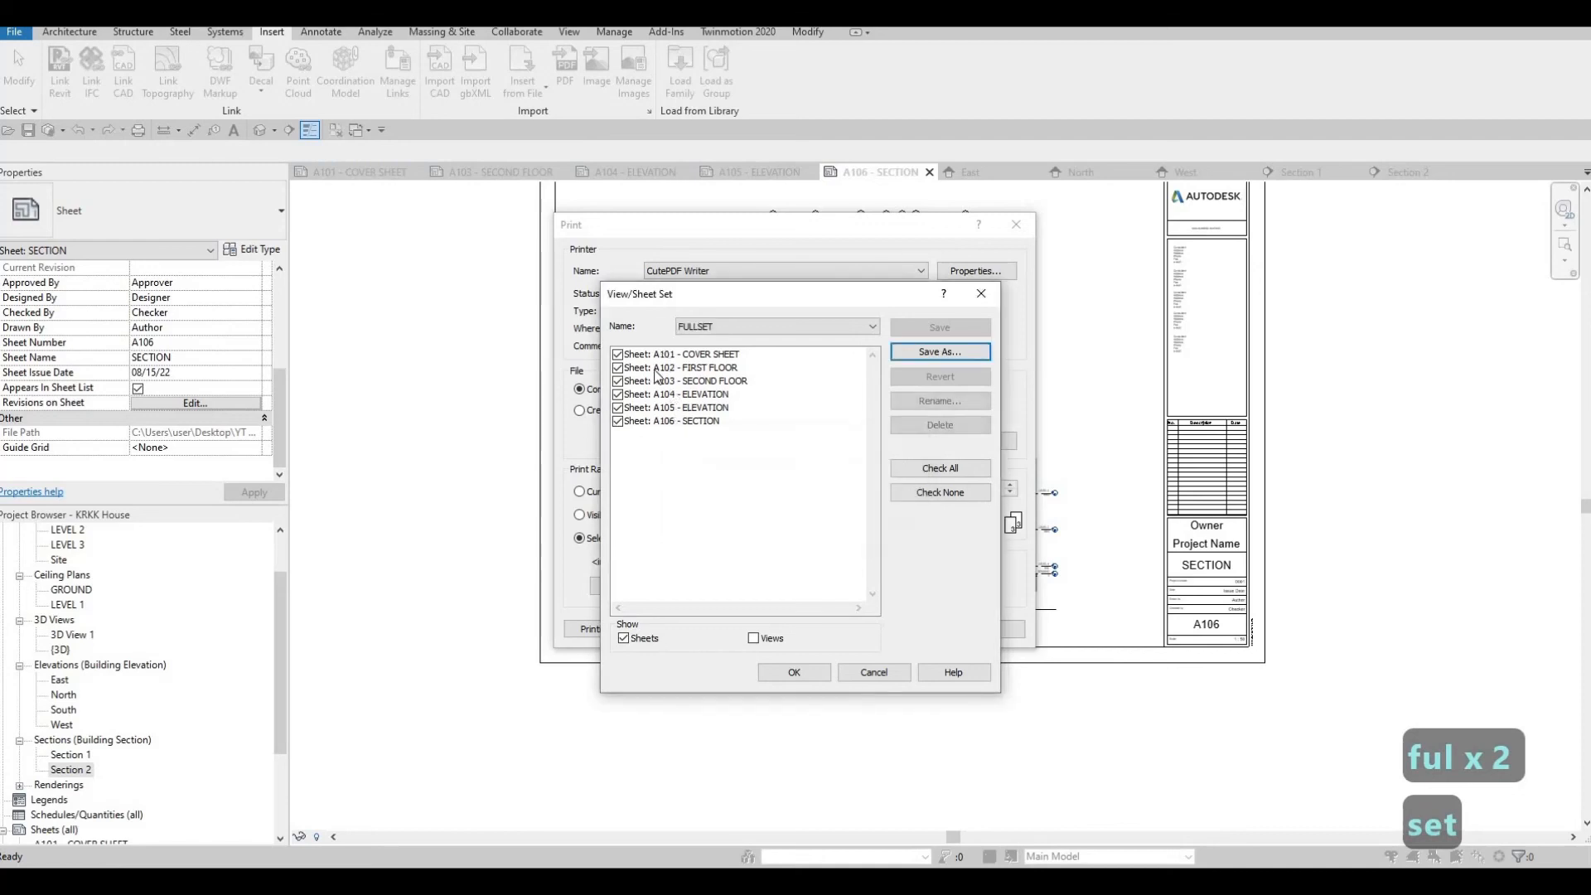
# Accept the FULLSET selection and print it with CutePDF Writer as a single combined file.
pyautogui.click(796, 671)
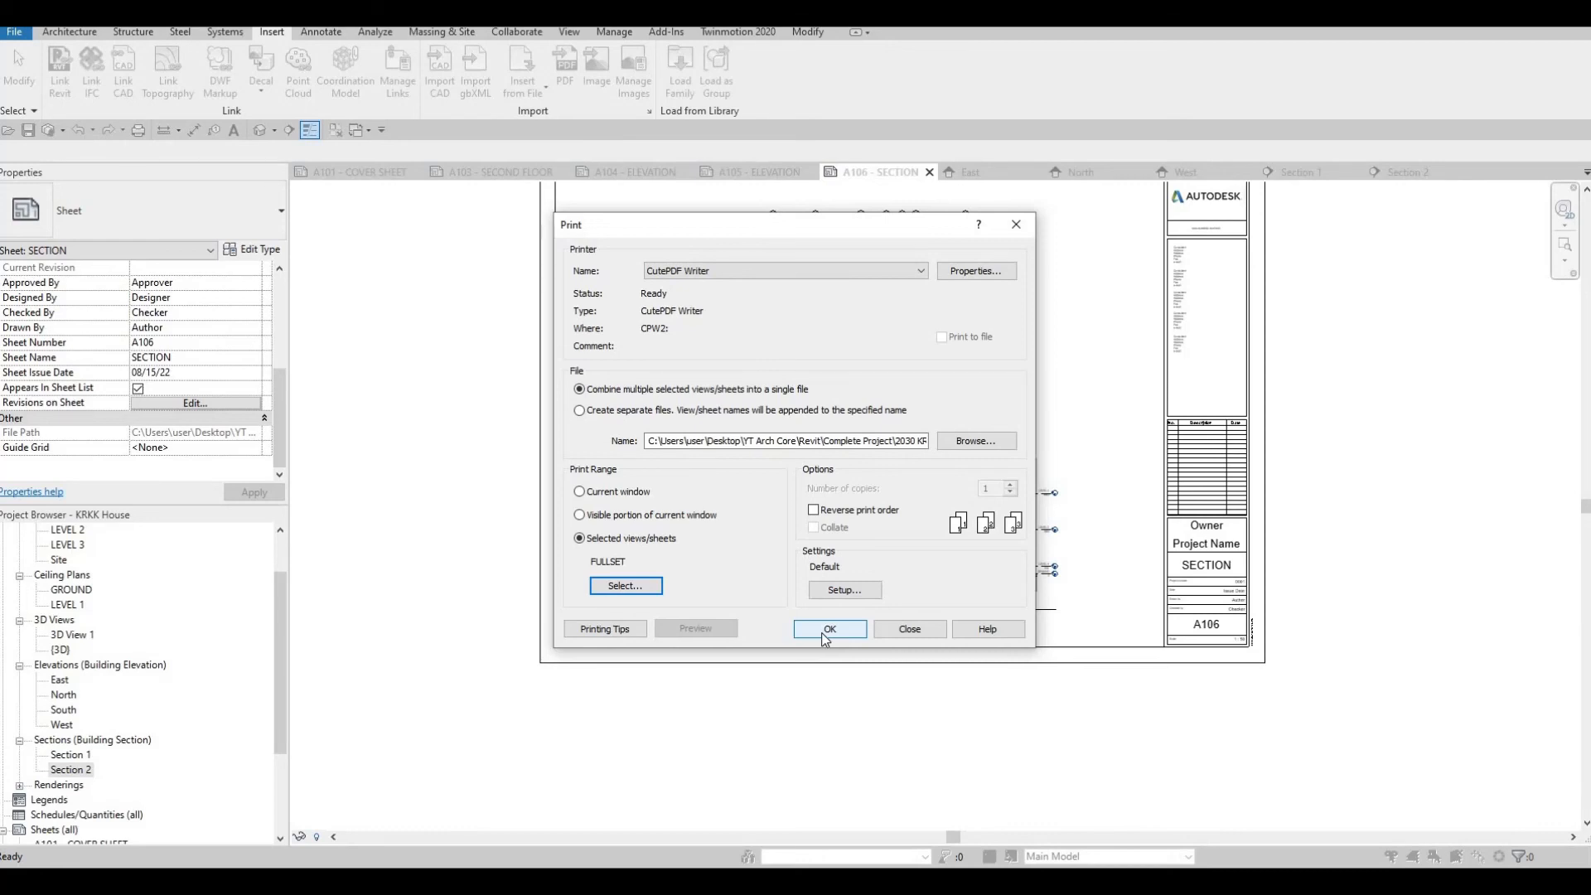
pyautogui.click(825, 633)
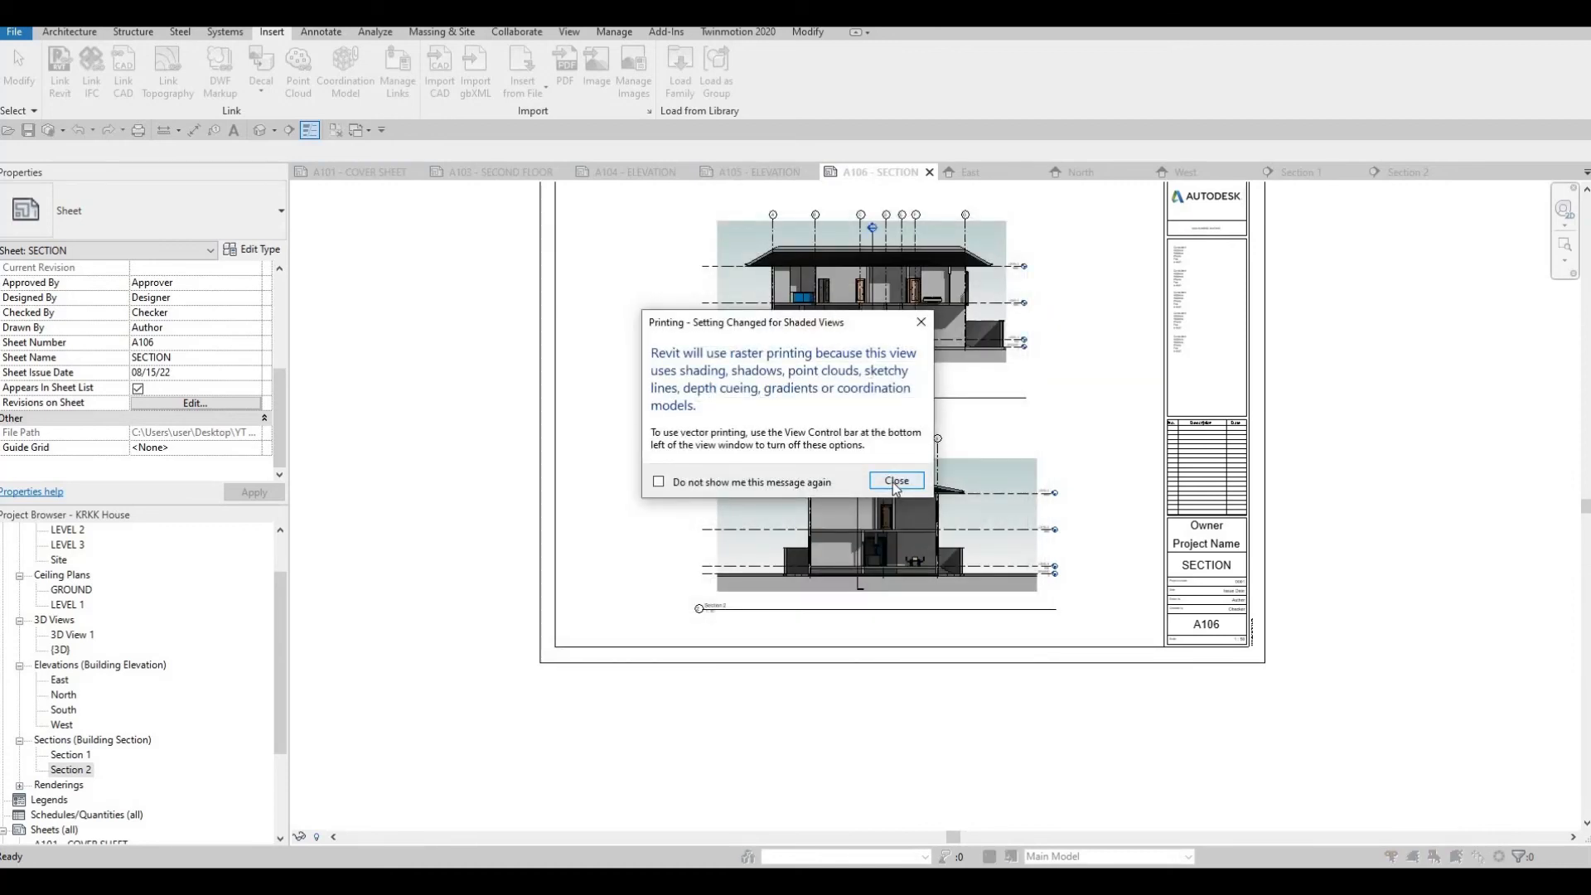
pyautogui.click(896, 482)
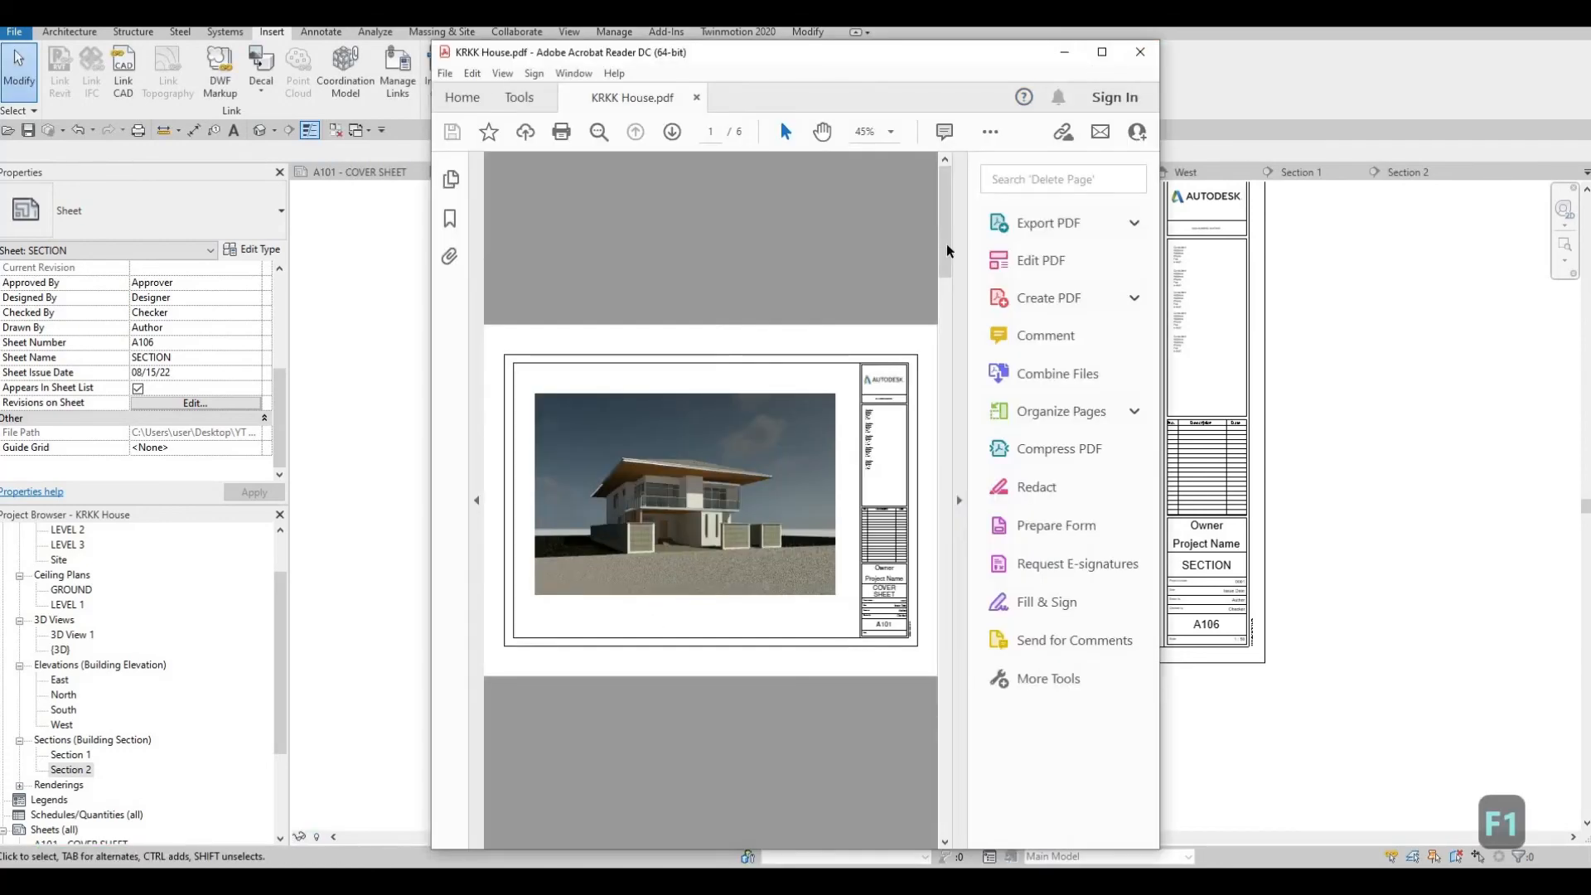
# Maximize KRKK House.pdf in Adobe Acrobat Reader and examine its sheets from A101 through A106.
pyautogui.click(1102, 52)
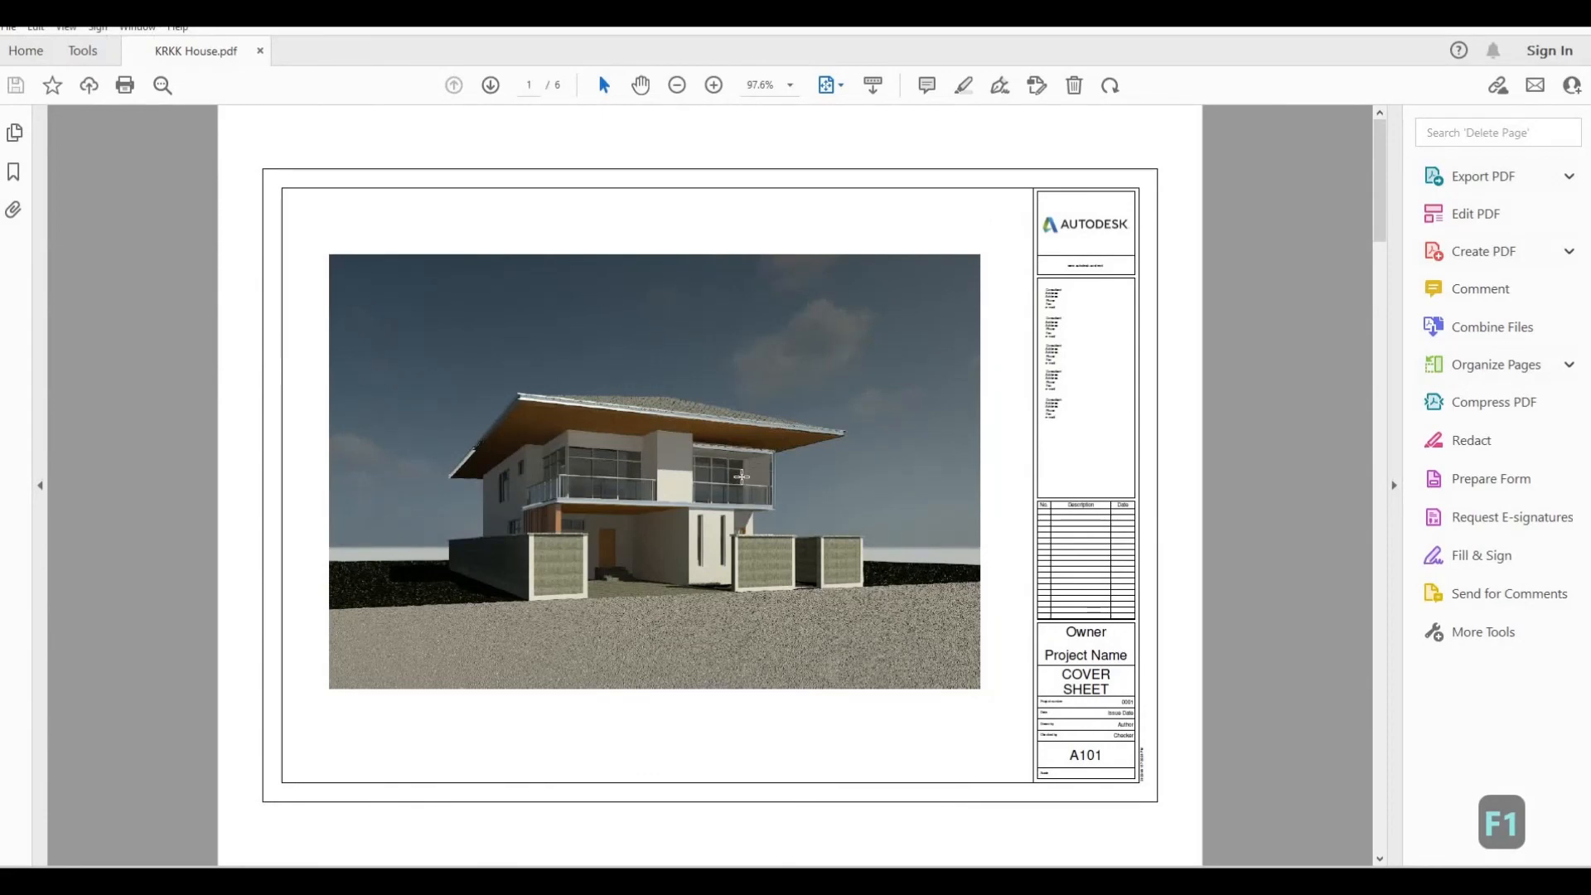
pyautogui.scroll(-2, 741, 475)
pyautogui.scroll(-2, 736, 481)
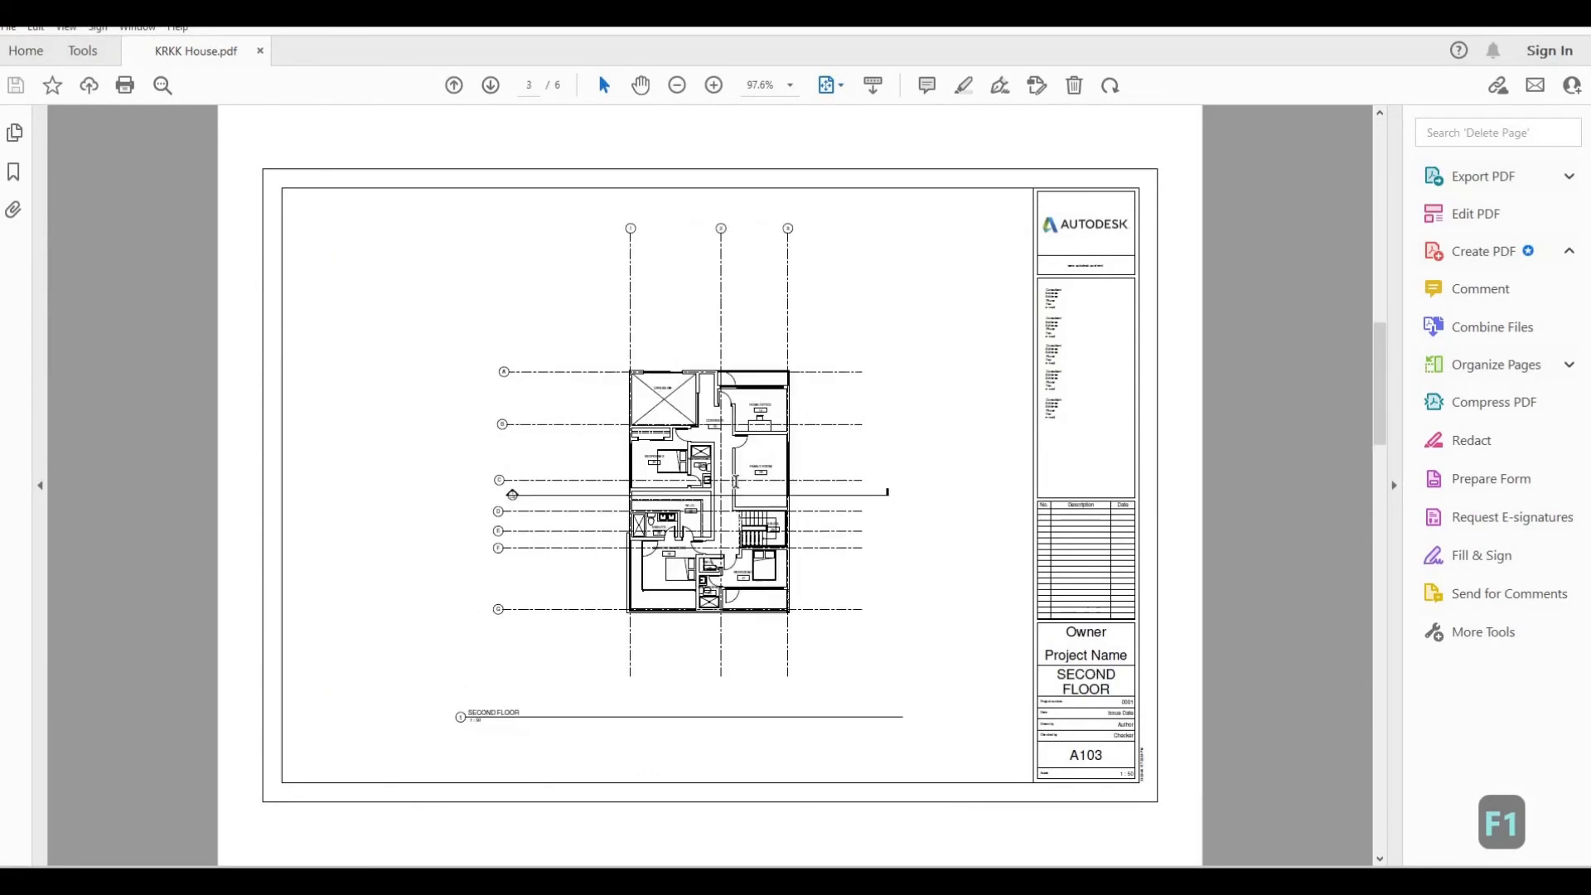
pyautogui.scroll(-2, 737, 484)
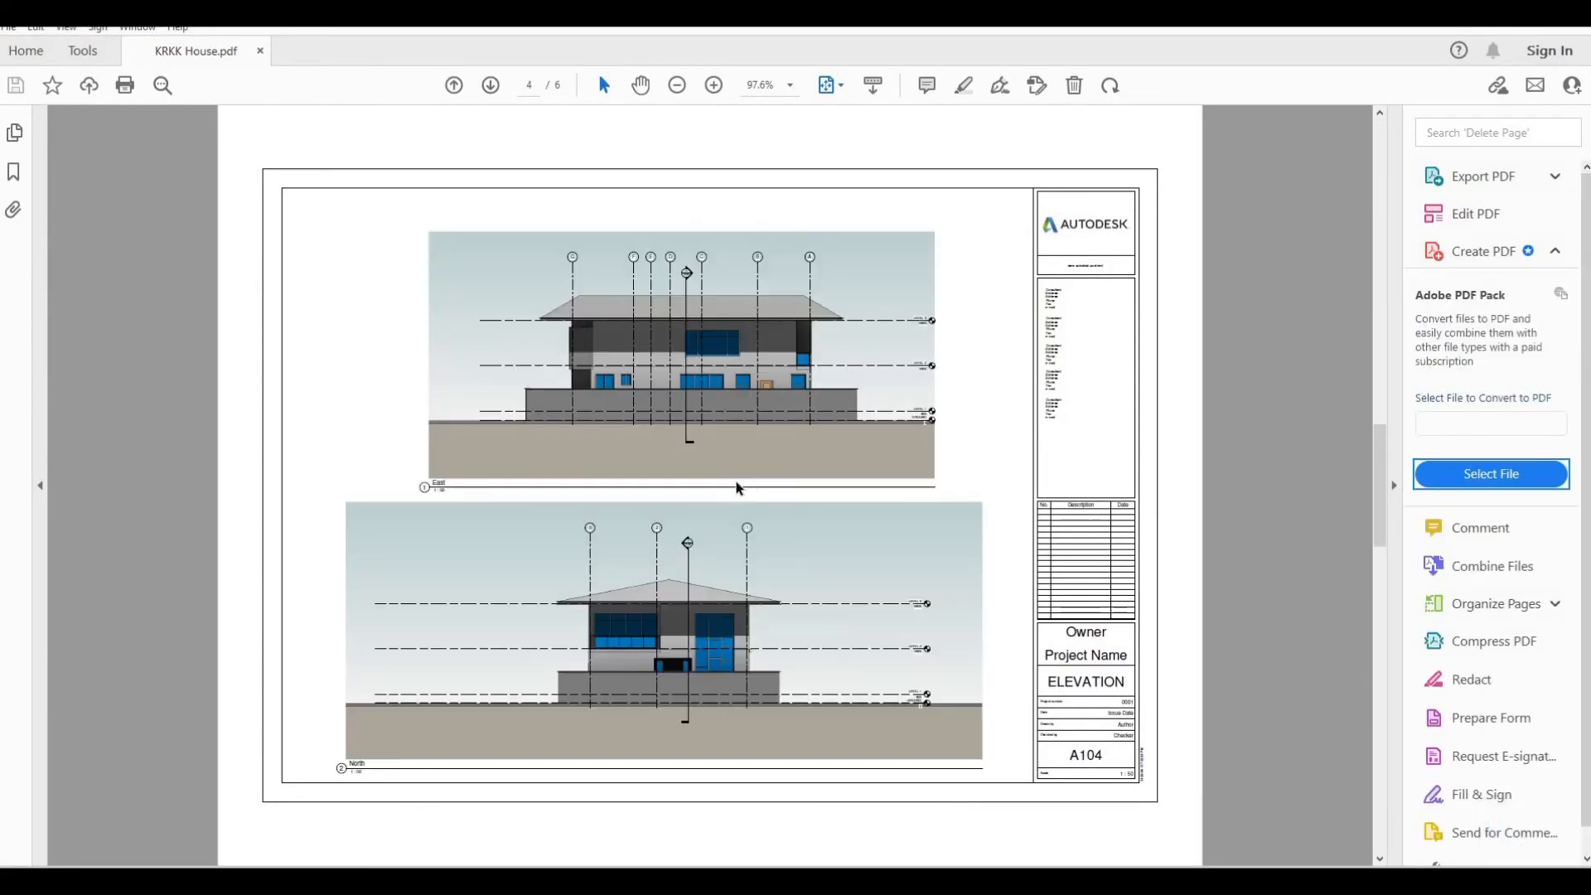
pyautogui.scroll(-2, 737, 488)
pyautogui.scroll(-2, 737, 488)
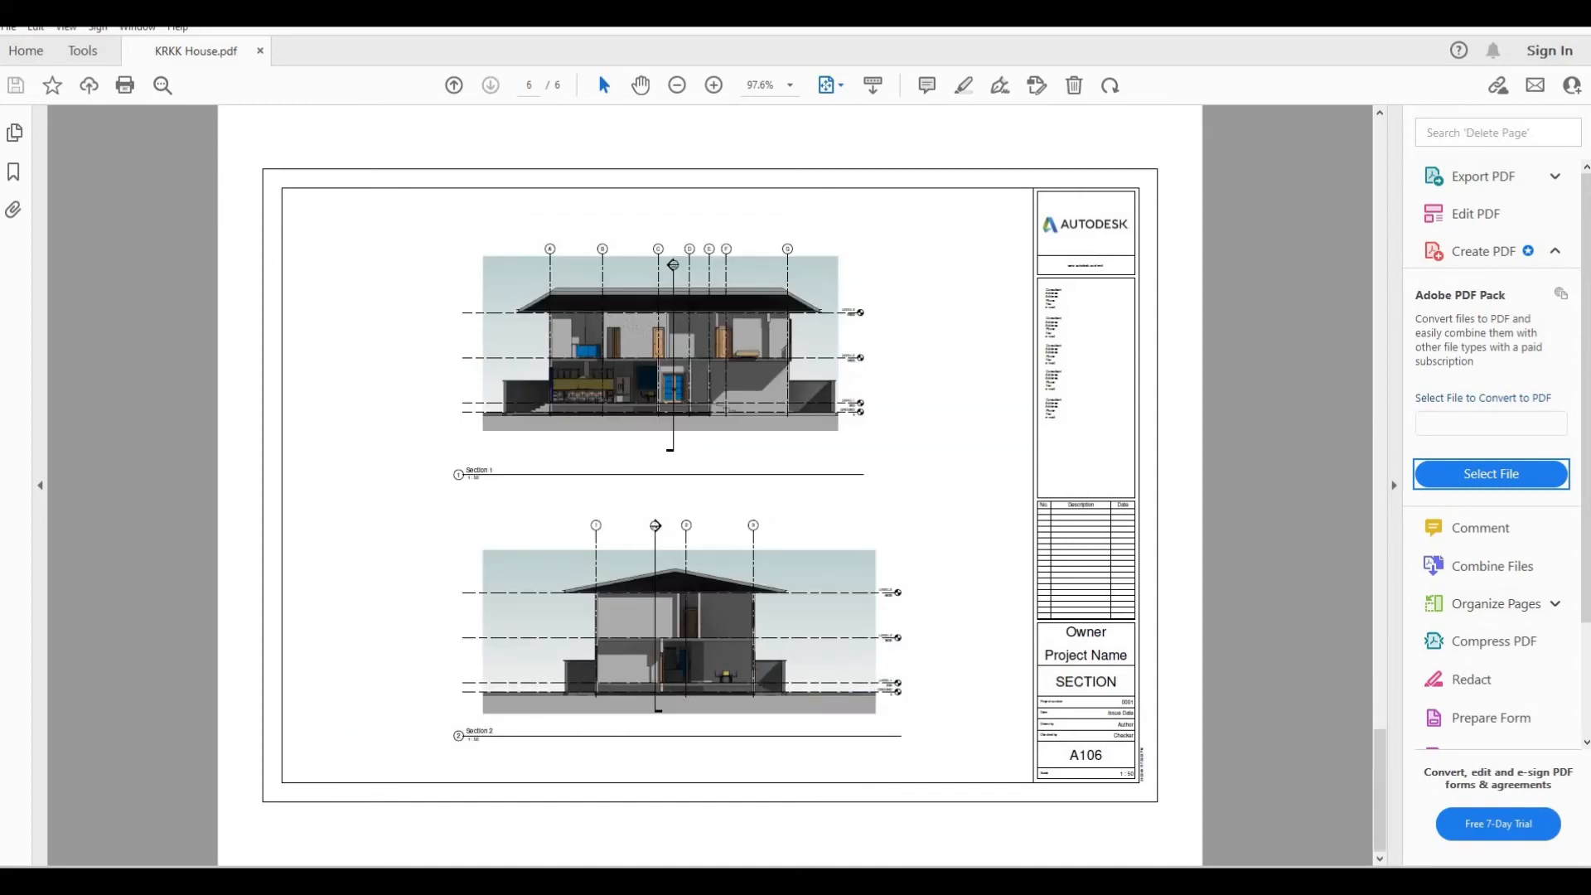
# Switch back to Revit and save the project with sheet A106 - SECTION open.
pyautogui.hotkey('alt', 'Tab')
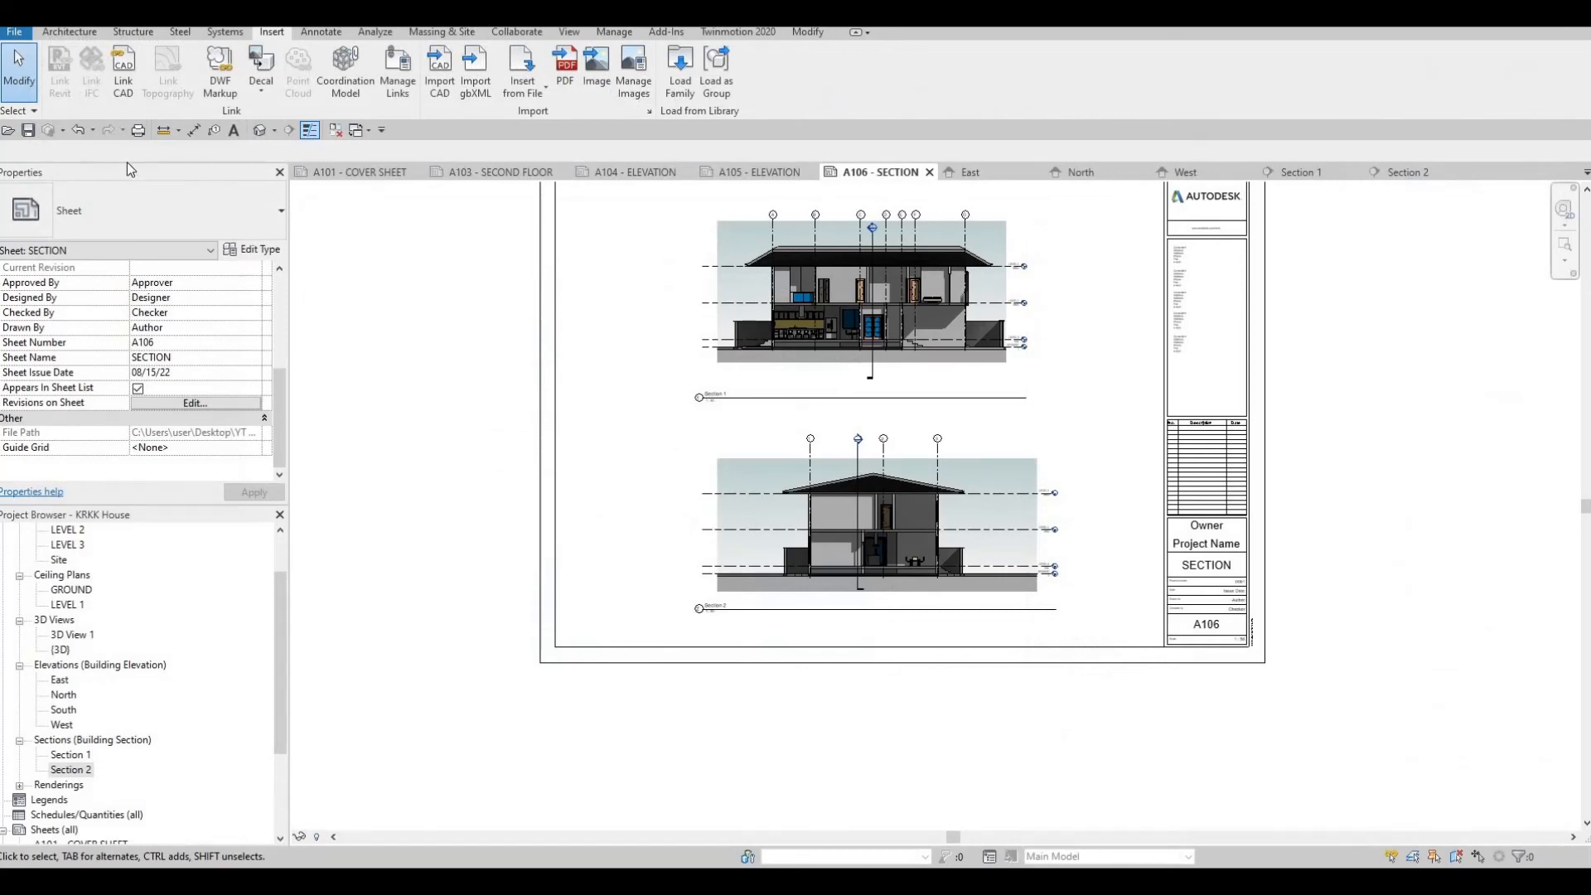
pyautogui.click(29, 131)
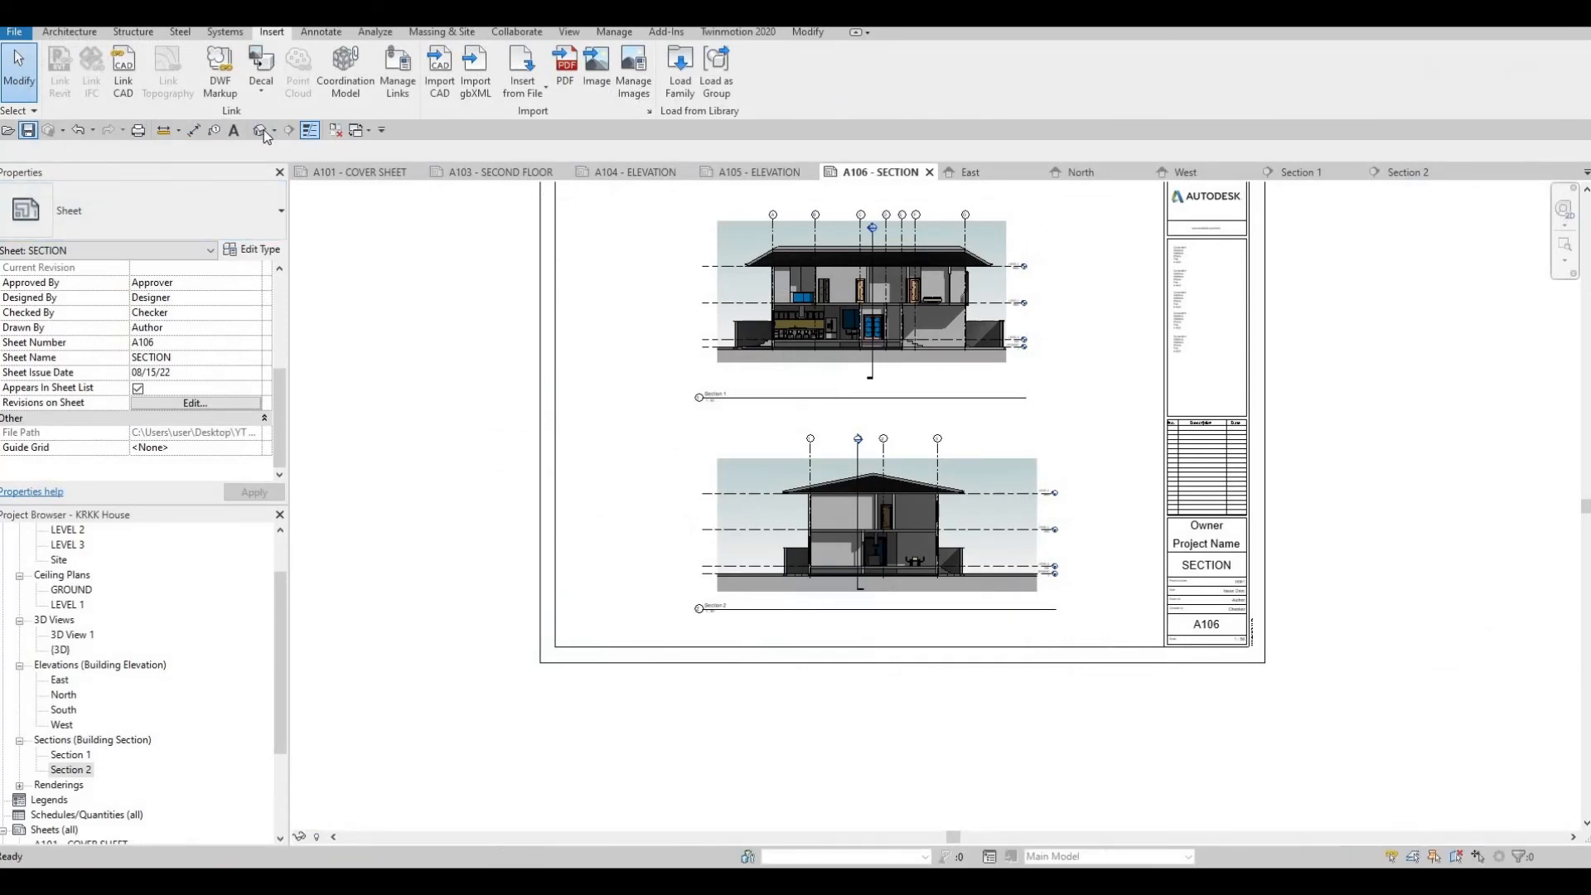
pyautogui.moveTo(560, 365); pyautogui.dragTo(558, 415, button='middle')
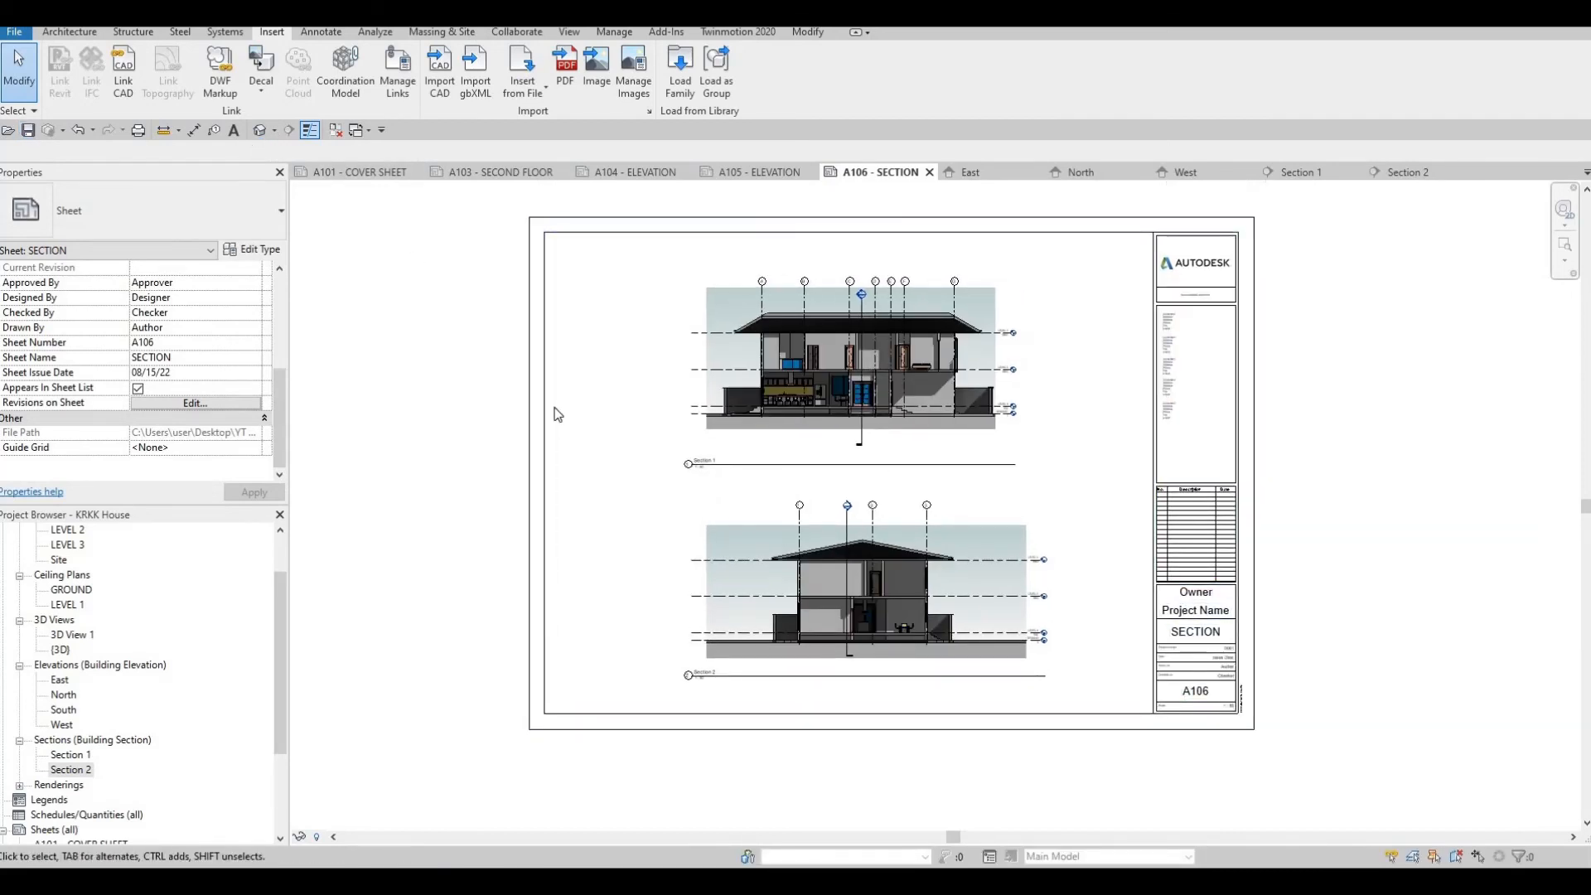